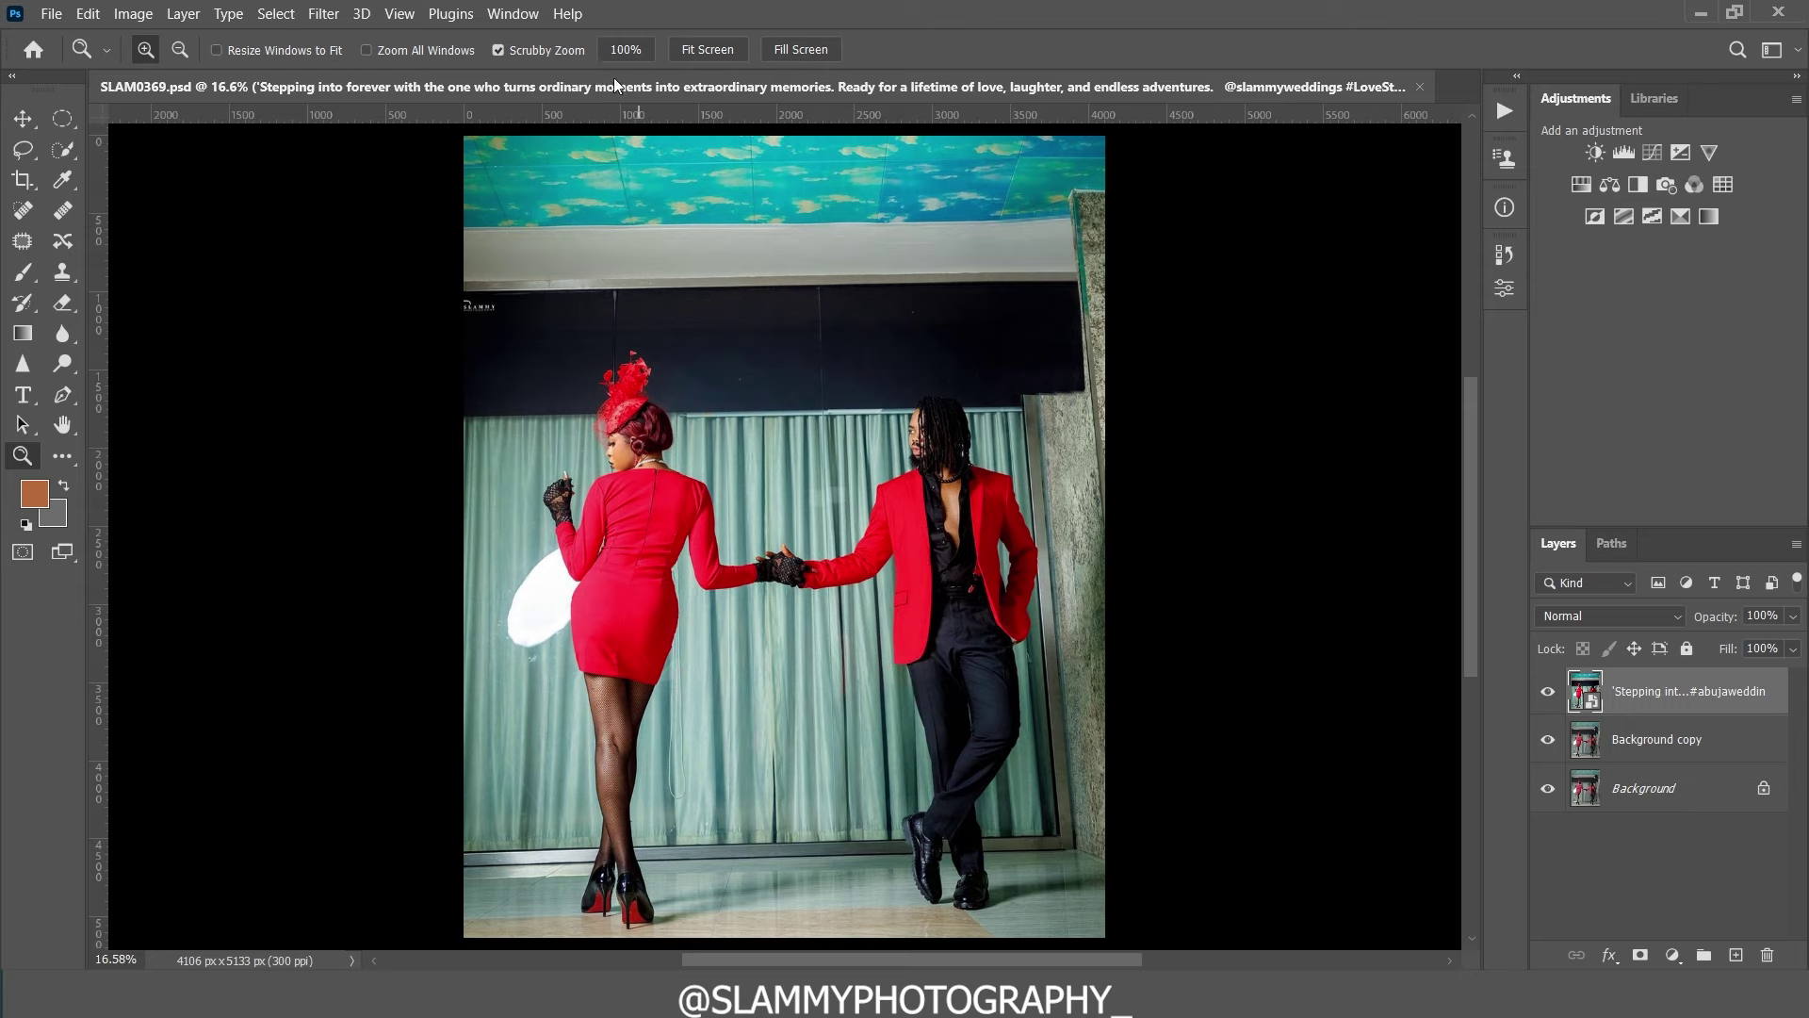
Step: Close the SLAM0369.psd document without saving its changes
click(51, 16)
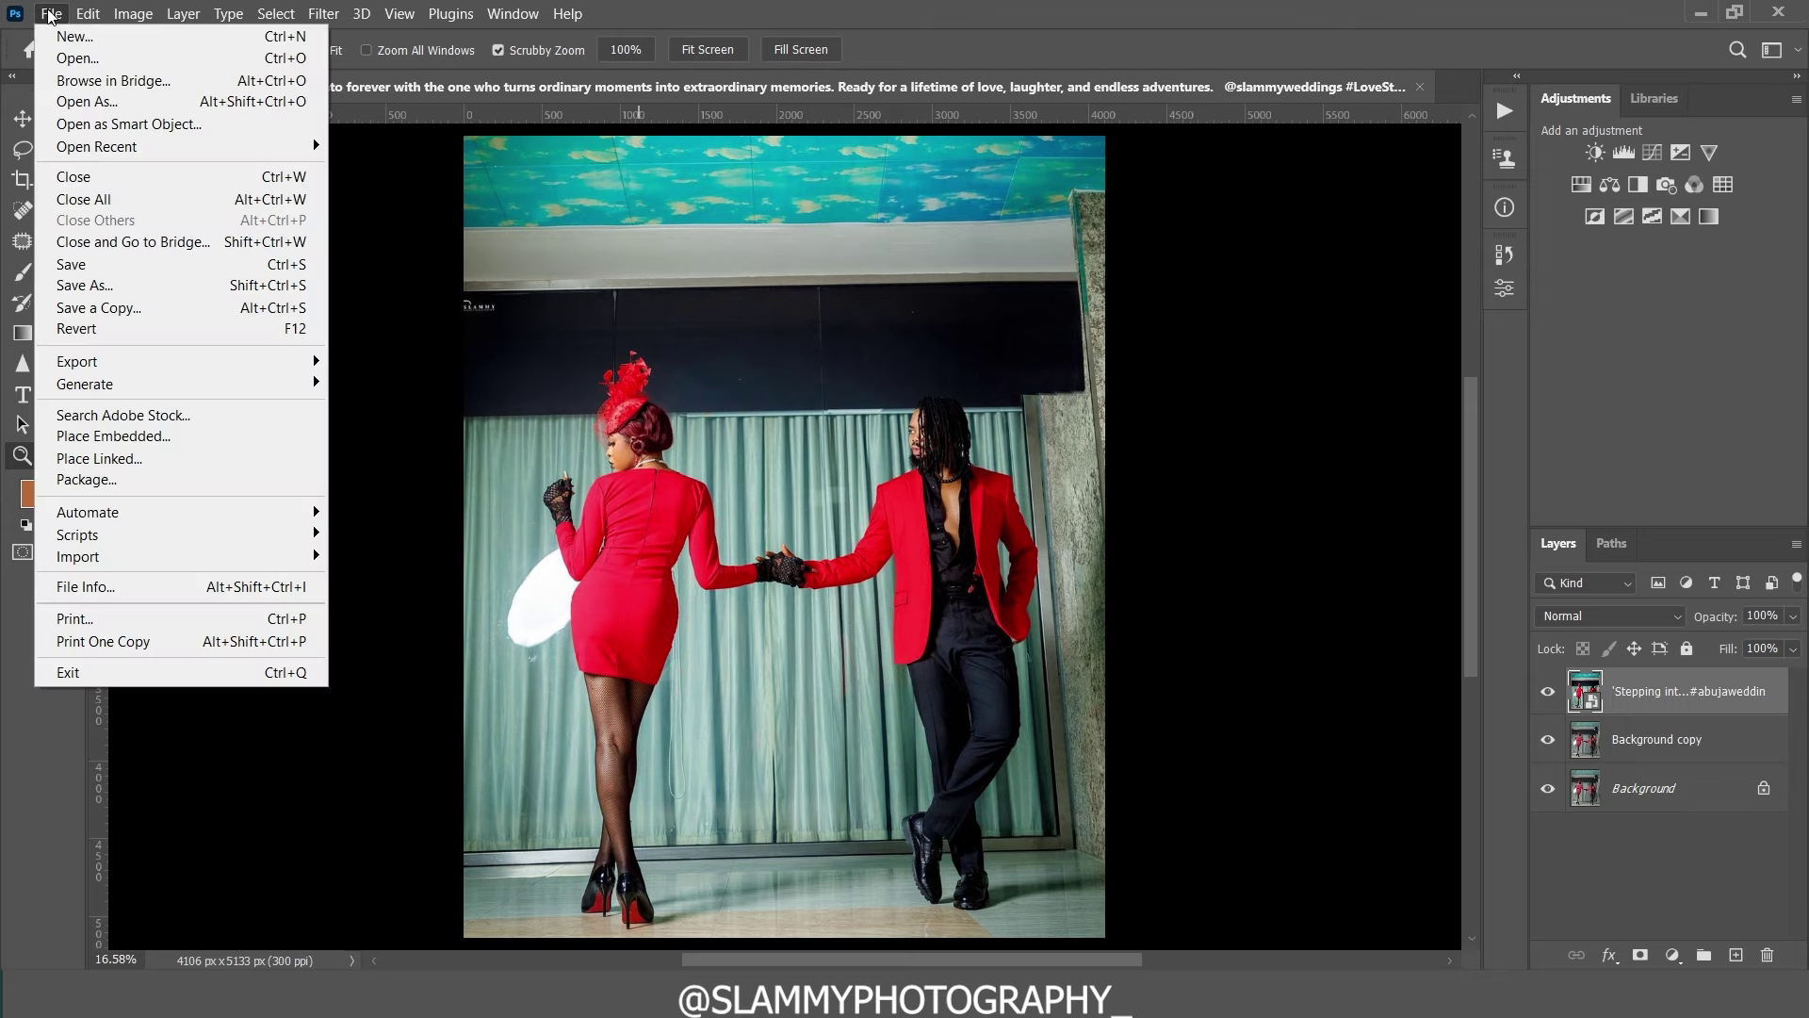
click(51, 16)
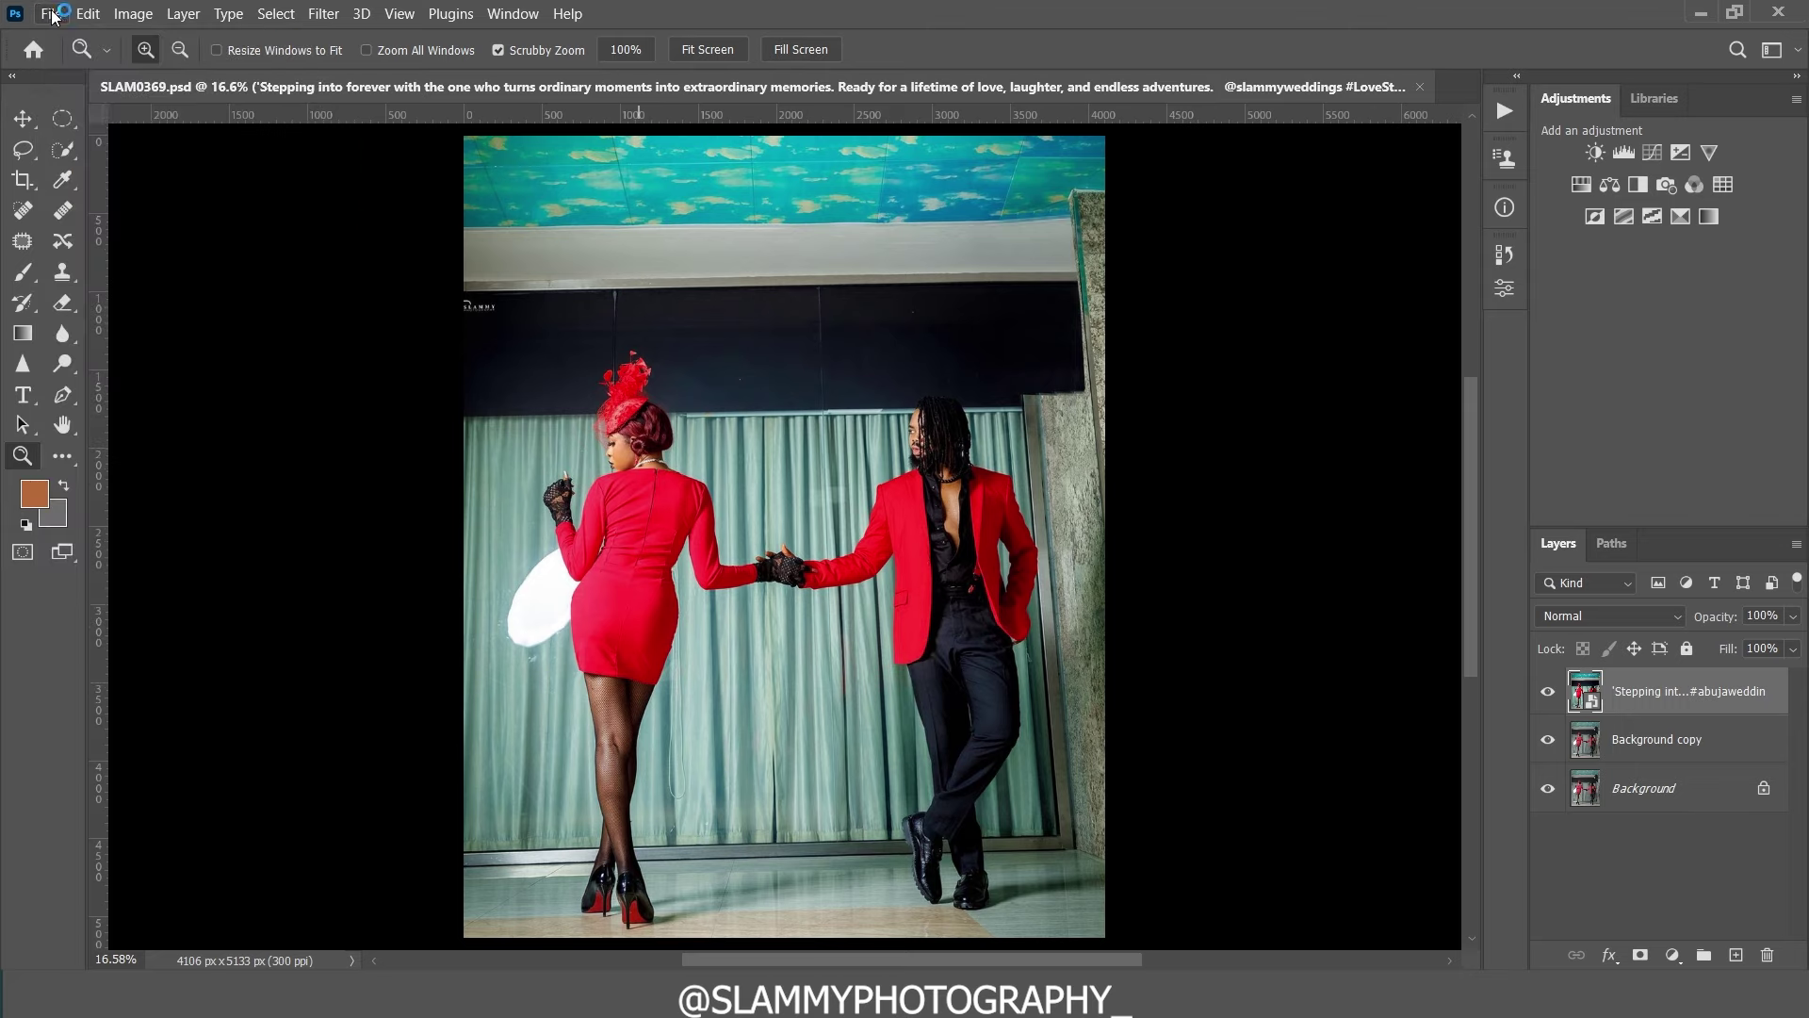
click(1420, 88)
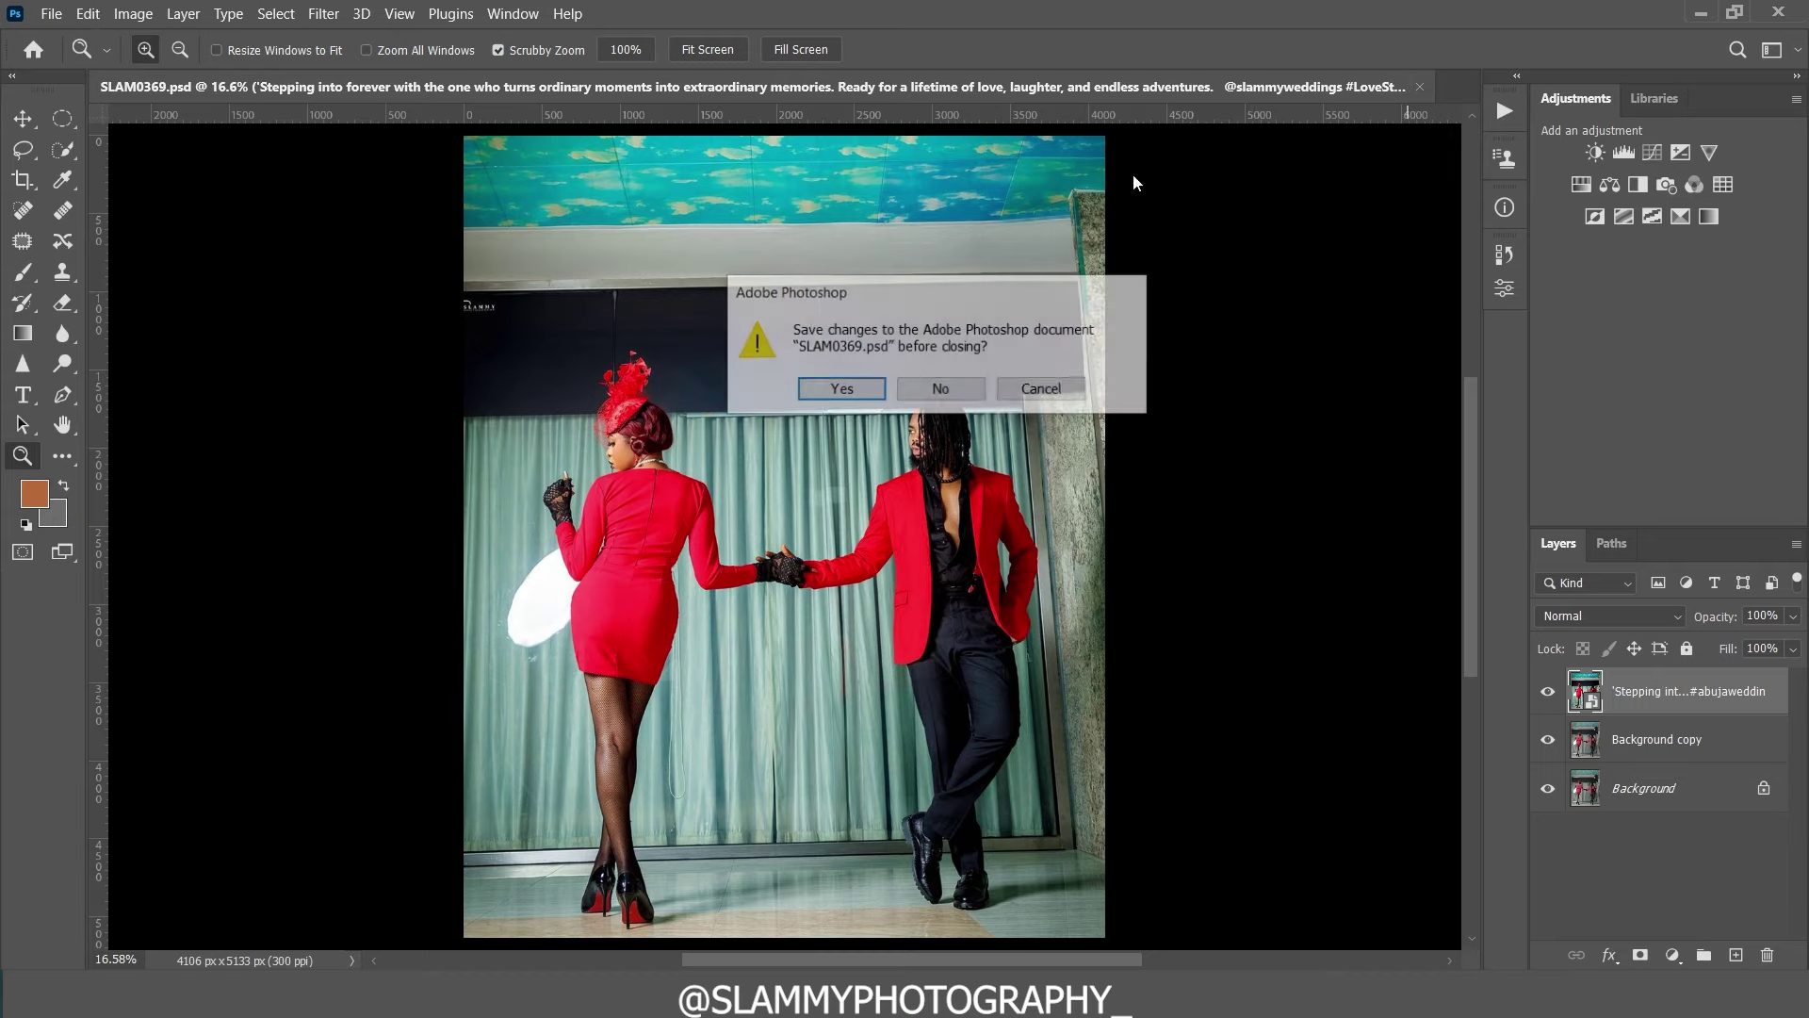
click(939, 390)
Step: Open the raw photo SLAM0369.CR2 from the group photos folder
click(51, 13)
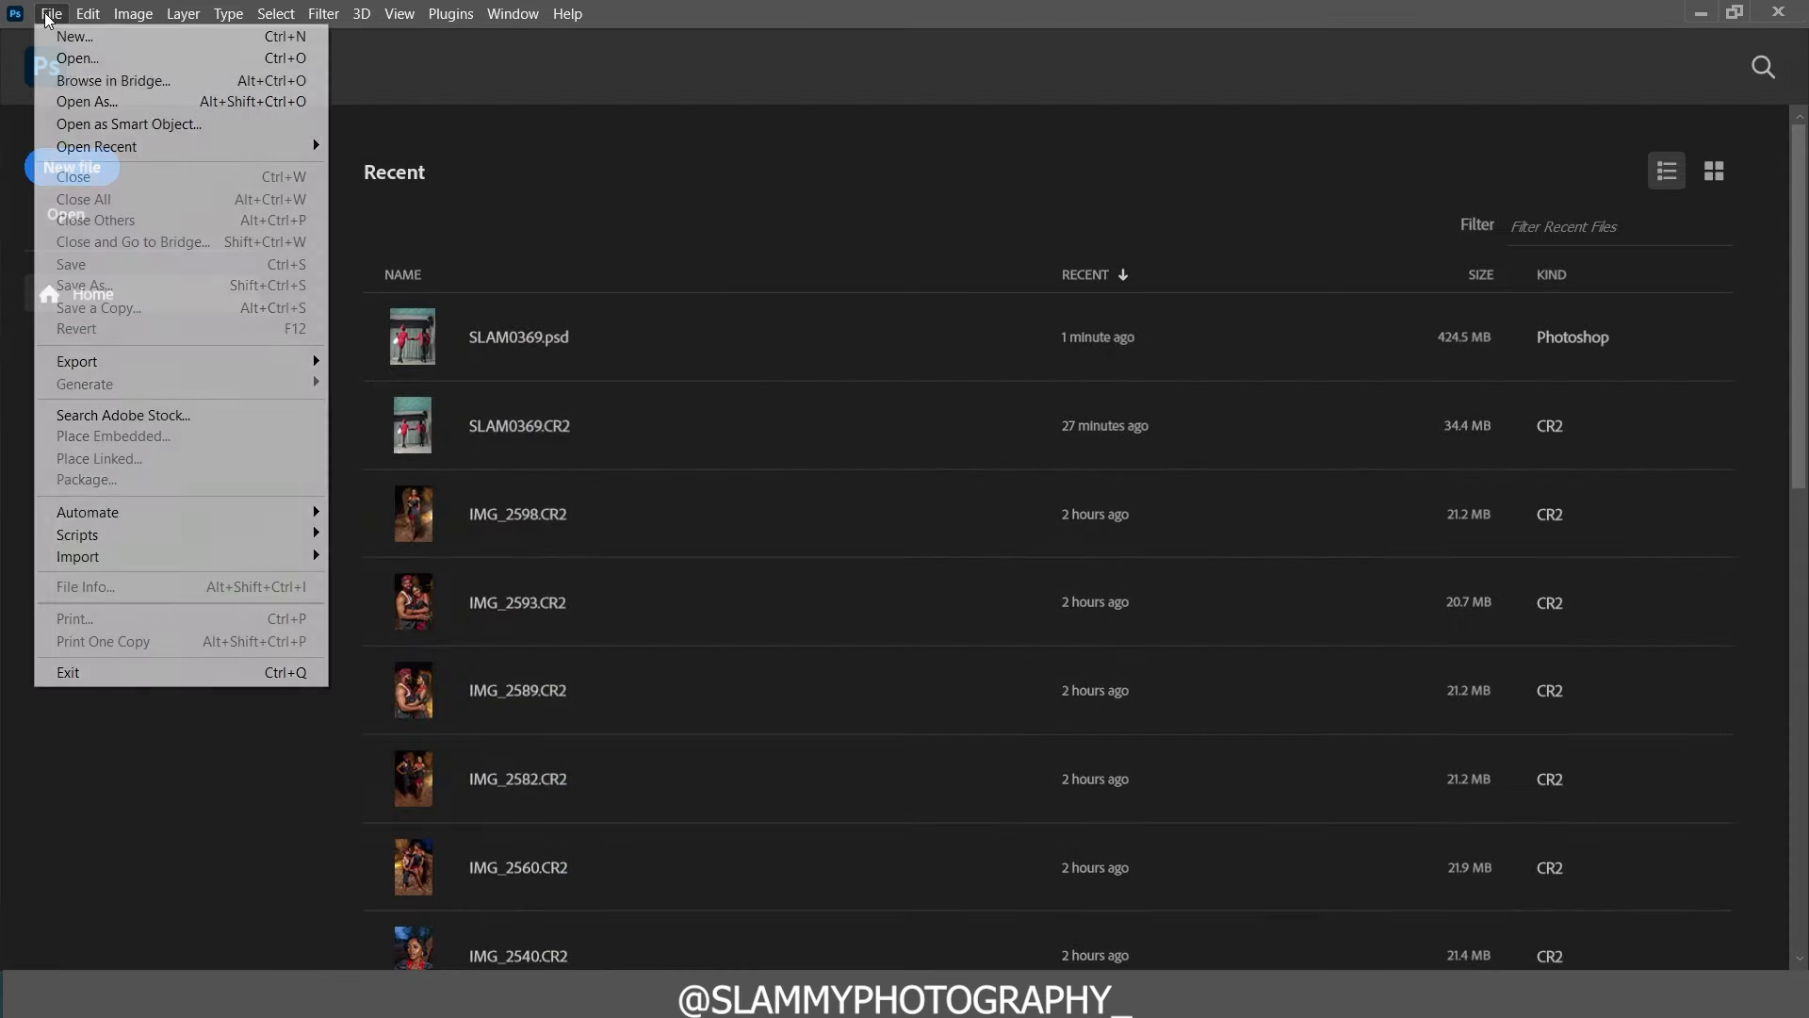
click(107, 58)
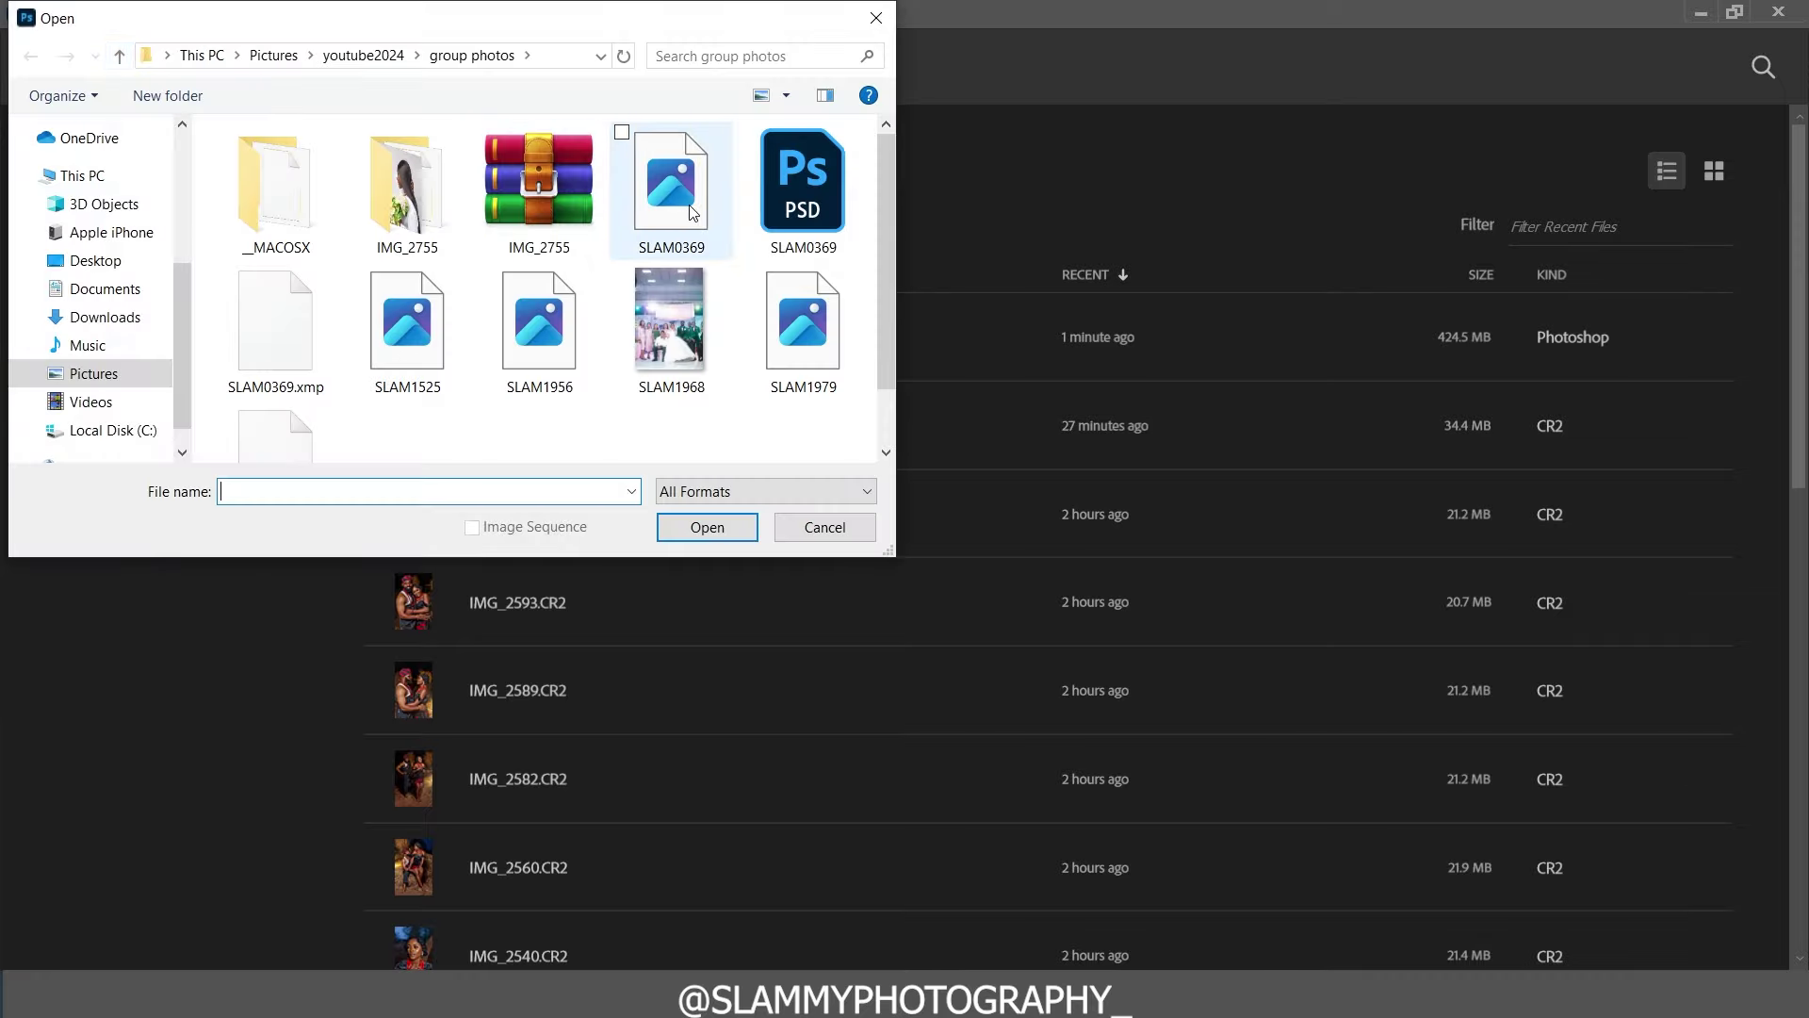
click(692, 212)
click(707, 527)
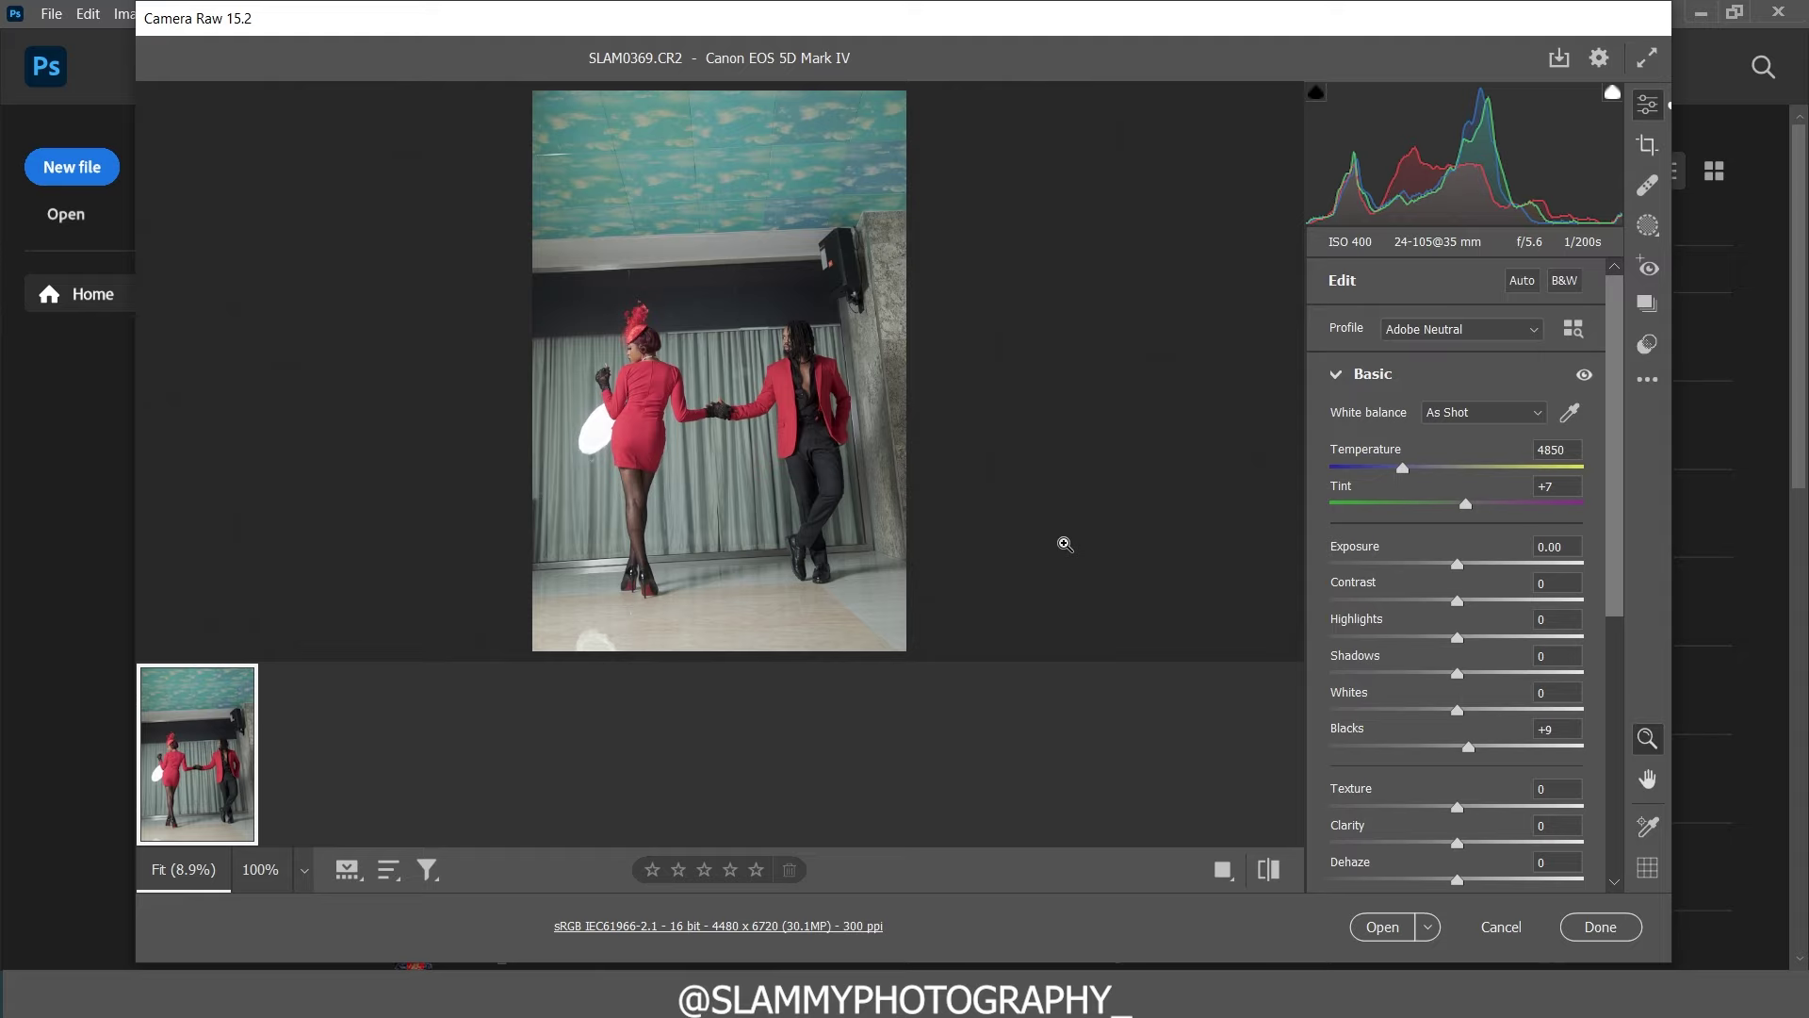
Step: Undo the Blacks adjustment and apply the Standard profile from the Camera Matching set
key(ctrl+z)
click(1573, 328)
click(1322, 416)
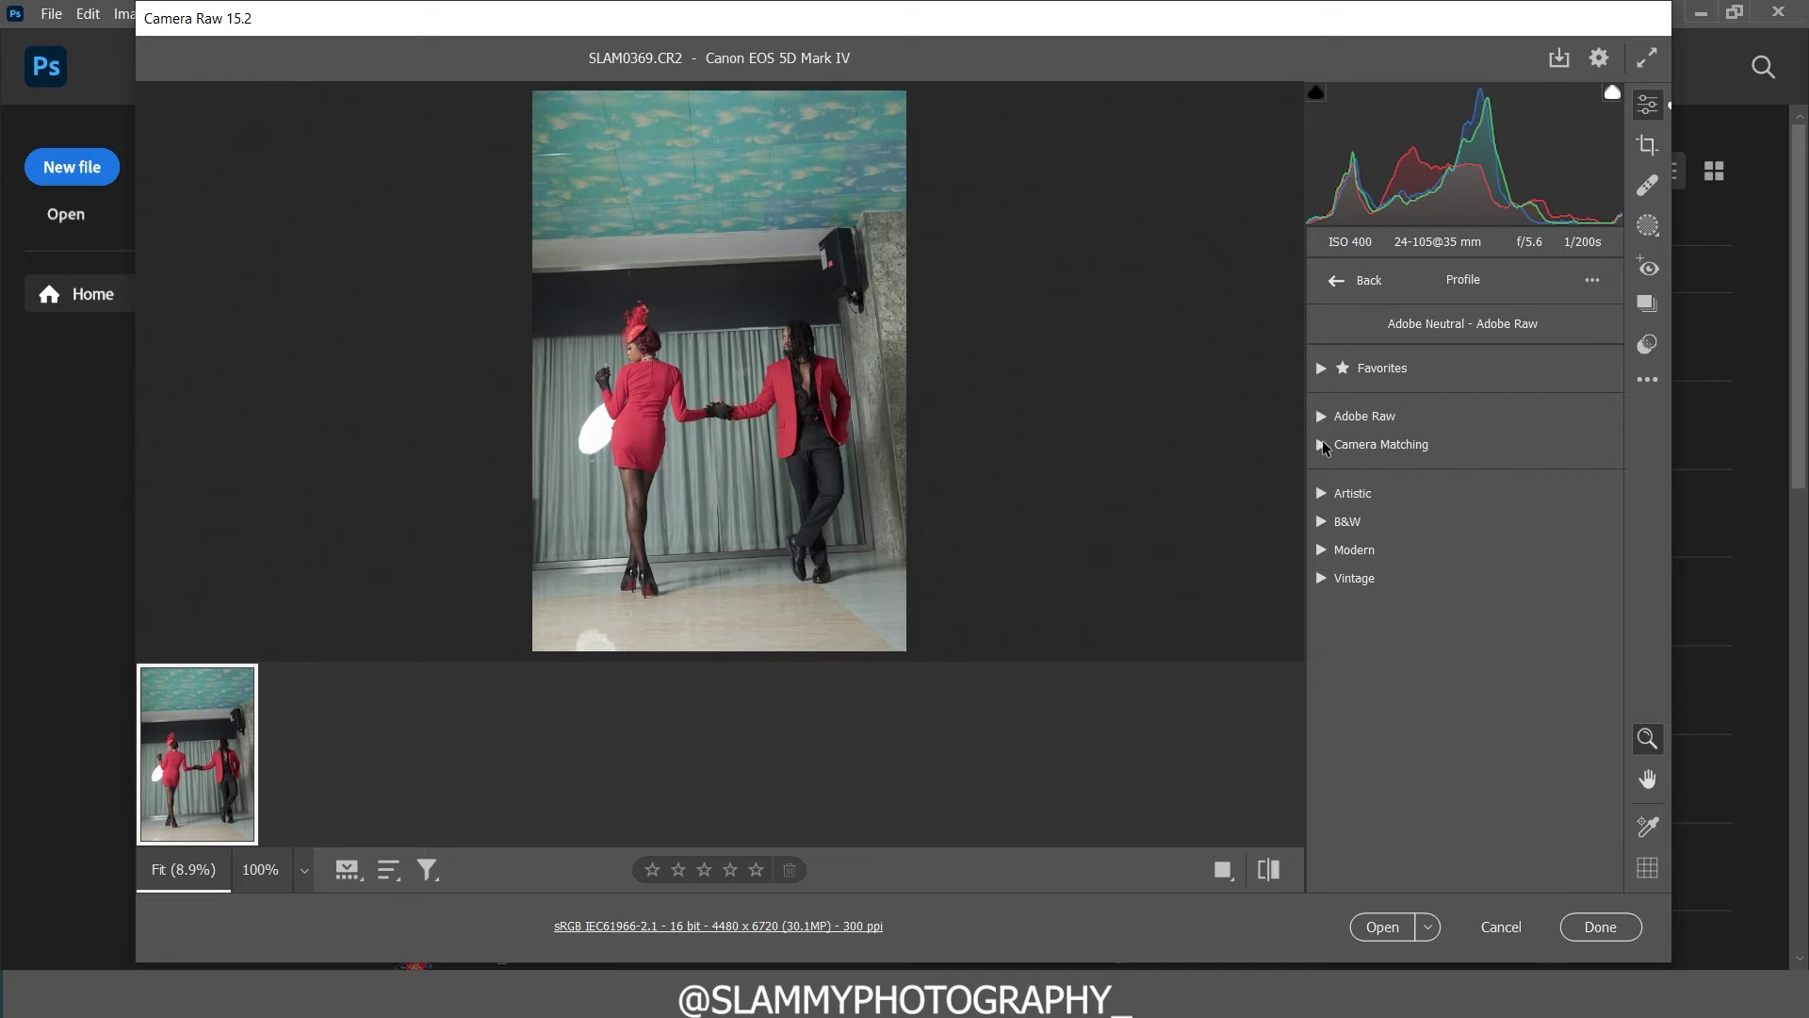
click(1348, 441)
scroll(1346, 566, down, 3)
click(1347, 639)
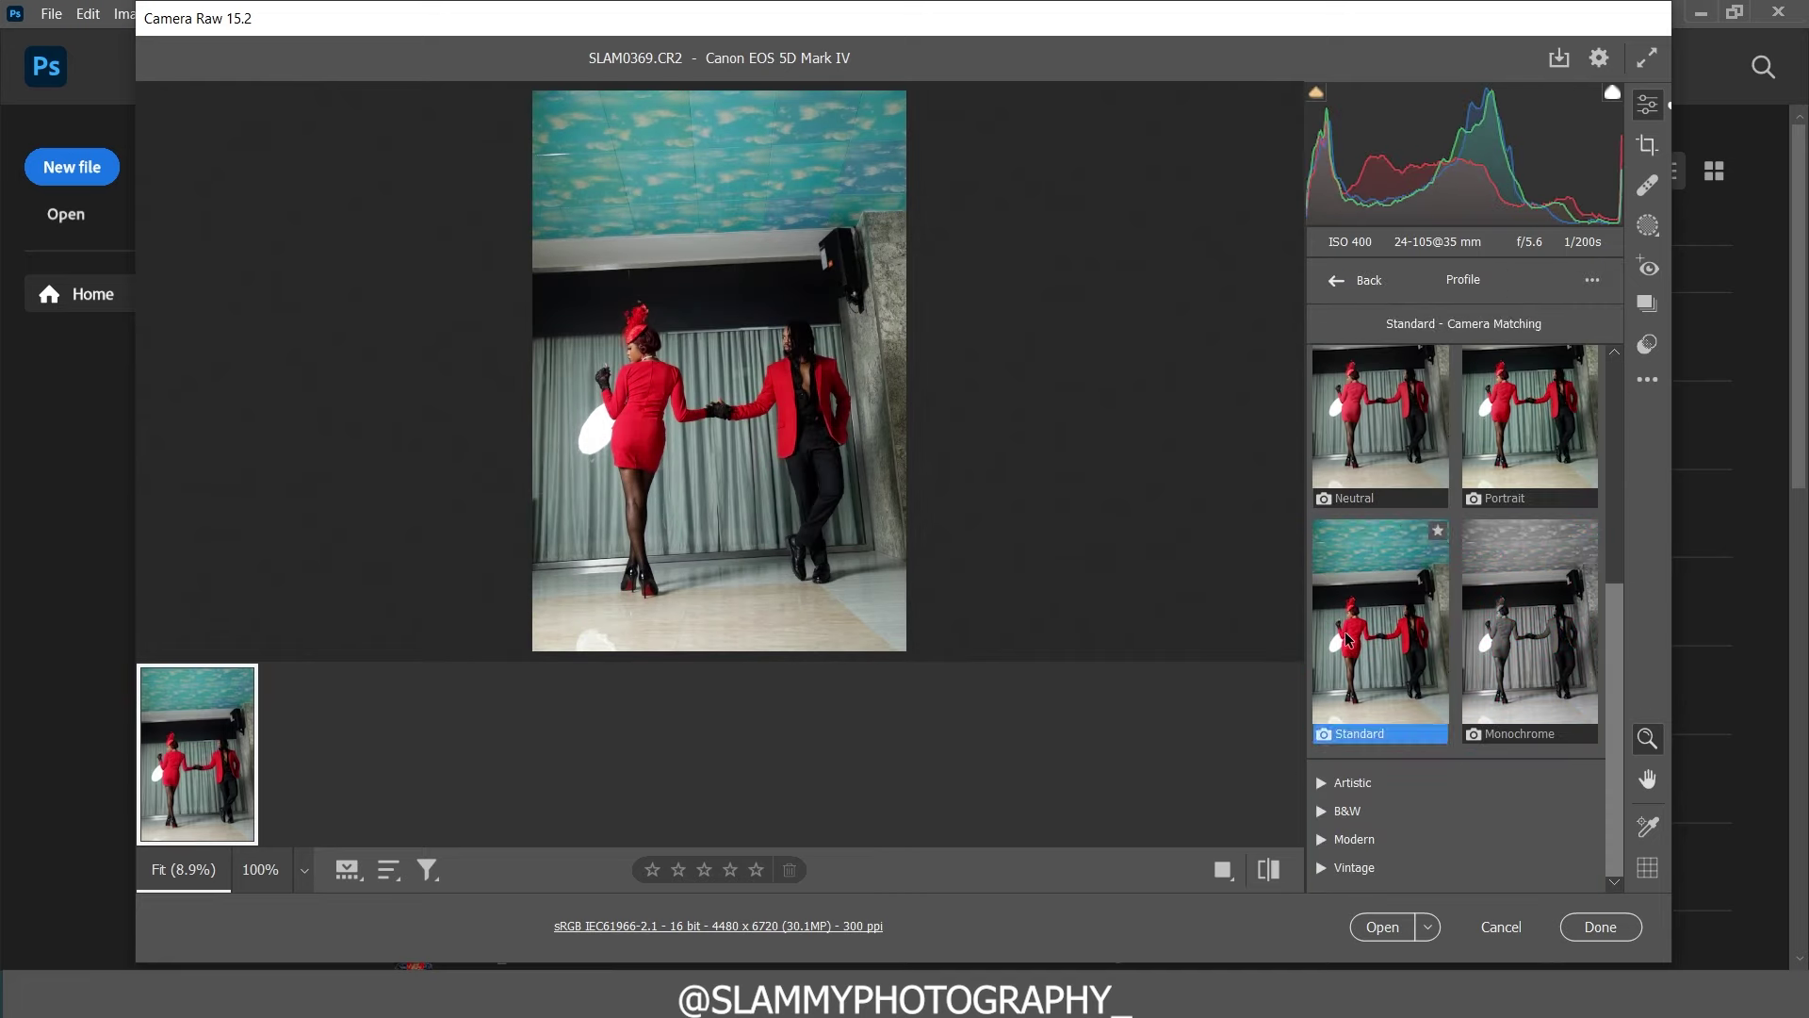
Step: Compare the photo before and after side by side and look over the Camera Matching profile group again
click(1221, 868)
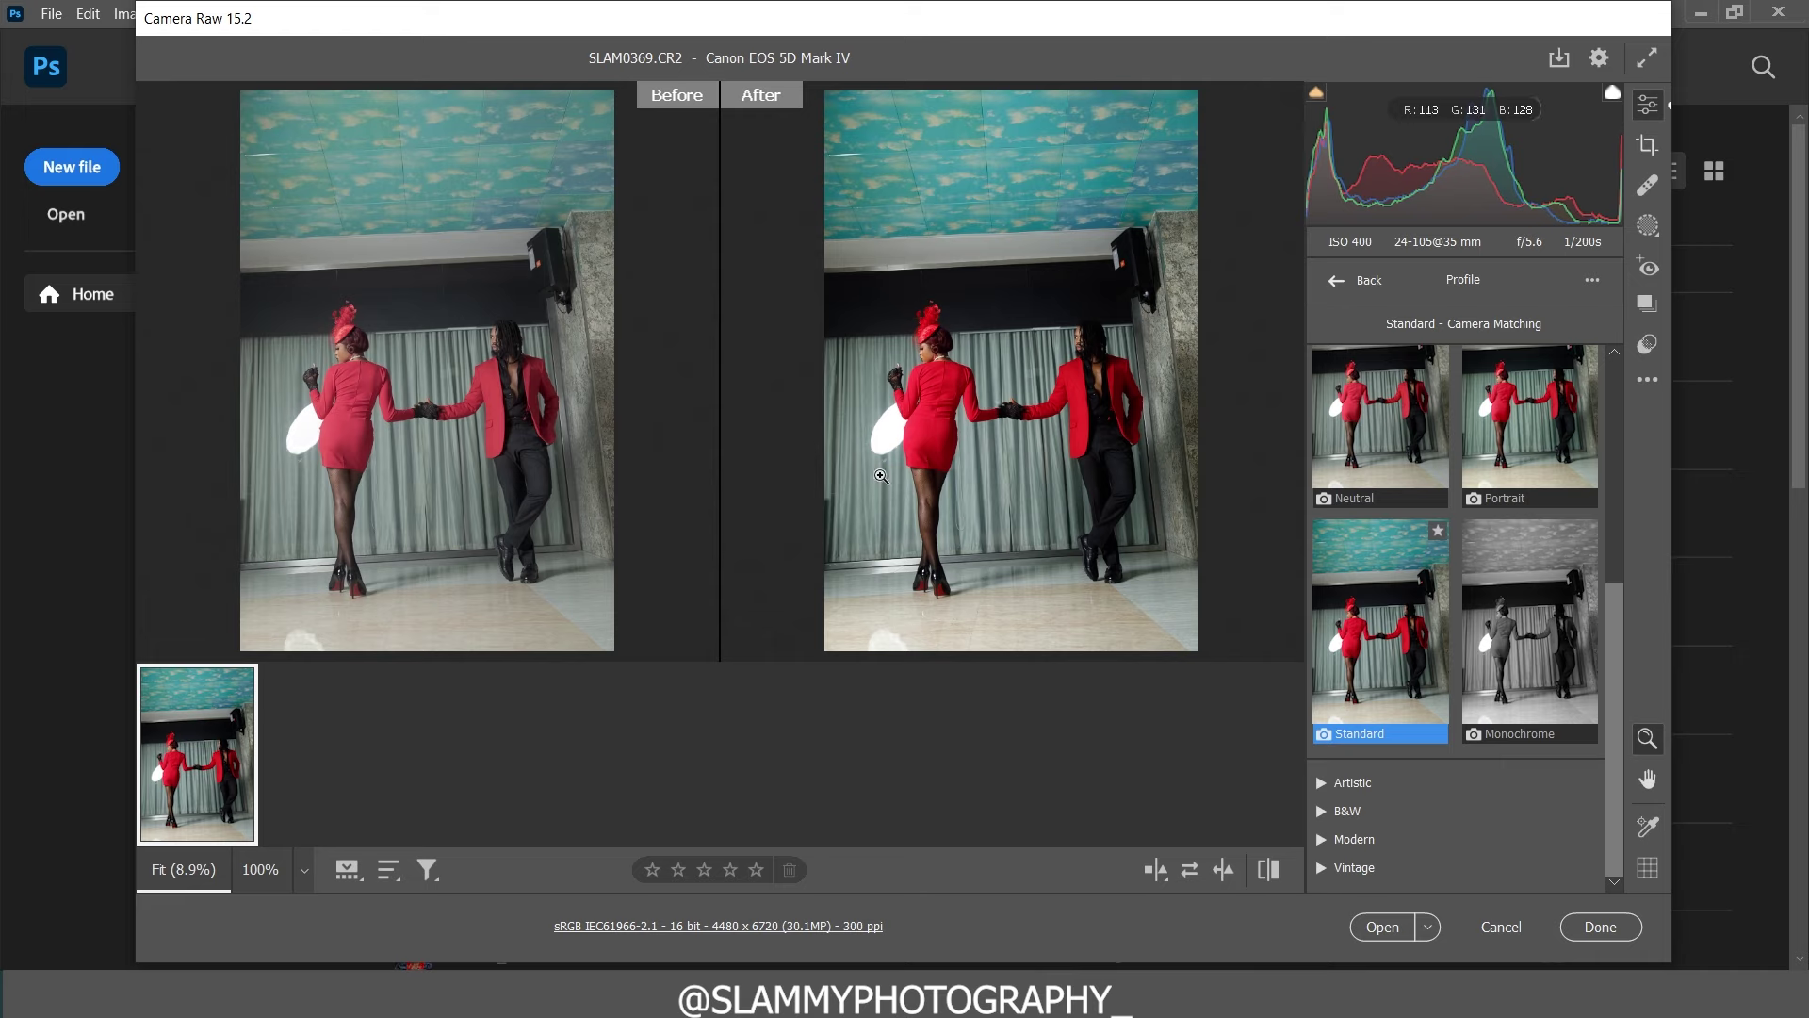
click(1335, 283)
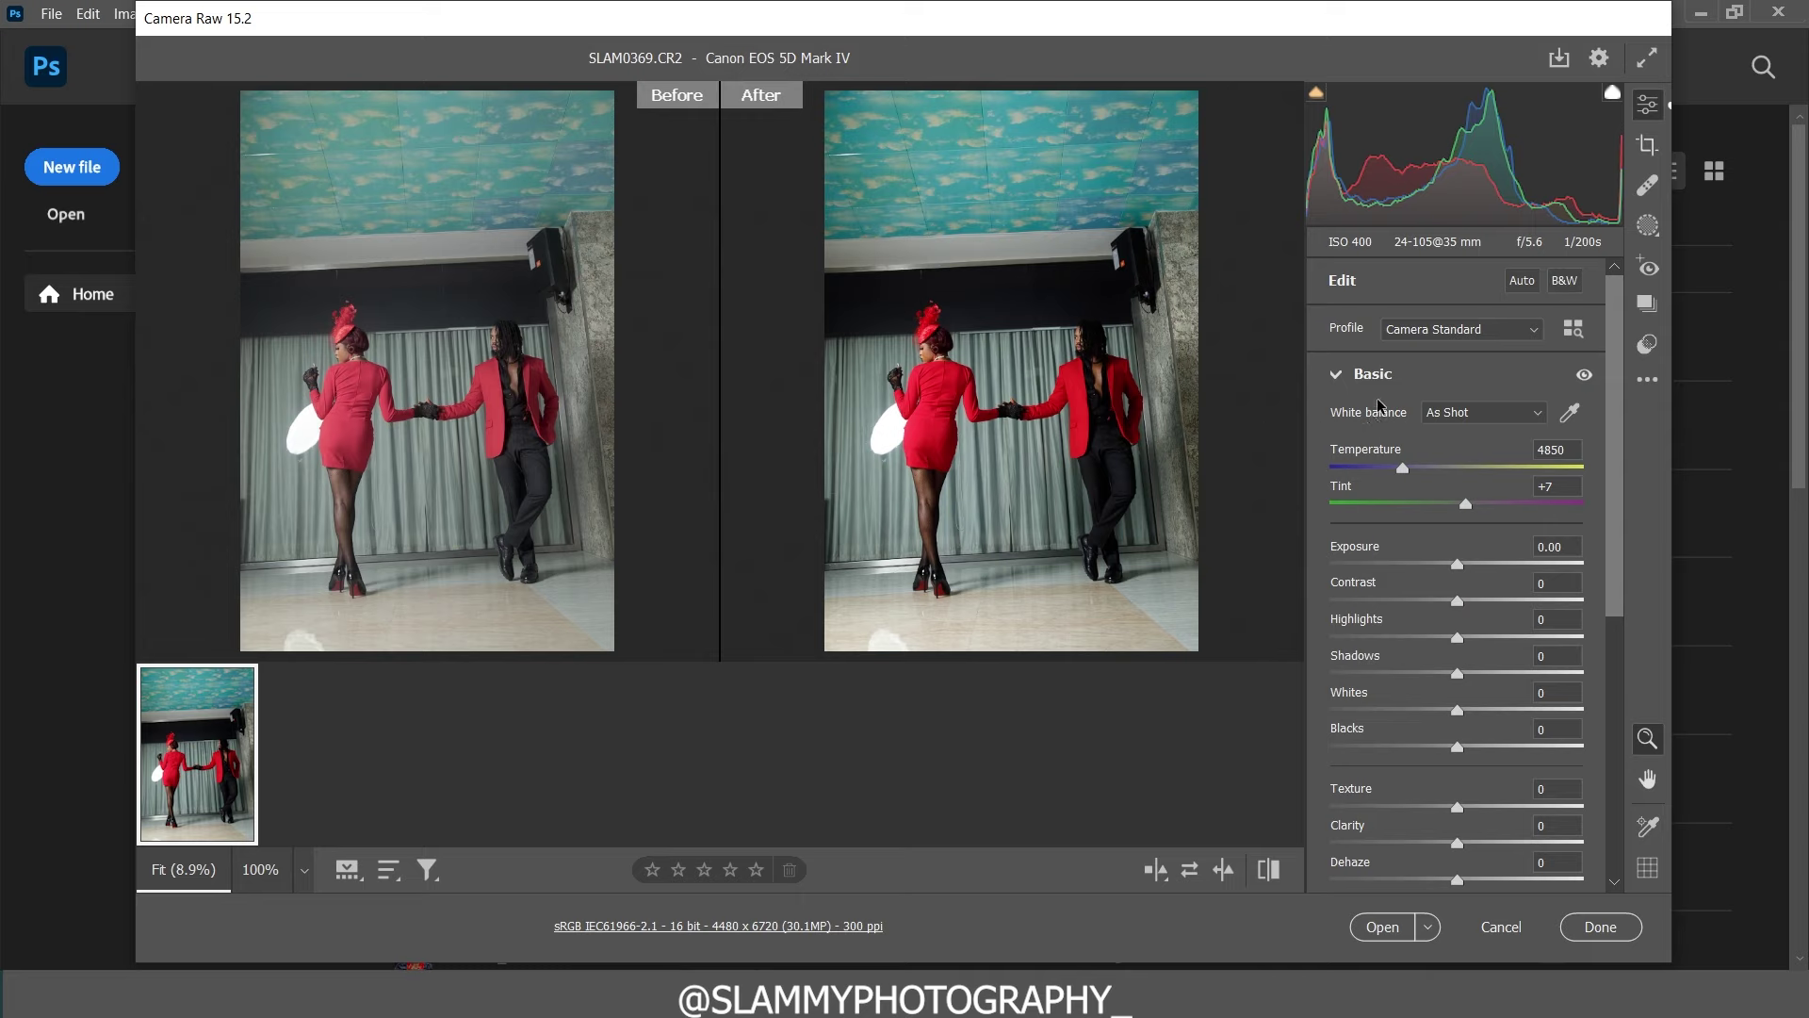
mouse_move(1373, 337)
click(1573, 328)
click(1346, 416)
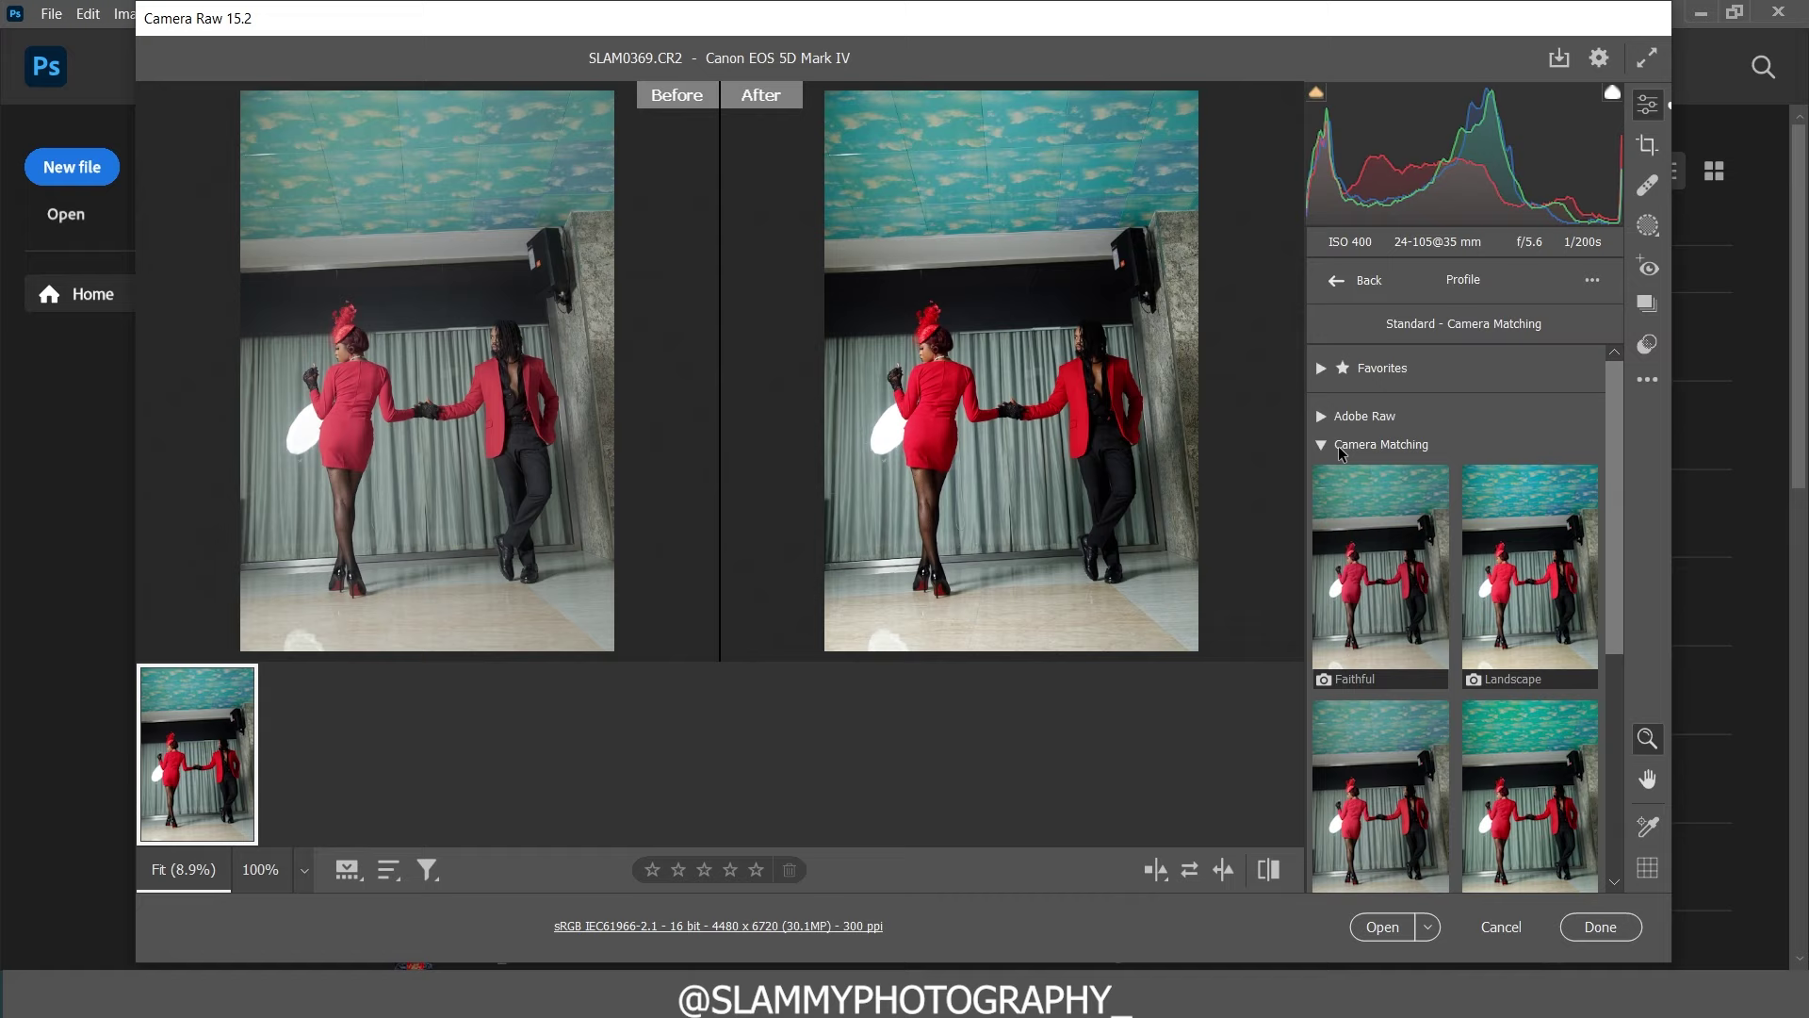
click(1357, 447)
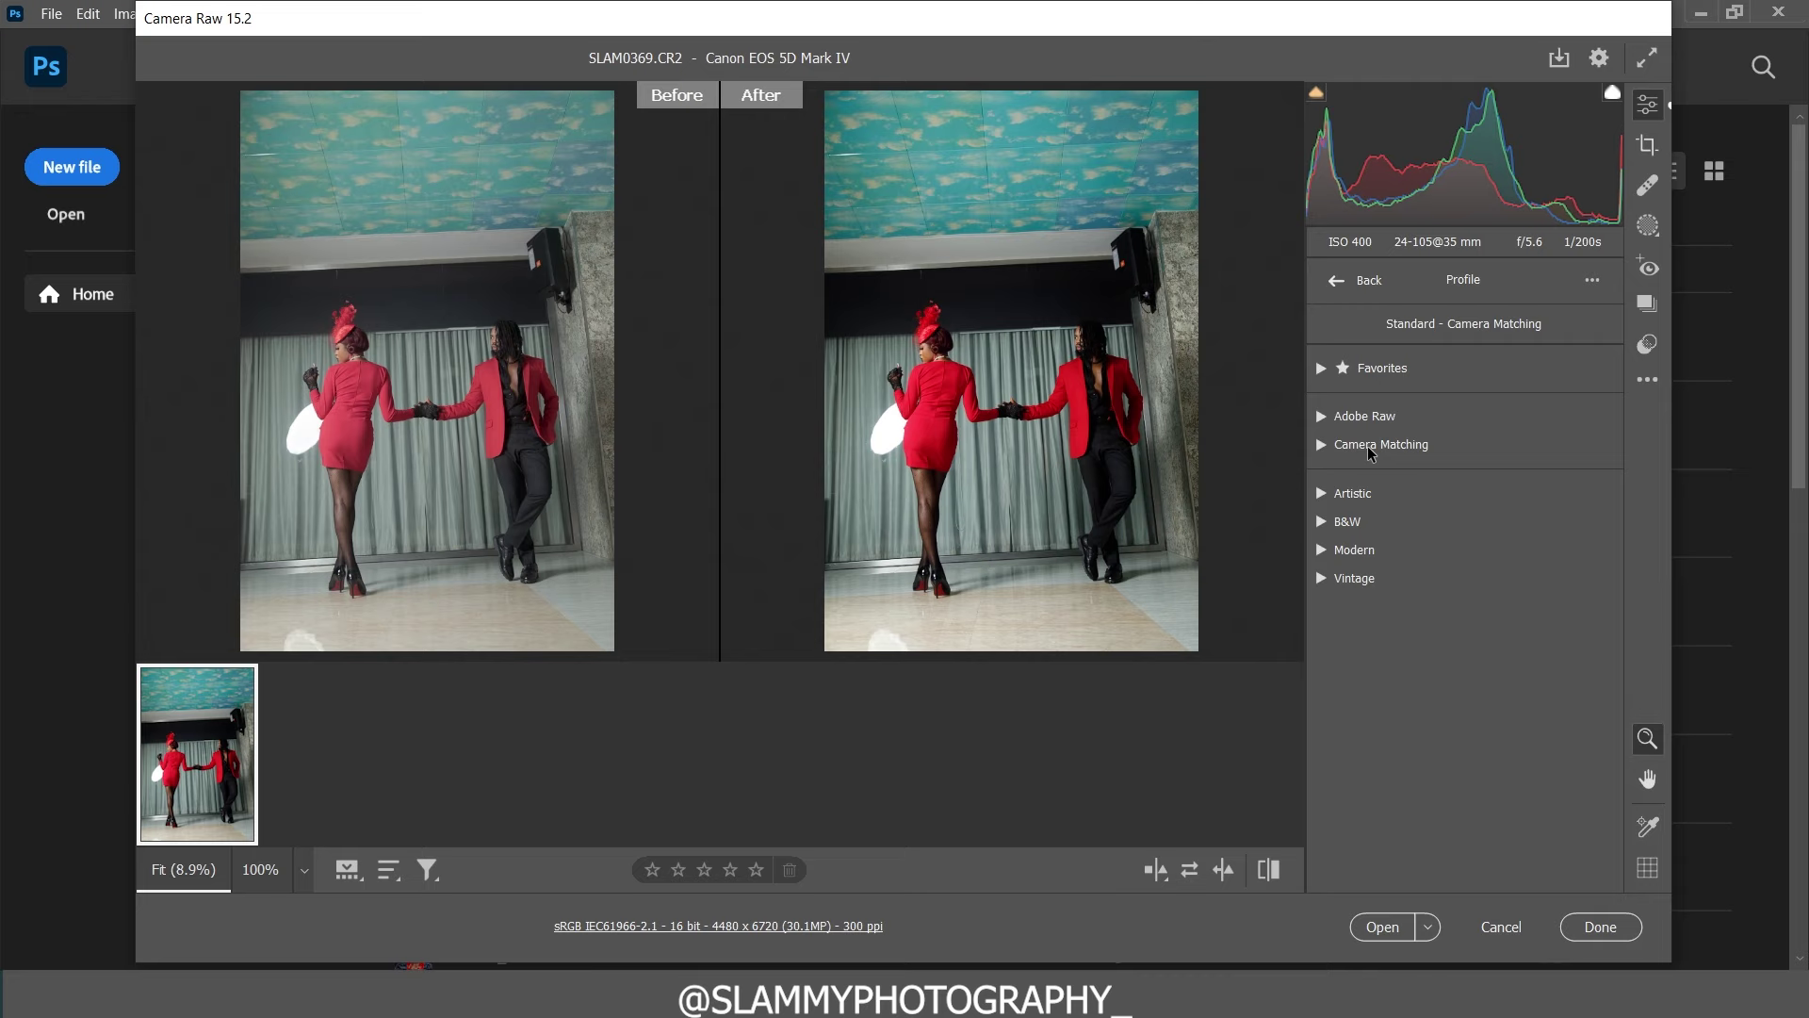
key(Escape)
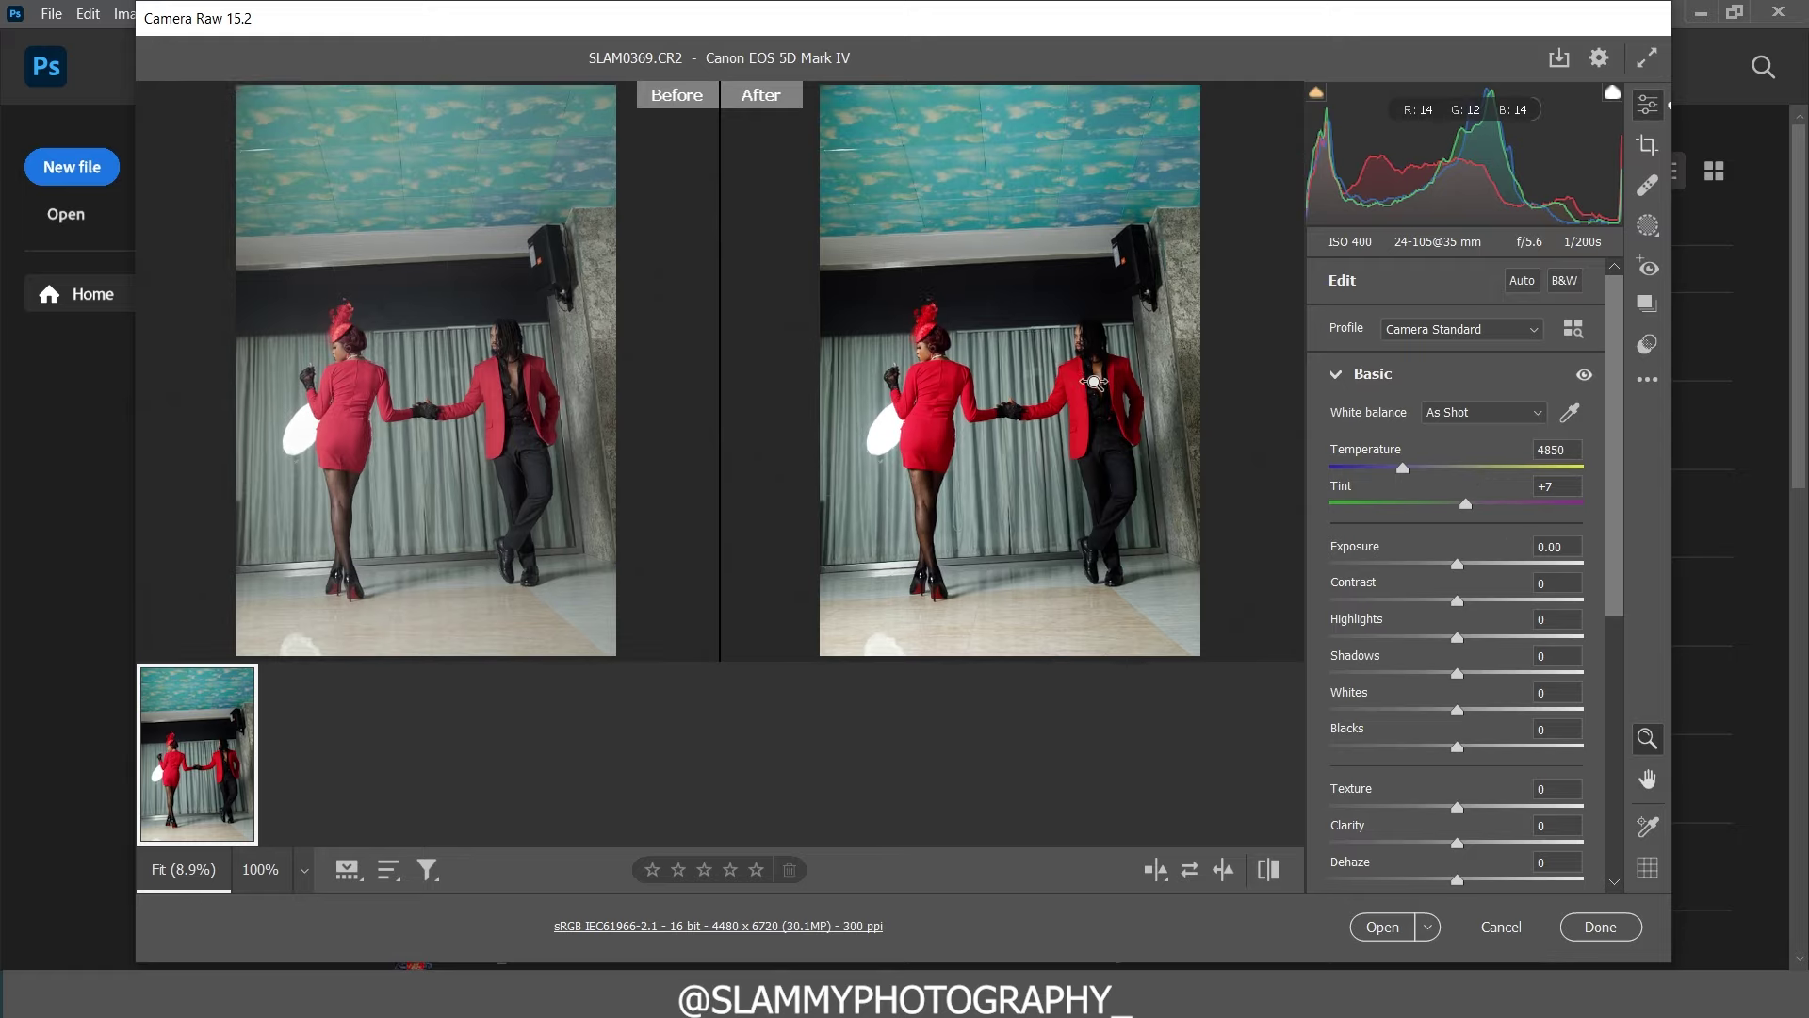
Step: Examine the couple up close in the before and after layouts, and return to the single full-image view
scroll(1093, 382, up, 5)
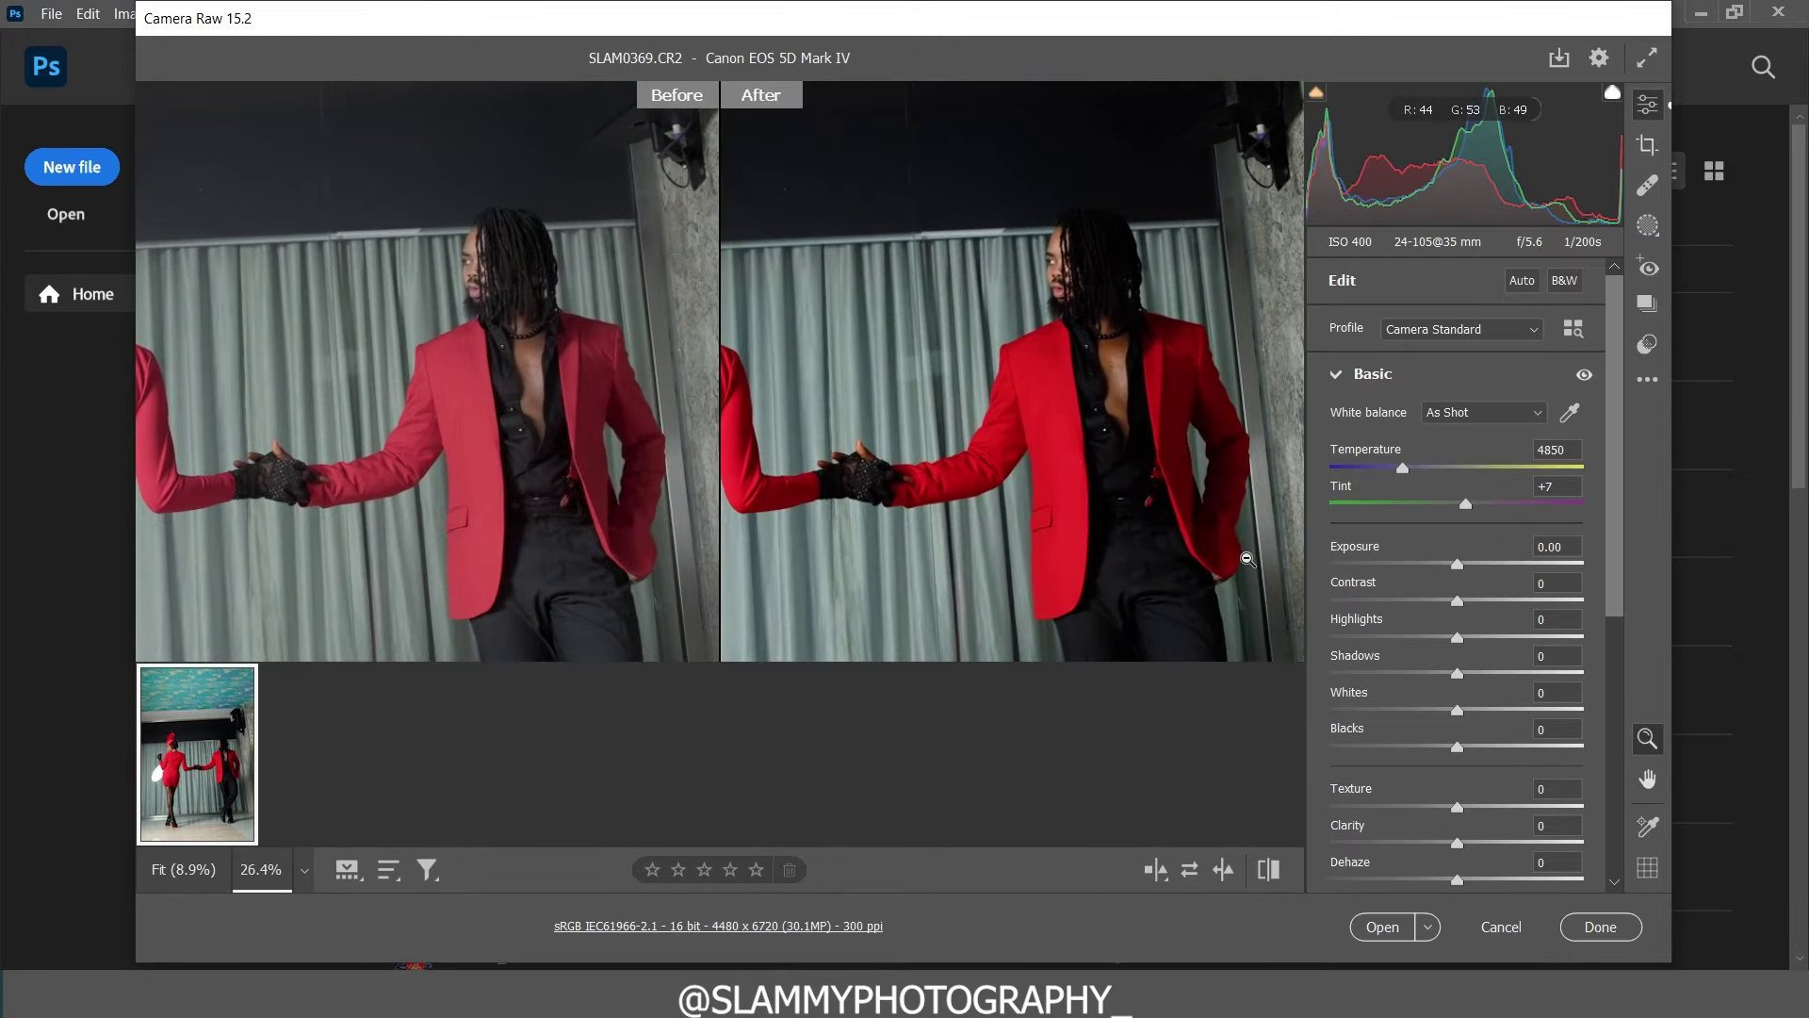
click(1153, 875)
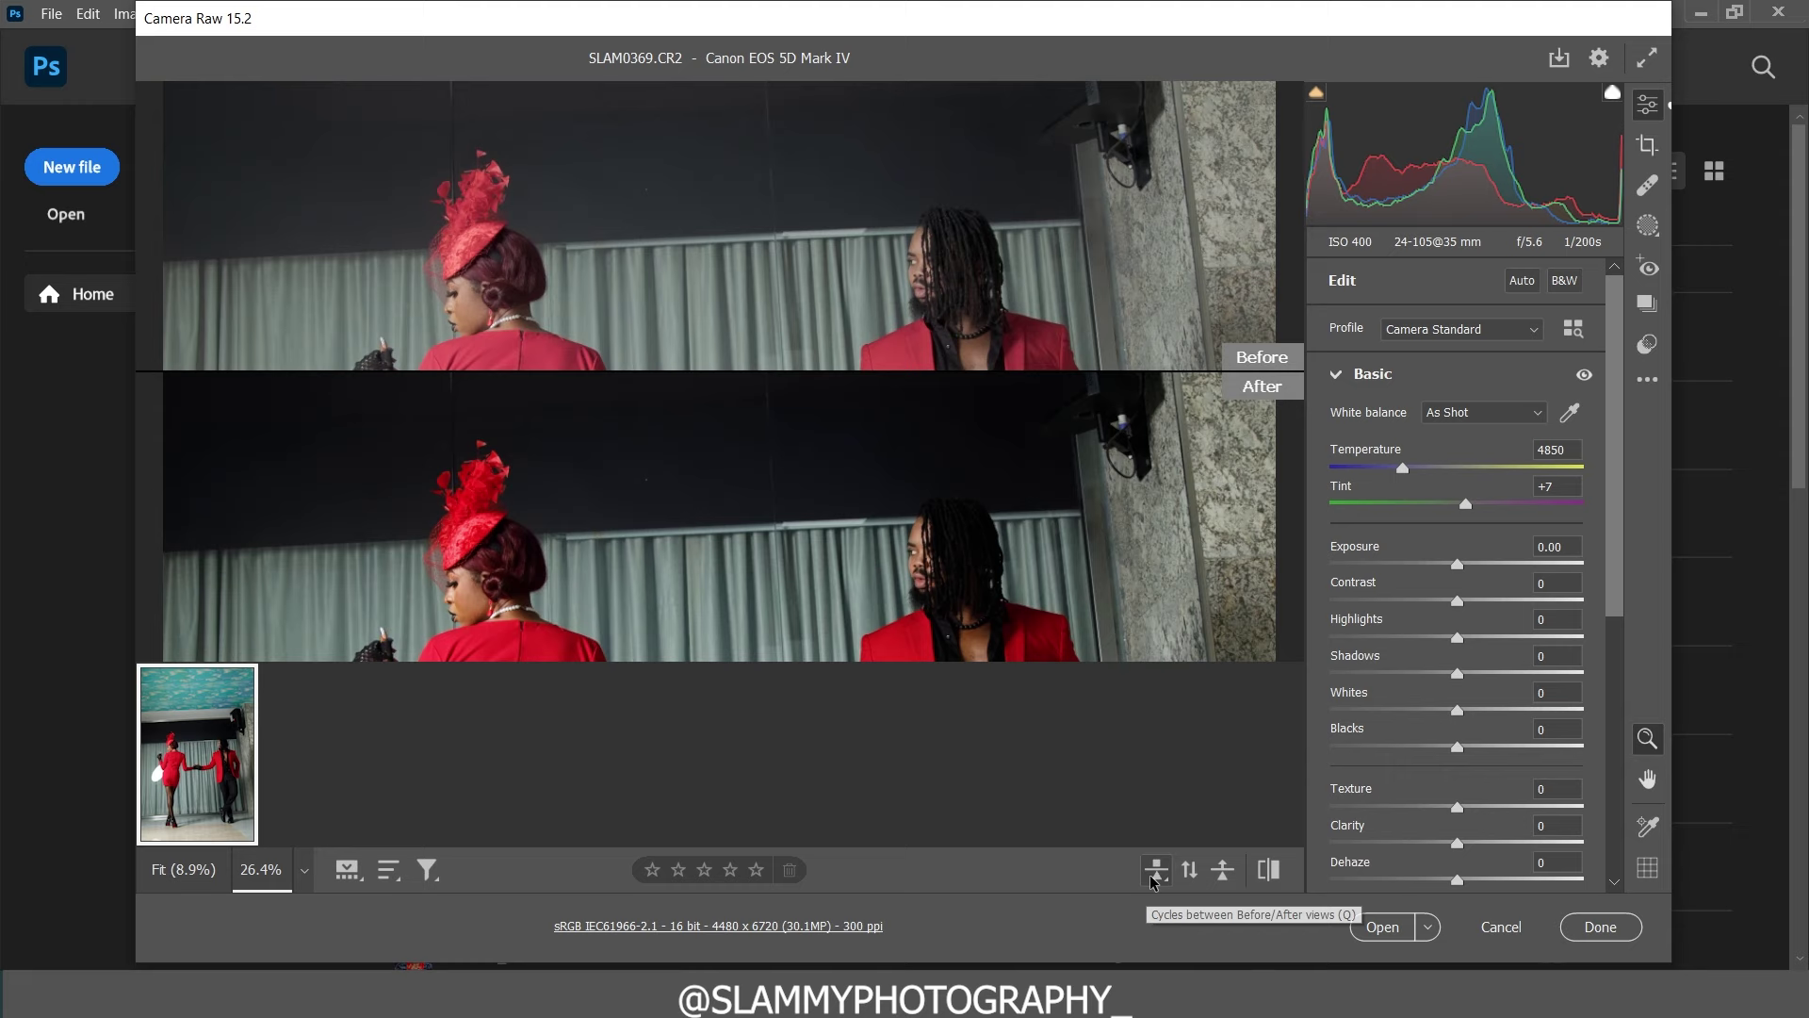
click(1153, 874)
click(1154, 874)
scroll(1011, 491, down, 3)
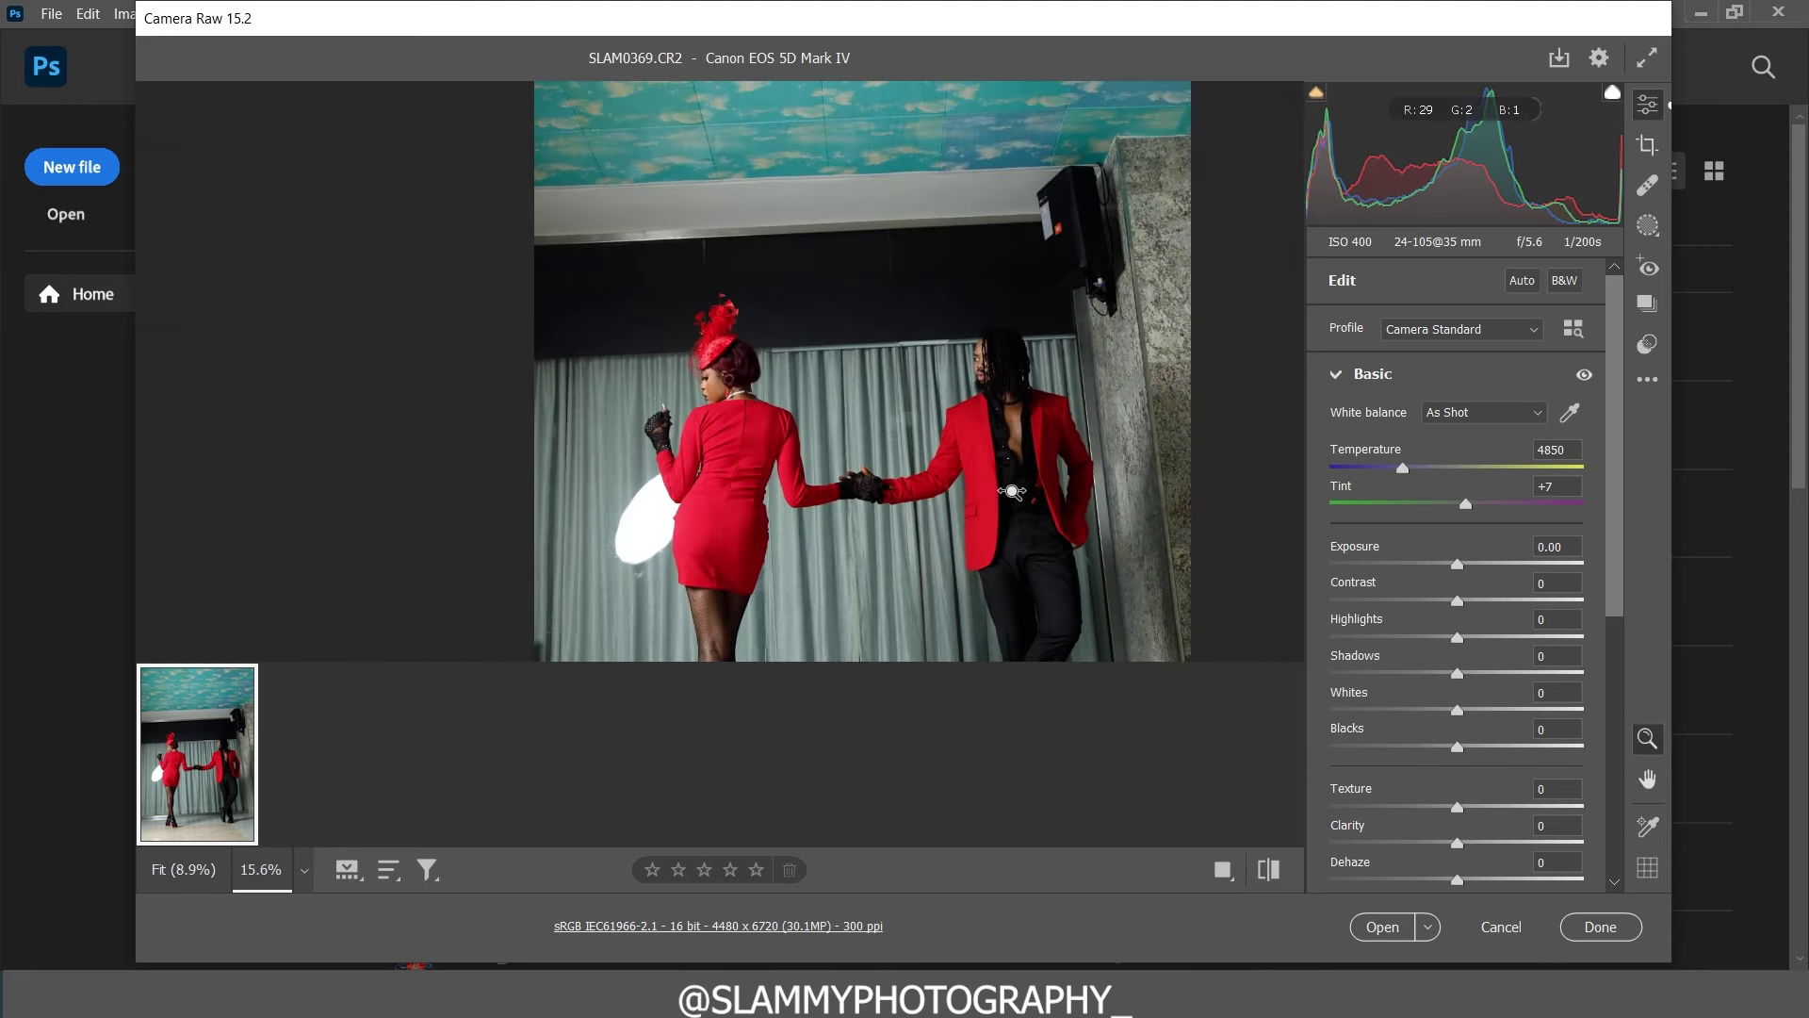
scroll(1019, 494, down, 3)
scroll(1032, 504, up, 3)
scroll(1034, 522, down, 2)
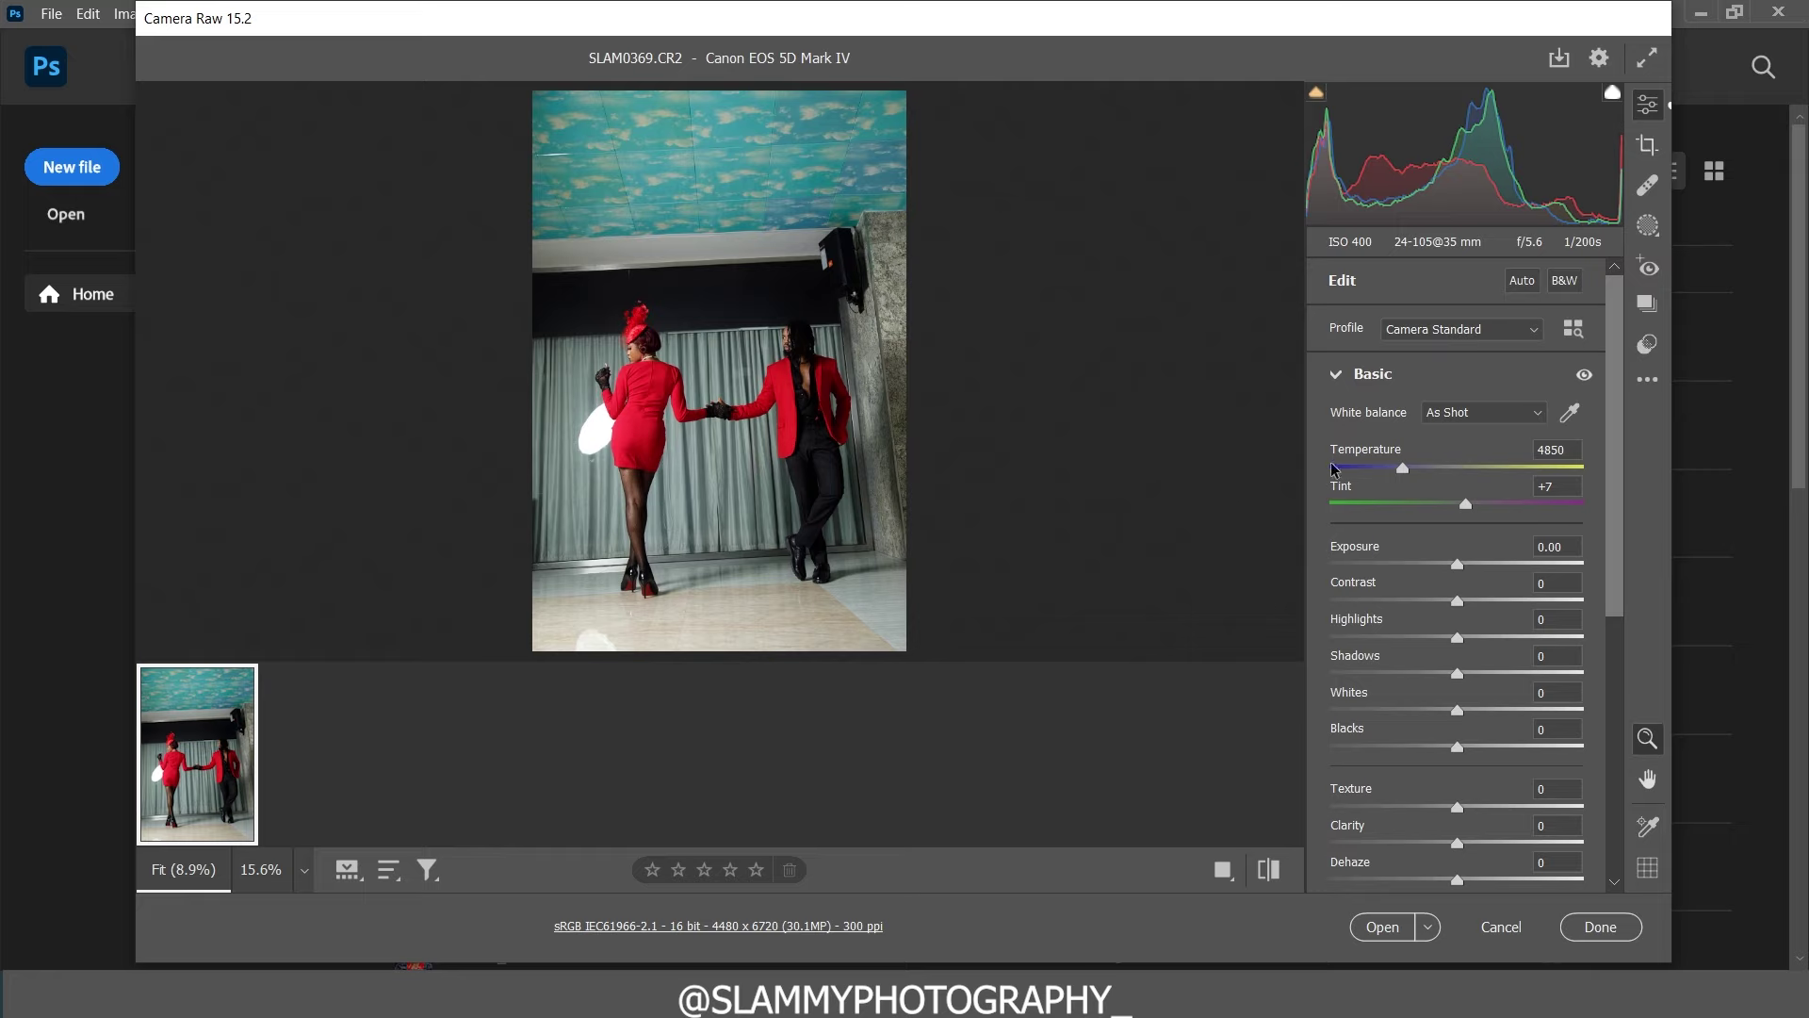
Step: Set the white balance Temperature to 4500 and the Tint to +3
drag(1368, 451, 1360, 450)
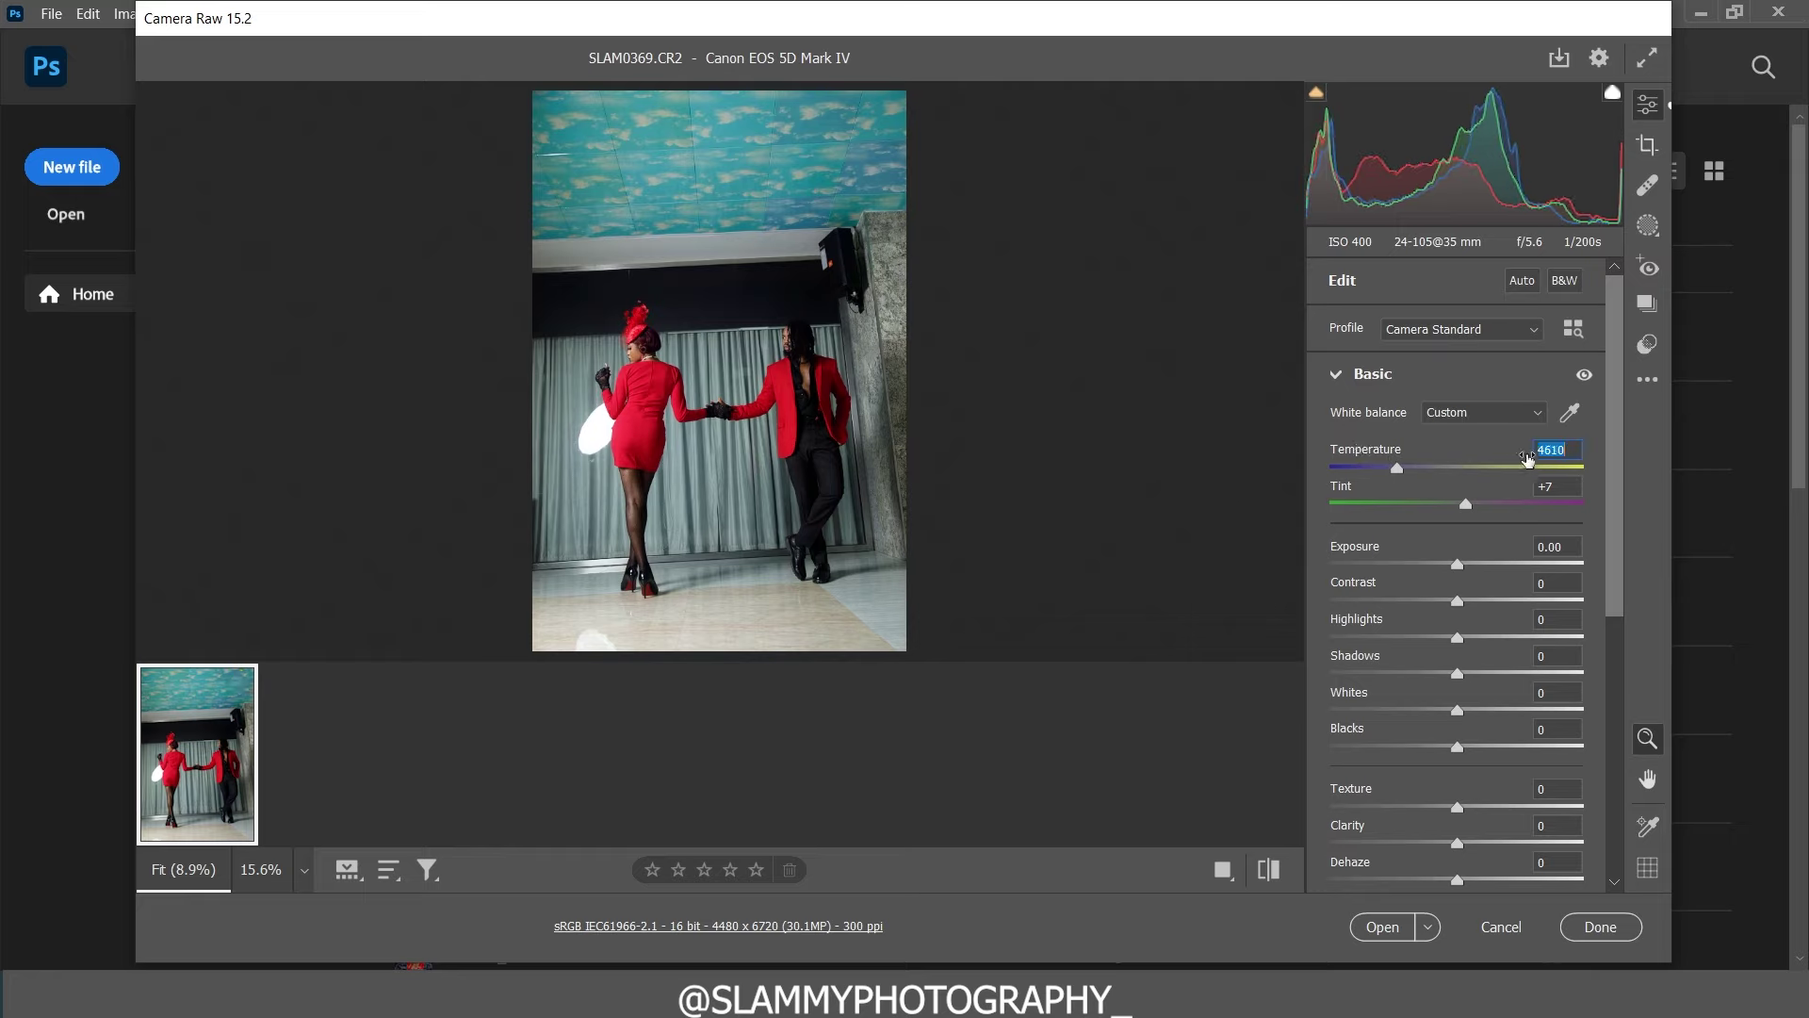
drag(1546, 449, 1551, 450)
click(1559, 449)
key(BackSpace)
text(00)
drag(1465, 507, 1462, 511)
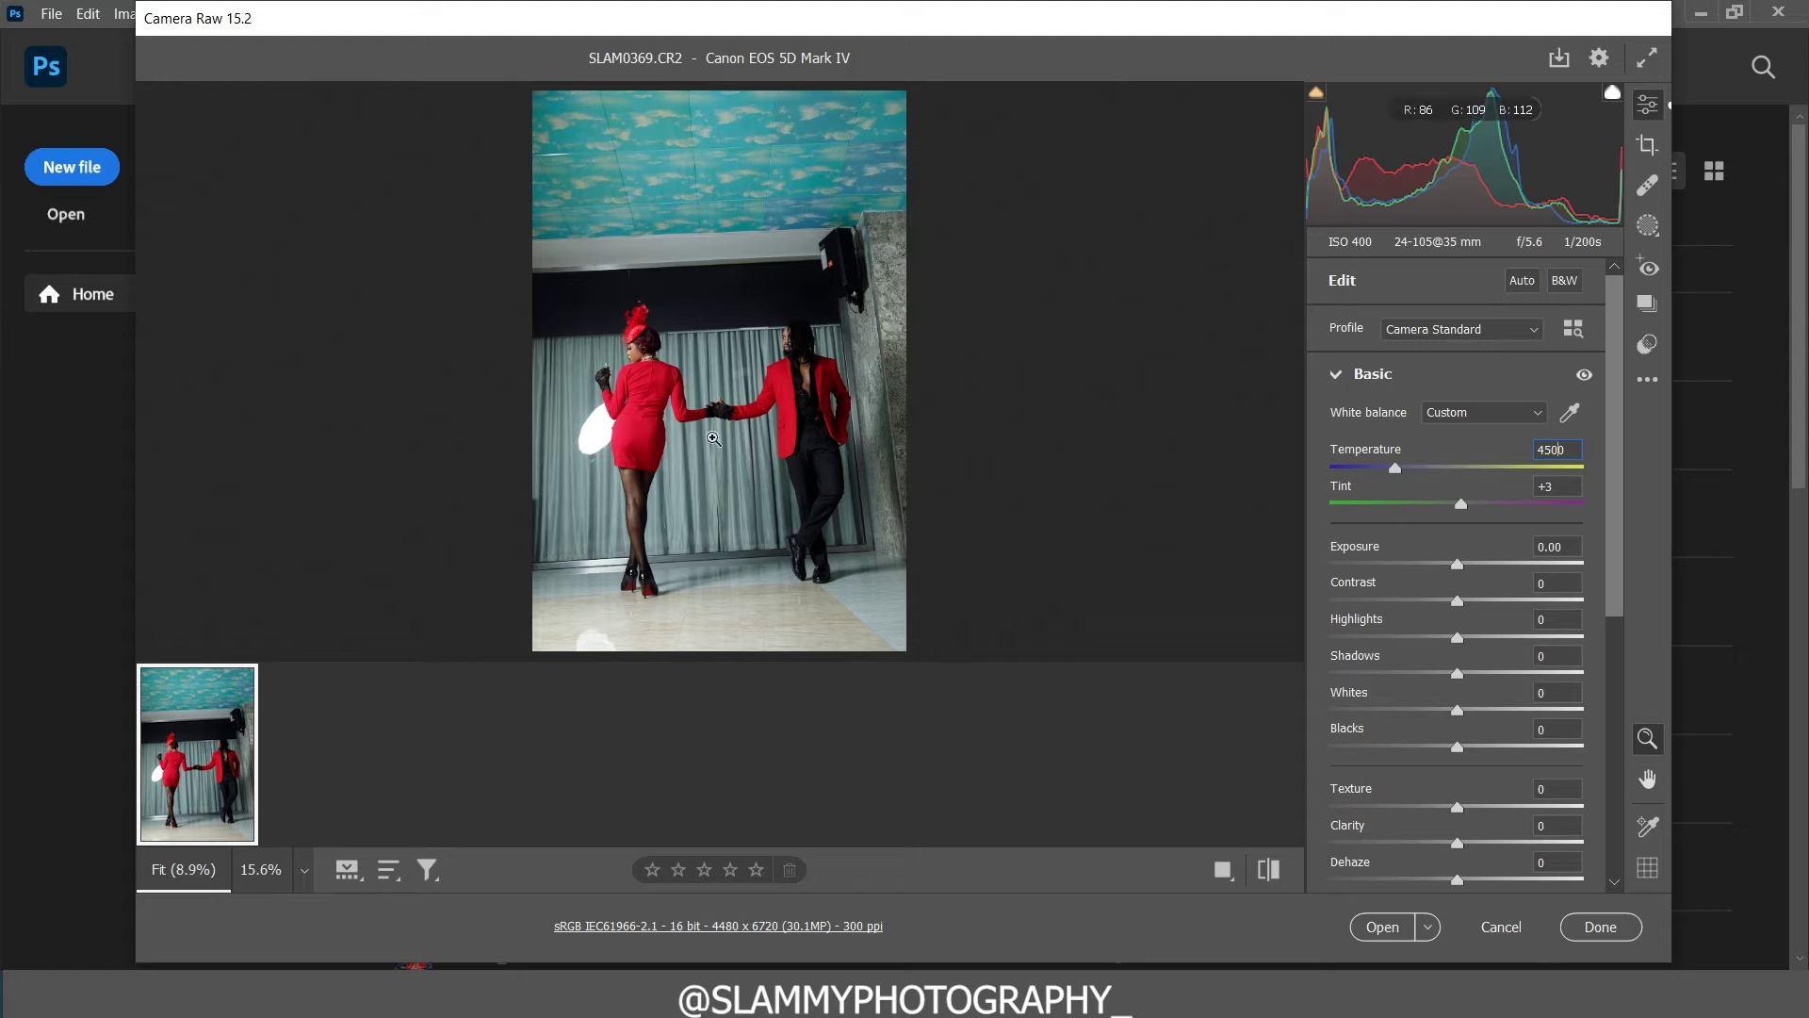
Step: Raise the Exposure to +0.20 and lower the Highlights to -67
drag(614, 438, 703, 495)
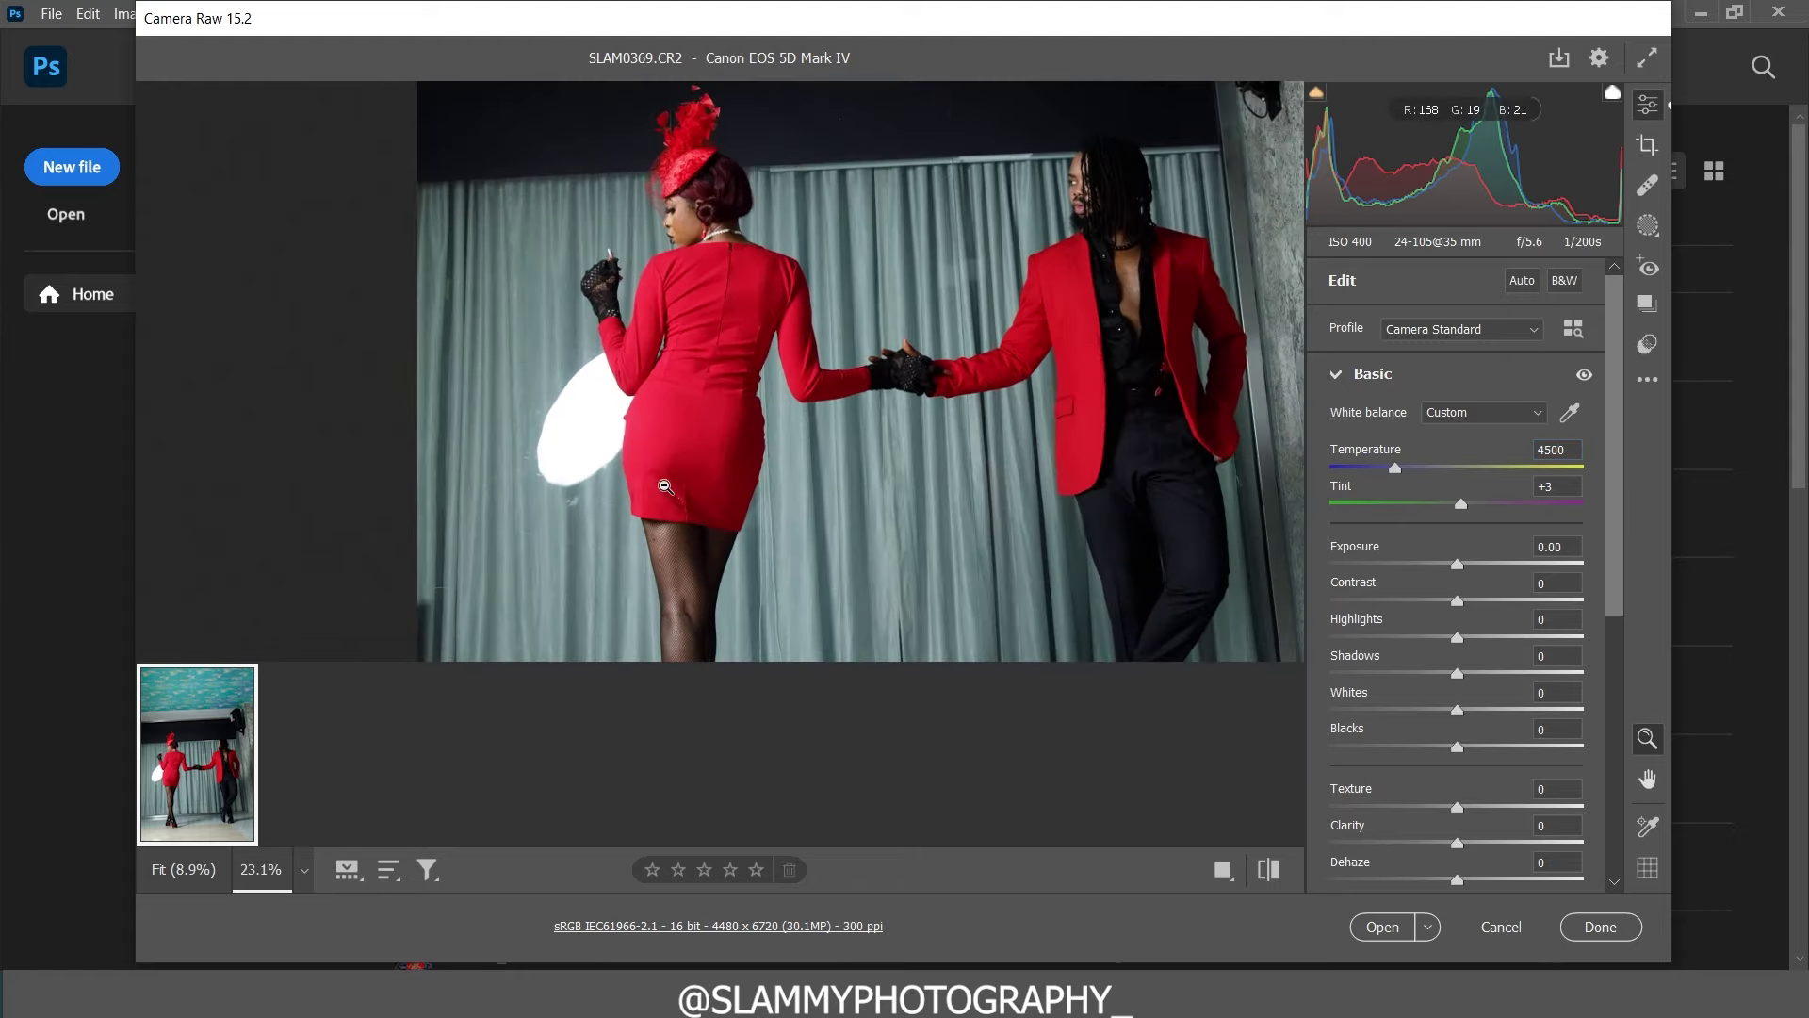
drag(756, 552, 671, 548)
scroll(740, 486, down, 3)
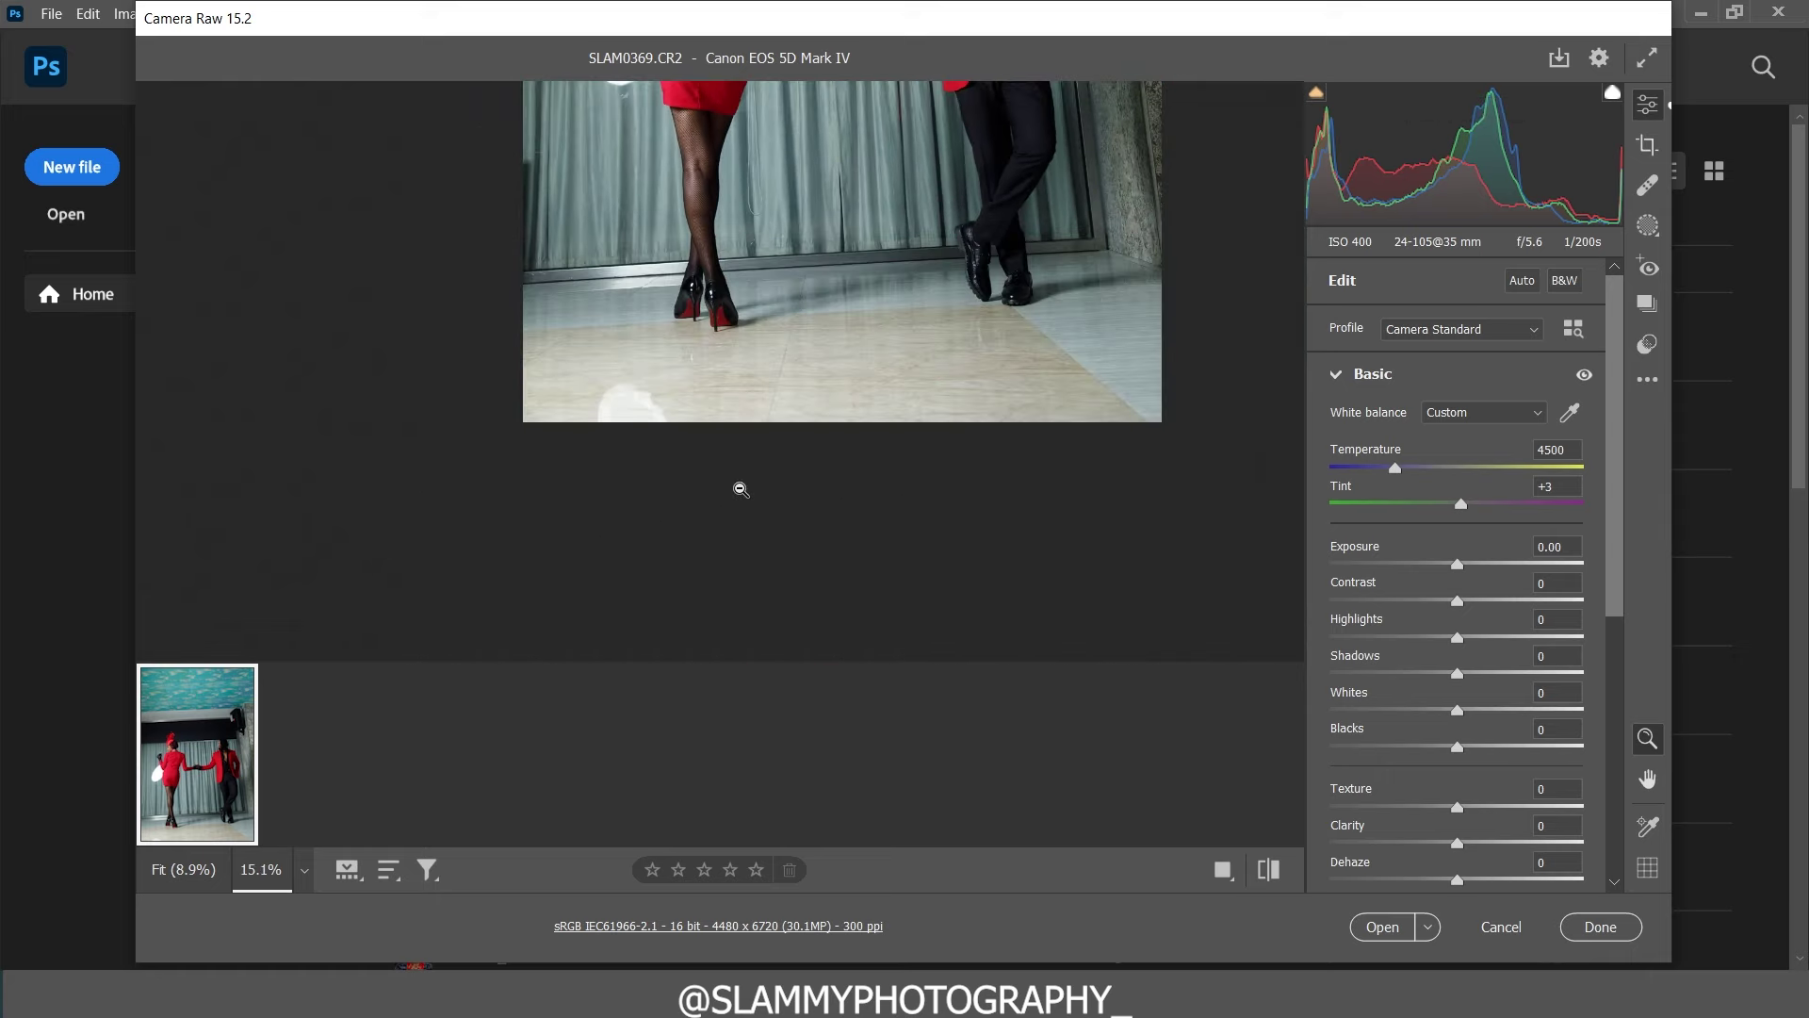
key(ctrl+0)
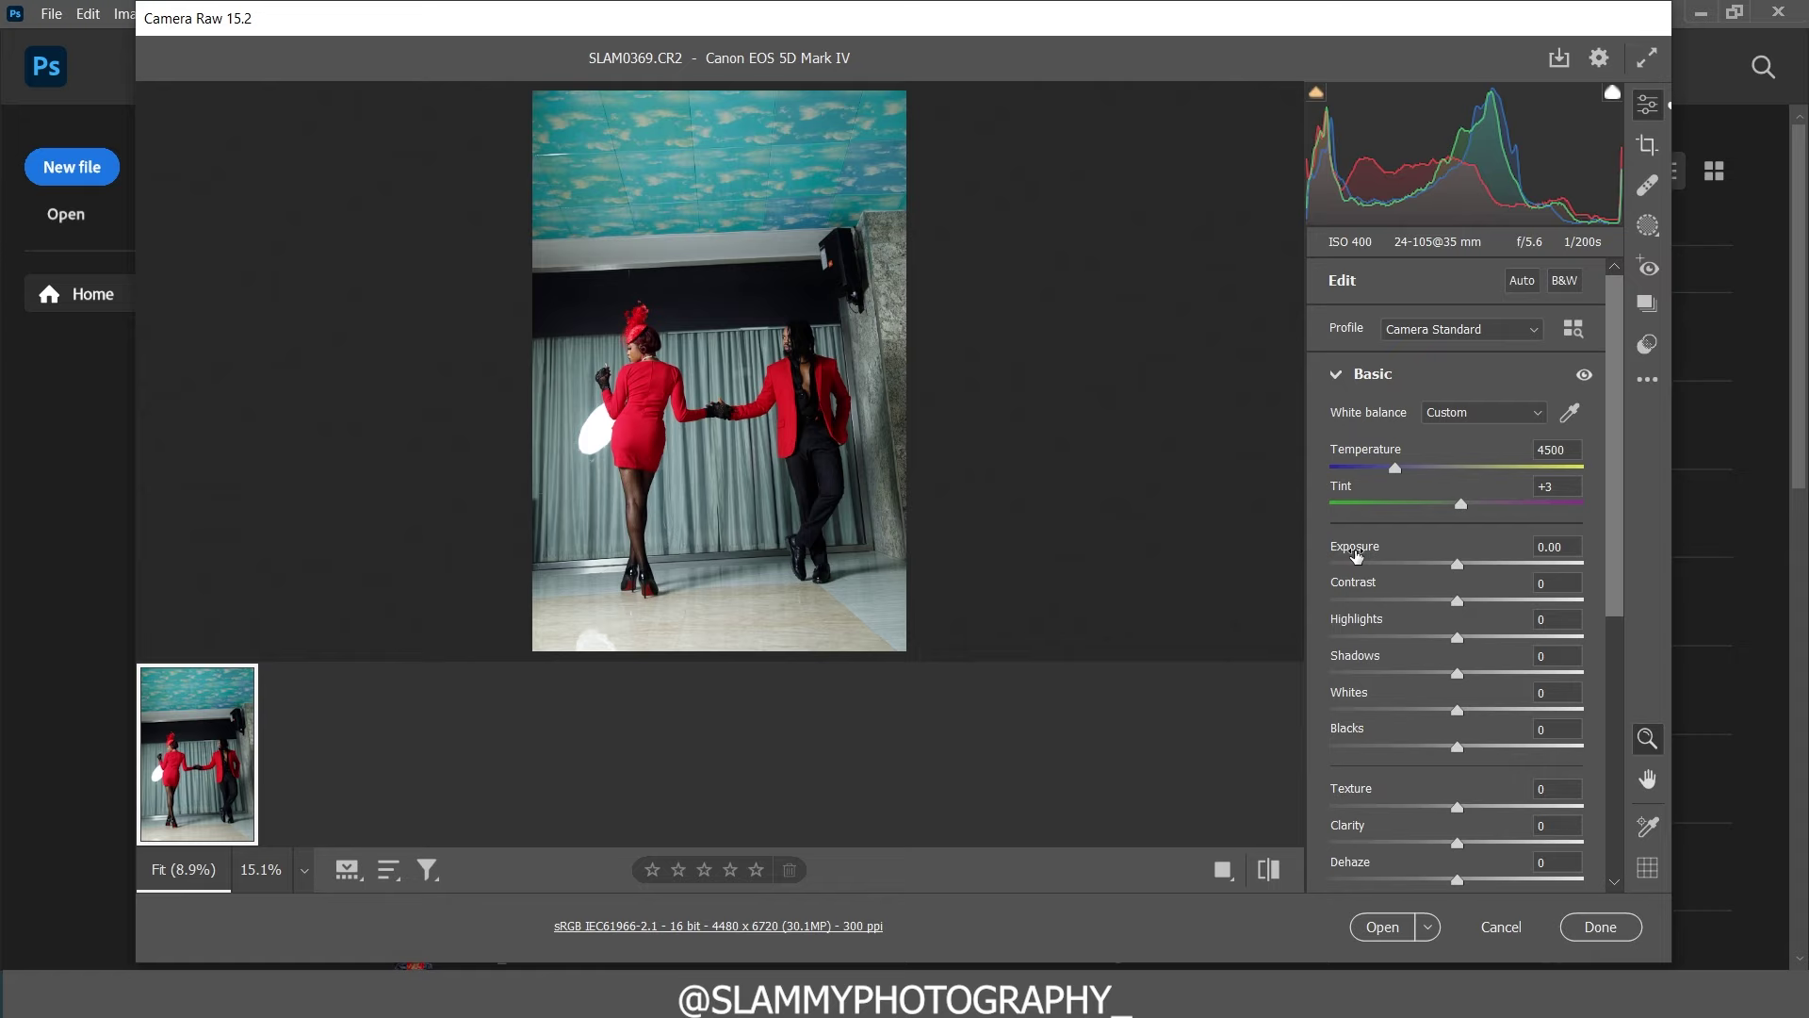
drag(1355, 552, 1360, 553)
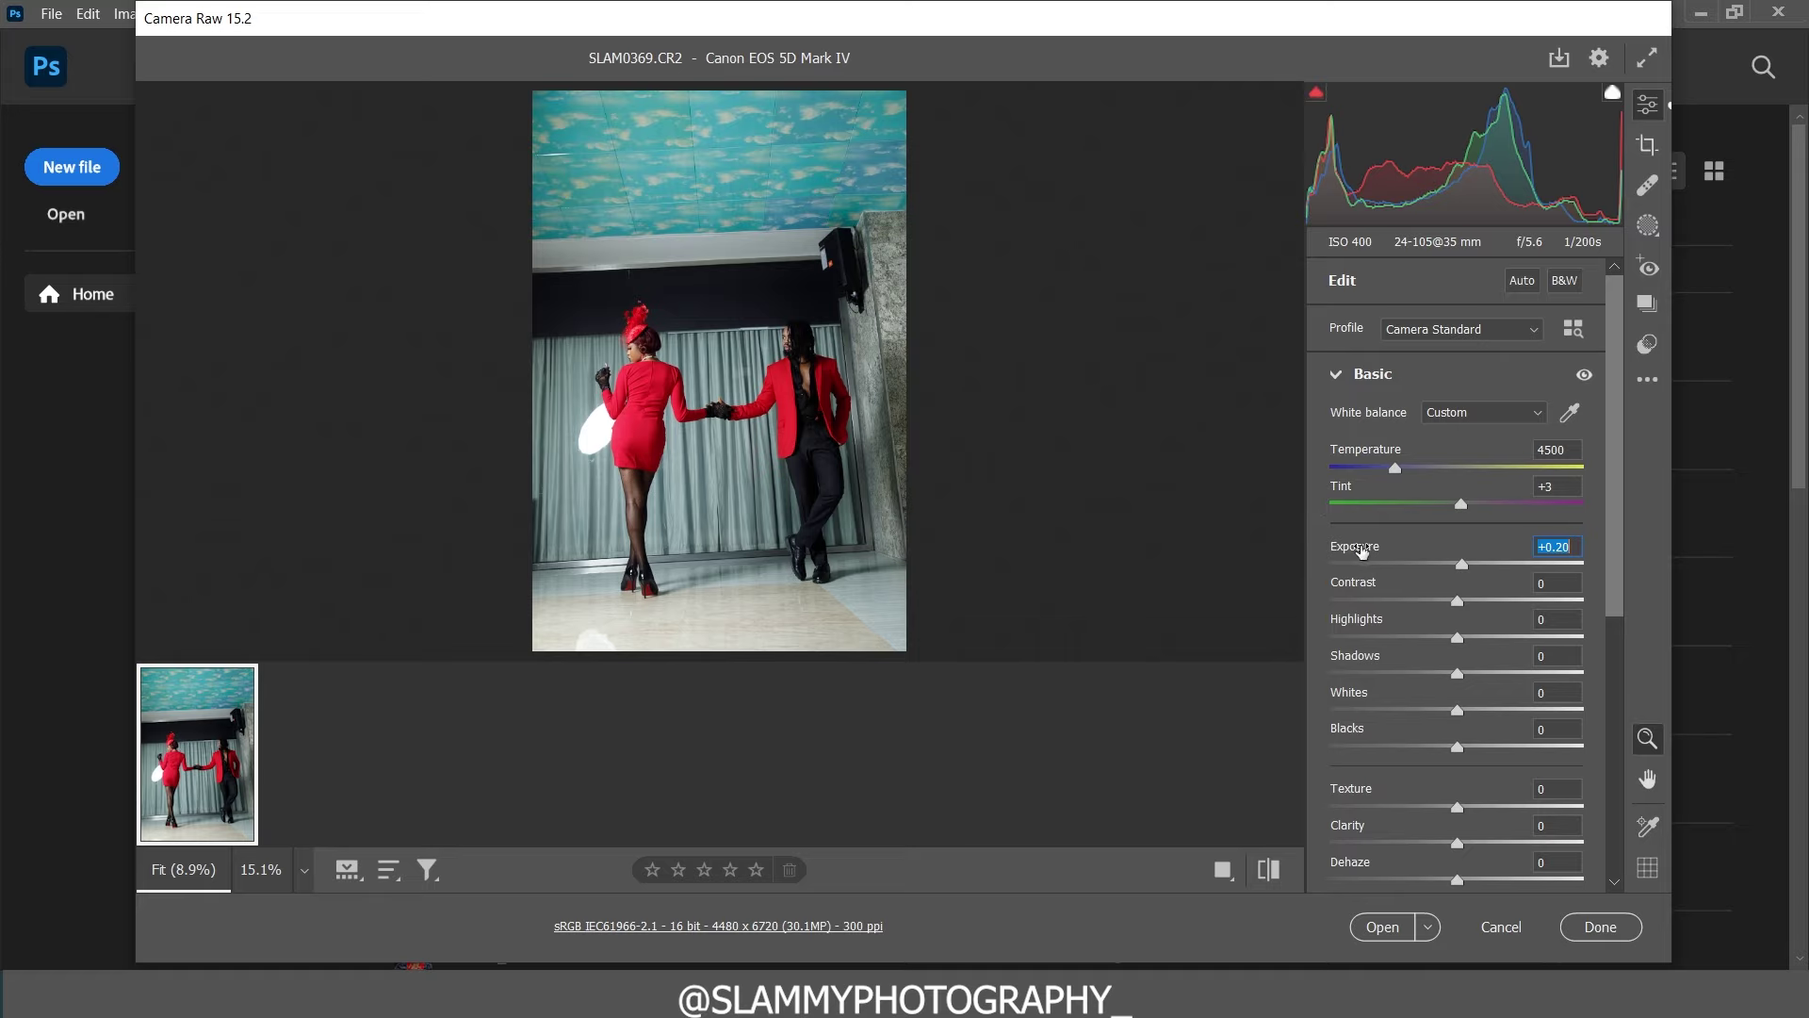
click(1372, 637)
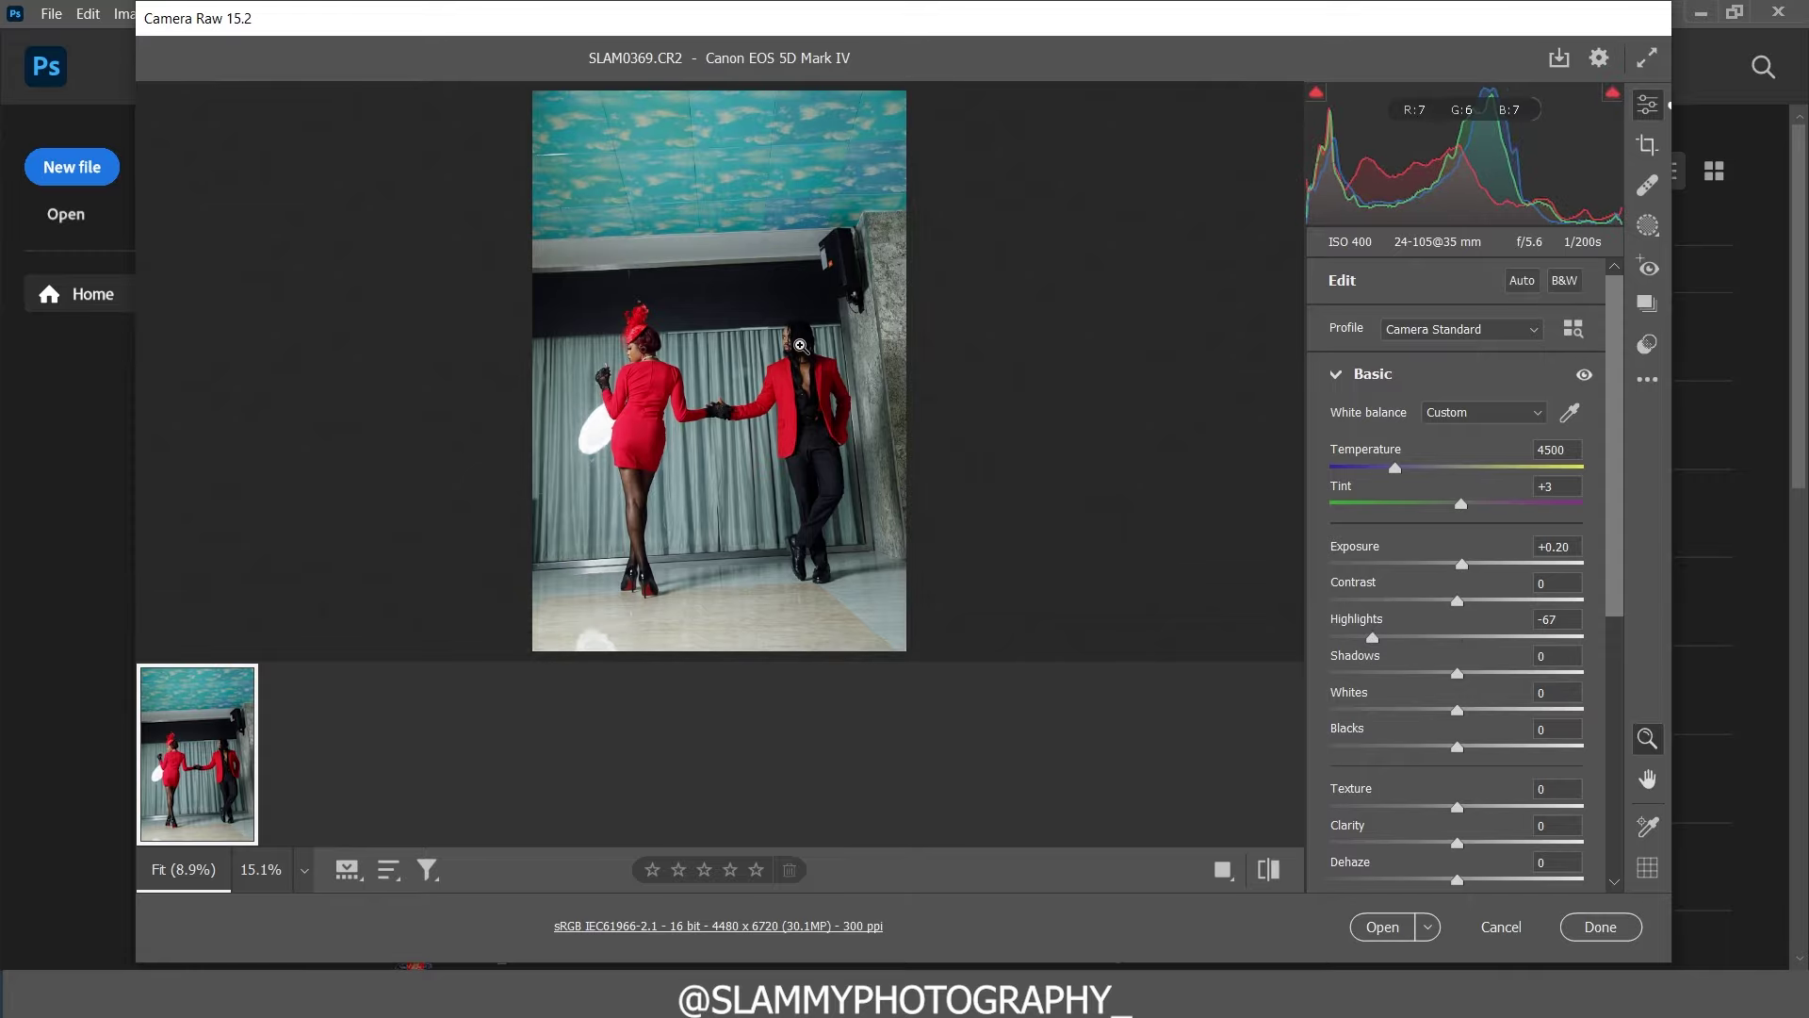
Step: Lower the Blacks to -11 and open the developed photo in Photoshop
drag(800, 346, 882, 486)
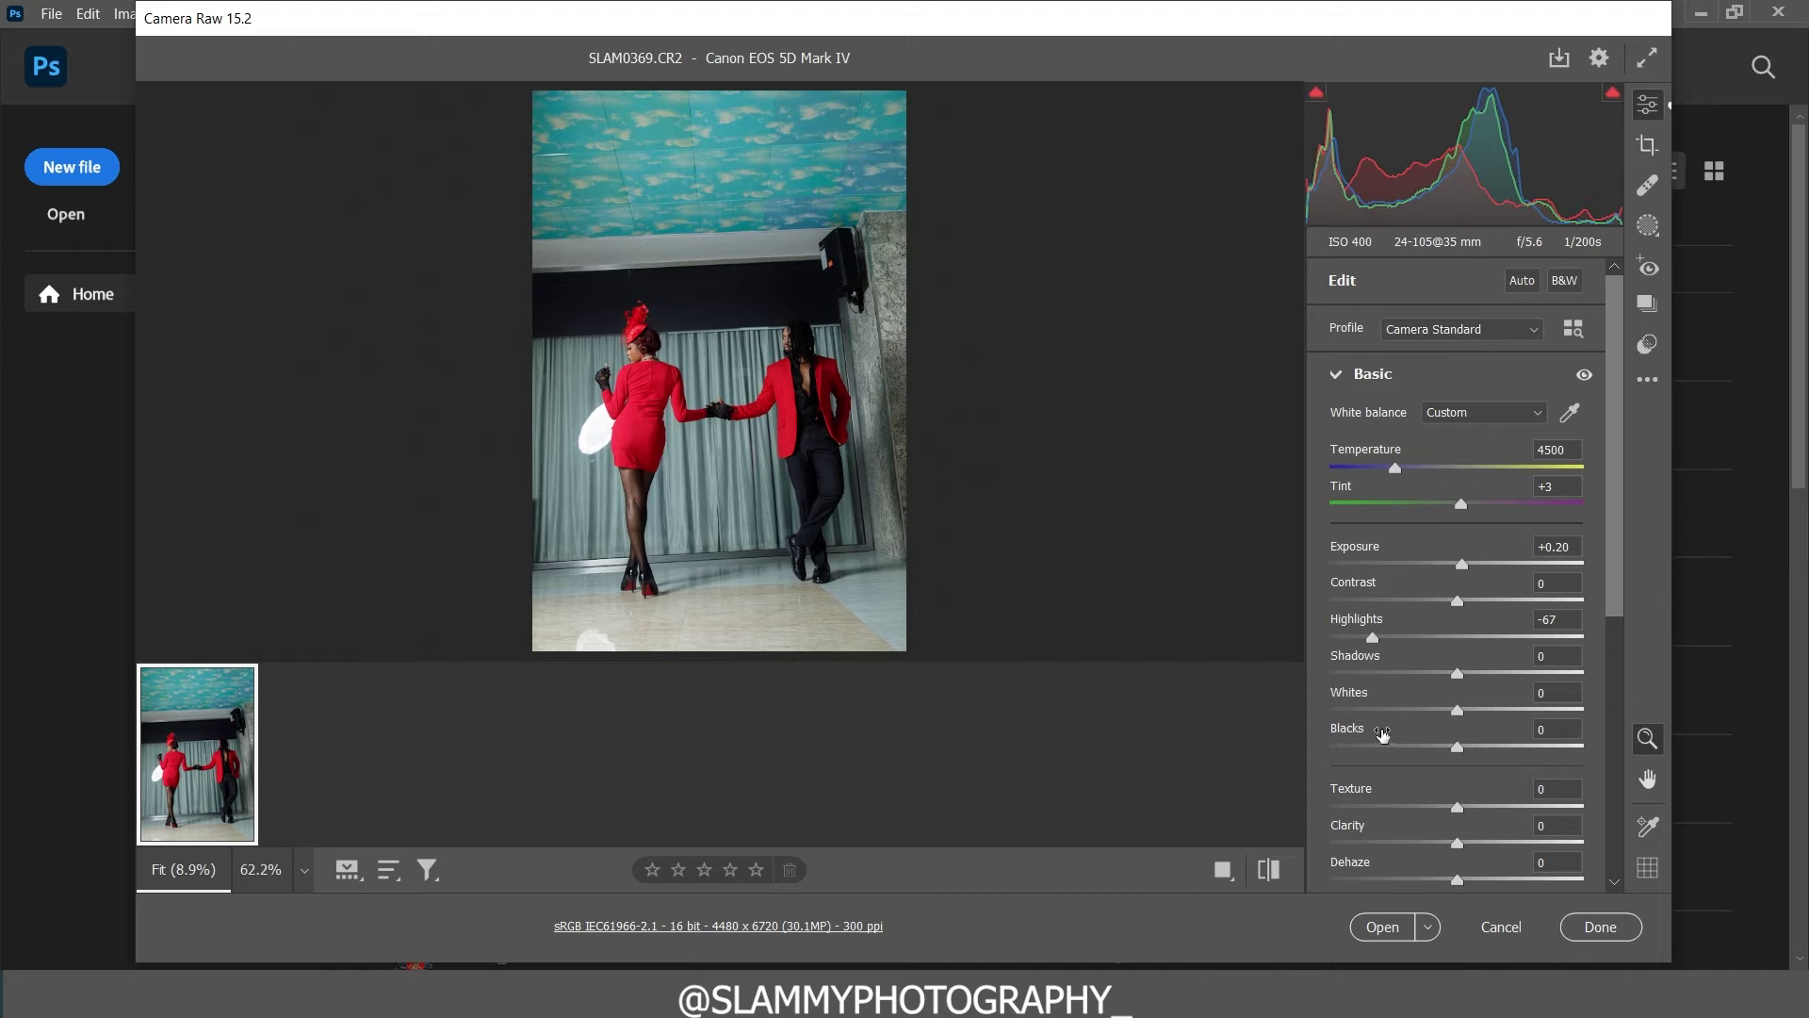
drag(1381, 734, 1368, 736)
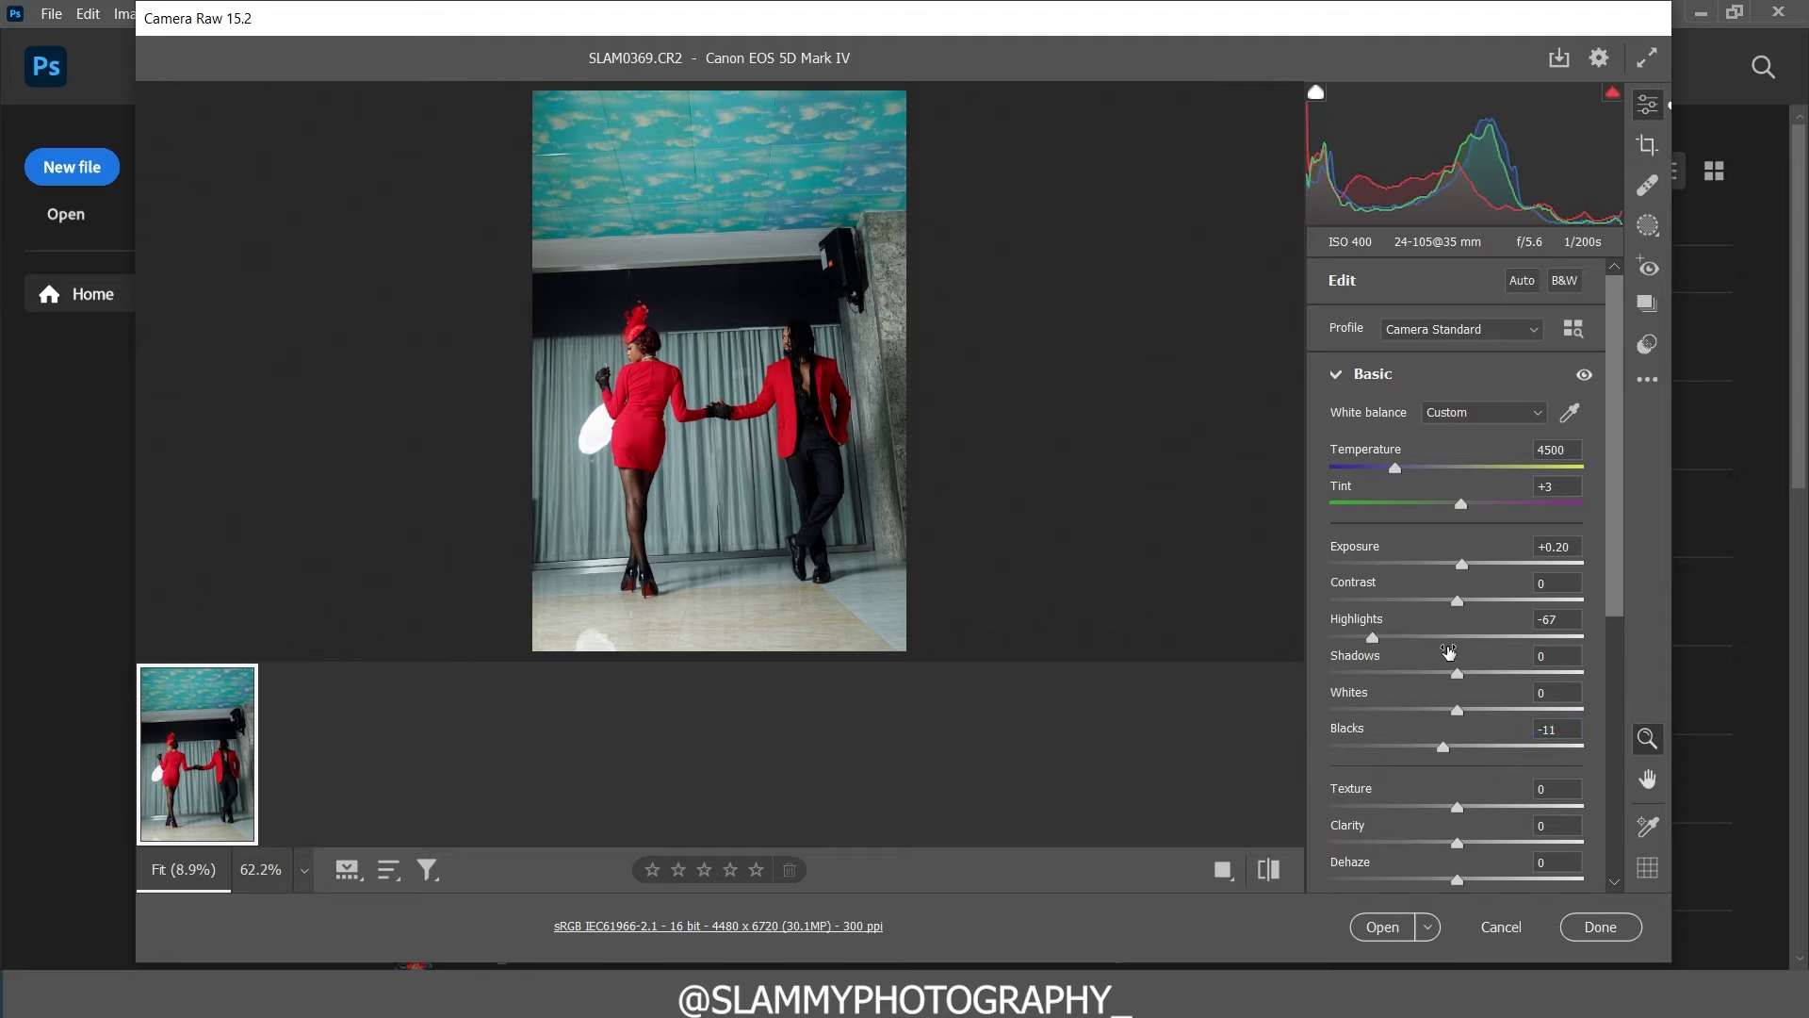
mouse_move(1448, 651)
click(1366, 928)
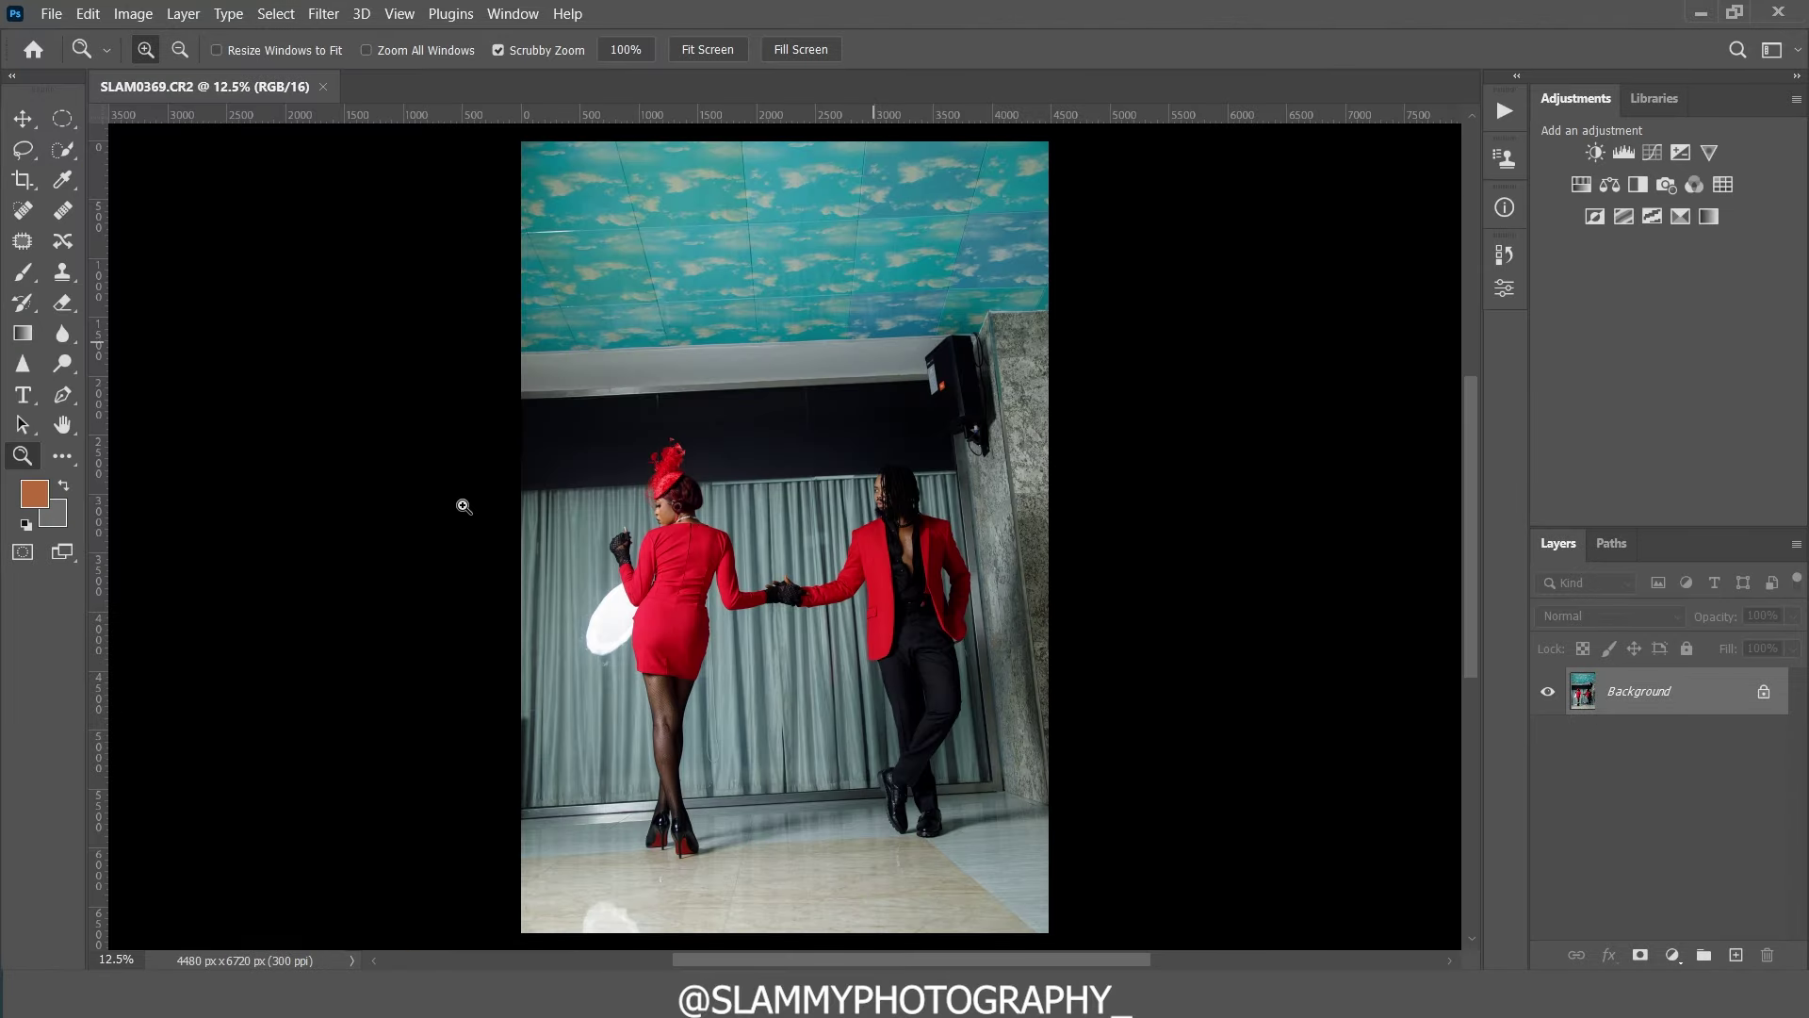
Step: Frame the couple with a 4:5 crop and straighten the photo along the floor line beneath the curtain
click(21, 180)
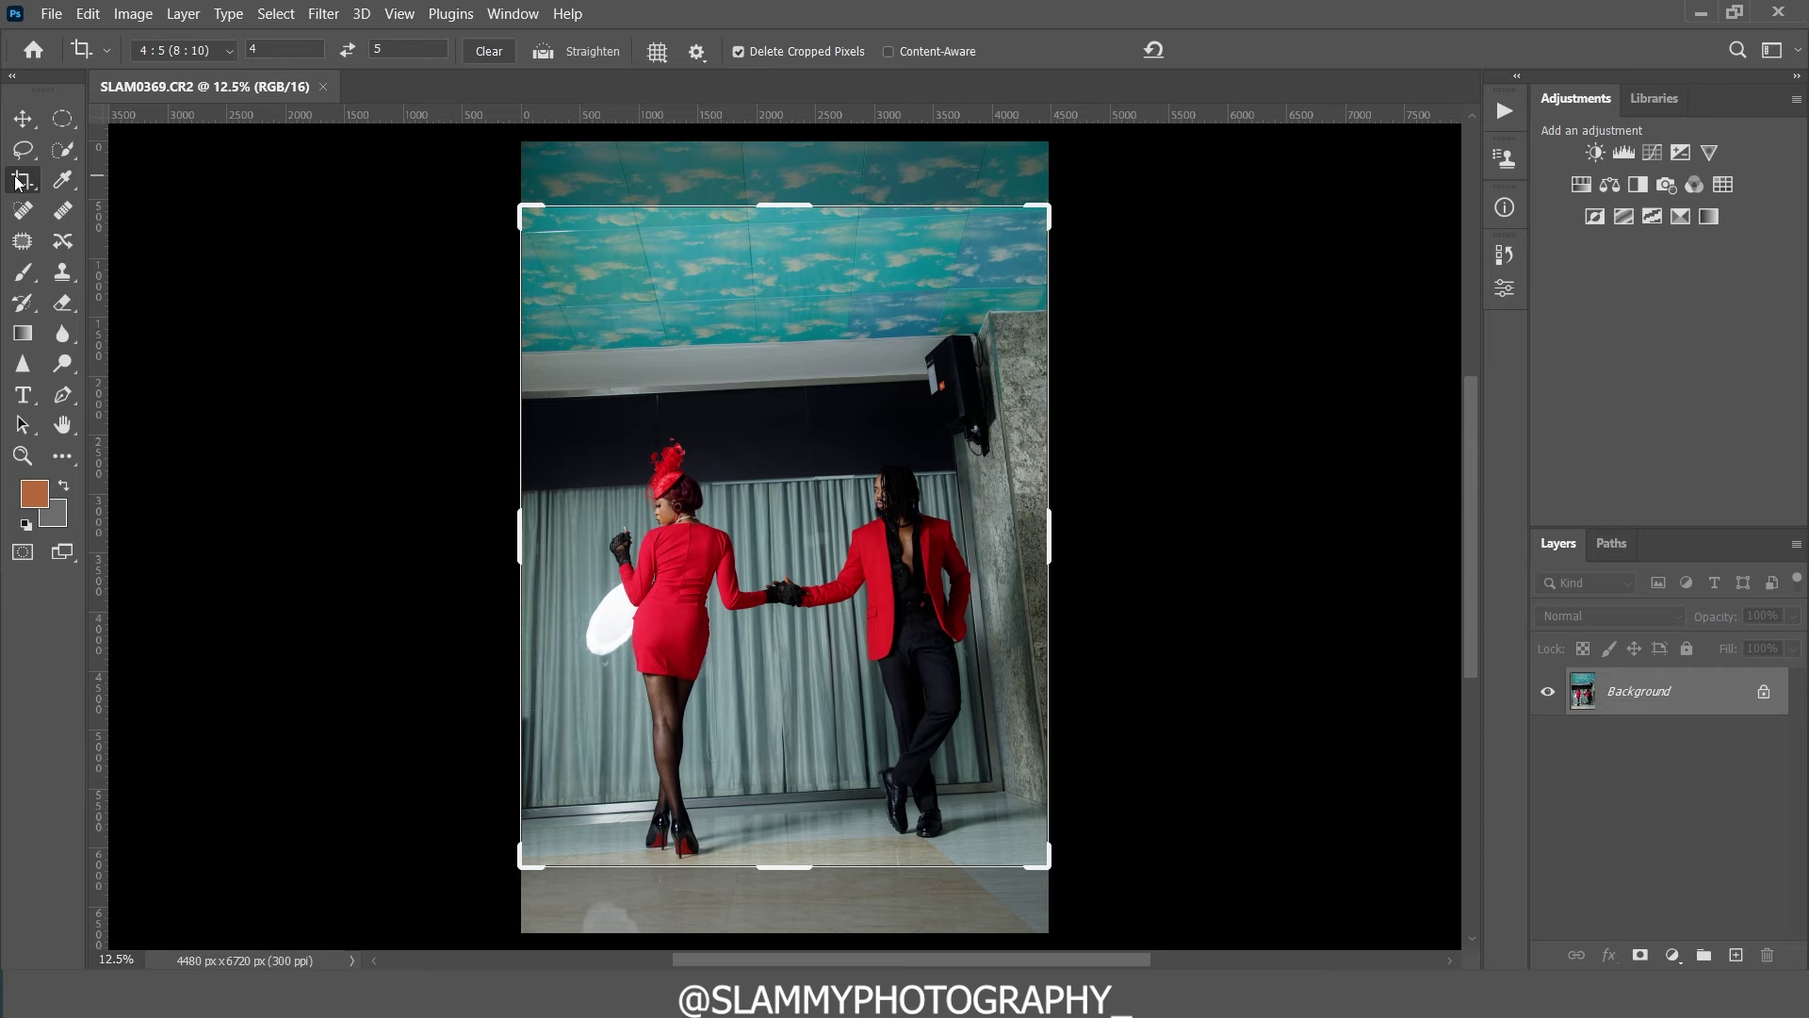
click(695, 345)
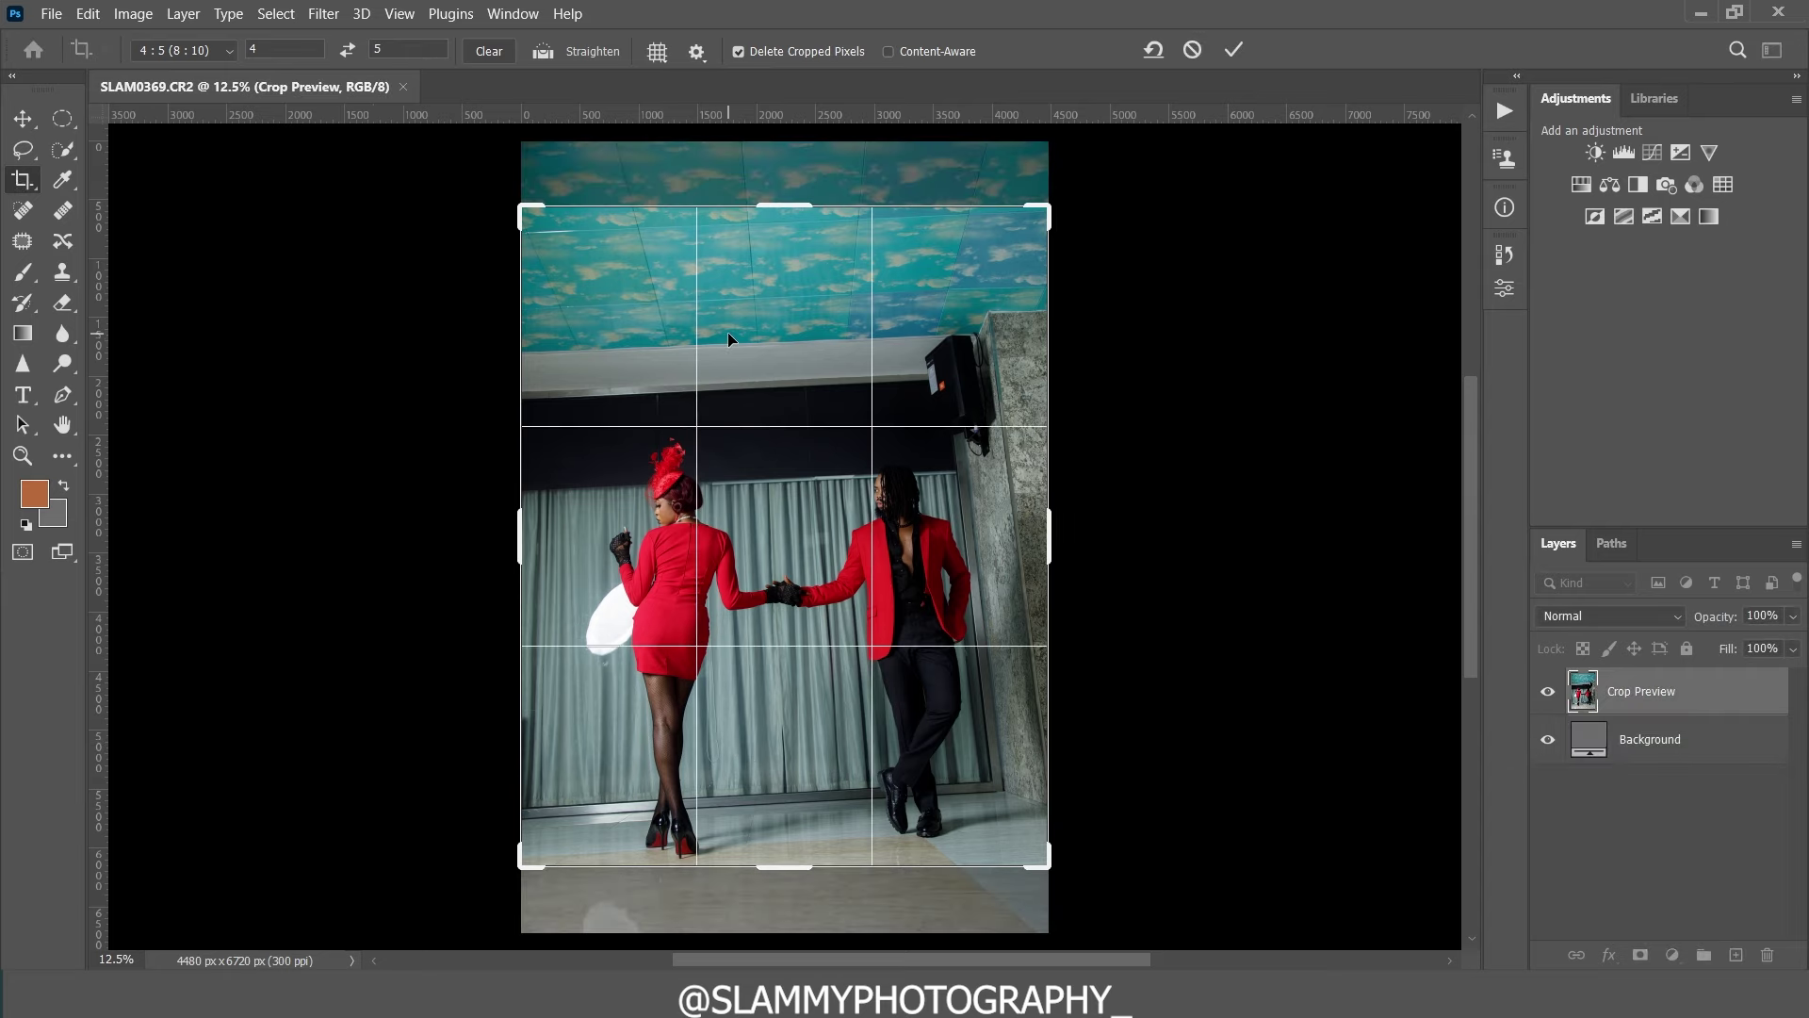
drag(731, 340, 720, 300)
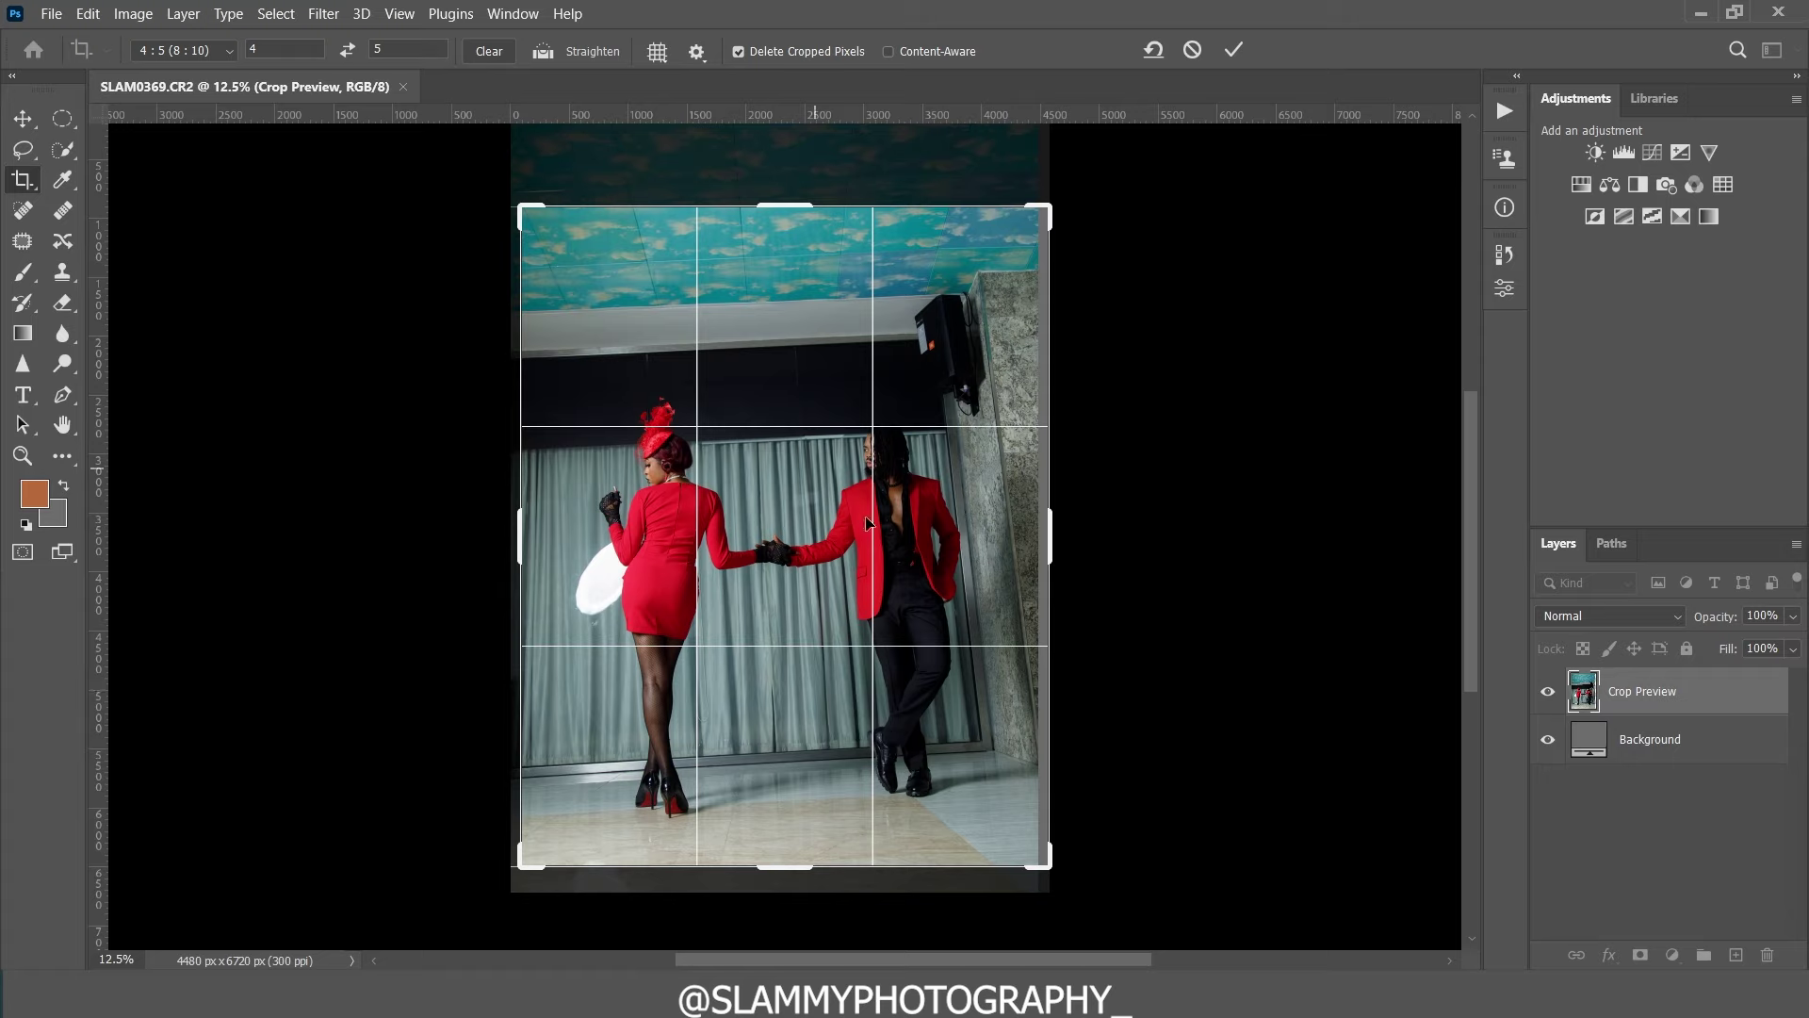
click(542, 50)
mouse_move(991, 750)
mouse_down()
mouse_move(624, 757)
mouse_move(524, 782)
mouse_up()
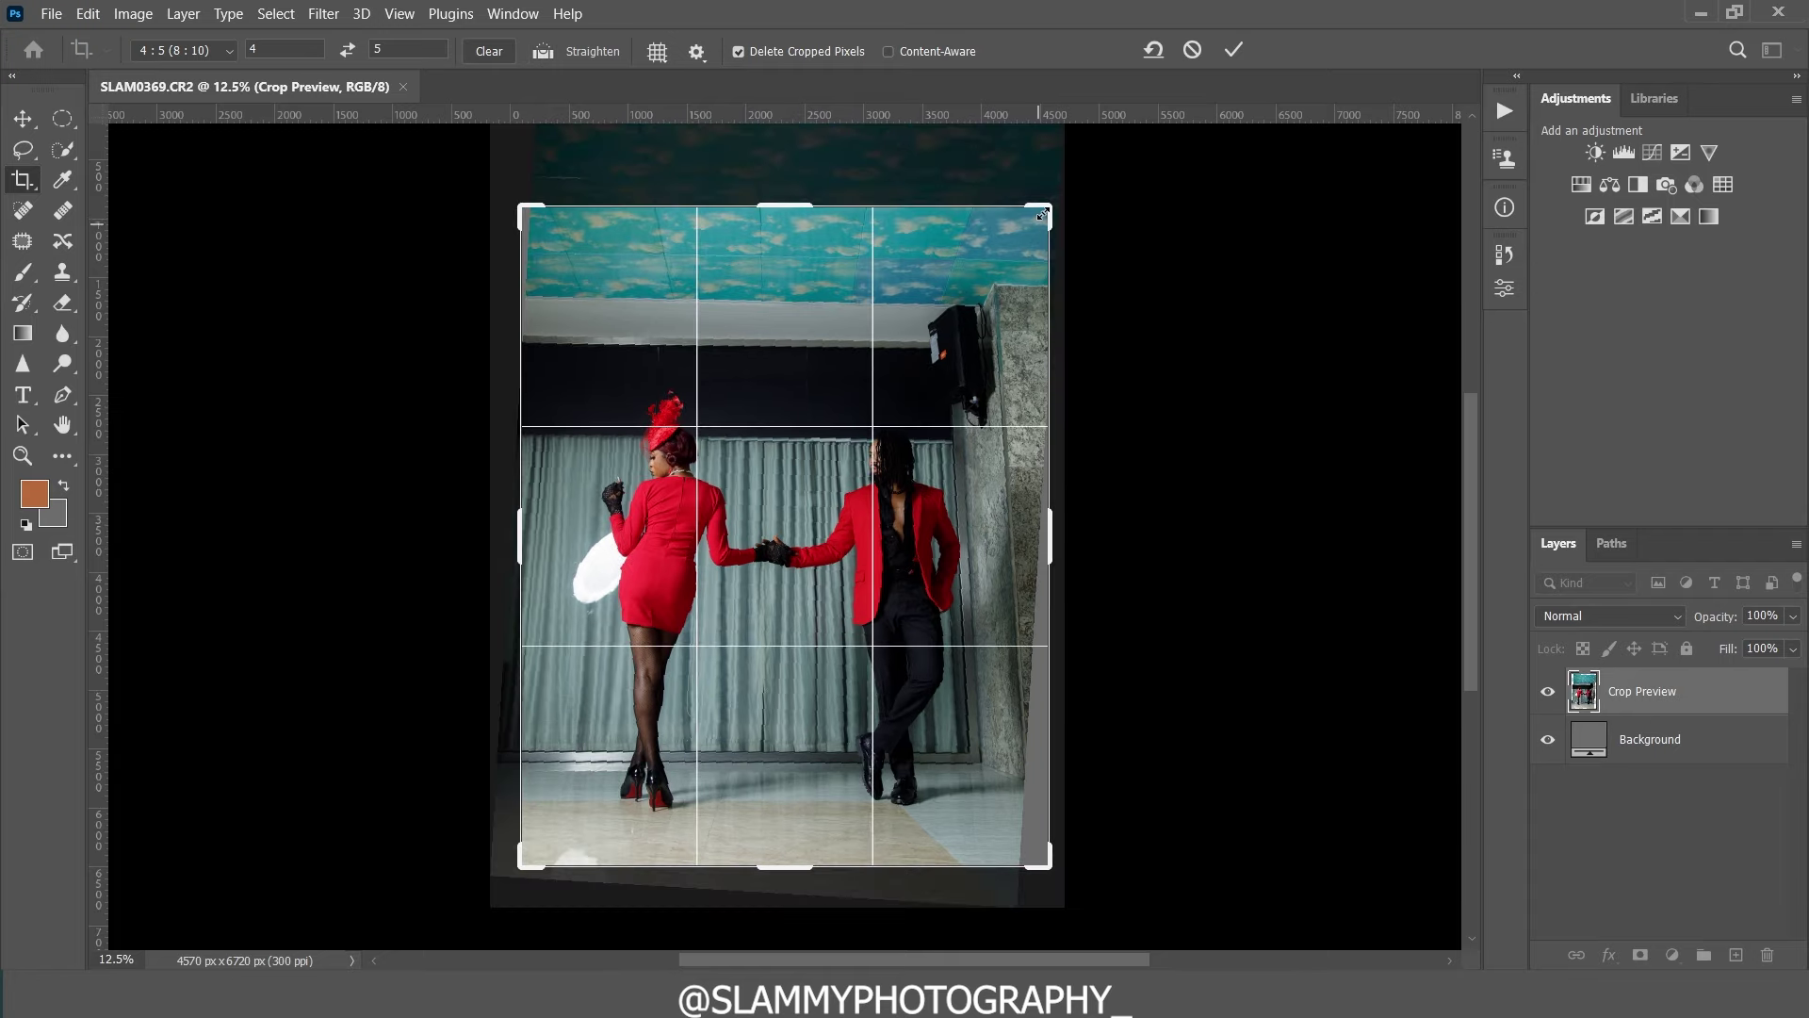
Step: Enable Content-Aware fill for the crop, resize the frame to about 4321 x 5401 px, and commit the crop
mouse_move(1042, 215)
mouse_down()
mouse_move(1054, 179)
mouse_move(1032, 200)
mouse_up()
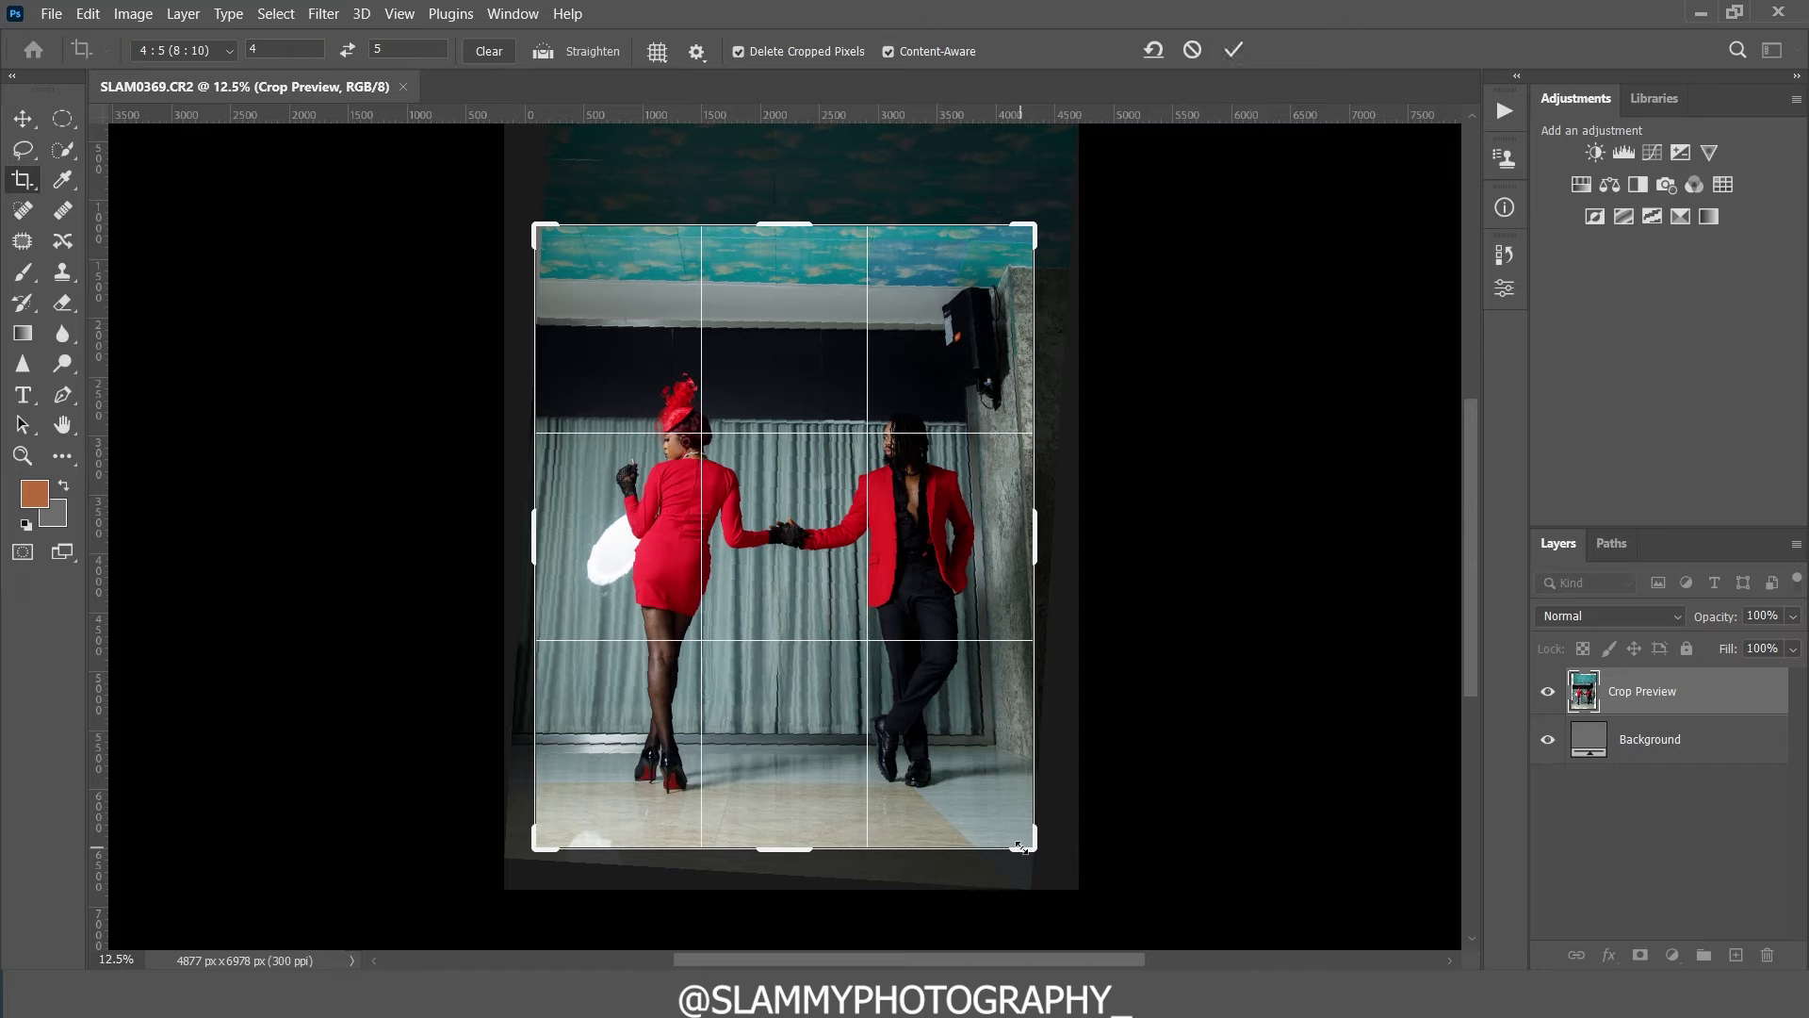
mouse_move(1029, 847)
mouse_down()
mouse_move(1041, 802)
mouse_move(1034, 845)
mouse_up()
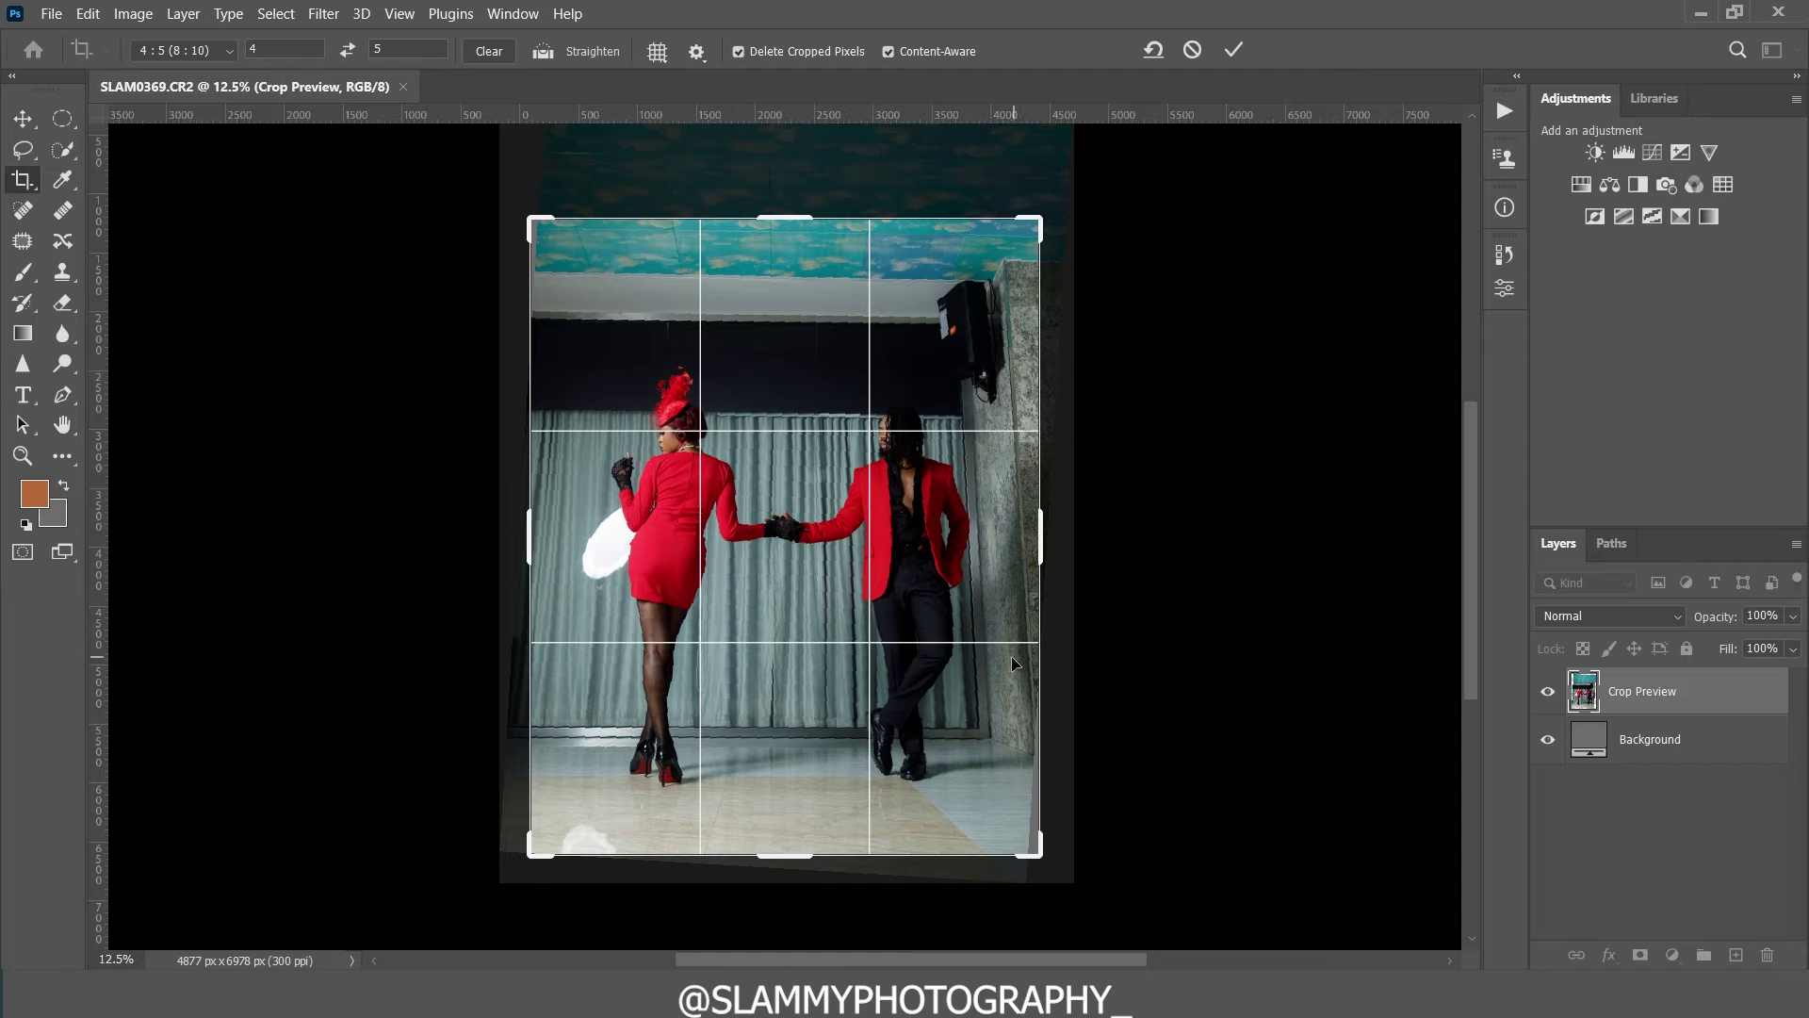
click(1236, 49)
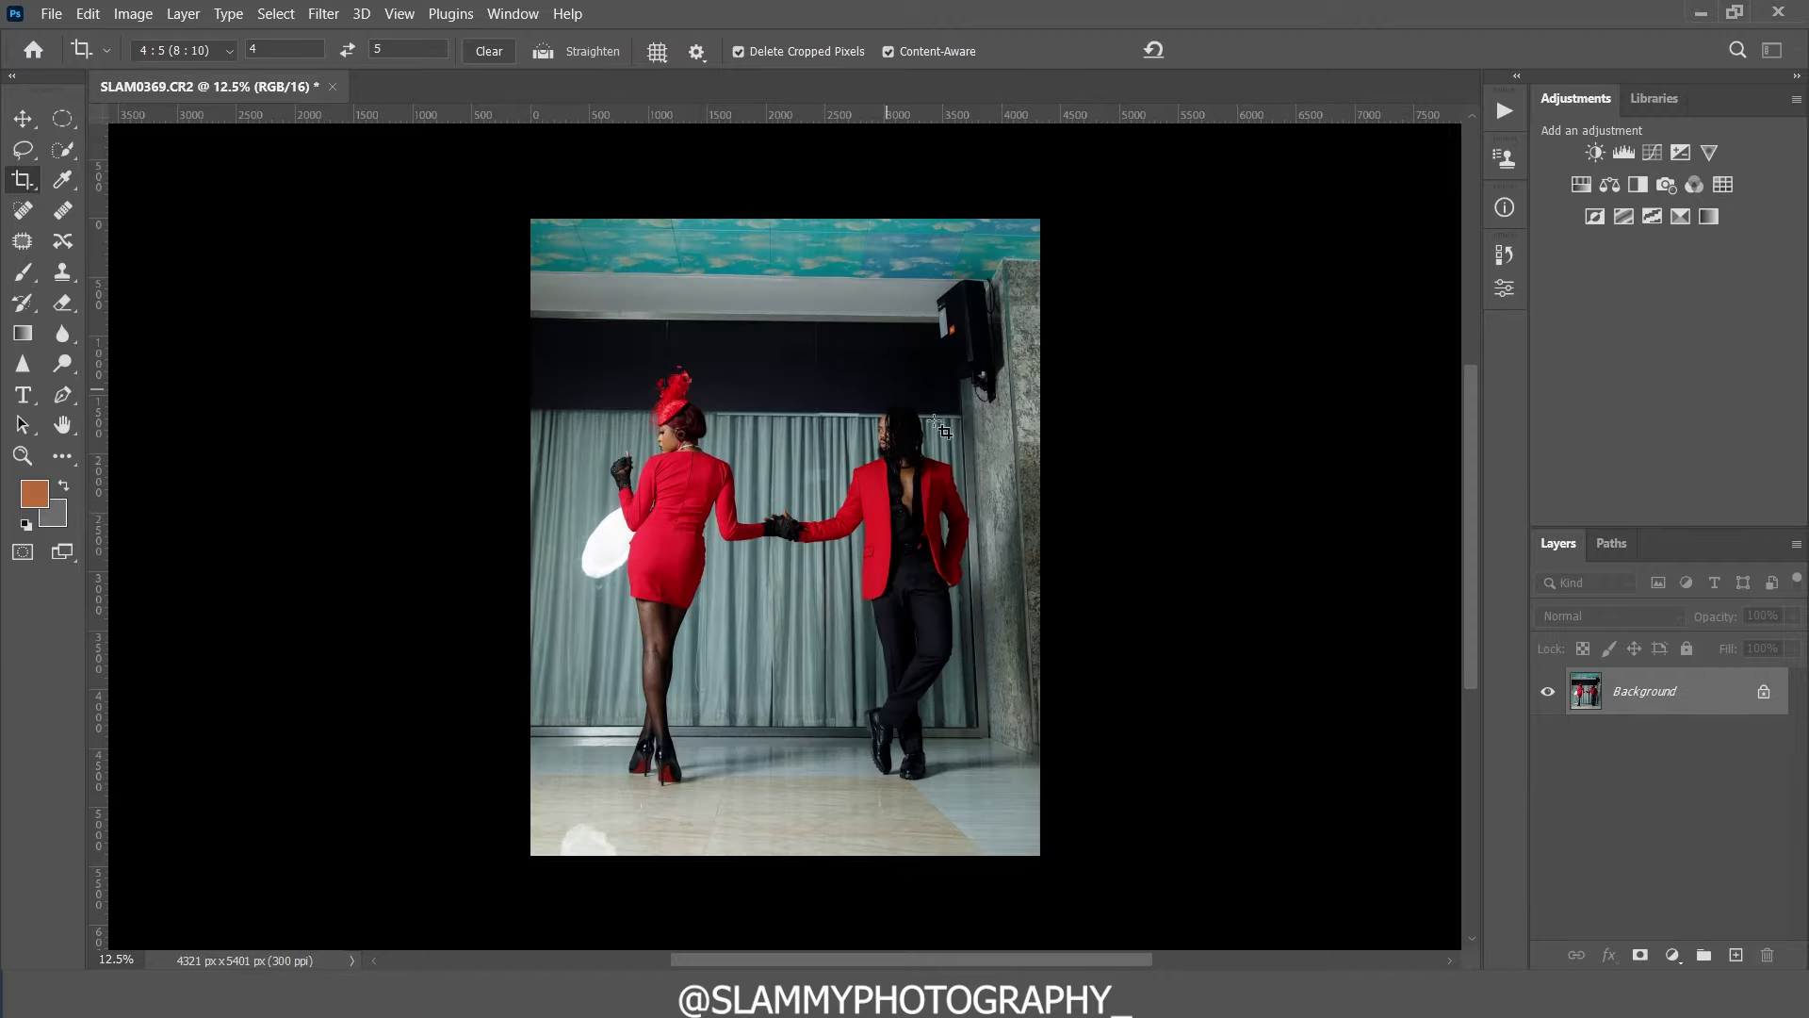
Step: Examine the man's face and the woman's profile up close for skin blemishes and stray marks
click(400, 14)
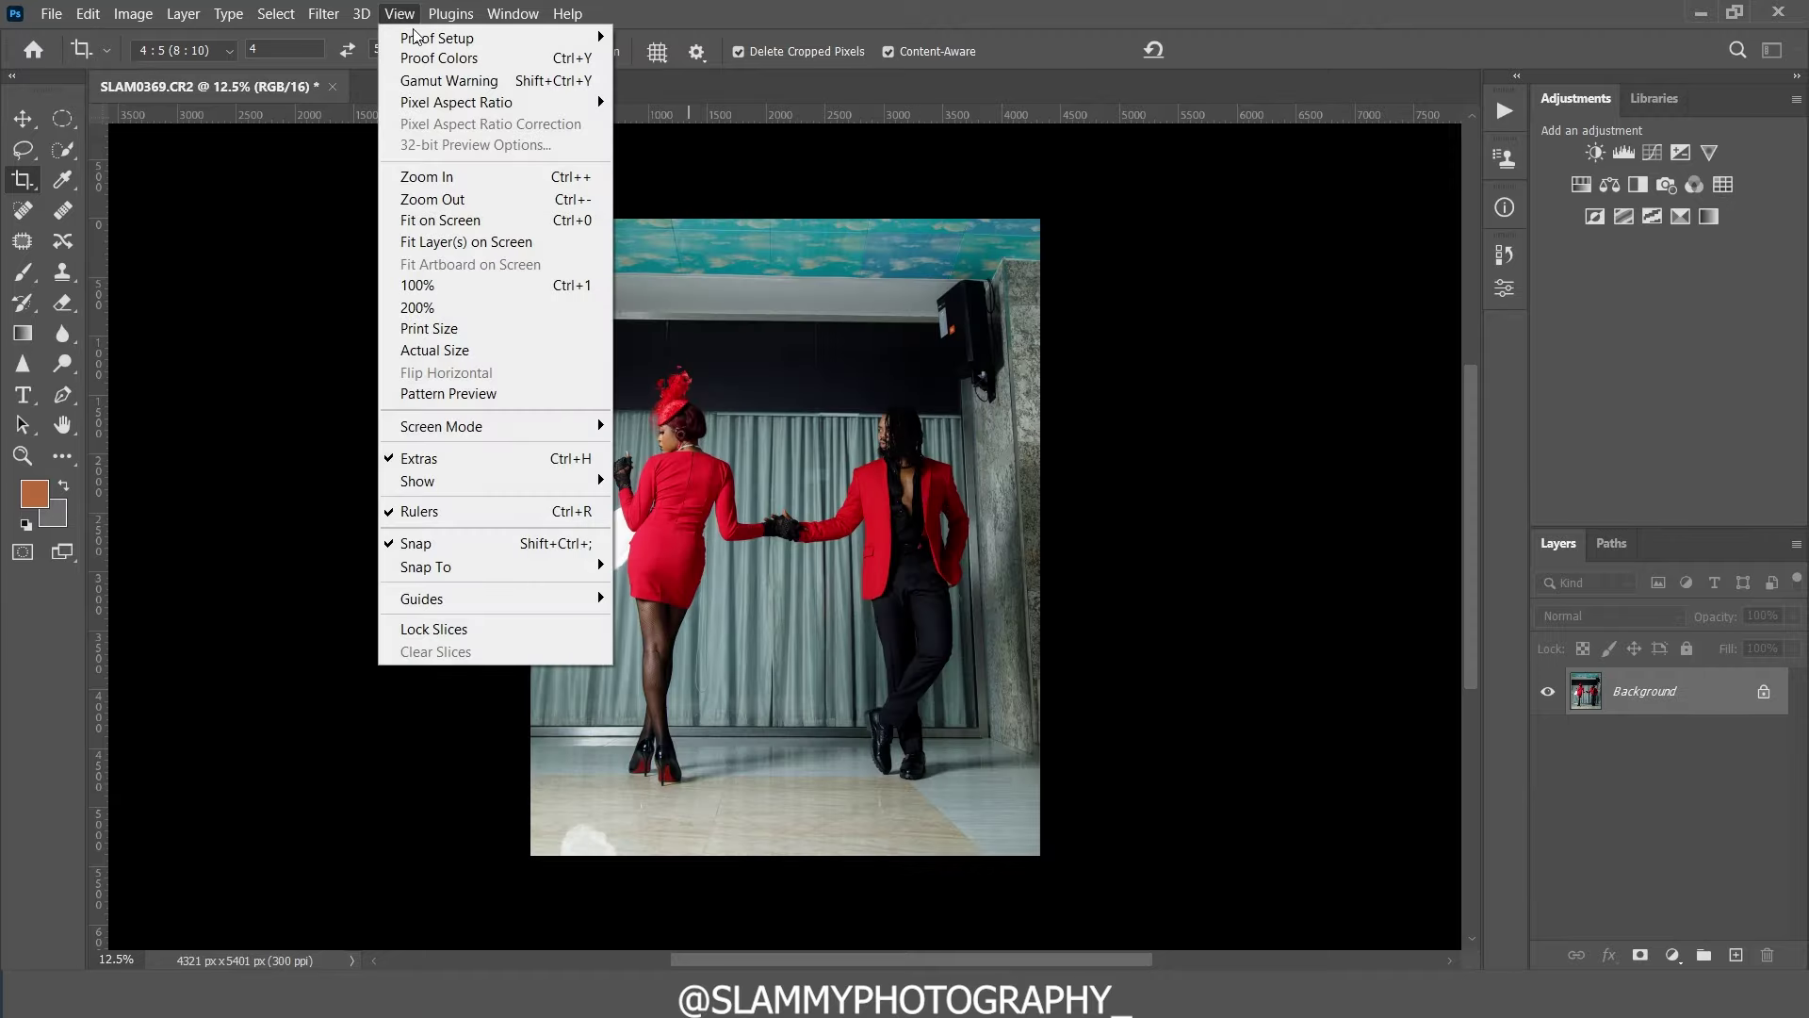
click(466, 224)
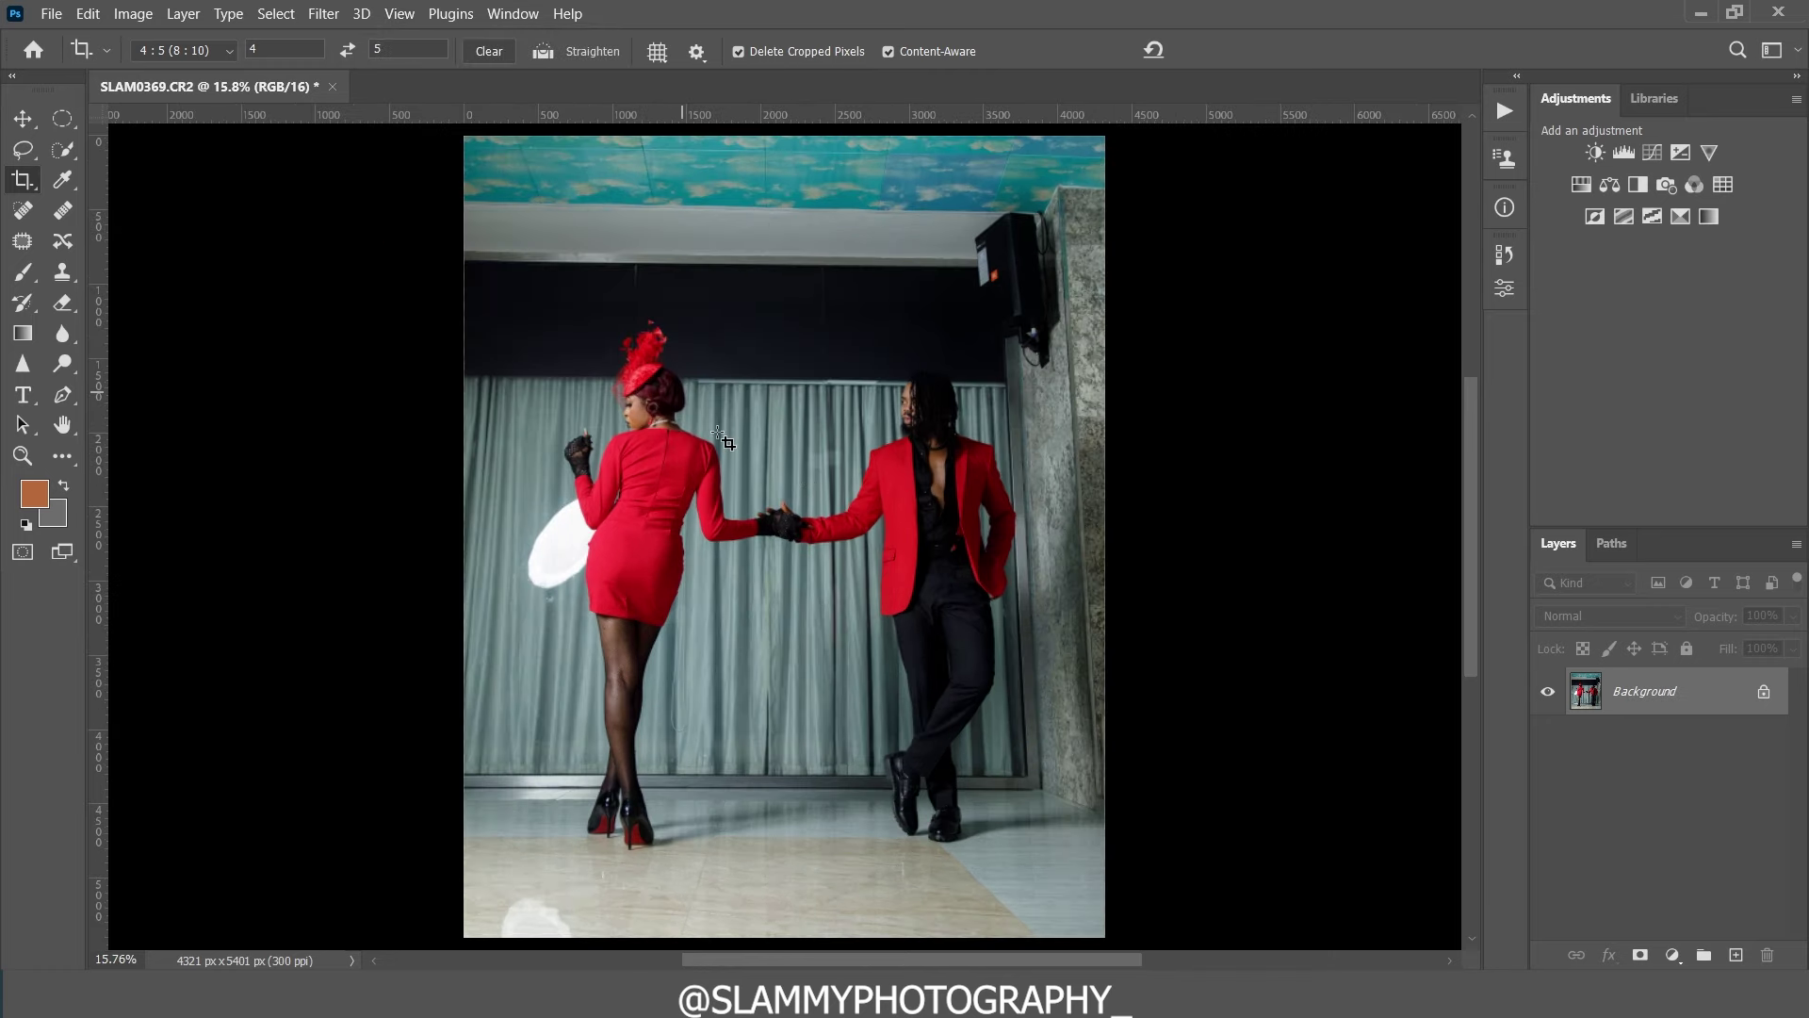
click(23, 456)
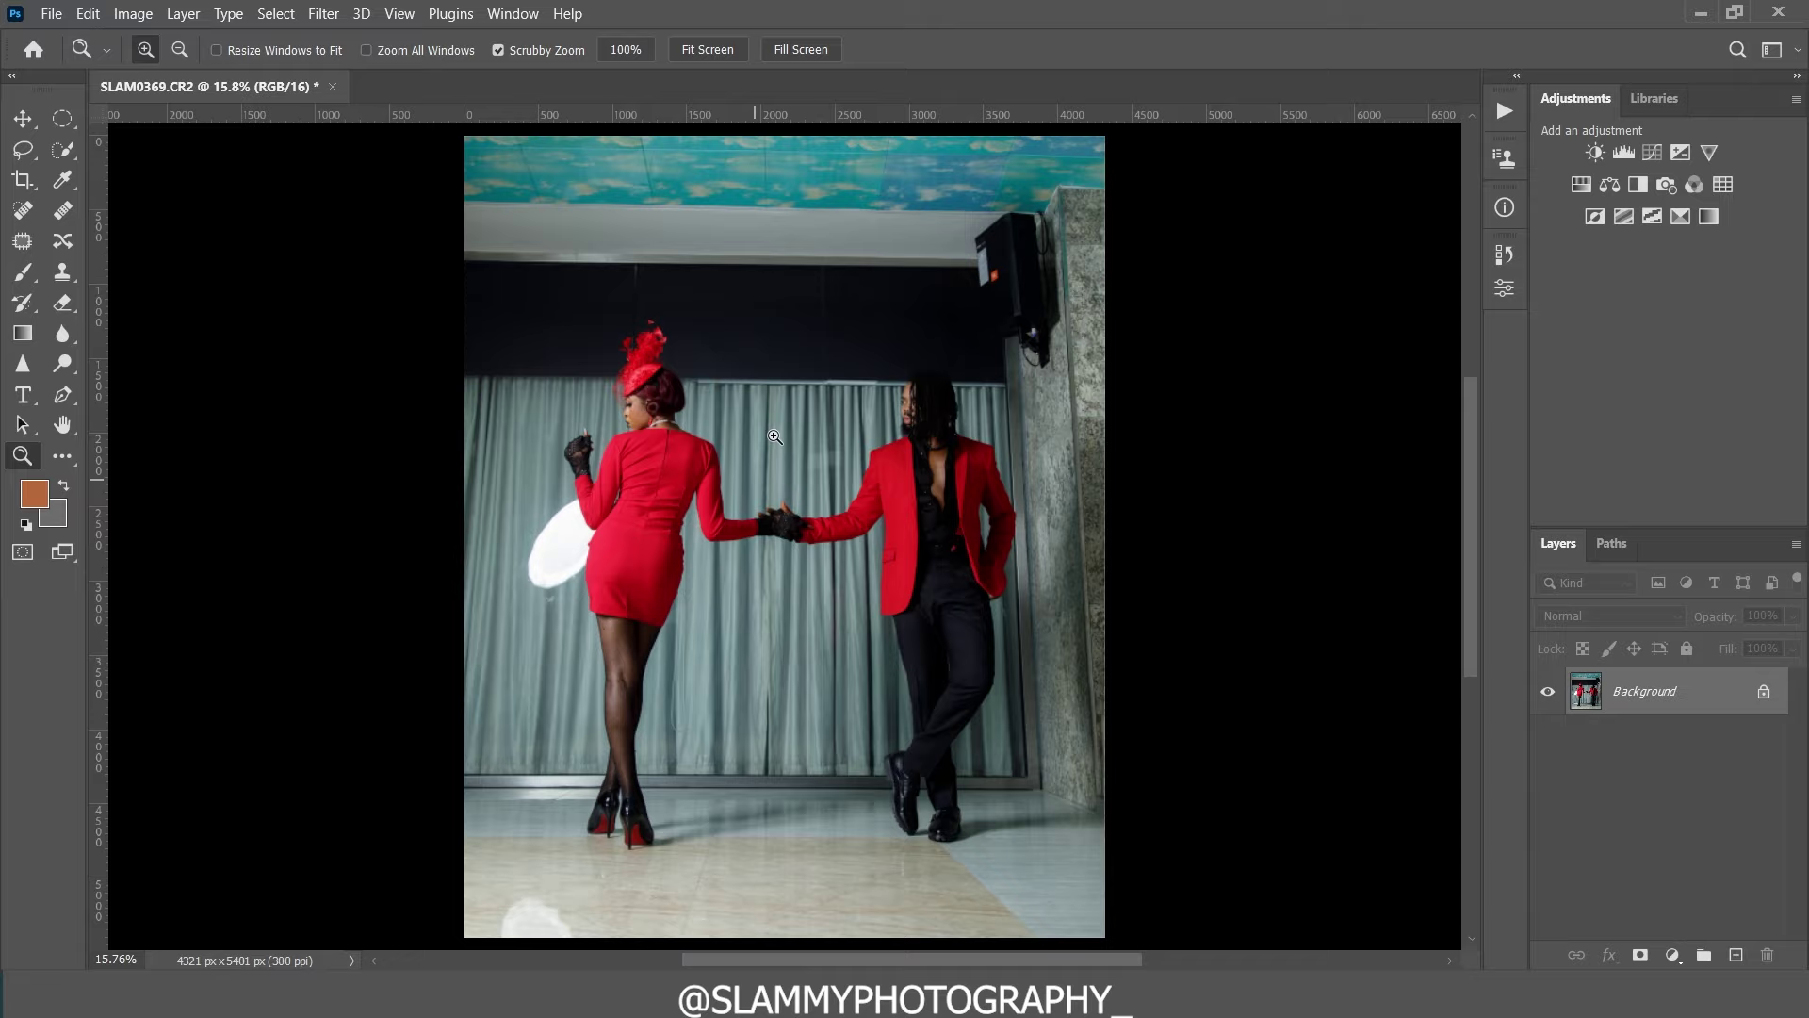
click(924, 445)
drag(977, 498, 1045, 552)
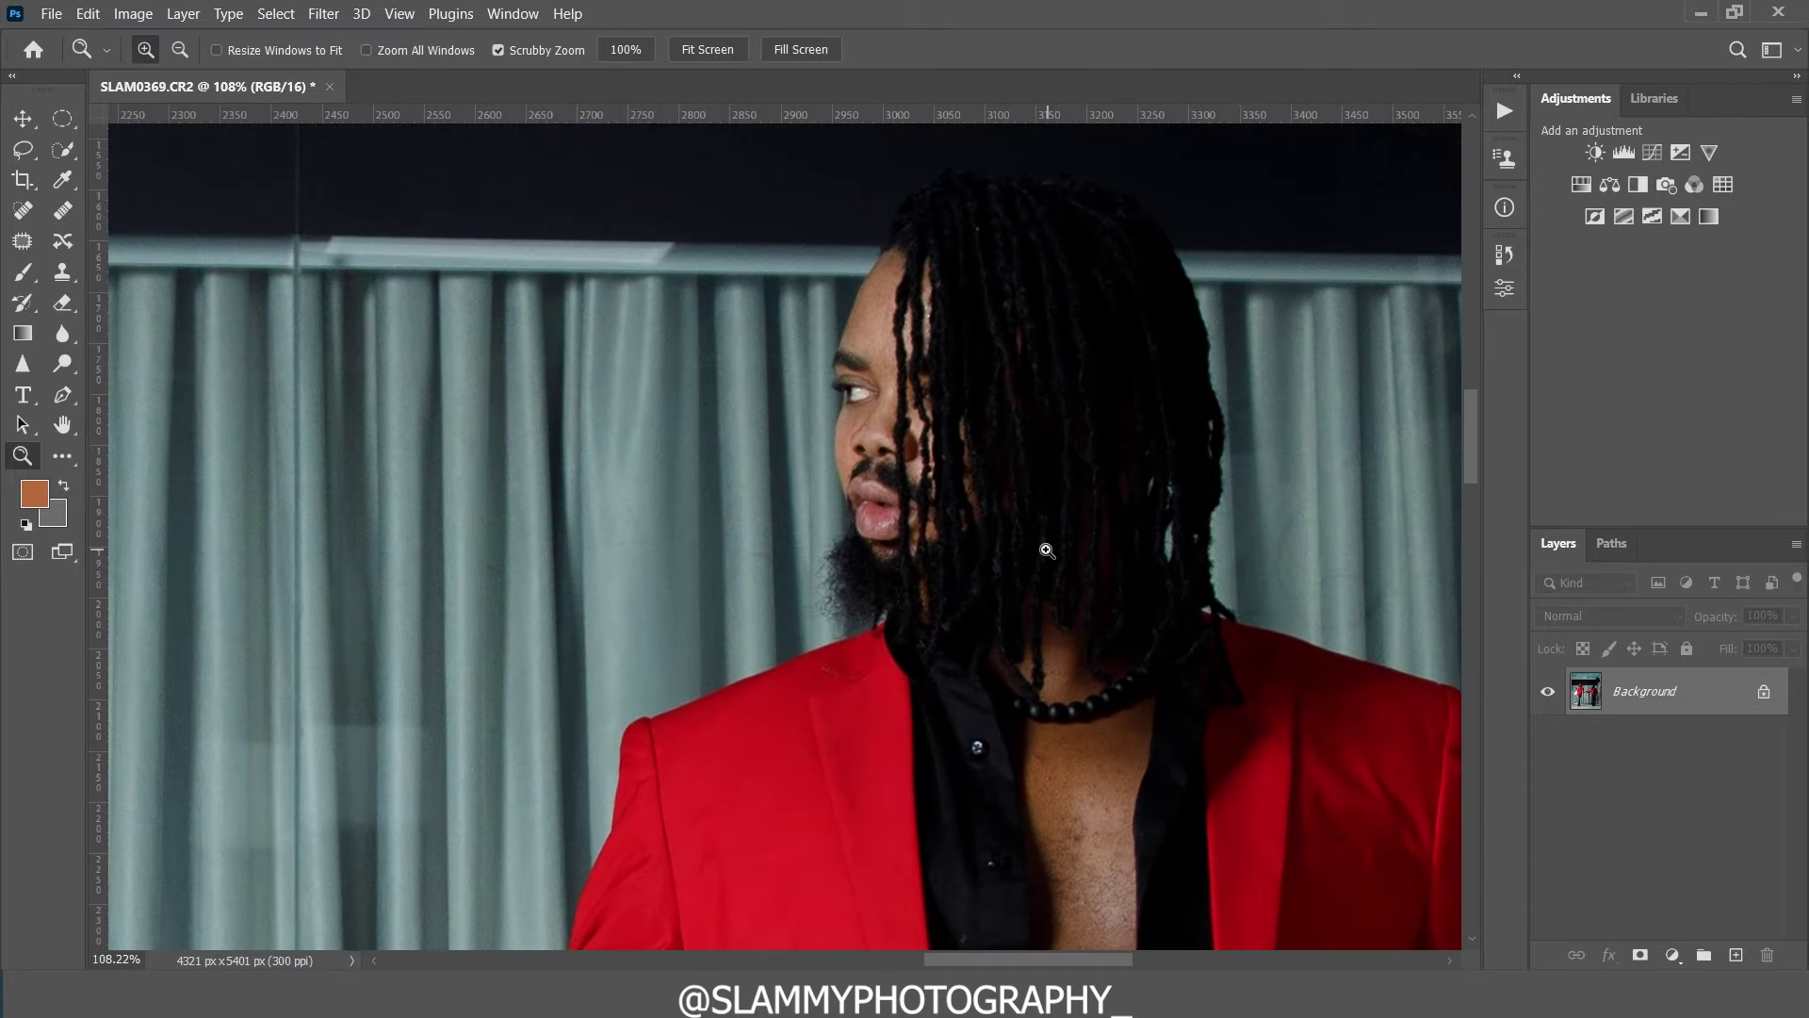
scroll(922, 569, down, 3)
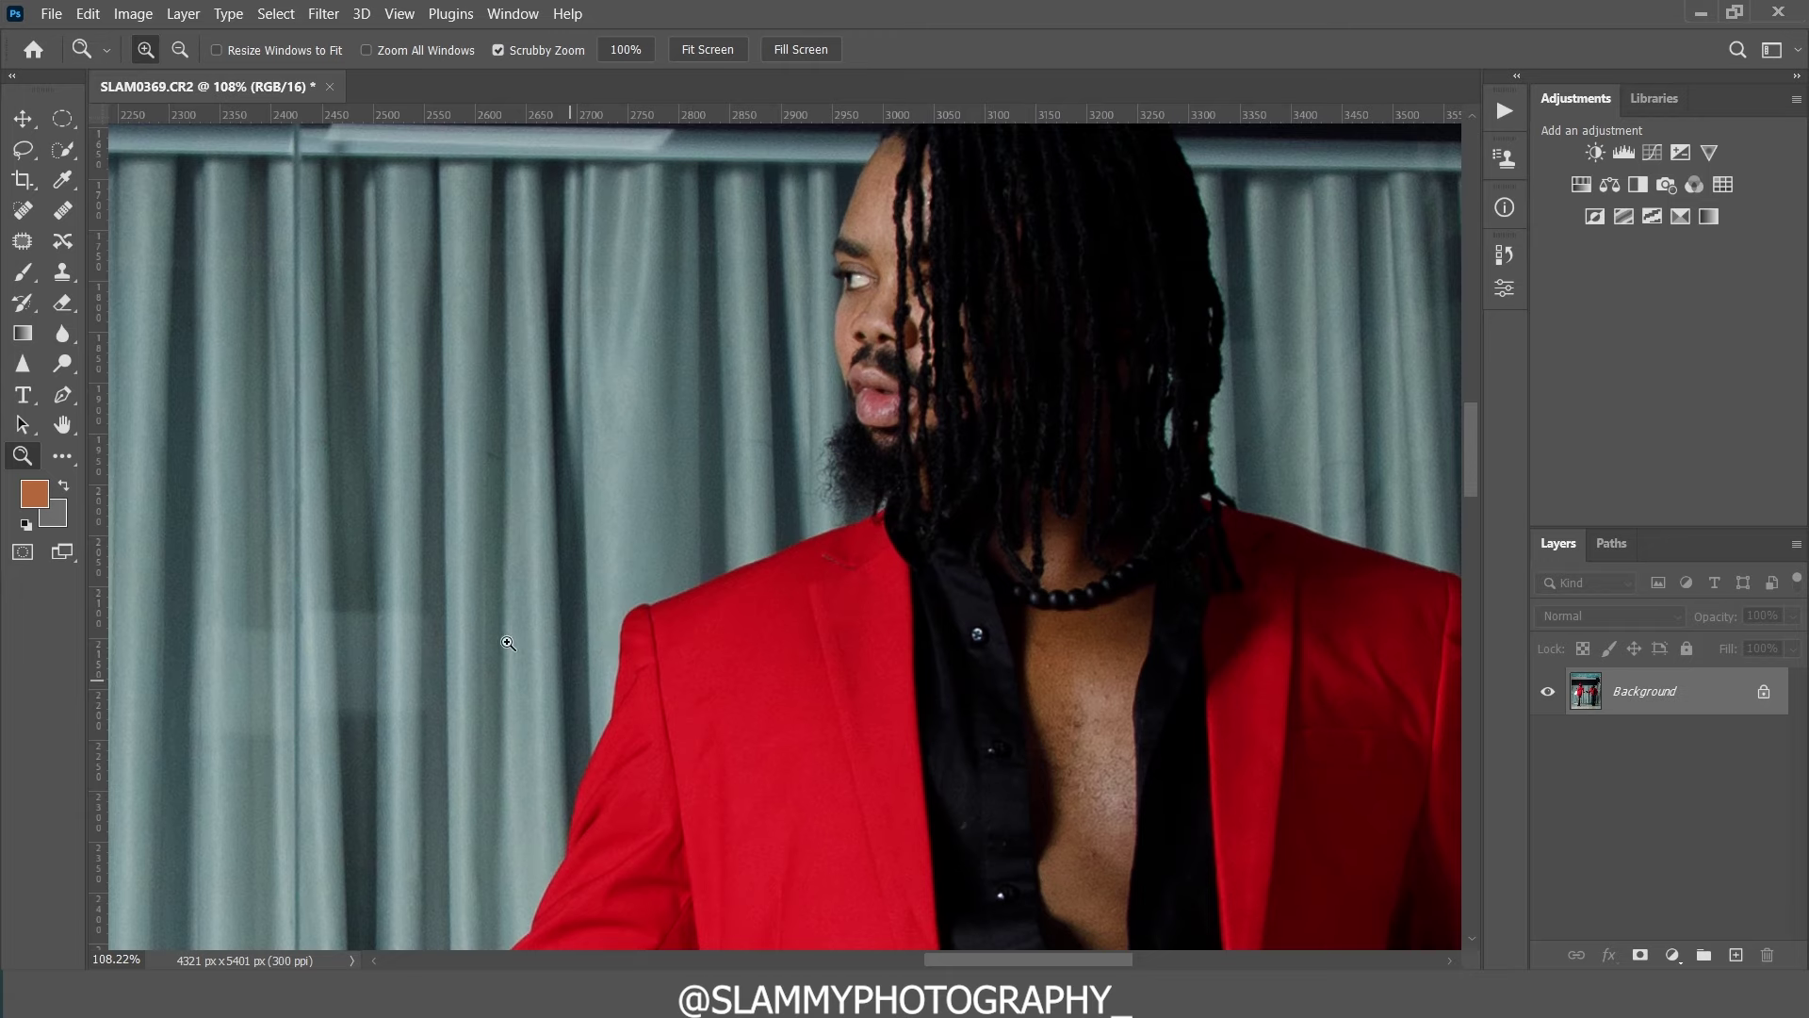
drag(486, 596, 876, 606)
drag(520, 572, 868, 626)
drag(499, 634, 811, 650)
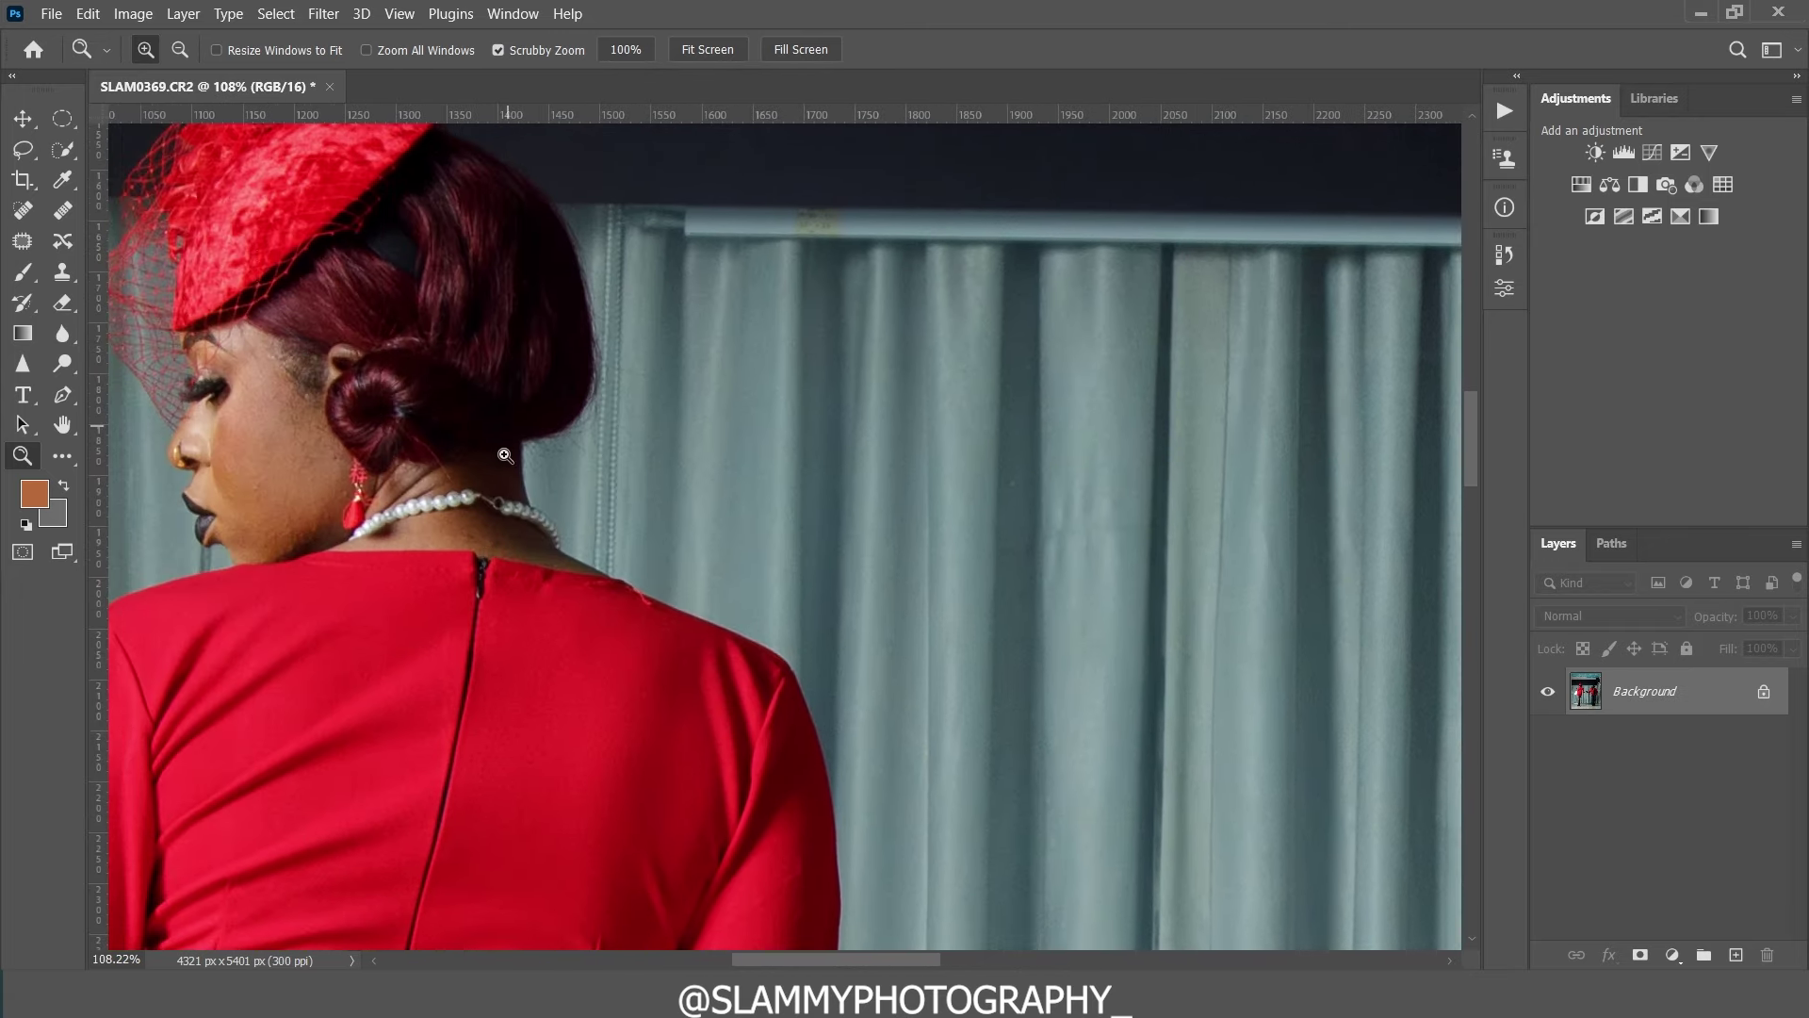
Step: Remove the blemish on the woman's cheek using the Spot Healing Brush at size 10 with Content-Aware type
click(23, 211)
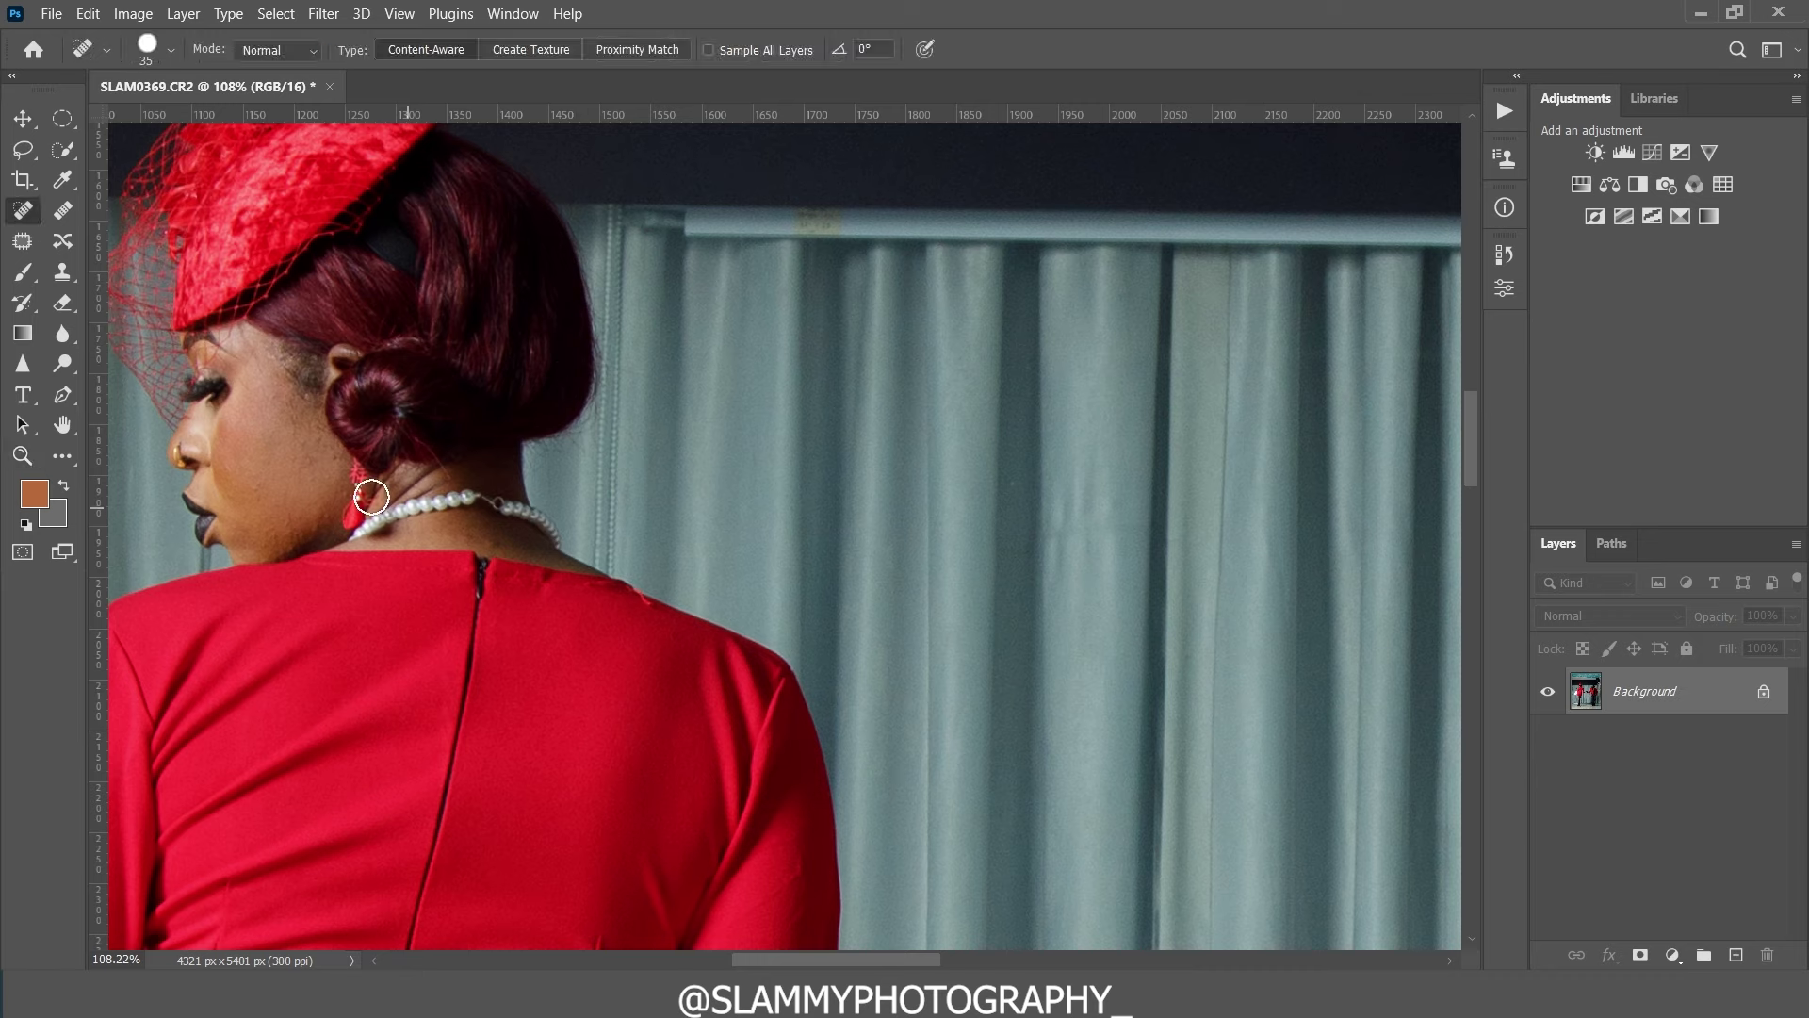
key(bracketleft)
key(bracketleft)
key(bracketleft)
key(bracketleft)
key(bracketleft)
key(bracketleft)
click(256, 485)
drag(985, 489, 569, 472)
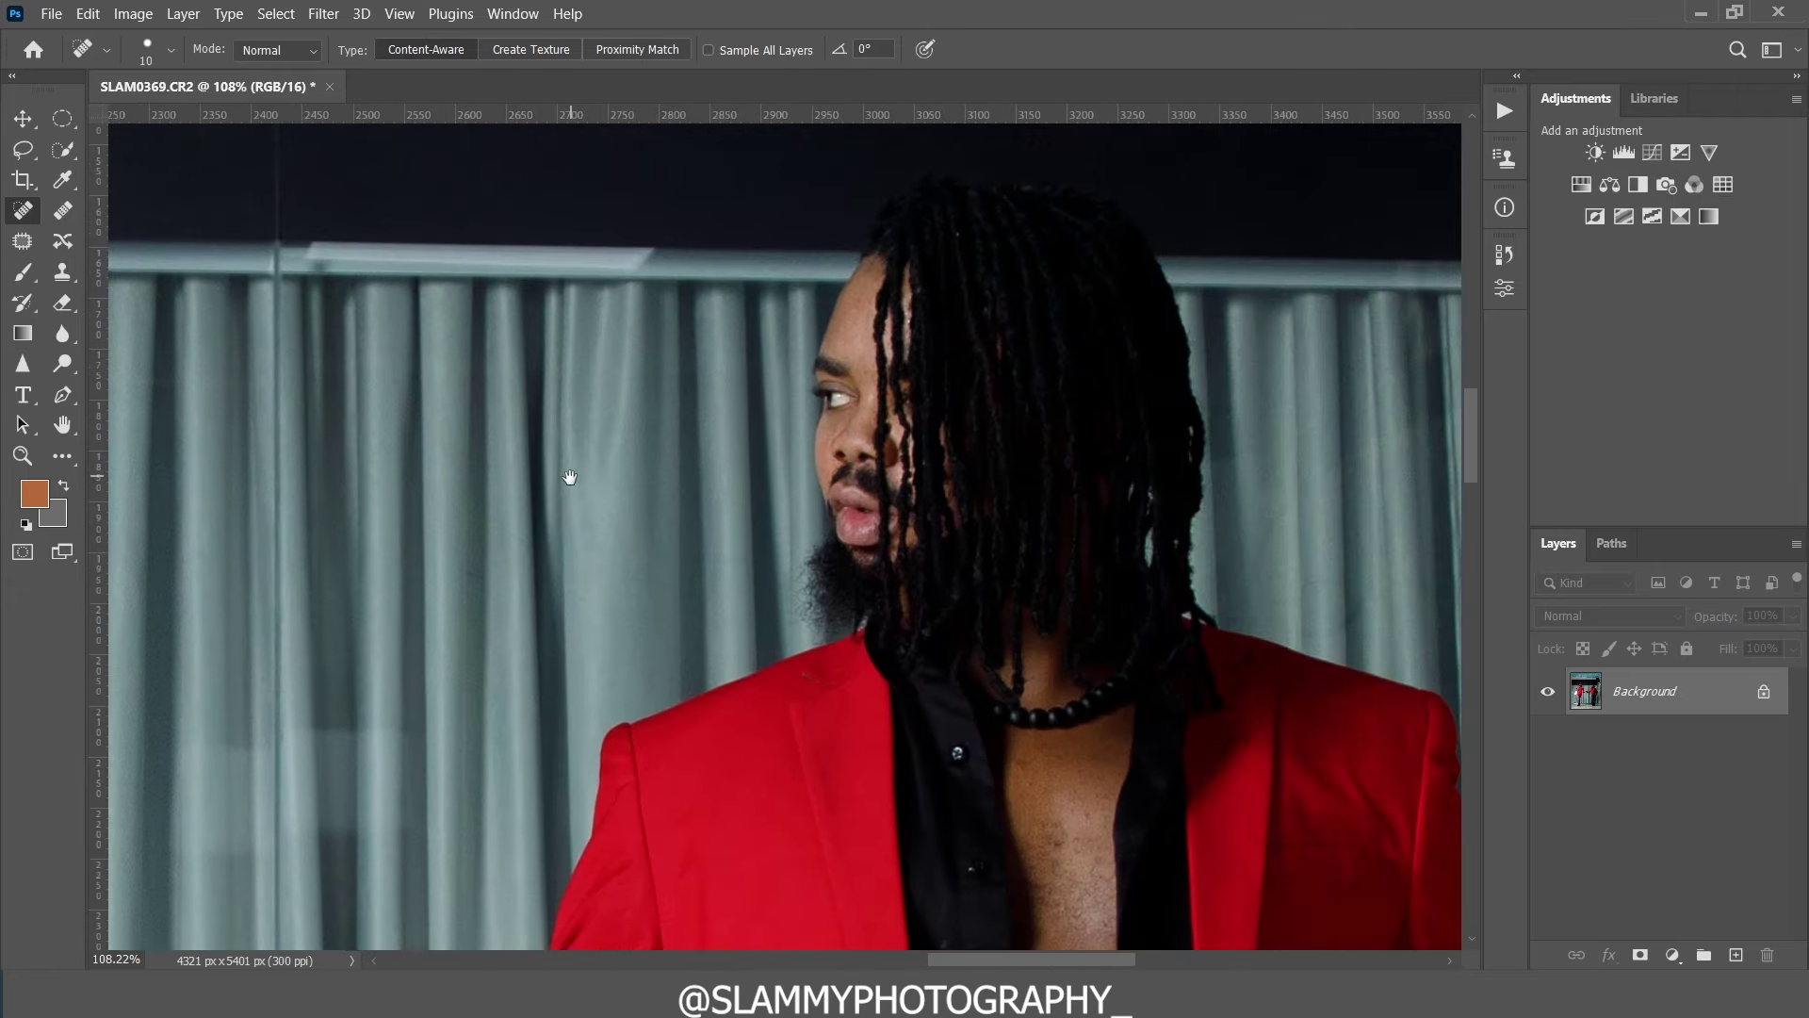
Step: Run the autoFix FS action from the autoFX set on the whole photo
click(399, 13)
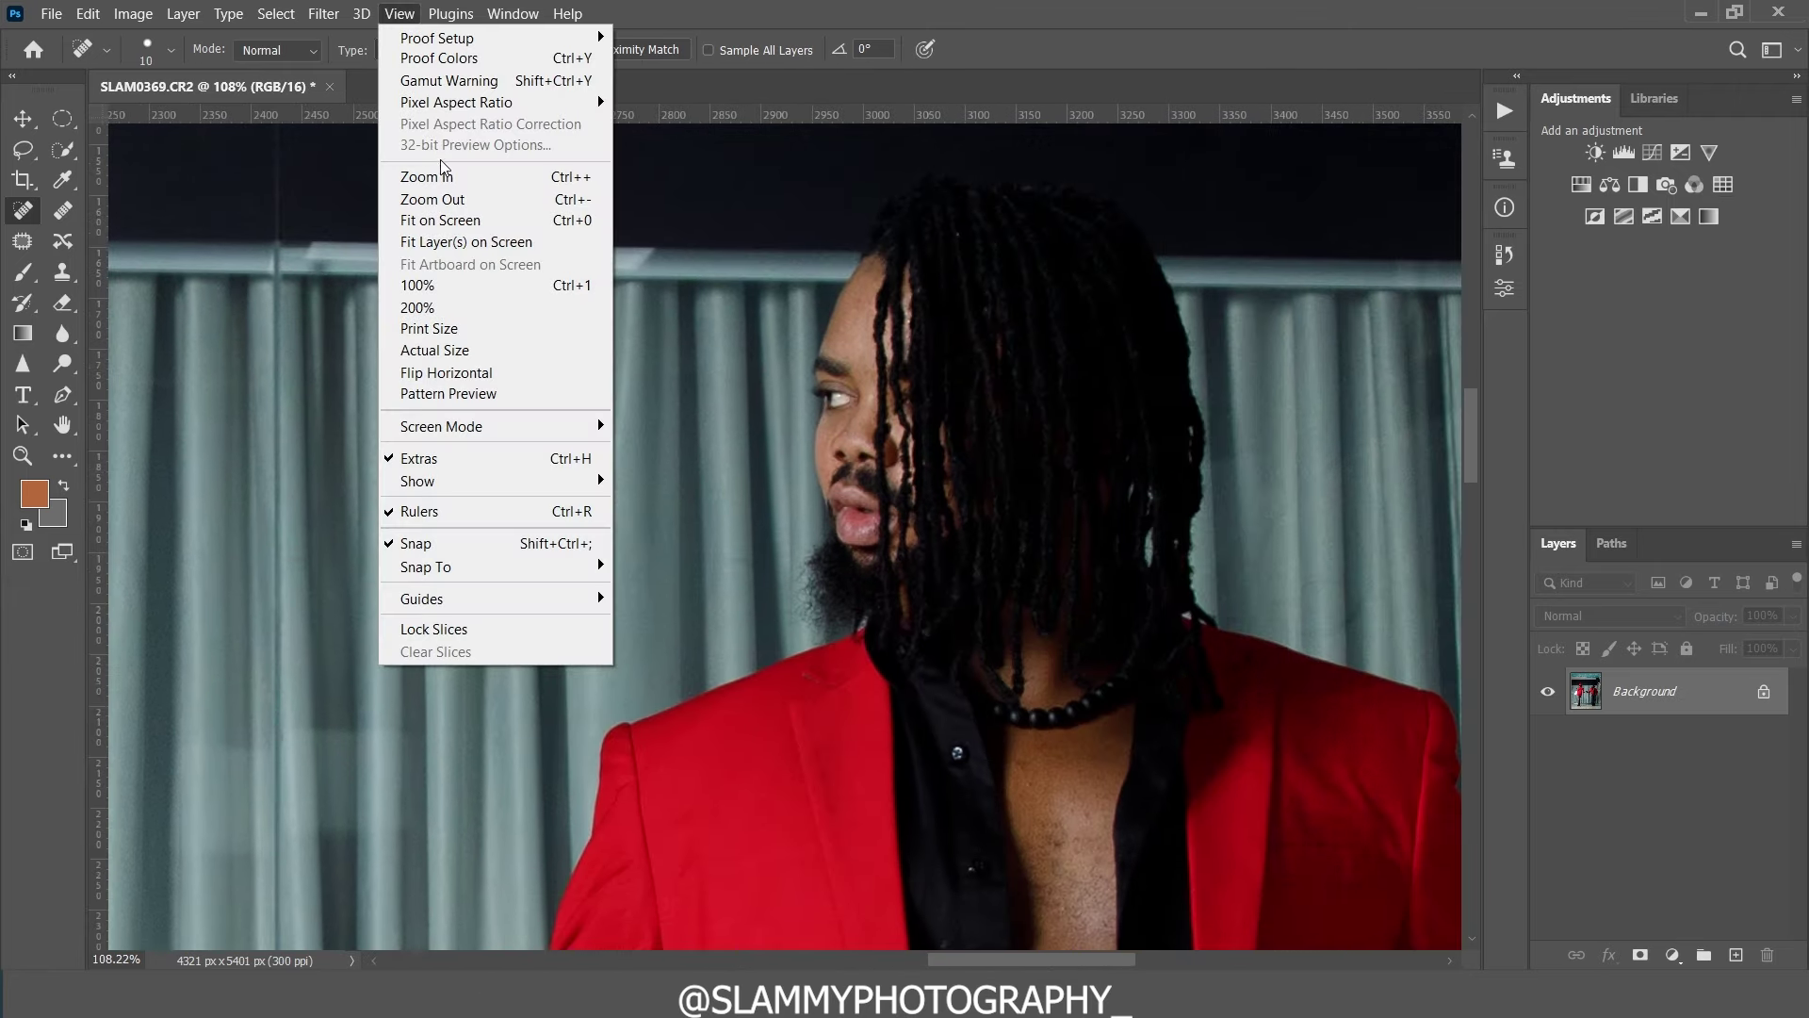
click(443, 217)
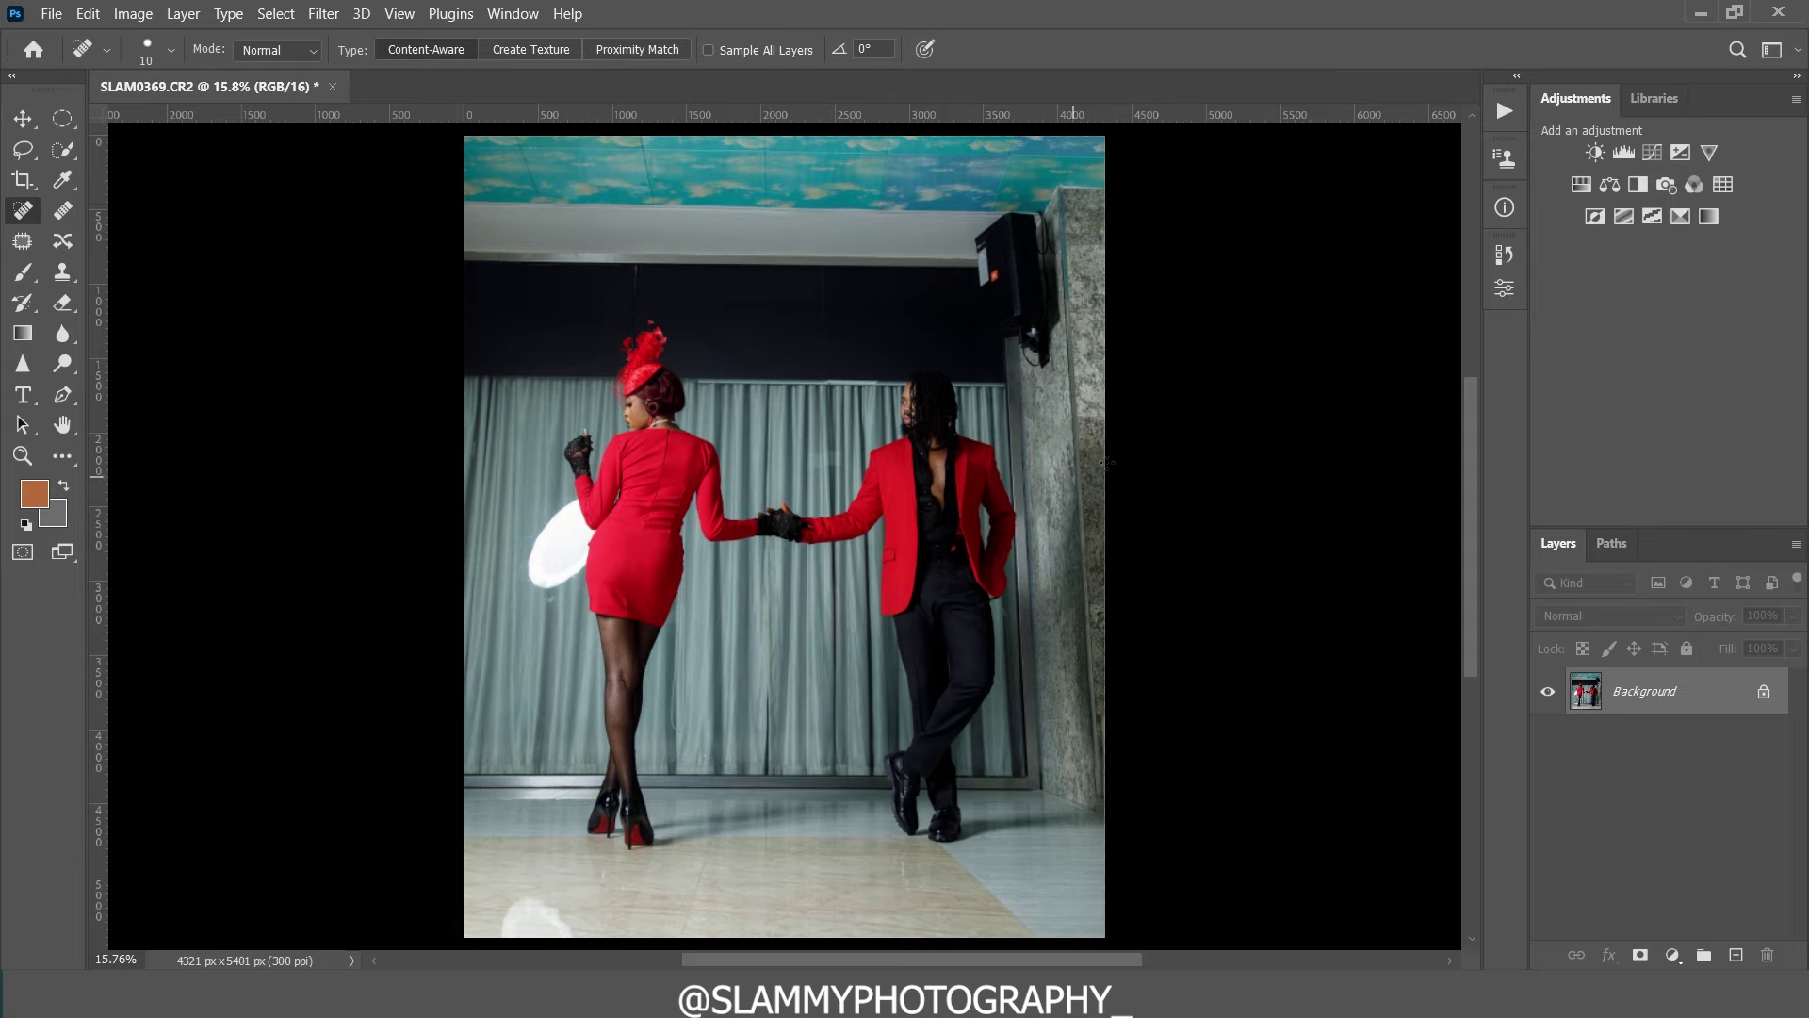
click(1503, 113)
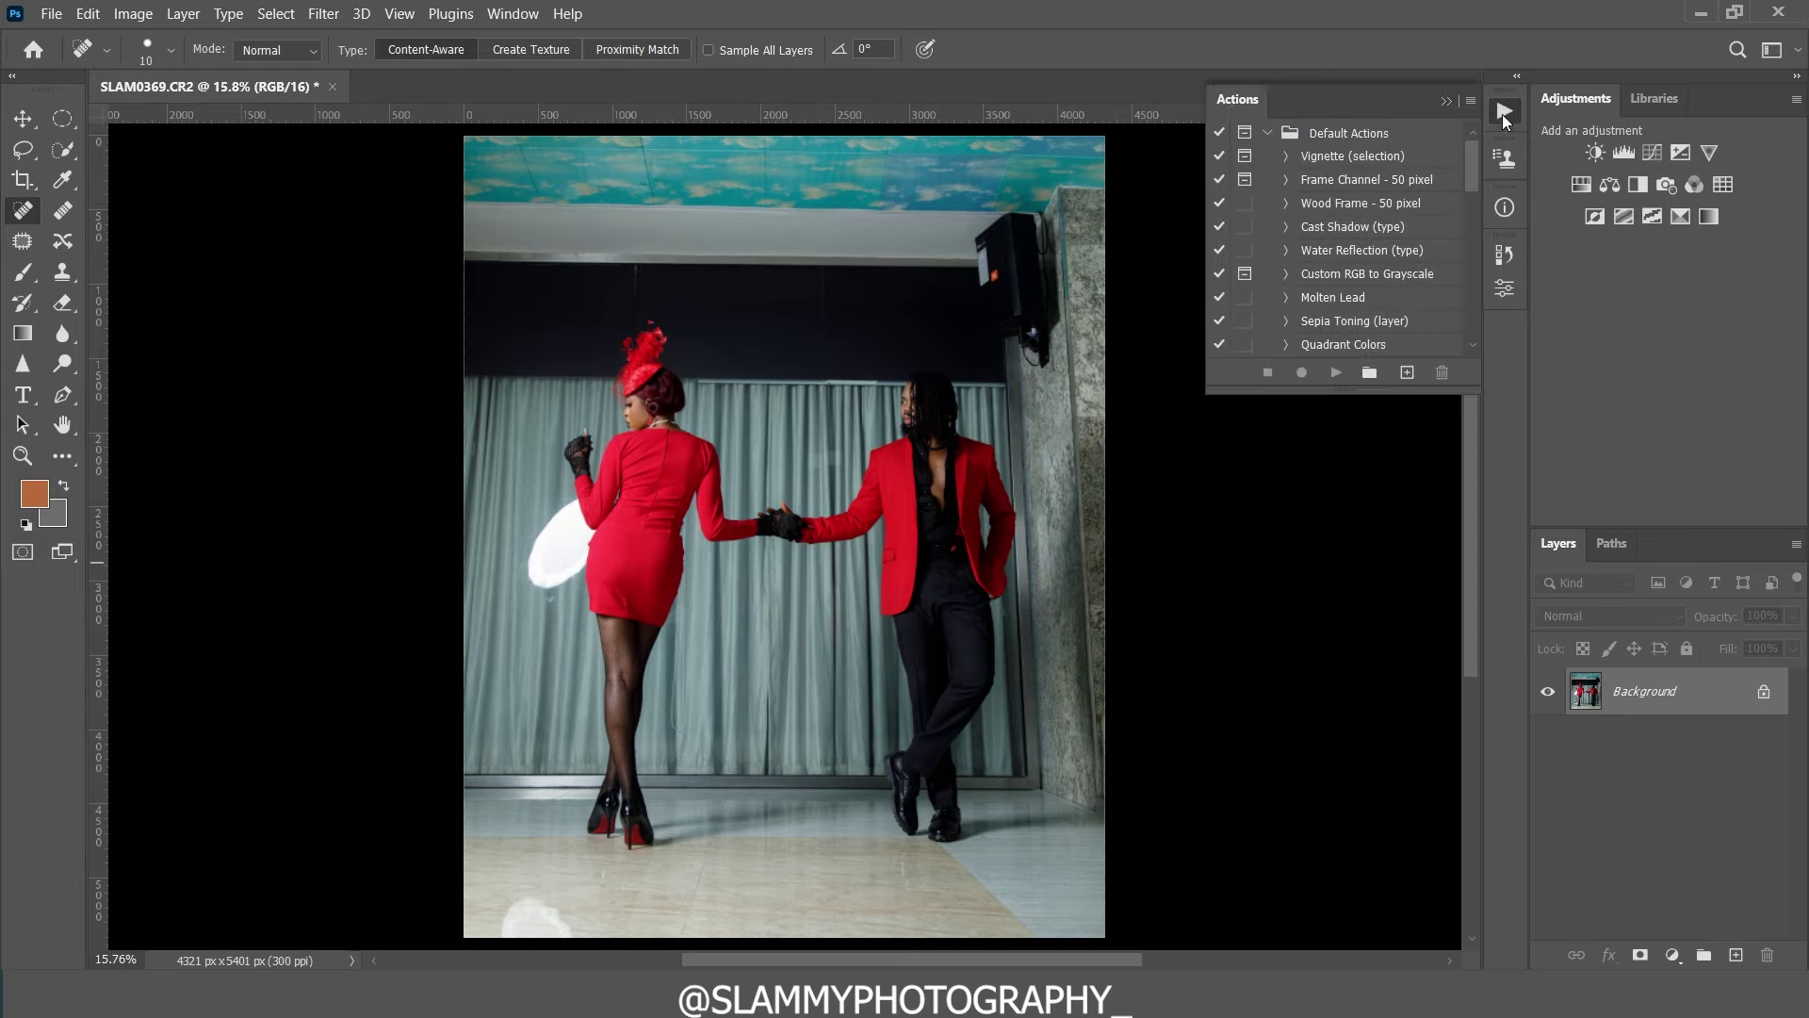
drag(1472, 168, 1474, 358)
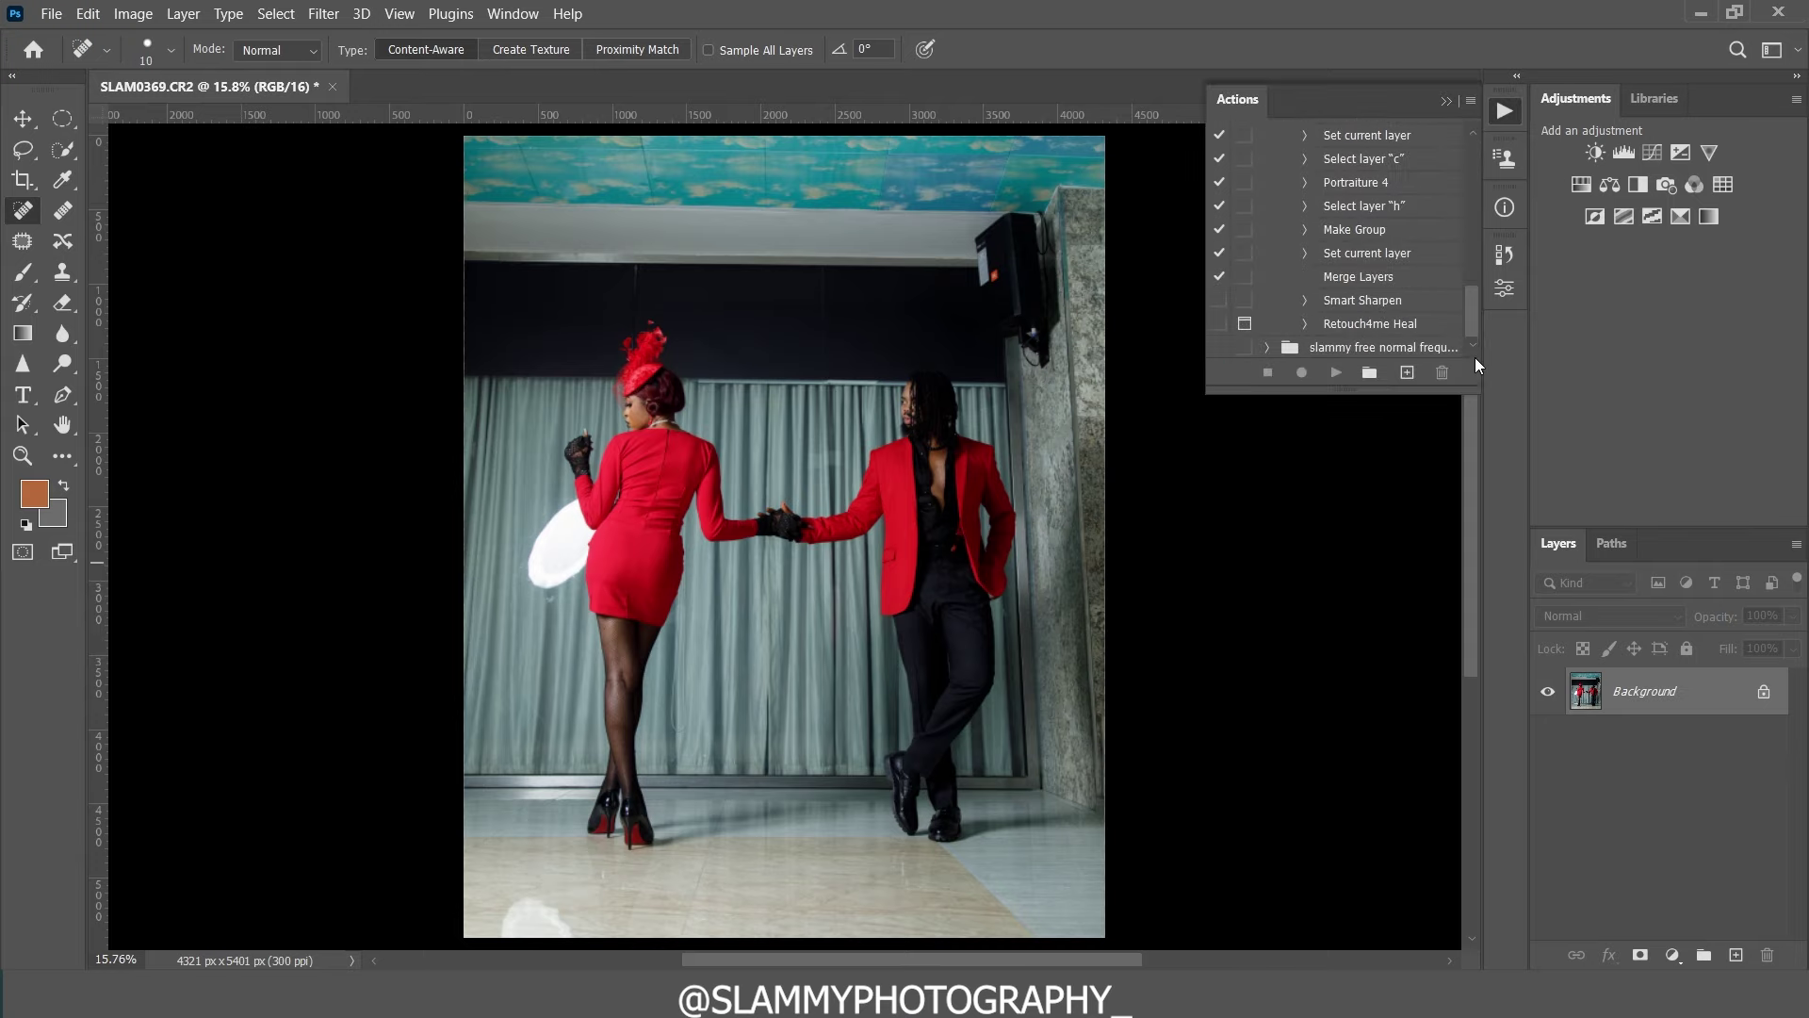
scroll(1466, 303, up, 8)
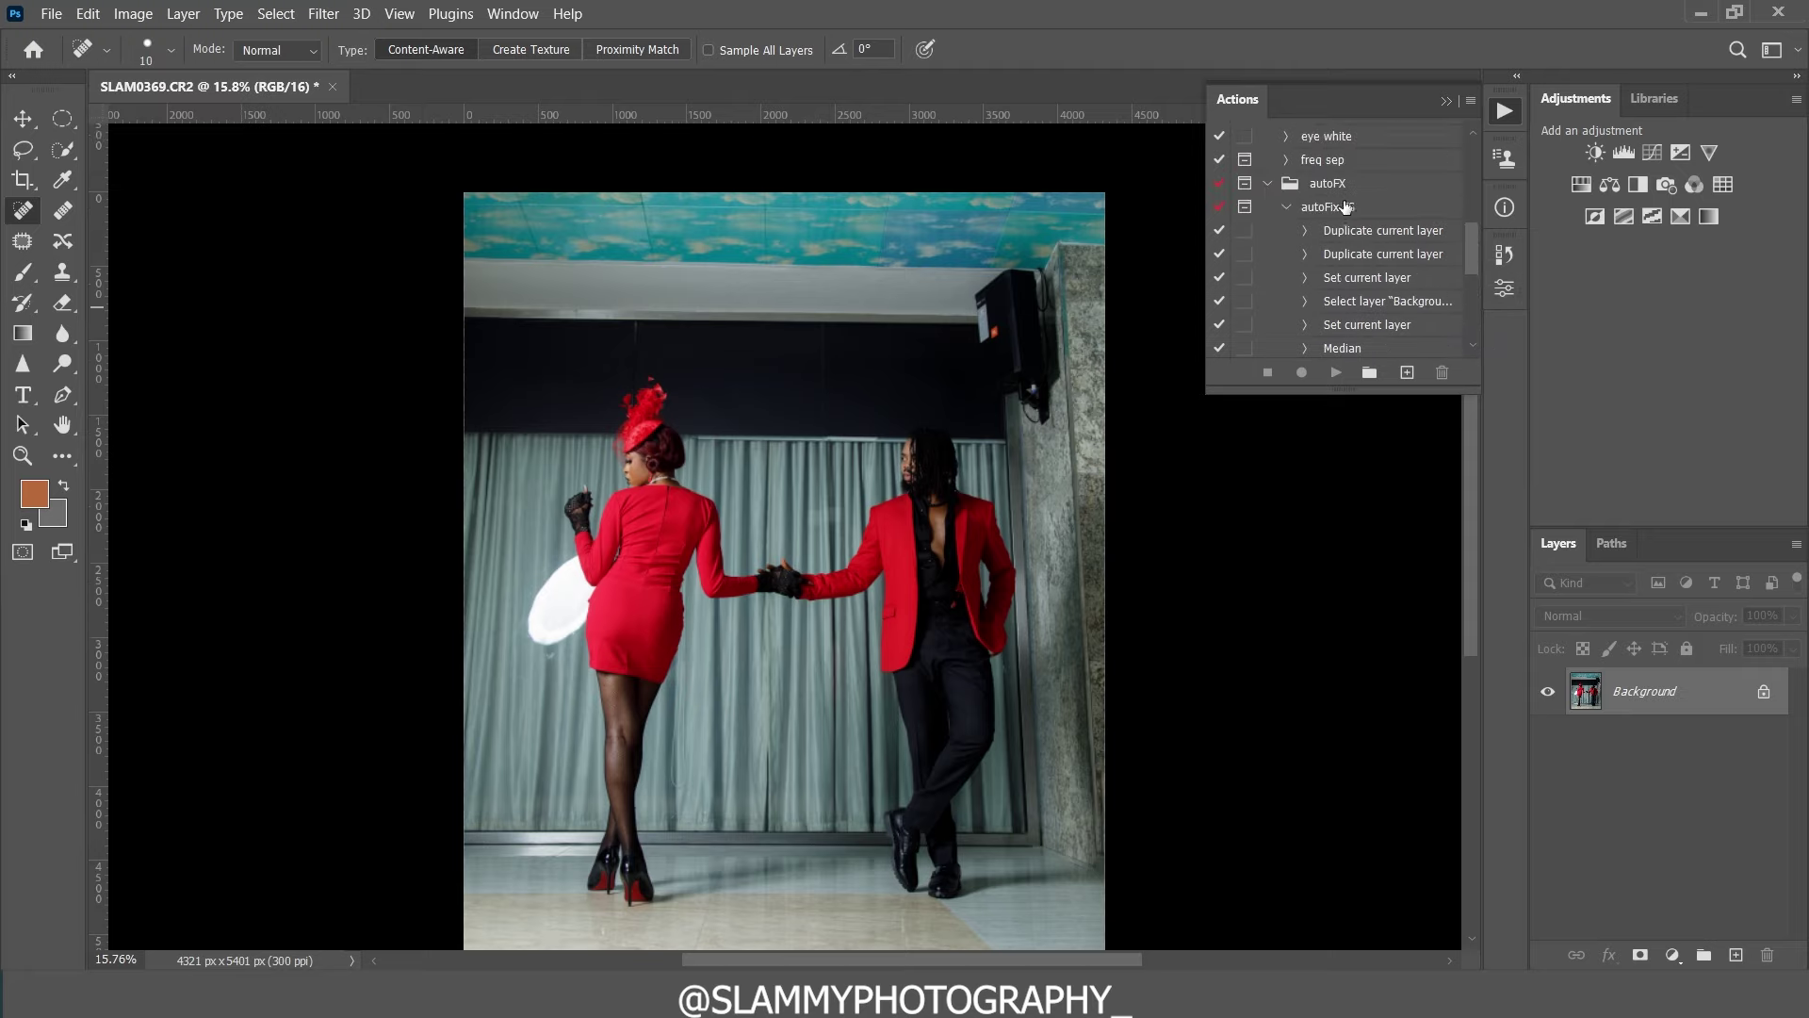
click(1288, 208)
click(1364, 322)
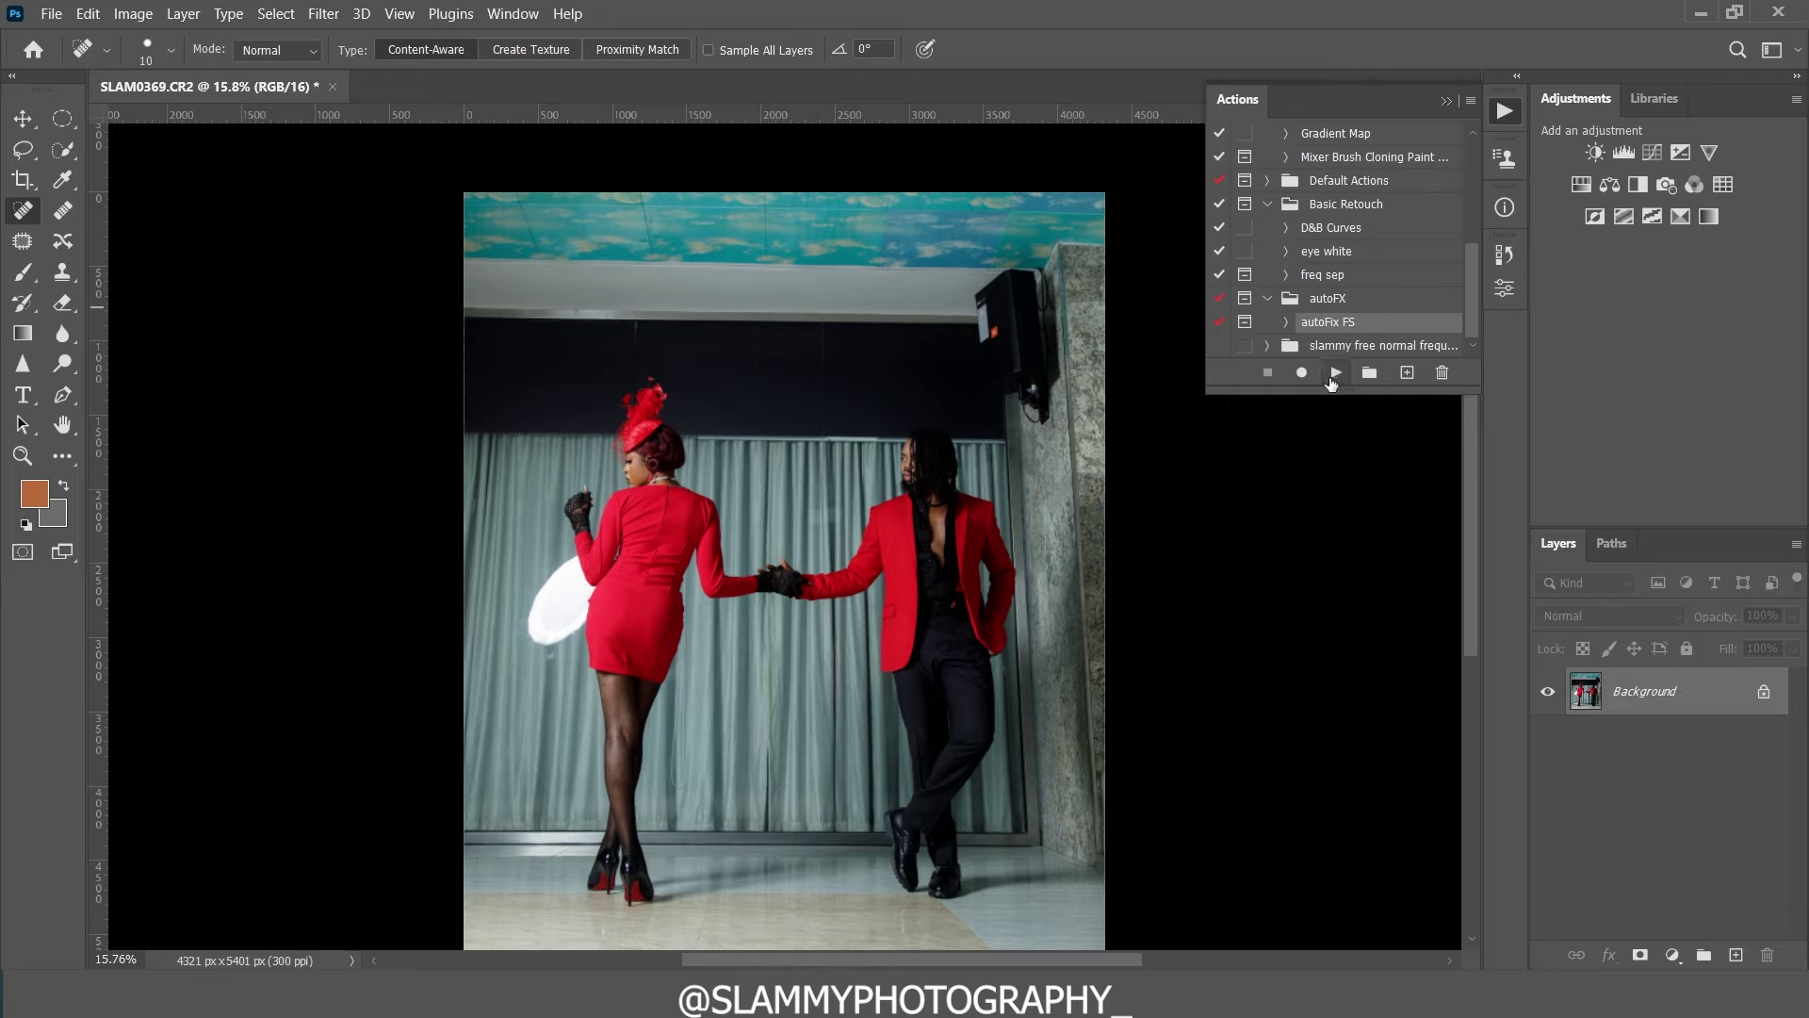
click(1334, 373)
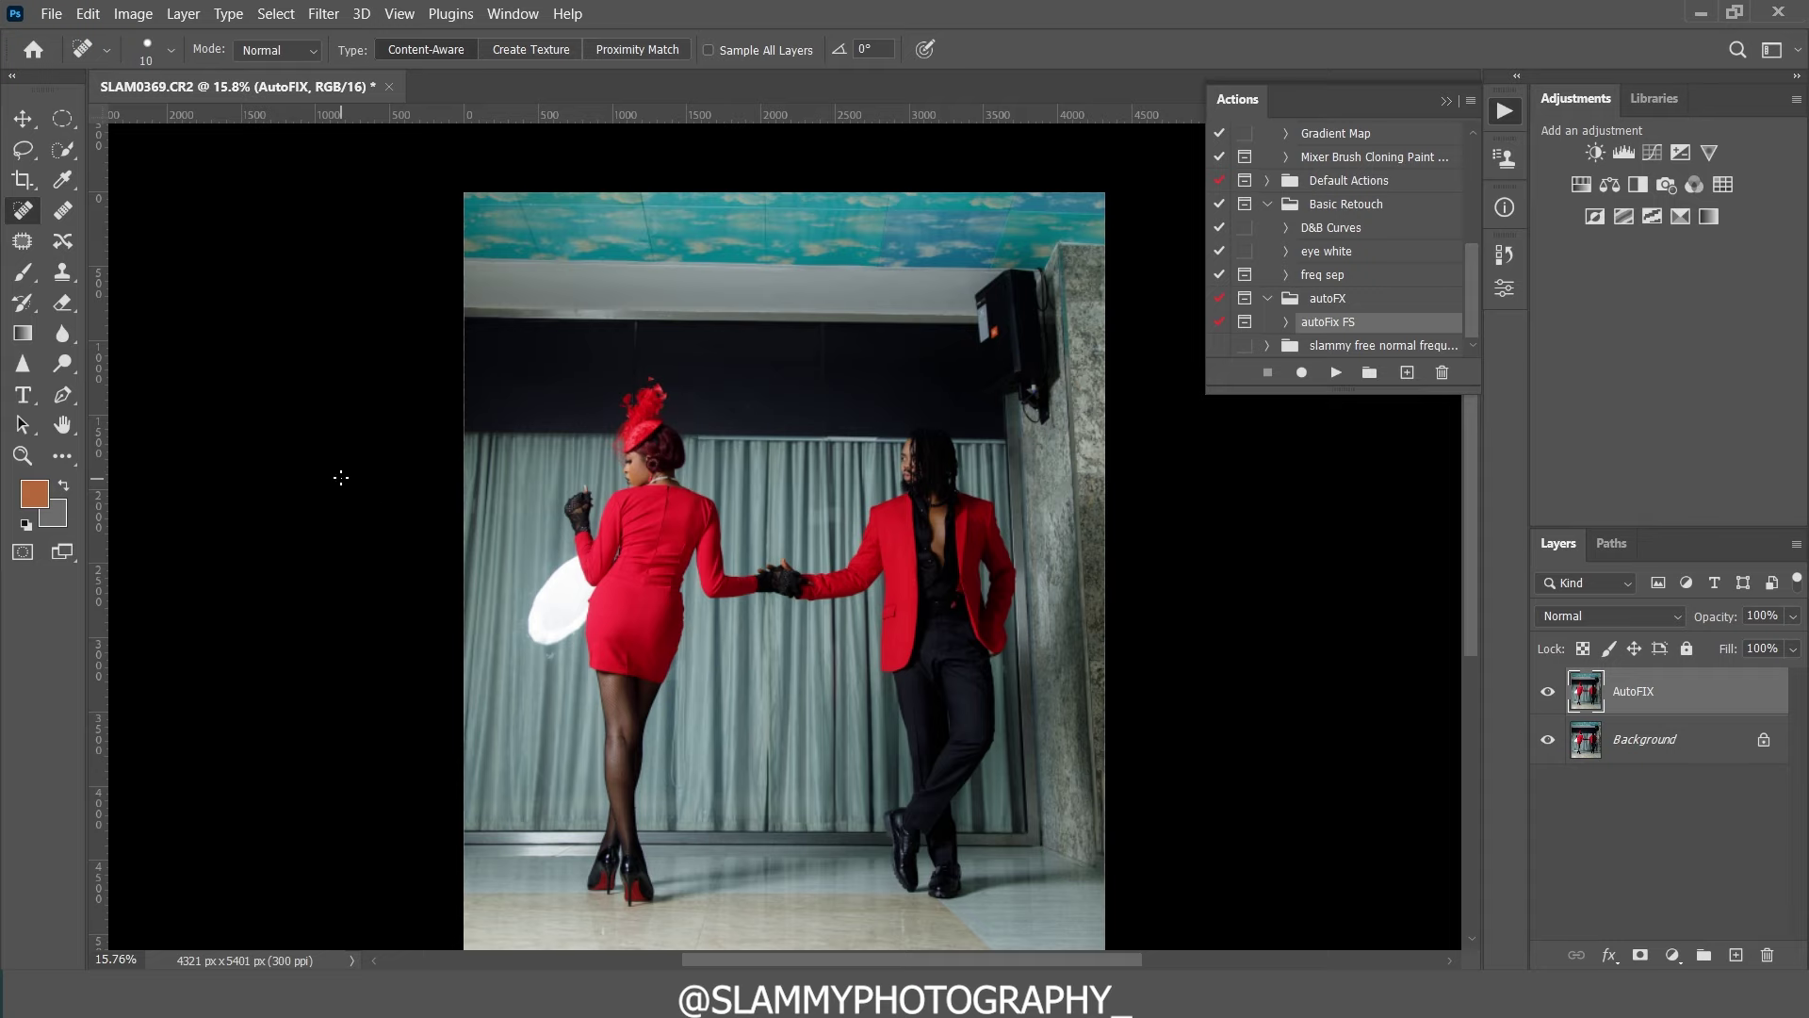
Step: Compare the man's face and chest skin up close with the AutoFIX layer hidden and shown
key(z)
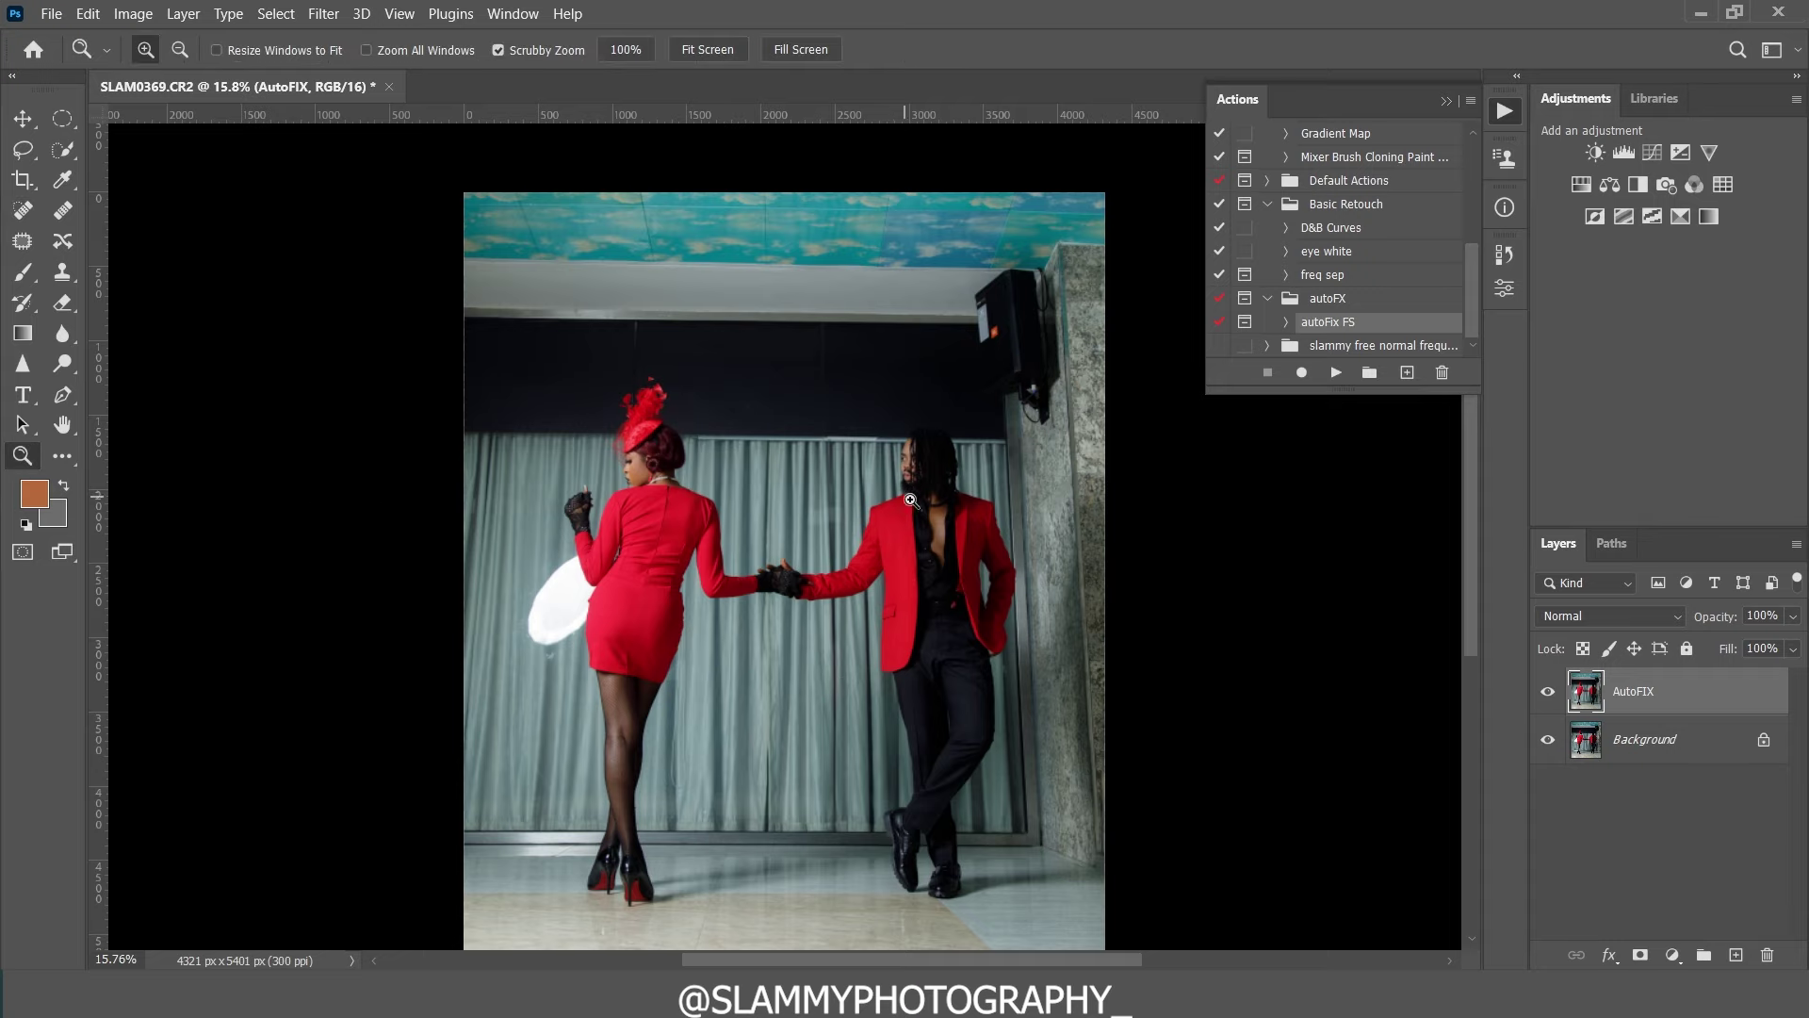
drag(909, 499, 1041, 626)
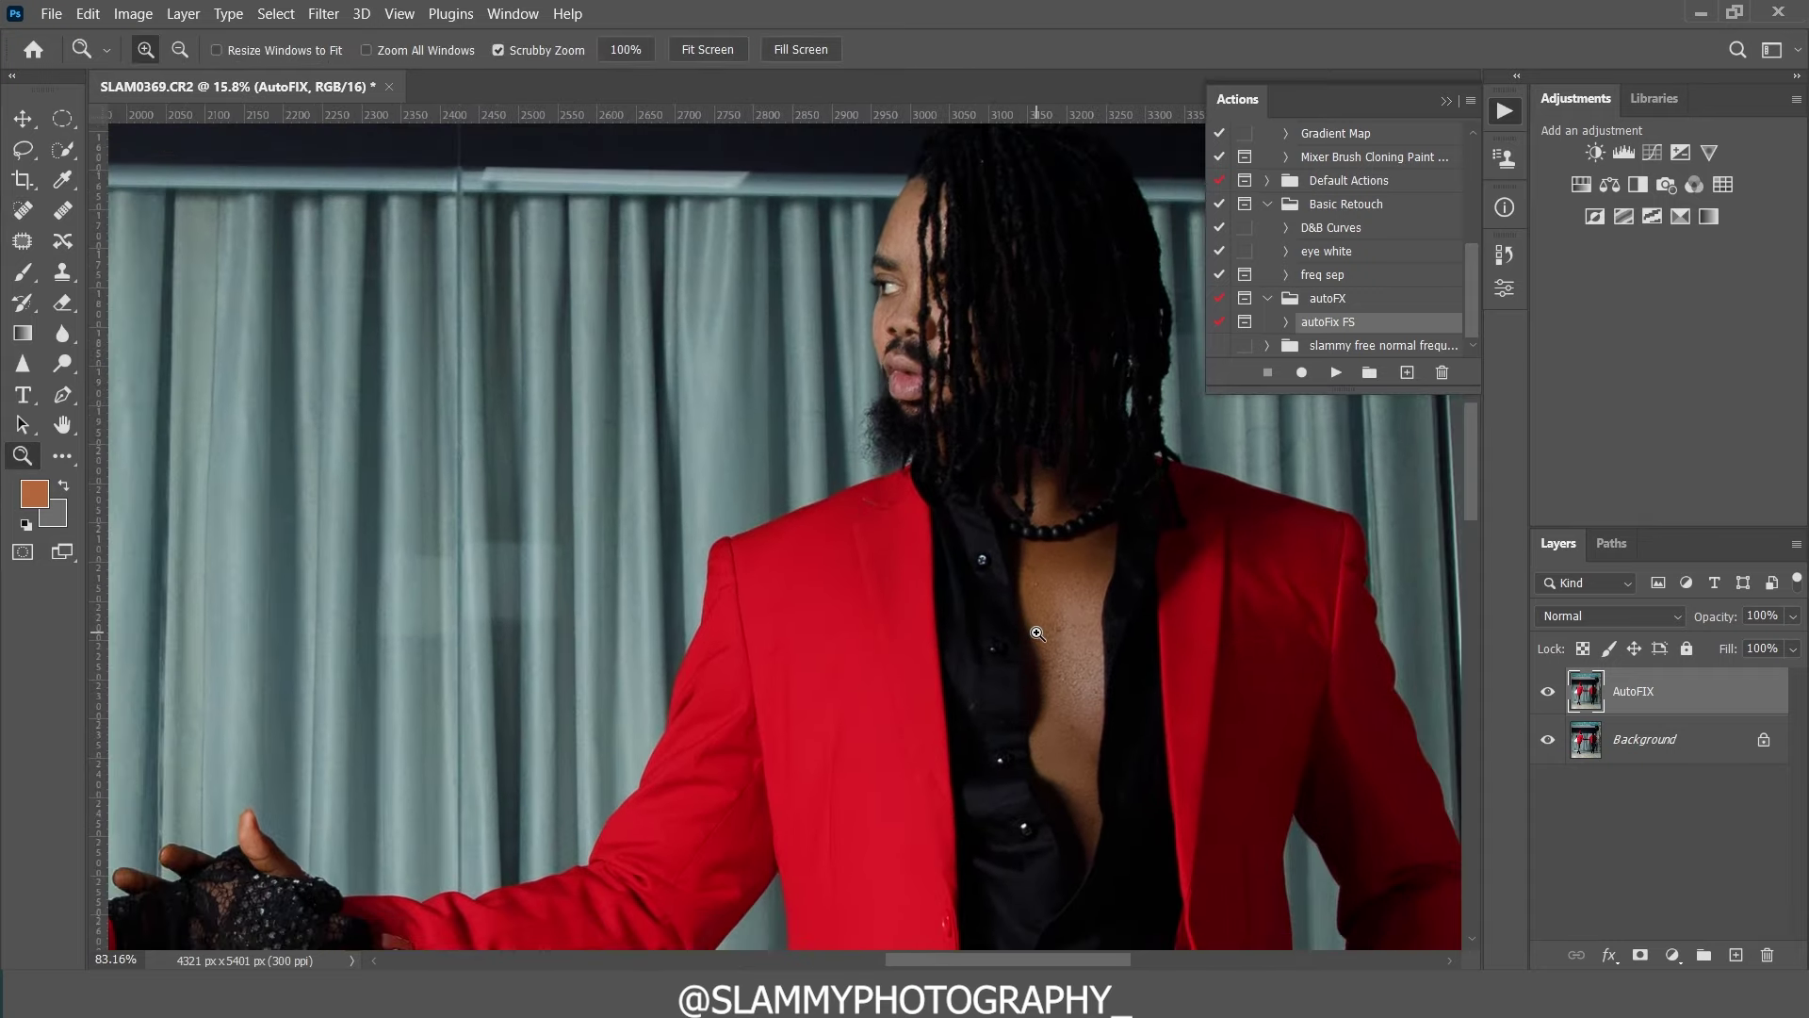
click(1536, 696)
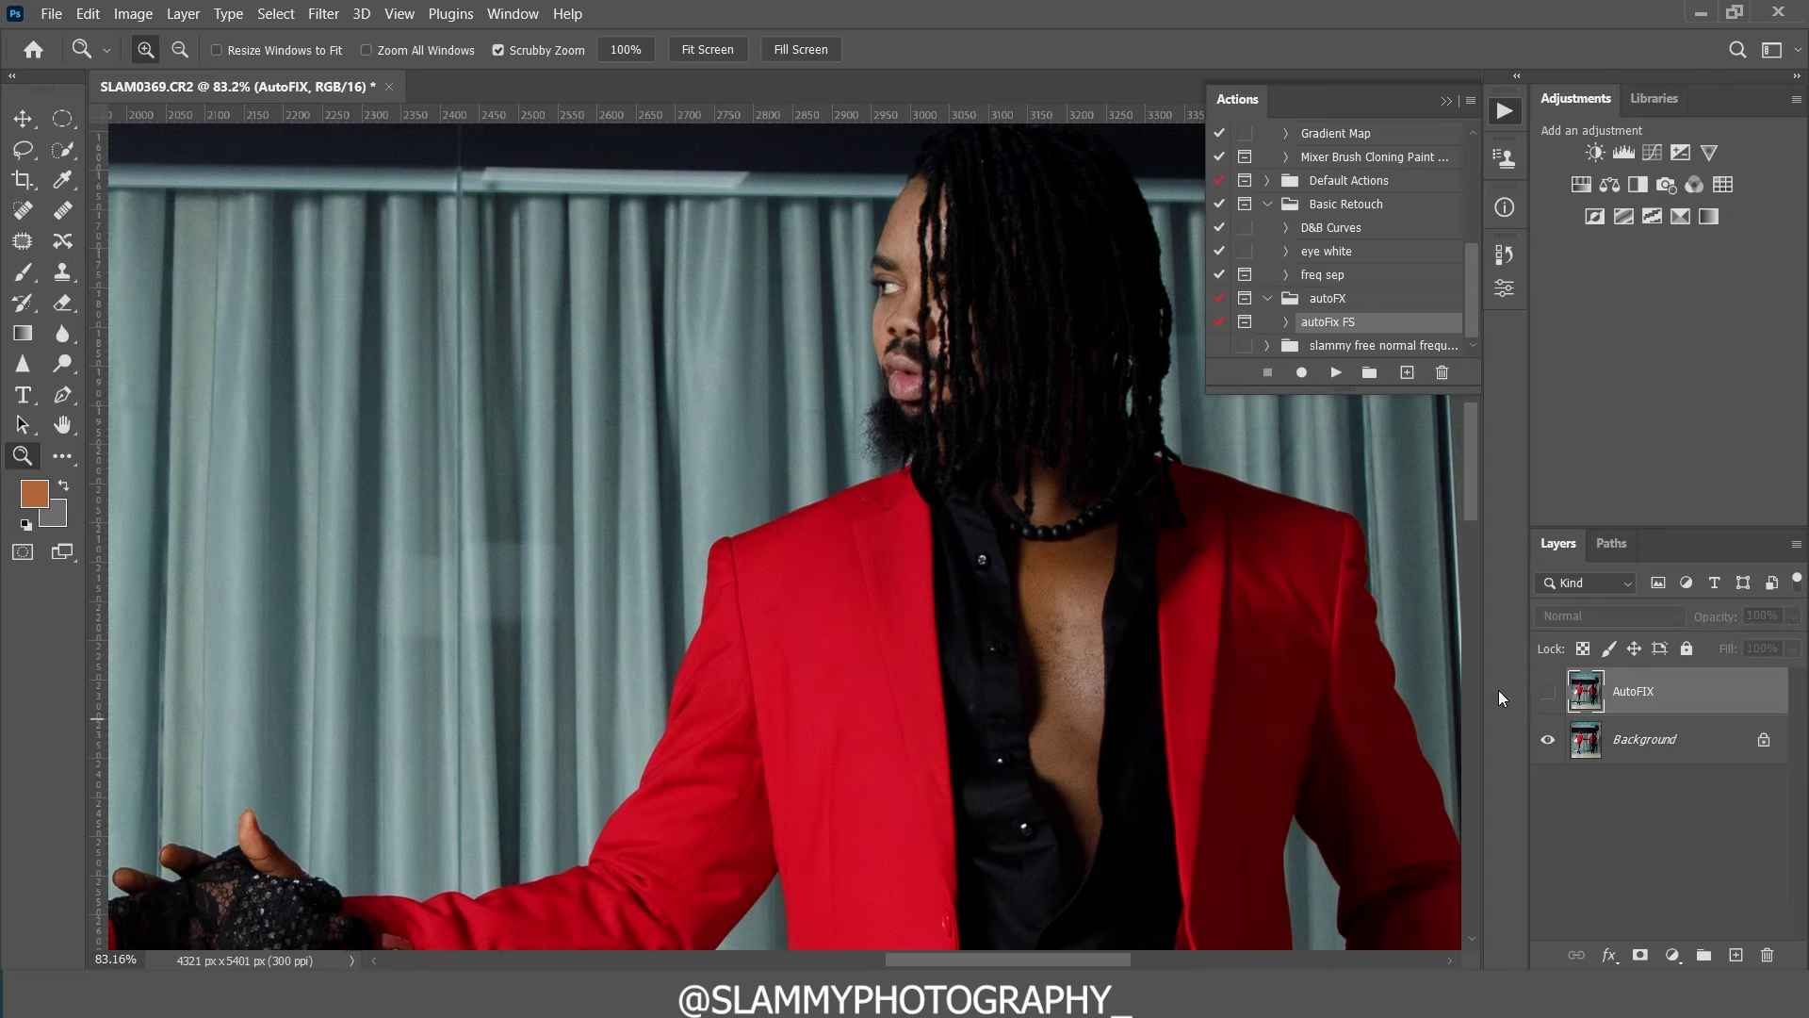
click(1547, 692)
drag(1176, 759, 1183, 761)
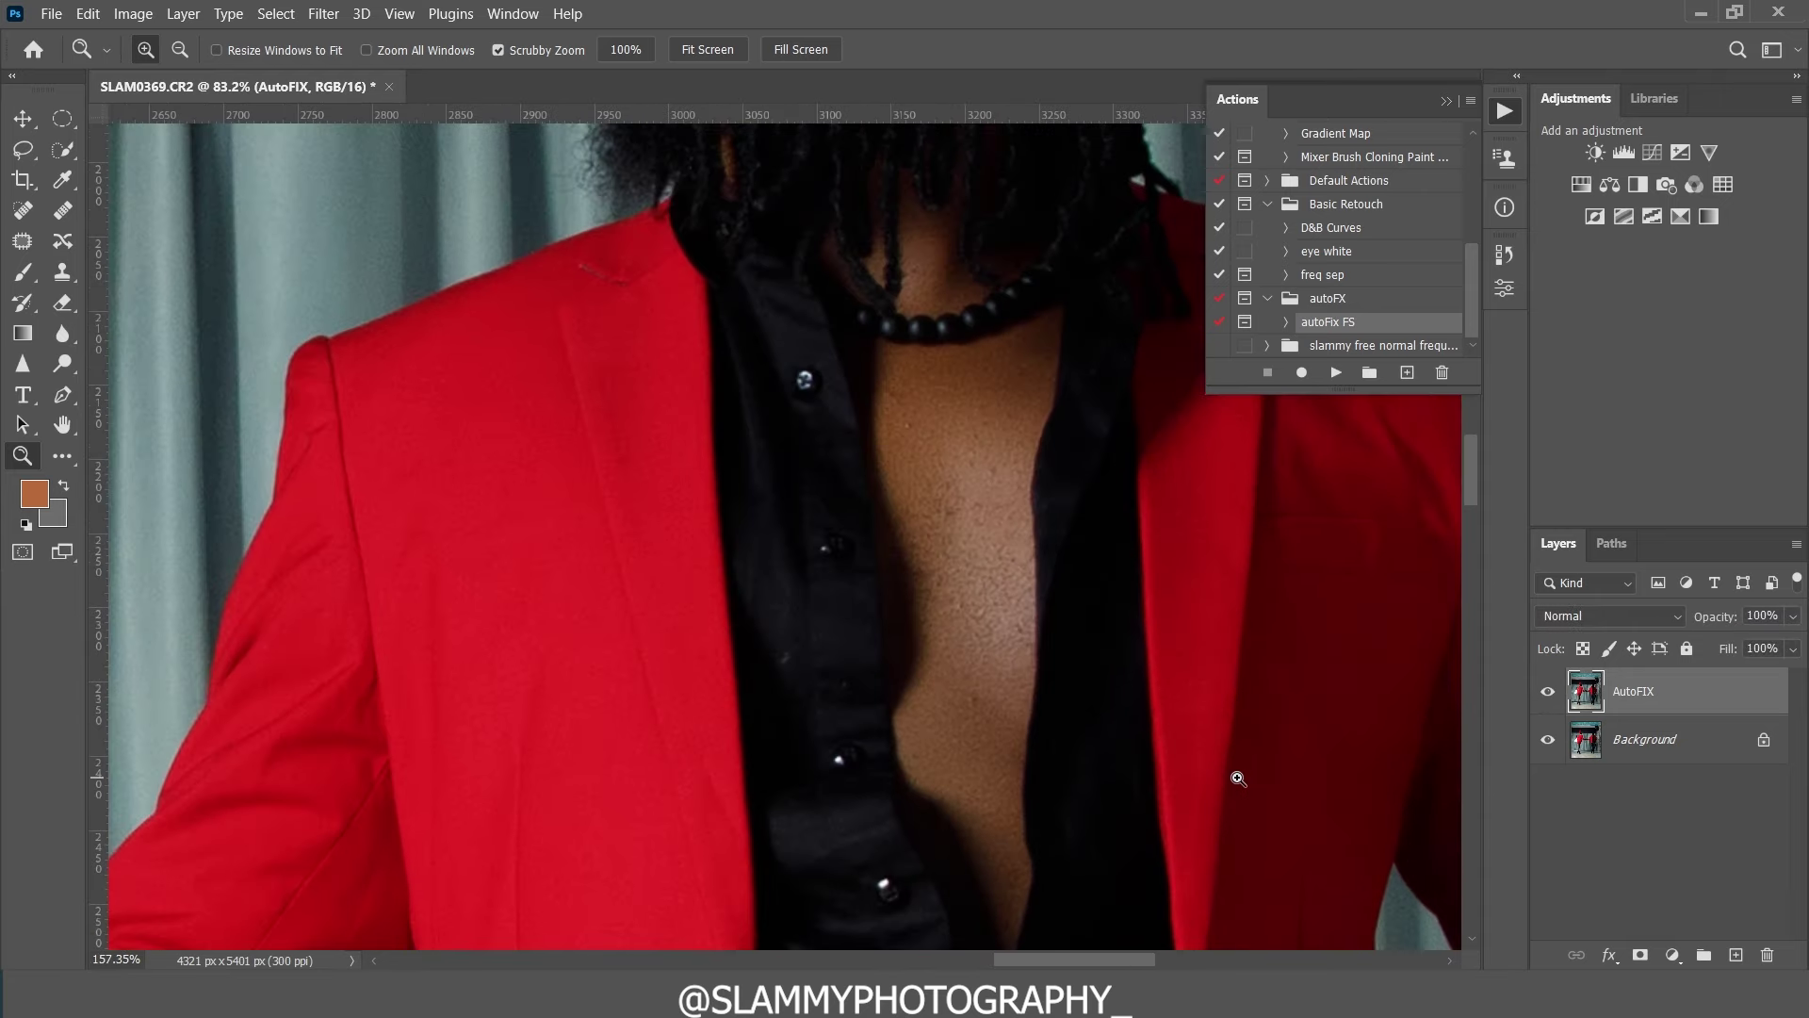
click(1542, 695)
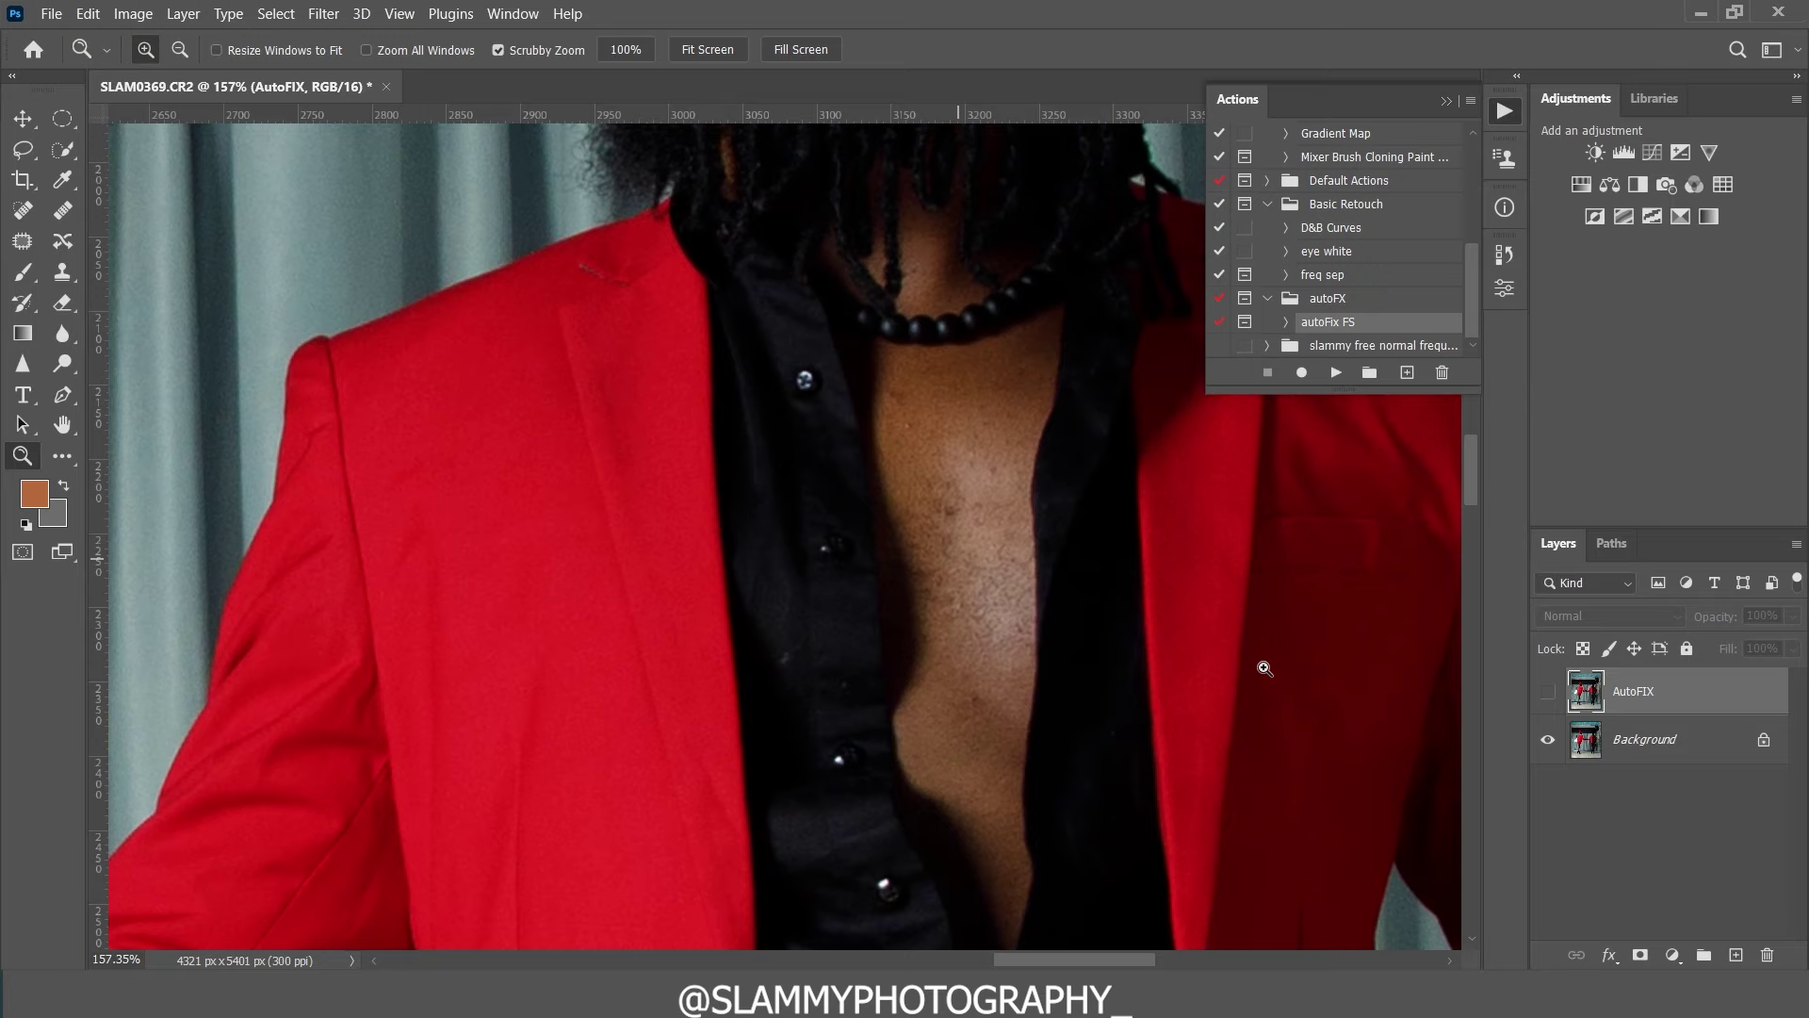
click(1546, 702)
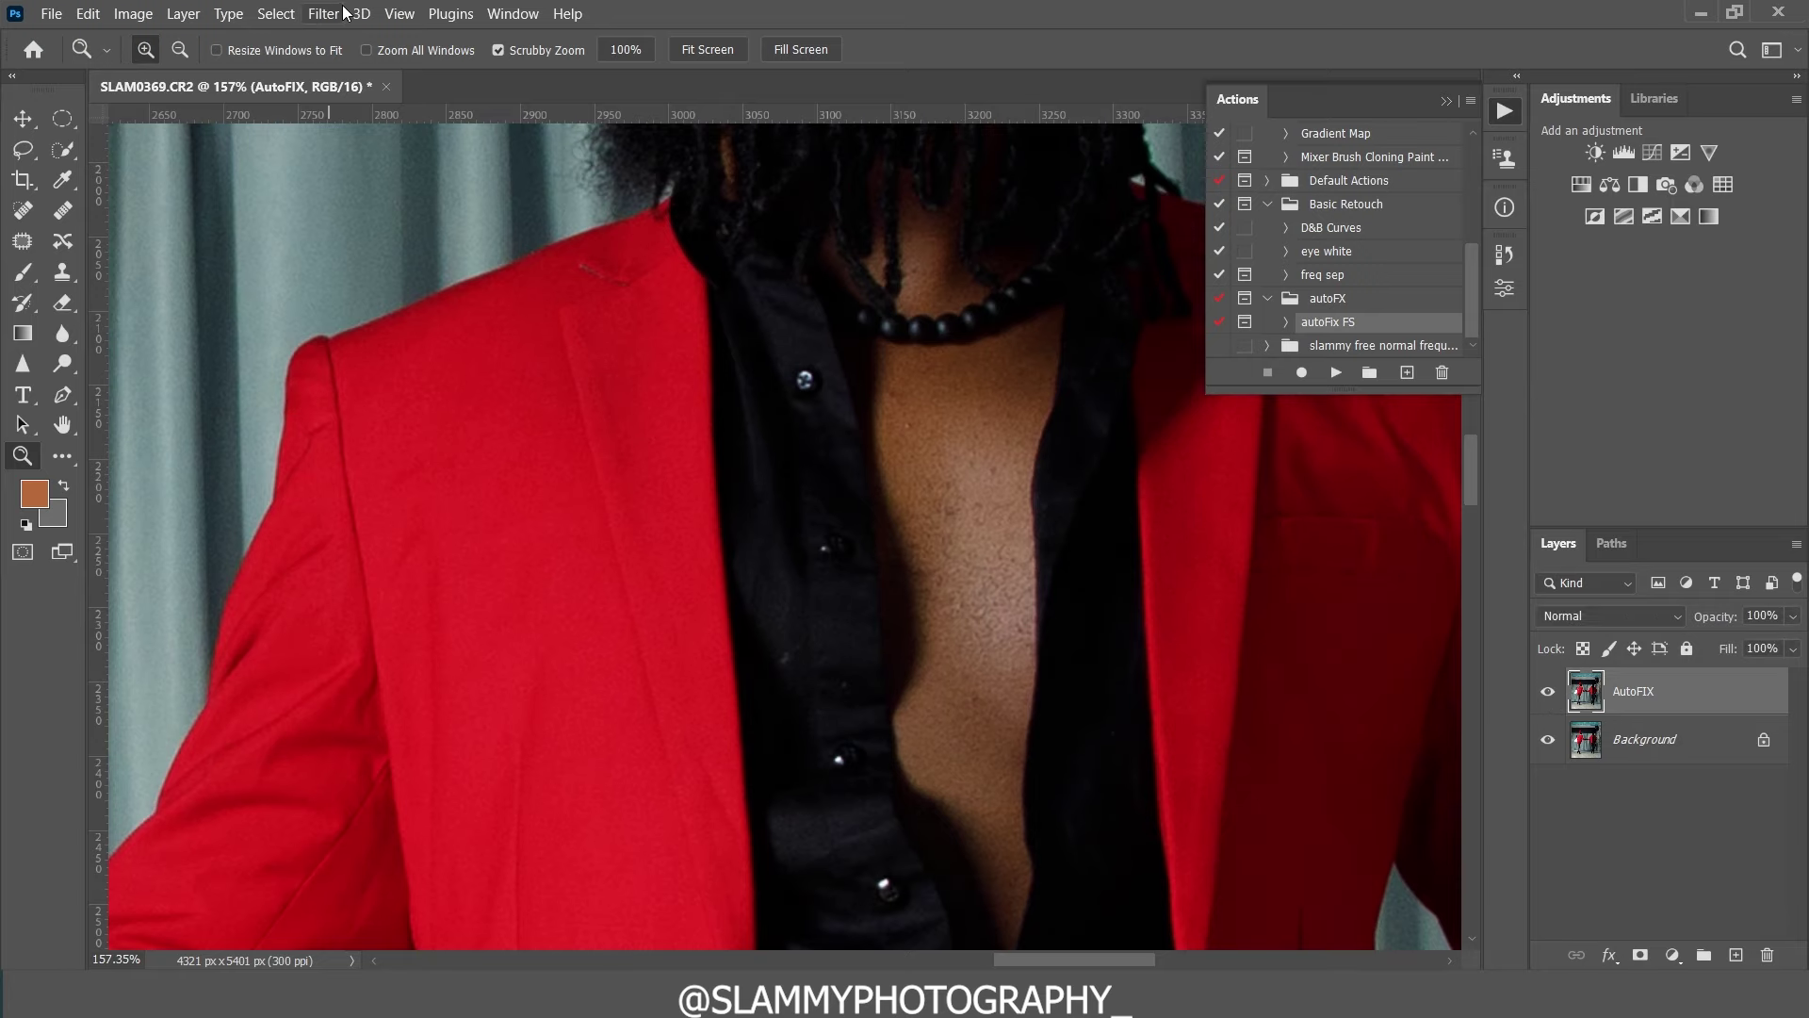
click(387, 14)
click(466, 223)
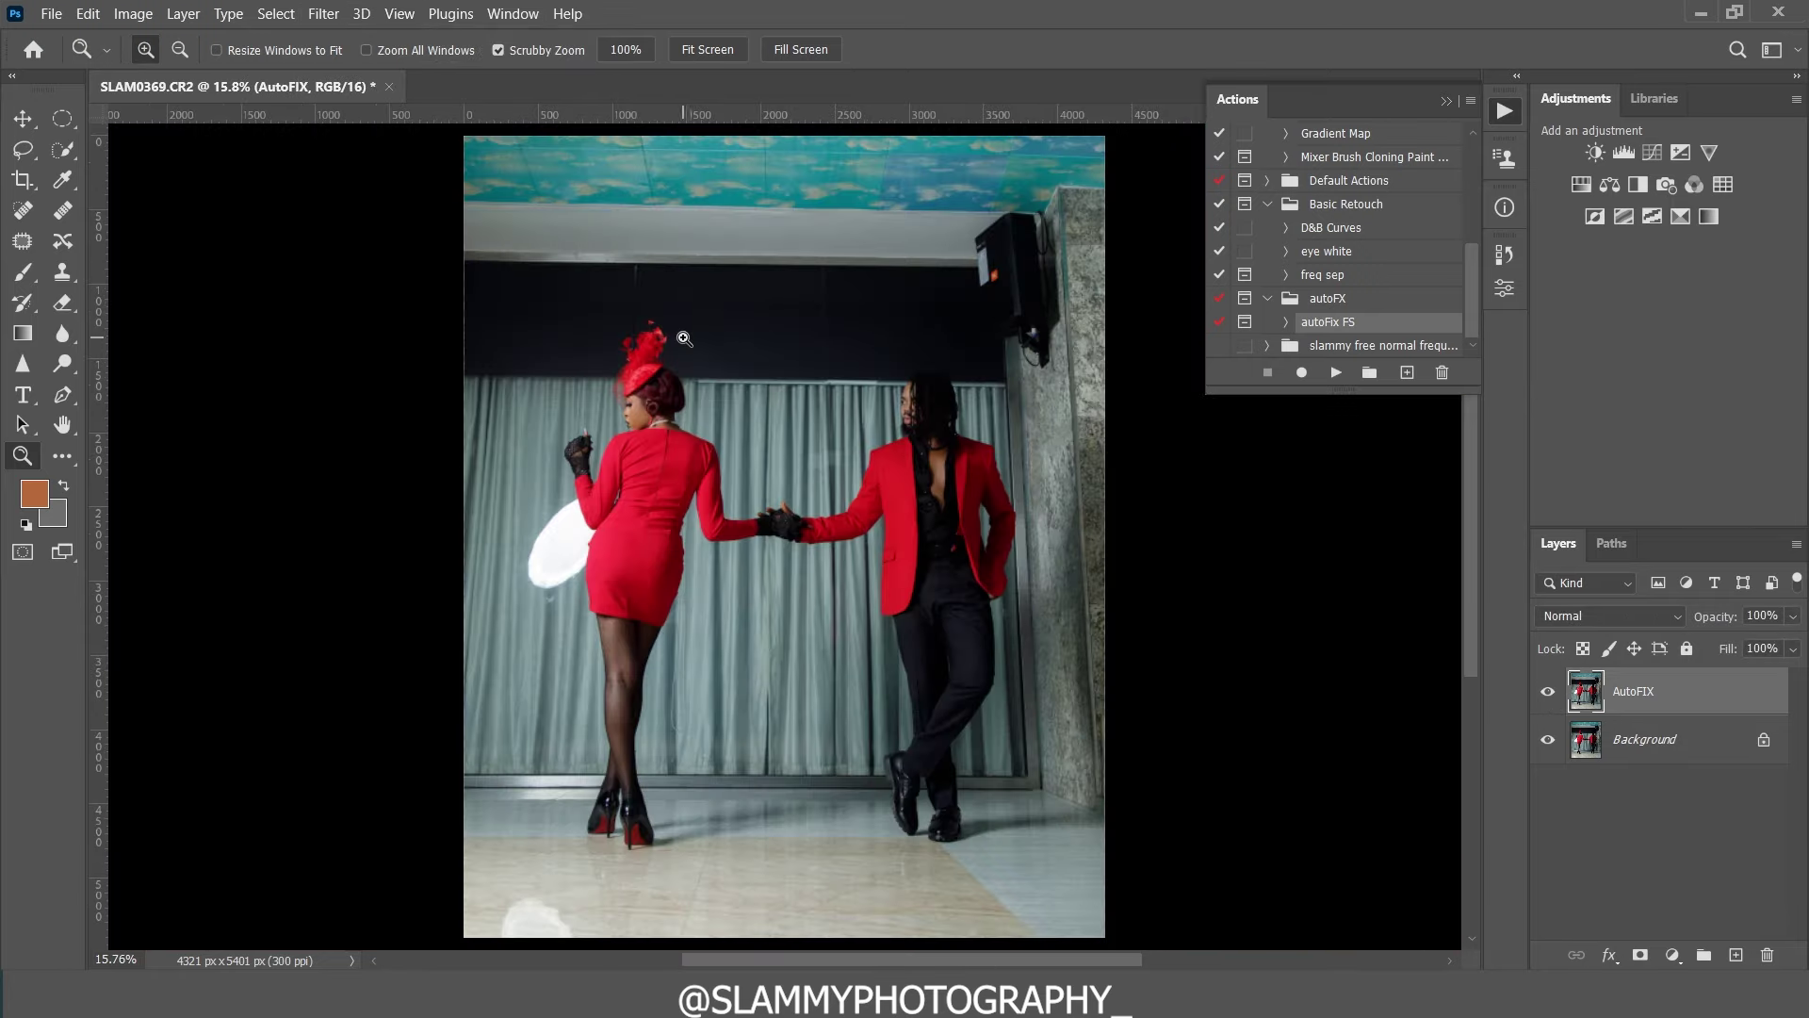
Step: Compare the woman's face and neck up close with the AutoFIX layer hidden and shown
drag(669, 410, 768, 470)
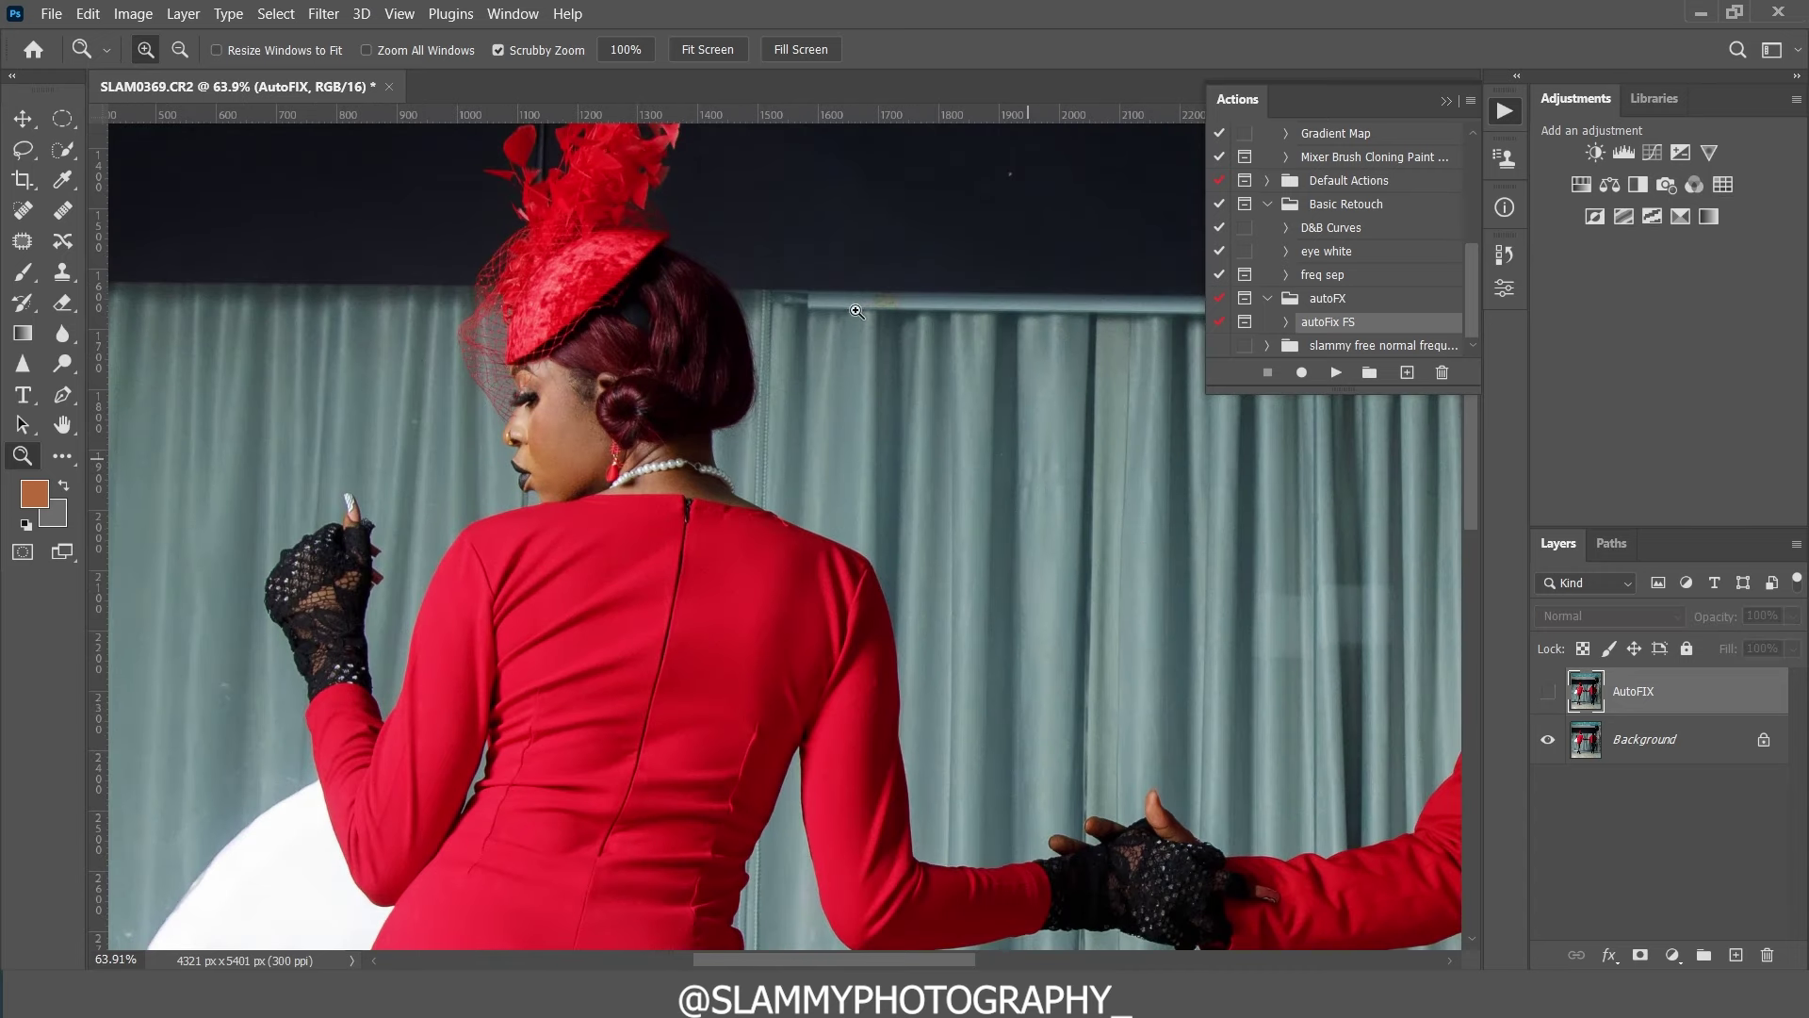
drag(653, 363, 686, 373)
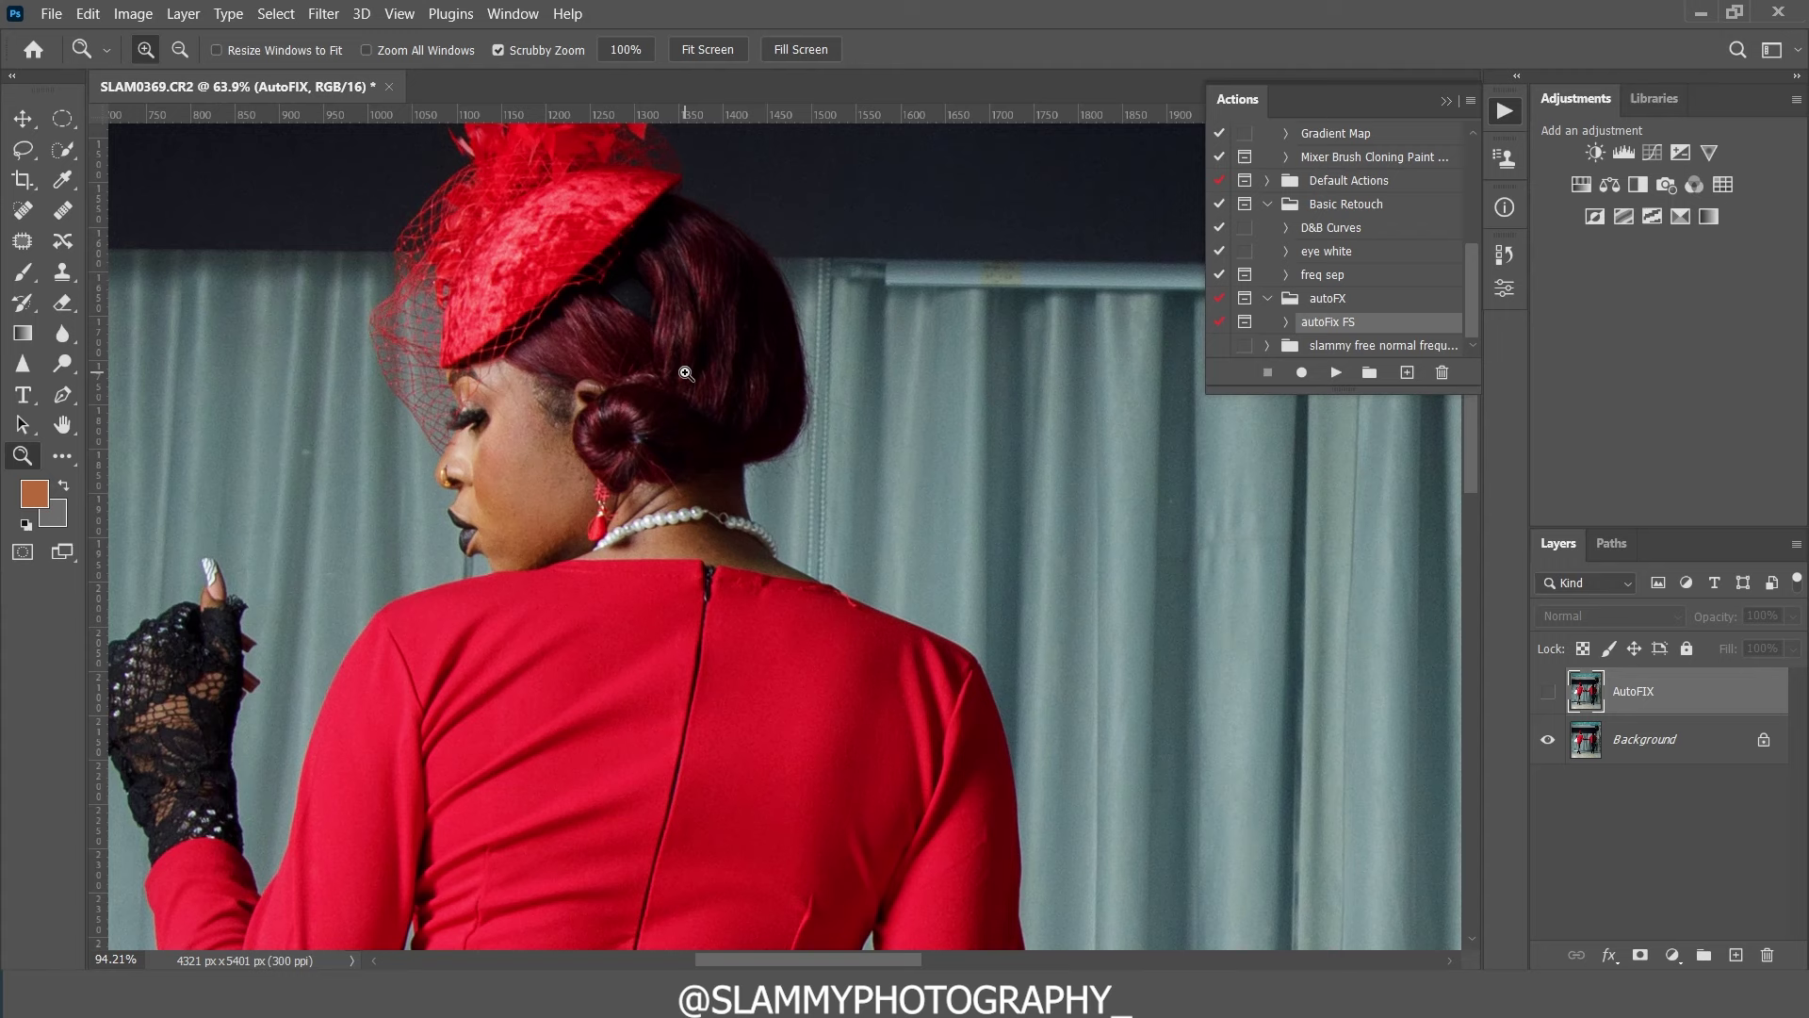
click(1553, 693)
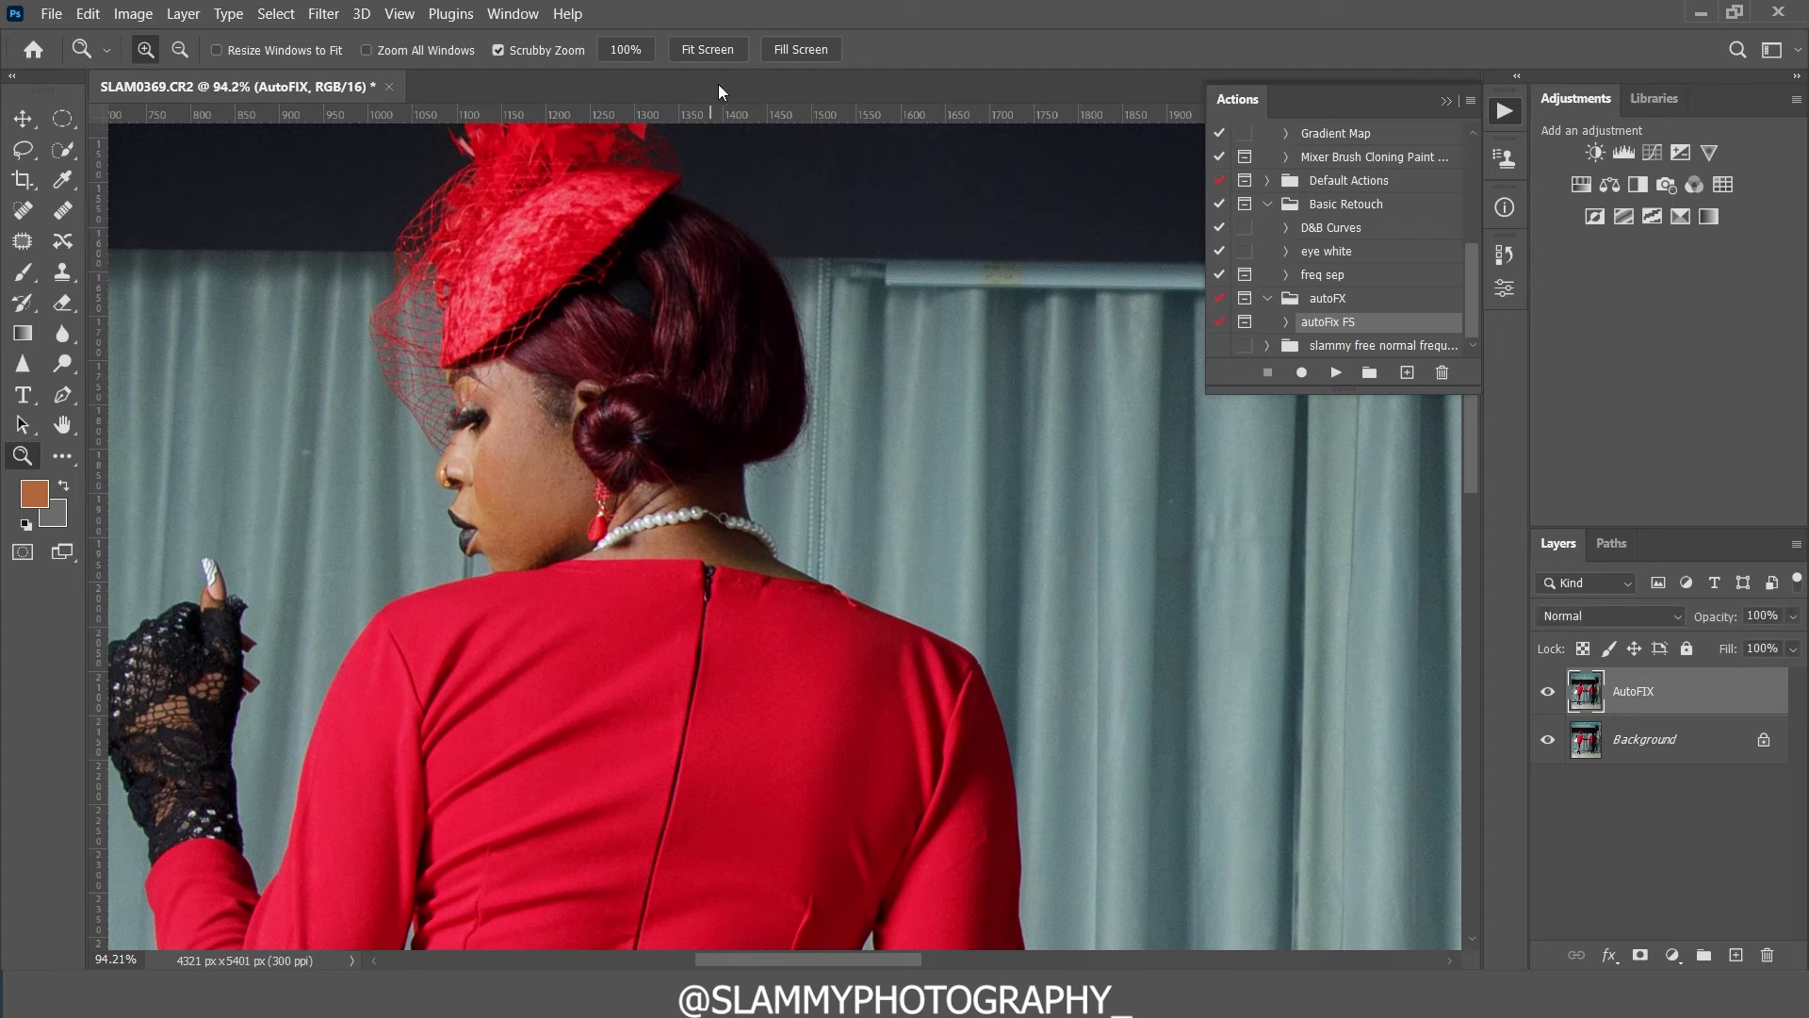
click(399, 14)
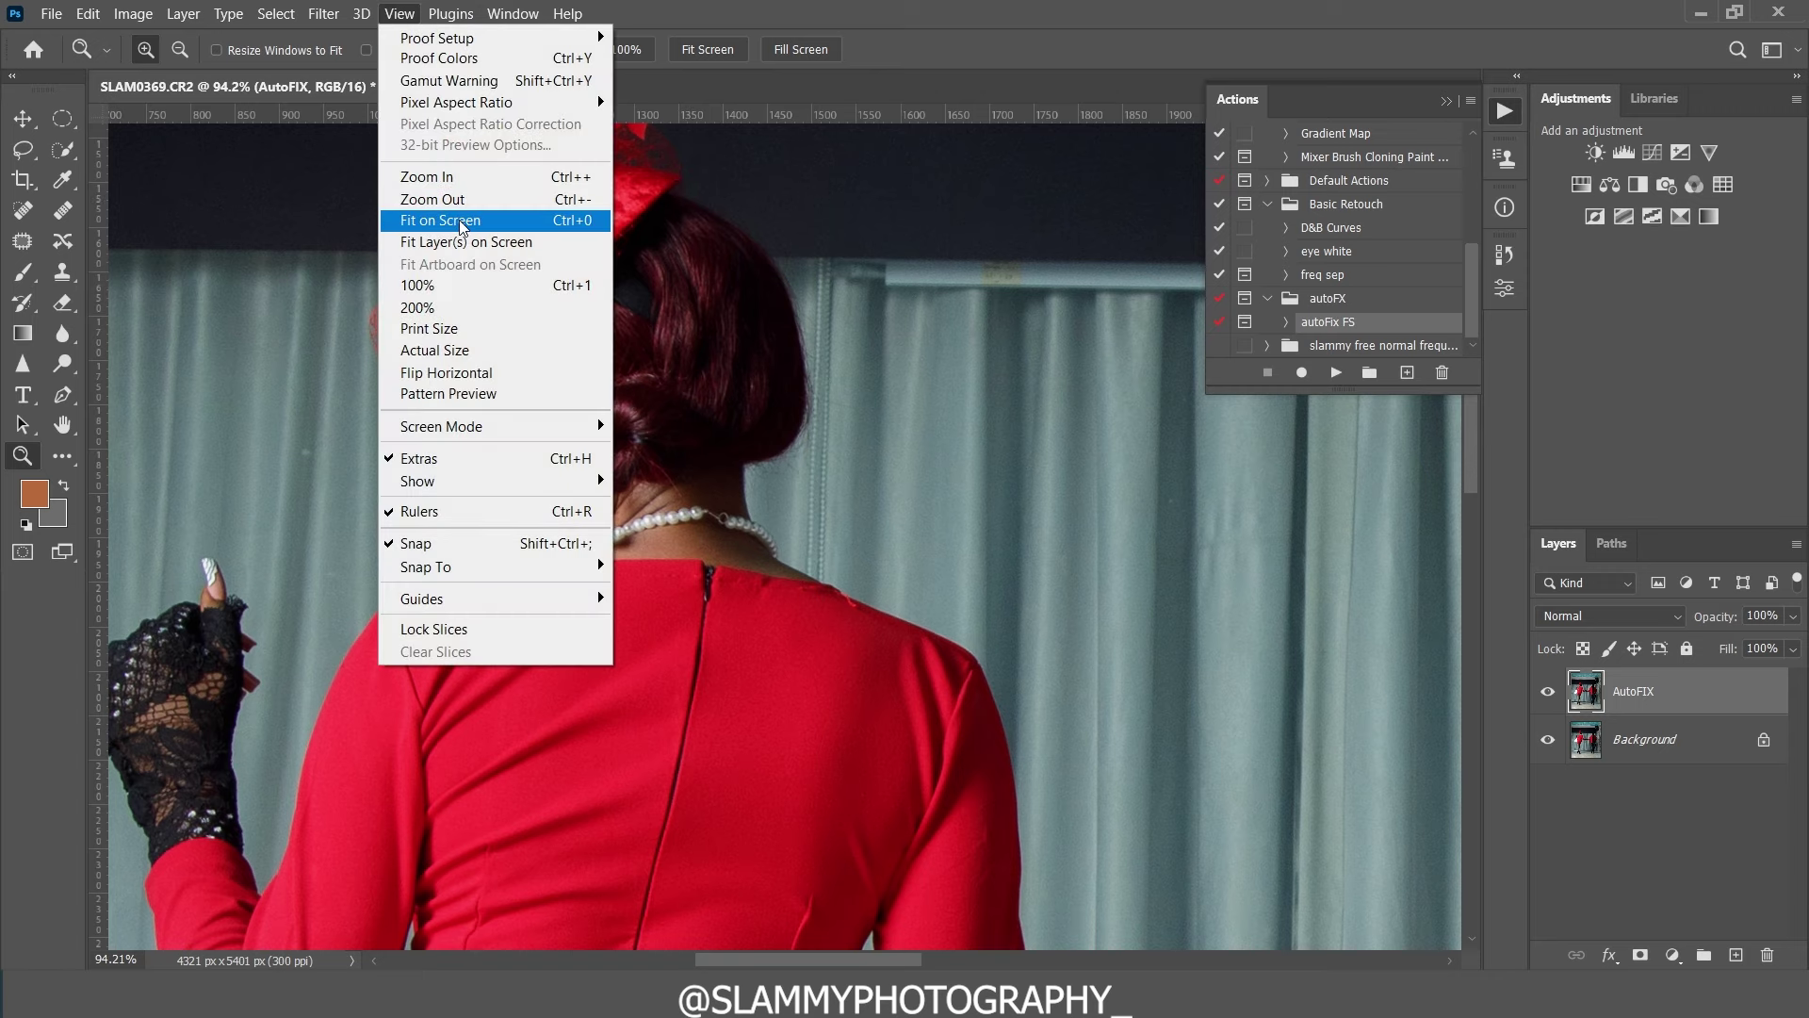
click(574, 220)
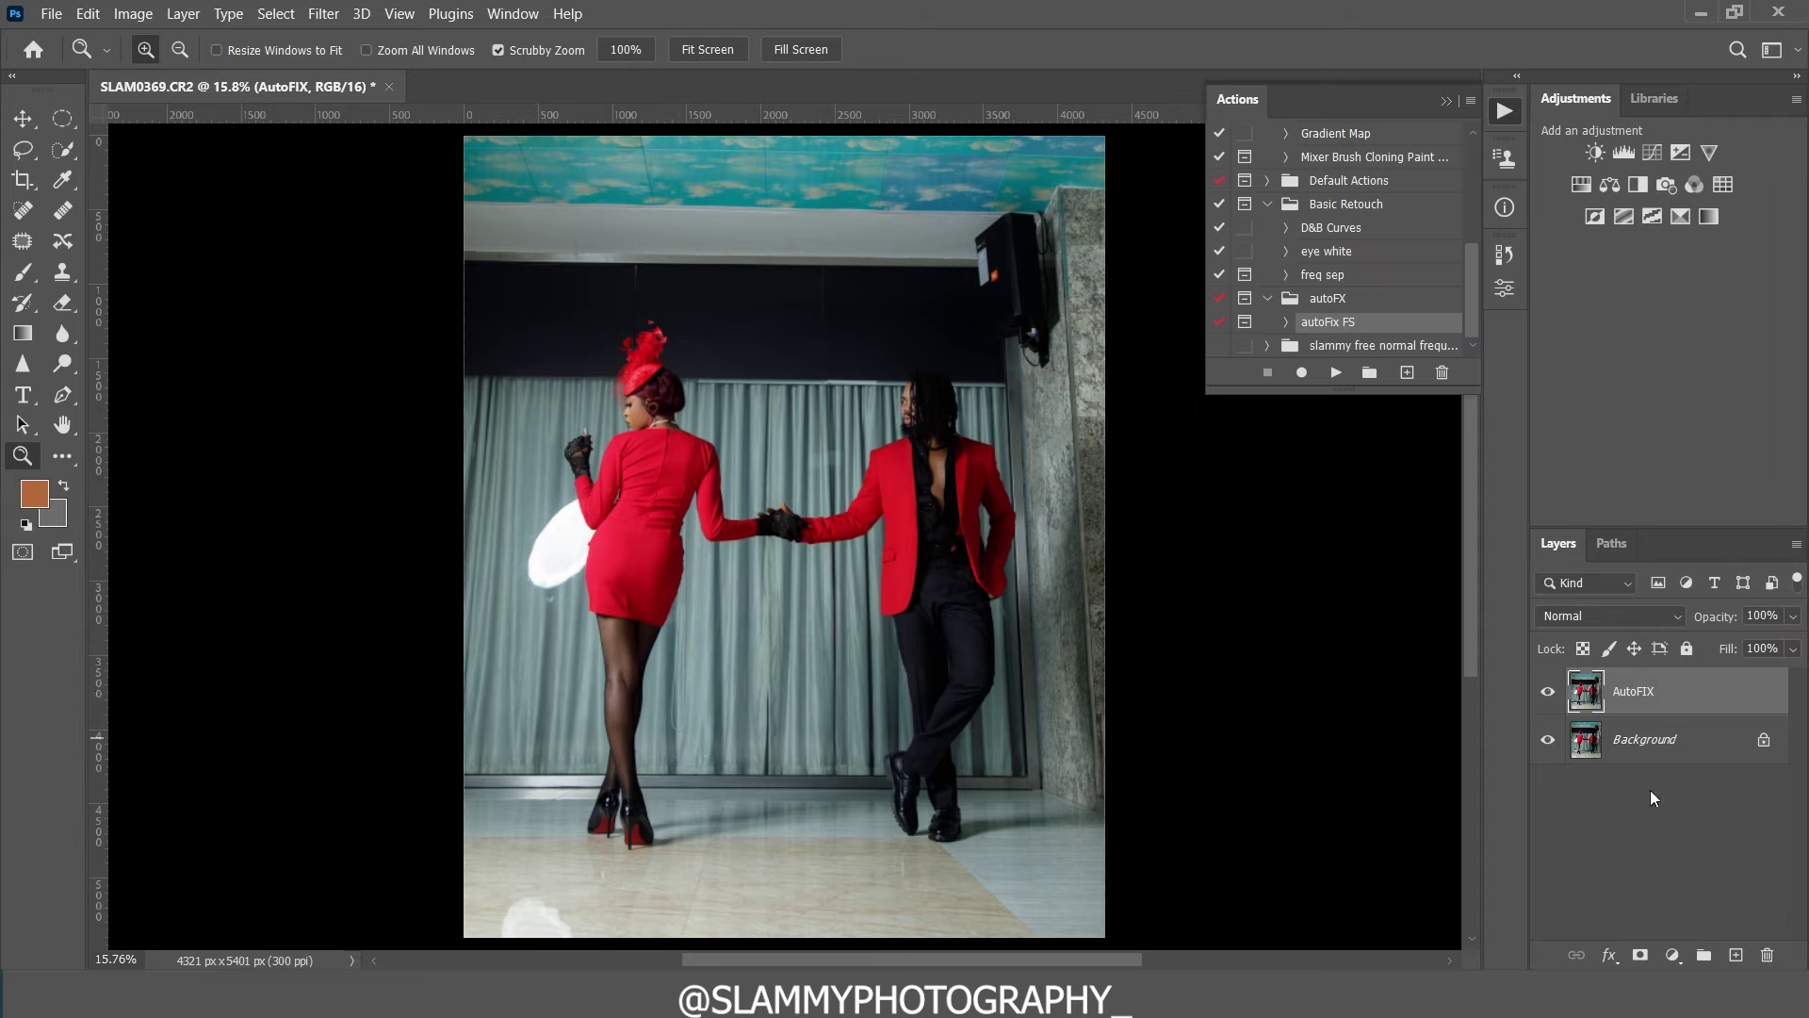
Step: Add a layer mask to the AutoFIX layer and invert it to black
click(1641, 954)
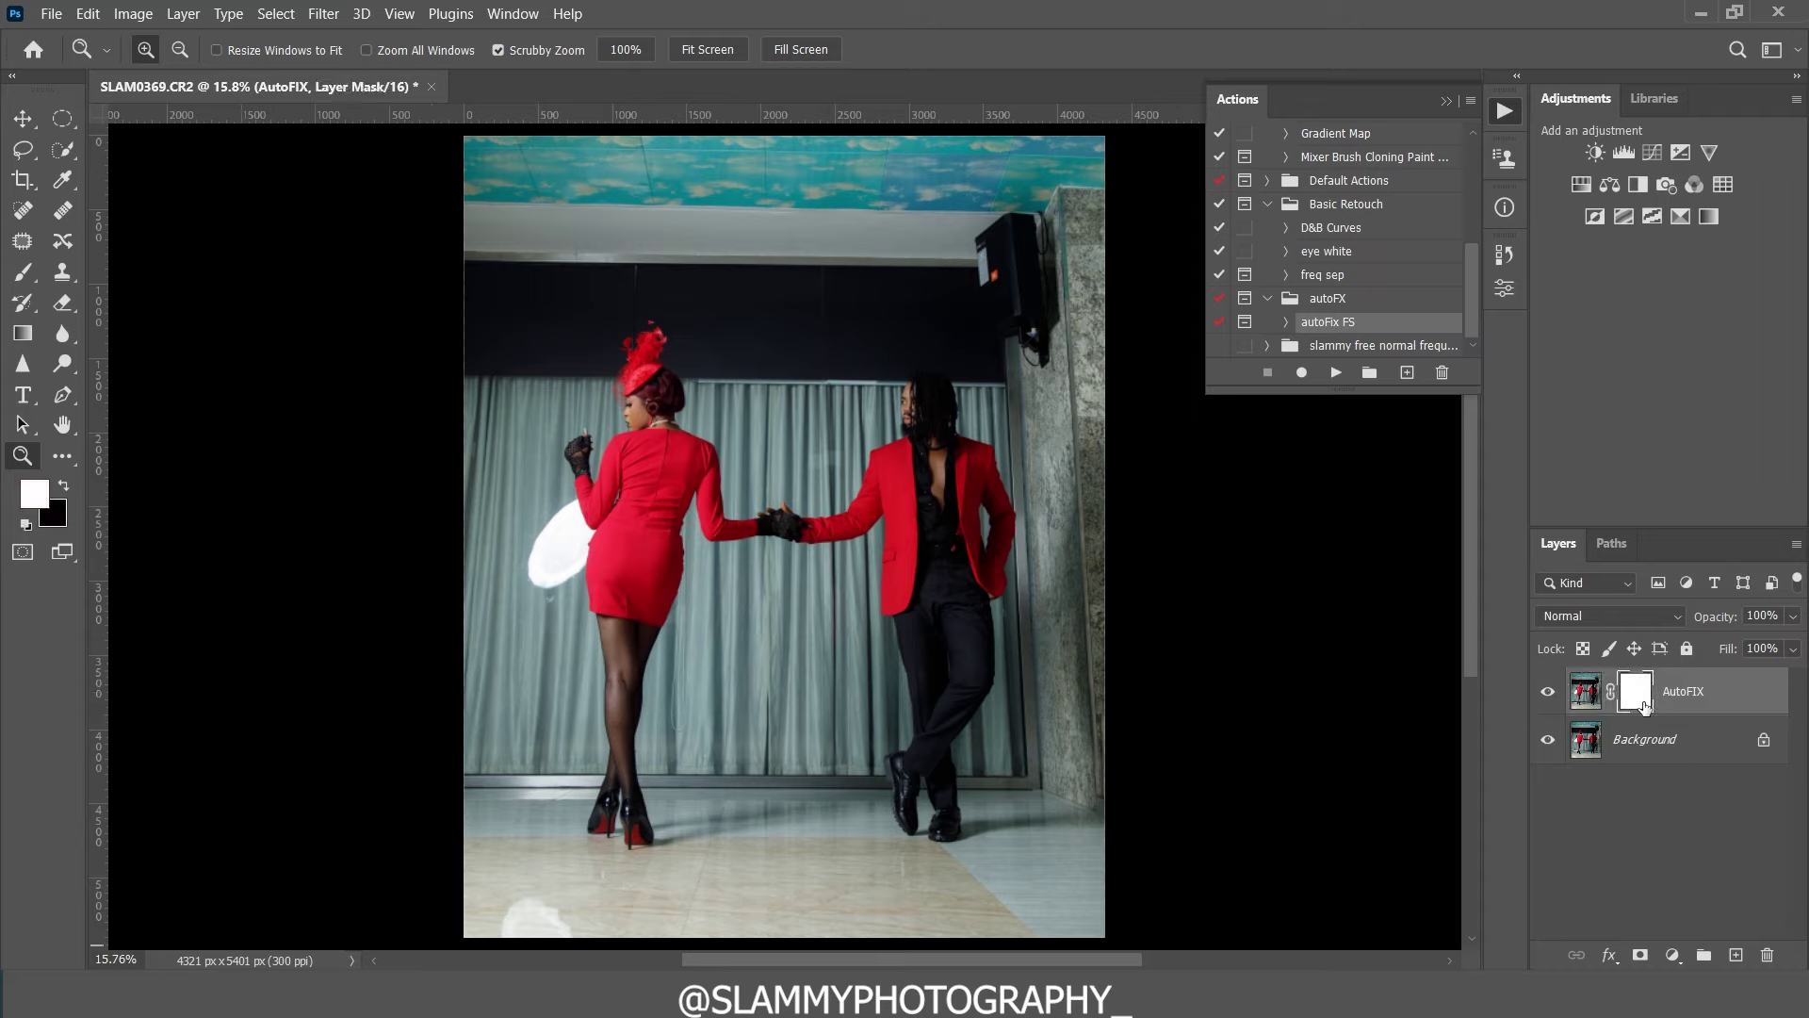
key(ctrl+i)
Step: Paint white on the AutoFIX mask over the couple's skin with a soft brush at size 250 and 37% flow
drag(772, 566, 833, 559)
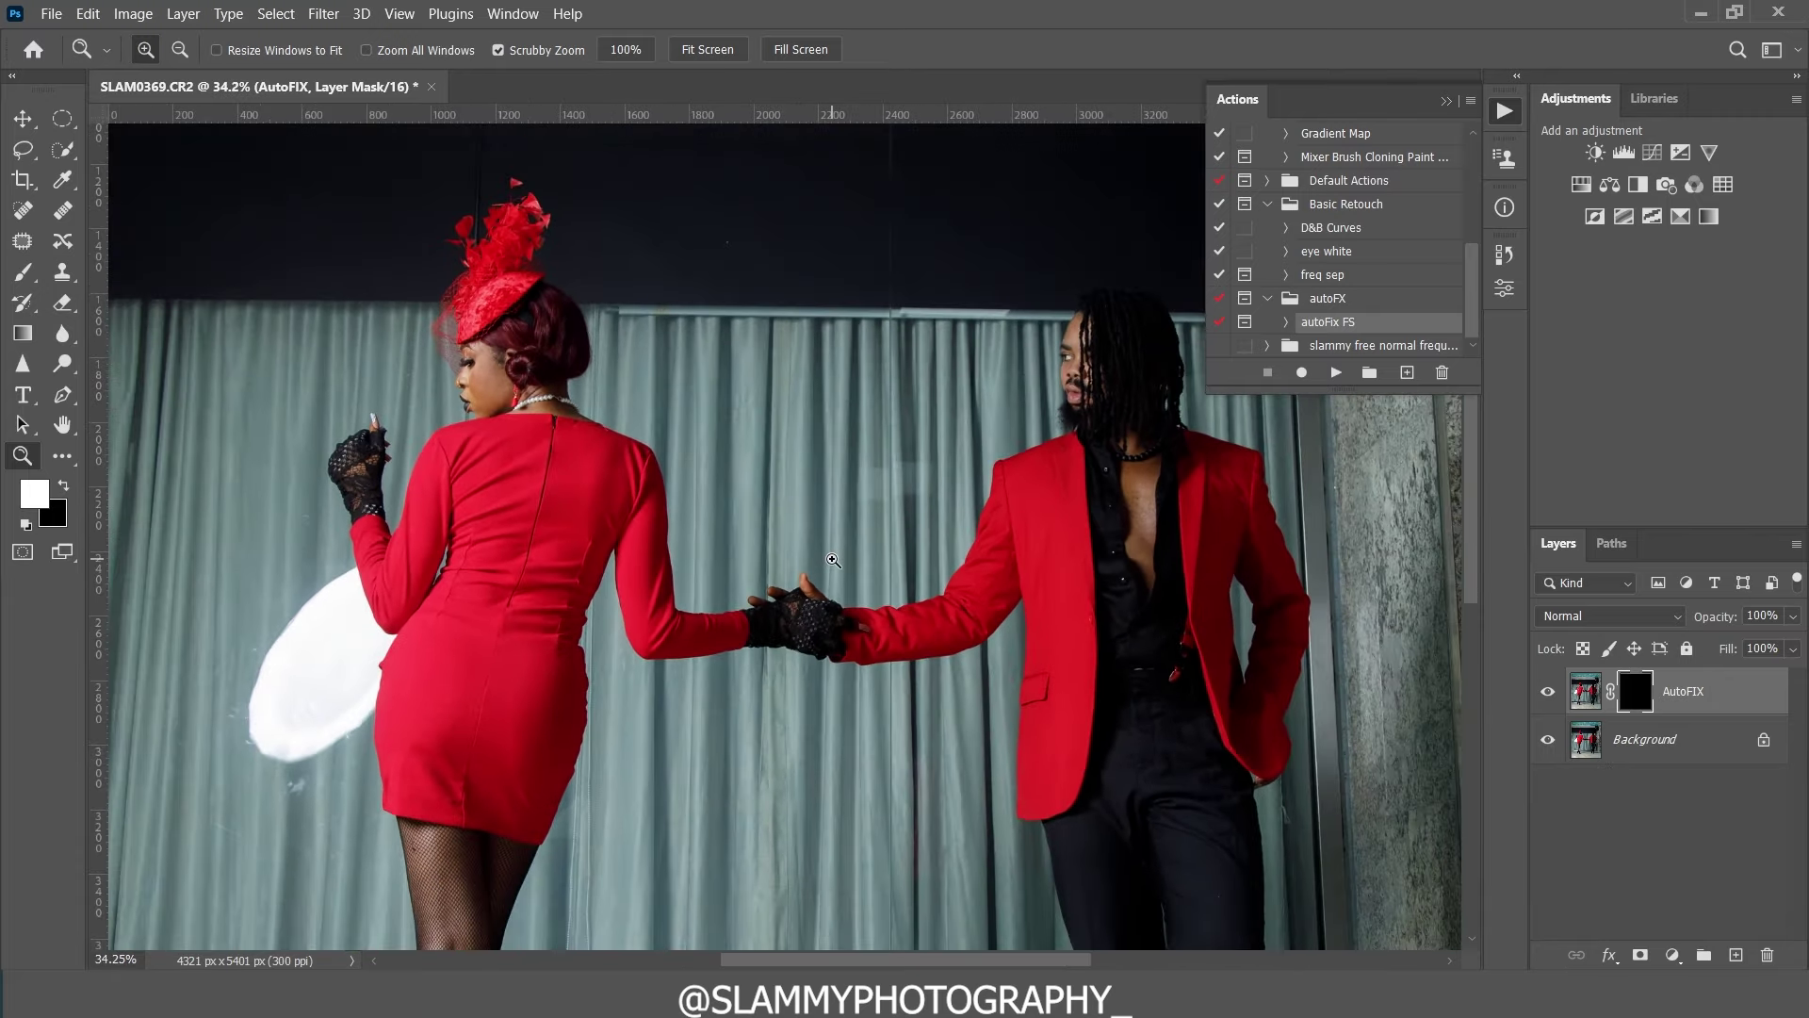
click(31, 274)
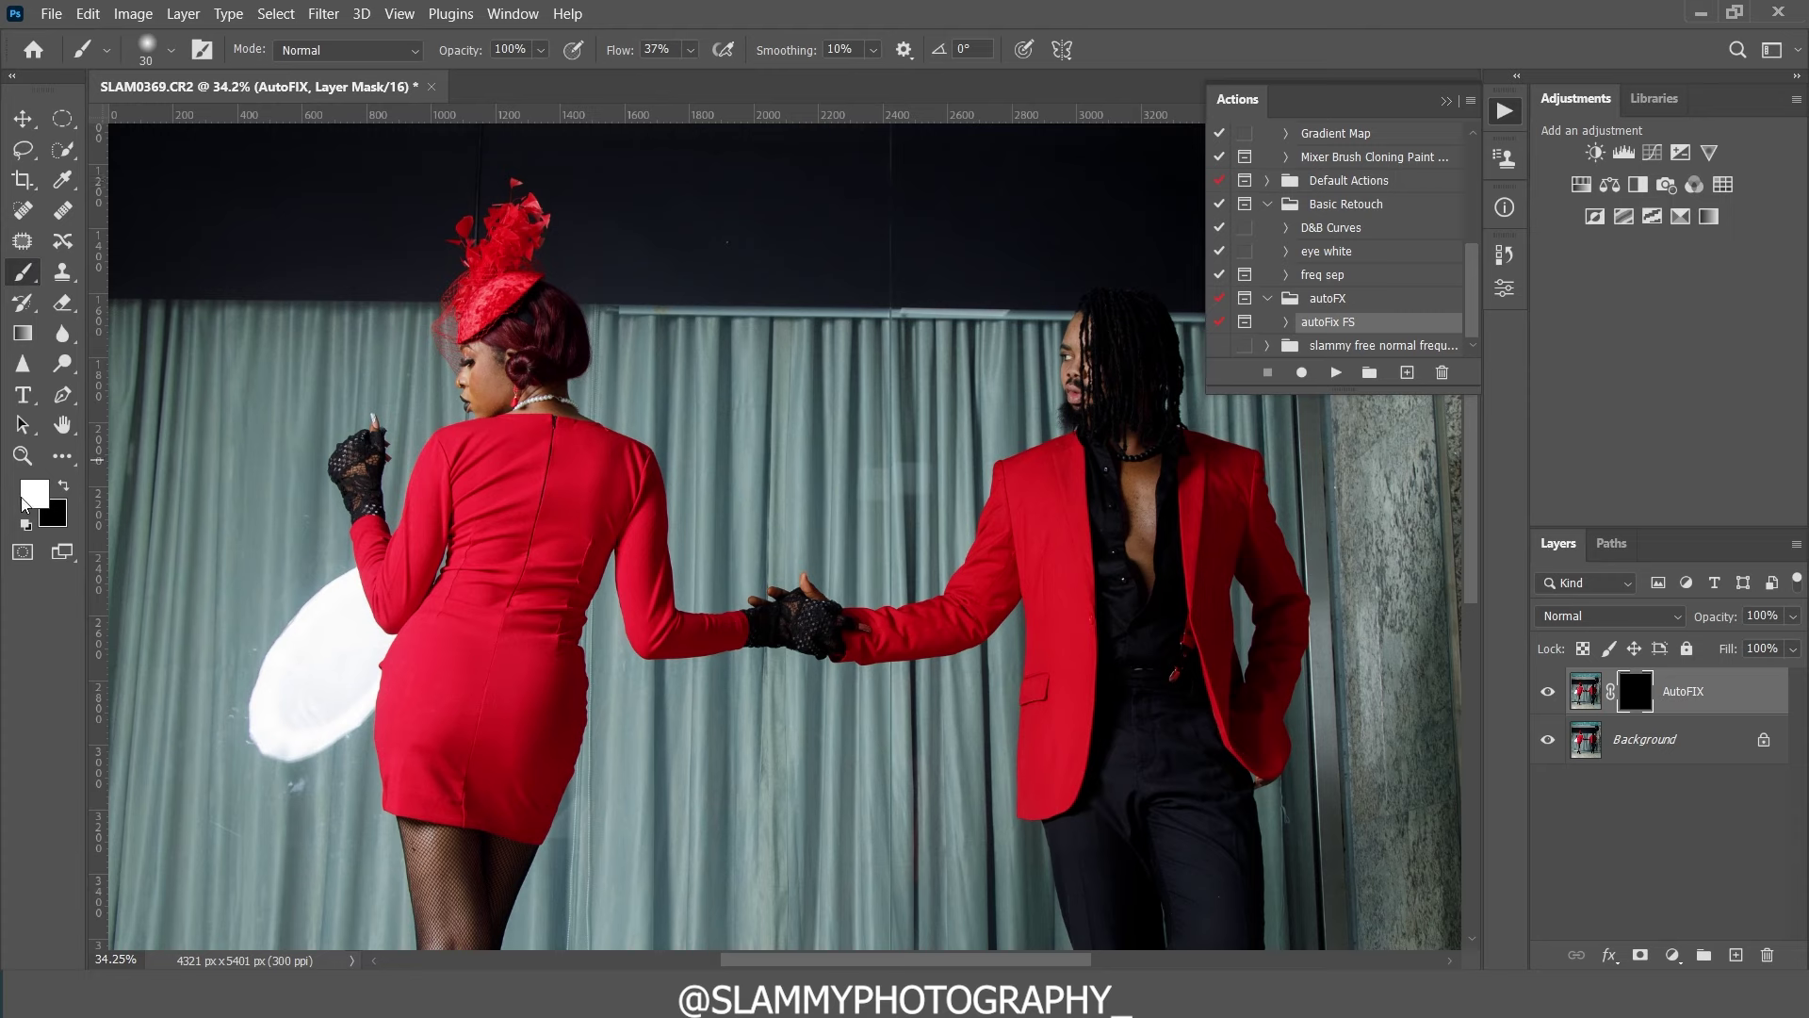
key(bracketright)
key(bracketright)
key(bracketright)
key(bracketright)
key(bracketright)
key(bracketright)
key(bracketright)
key(bracketright)
key(bracketright)
key(bracketright)
key(bracketright)
key(bracketright)
key(bracketright)
click(171, 52)
double_click(167, 369)
drag(491, 370, 544, 386)
drag(1089, 380, 1119, 420)
drag(637, 787, 611, 368)
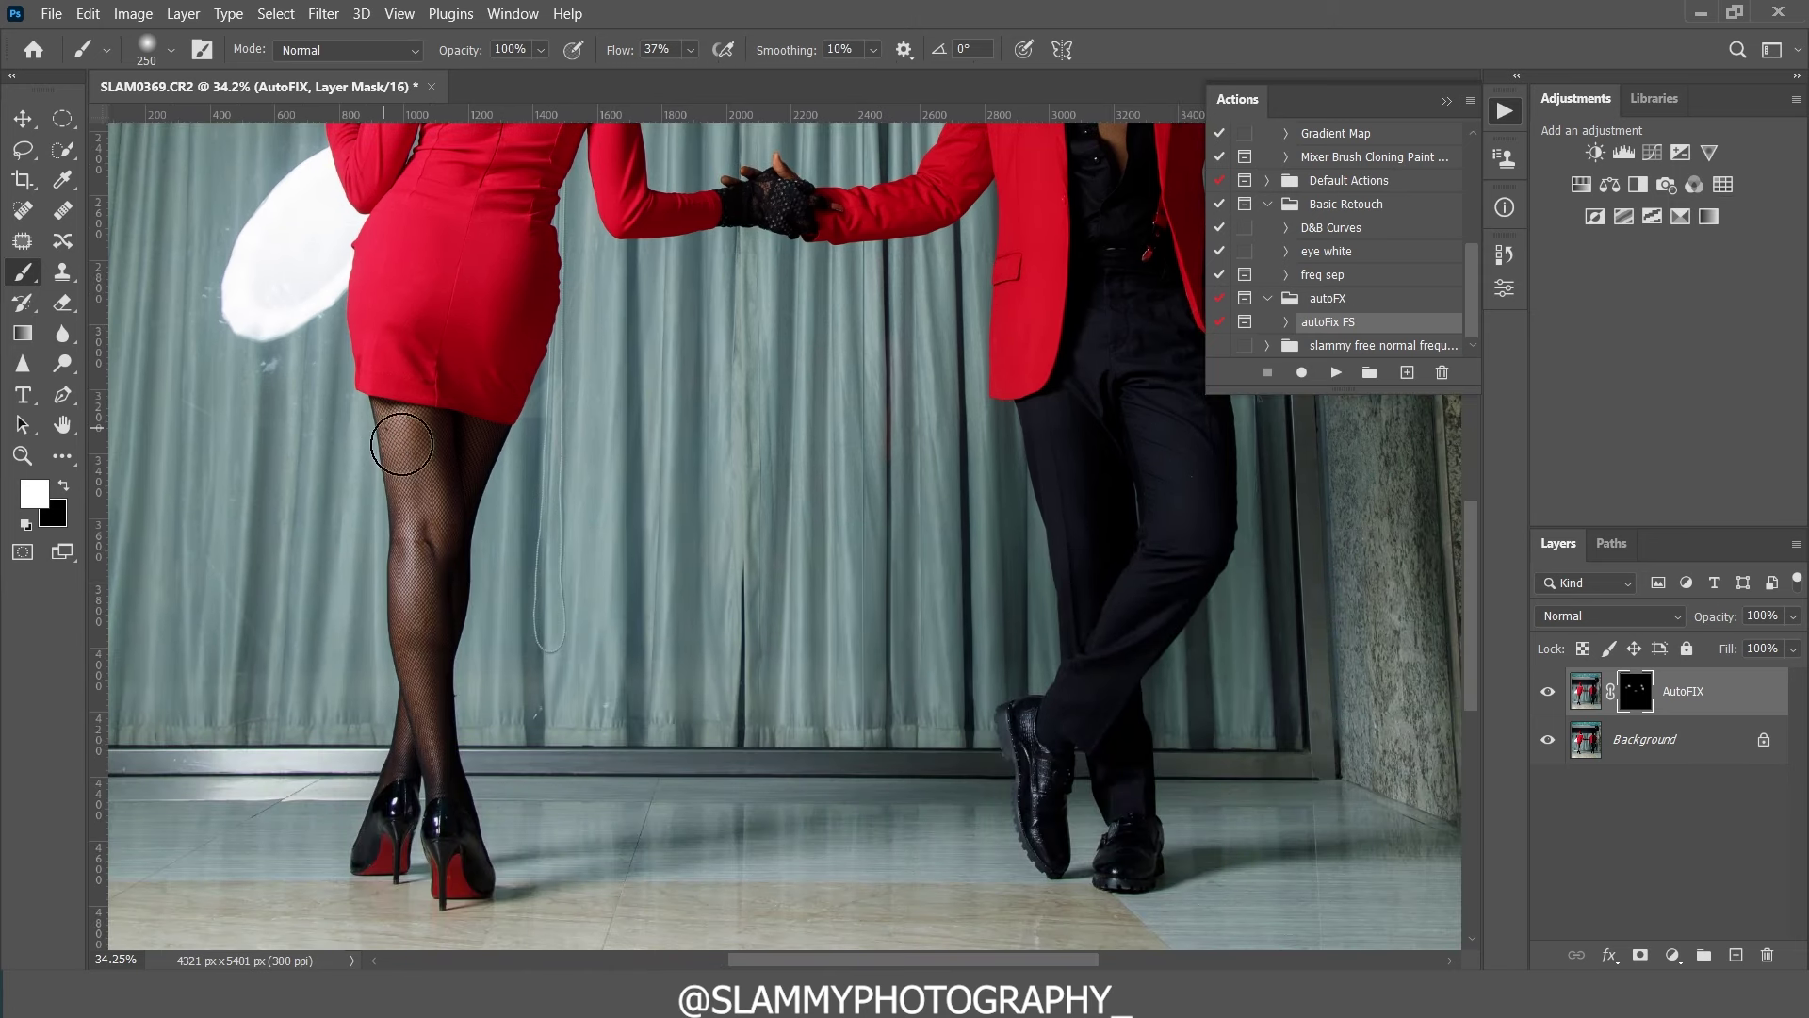
click(400, 13)
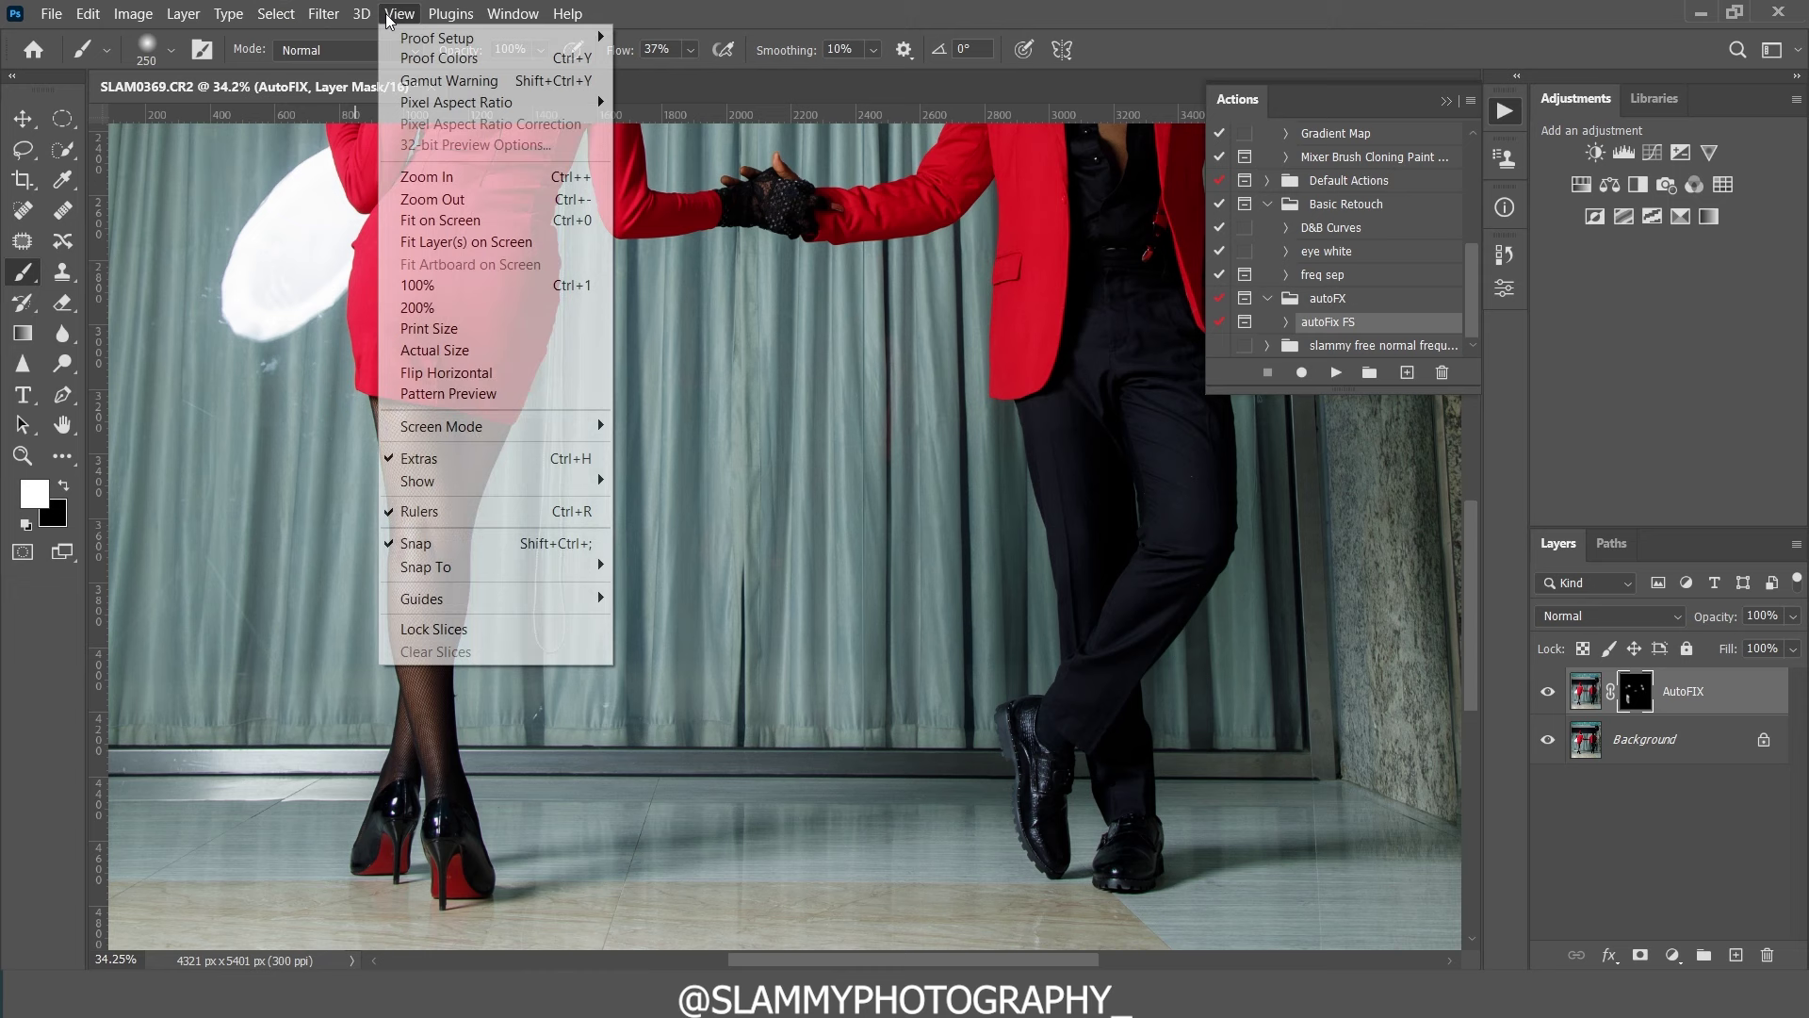
click(499, 230)
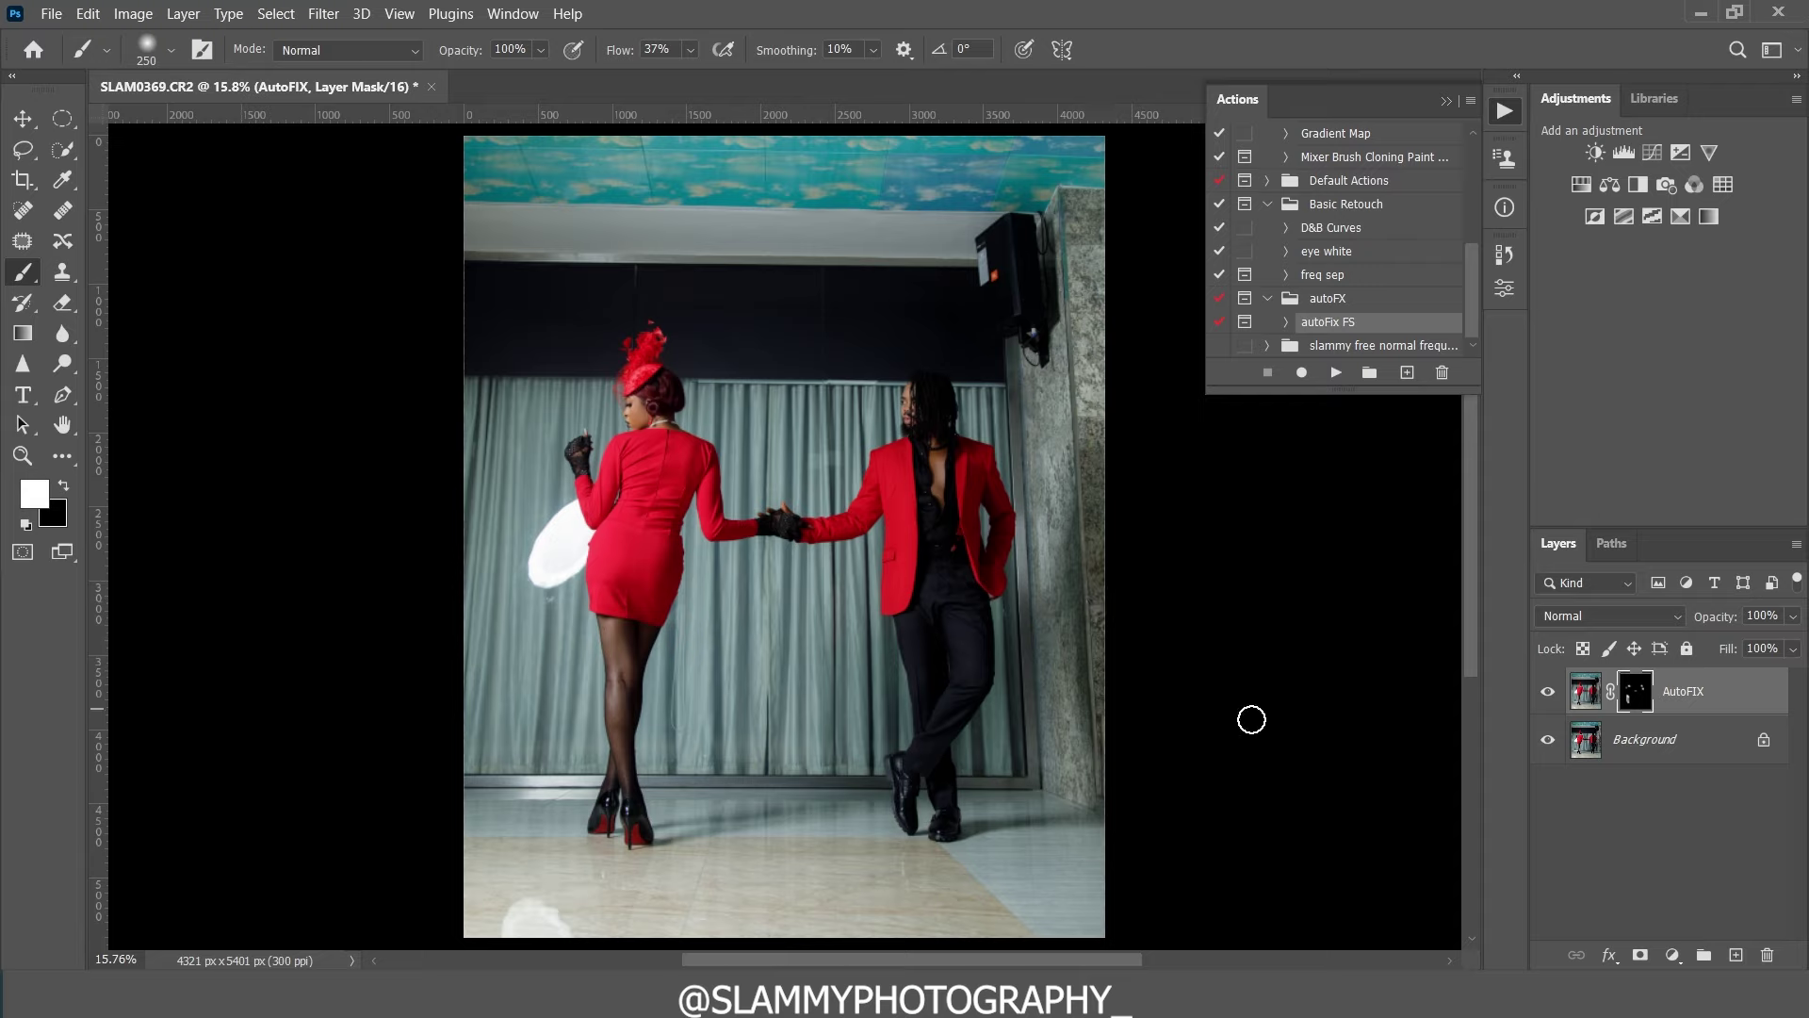
Step: Compare the photo with and without the masked AutoFIX layer and check the available adjustment layer types
click(1538, 693)
click(1665, 956)
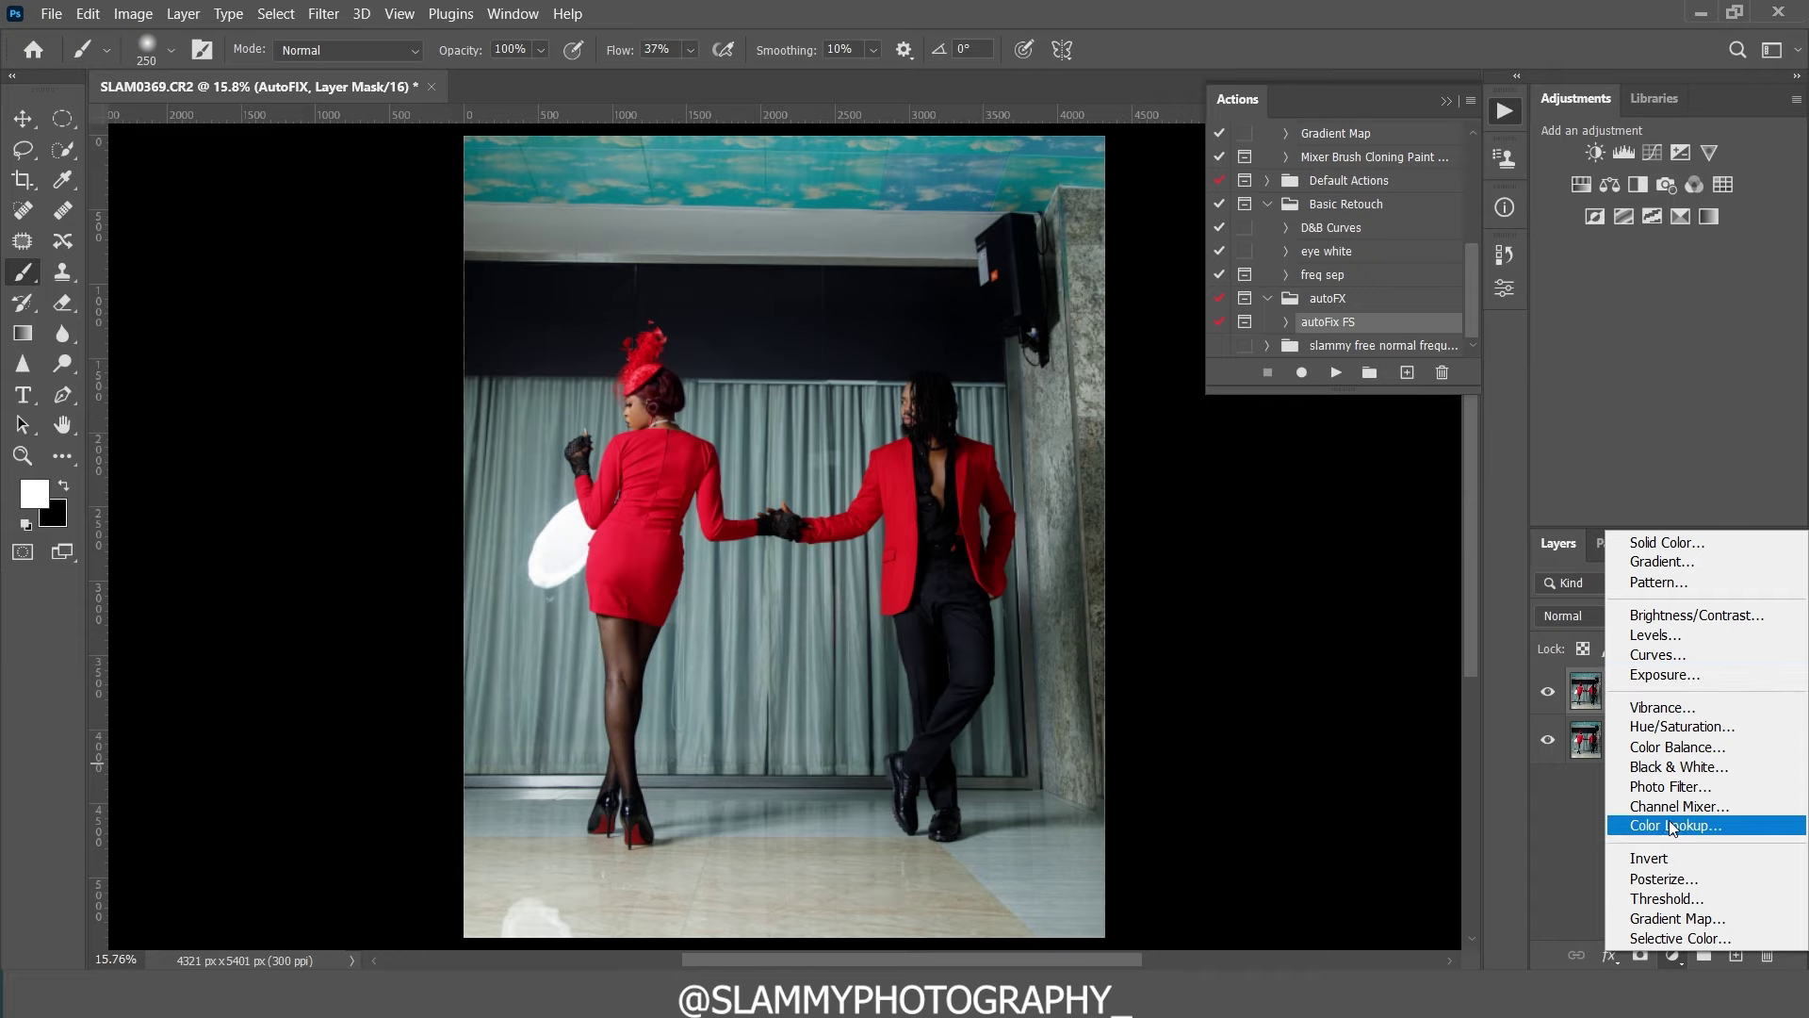
click(1672, 956)
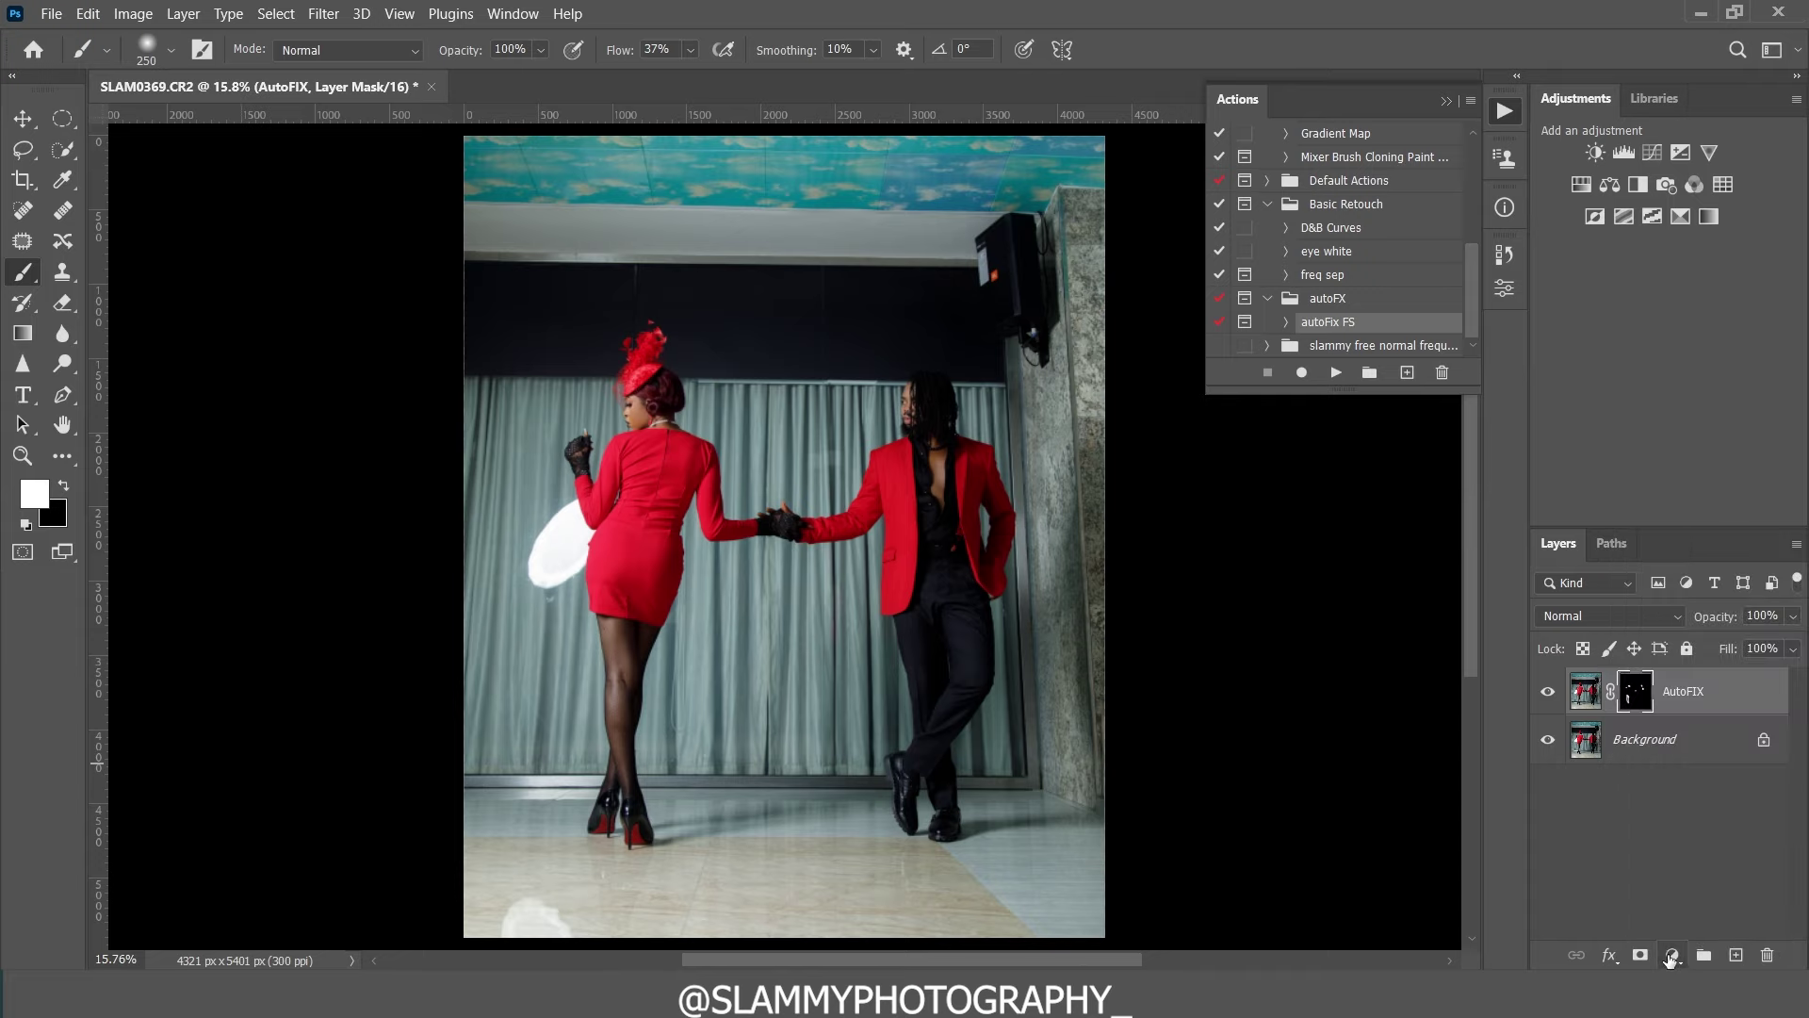
Step: Add a Channel Mixer adjustment layer and set its Green output channel to Green 0% and Blue +100%
click(1667, 954)
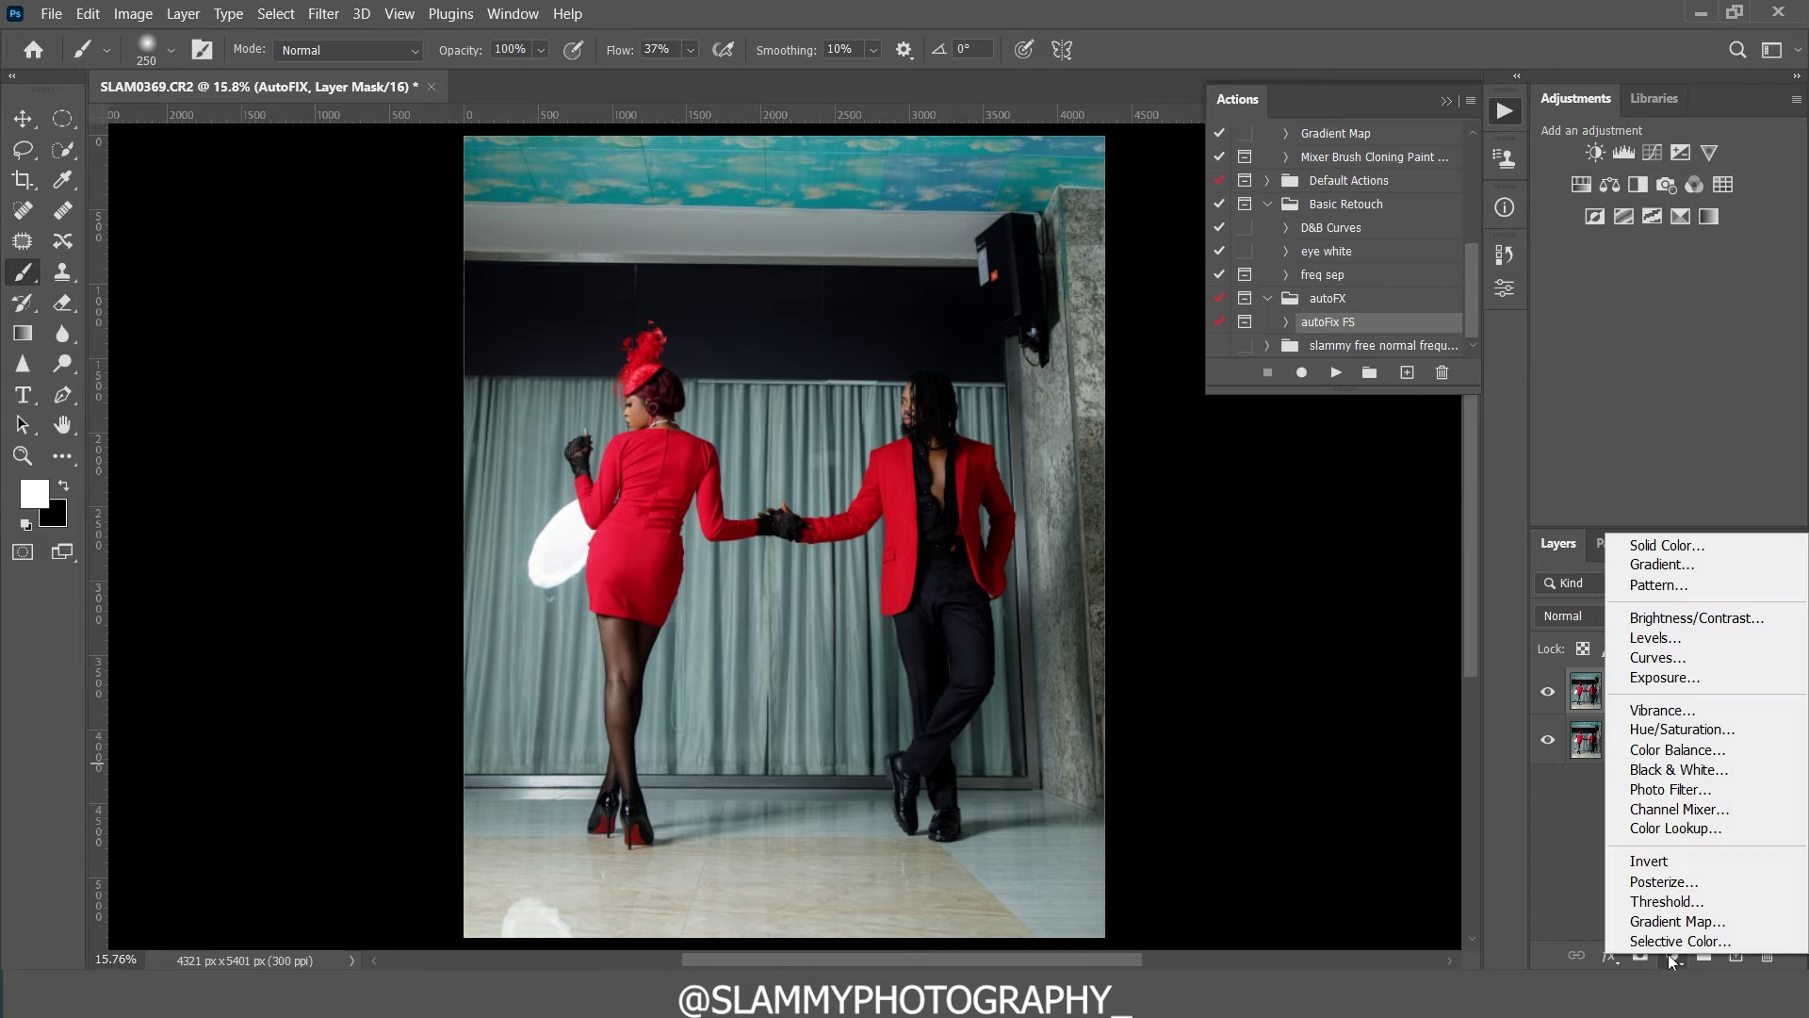
click(1682, 808)
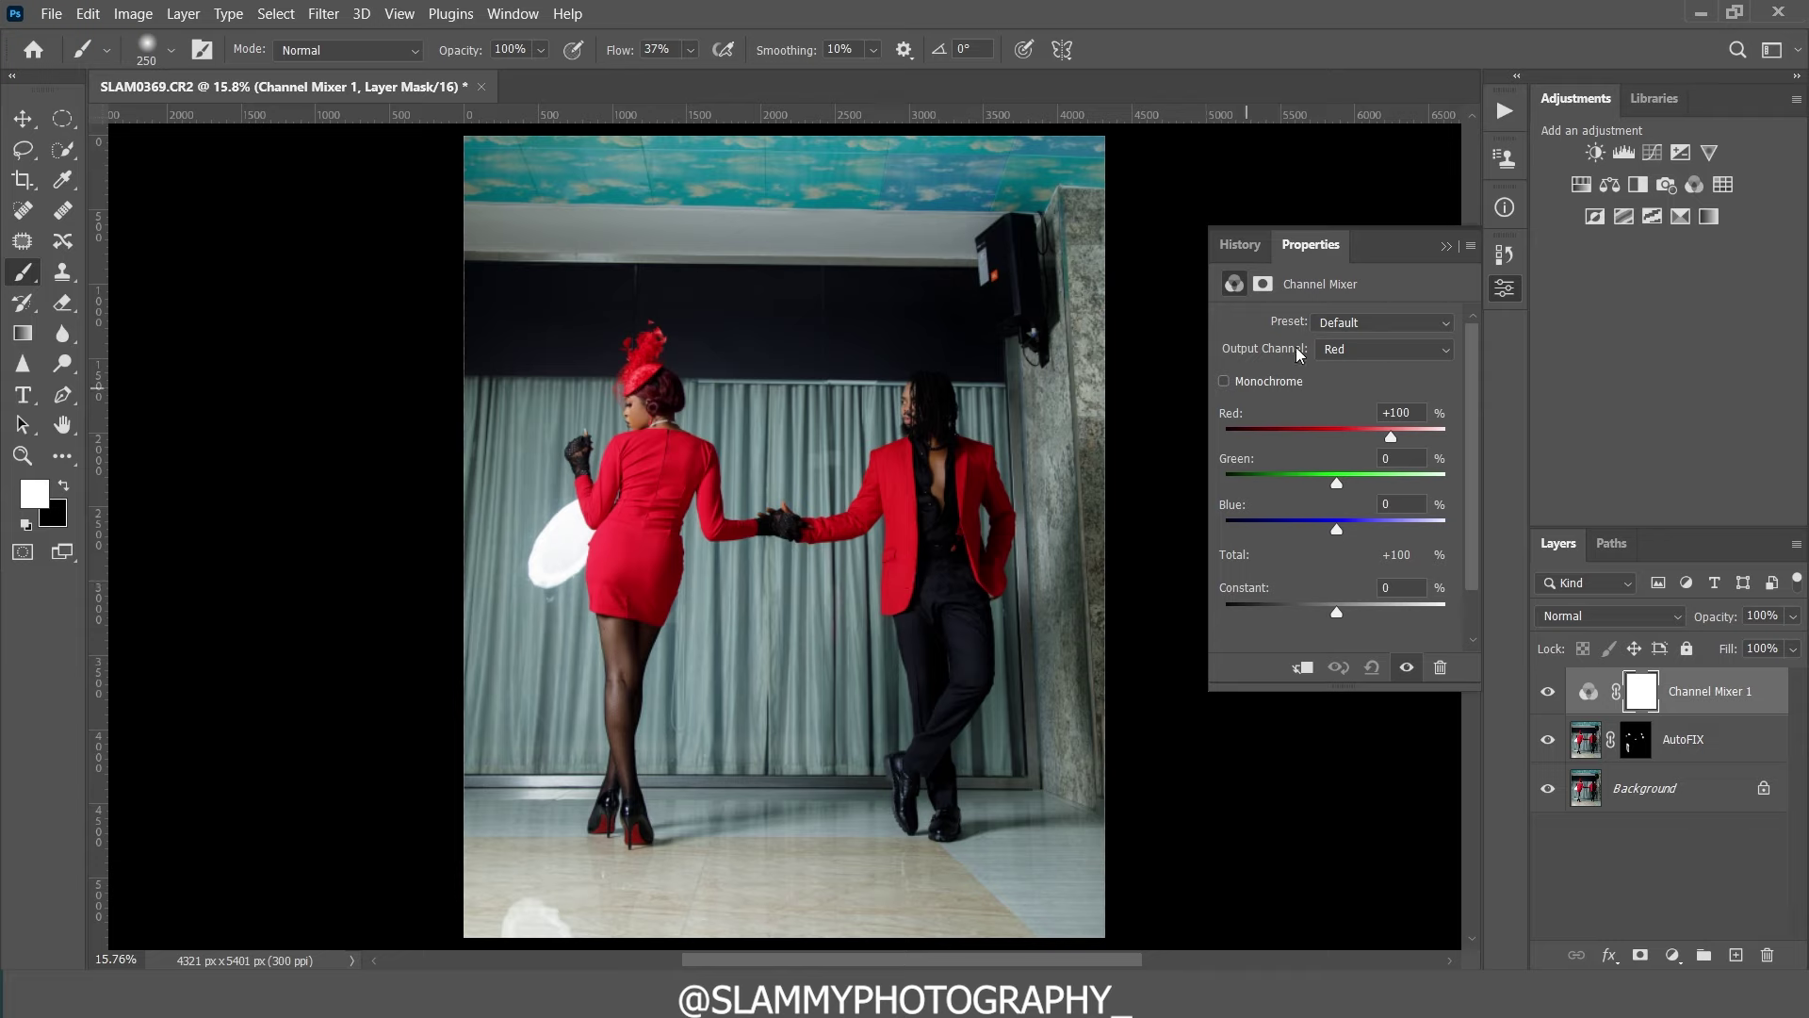
click(1360, 356)
click(1347, 375)
drag(1421, 457, 1377, 459)
text(00)
key(Tab)
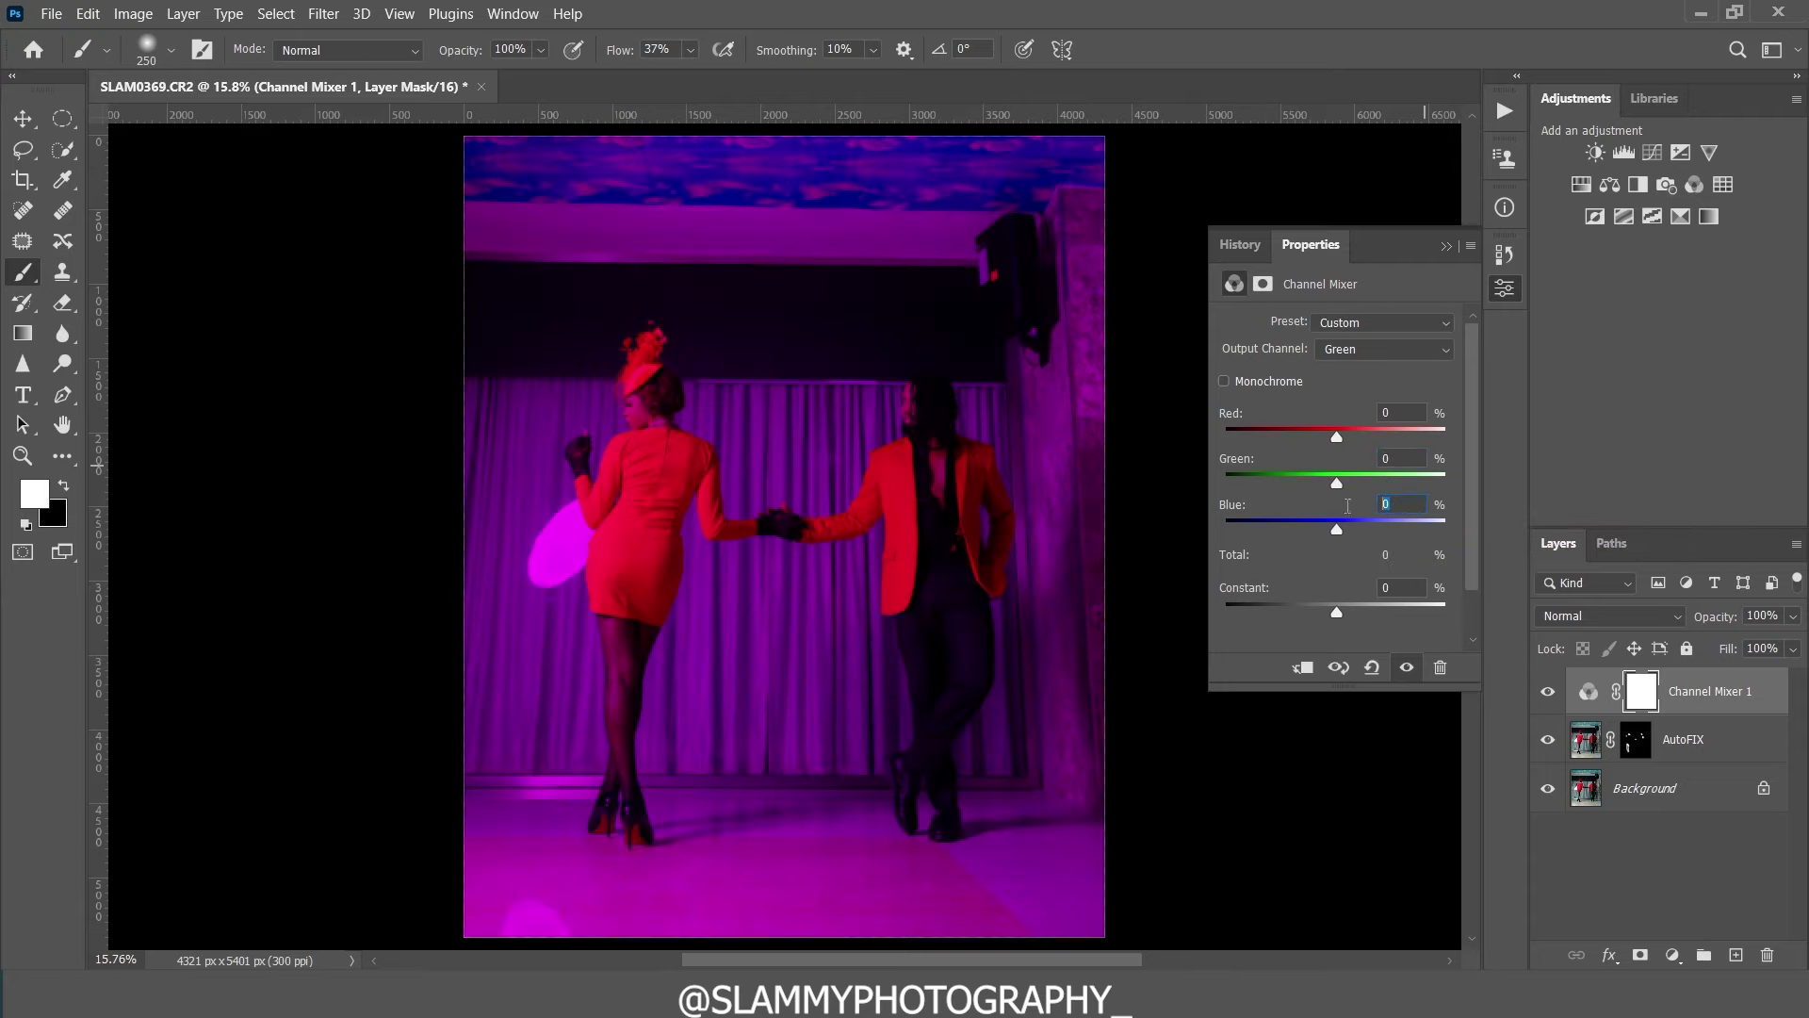
text(100)
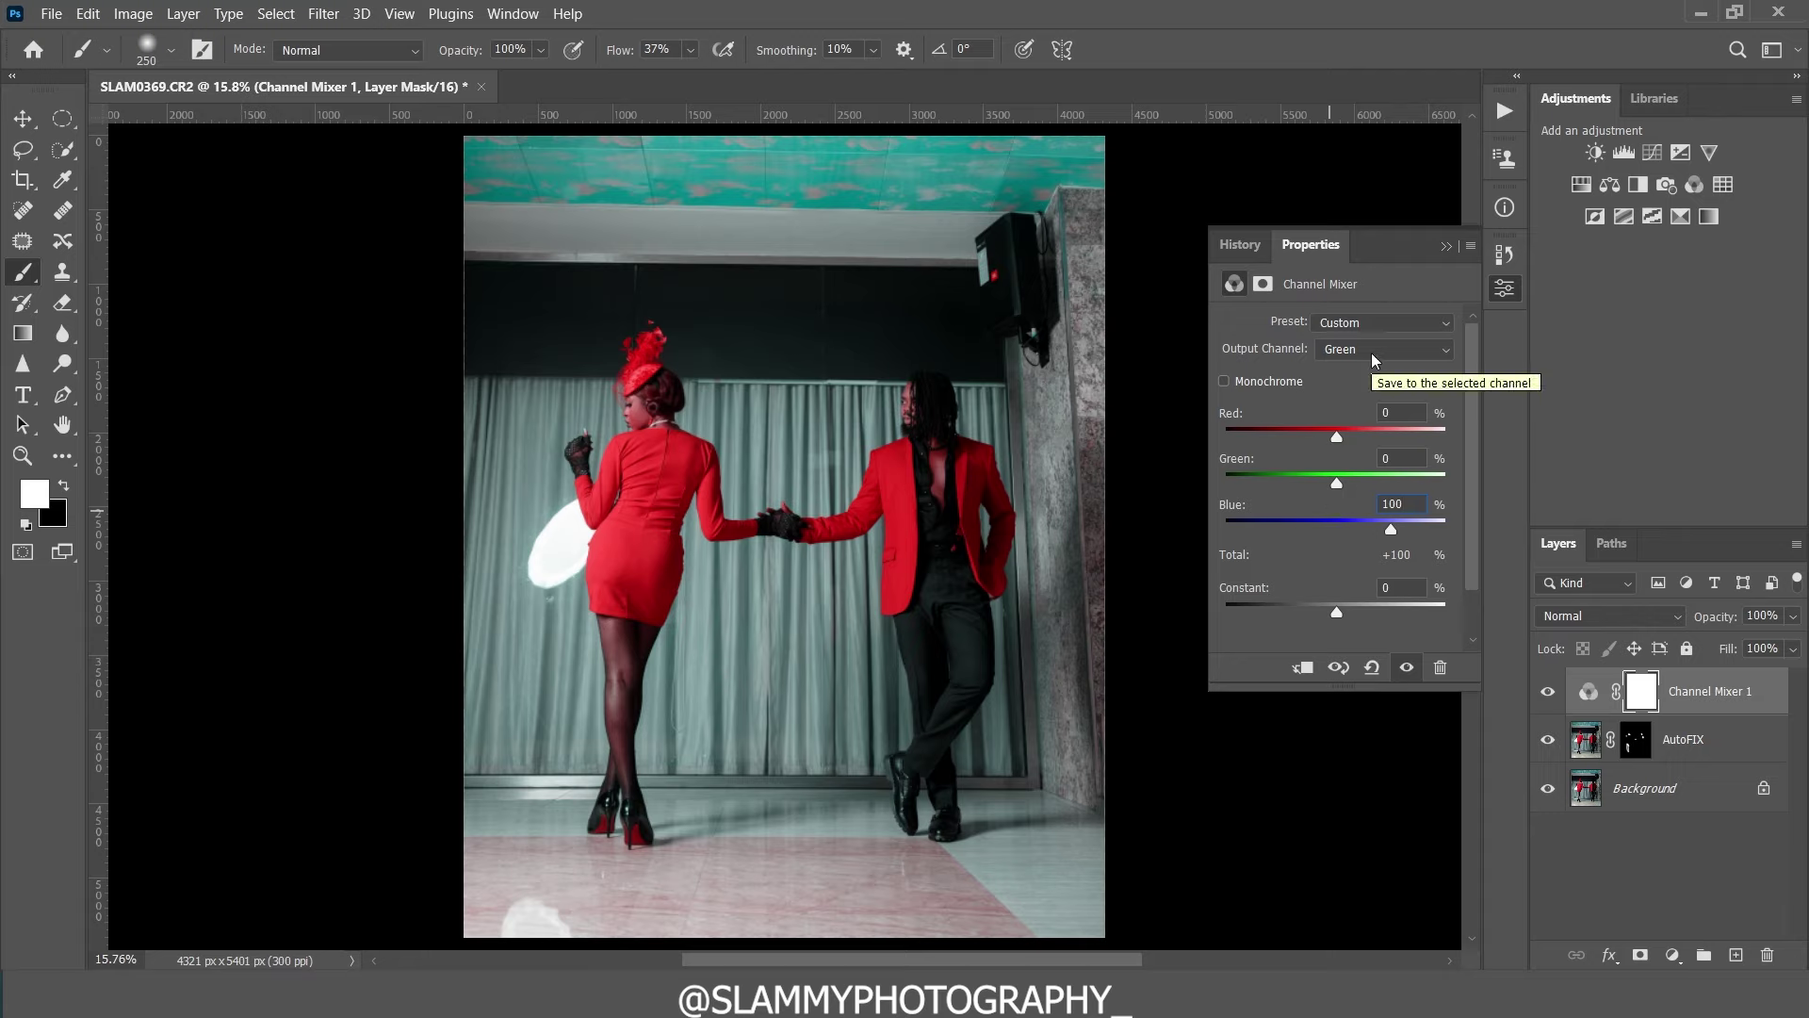
Step: Compare the photo with the Channel Mixer layer hidden and shown
click(1546, 694)
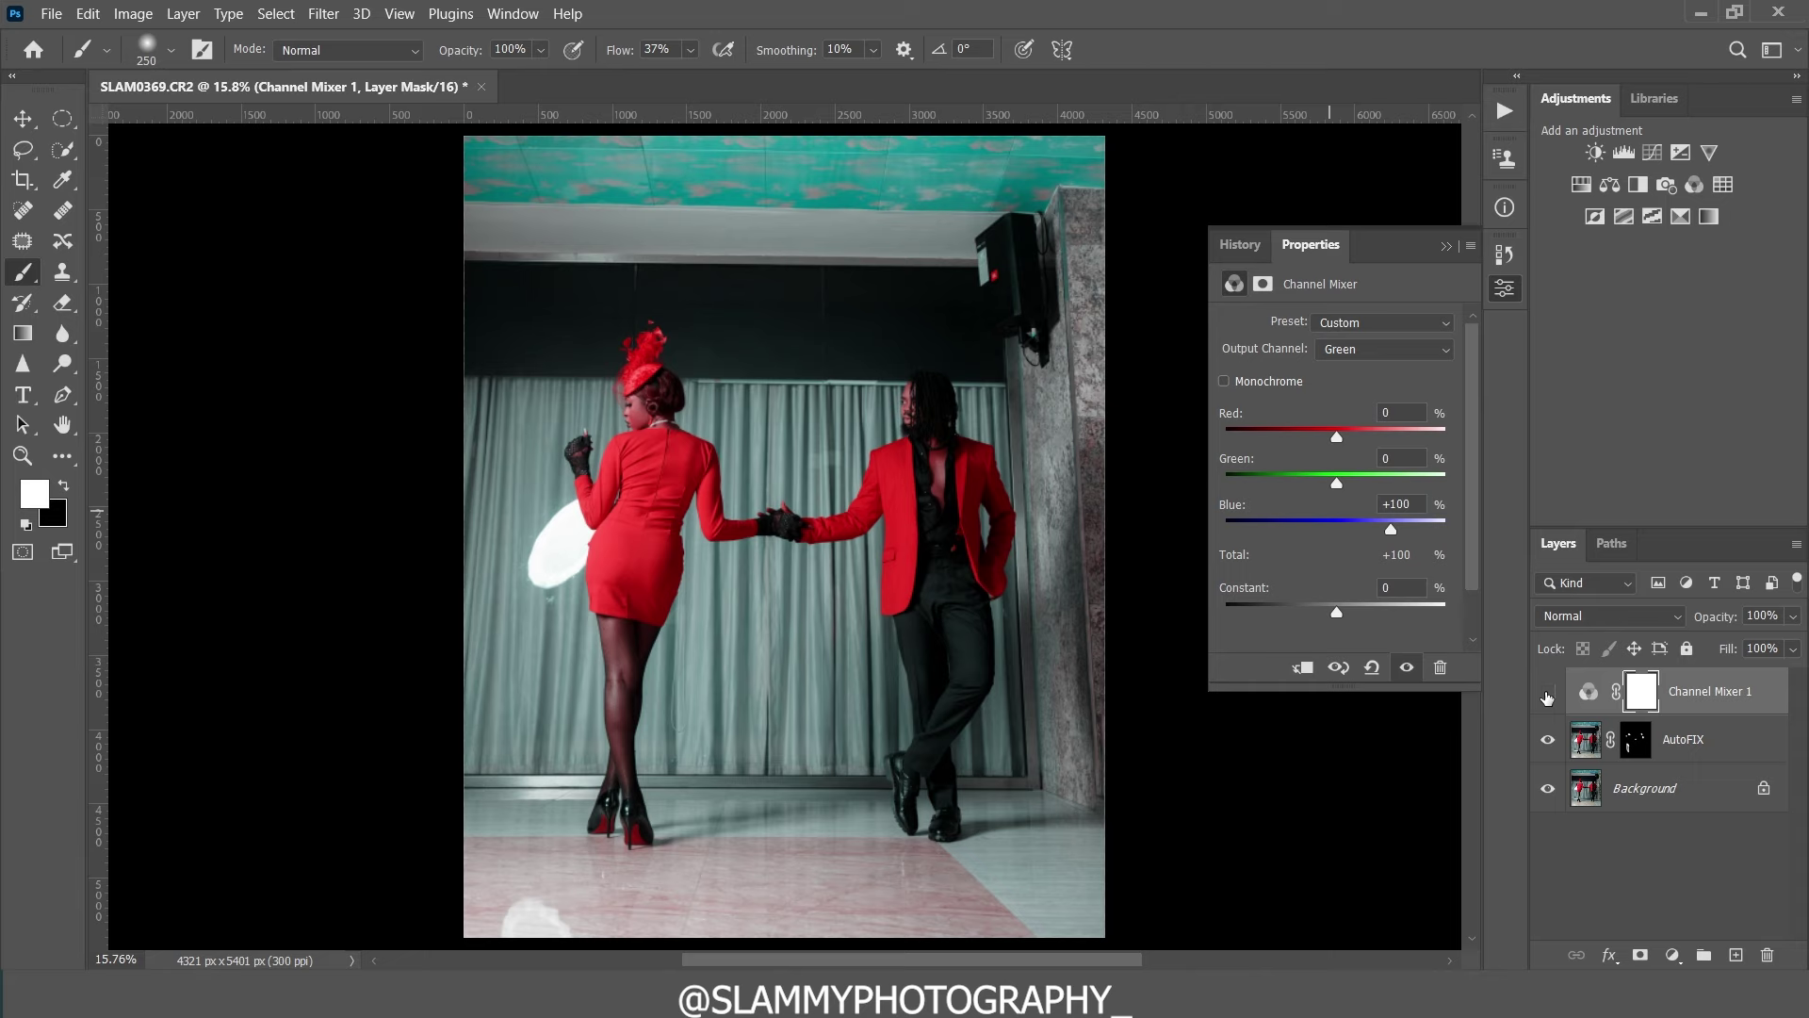
click(1546, 693)
click(1546, 695)
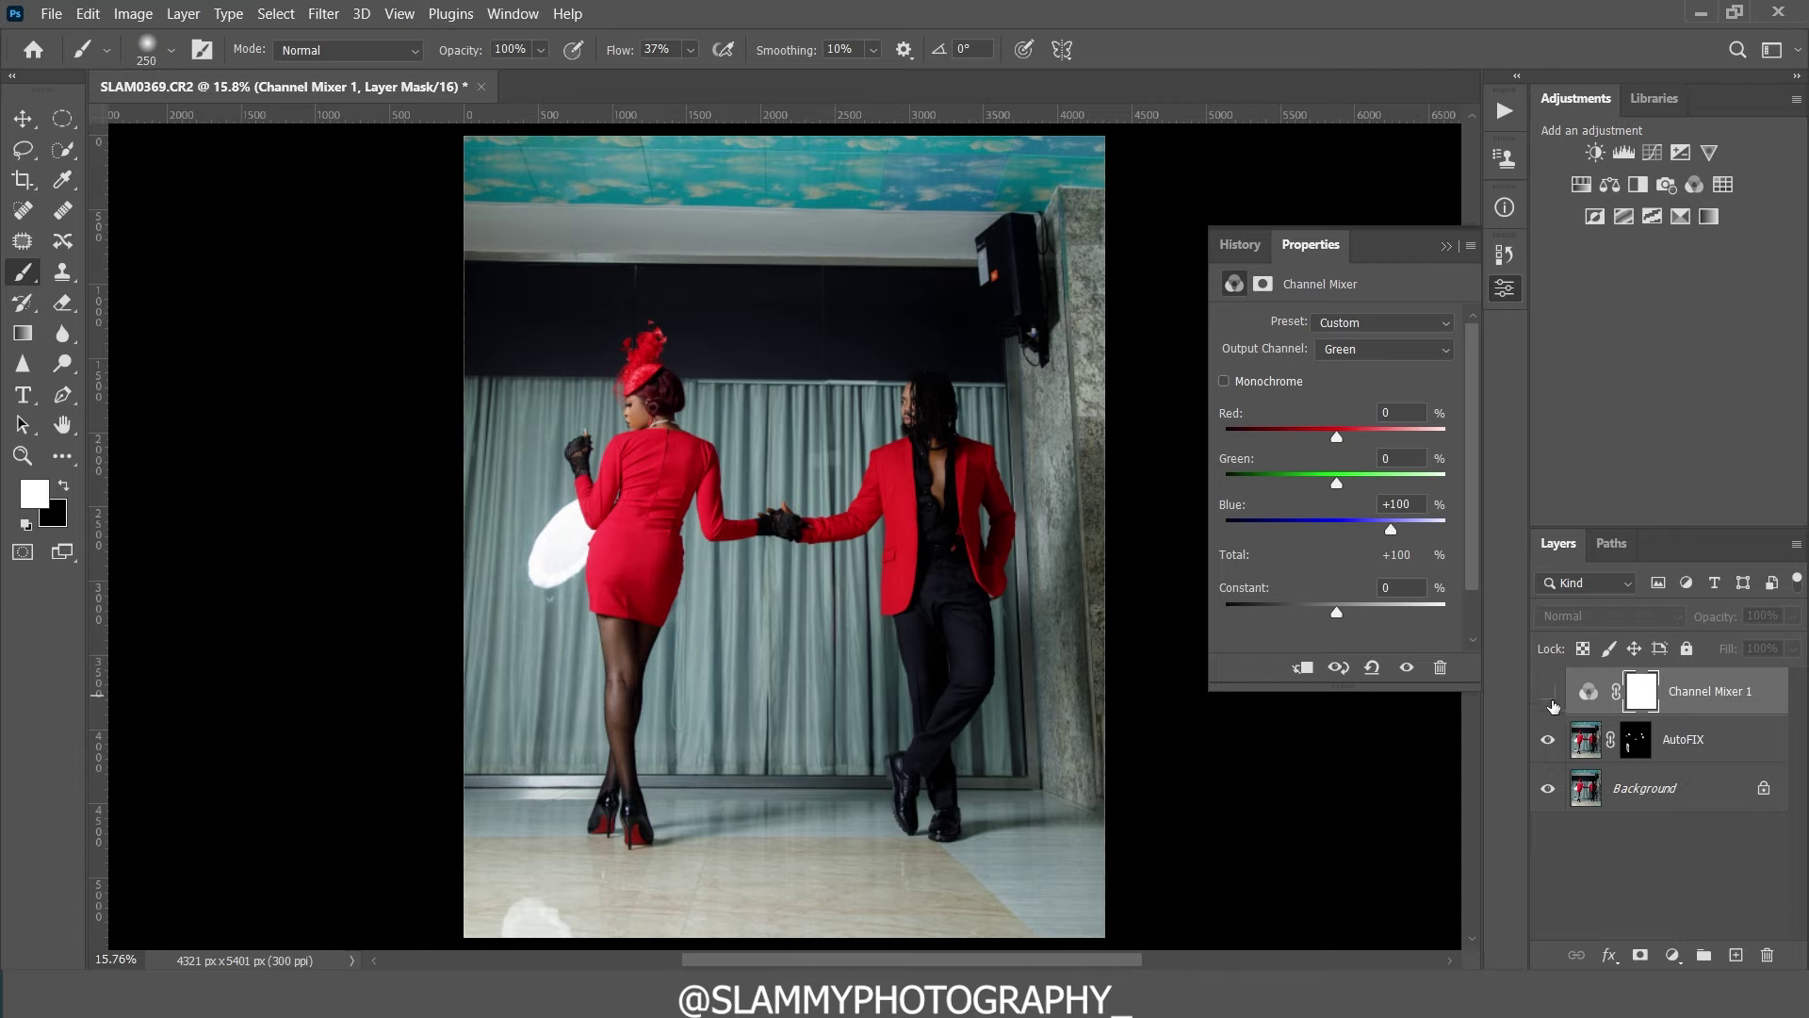
click(1549, 697)
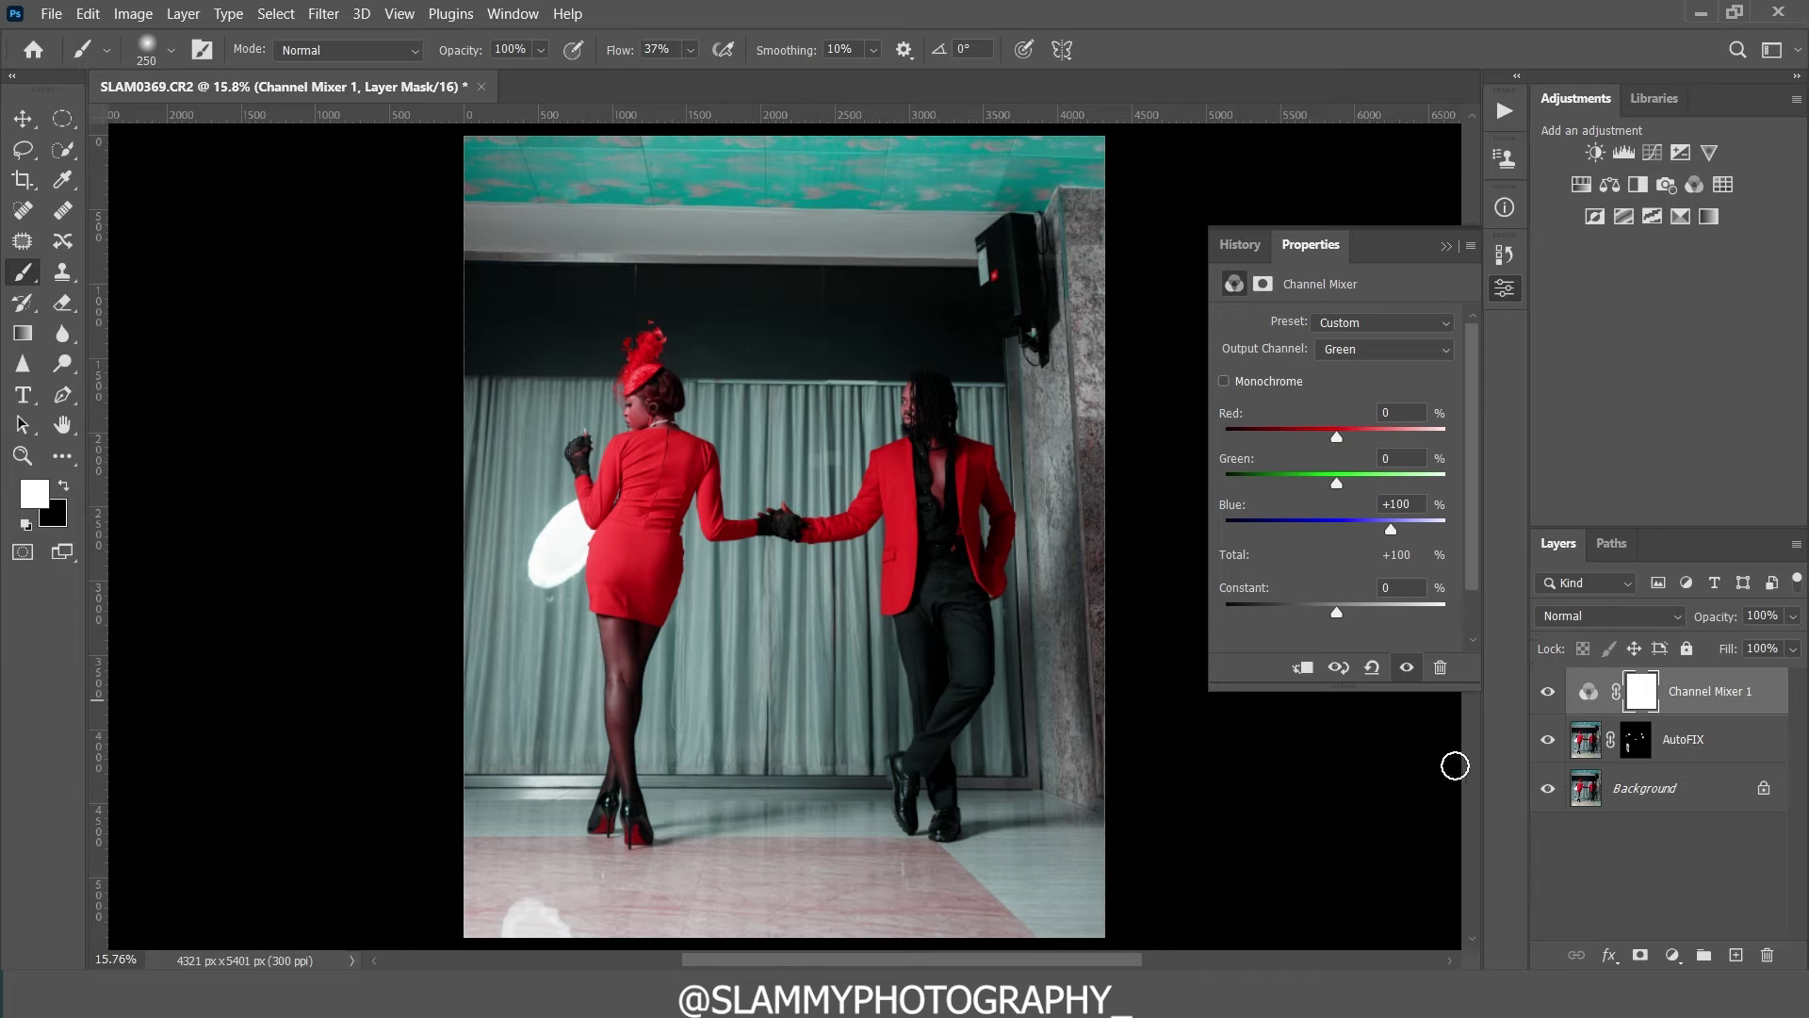
Step: Add a Hue/Saturation adjustment layer and set its Reds to Hue +13 and Saturation -16
click(1672, 954)
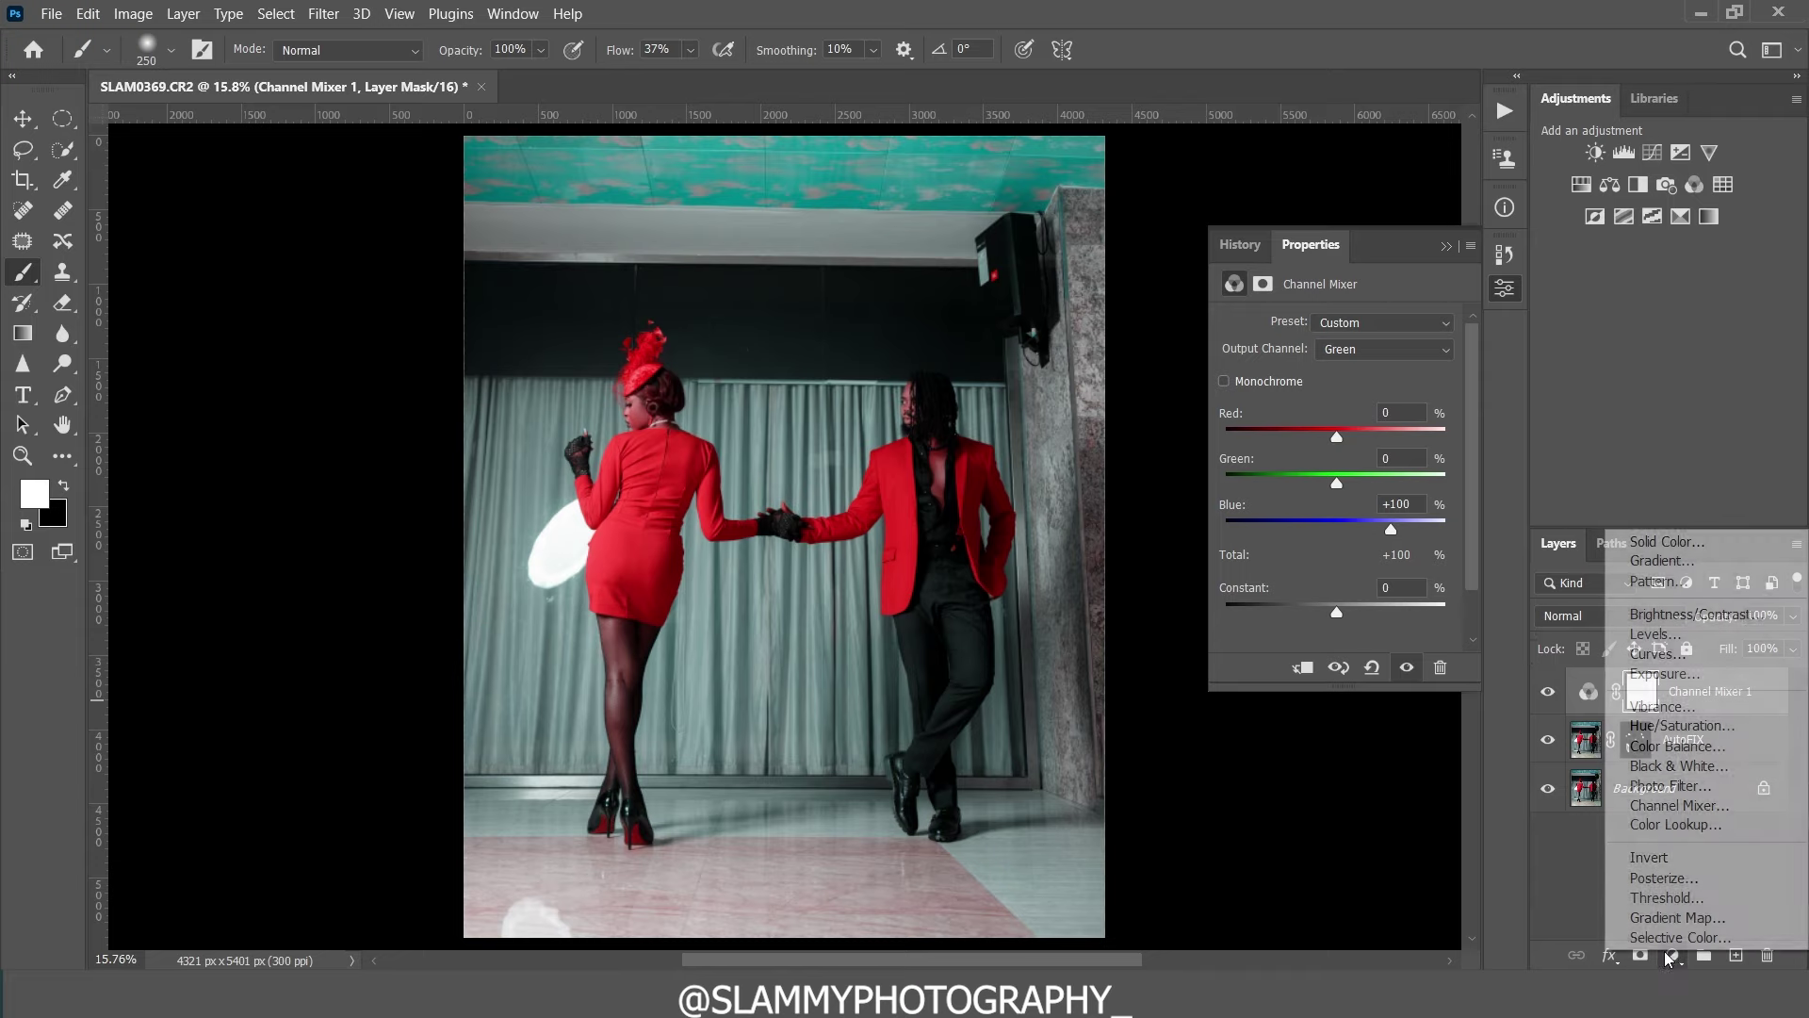
click(1665, 728)
click(1305, 356)
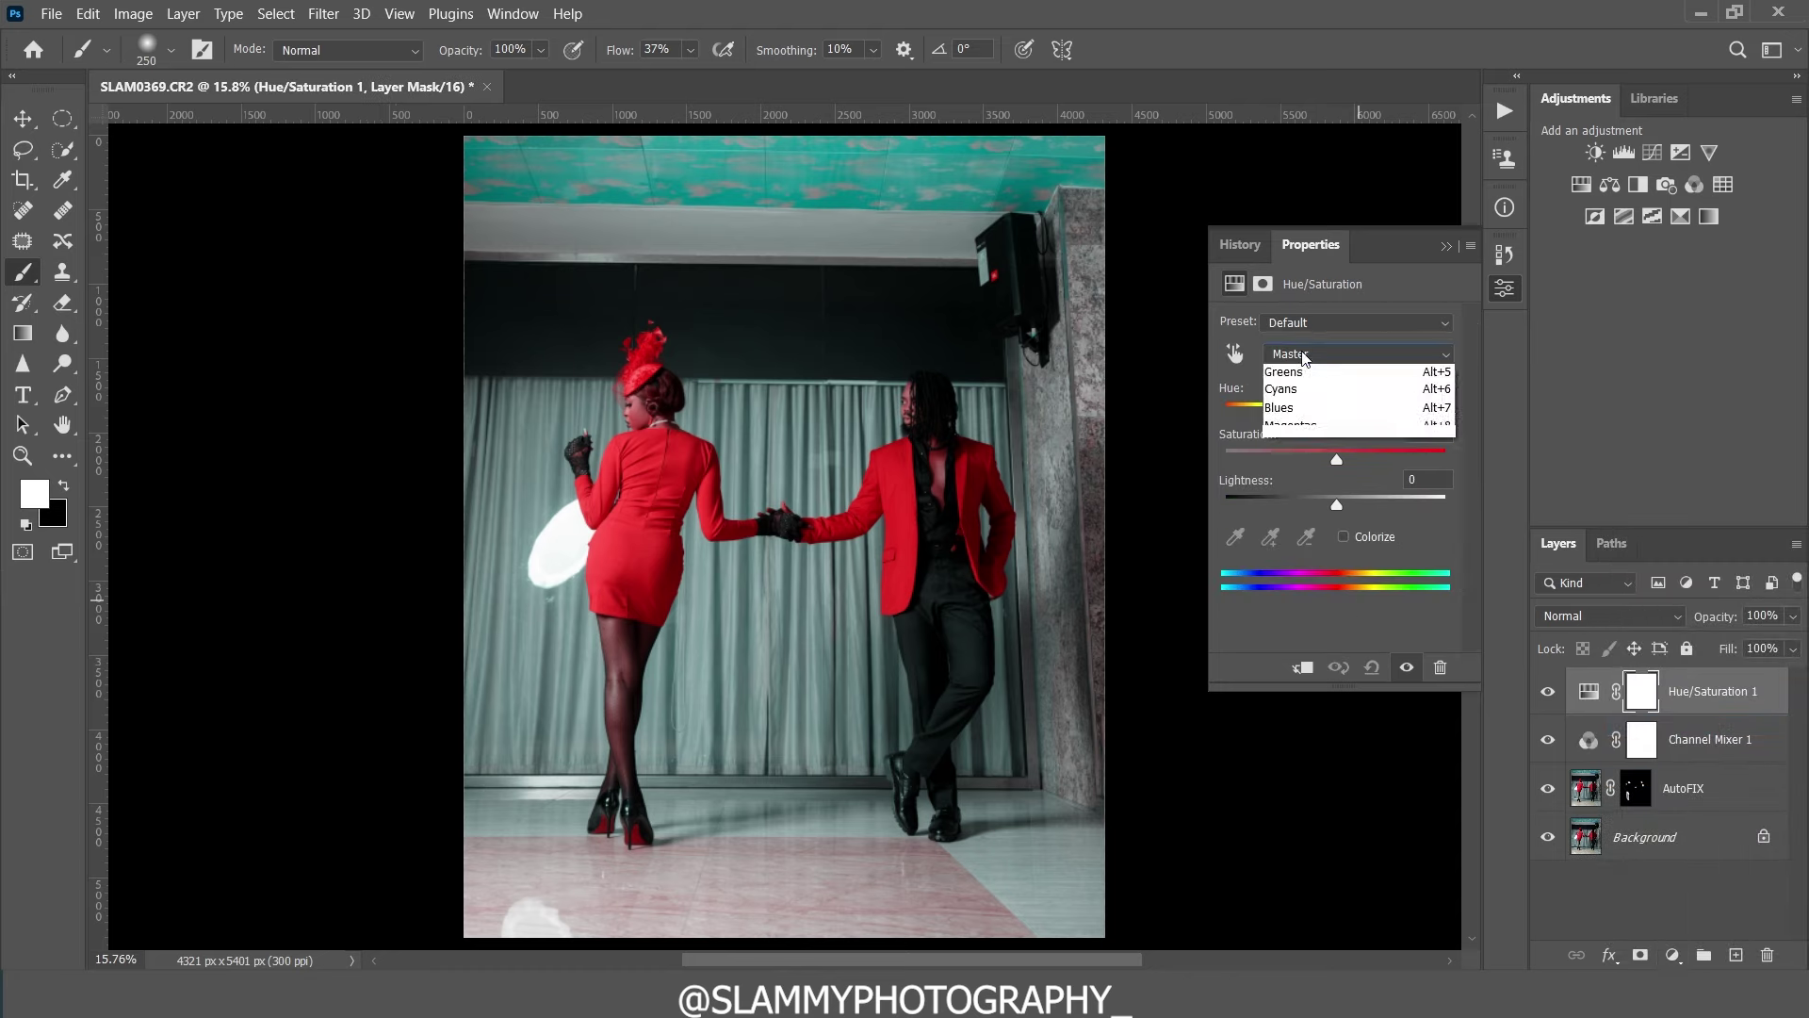
click(1320, 393)
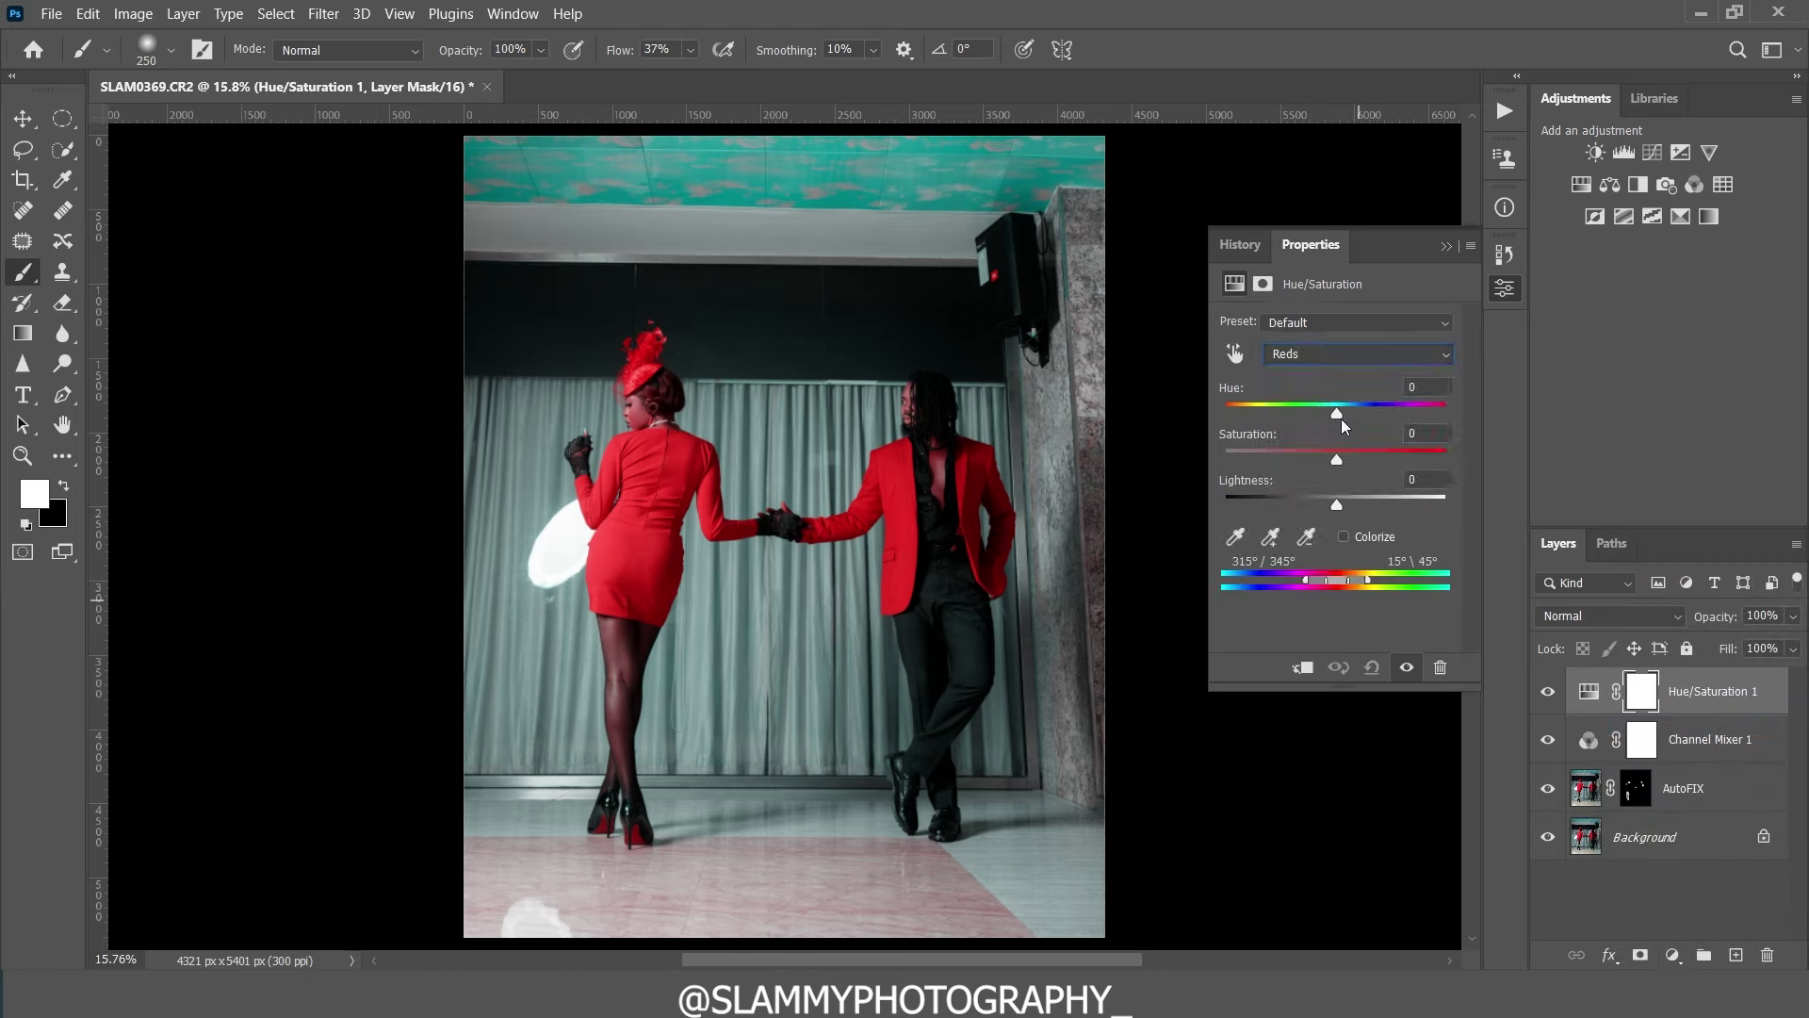
mouse_move(1338, 413)
mouse_down()
mouse_move(1313, 419)
mouse_move(1359, 422)
mouse_up()
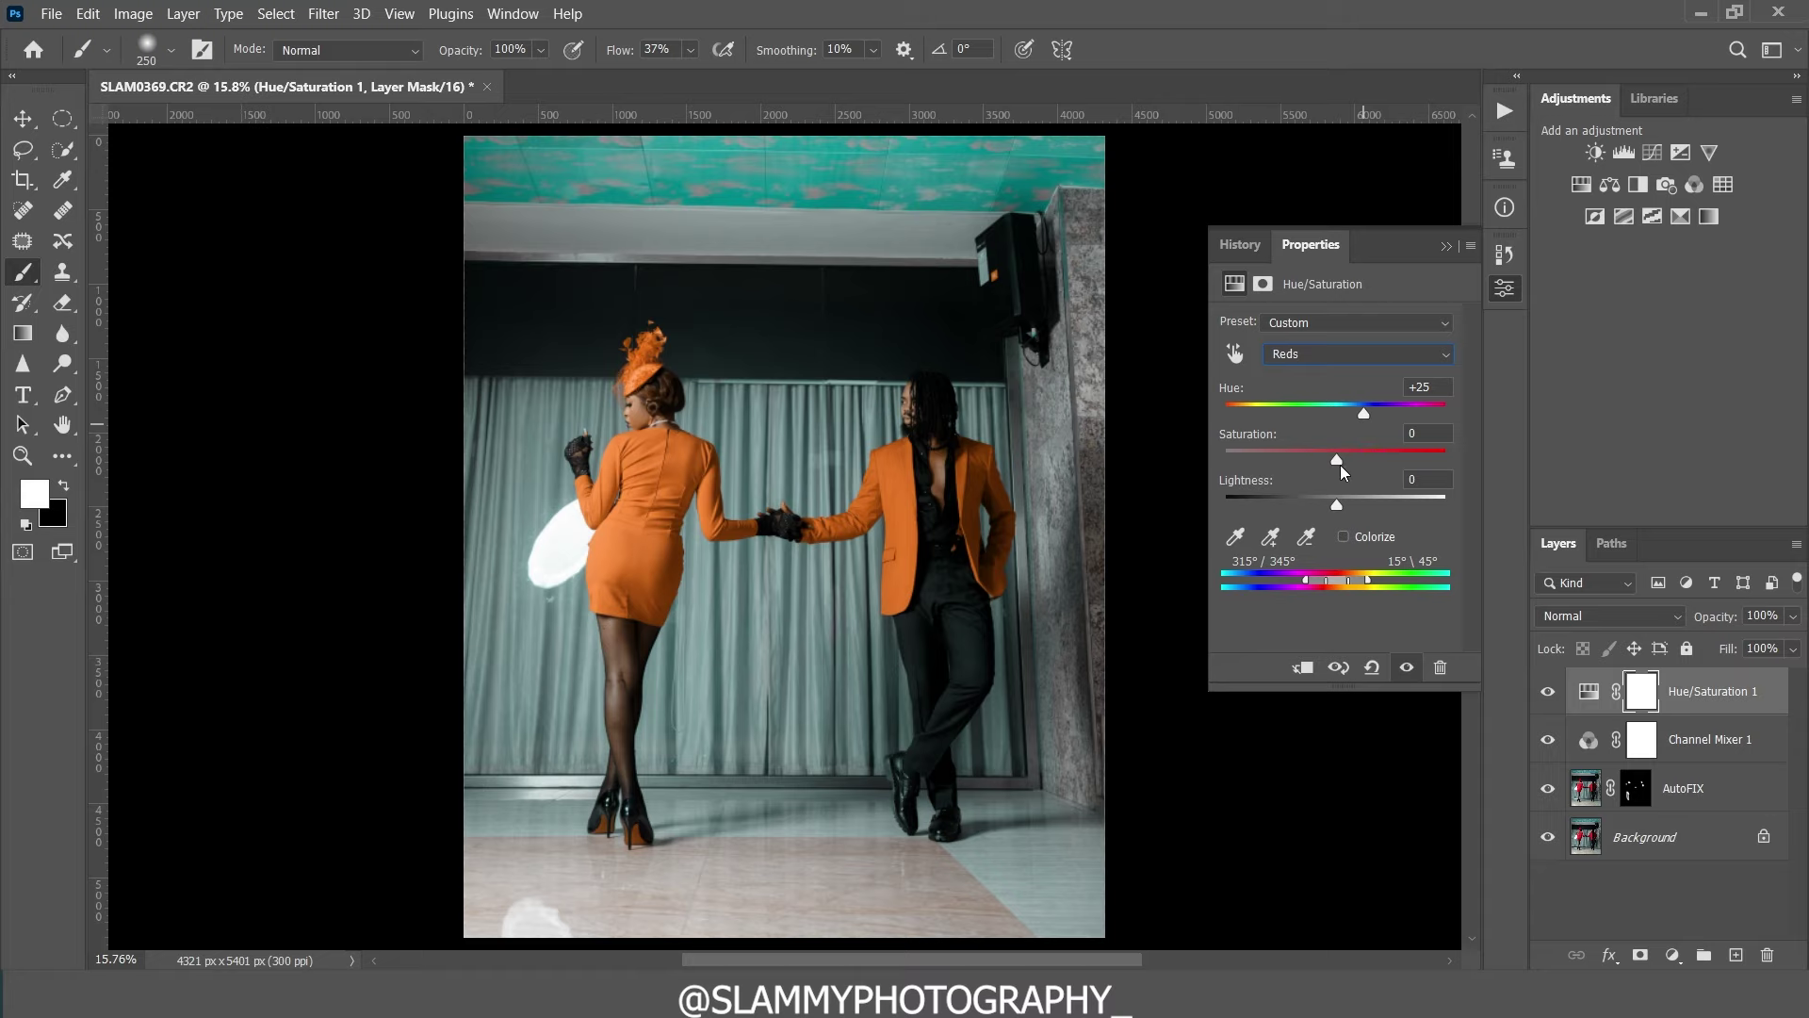
drag(1337, 456, 1323, 456)
drag(1363, 415, 1359, 417)
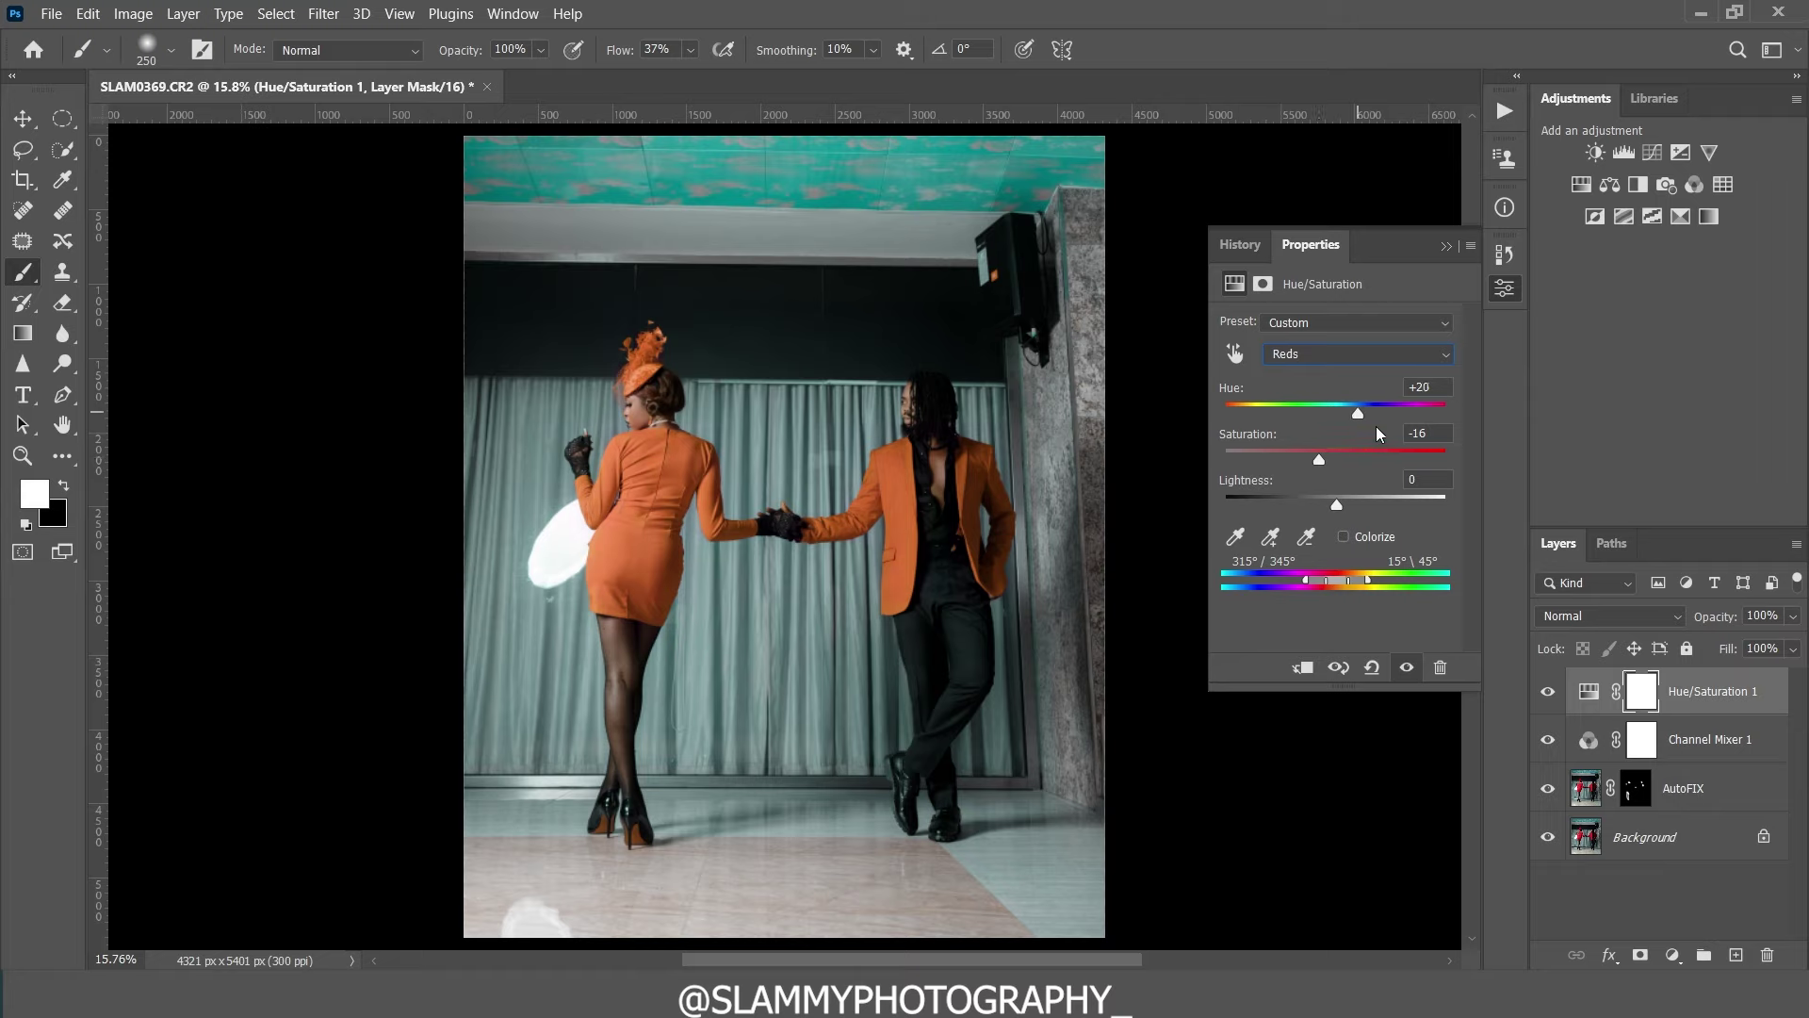
drag(1359, 415, 1352, 419)
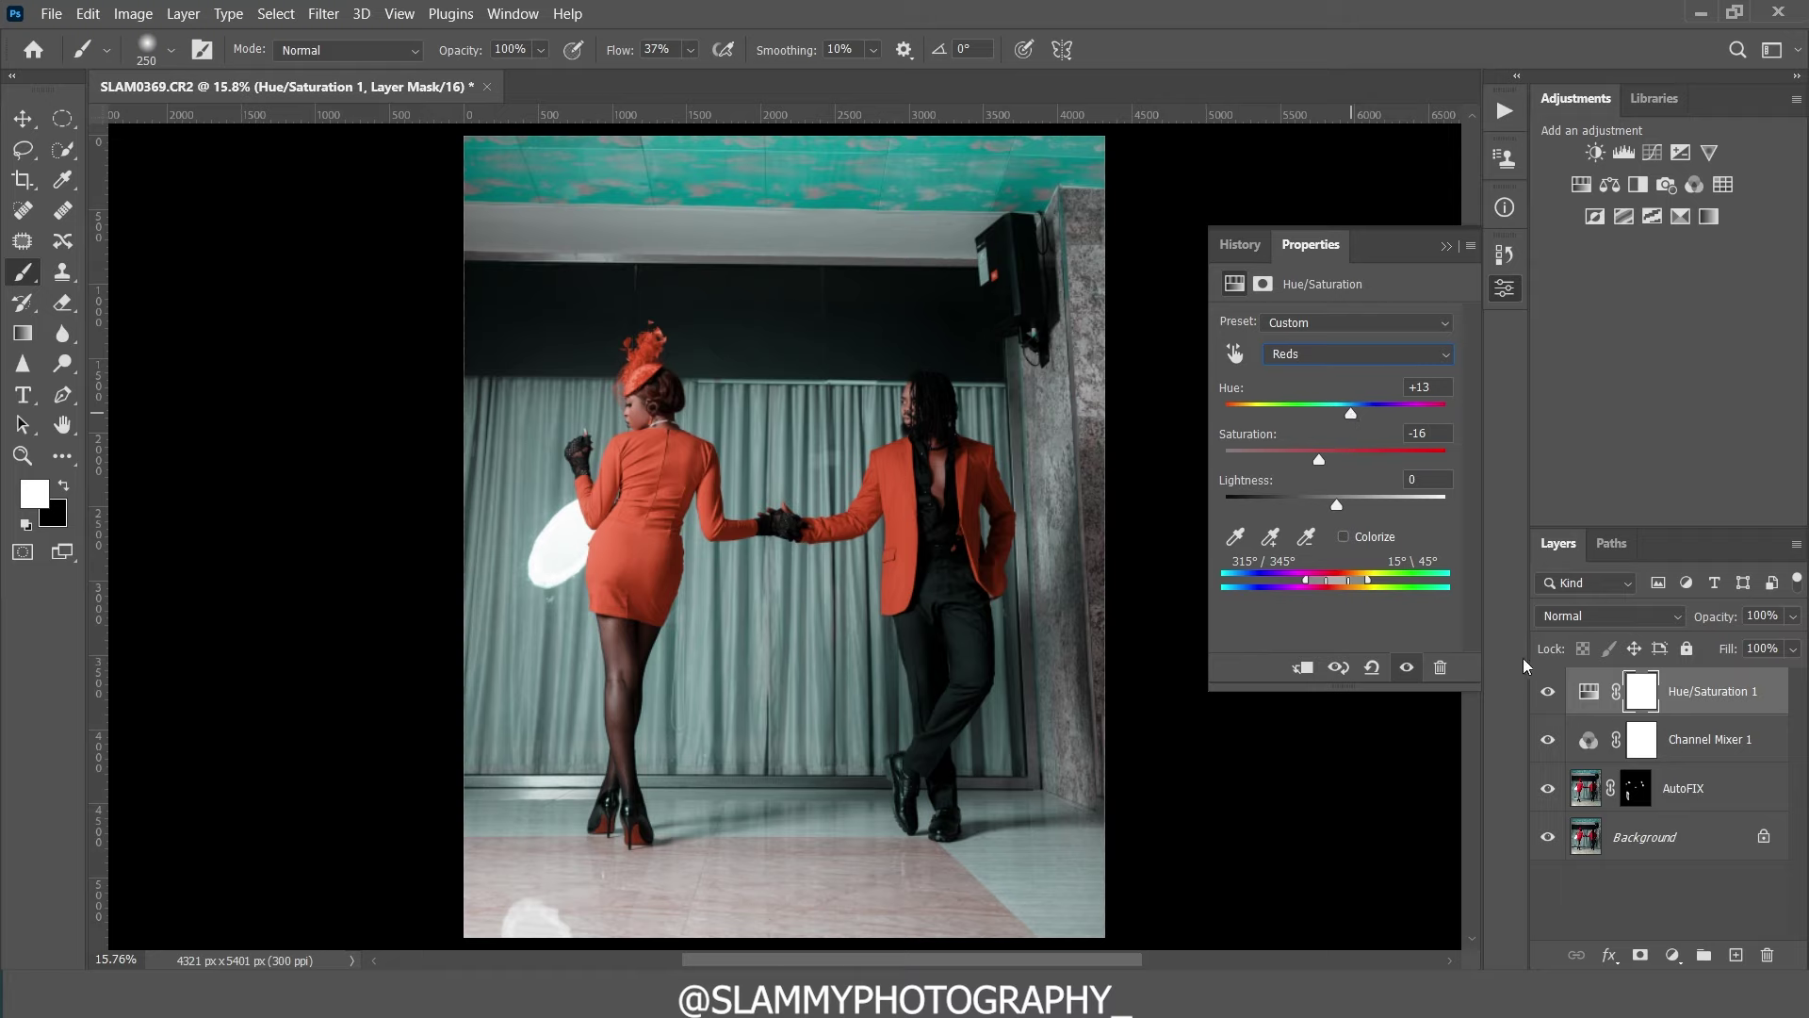
Step: Group the Hue/Saturation and Channel Mixer layers and compare the photo with and without the color grading
click(1546, 693)
click(1547, 694)
shift+click(1692, 759)
drag(1675, 744, 1704, 955)
click(1546, 682)
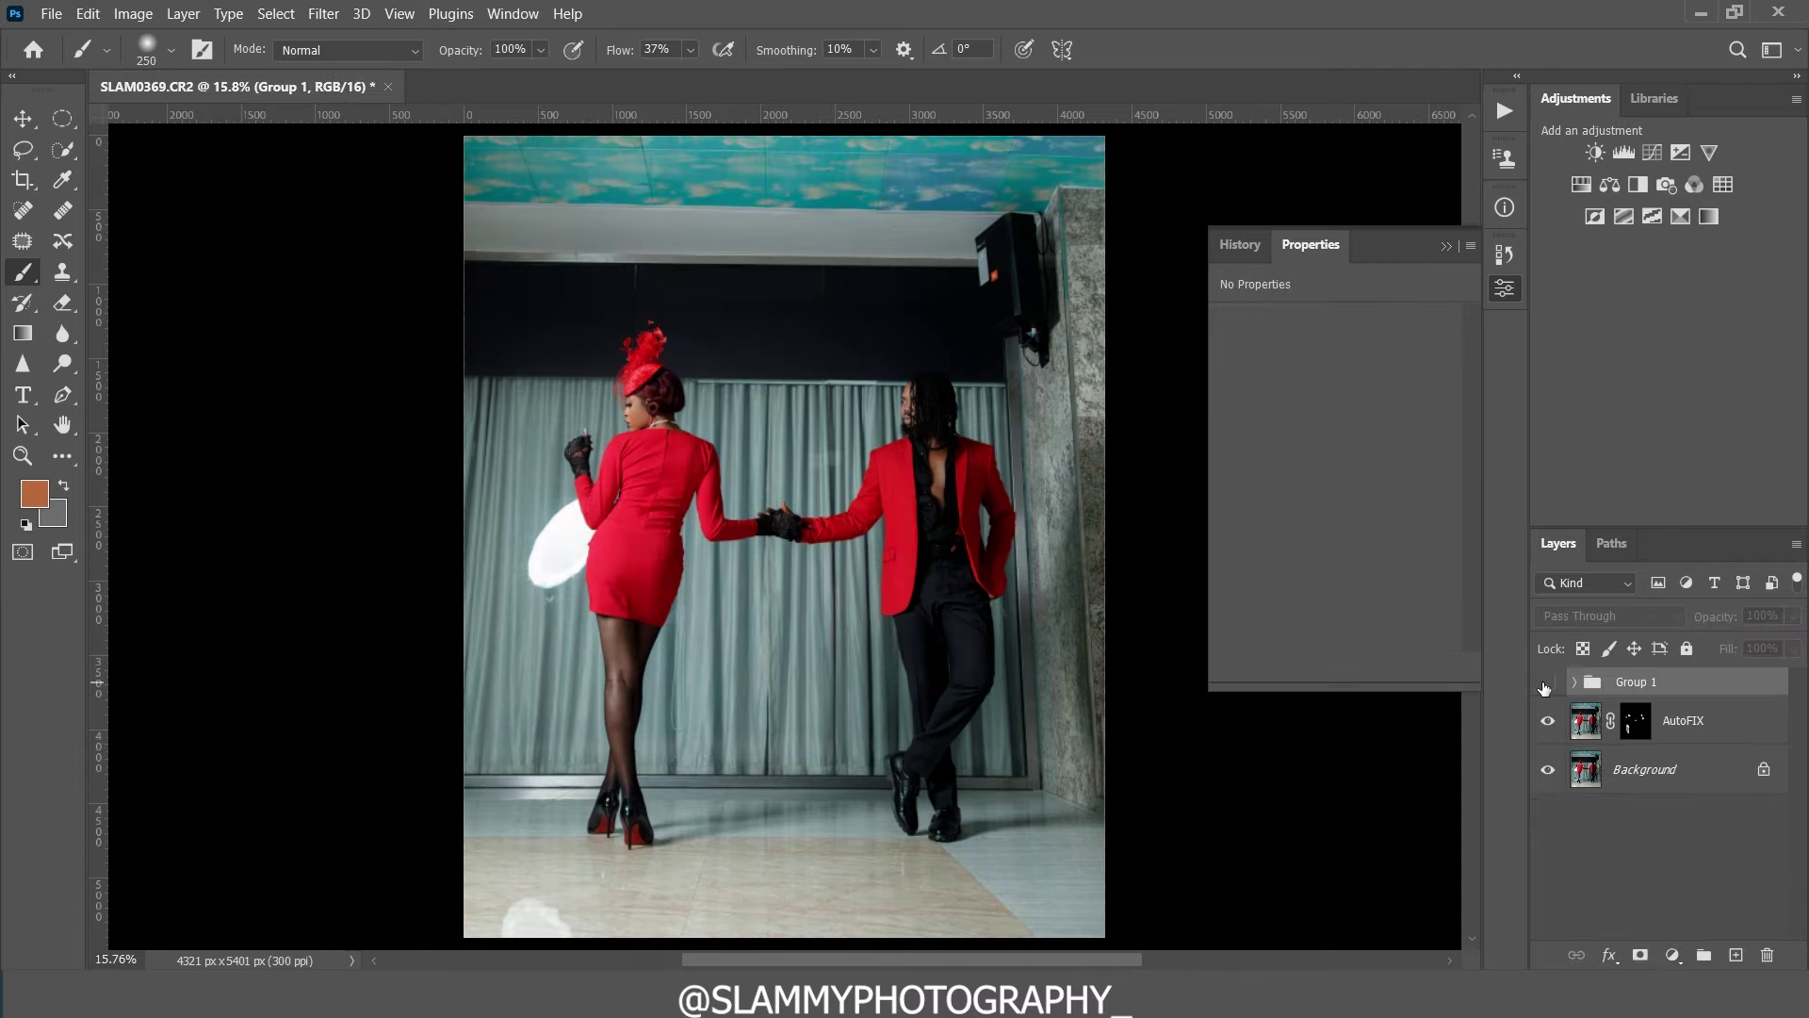
click(1546, 682)
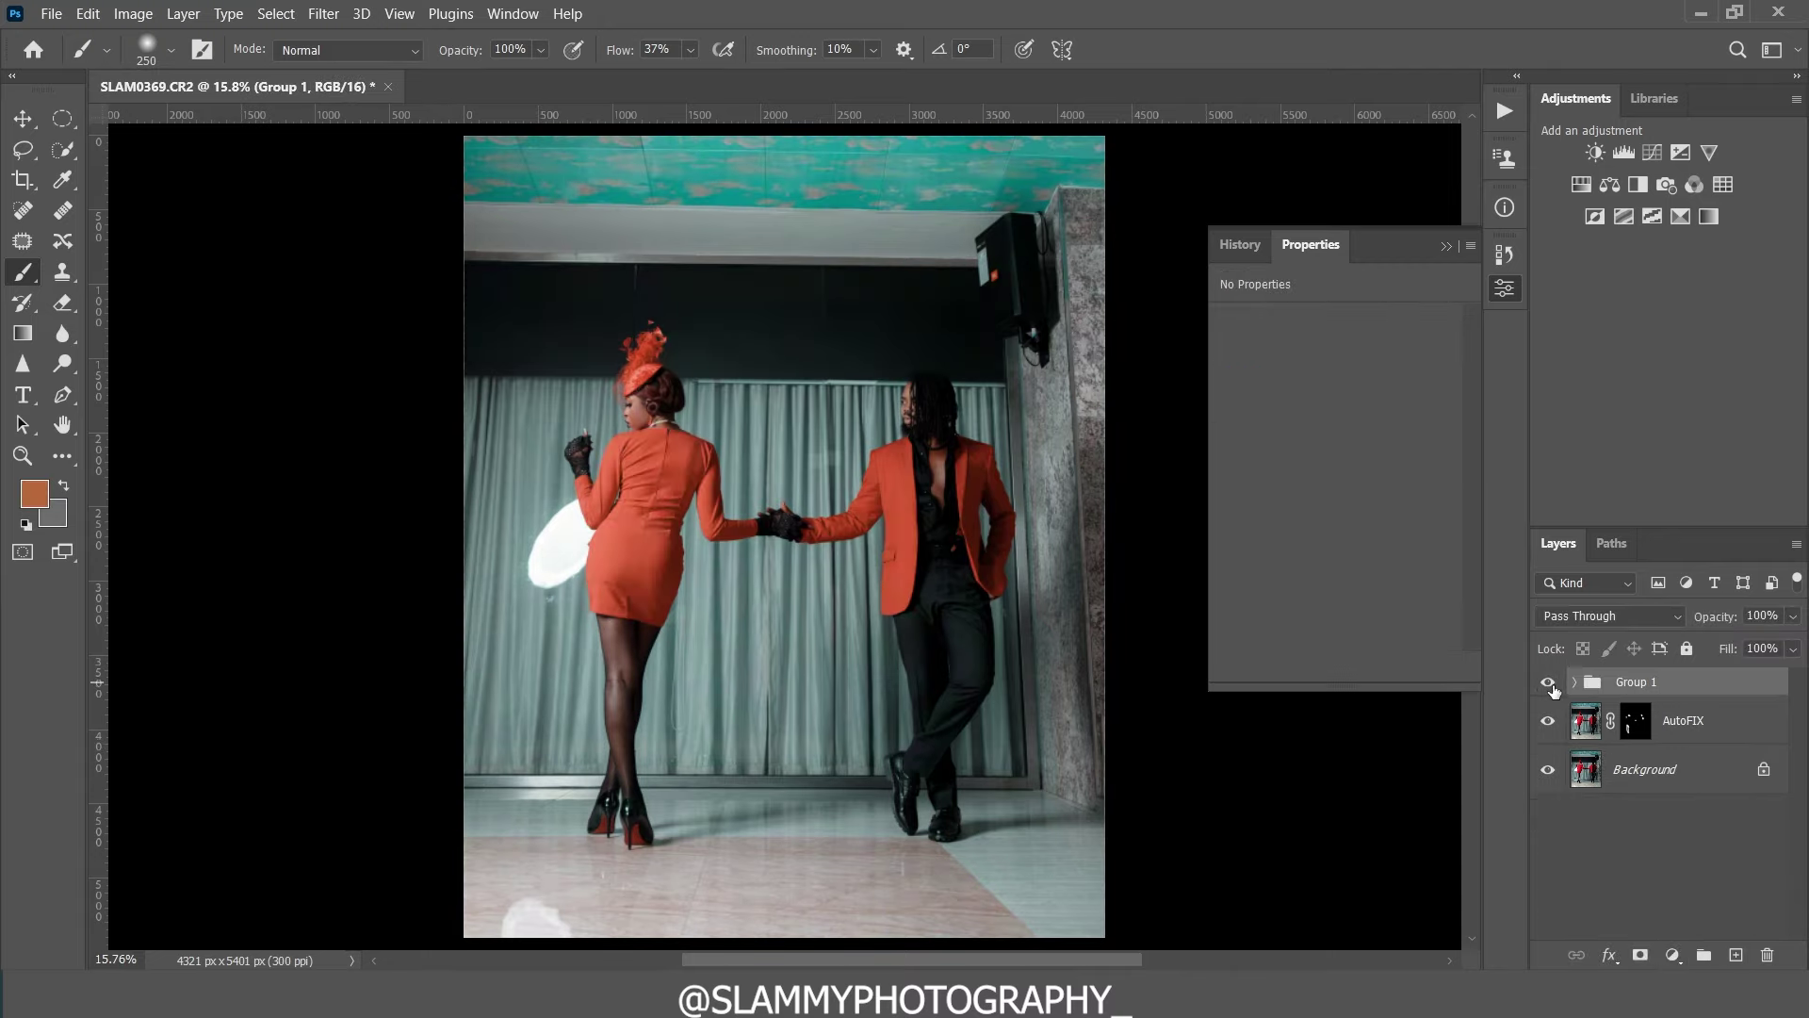
Step: Reduce the color grading group's opacity to 68% and compare the result with the ungraded and original photo
click(1446, 246)
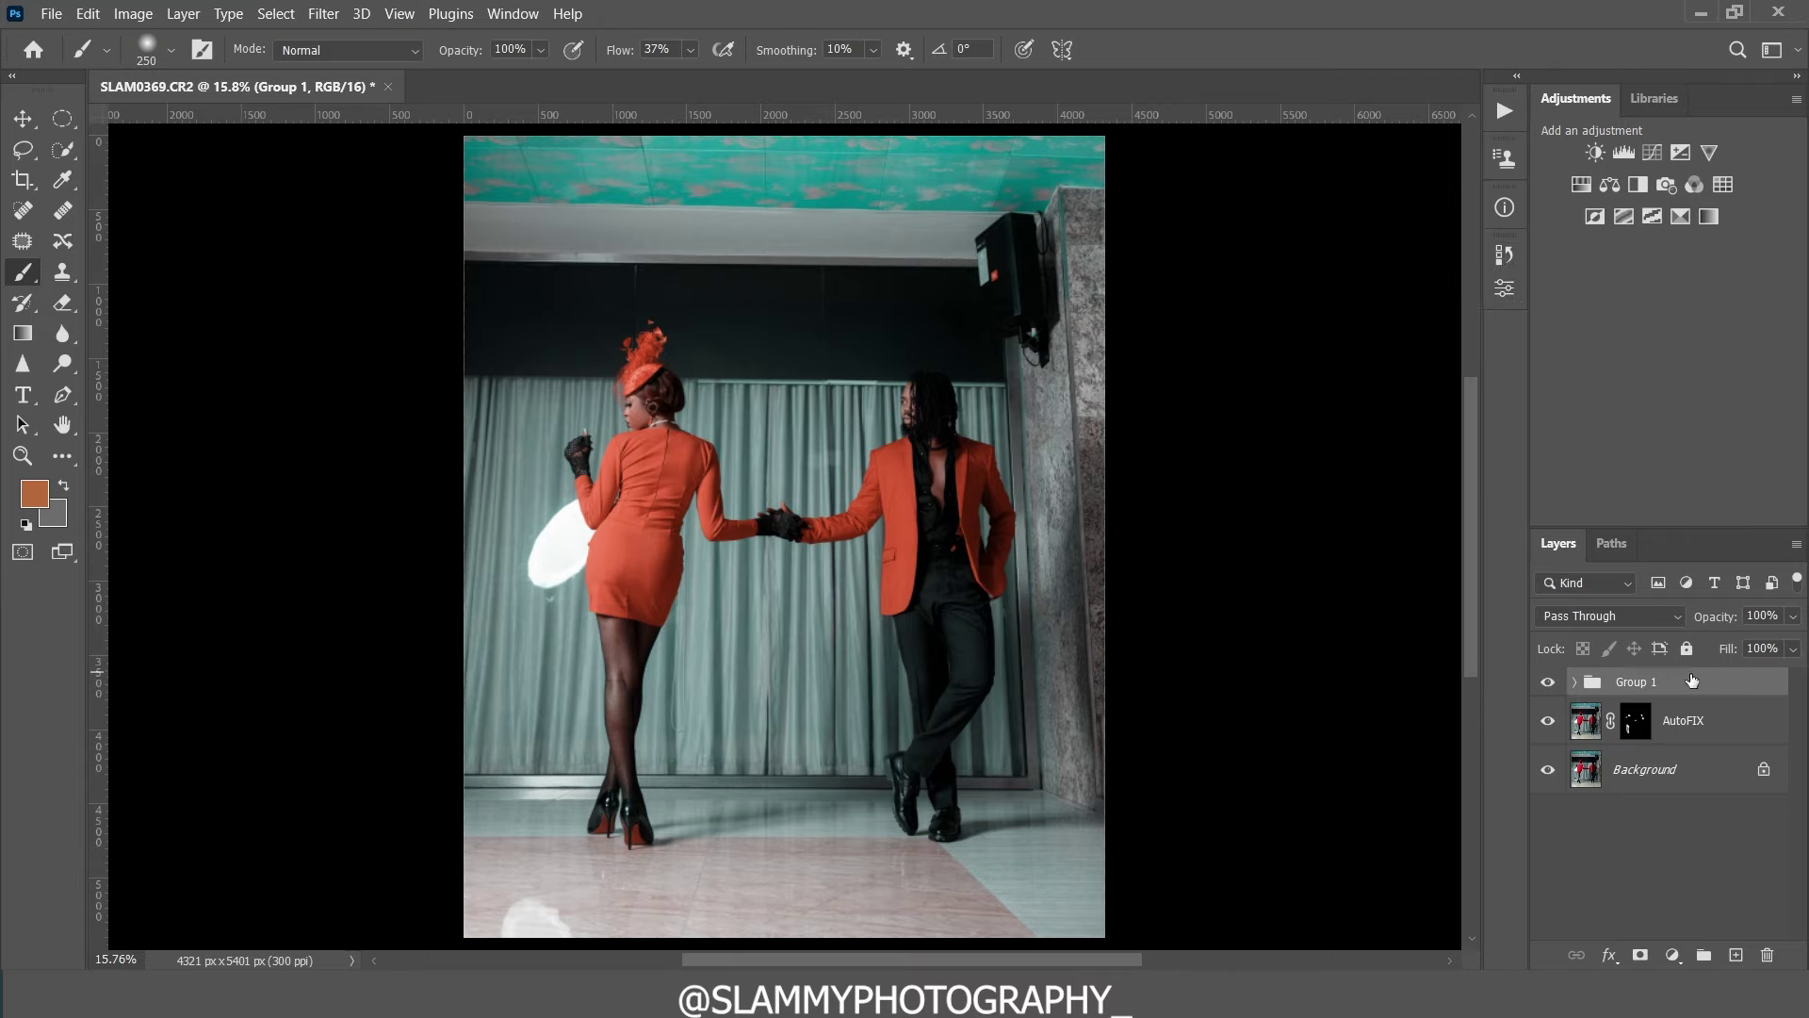
drag(1713, 619, 1674, 623)
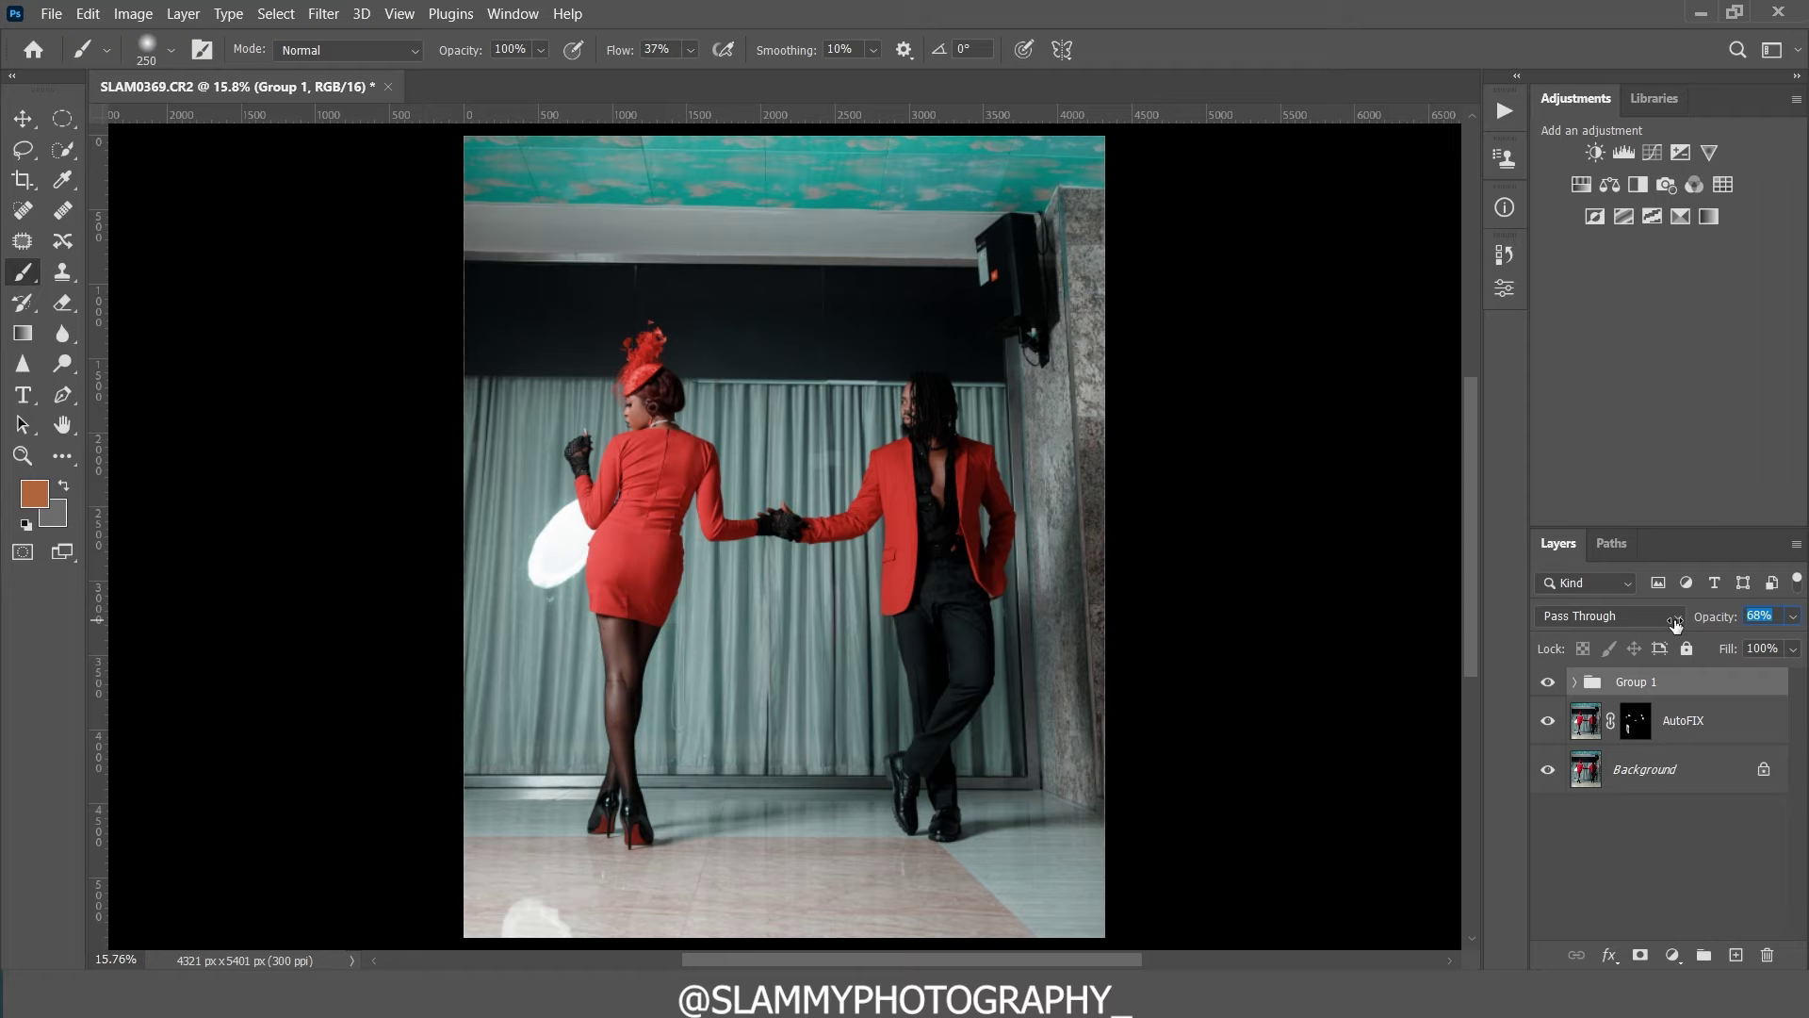
click(1546, 683)
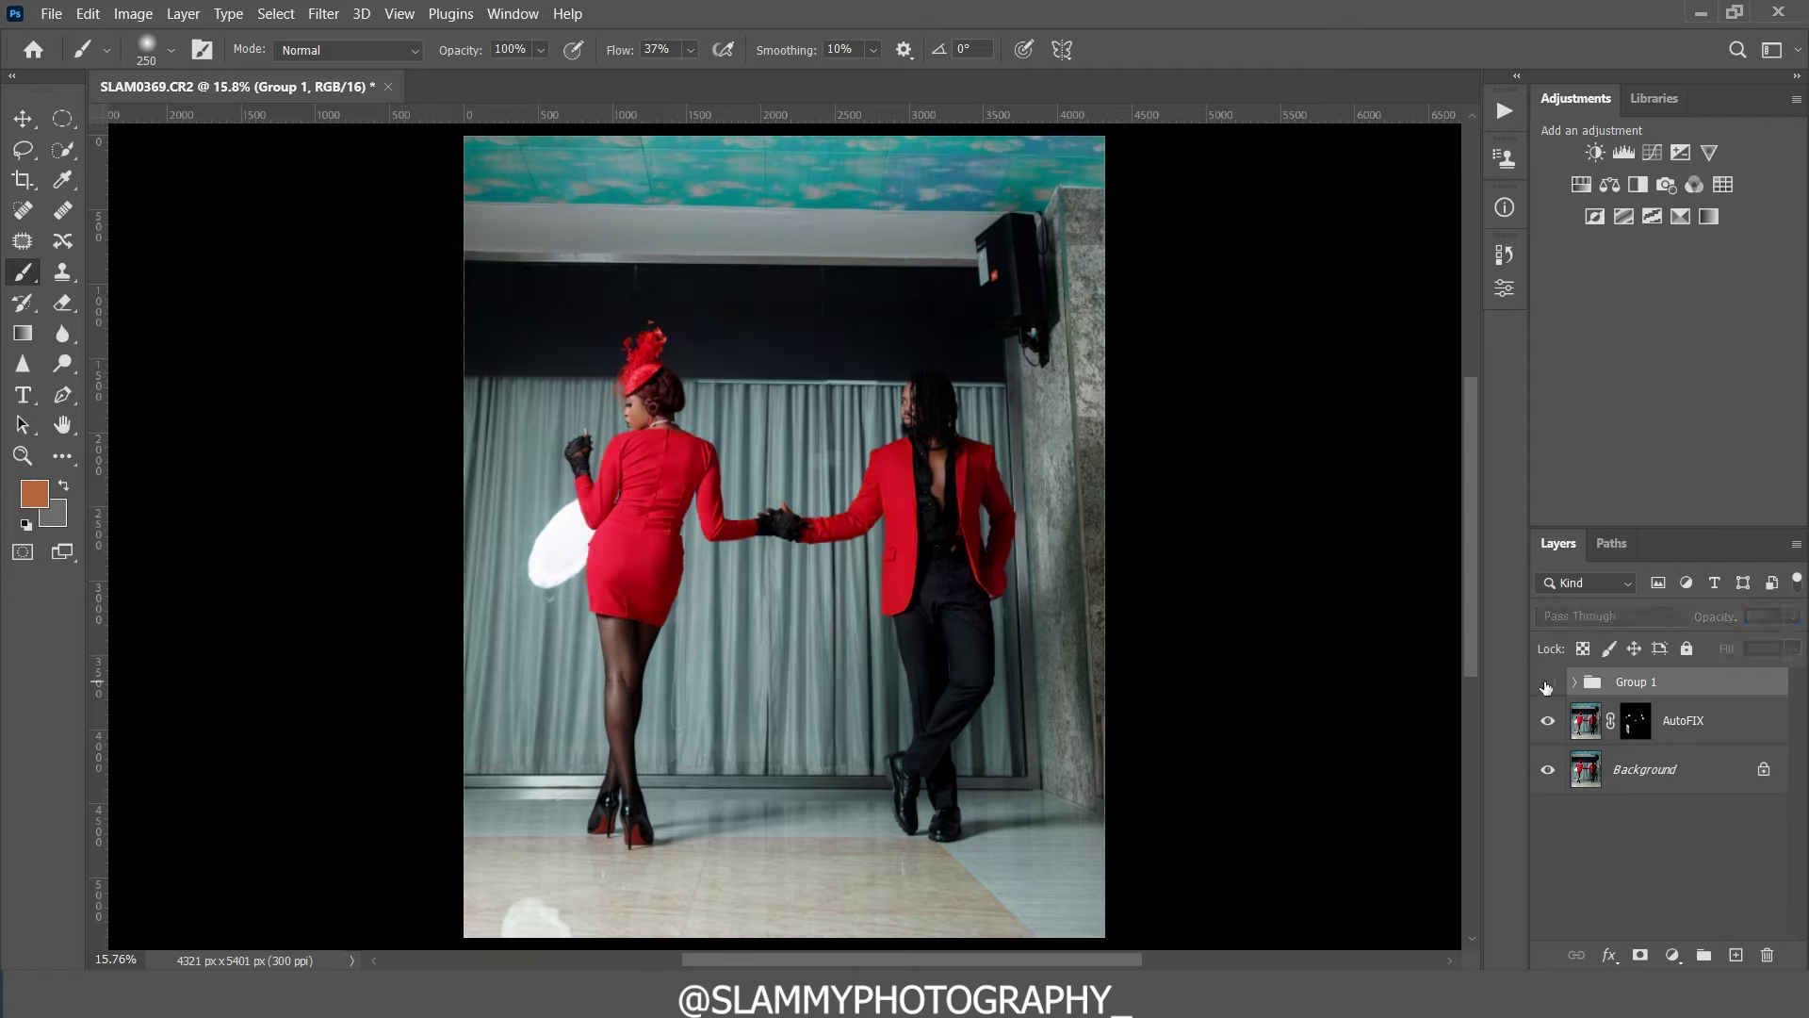
click(1546, 685)
alt+click(1546, 771)
alt+click(1546, 772)
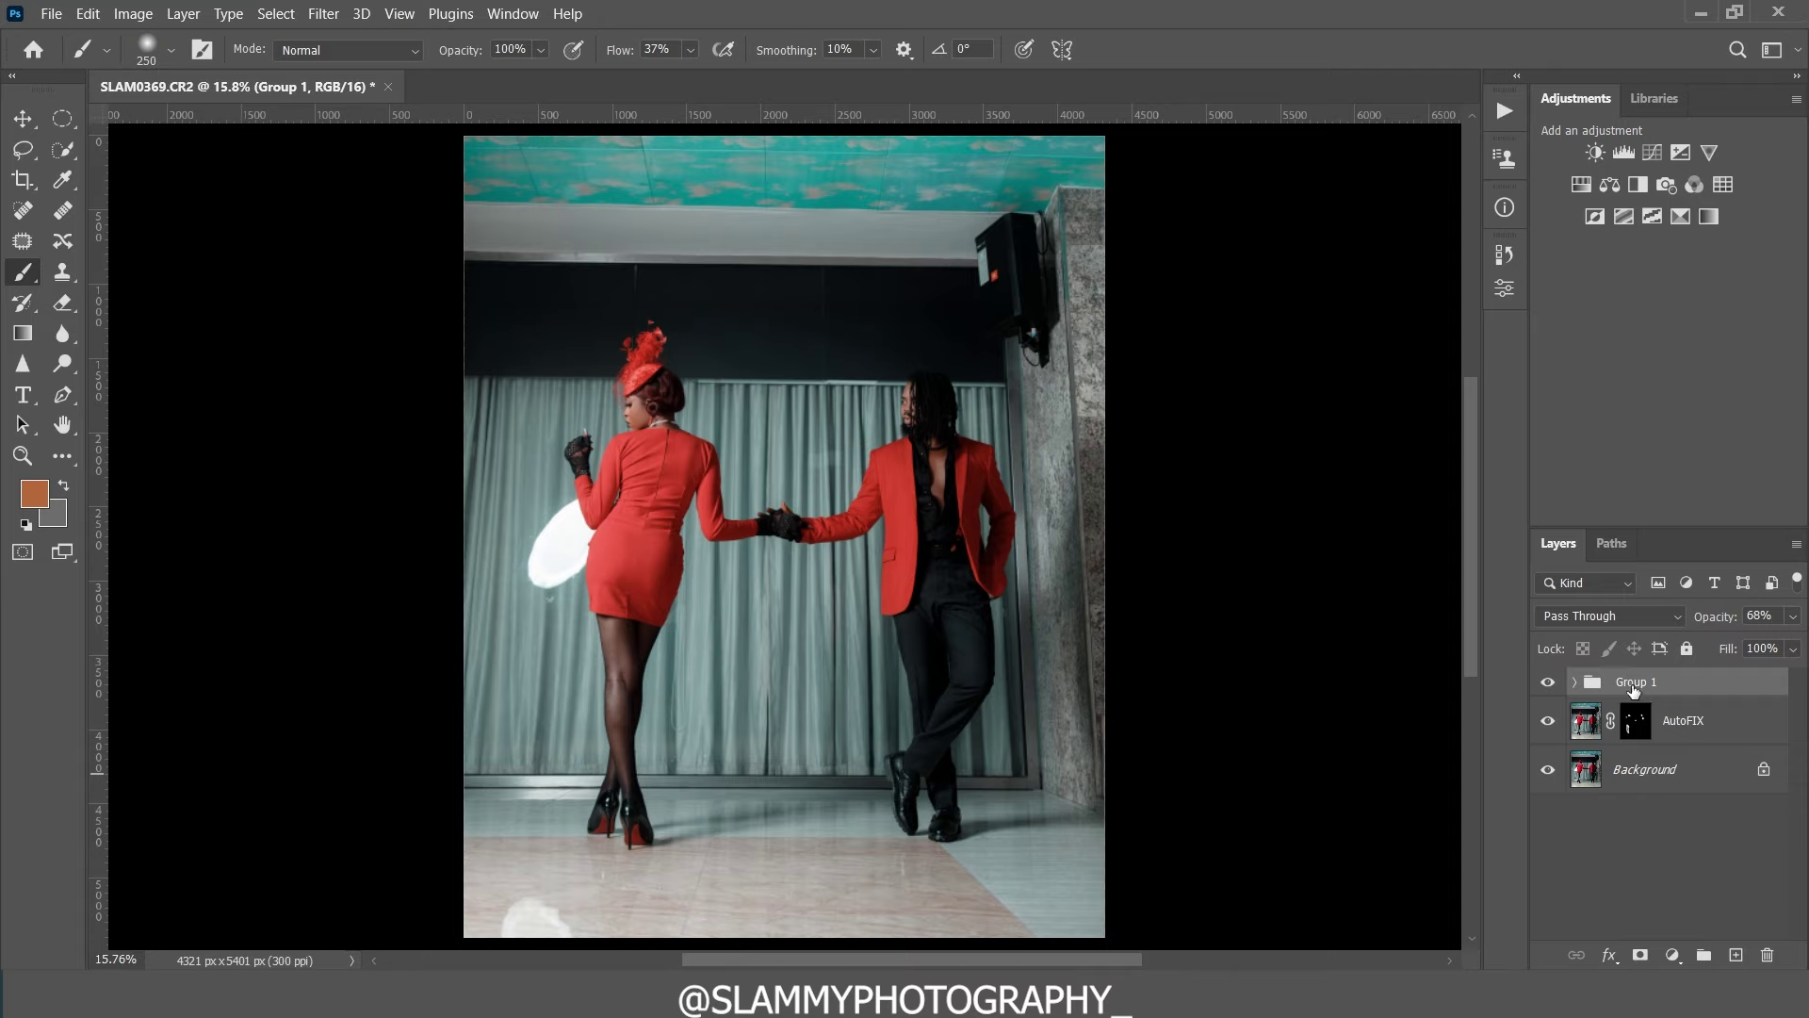
Step: Add a Curves adjustment layer with a slight S-curve, mapping shadows from 69 to 60 and highlights from 182 to 195
click(1672, 955)
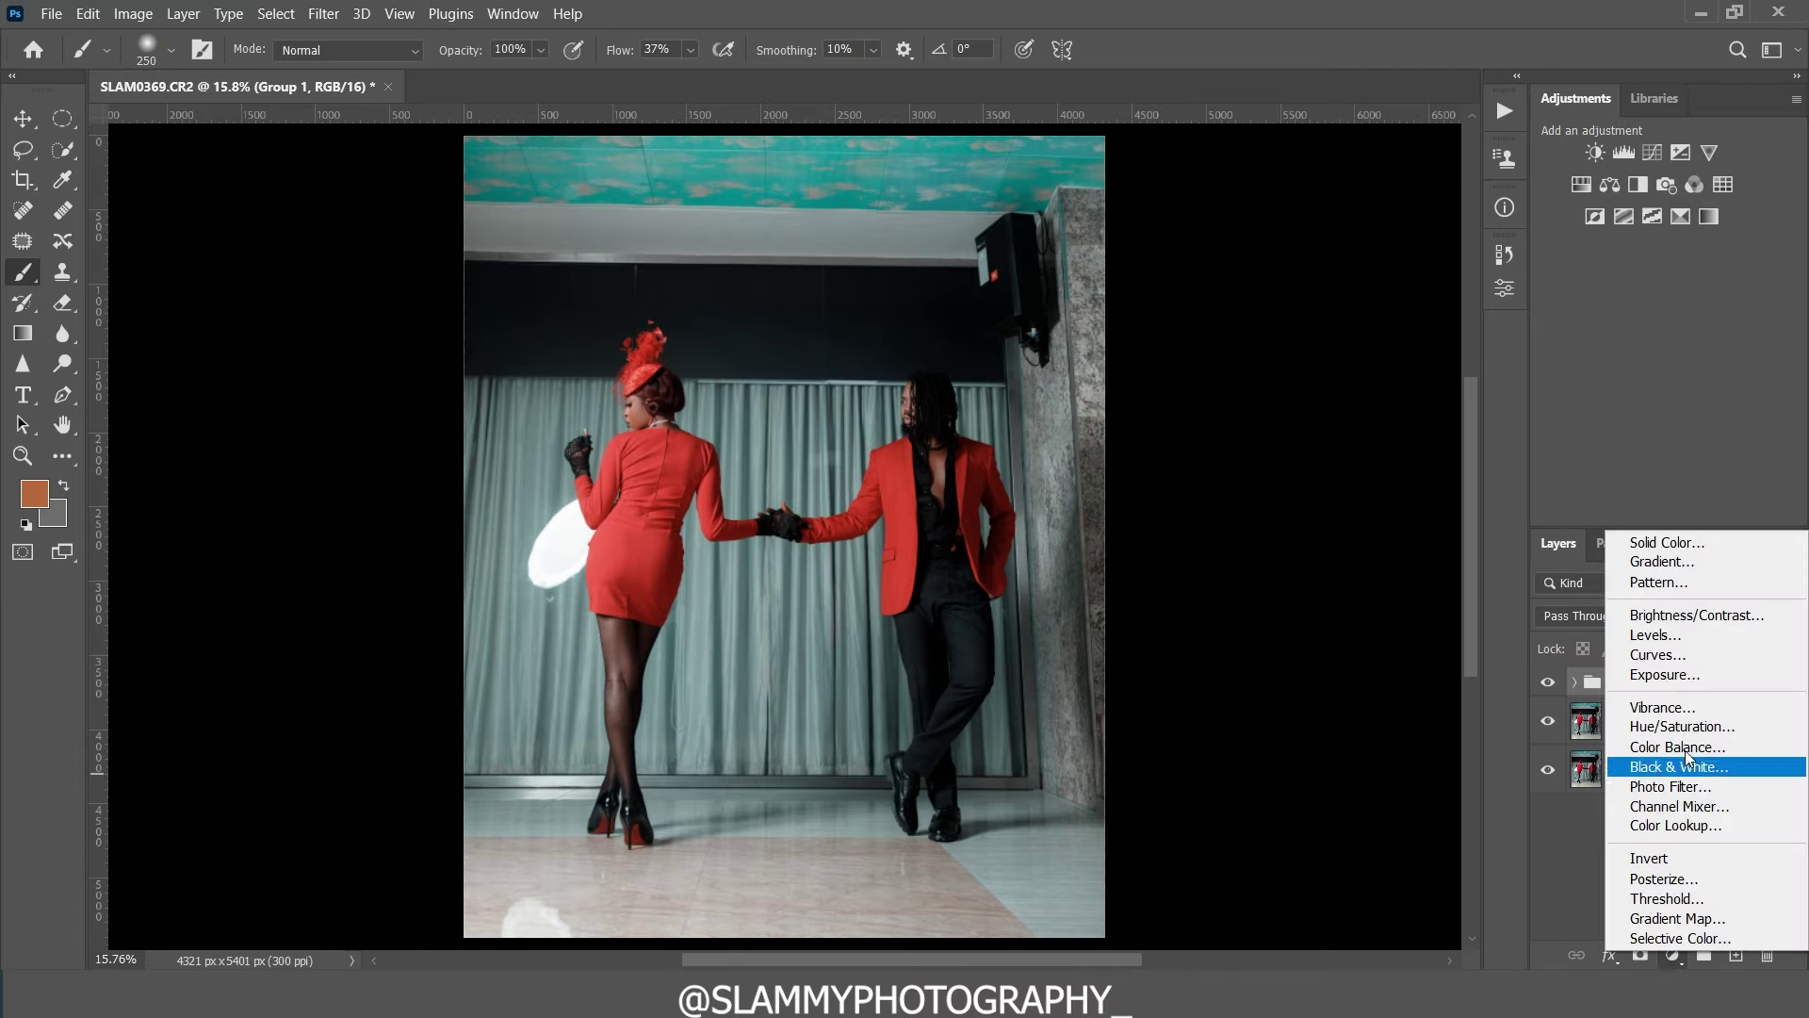
click(1680, 656)
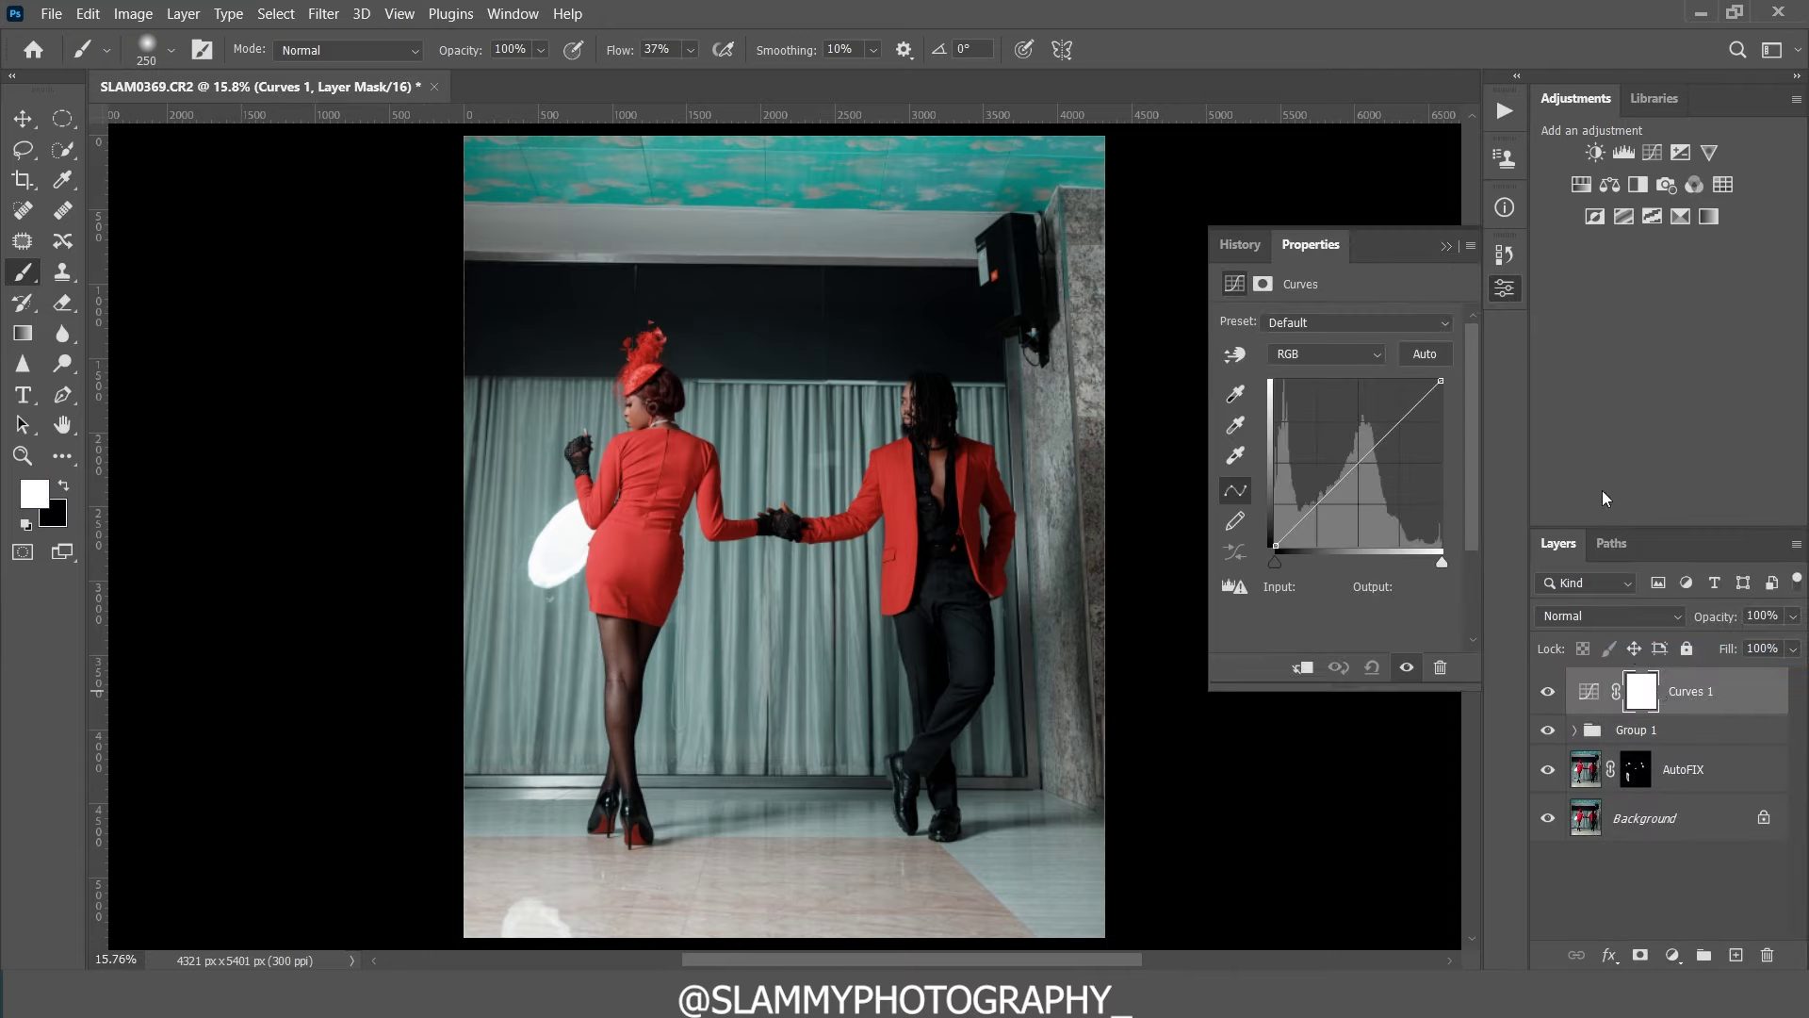
click(1400, 422)
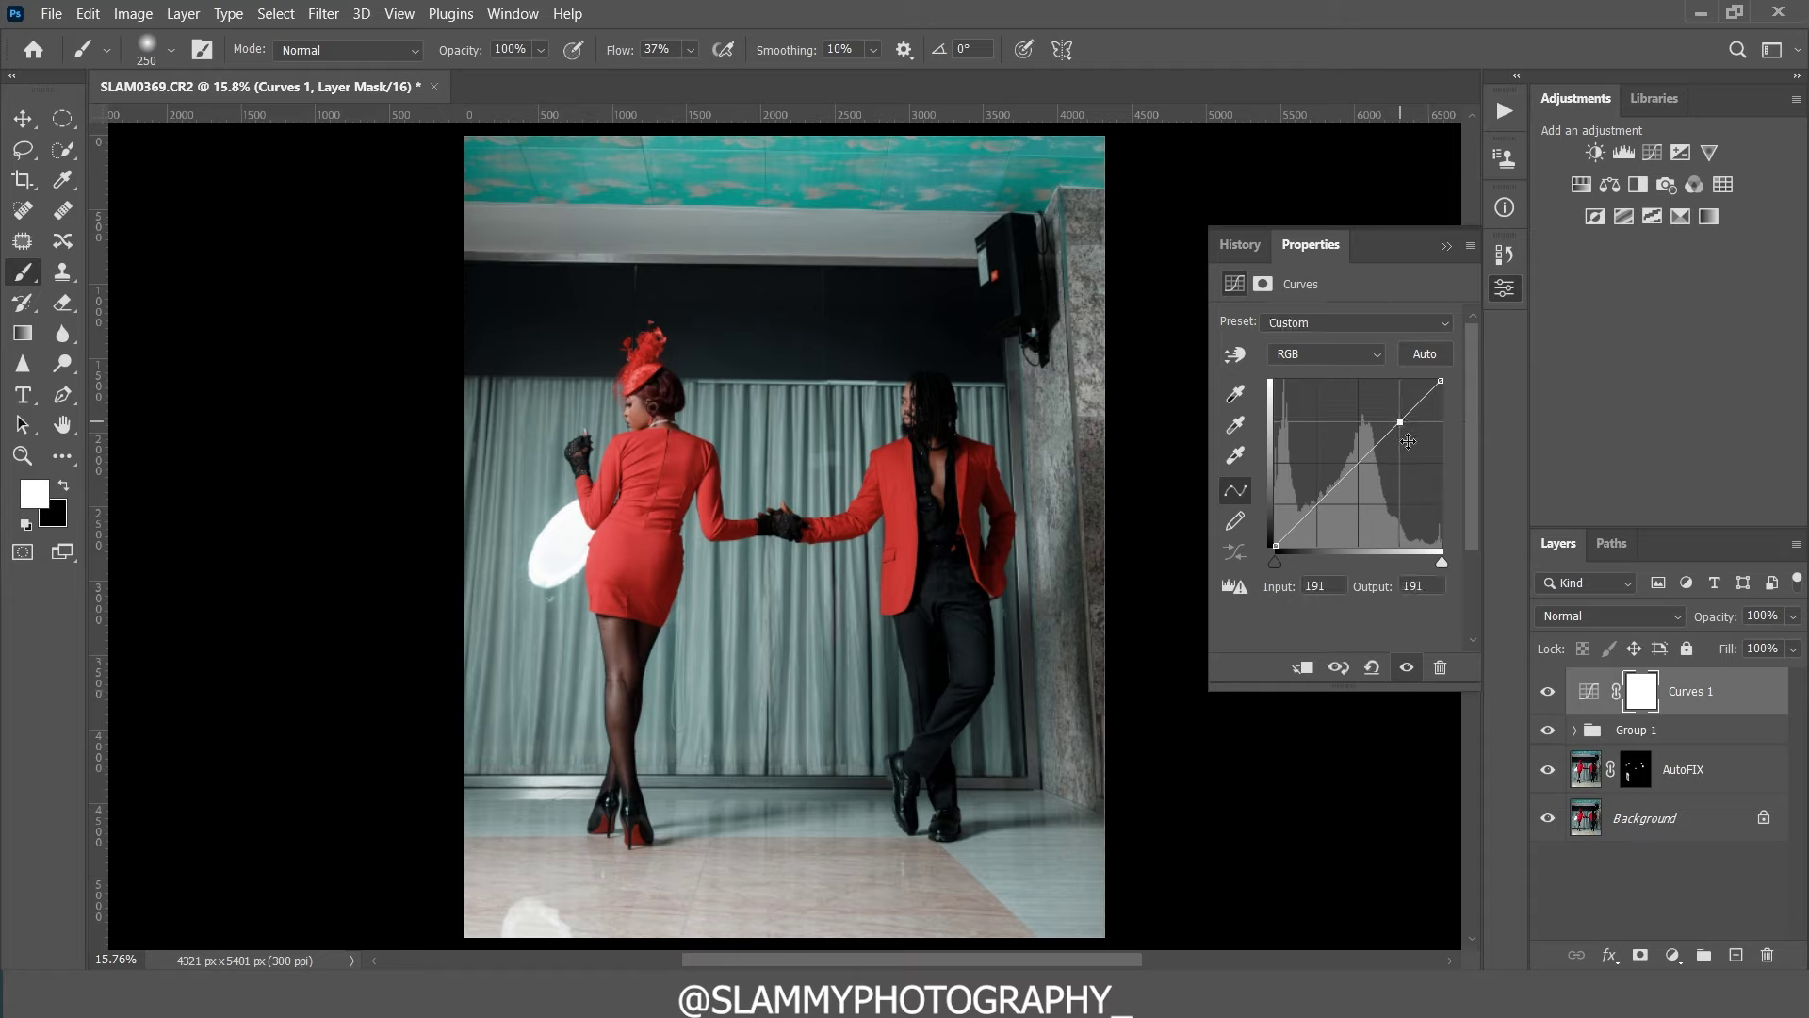
click(1316, 507)
drag(1401, 422, 1395, 422)
drag(1318, 510, 1322, 508)
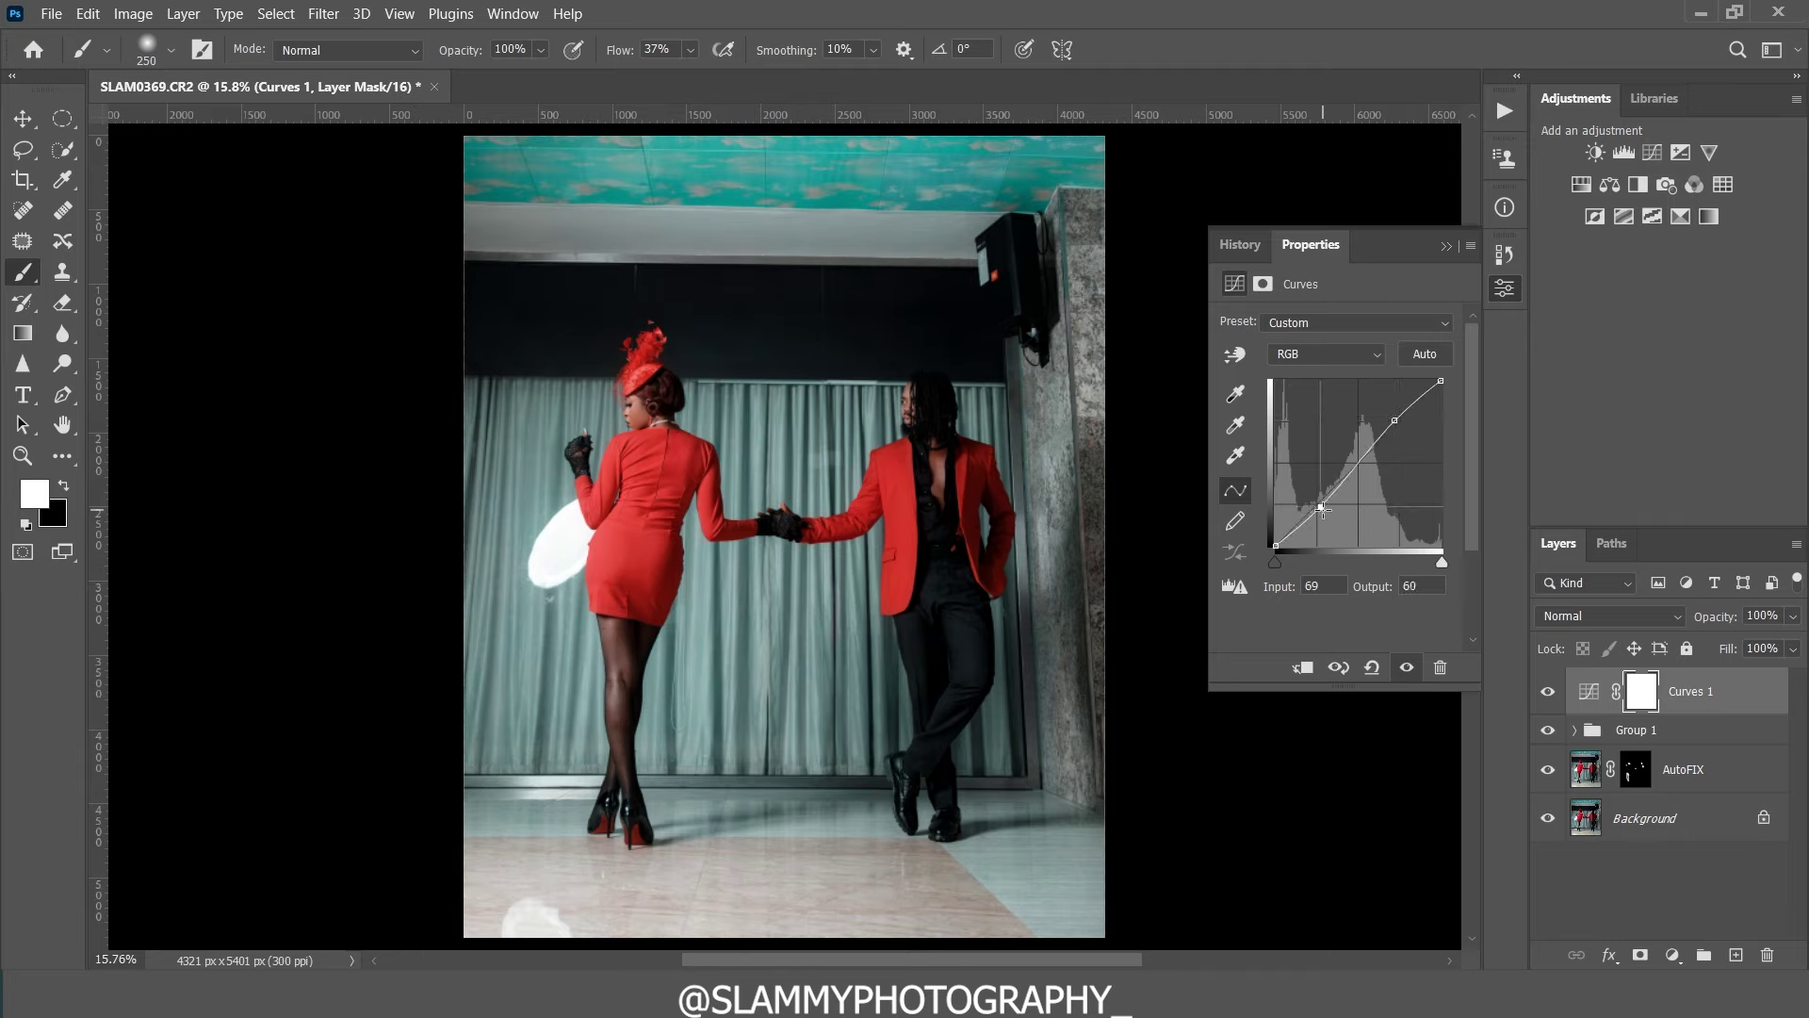
click(1395, 420)
drag(1395, 420, 1394, 419)
Step: Lower the contrast Curves layer's opacity to 62% and compare the photo with and without it
click(1547, 691)
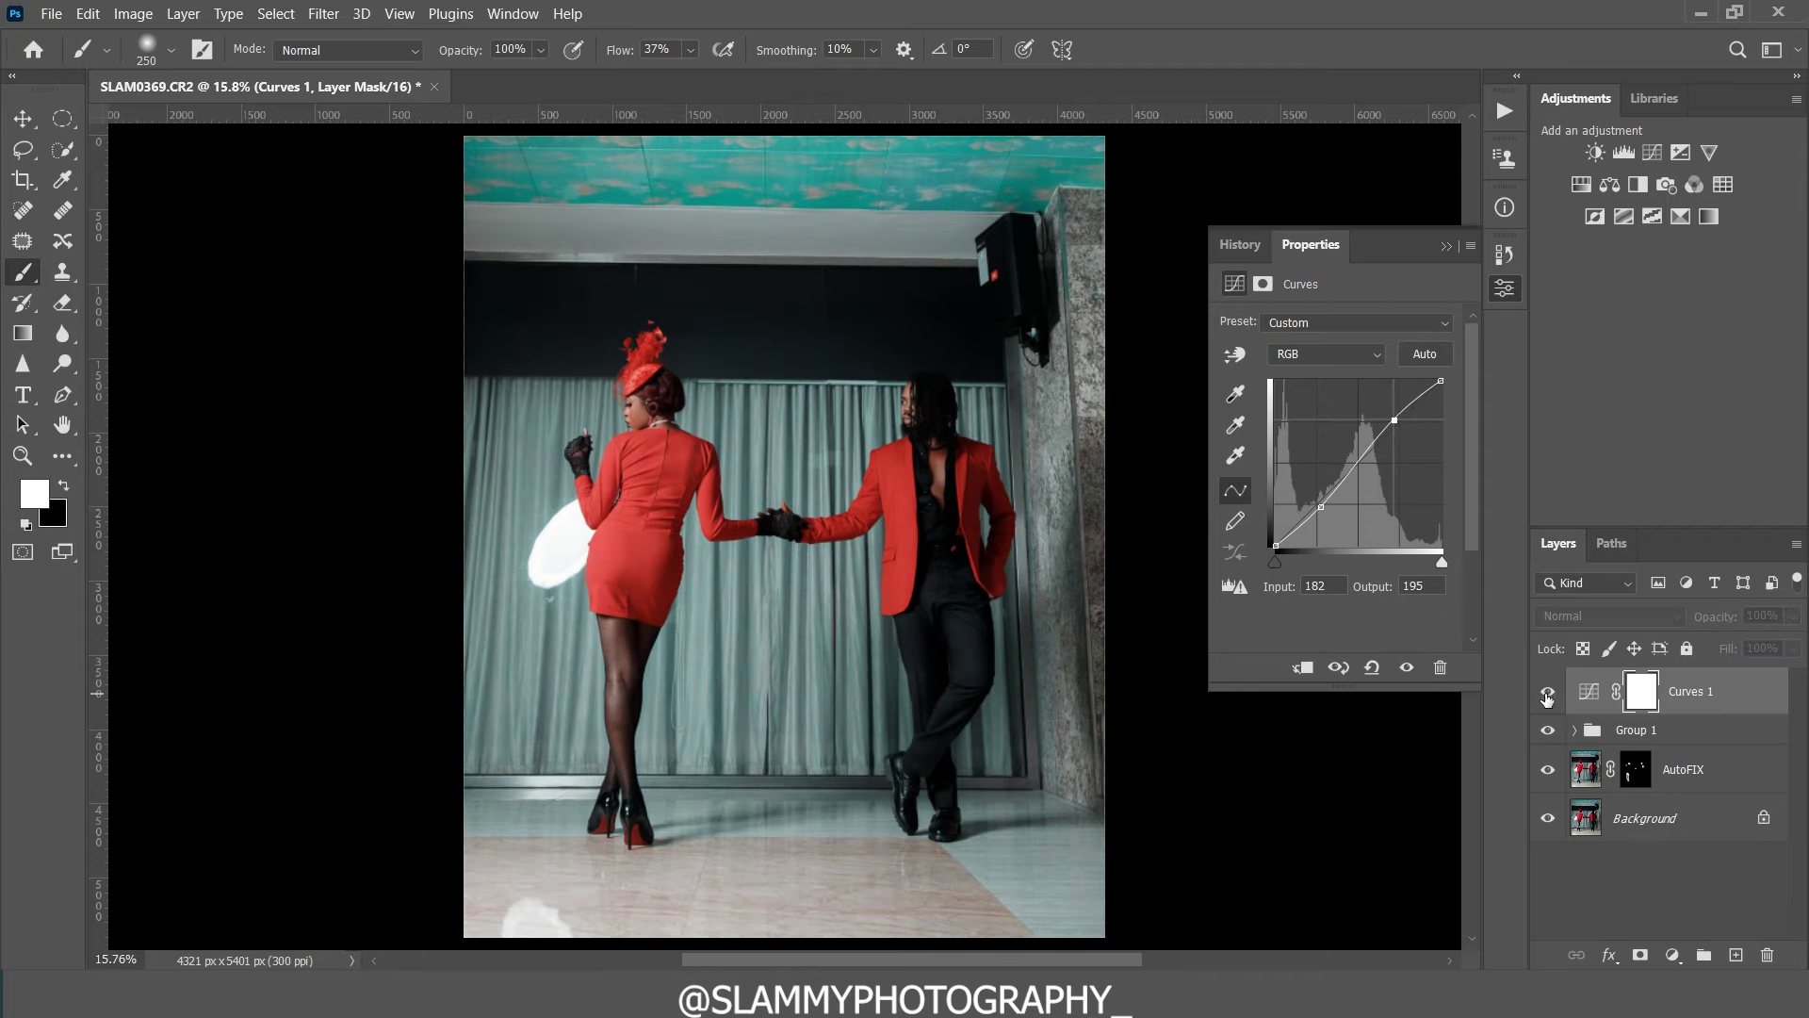
click(1547, 691)
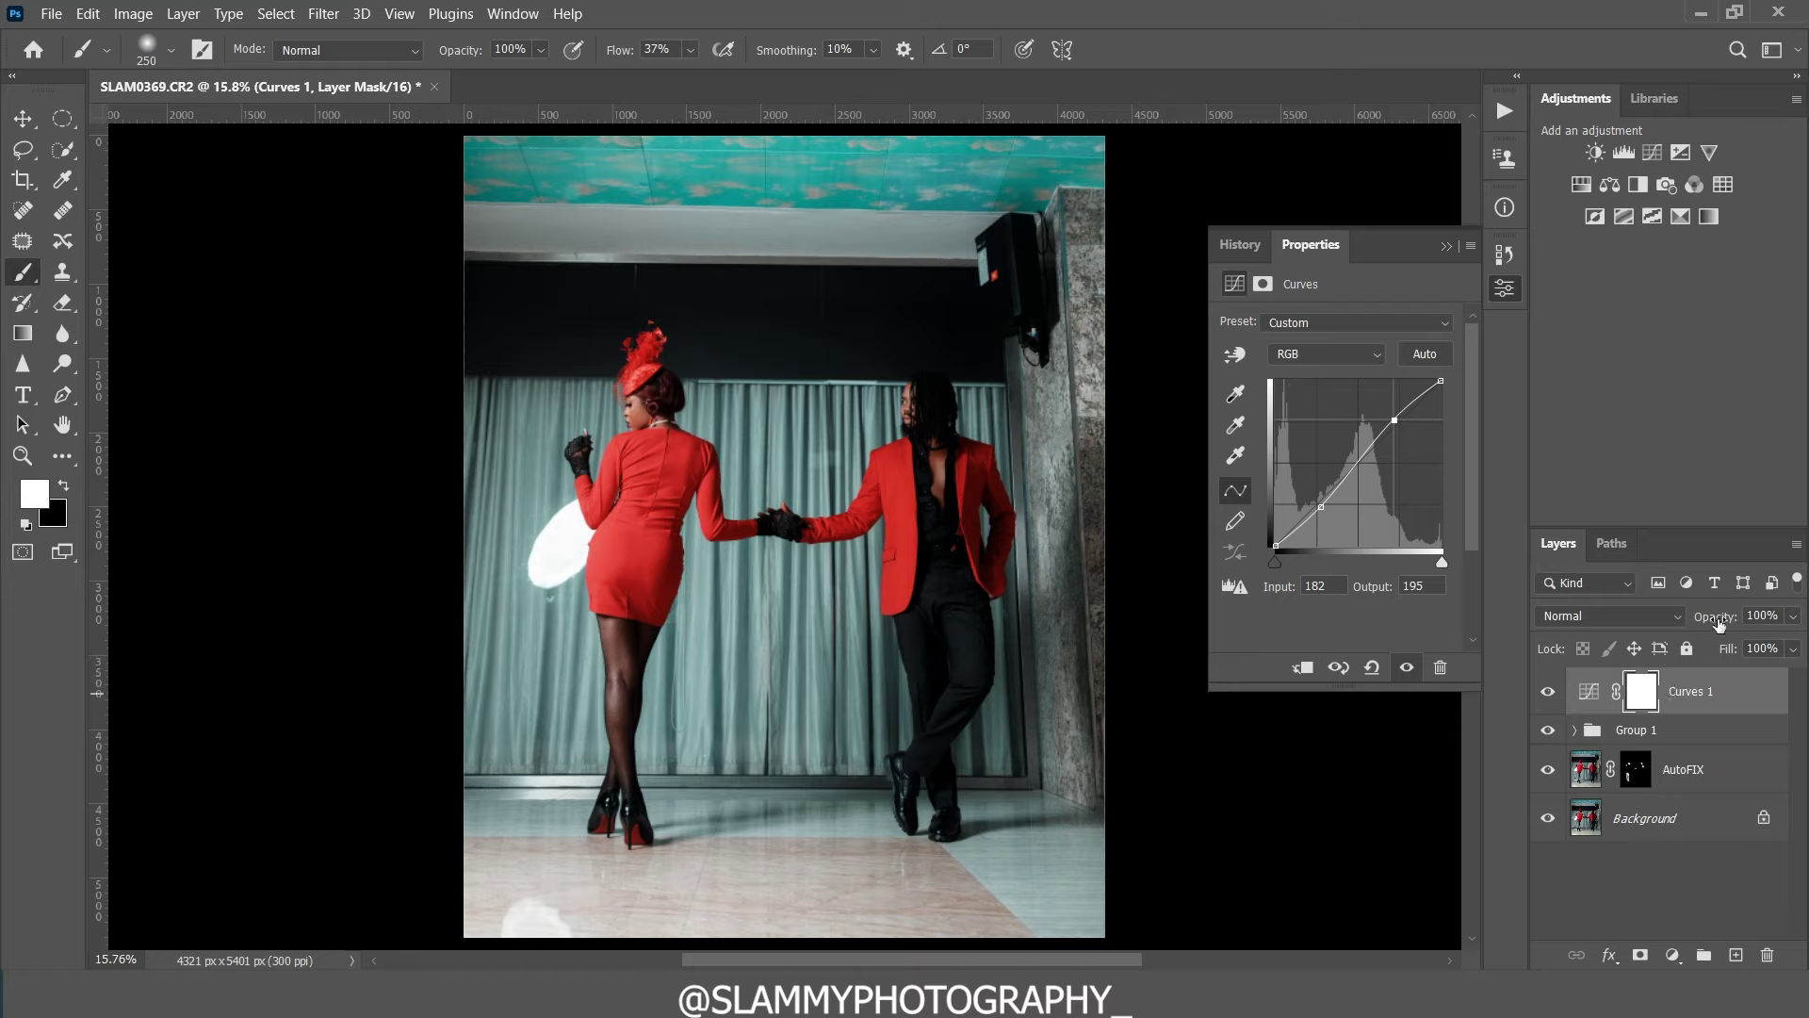
drag(1713, 618, 1671, 630)
click(1549, 691)
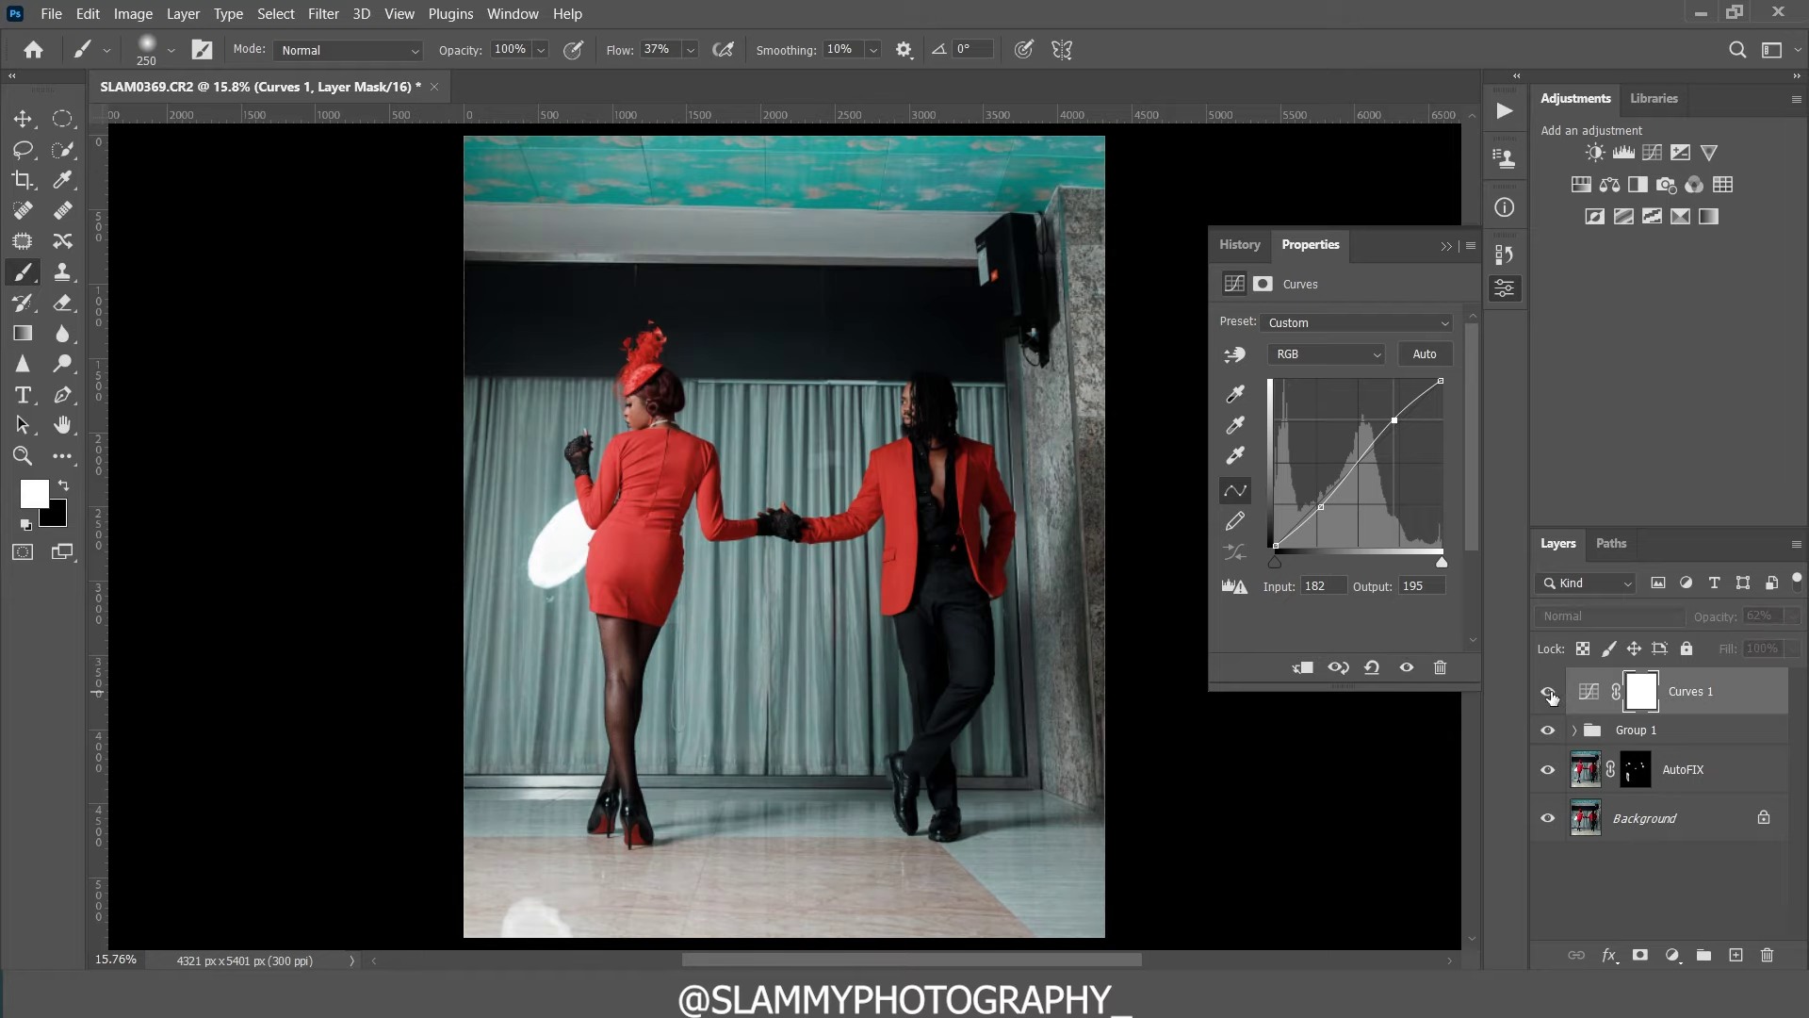
click(1548, 692)
click(1448, 246)
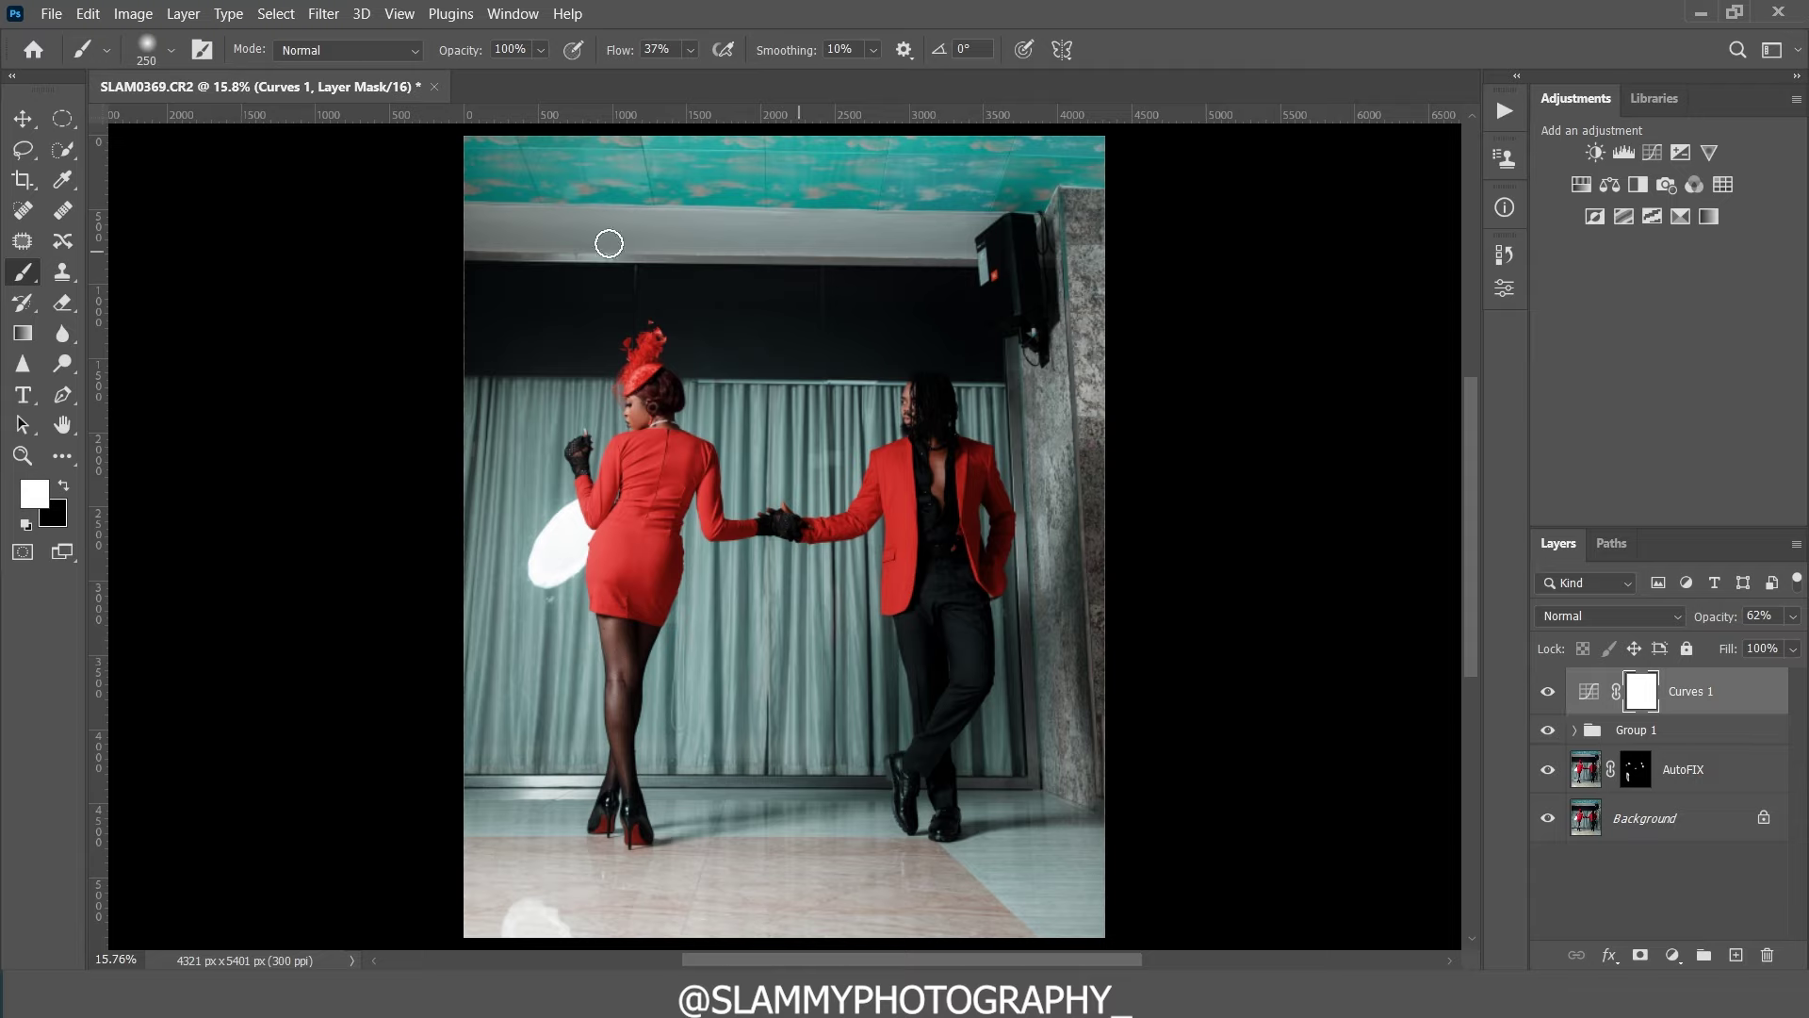
Step: Draw a large elliptical selection around the couple and shift it slightly upward to frame them
key(m)
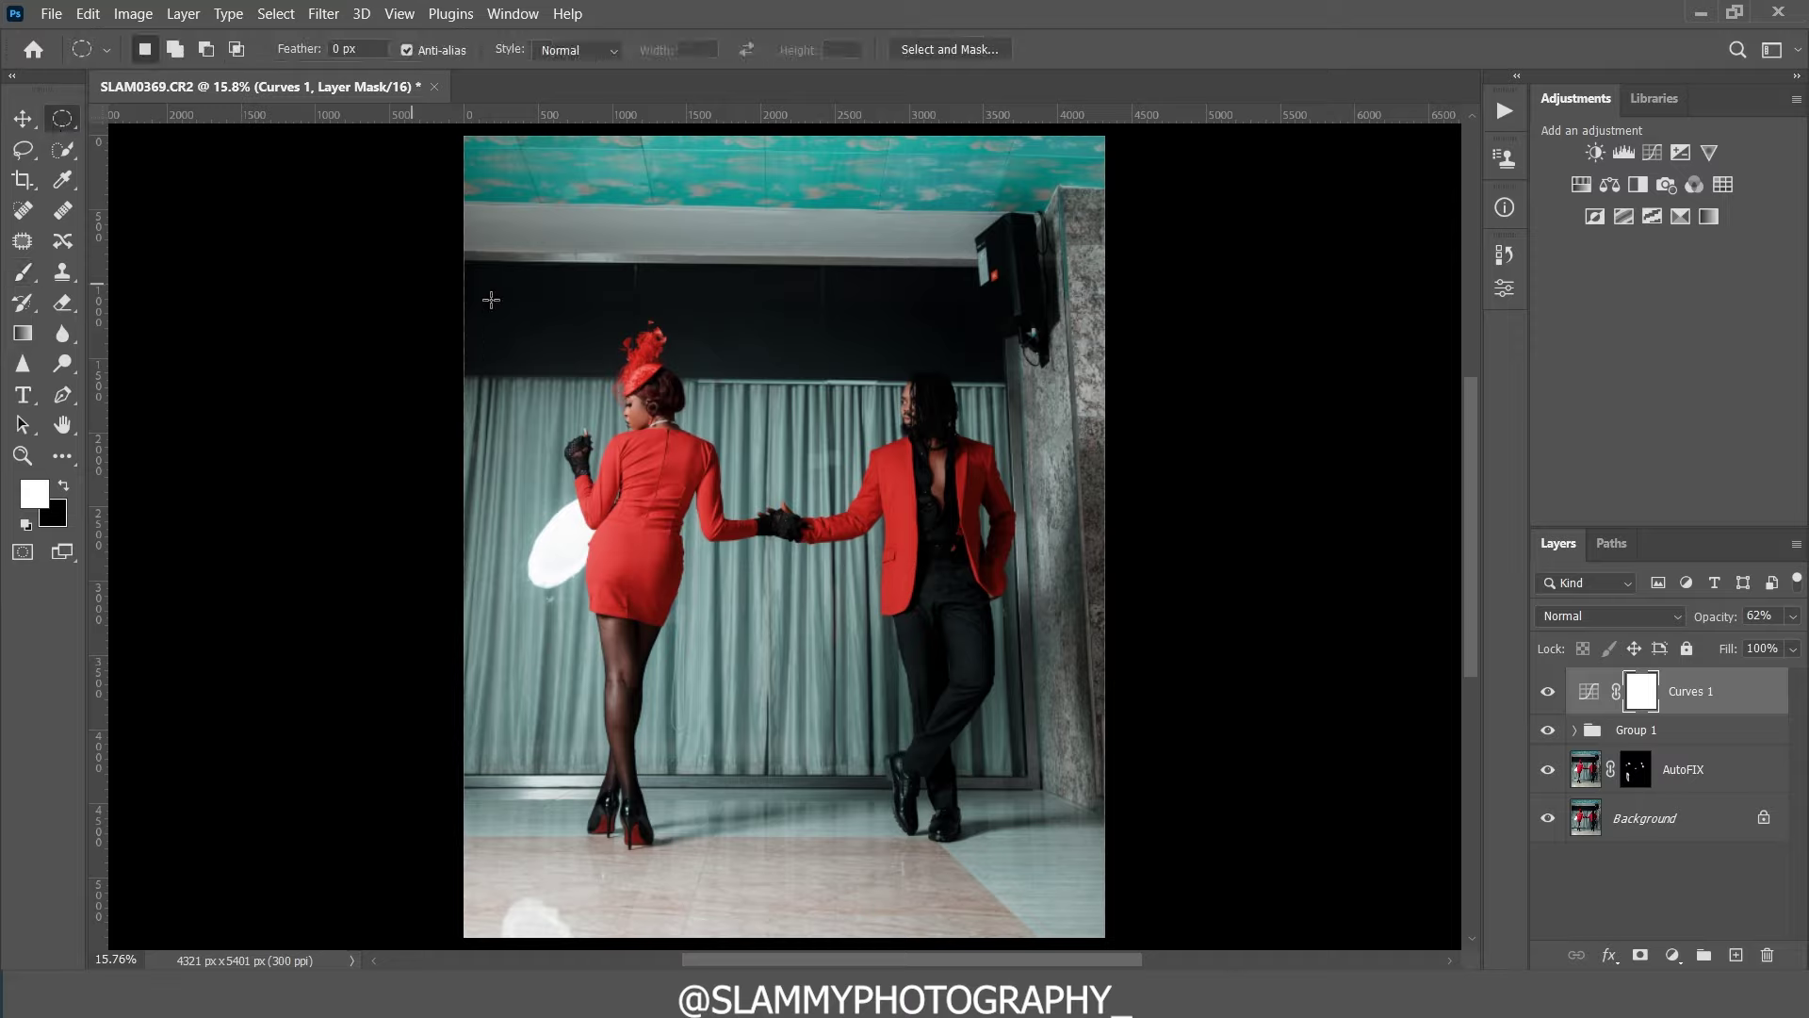
drag(488, 299, 1060, 925)
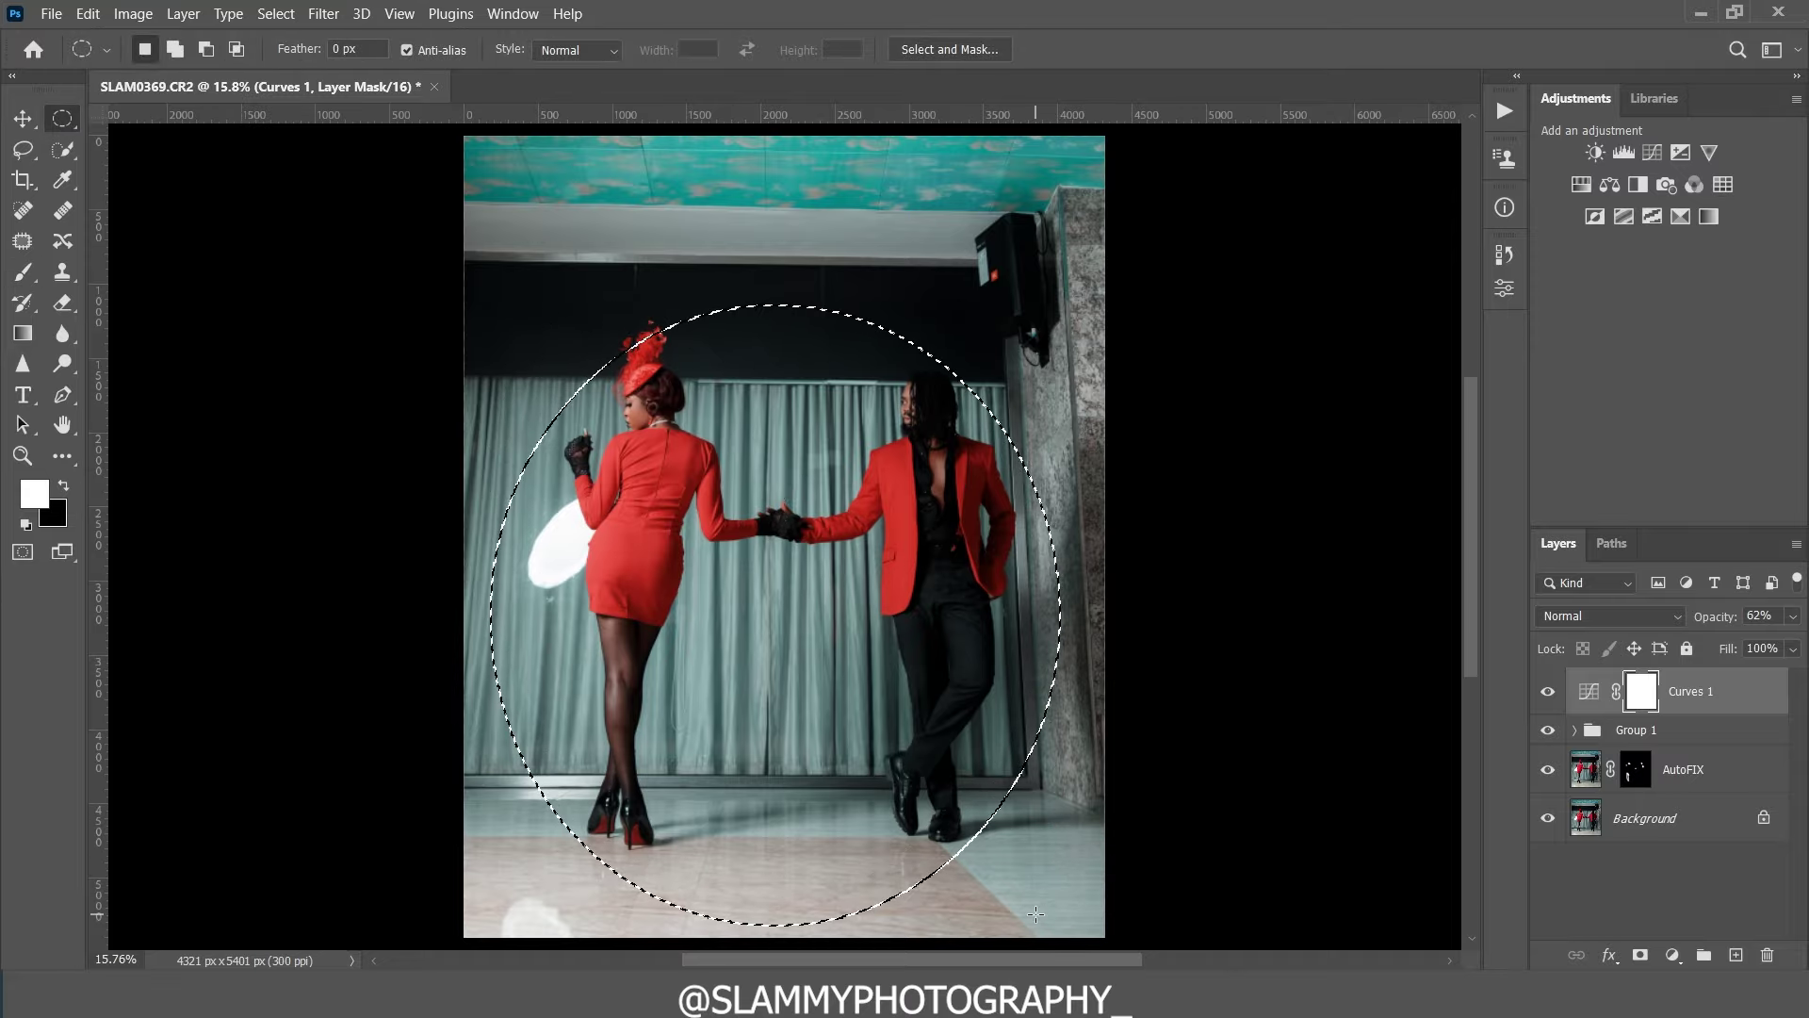
drag(900, 592, 901, 576)
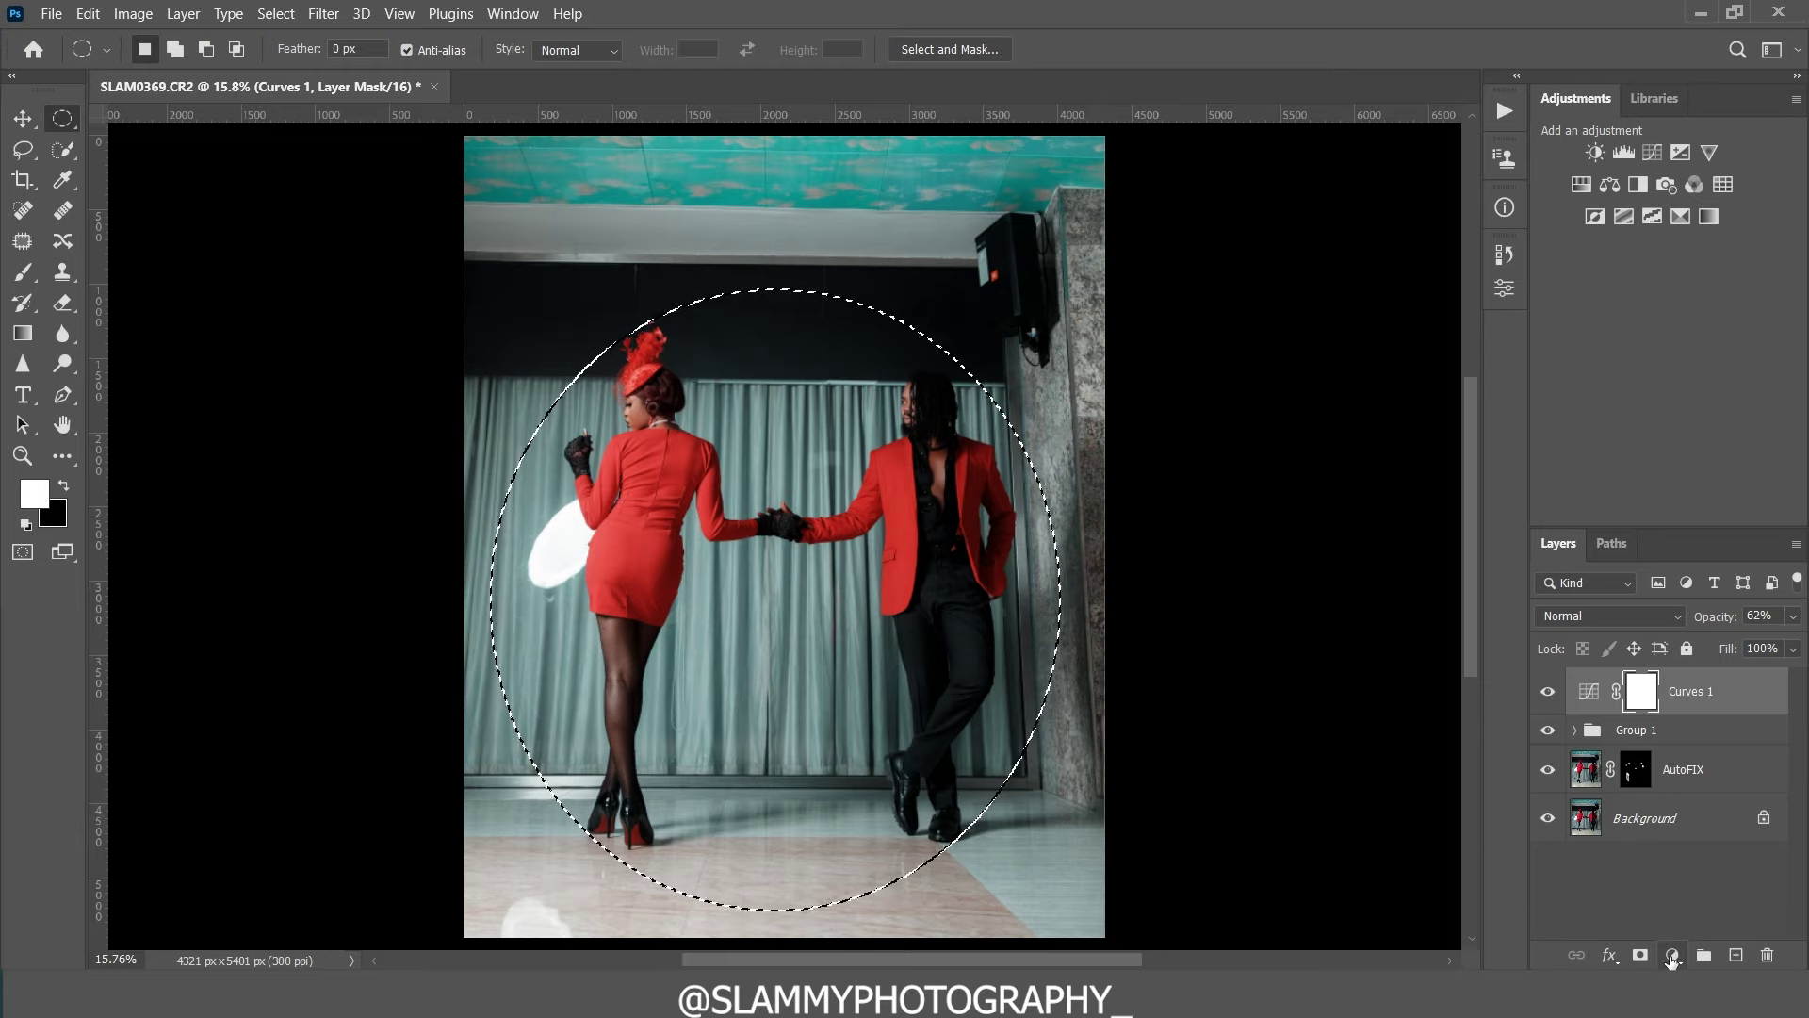
Step: Add a second Curves layer from the selection, darken its midtones from 157 to 115, and invert its mask to affect the surroundings
click(1672, 954)
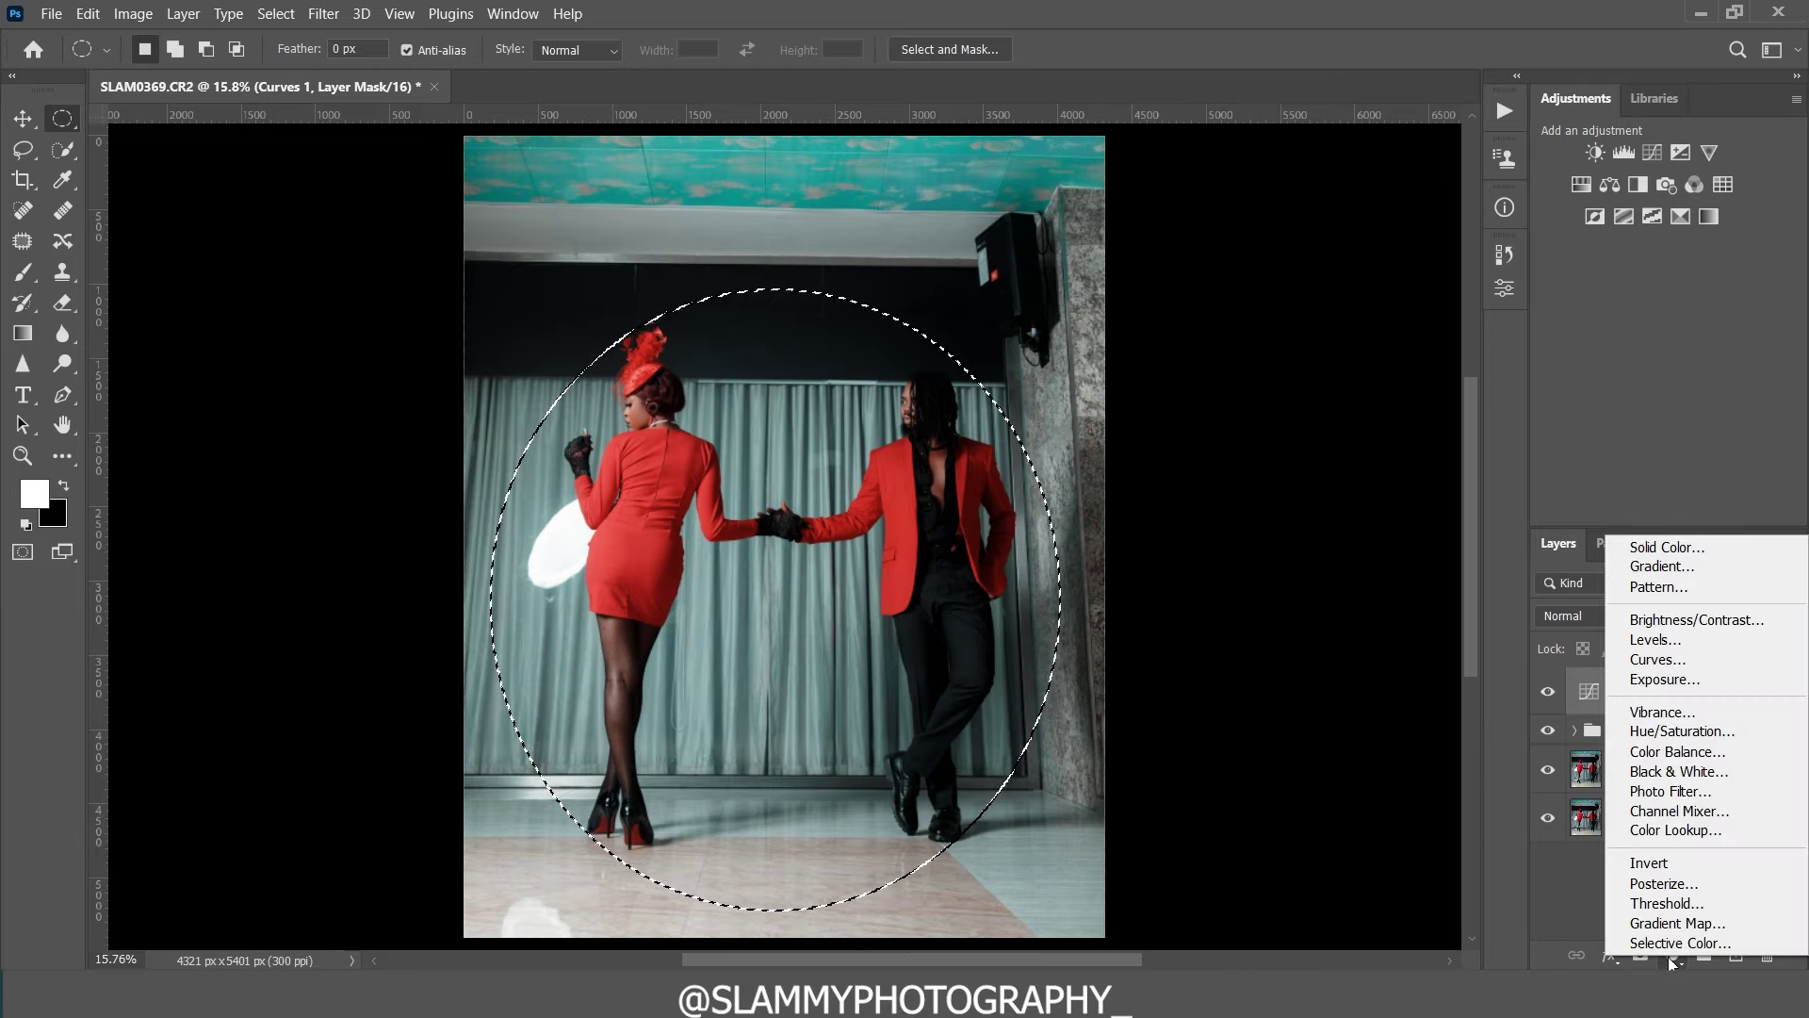
click(1658, 658)
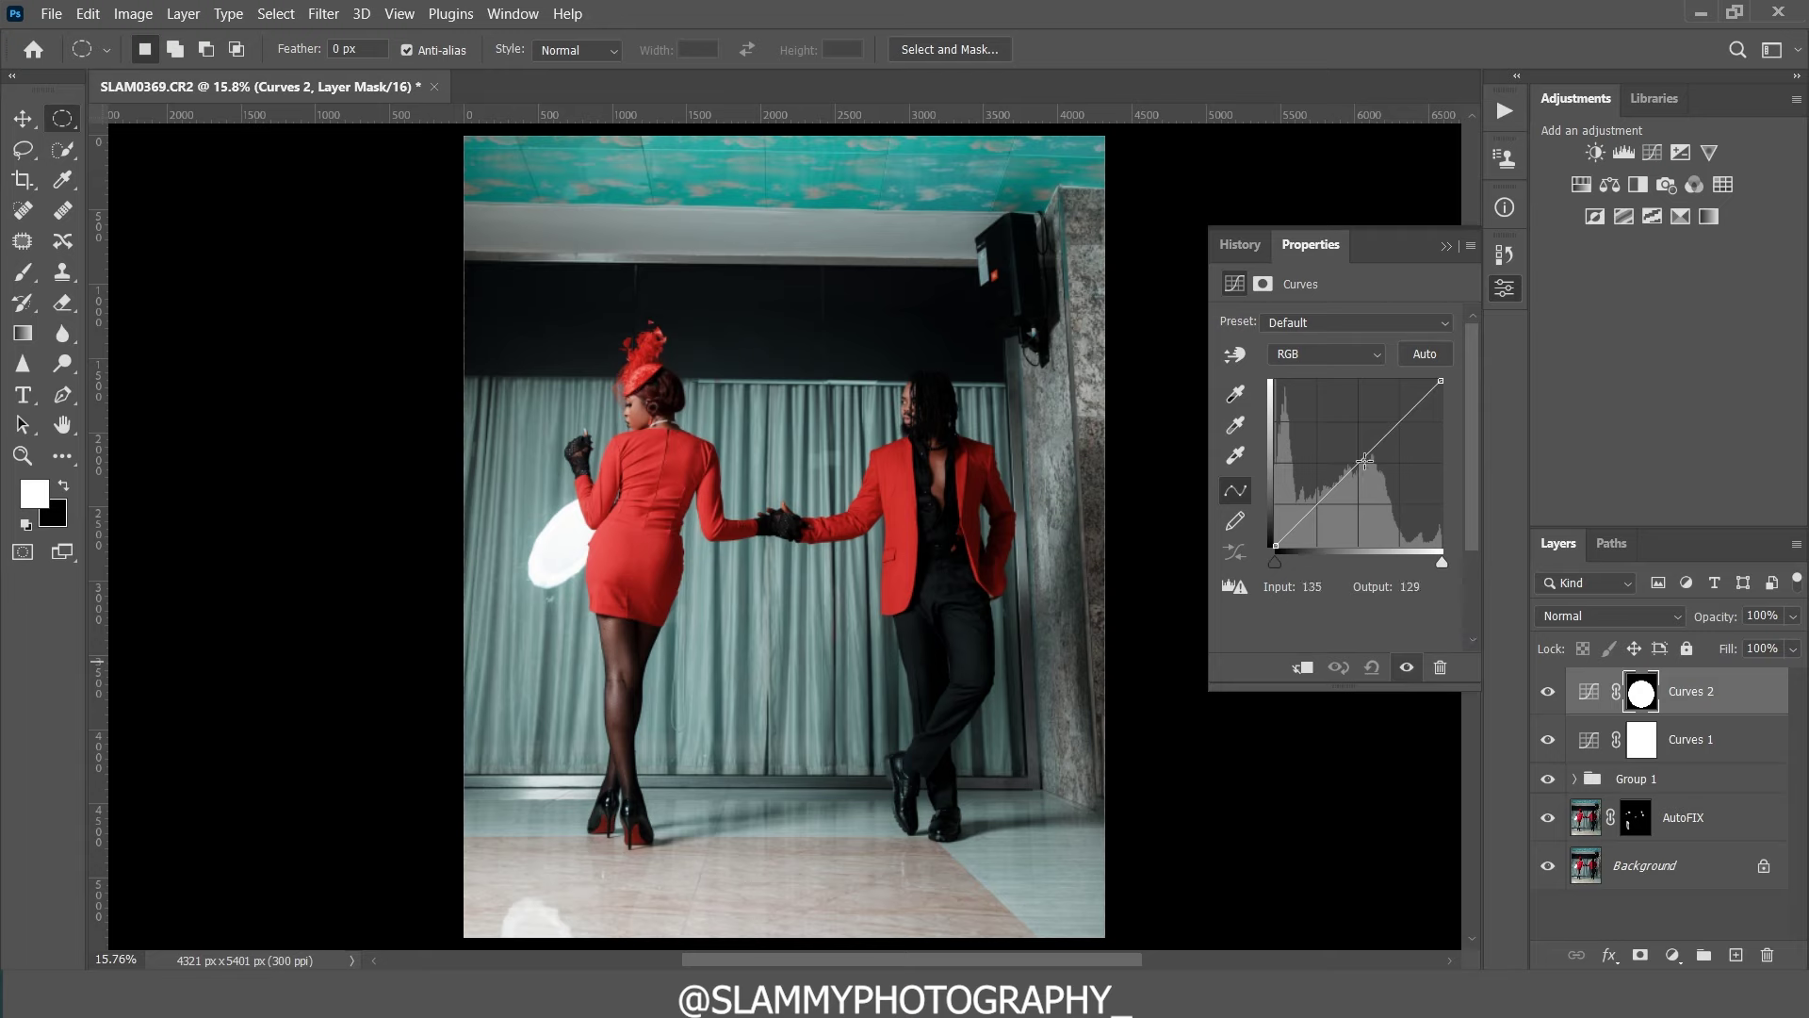
drag(1376, 445, 1378, 472)
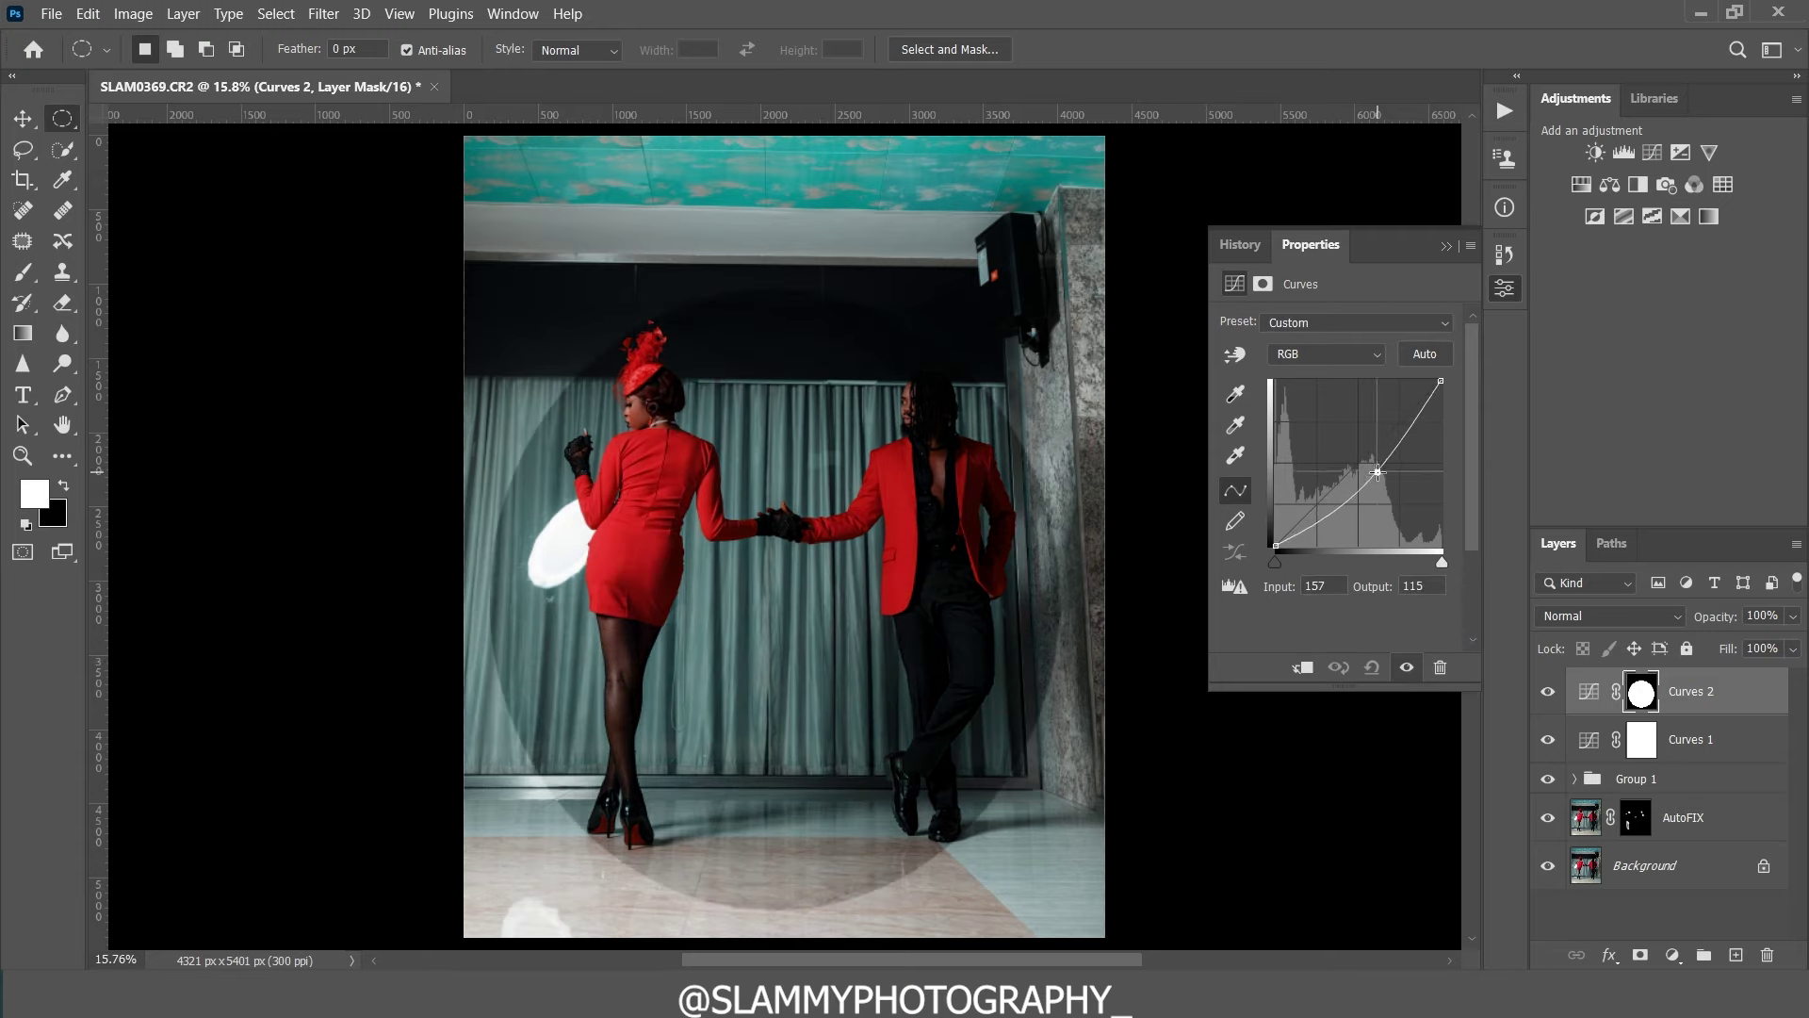
click(1442, 241)
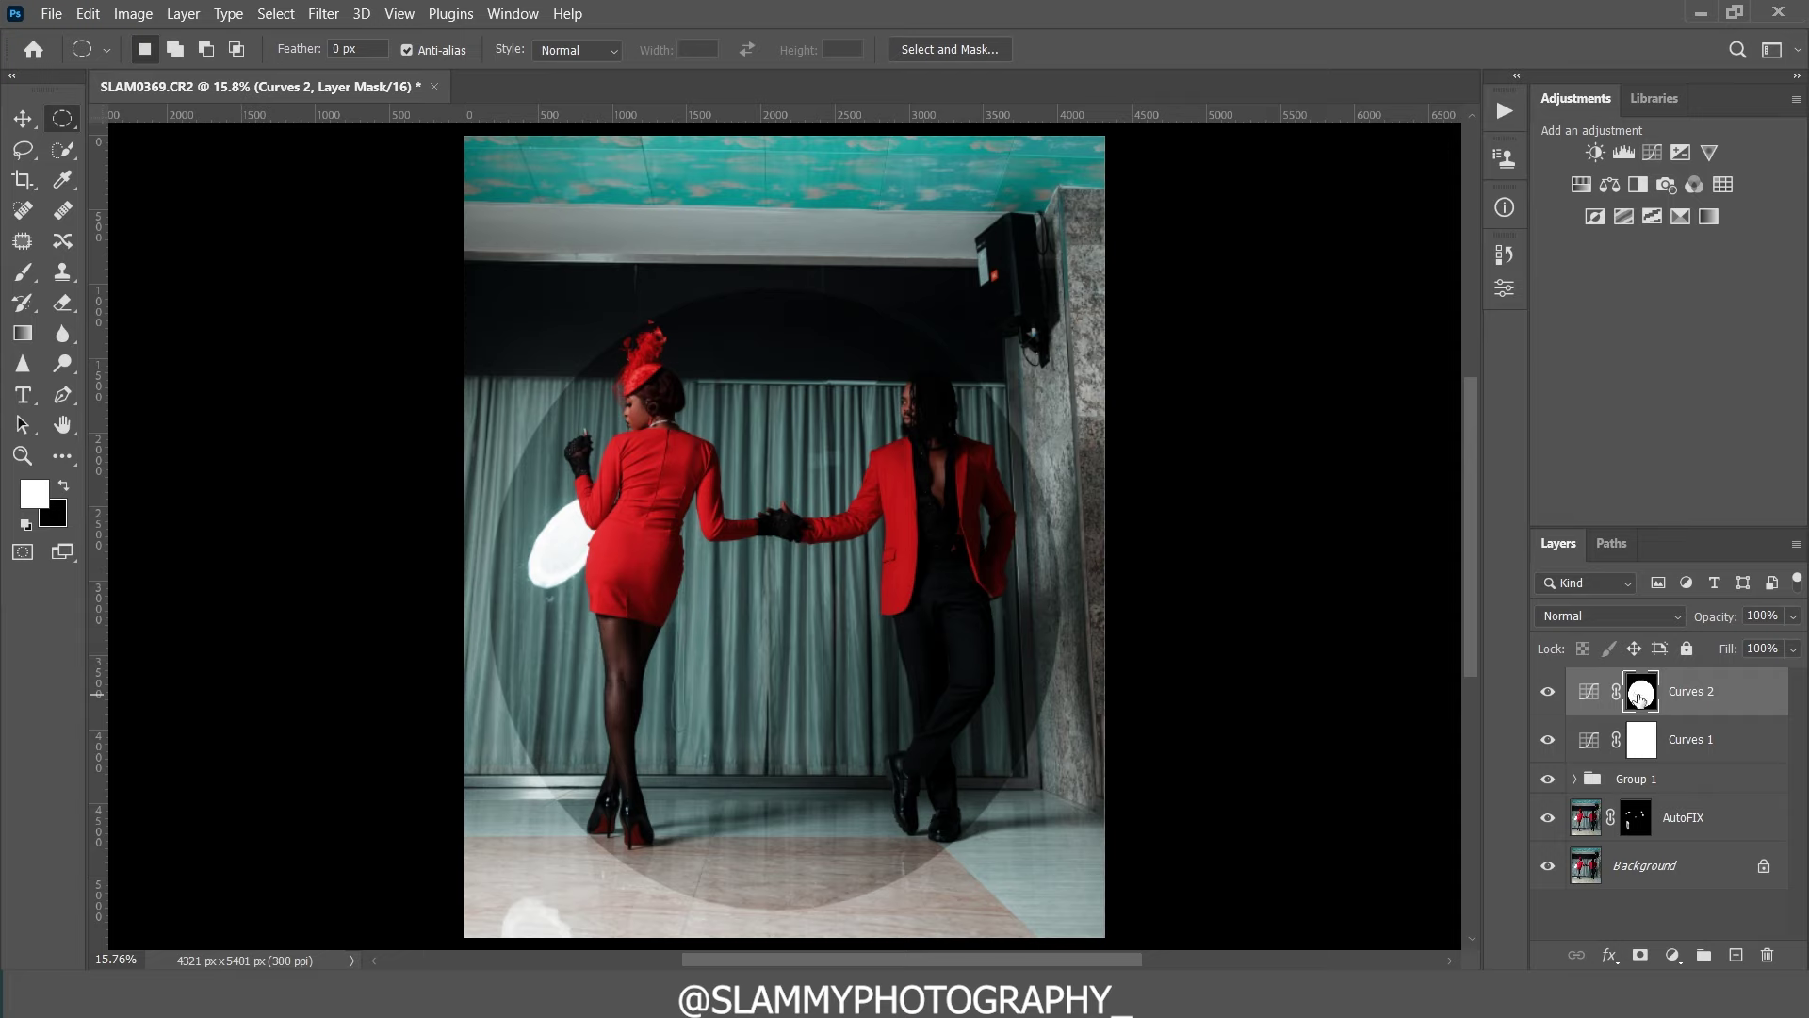
key(ctrl+i)
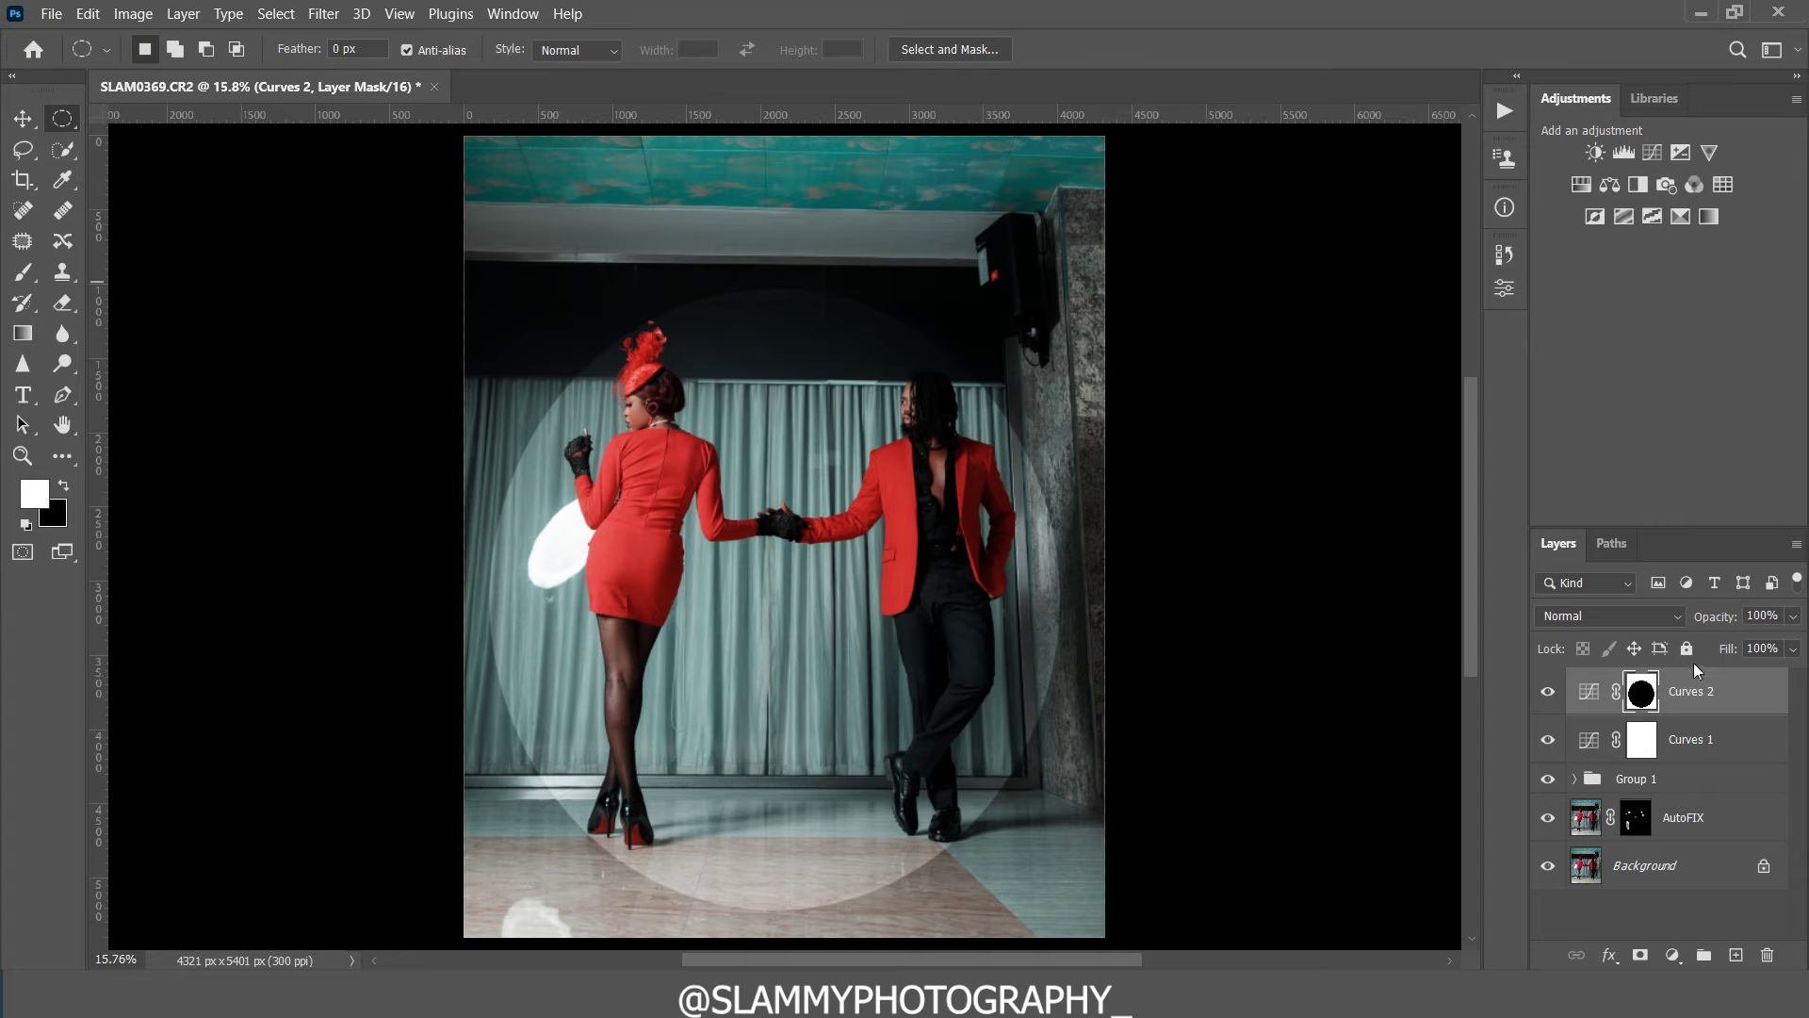
Step: Feather the vignette Curves layer's mask to 121.7 px and compare the photo with and without the layer
click(1504, 287)
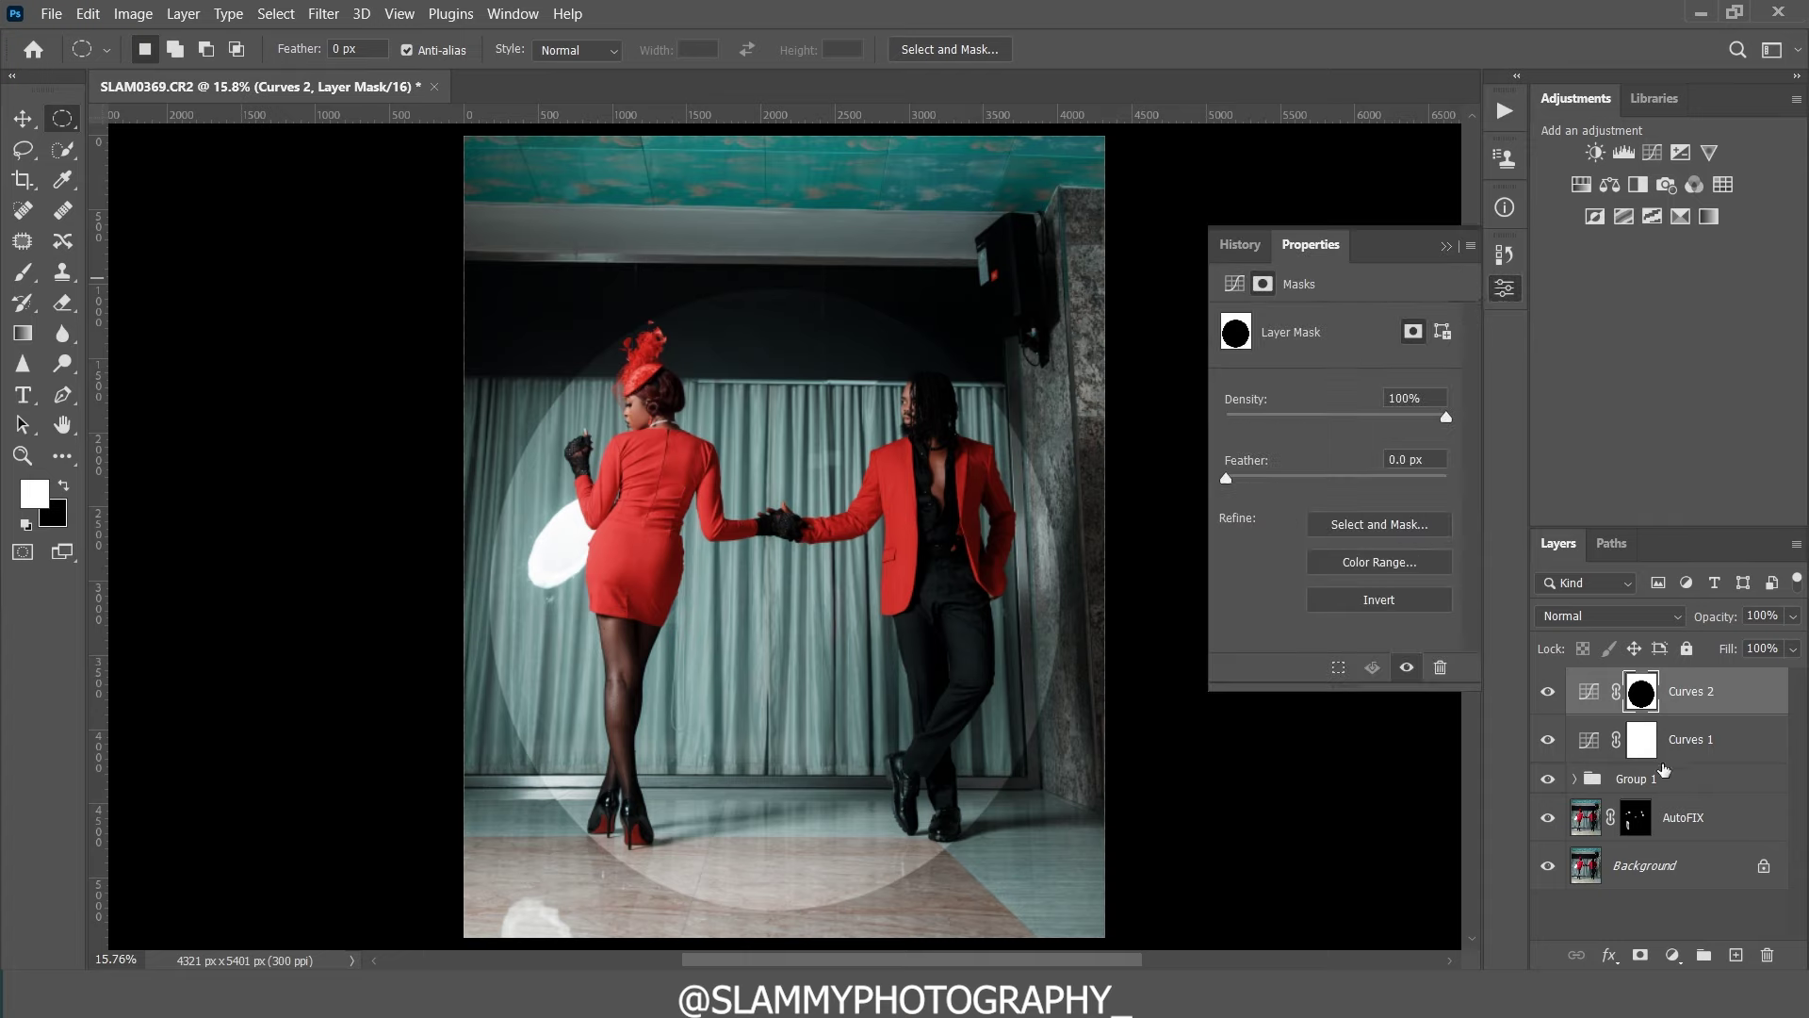
click(1588, 695)
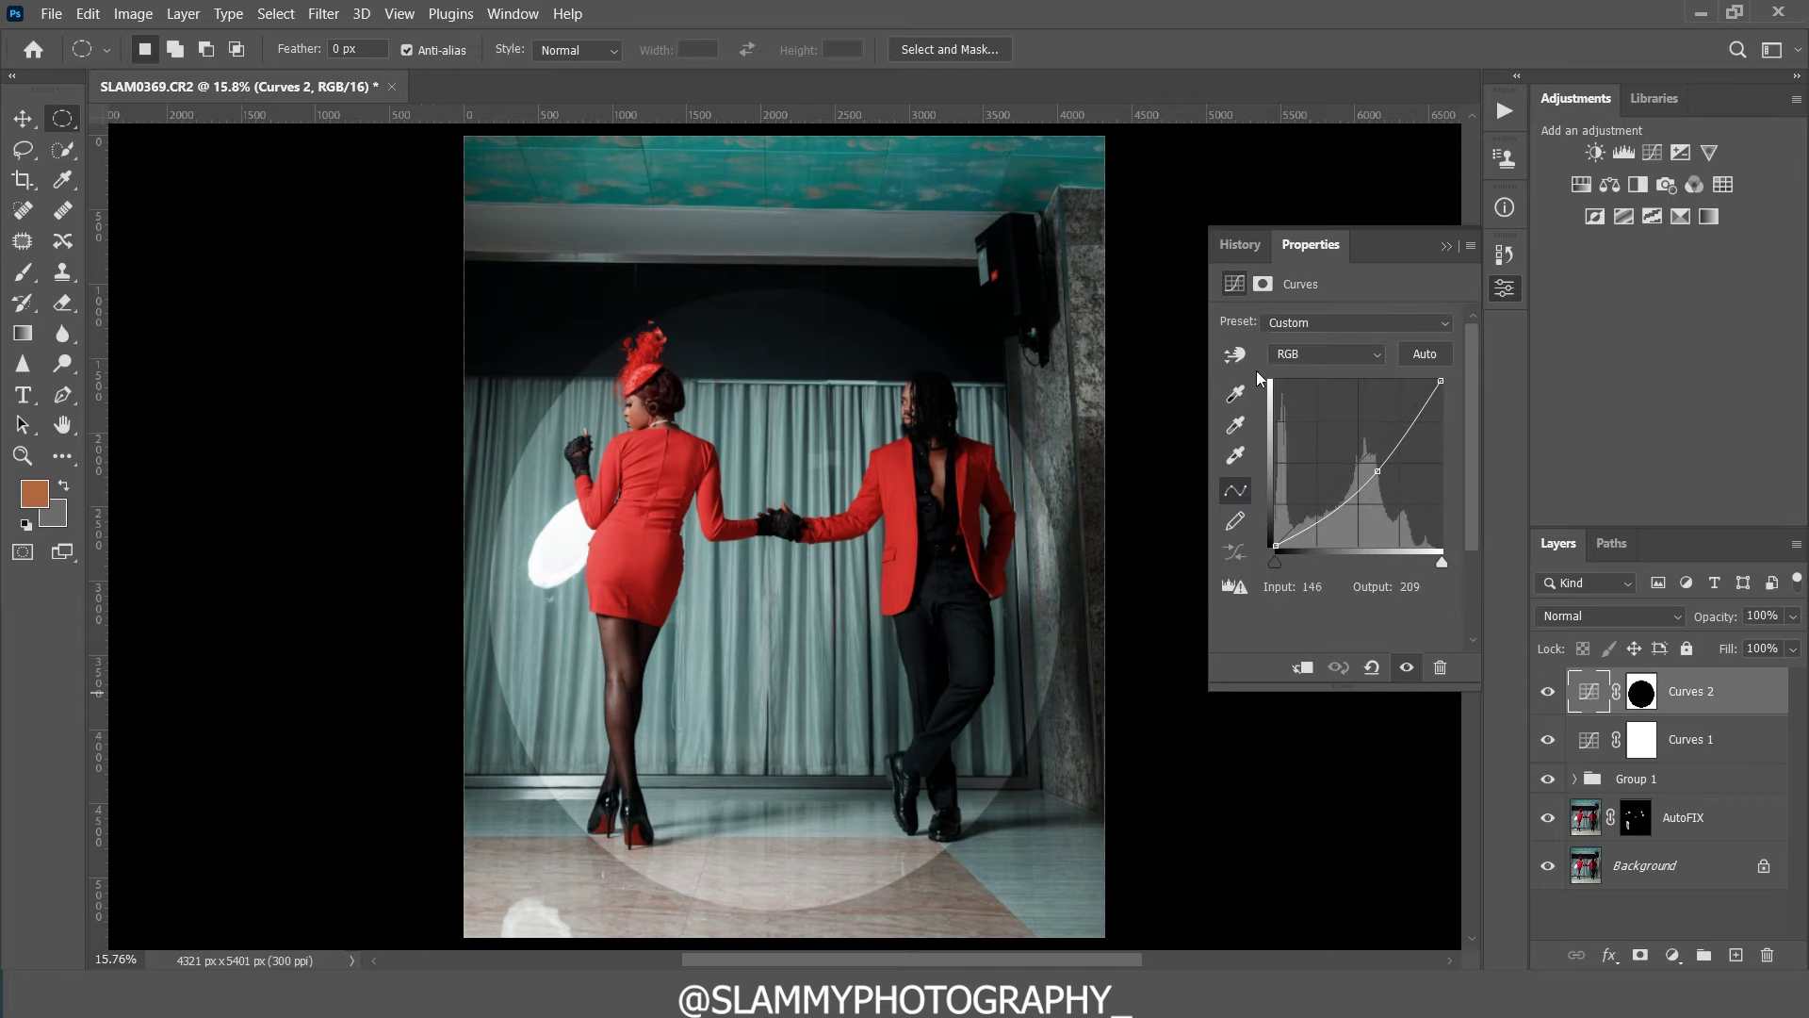
click(1647, 699)
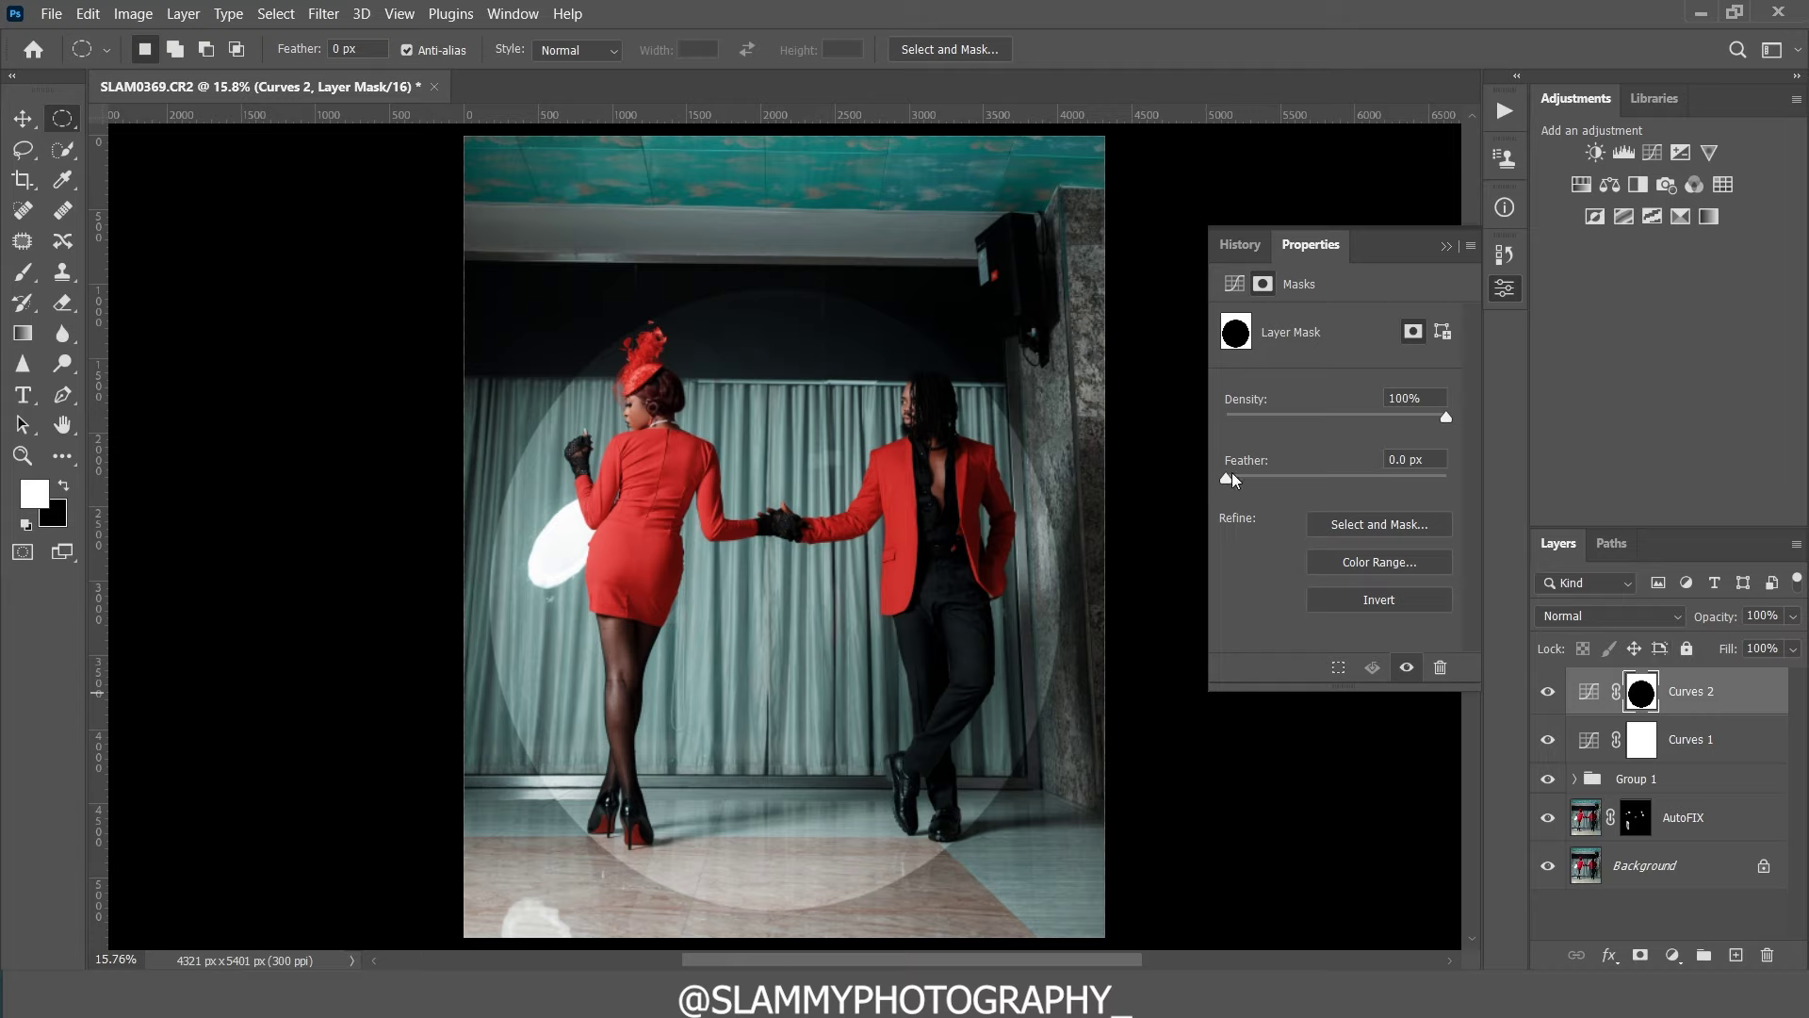
drag(1235, 483, 1376, 488)
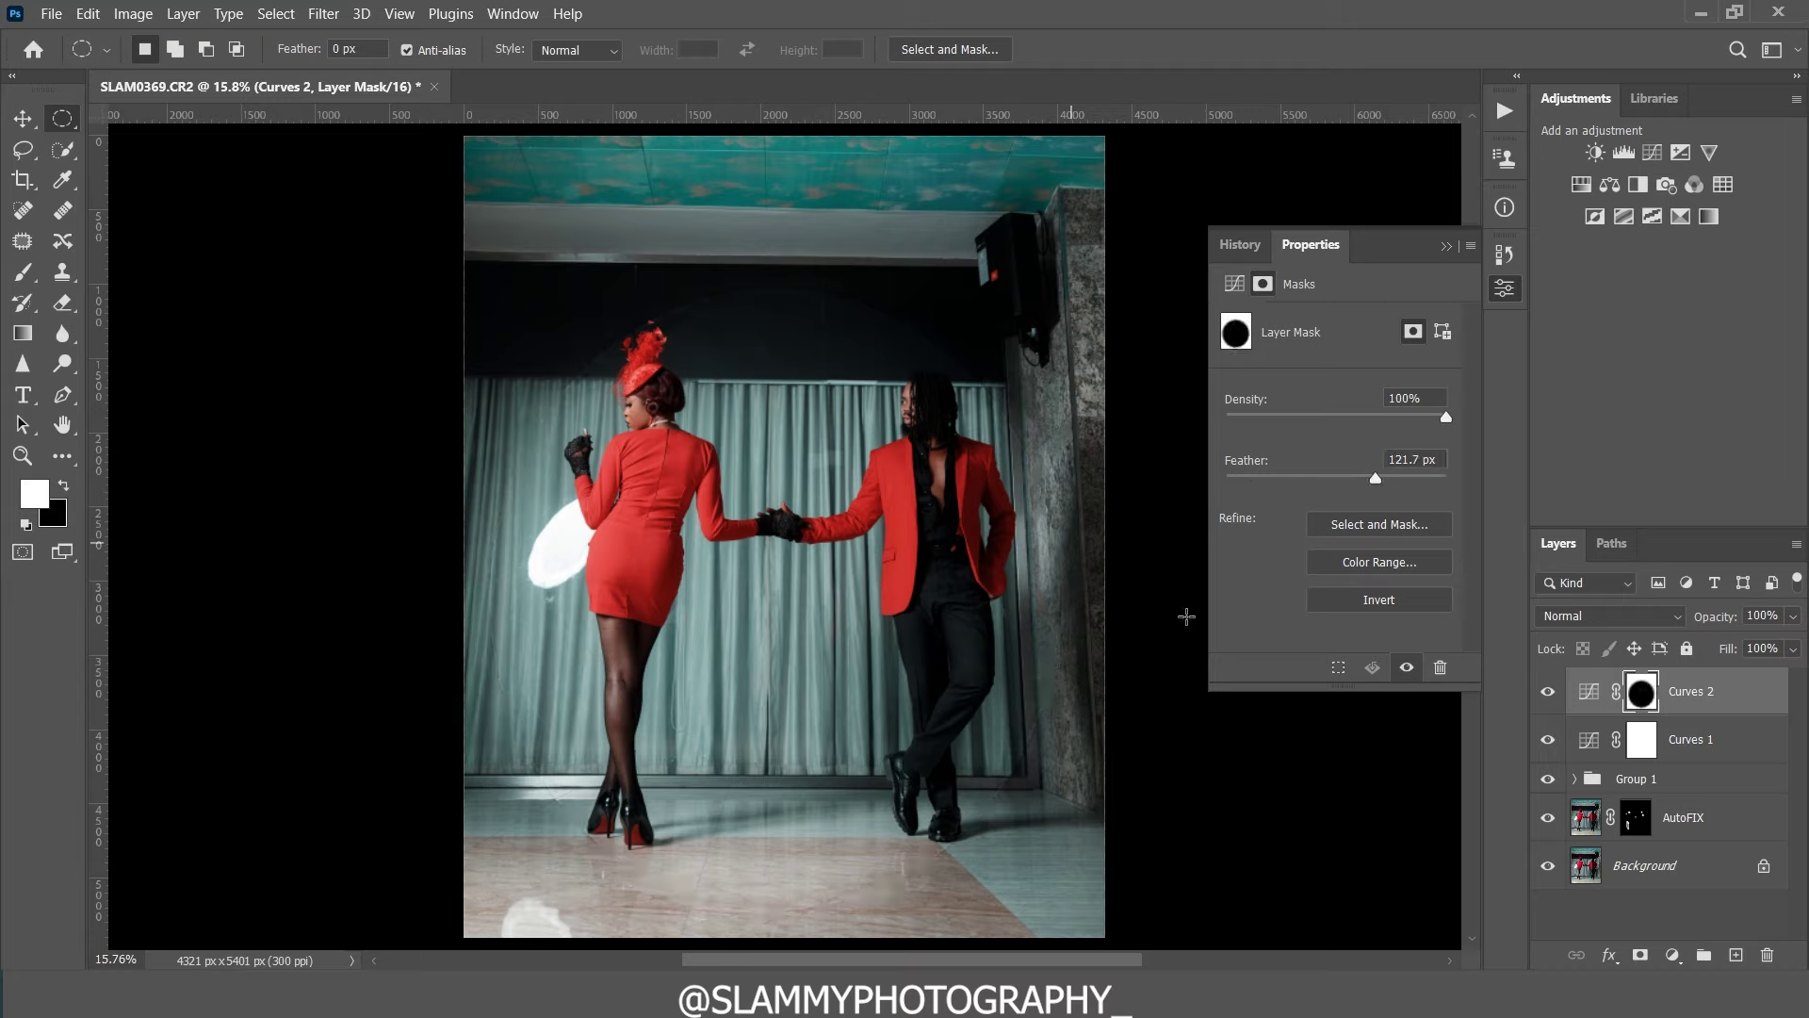
click(1546, 694)
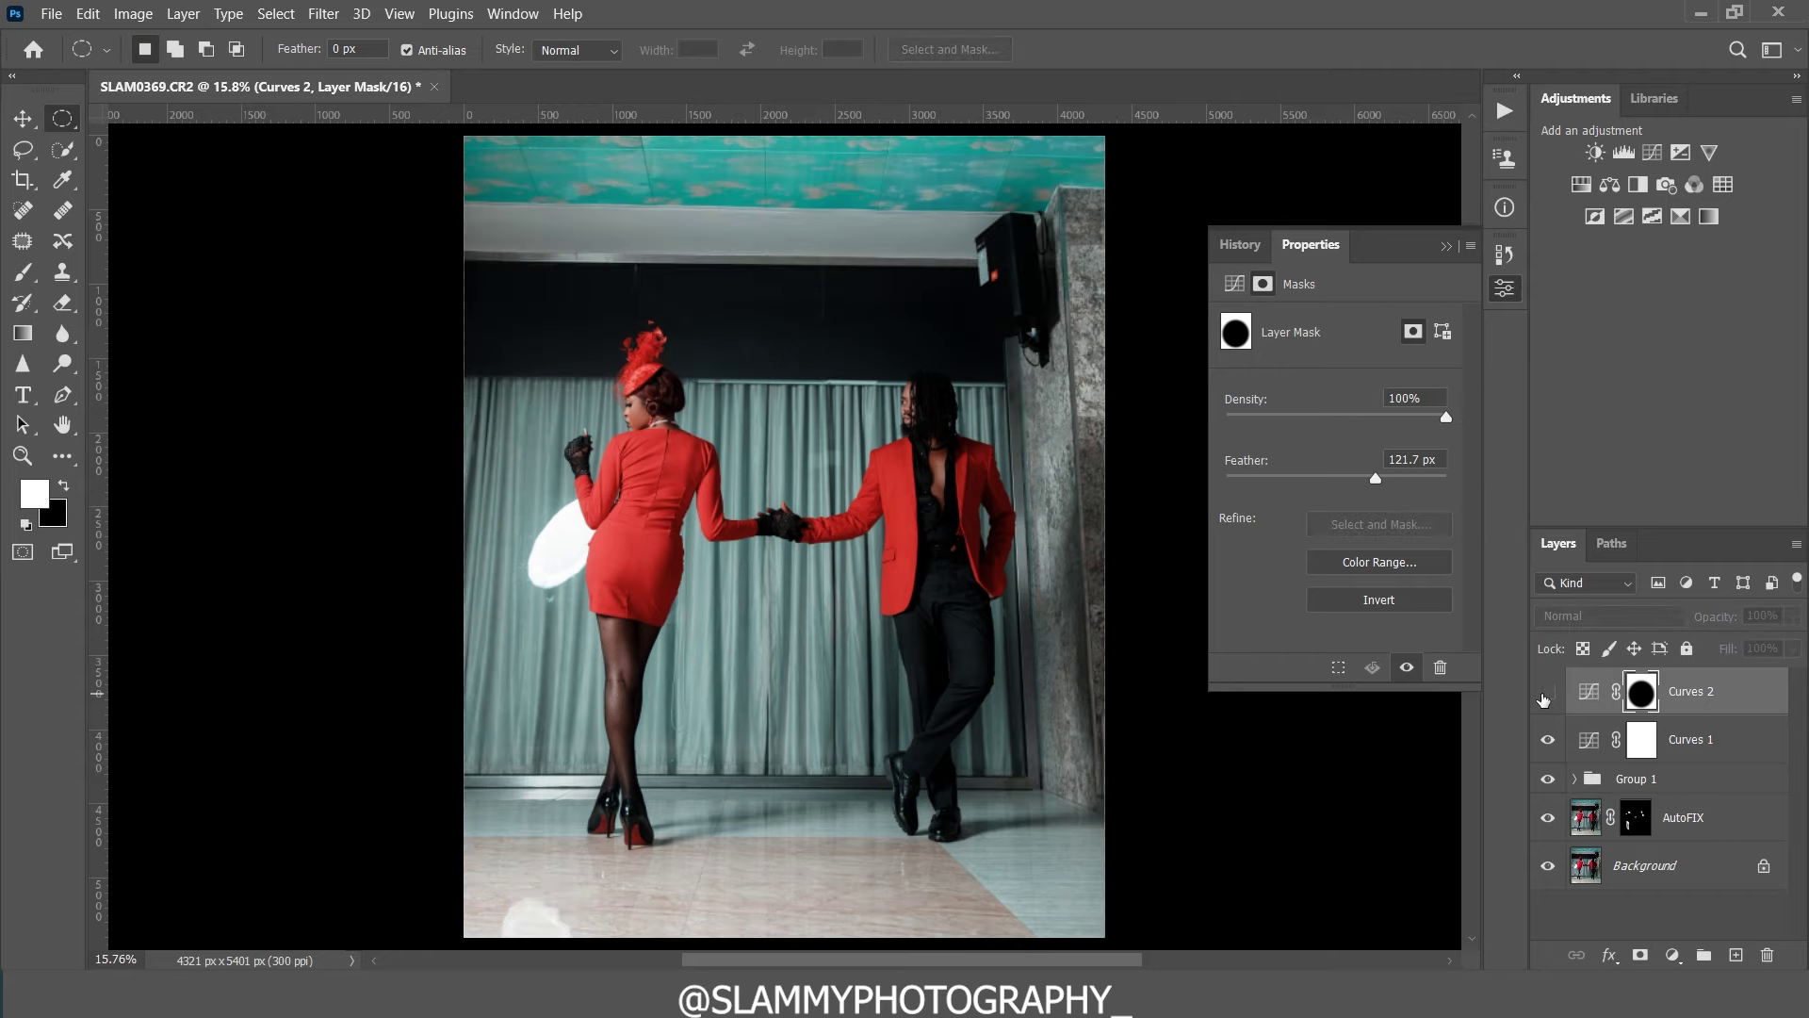
click(1546, 695)
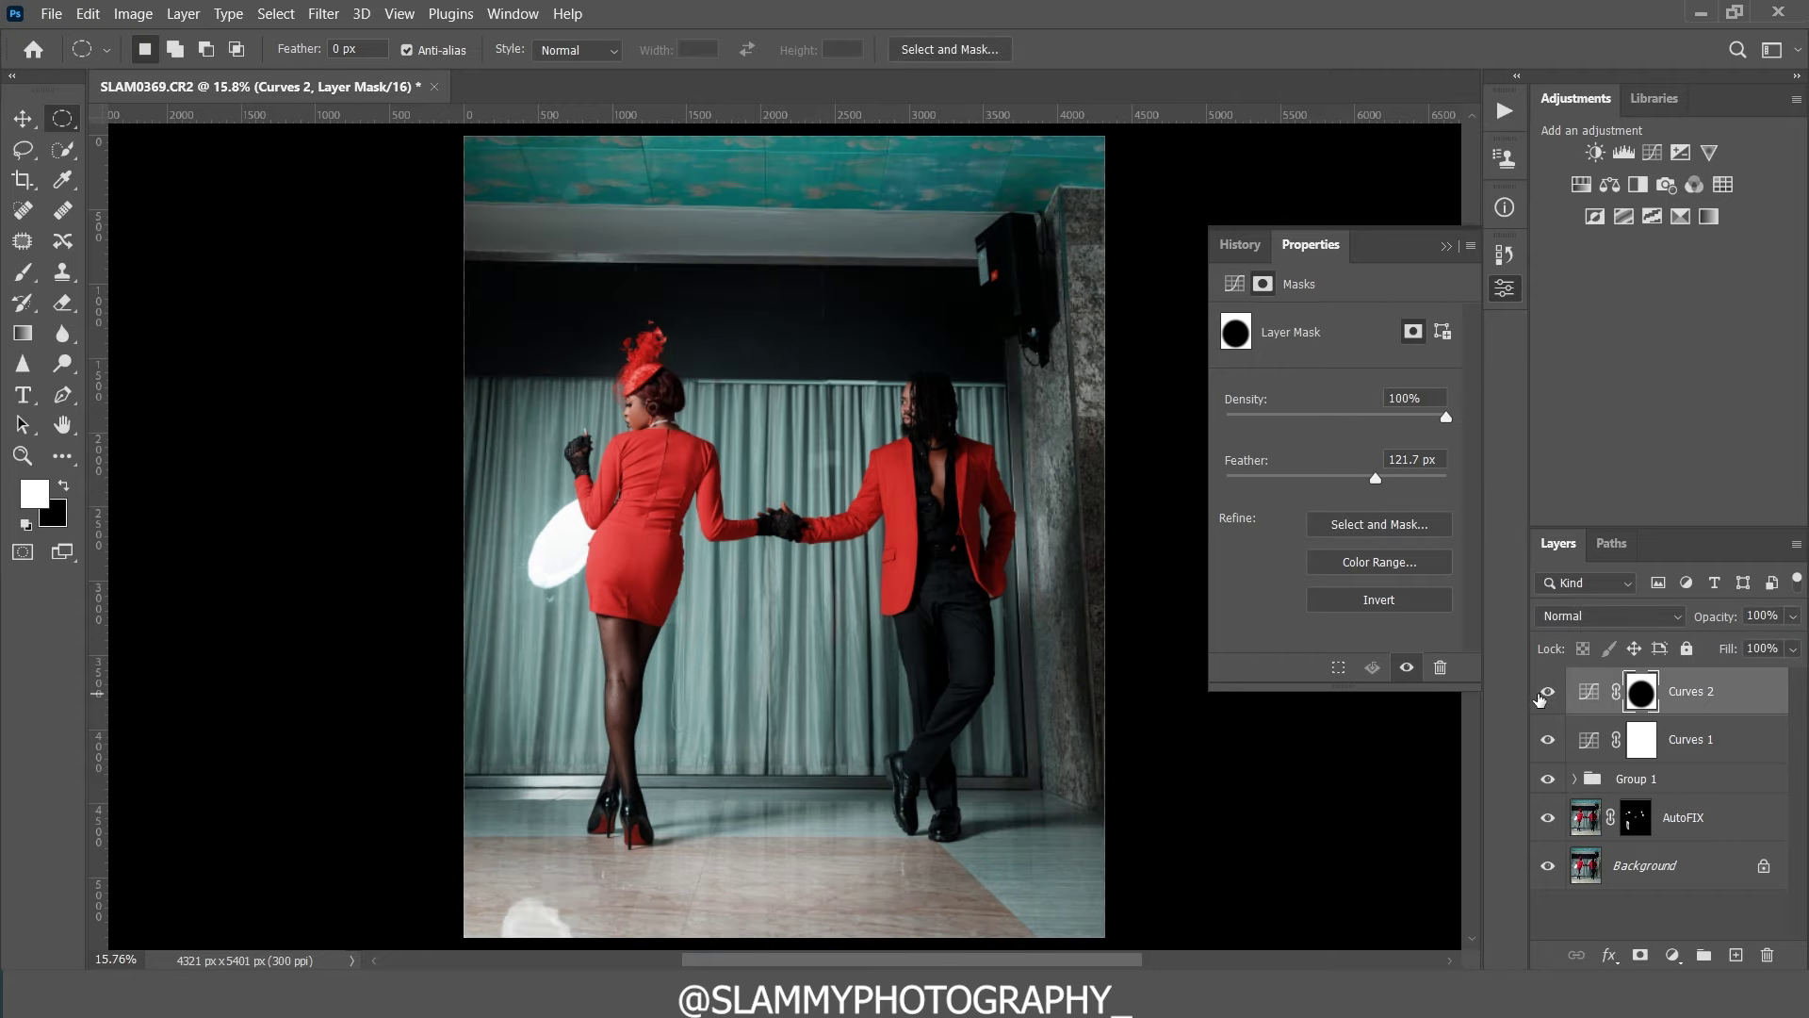
Step: Set the vignette Curves layer's blend mode to Luminosity and compare the photo with and without it
click(1602, 617)
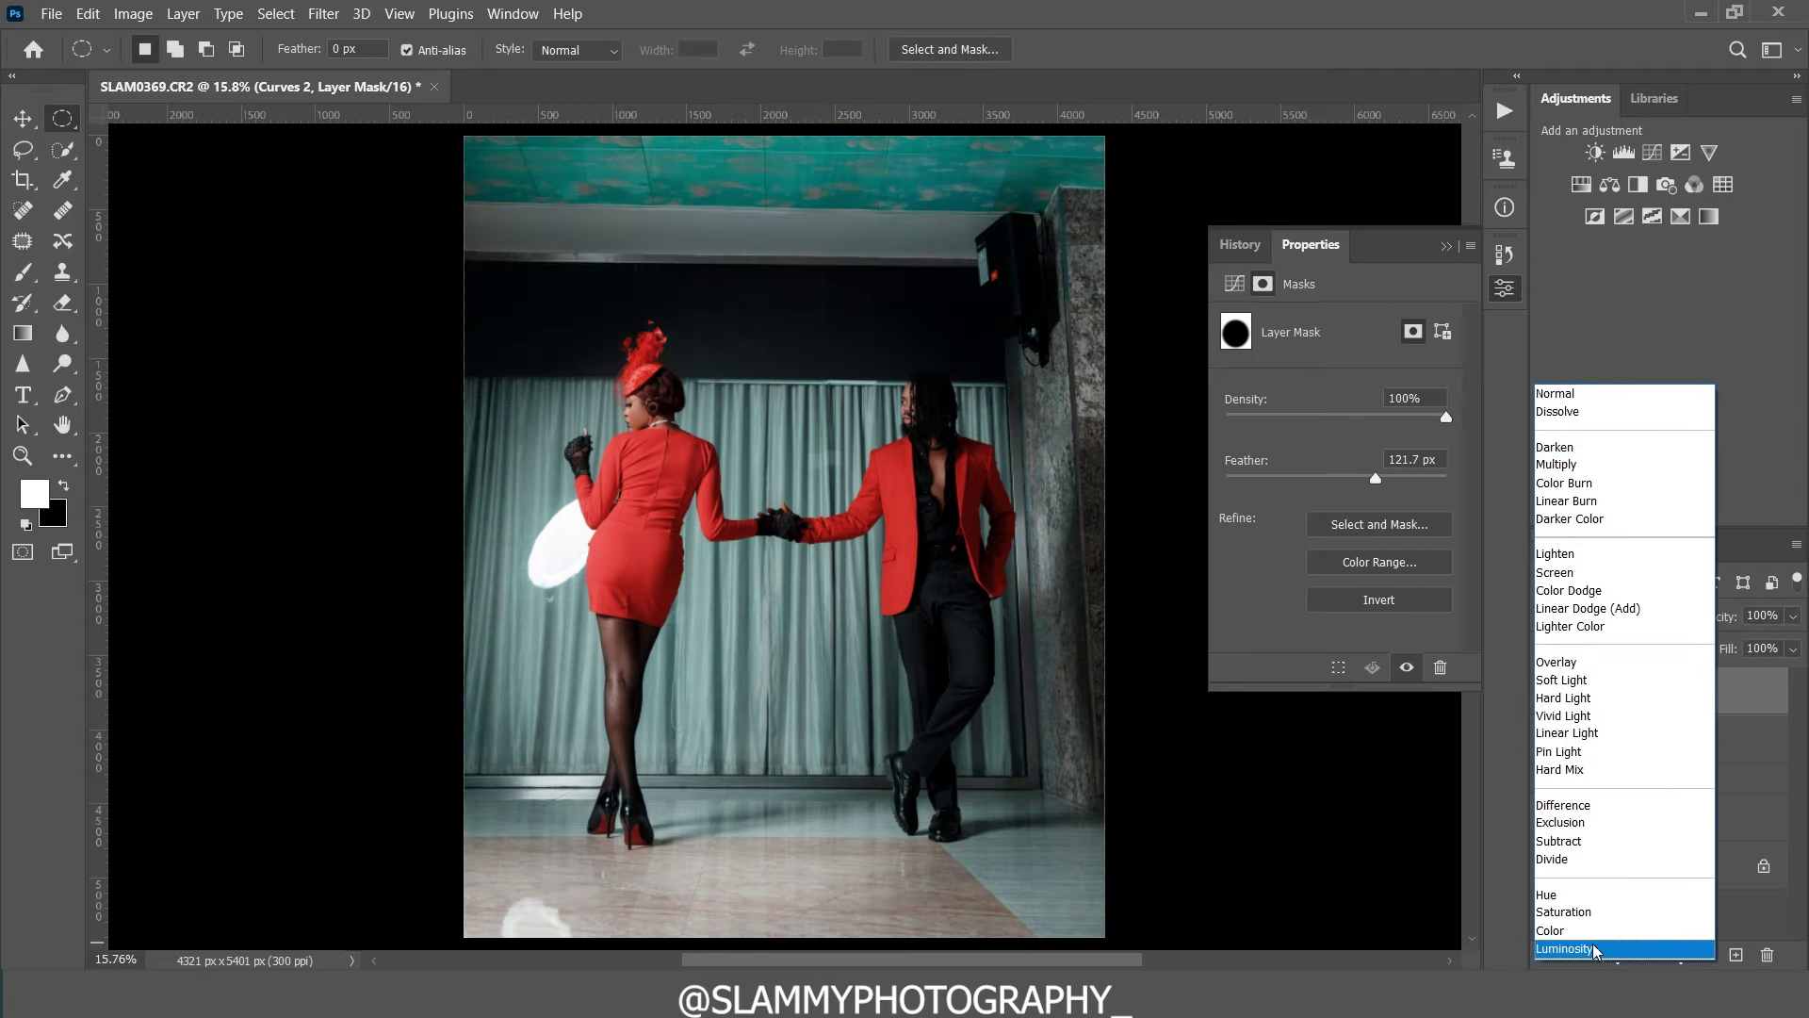
click(1595, 949)
click(1447, 247)
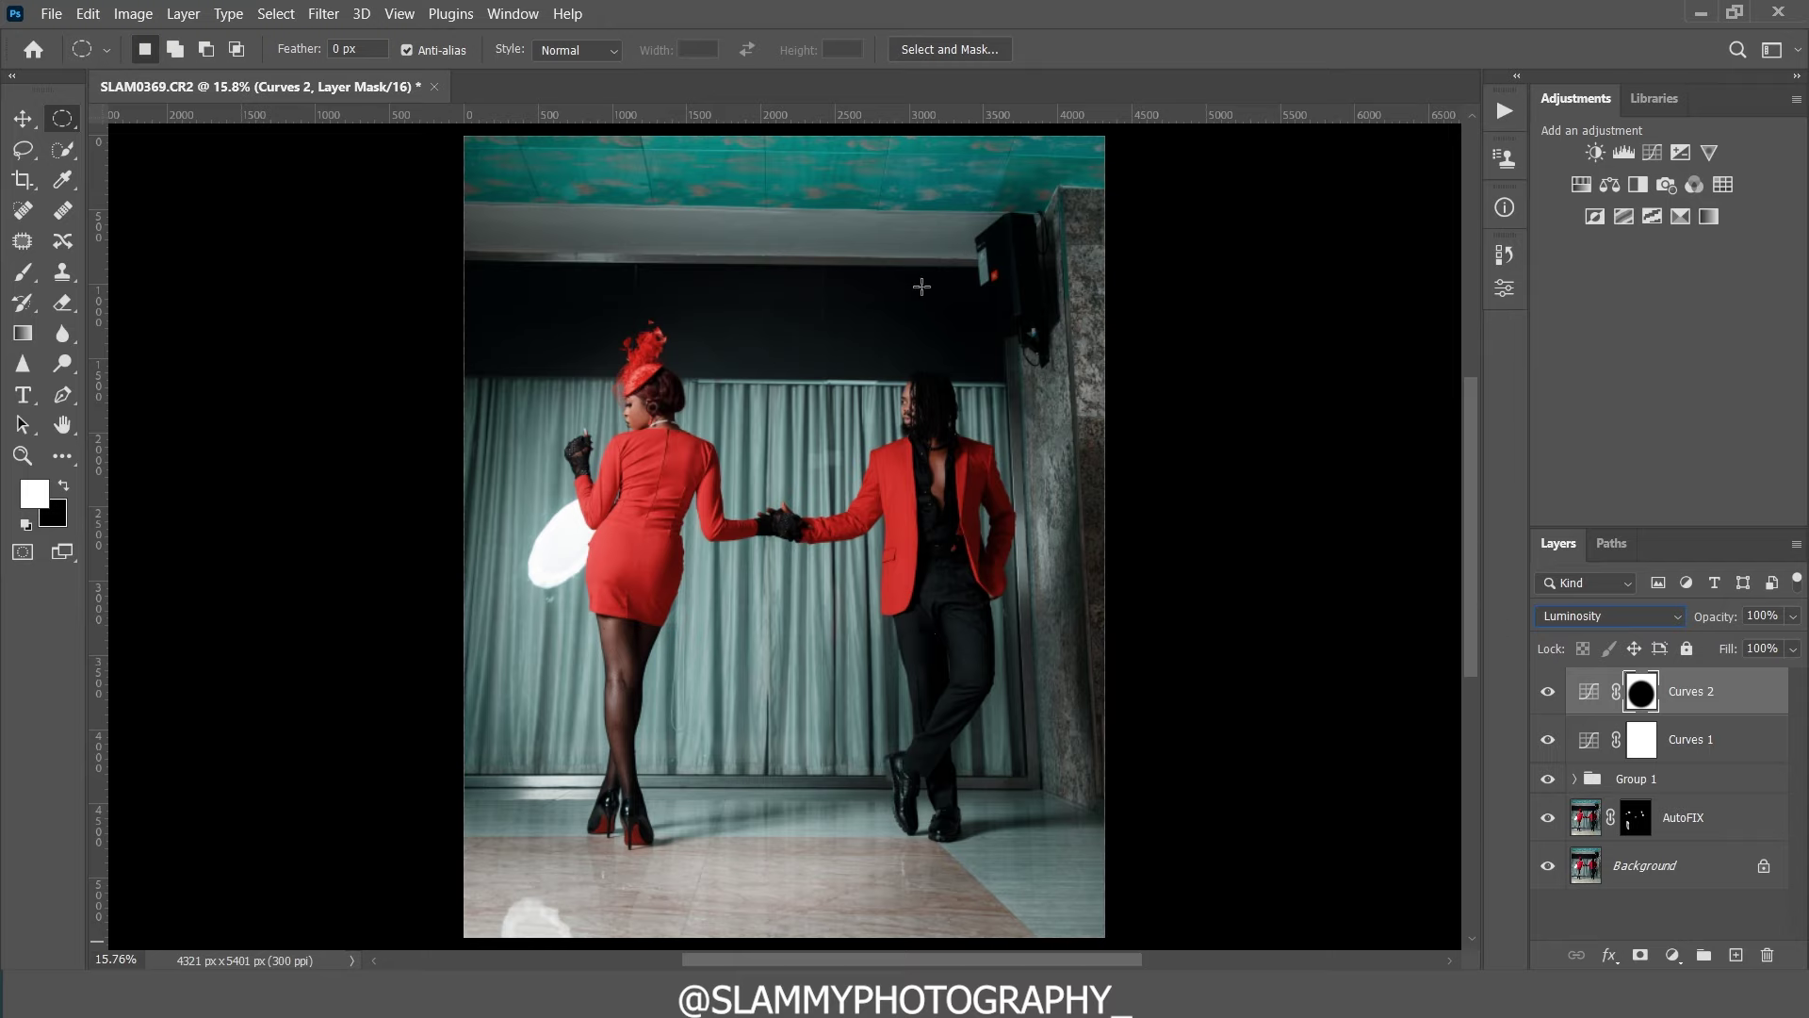
click(1548, 694)
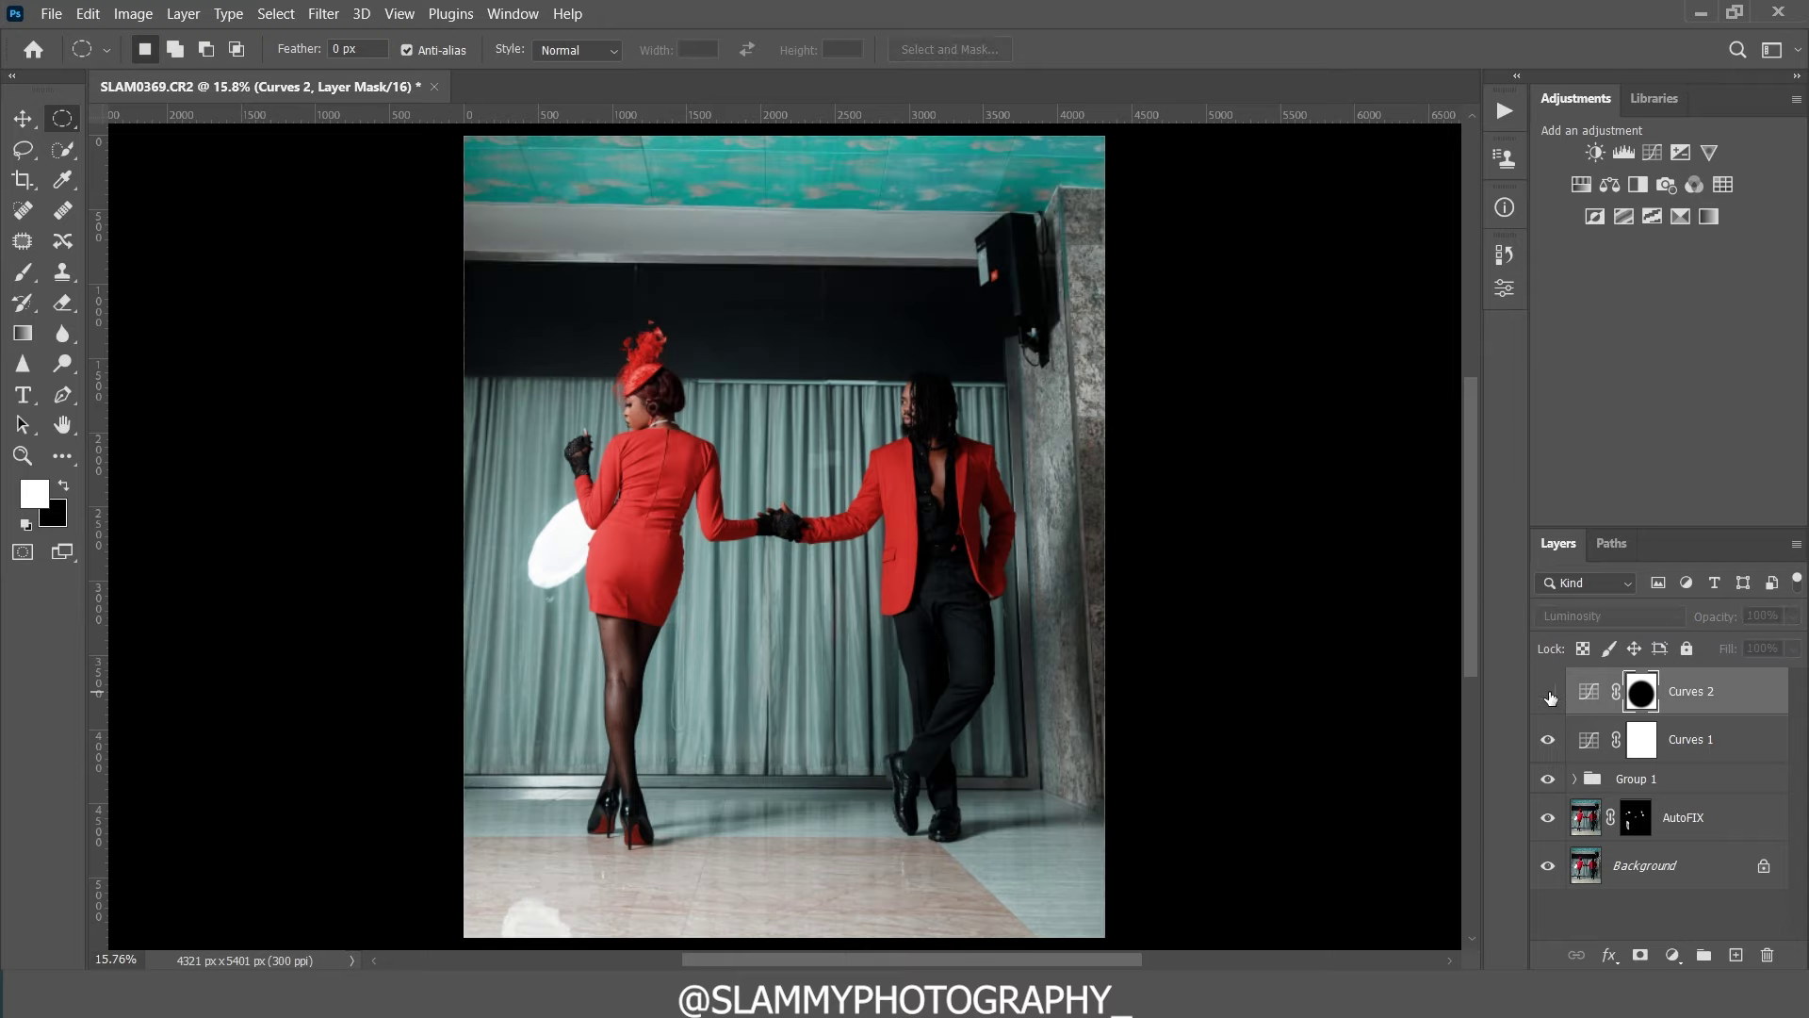
click(1548, 693)
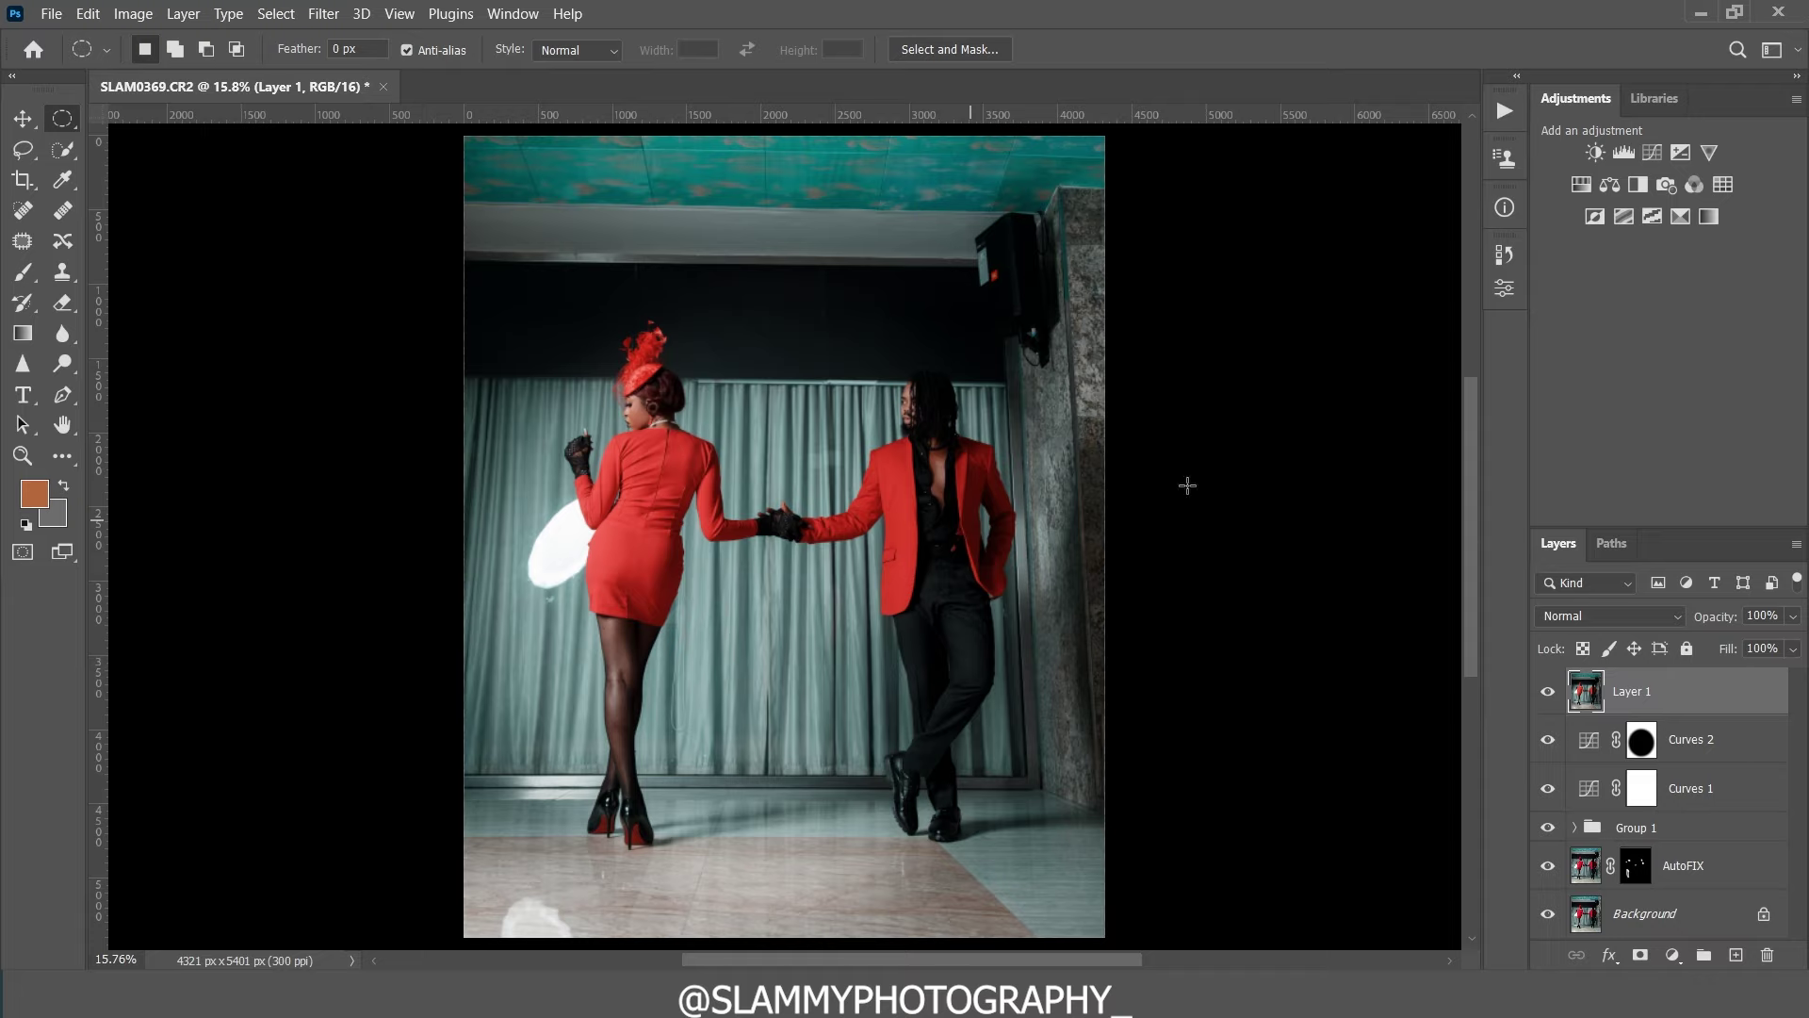
Step: Start a Smart Sharpen on the merged top layer and set its amount to 250%
click(331, 17)
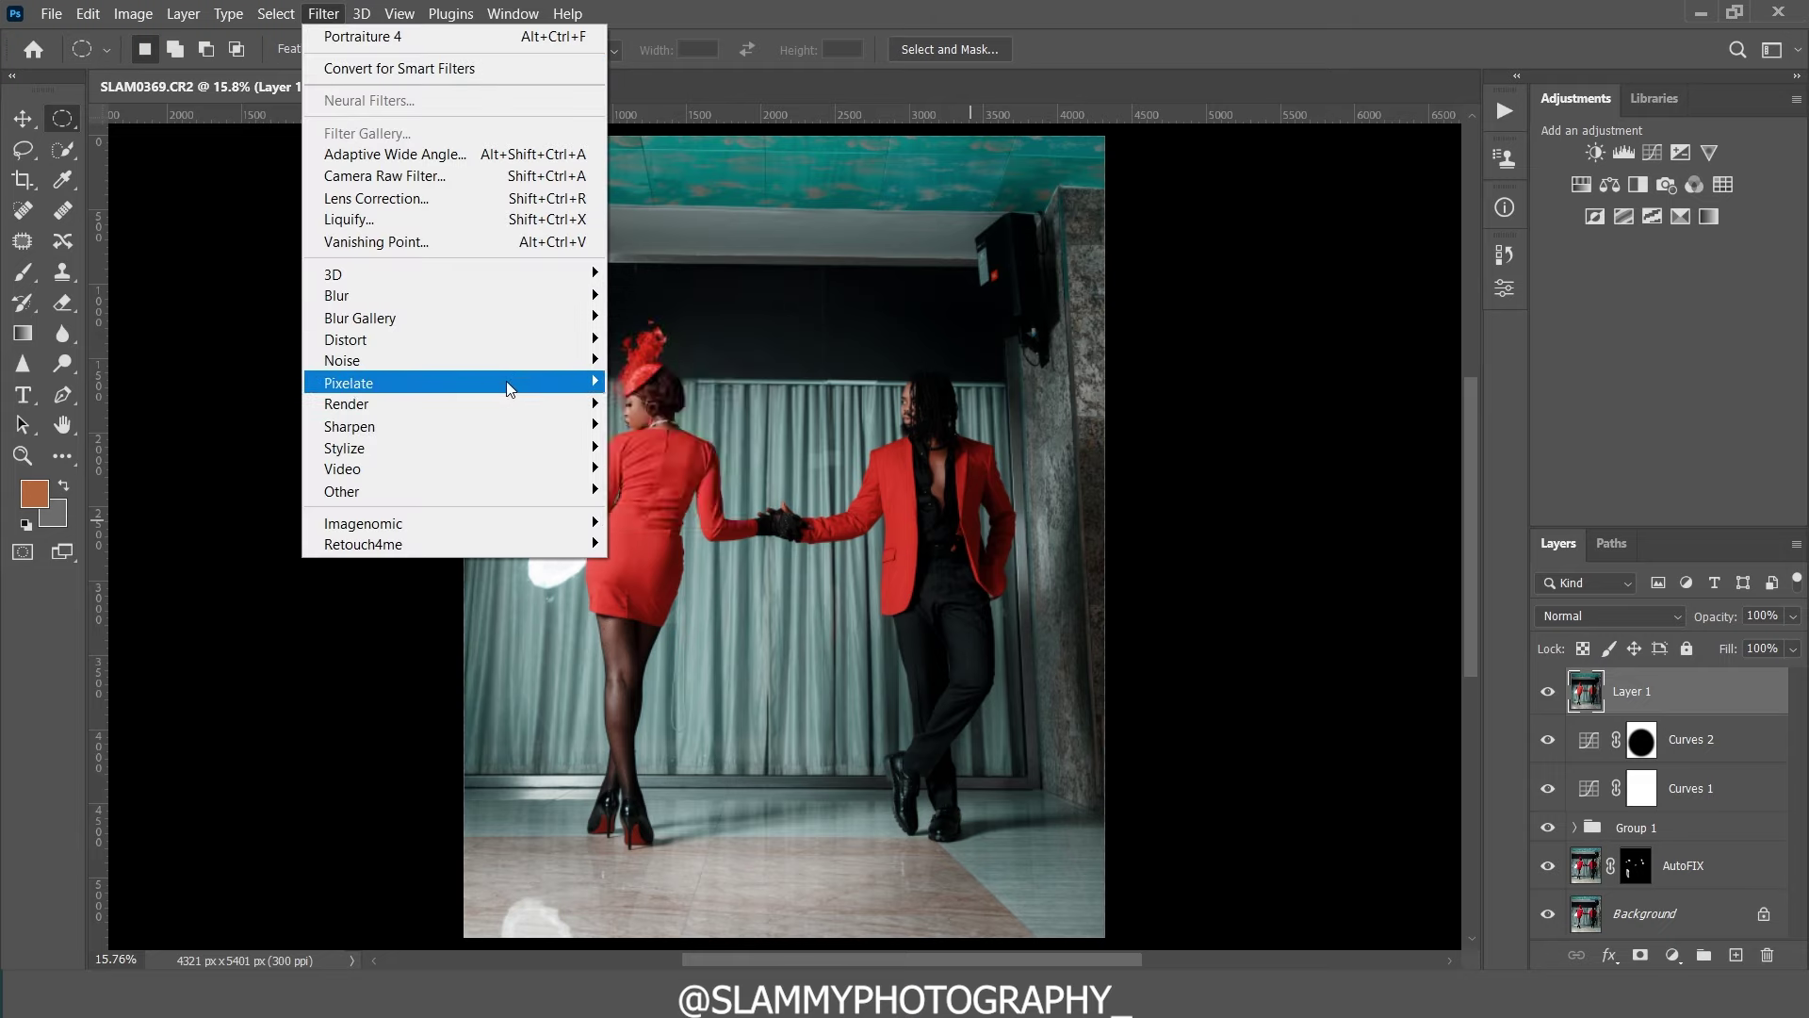
mouse_move(501, 364)
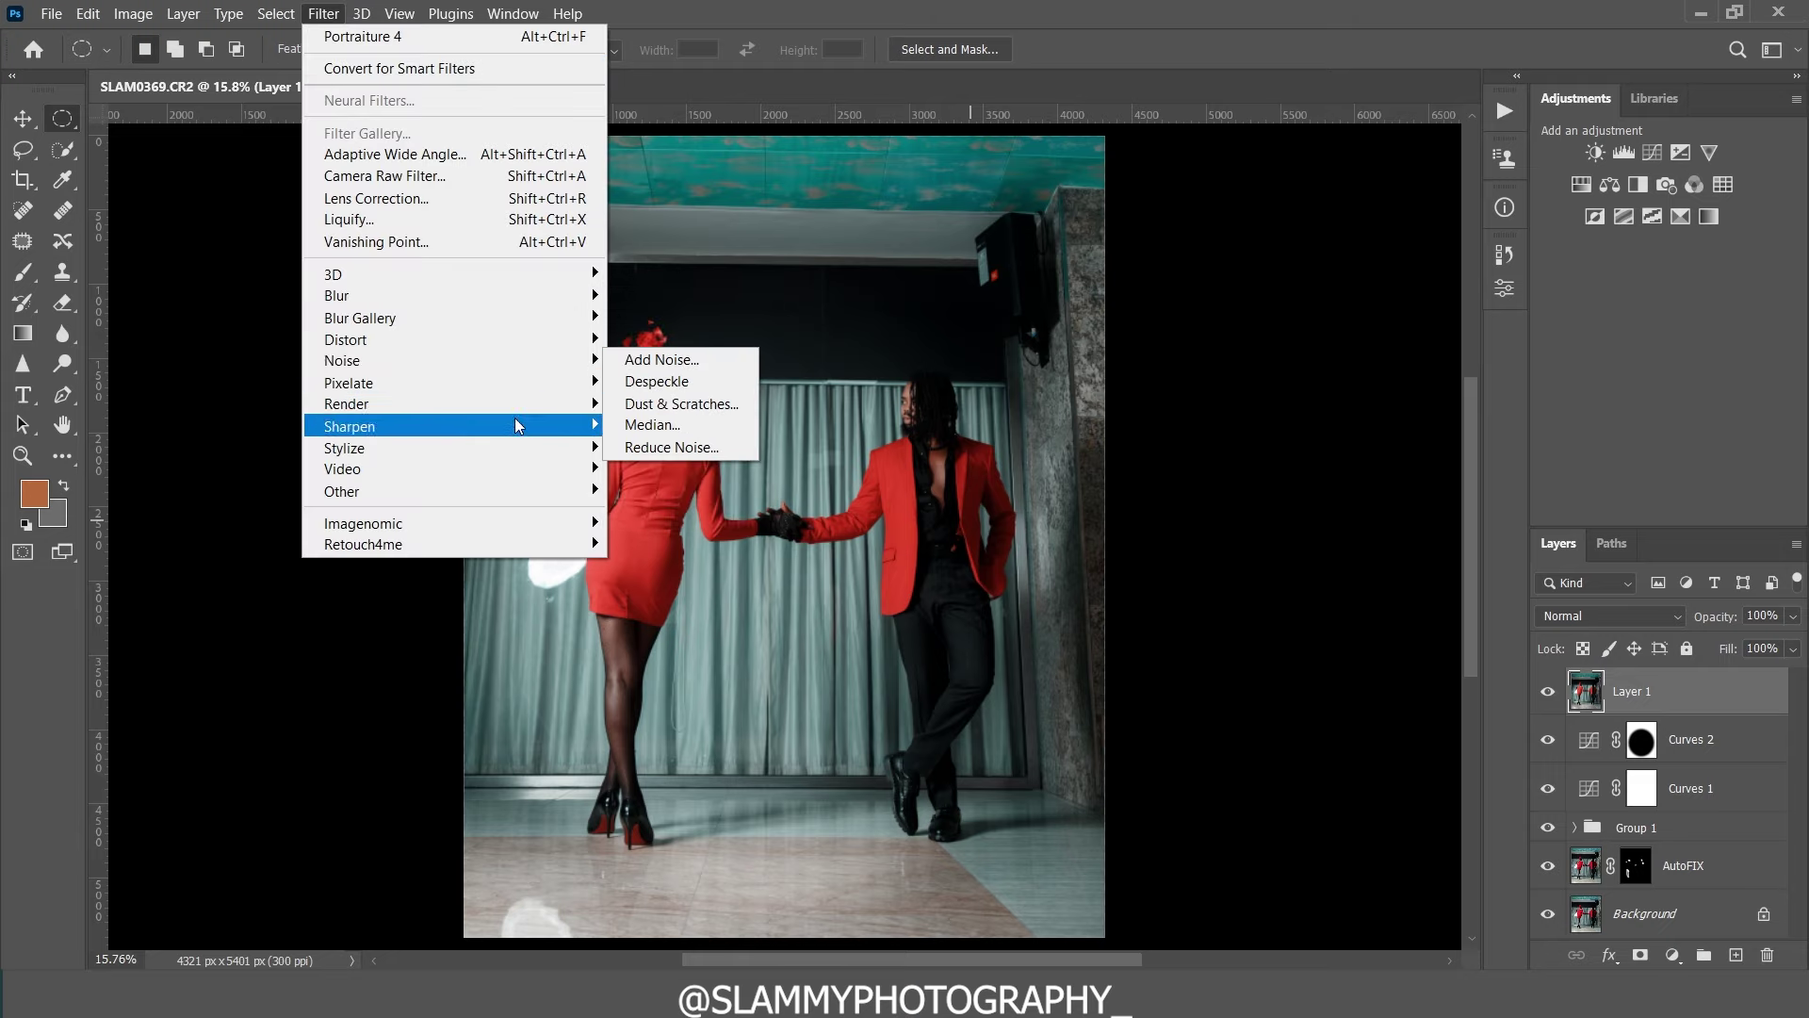
mouse_move(528, 426)
click(663, 488)
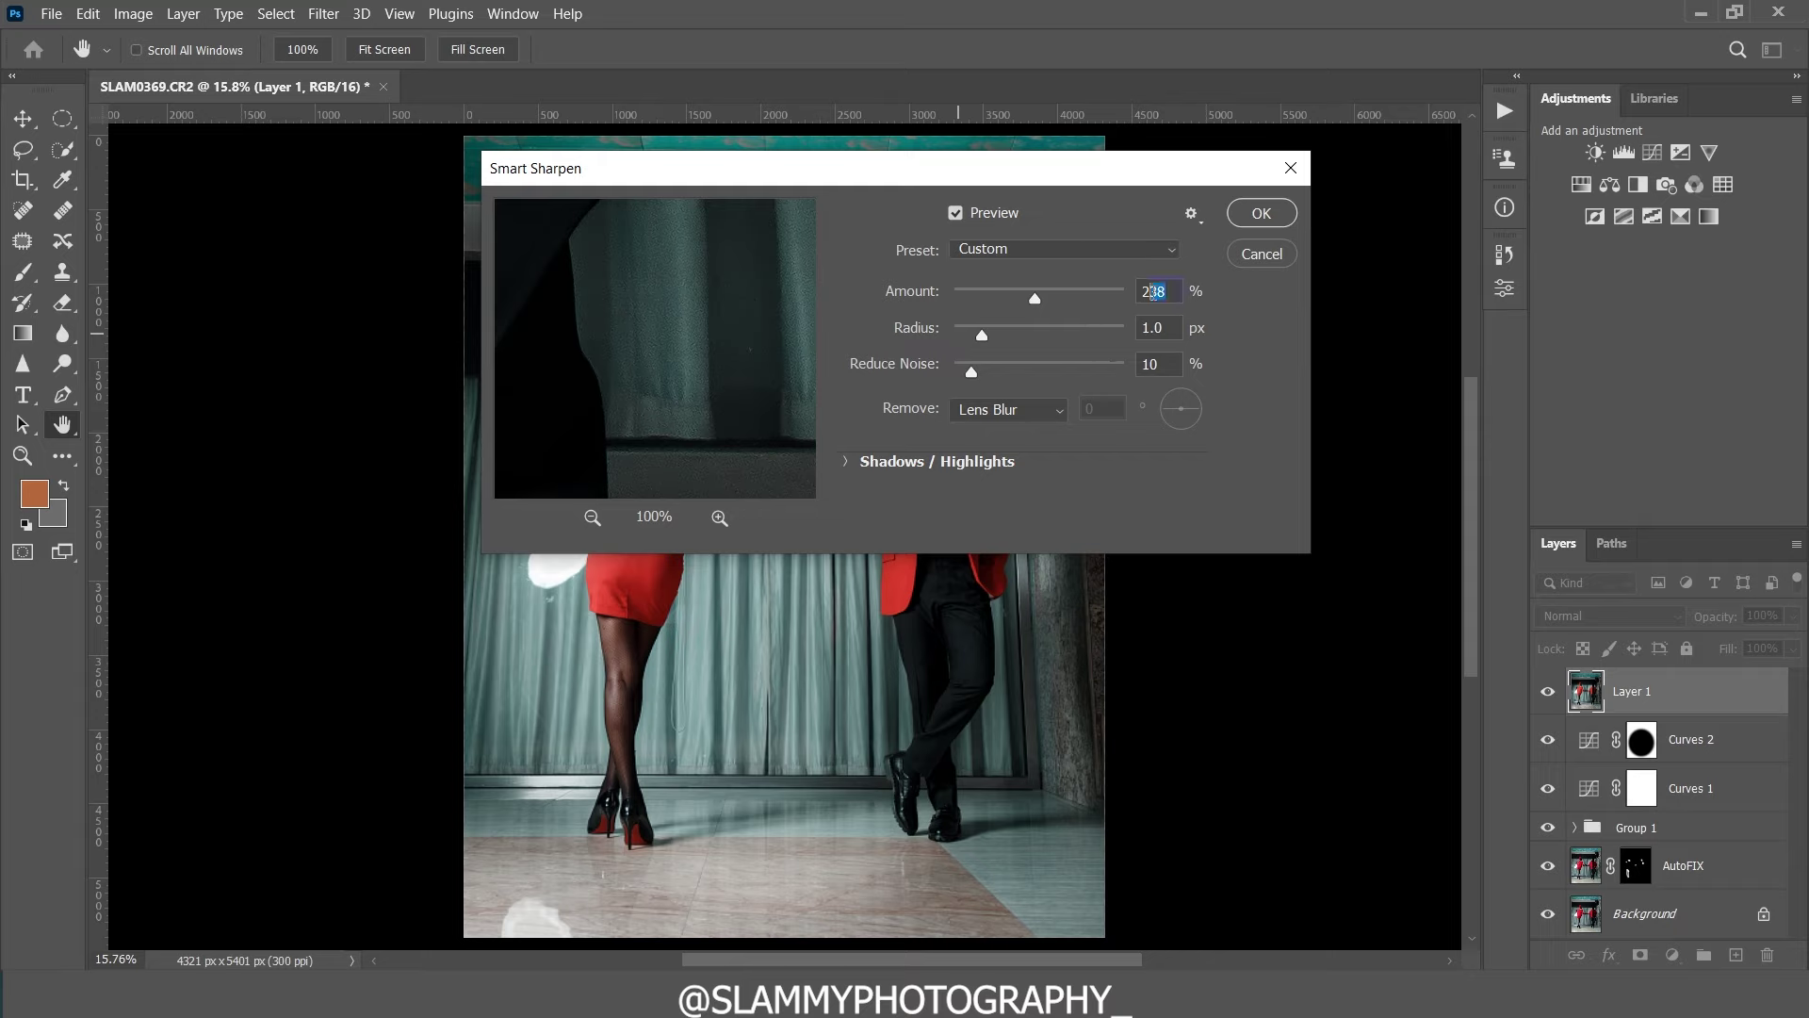
text(50)
Step: Preview the sharpening on the man's face with and without the effect, and apply Smart Sharpen
drag(556, 277, 667, 280)
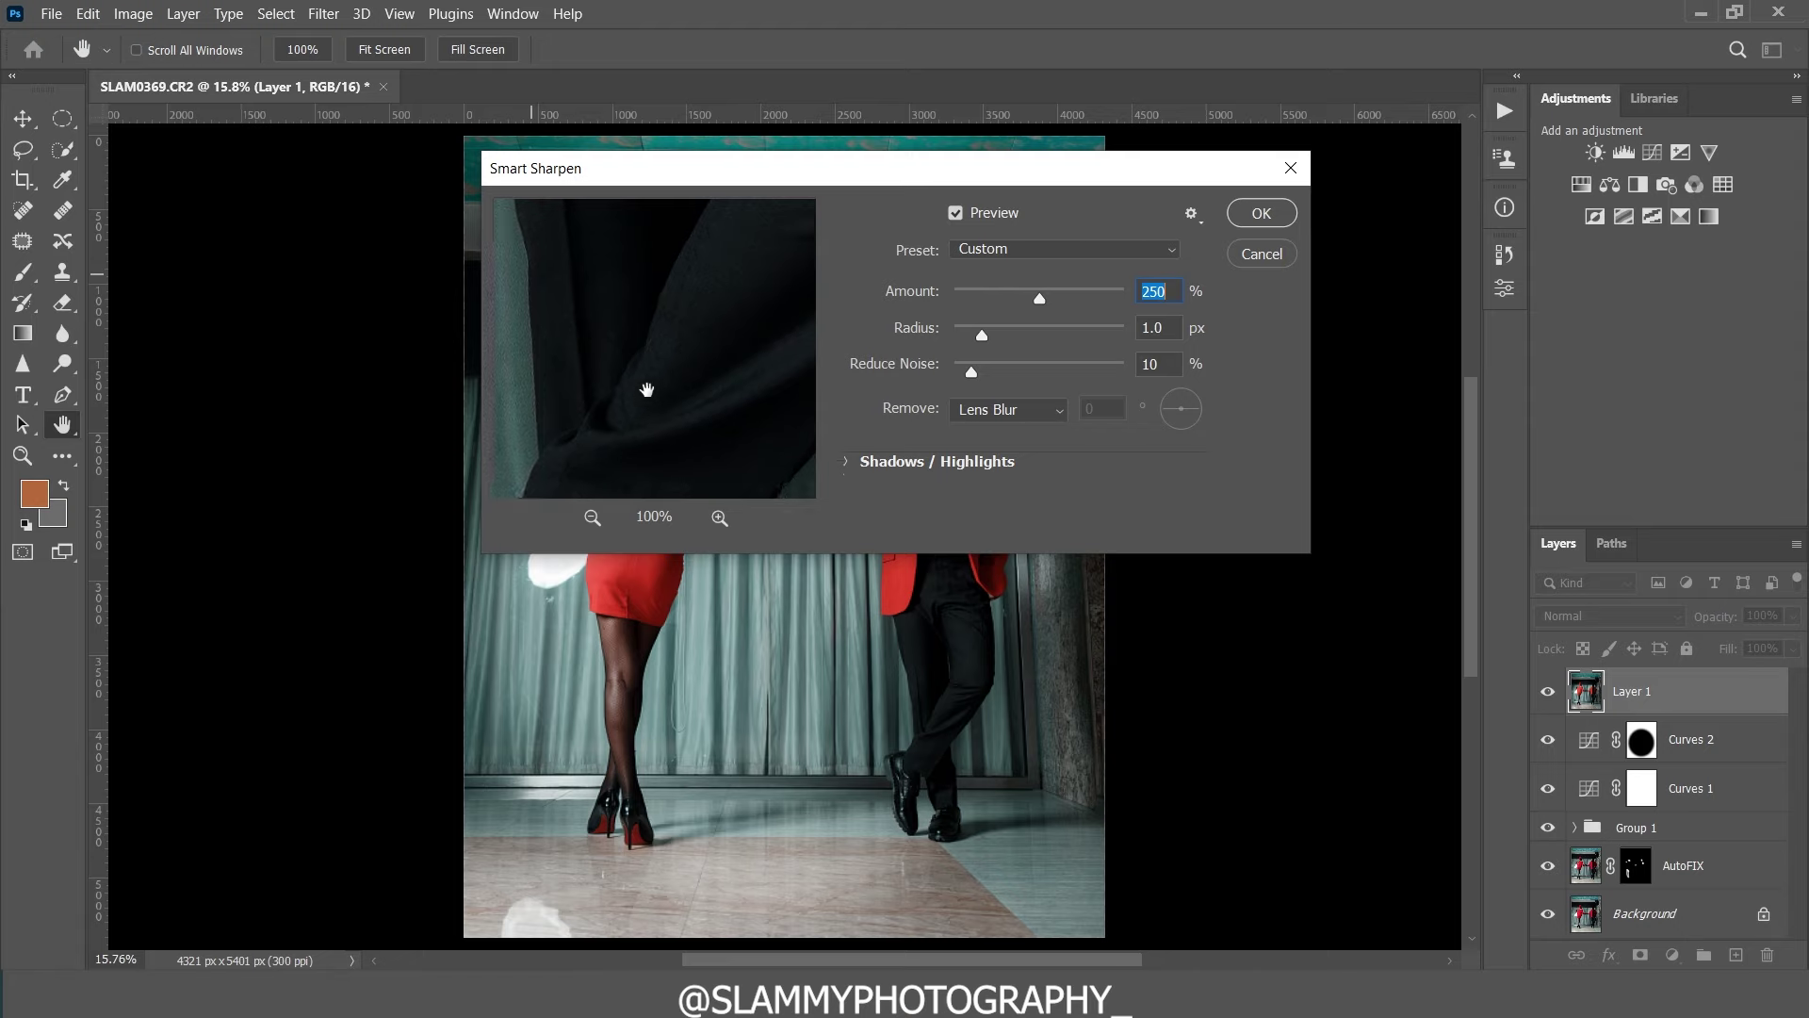
mouse_move(647, 389)
mouse_down()
mouse_move(663, 291)
mouse_move(650, 392)
mouse_move(715, 449)
mouse_move(683, 516)
mouse_move(668, 407)
mouse_up()
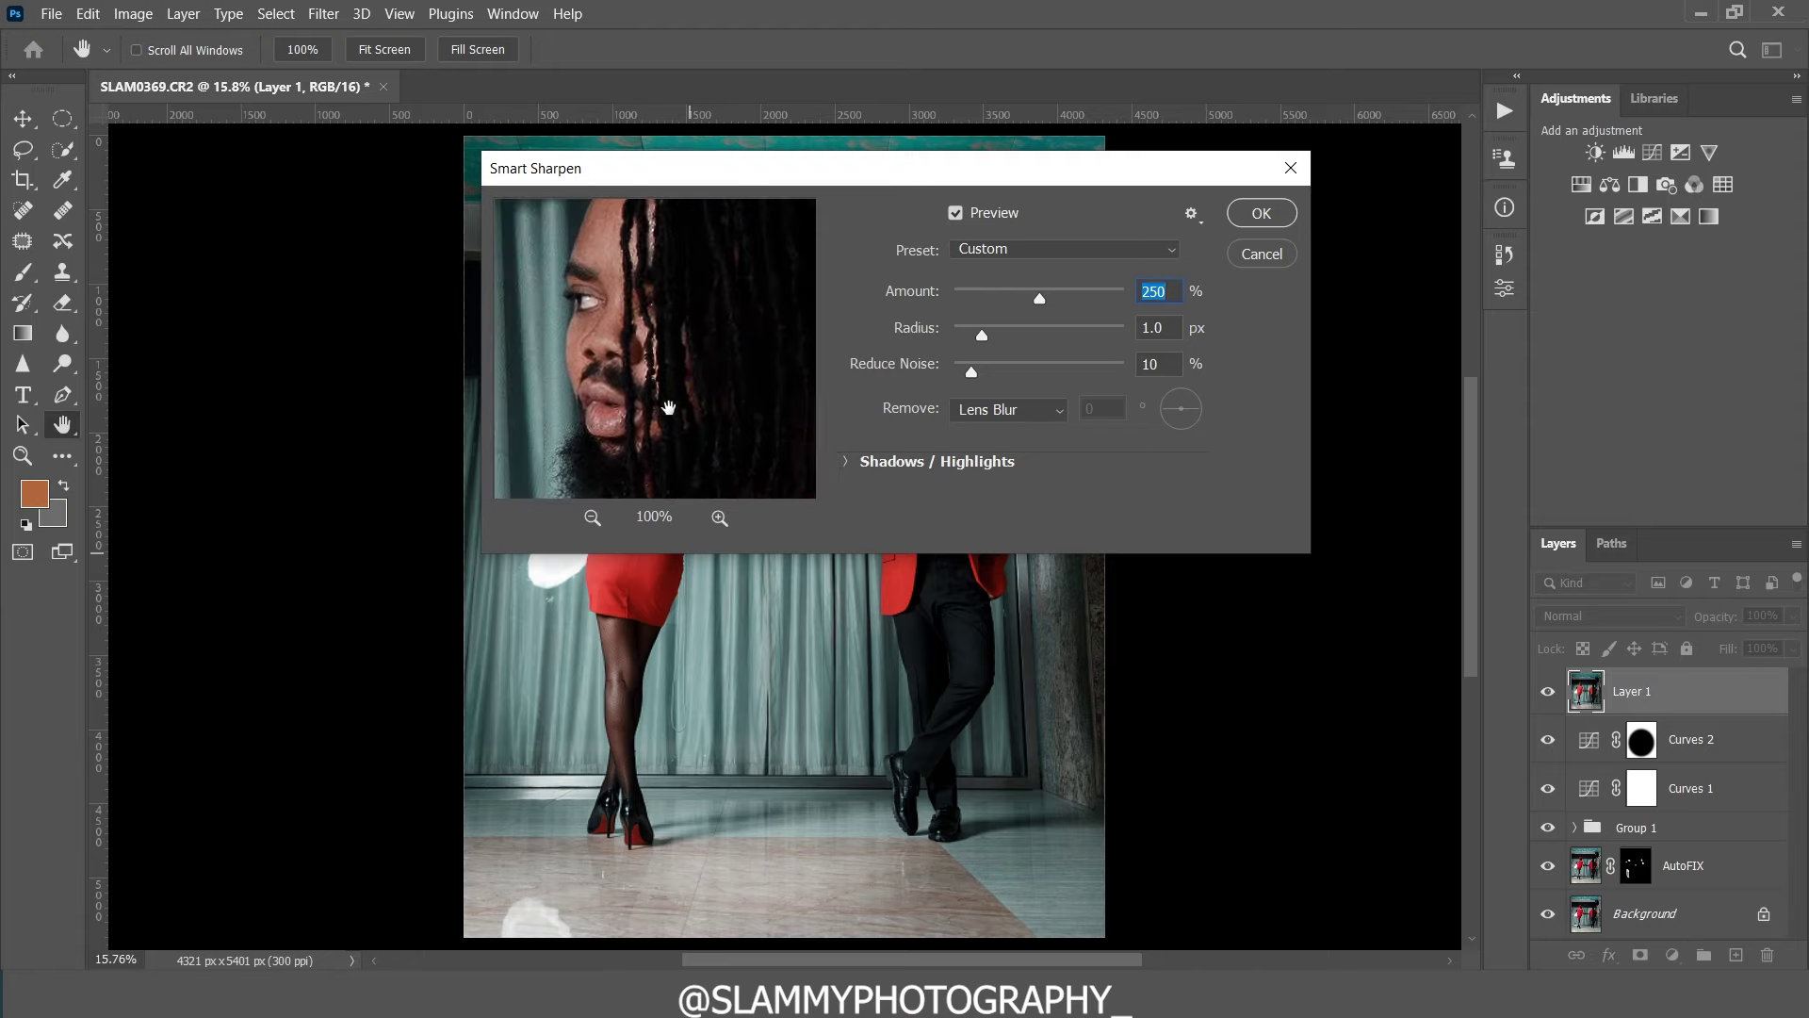
click(954, 215)
key(p)
drag(634, 388, 664, 408)
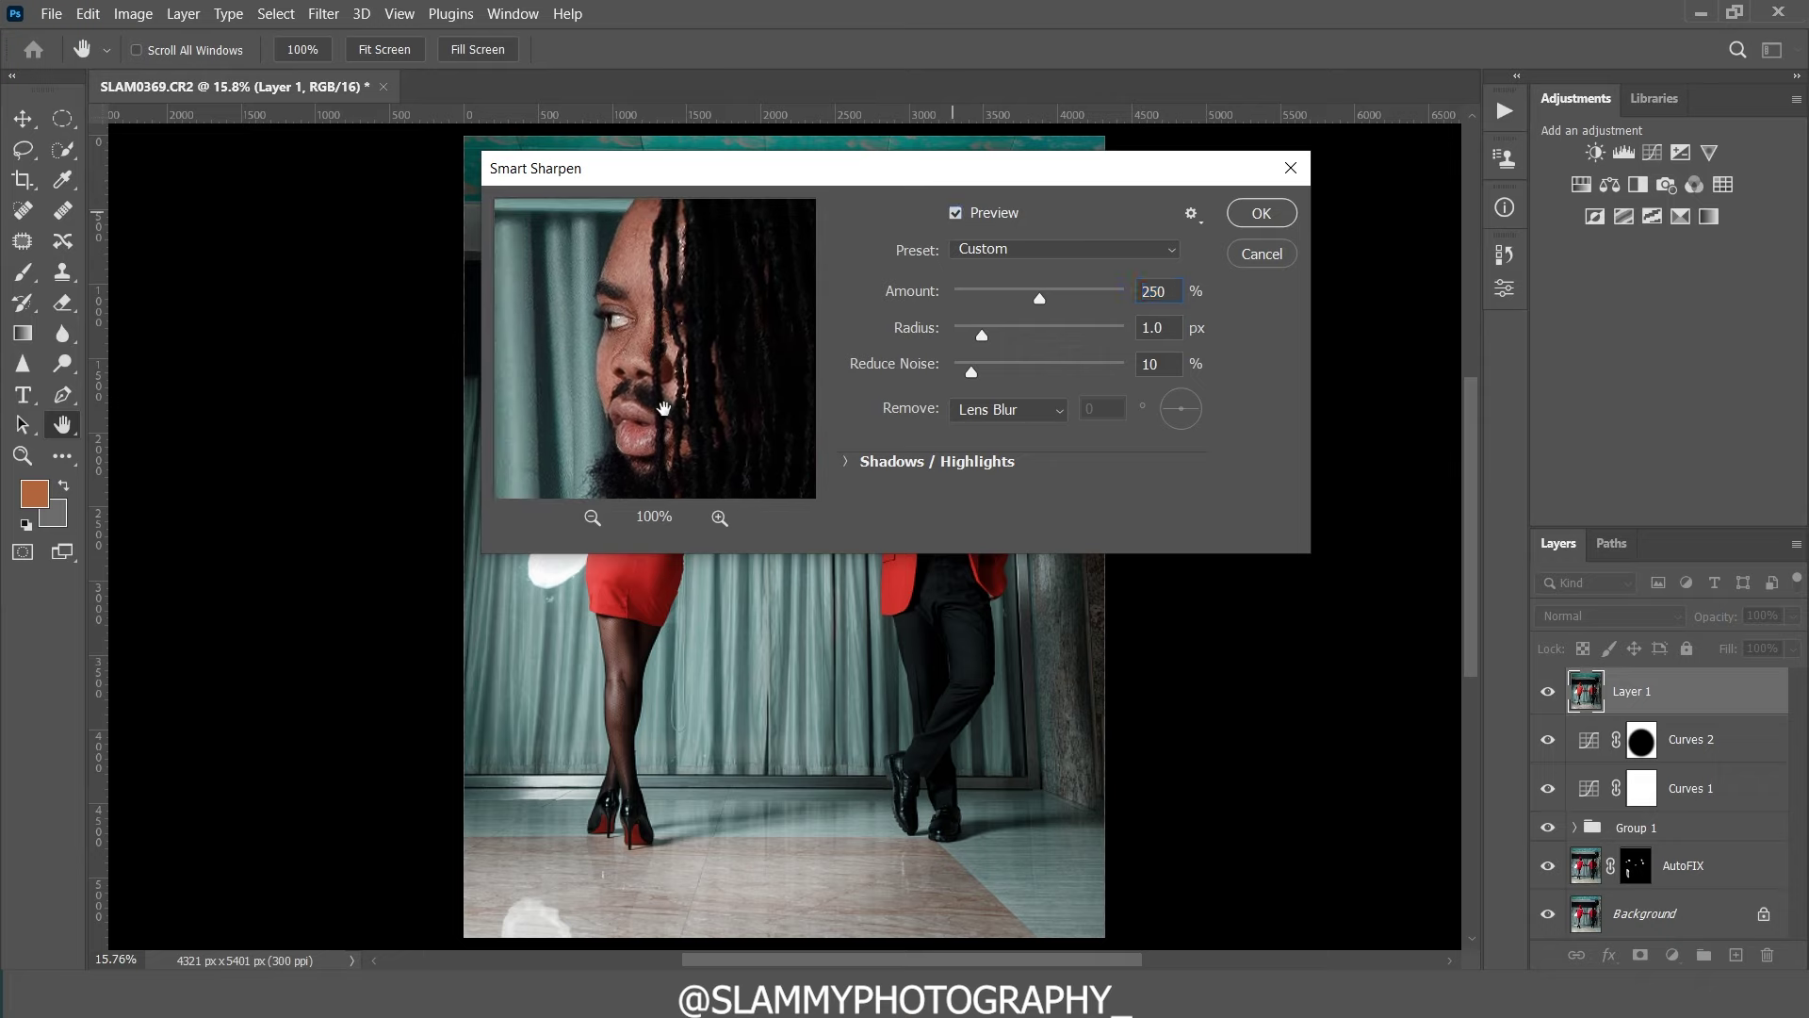
click(1261, 213)
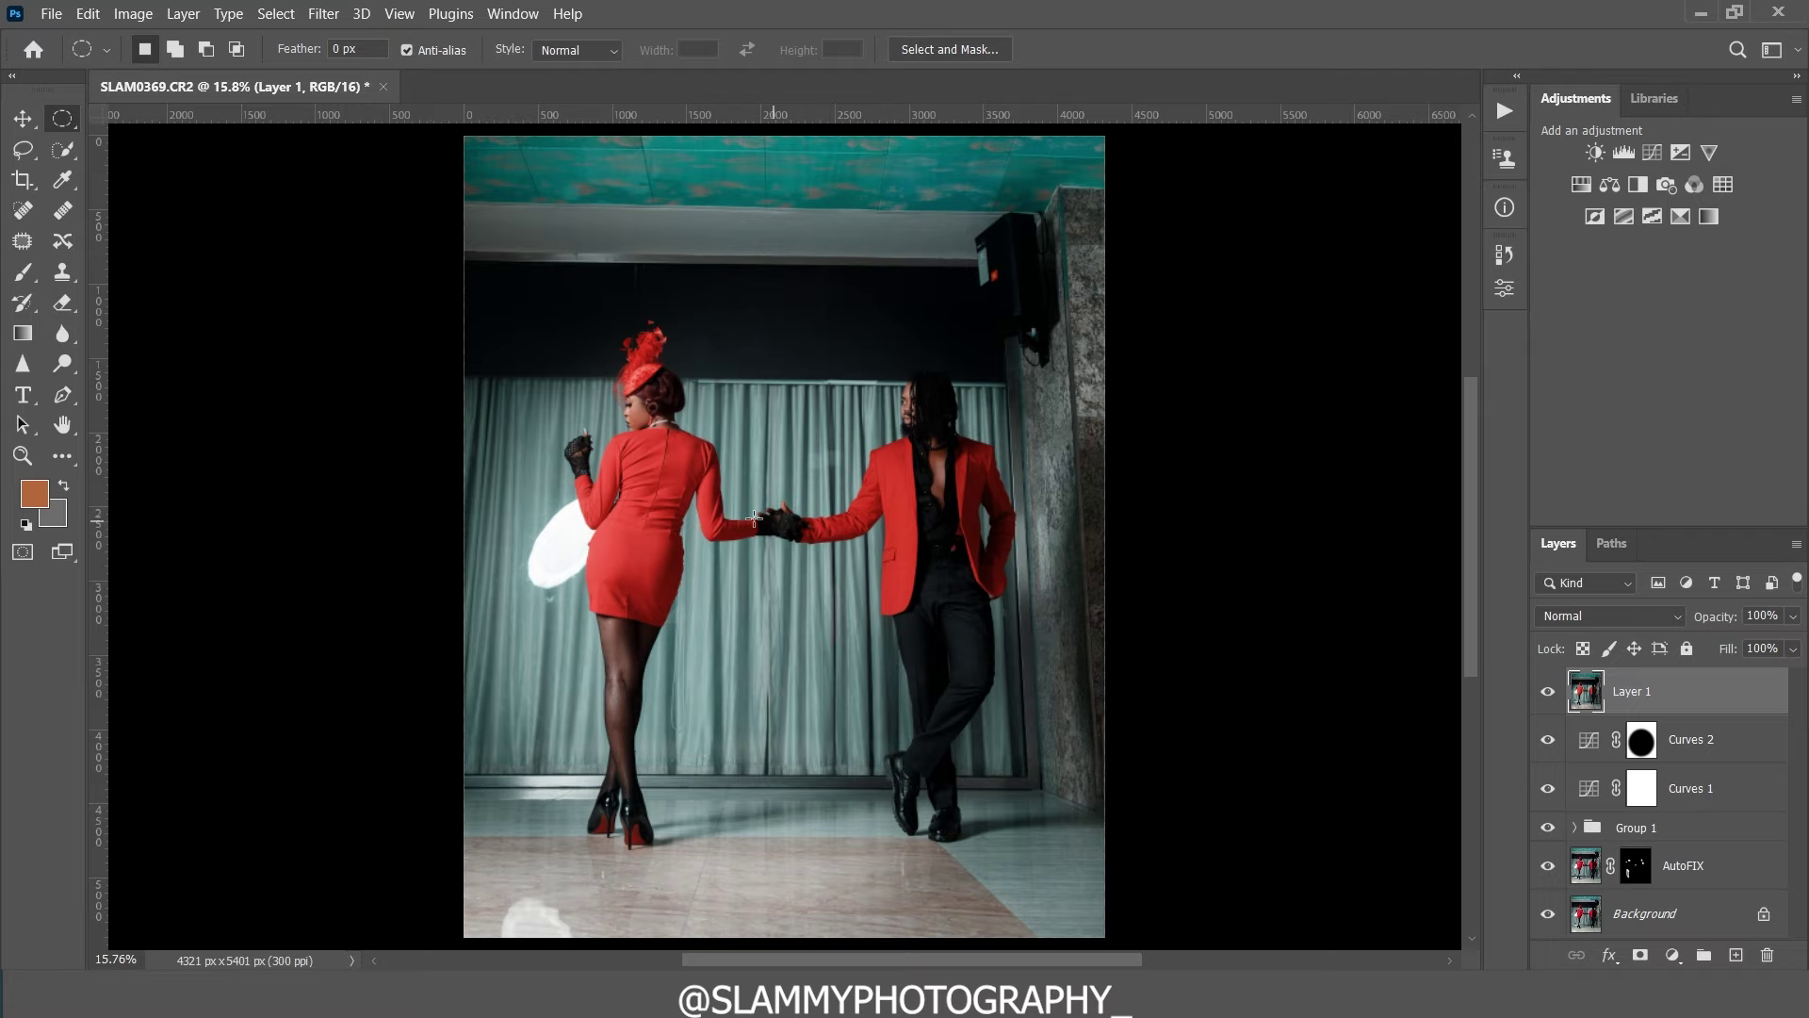
Step: Examine the sharpened detail on the couple up close, and fit the whole photo on screen again
click(23, 455)
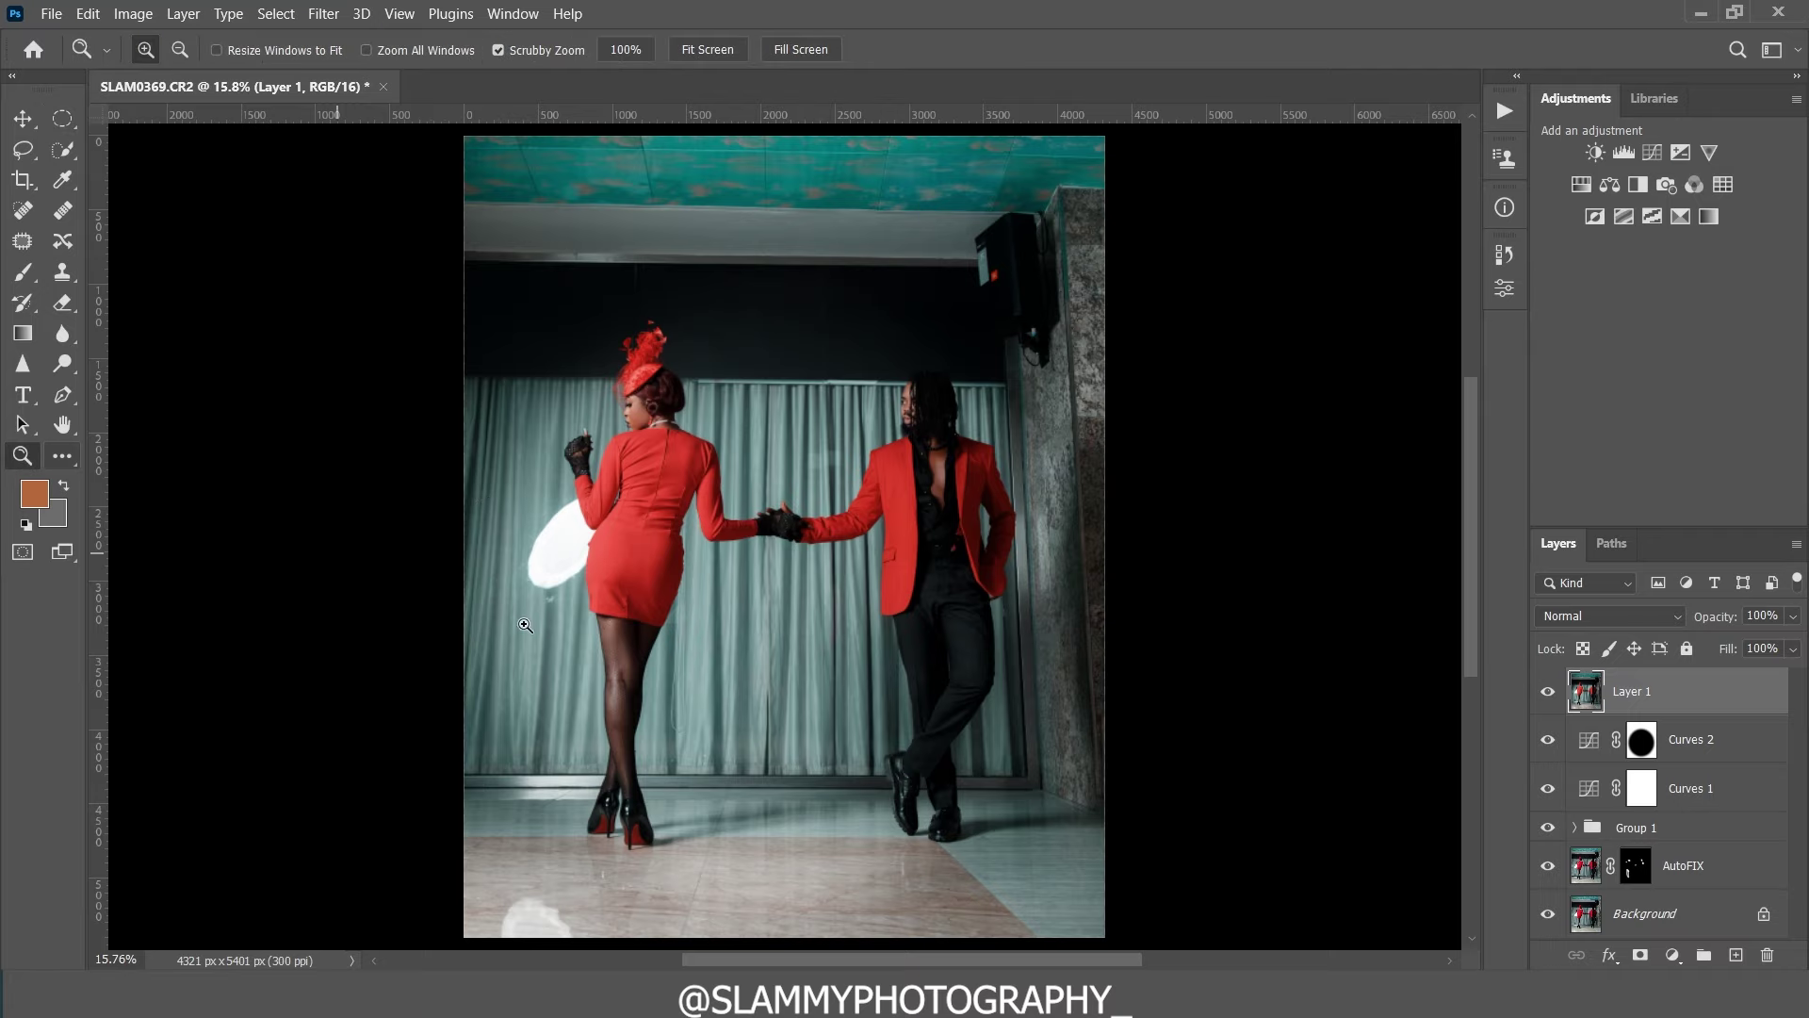
drag(662, 538, 600, 509)
scroll(716, 707, up, 1)
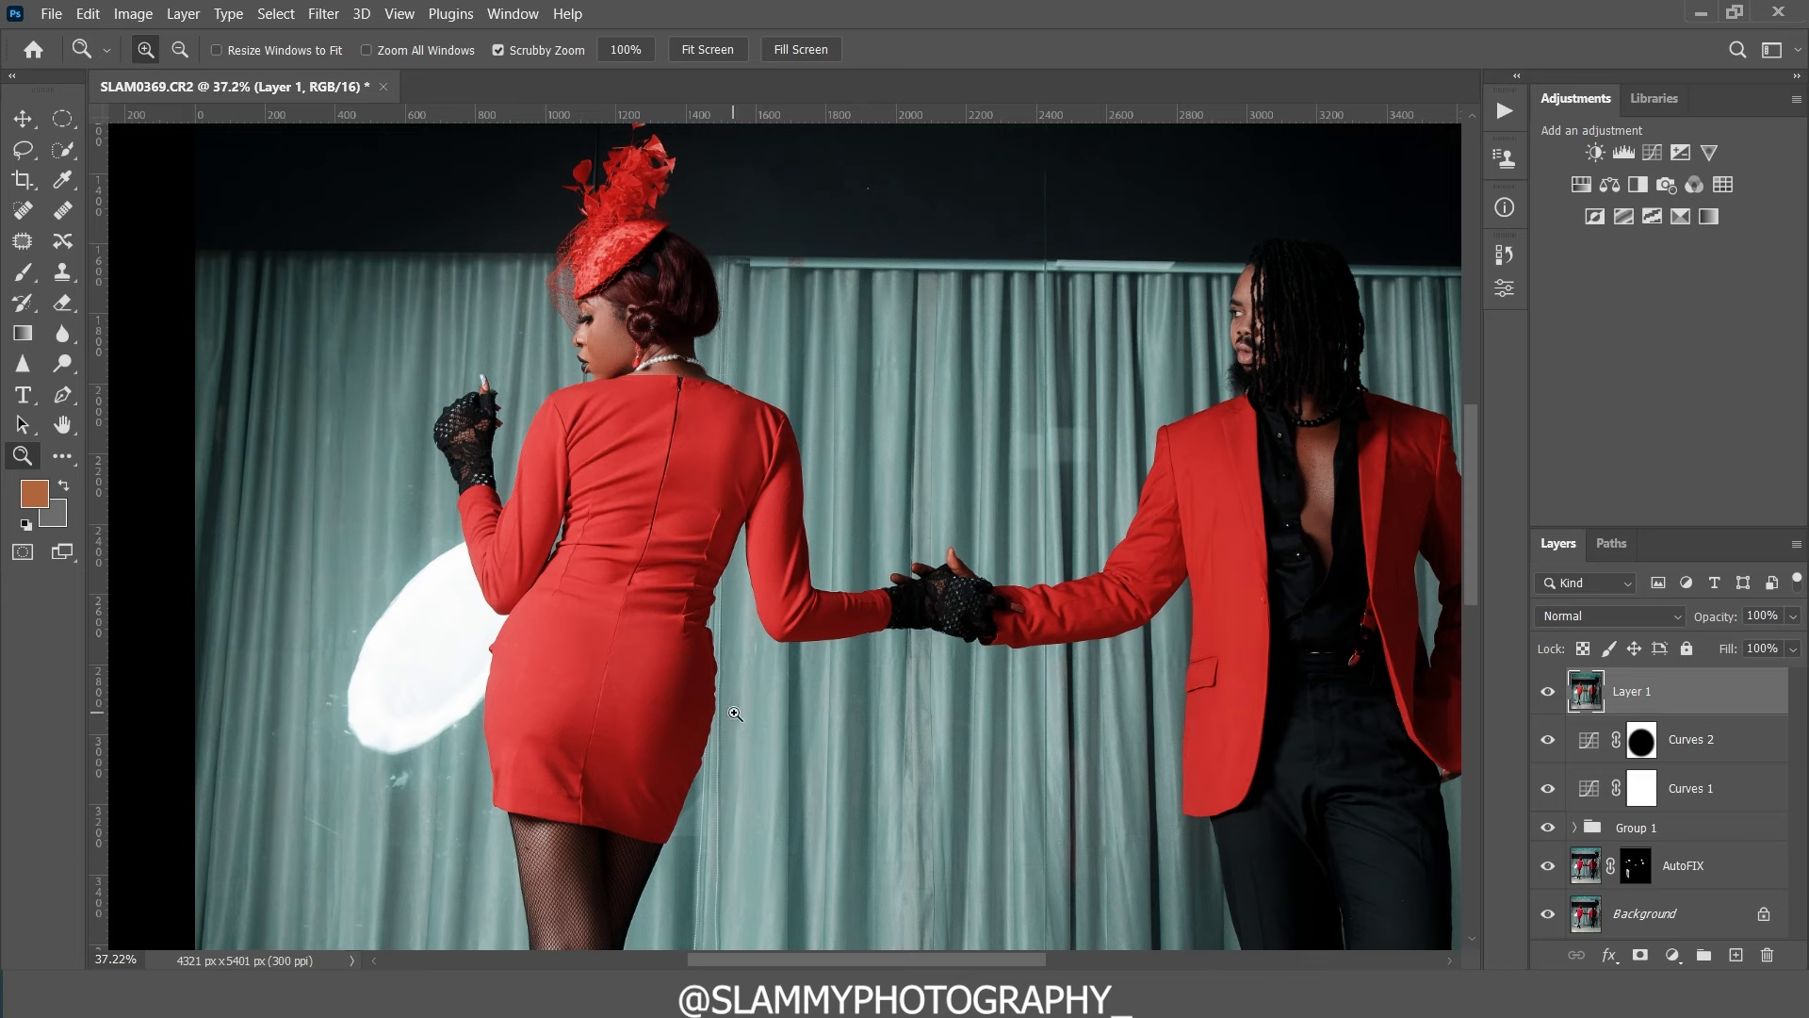
click(399, 13)
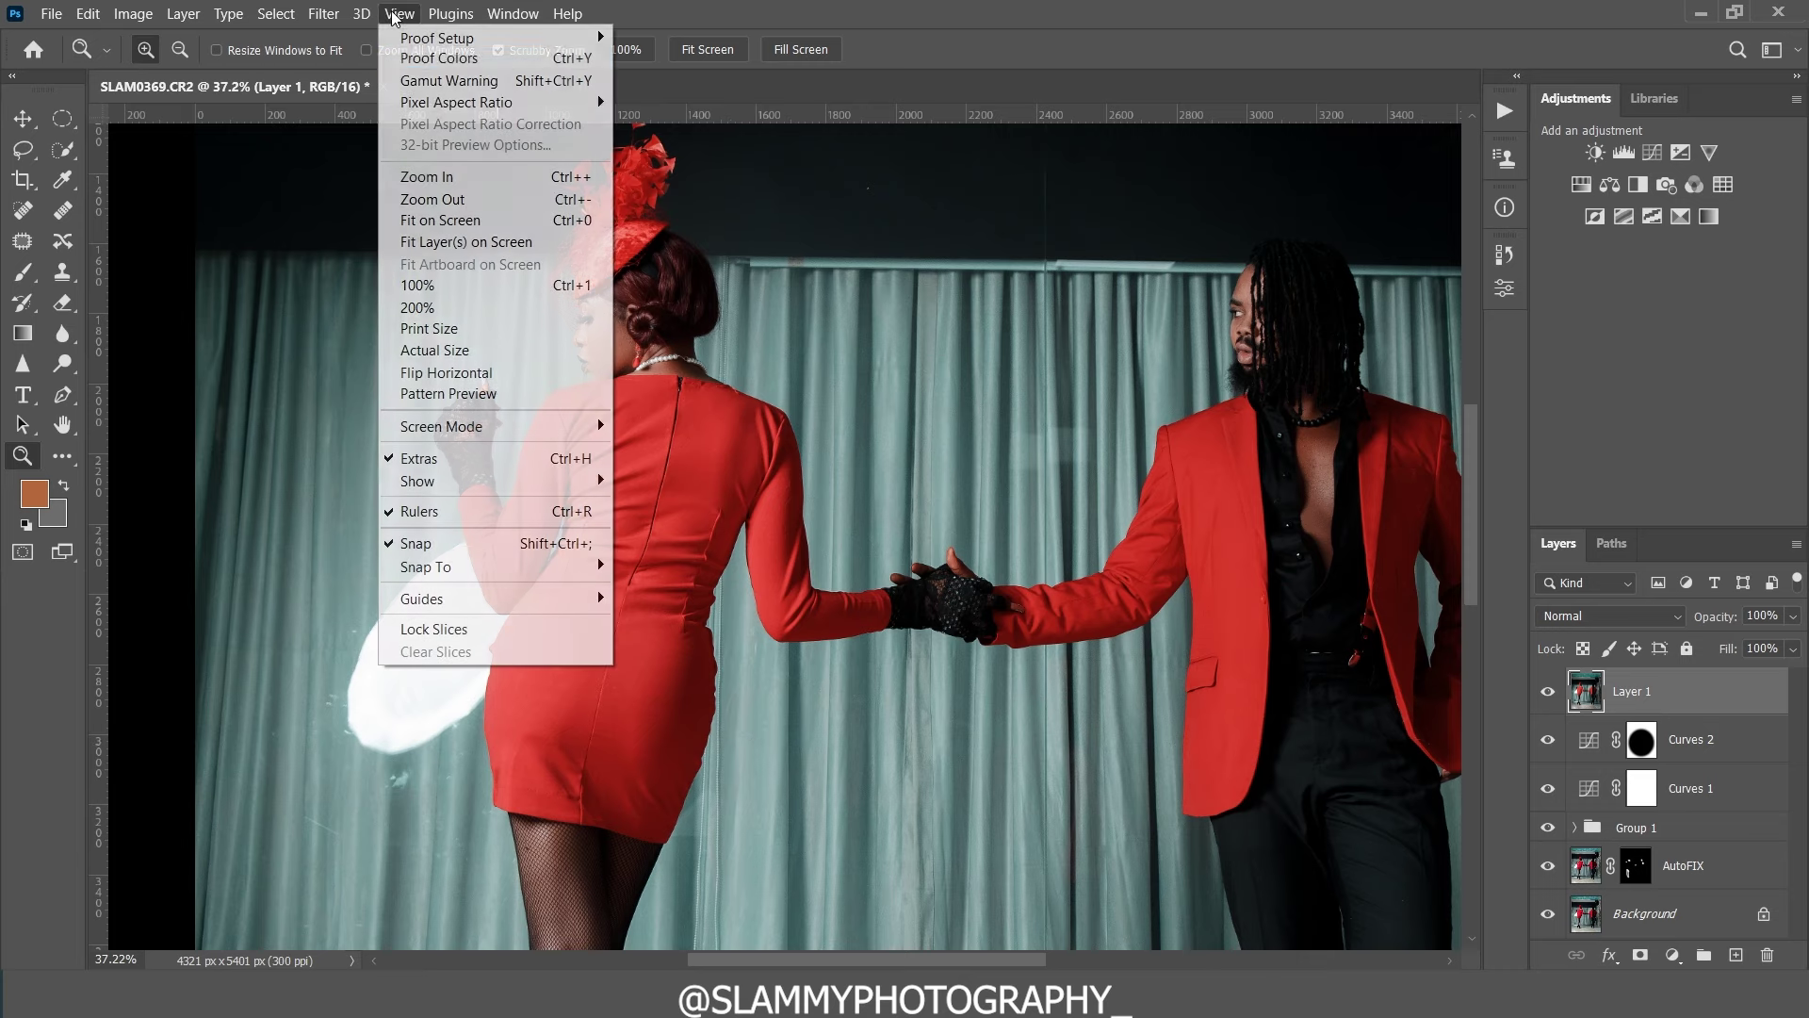
click(499, 219)
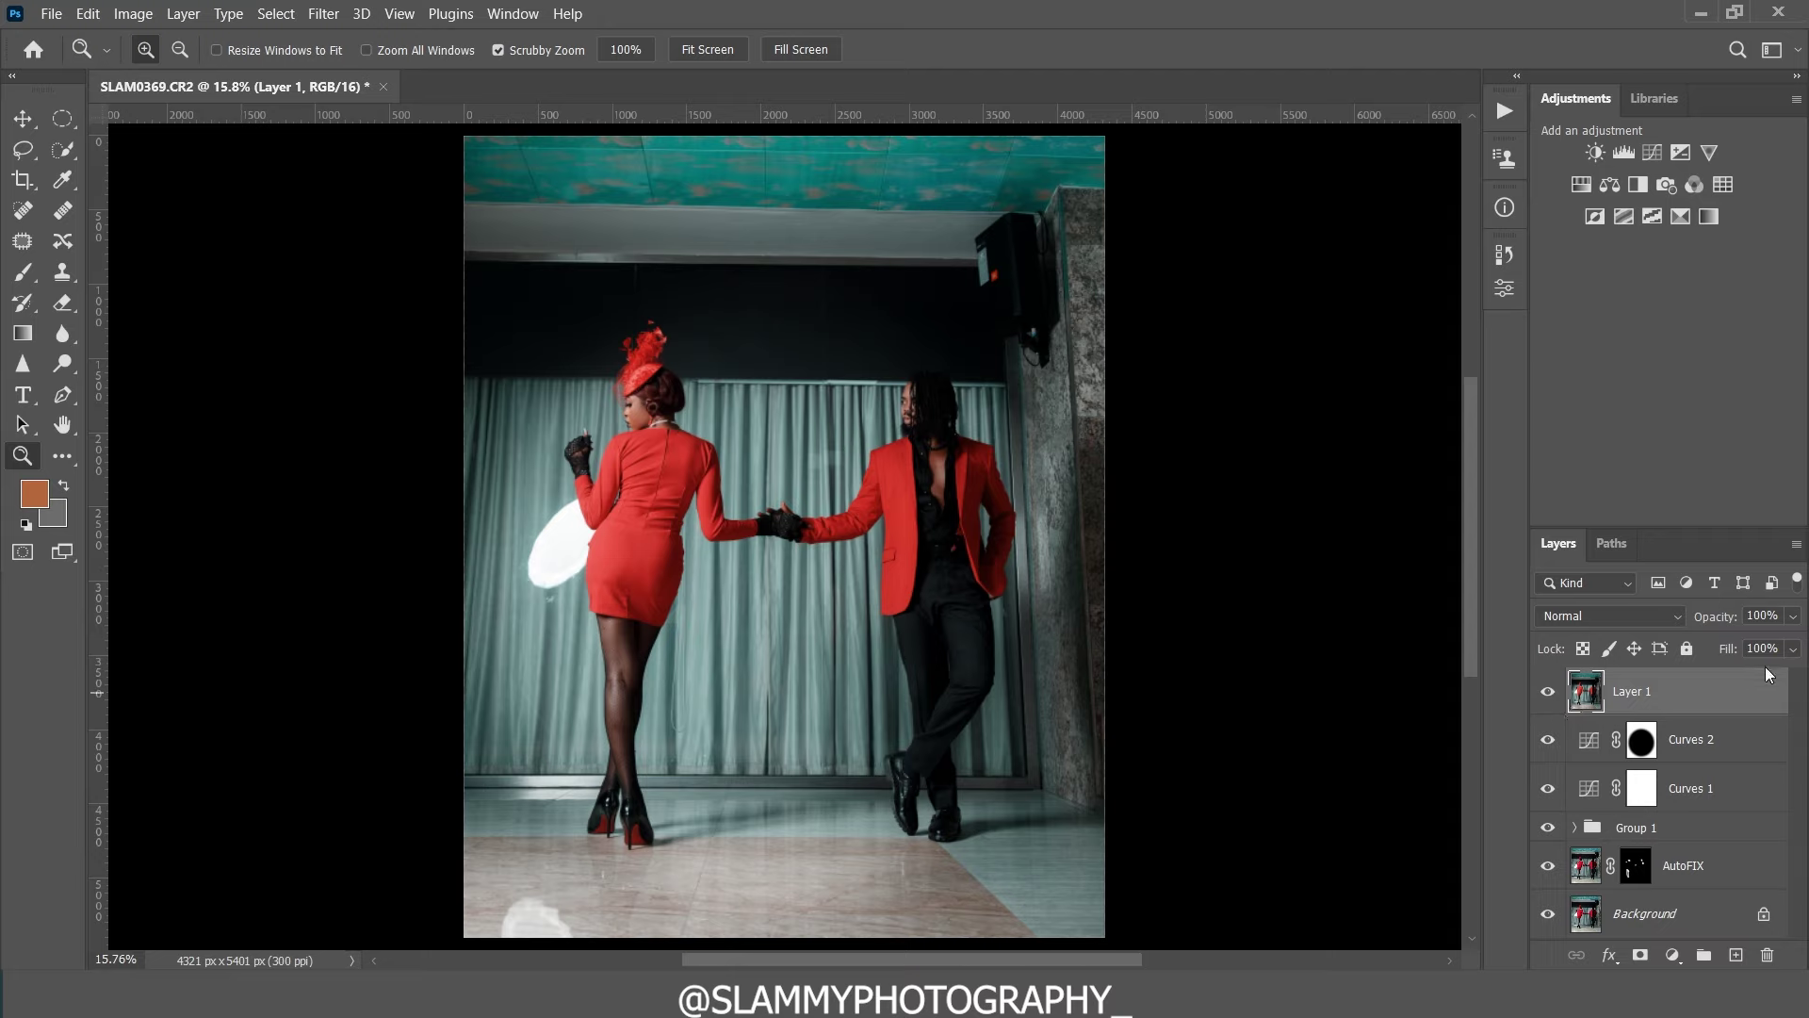
Step: Open the merged top layer in Liquify and frame the woman's red dress at 66.7%
click(328, 15)
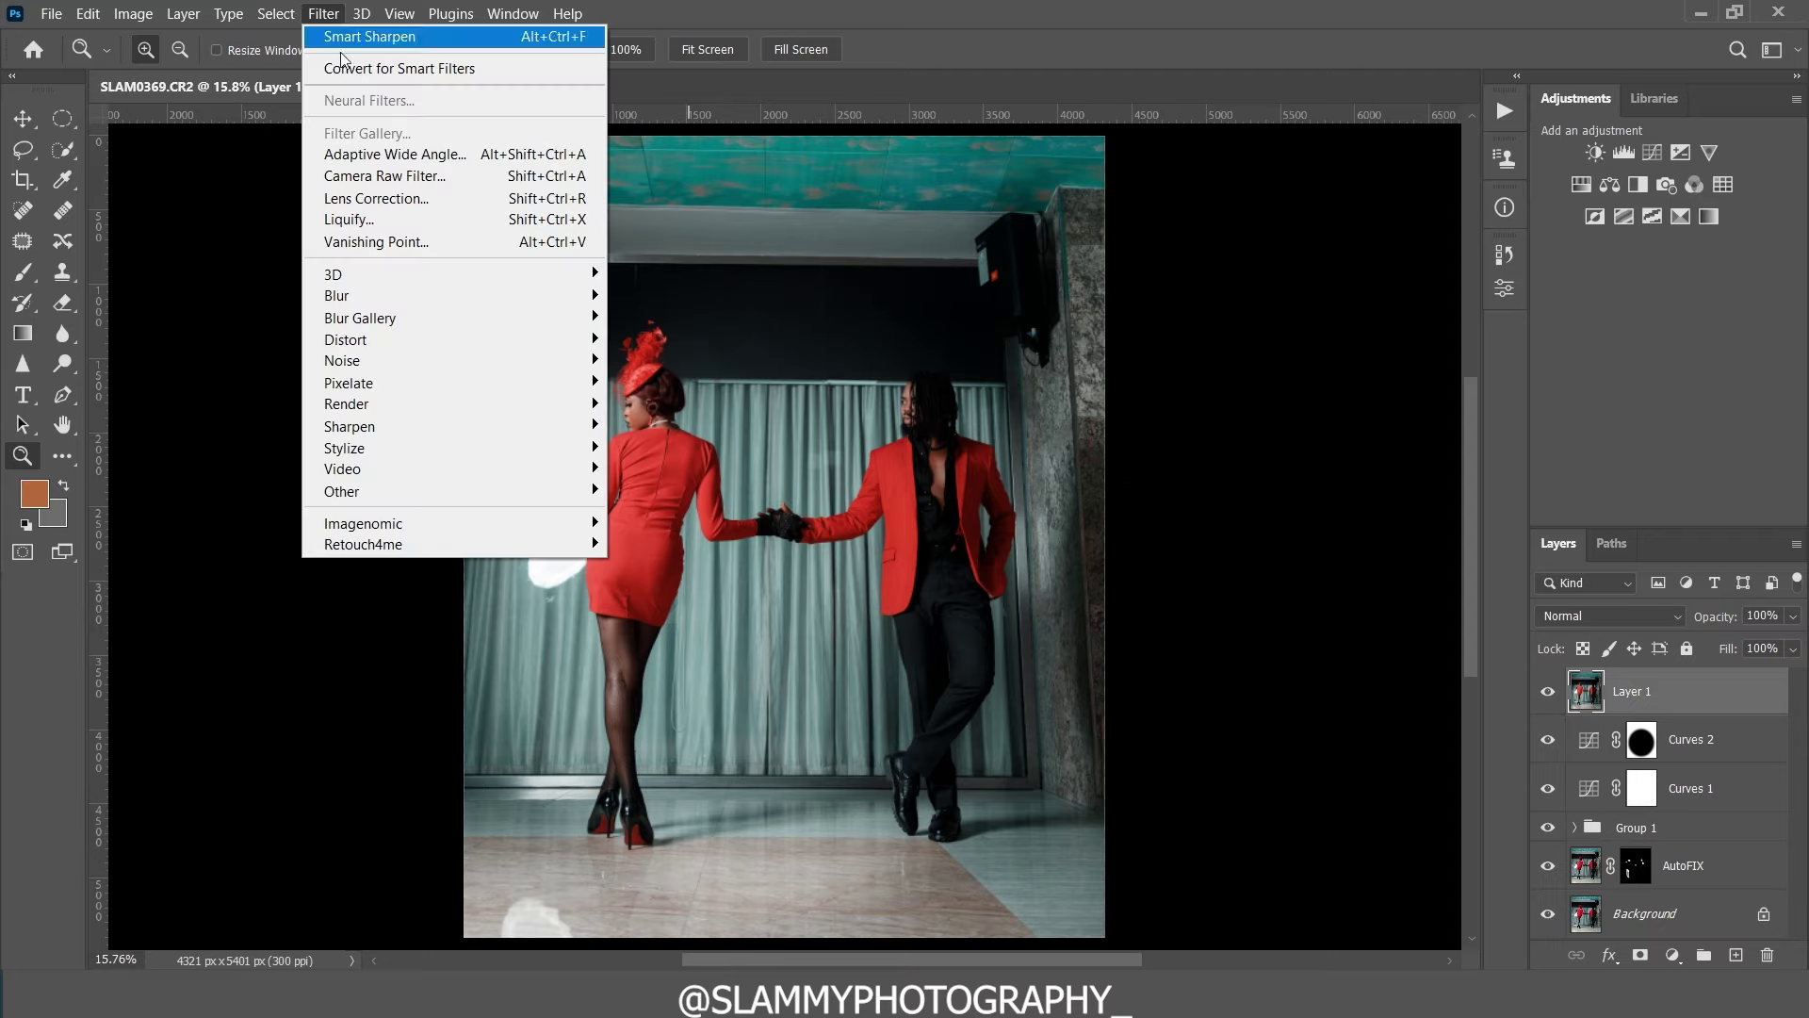
click(441, 218)
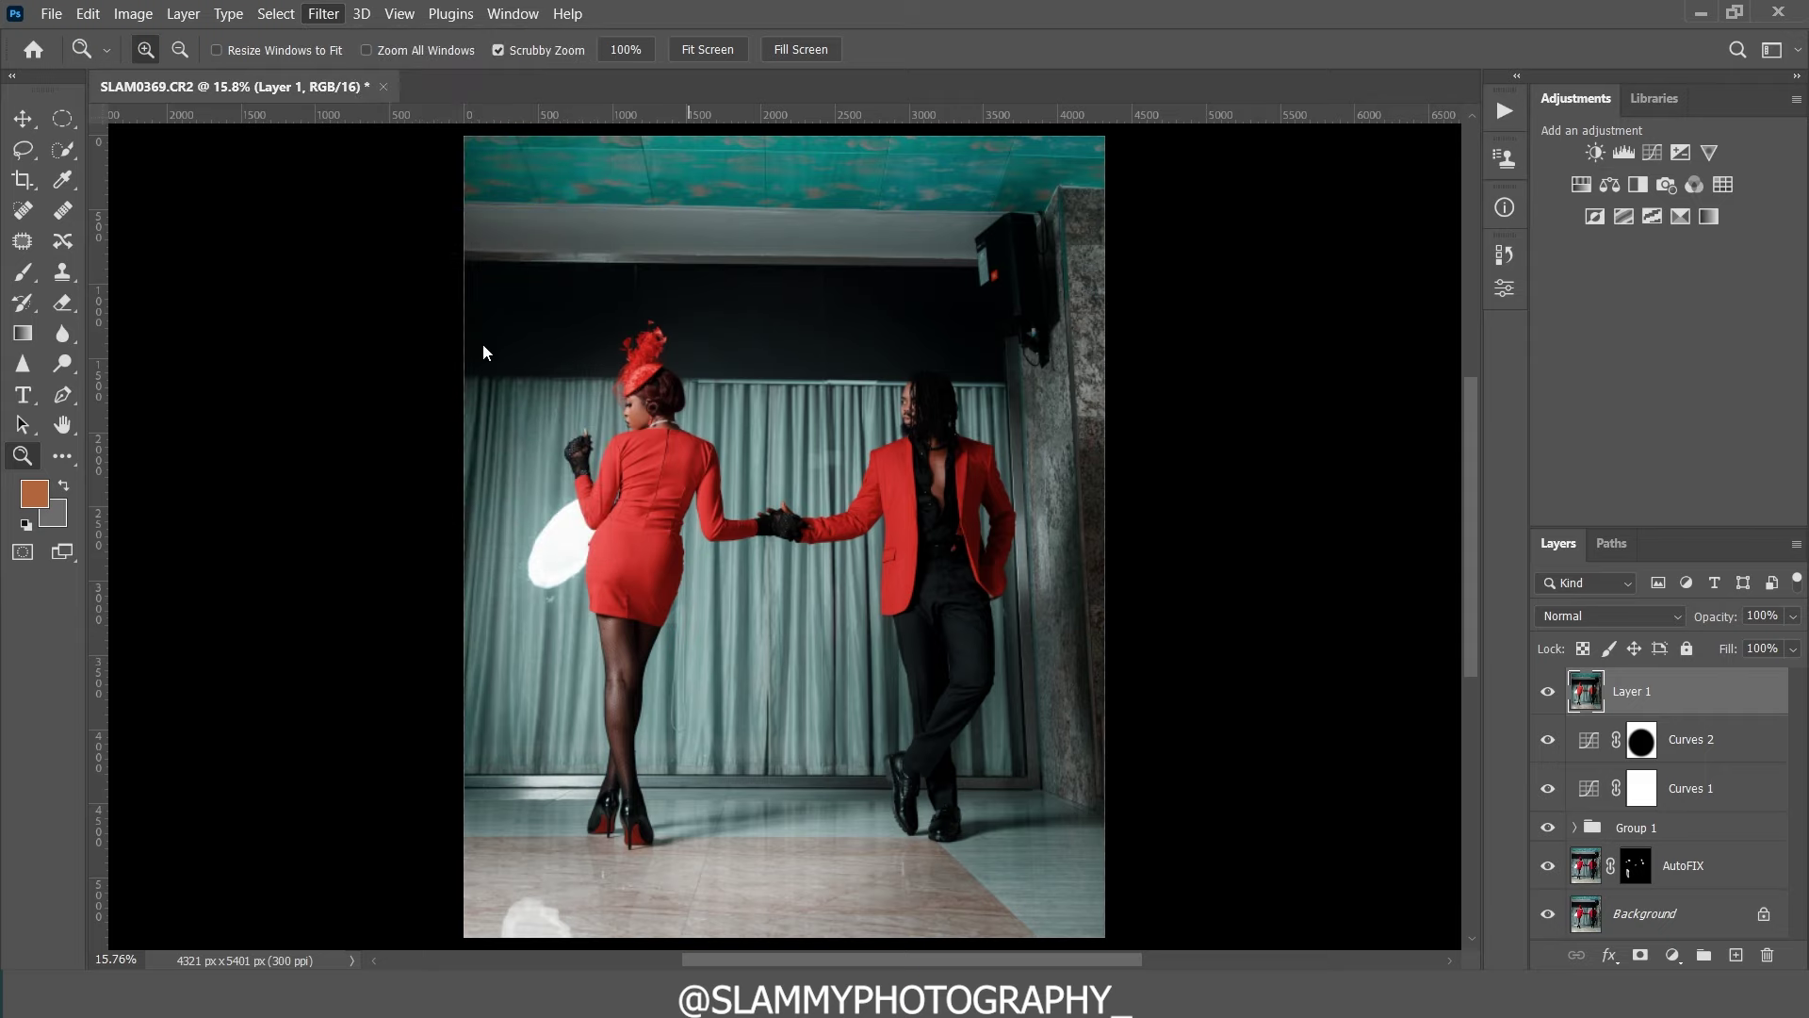
key(ctrl+shift+x)
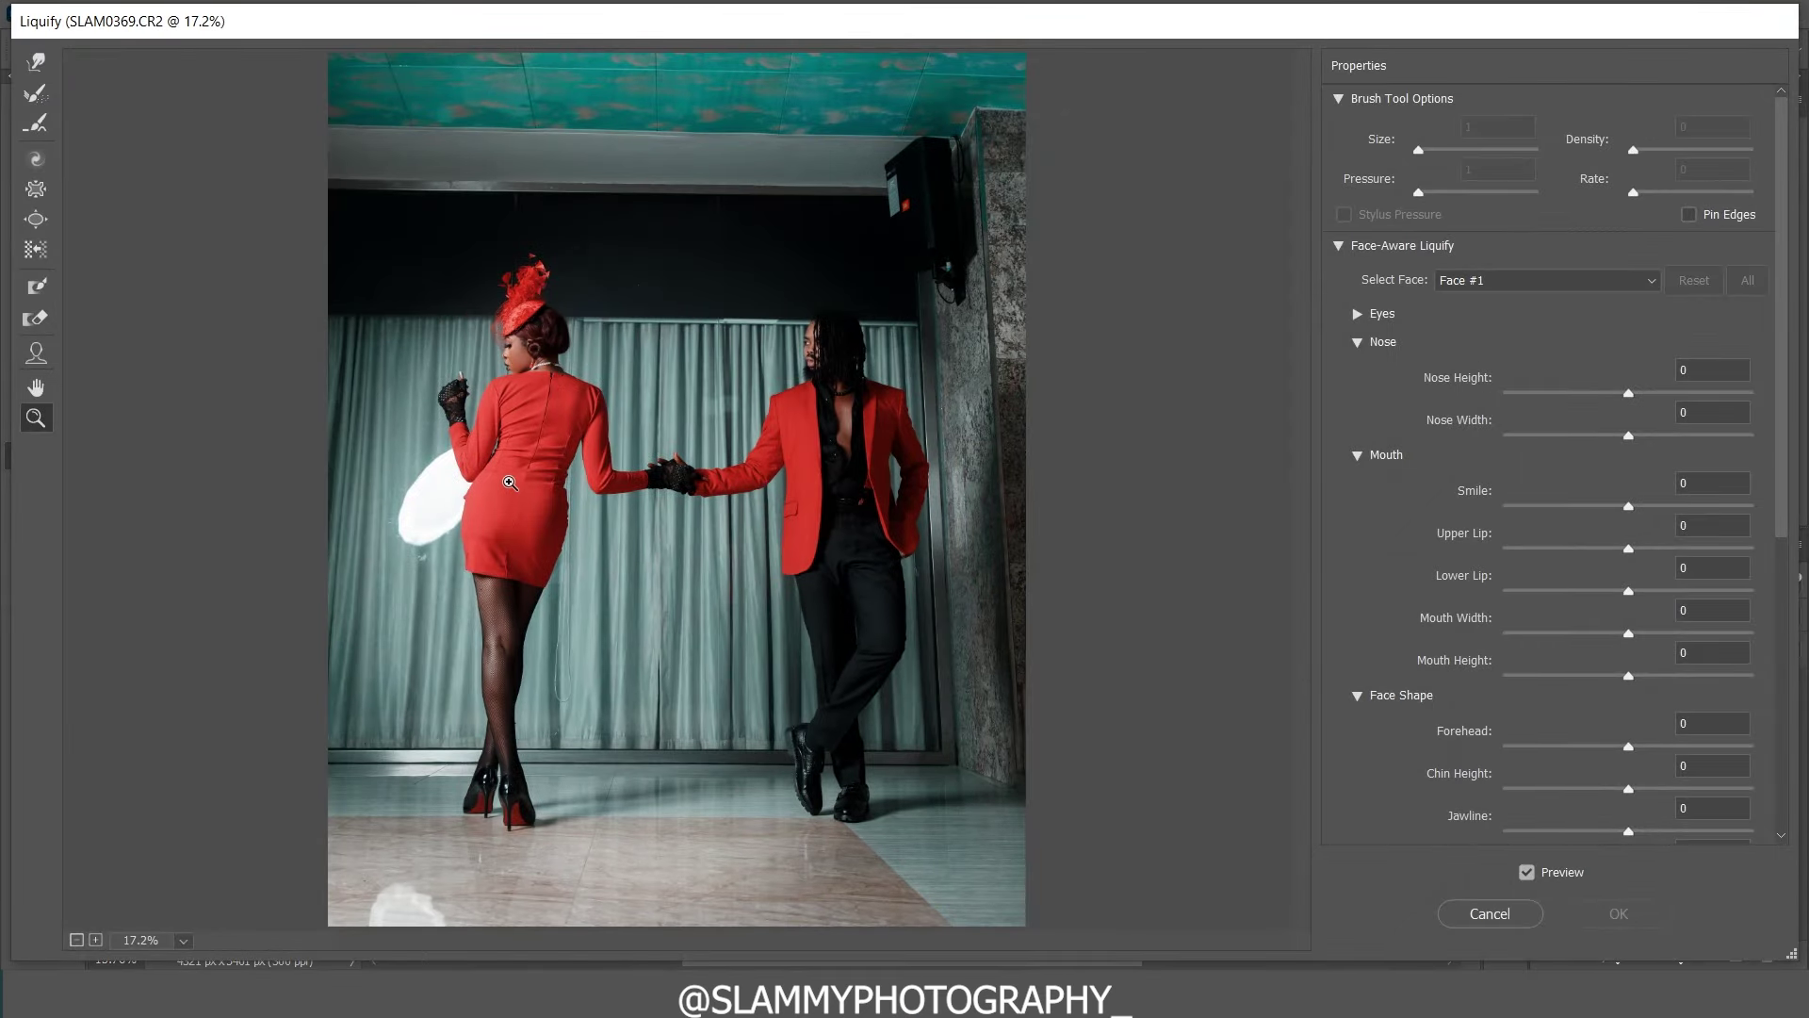
click(539, 479)
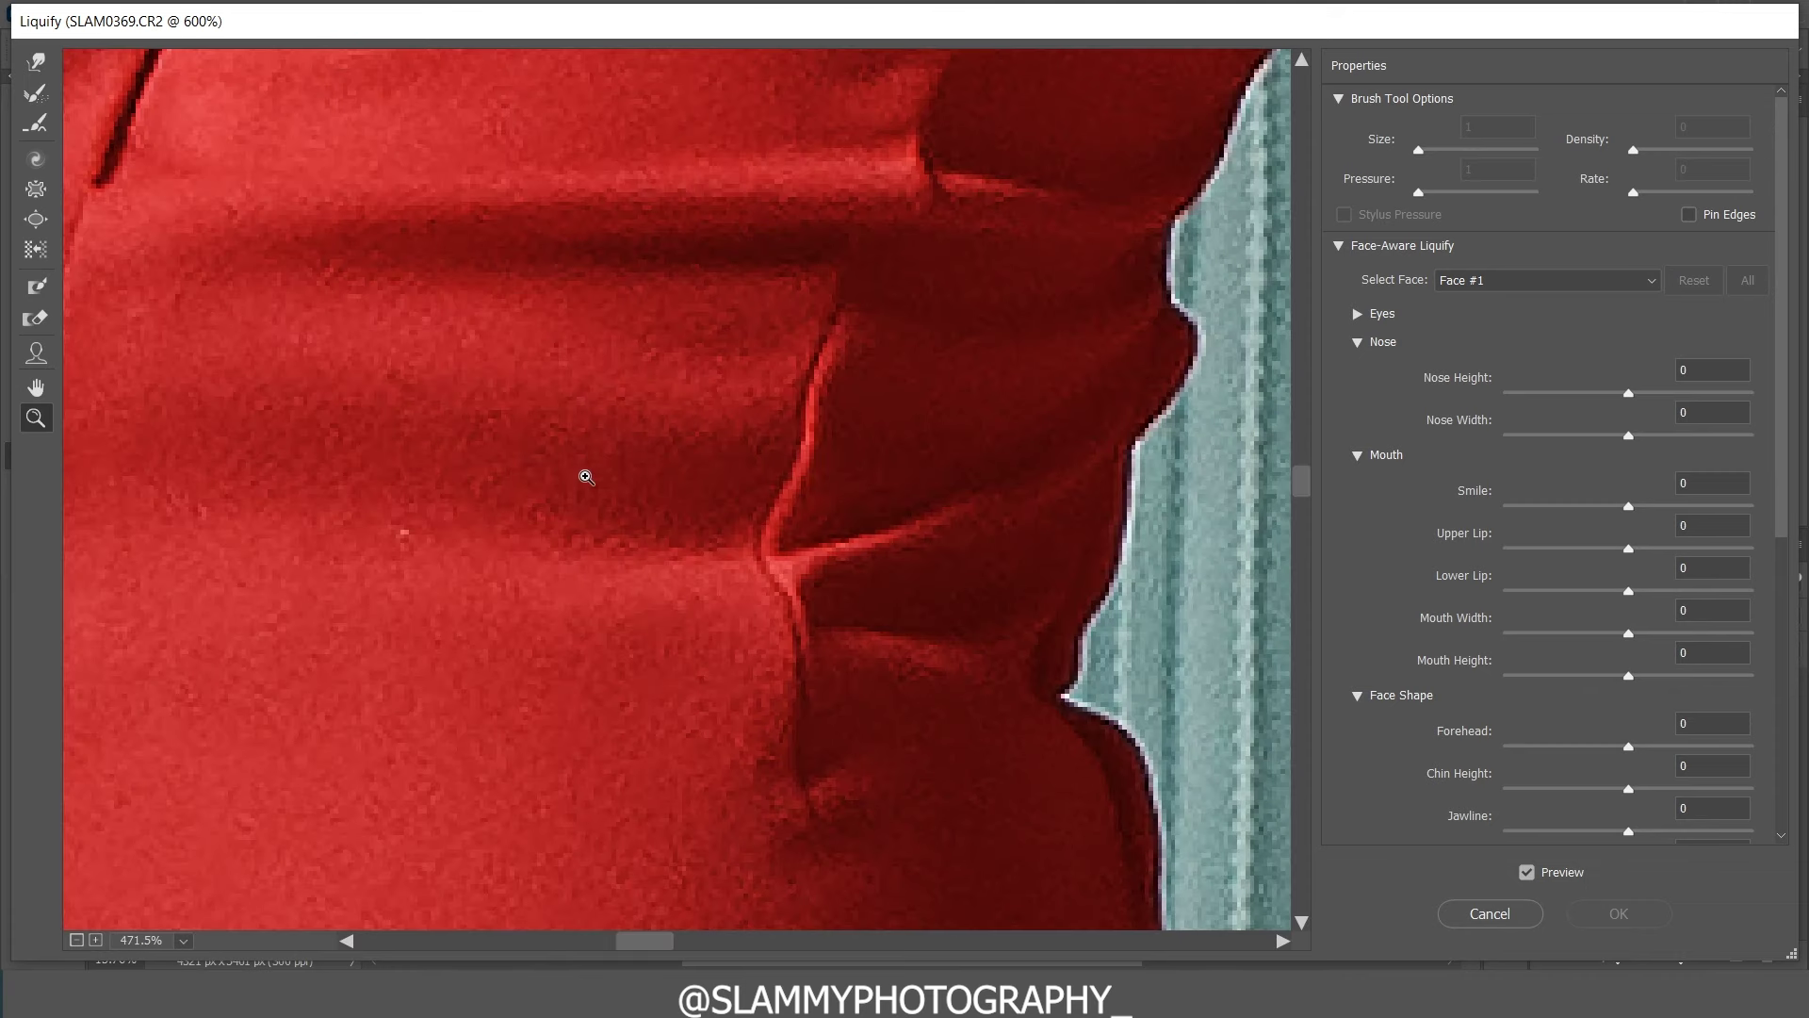
click(574, 473)
alt+click(586, 468)
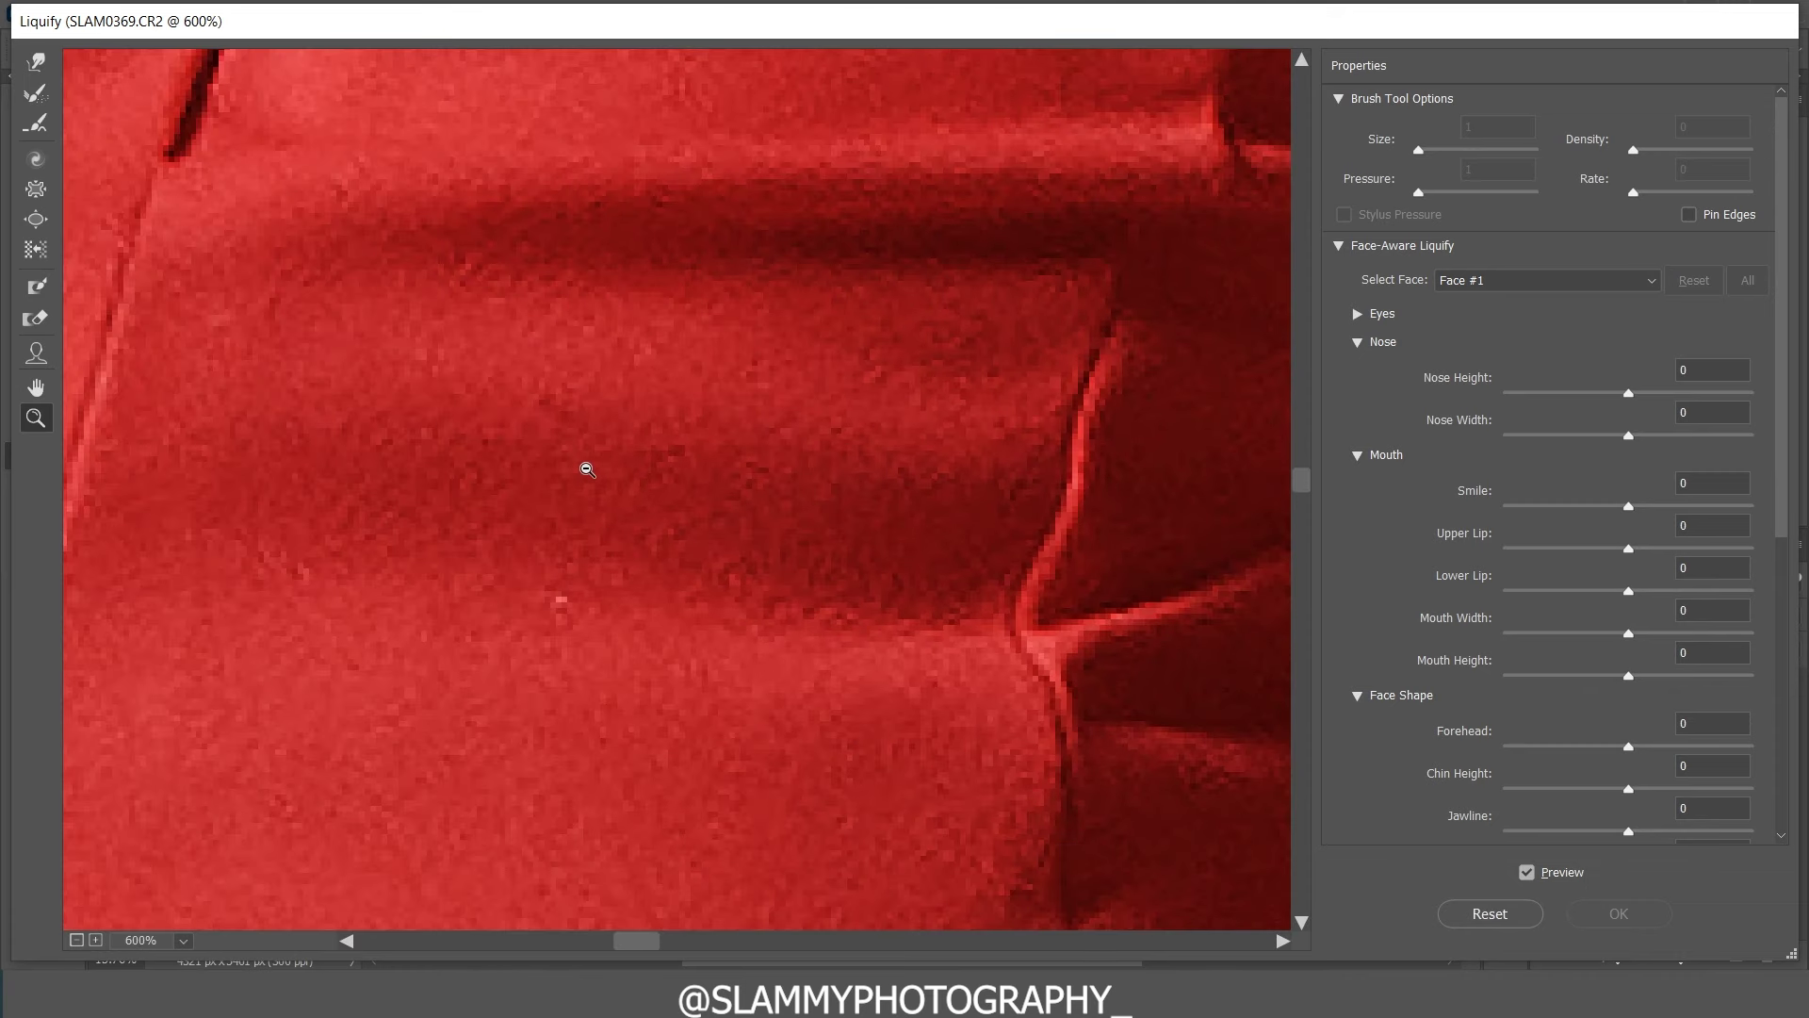
alt+click(586, 468)
alt+click(586, 468)
alt+click(571, 464)
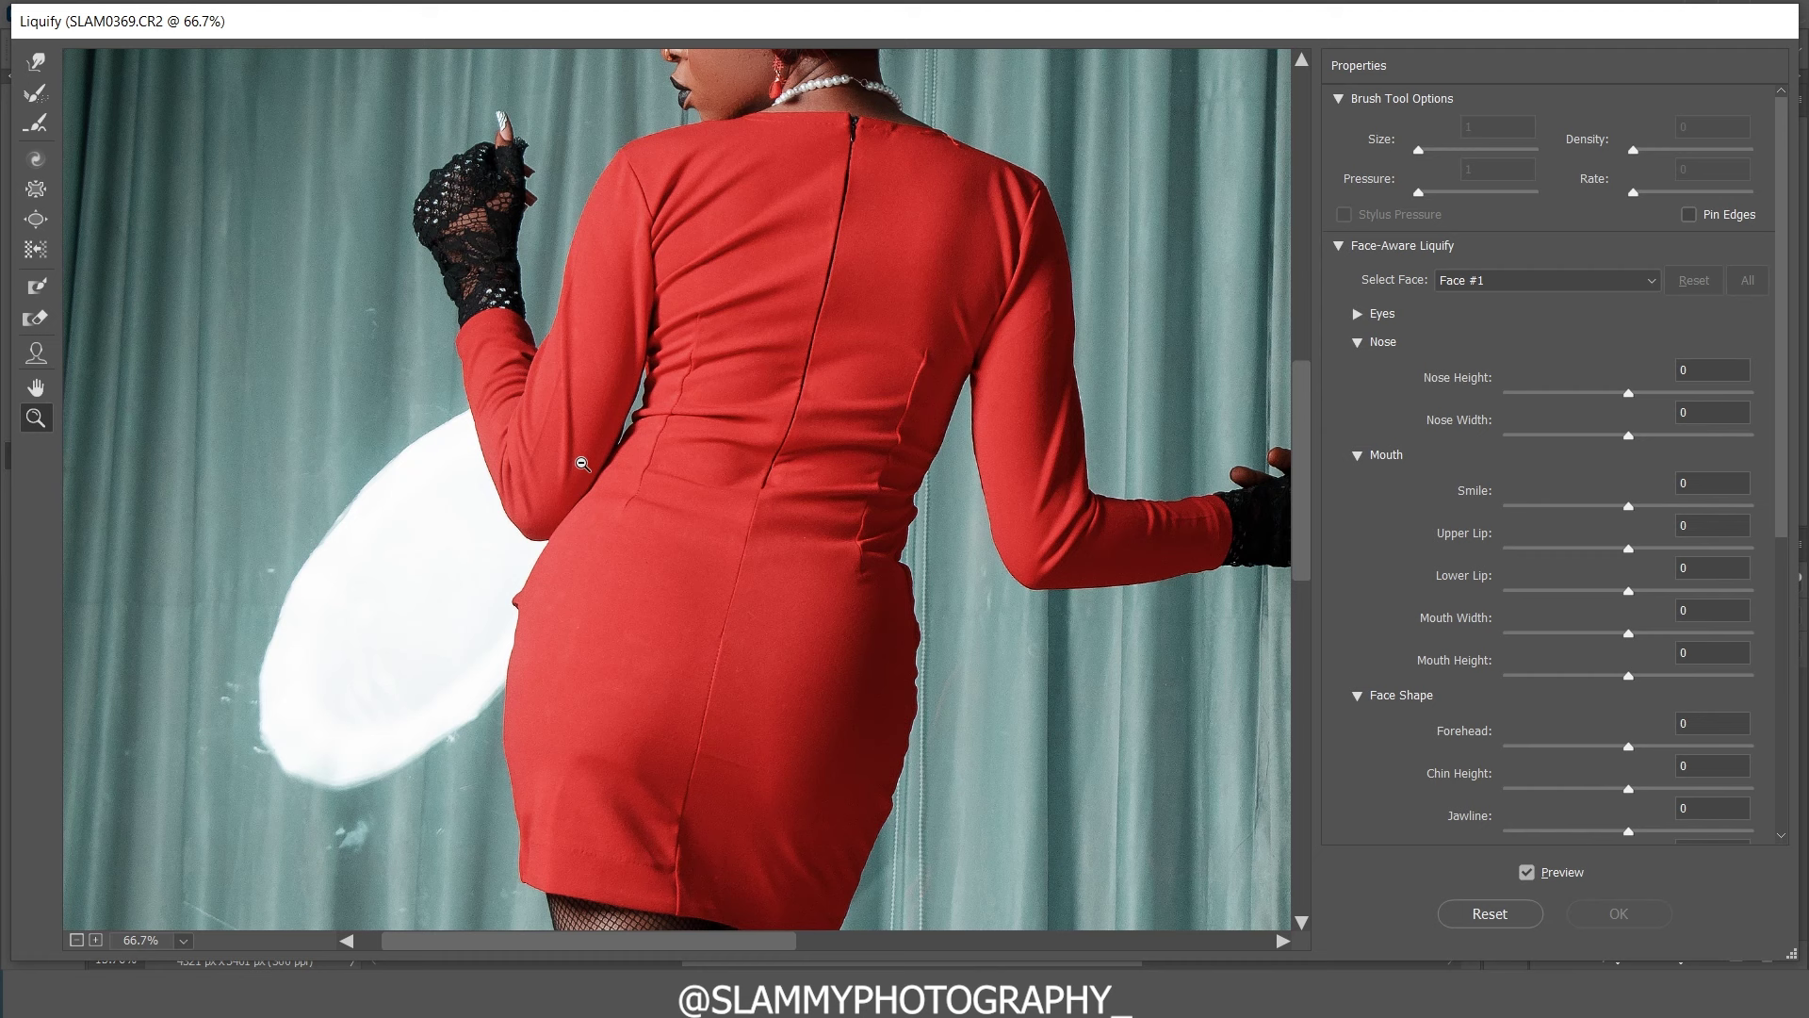
scroll(807, 423, up, 2)
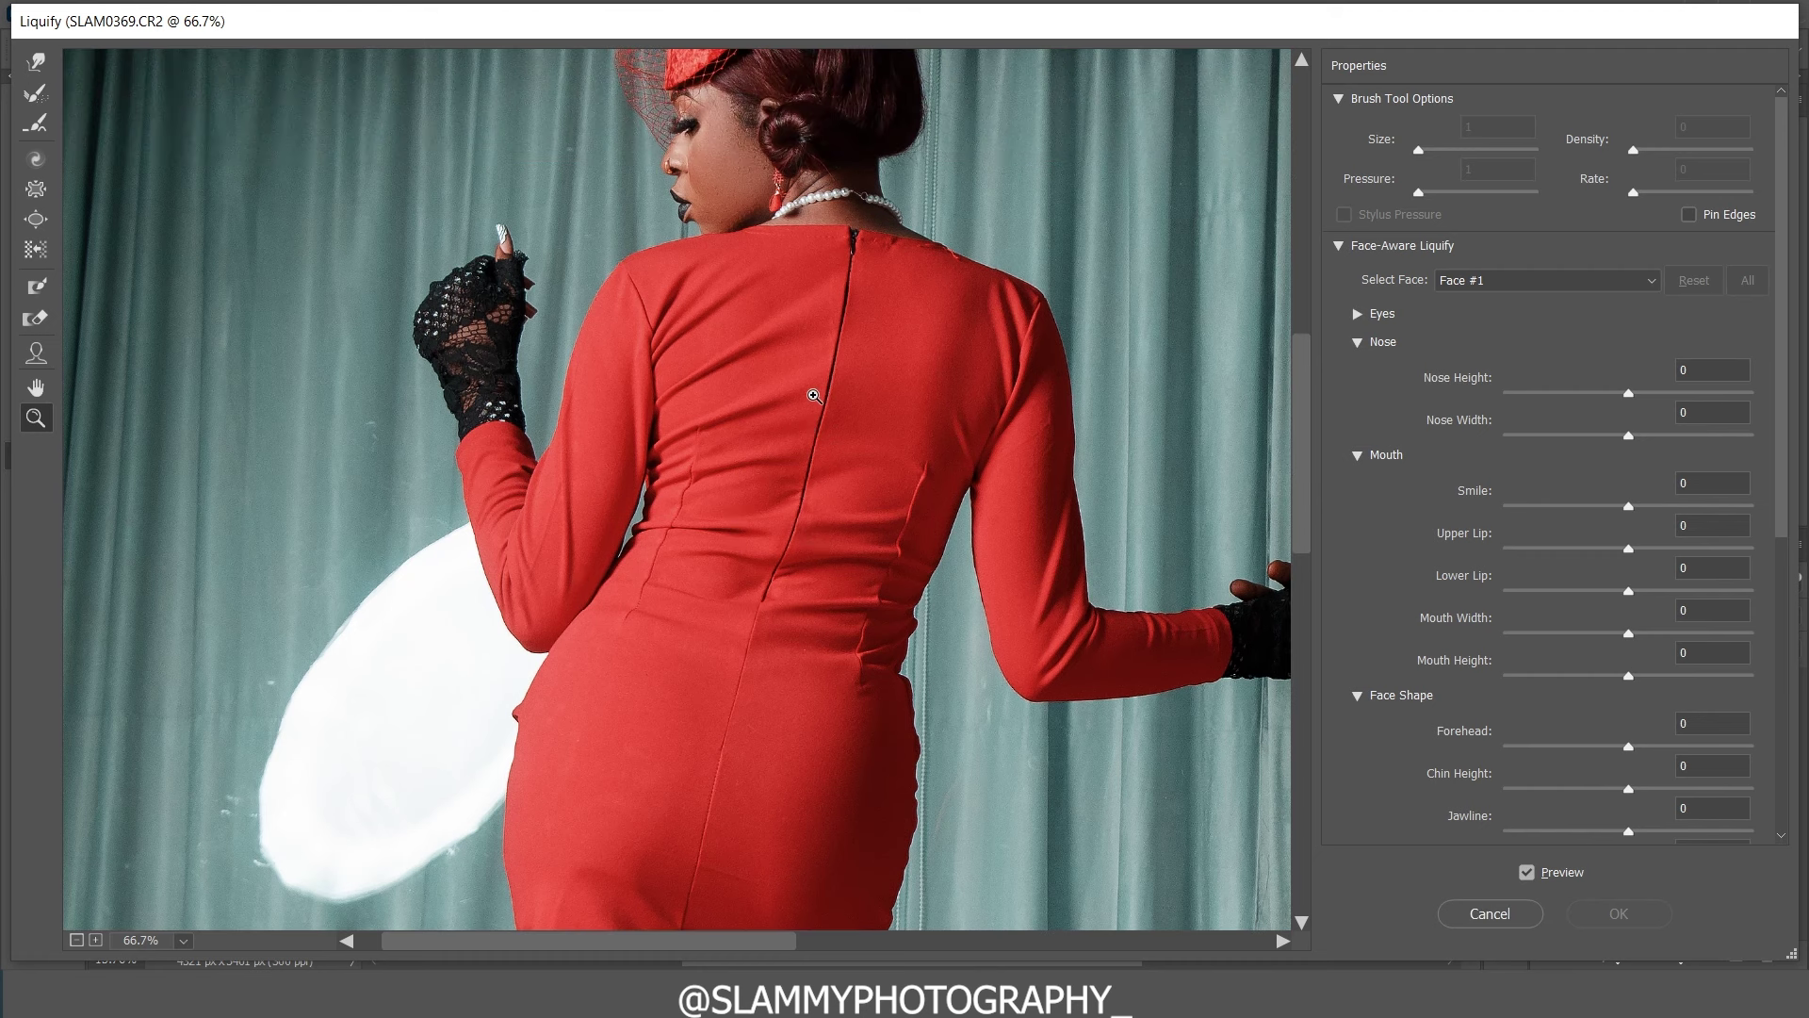
Step: Try to push in the woman's waist beside her outstretched arm with the Forward Warp tool at brush size 600
click(35, 68)
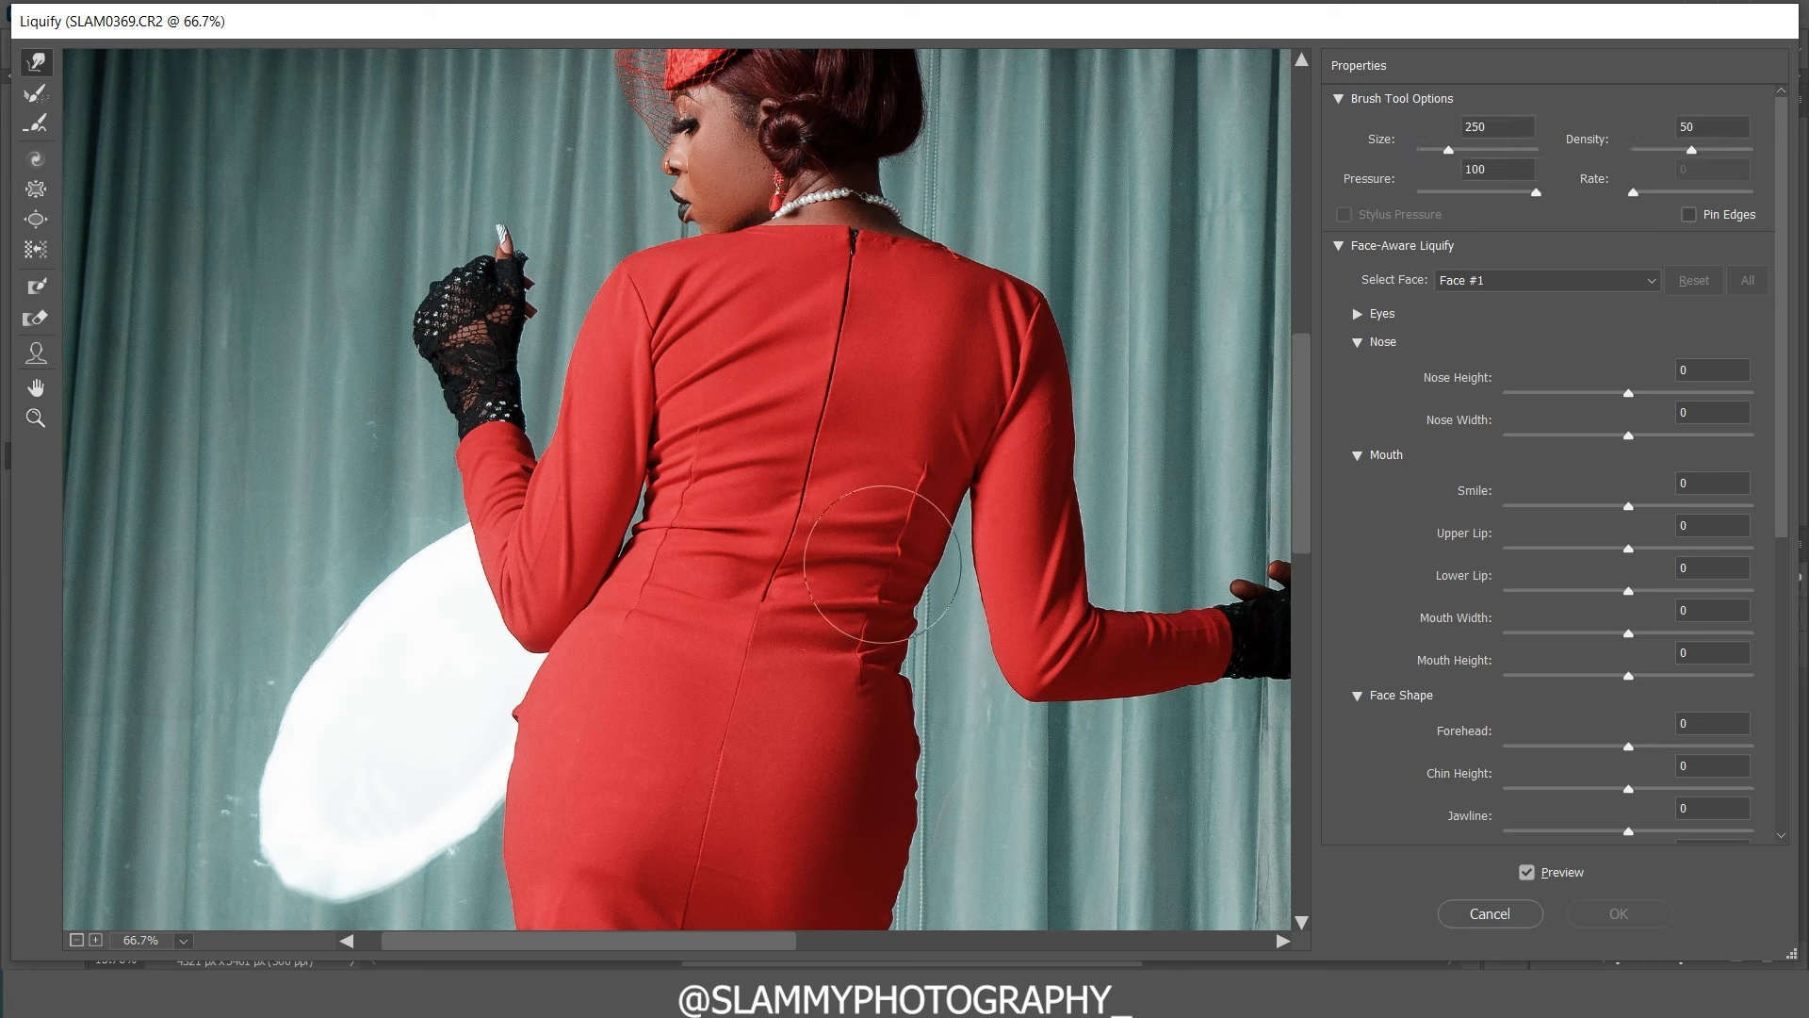
key(bracketright)
key(bracketright)
key(bracketright)
key(bracketright)
key(bracketright)
drag(938, 567, 917, 573)
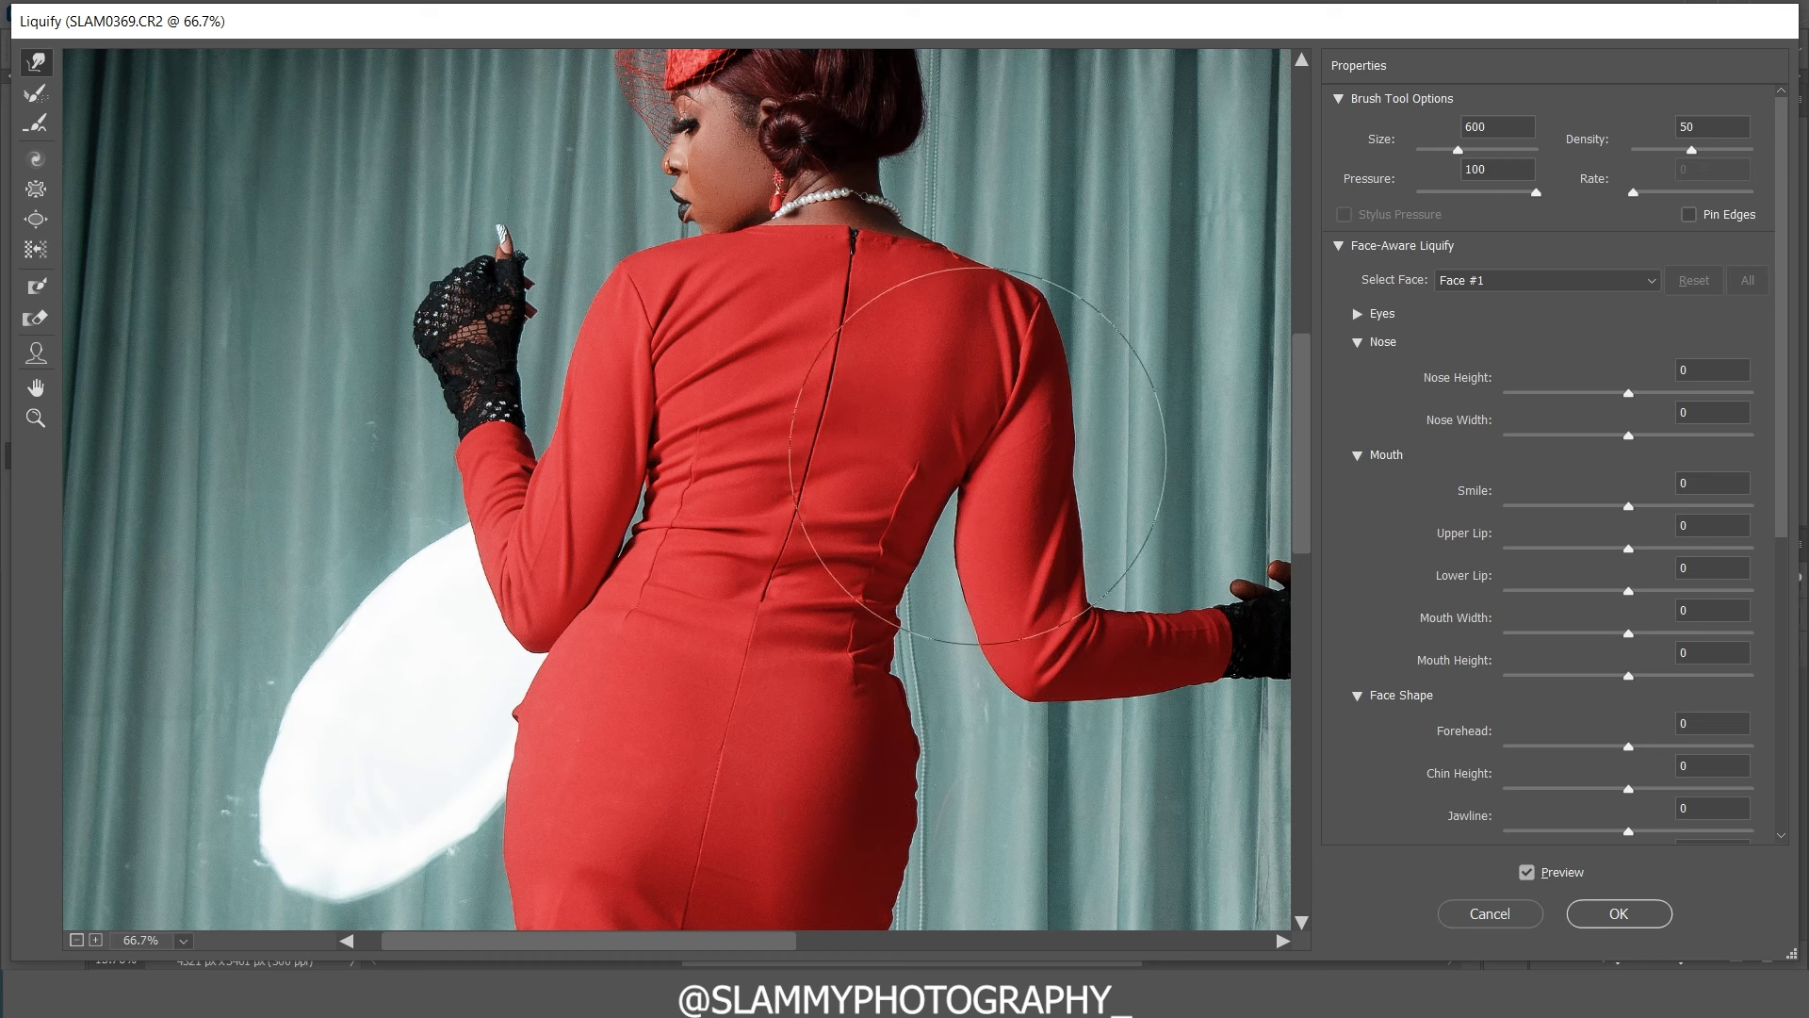
Step: Try to refine the dress edge at the woman's waist with a smaller Forward Warp brush, and undo the warping
key(bracketleft)
key(bracketleft)
key(bracketleft)
key(bracketleft)
key(bracketleft)
key(bracketleft)
key(bracketleft)
key(bracketleft)
key(bracketleft)
mouse_move(876, 620)
mouse_down()
mouse_move(867, 733)
mouse_move(899, 828)
mouse_move(905, 648)
mouse_up()
key(ctrl+space)
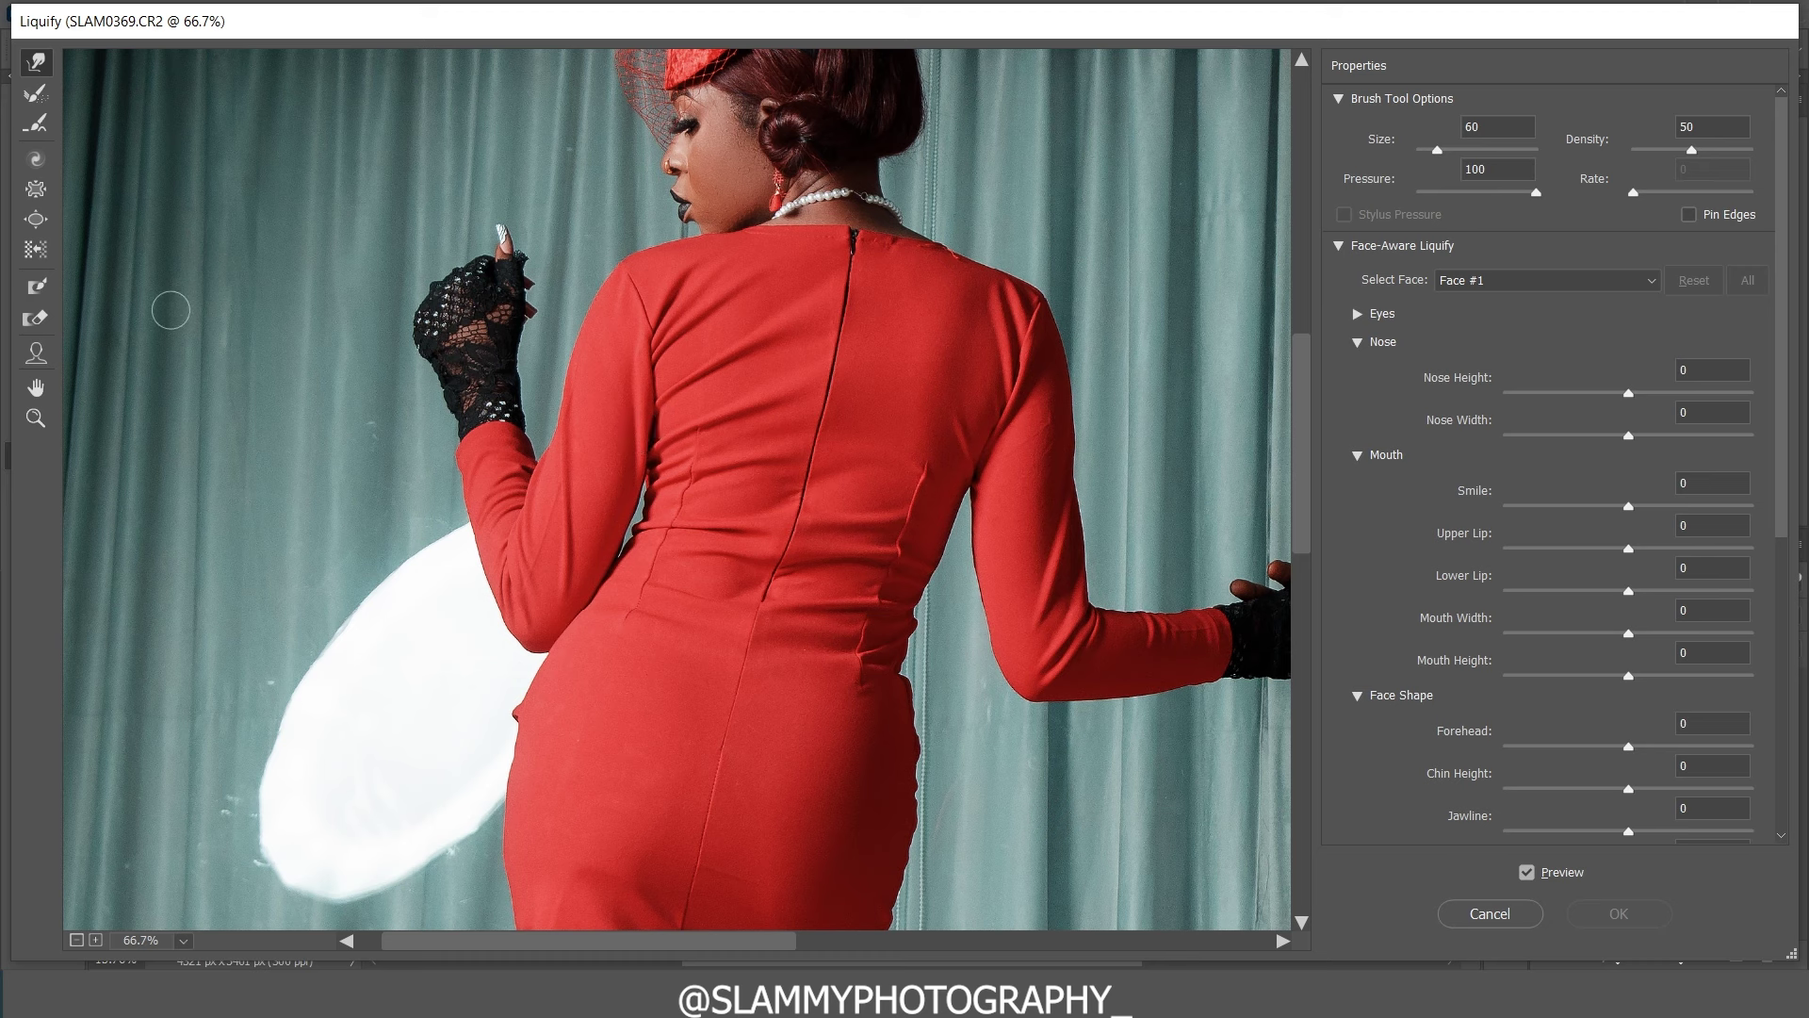
Step: Freeze the woman's outstretched arm and its surroundings with the Freeze Mask tool at brush size 100
click(36, 286)
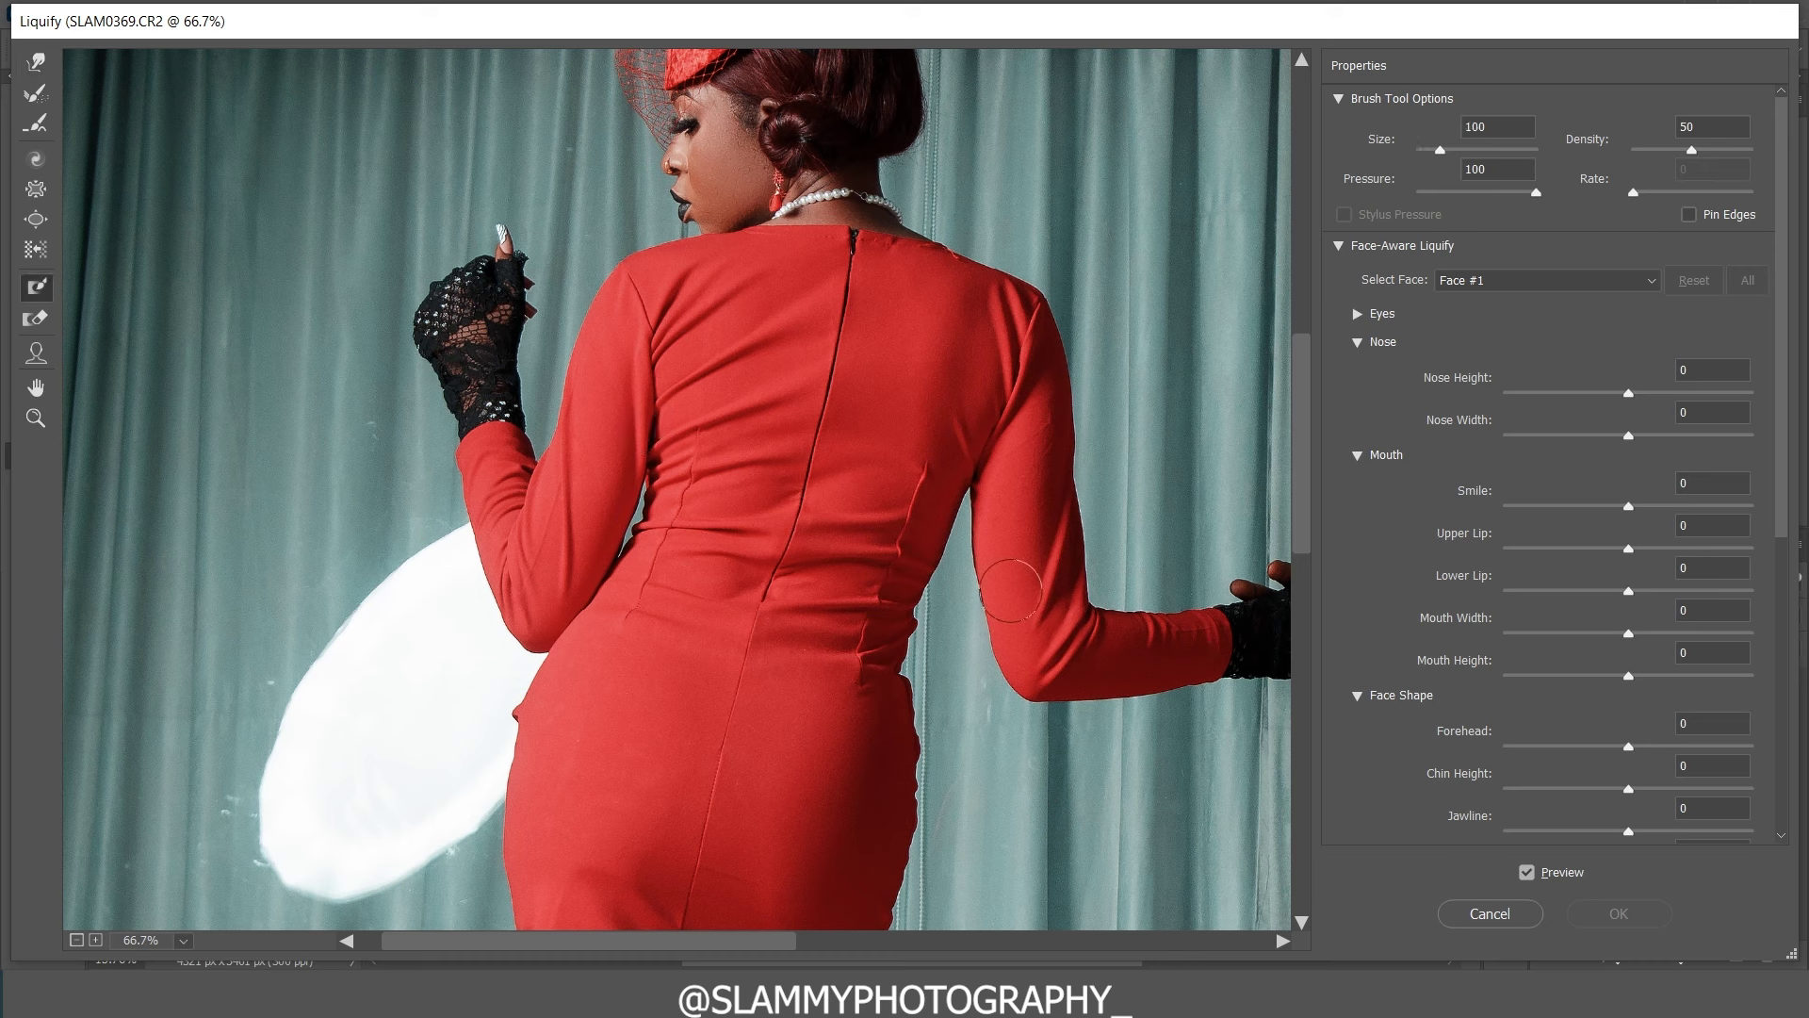
mouse_move(1000, 650)
mouse_down()
mouse_move(1006, 497)
mouse_move(1026, 648)
mouse_move(1054, 613)
mouse_move(1035, 682)
mouse_move(1031, 446)
mouse_move(1034, 527)
mouse_move(1007, 527)
mouse_move(1005, 448)
mouse_move(998, 551)
mouse_move(1030, 287)
mouse_move(1094, 524)
mouse_move(1118, 746)
mouse_move(1126, 594)
mouse_move(1161, 671)
mouse_move(1100, 419)
mouse_up()
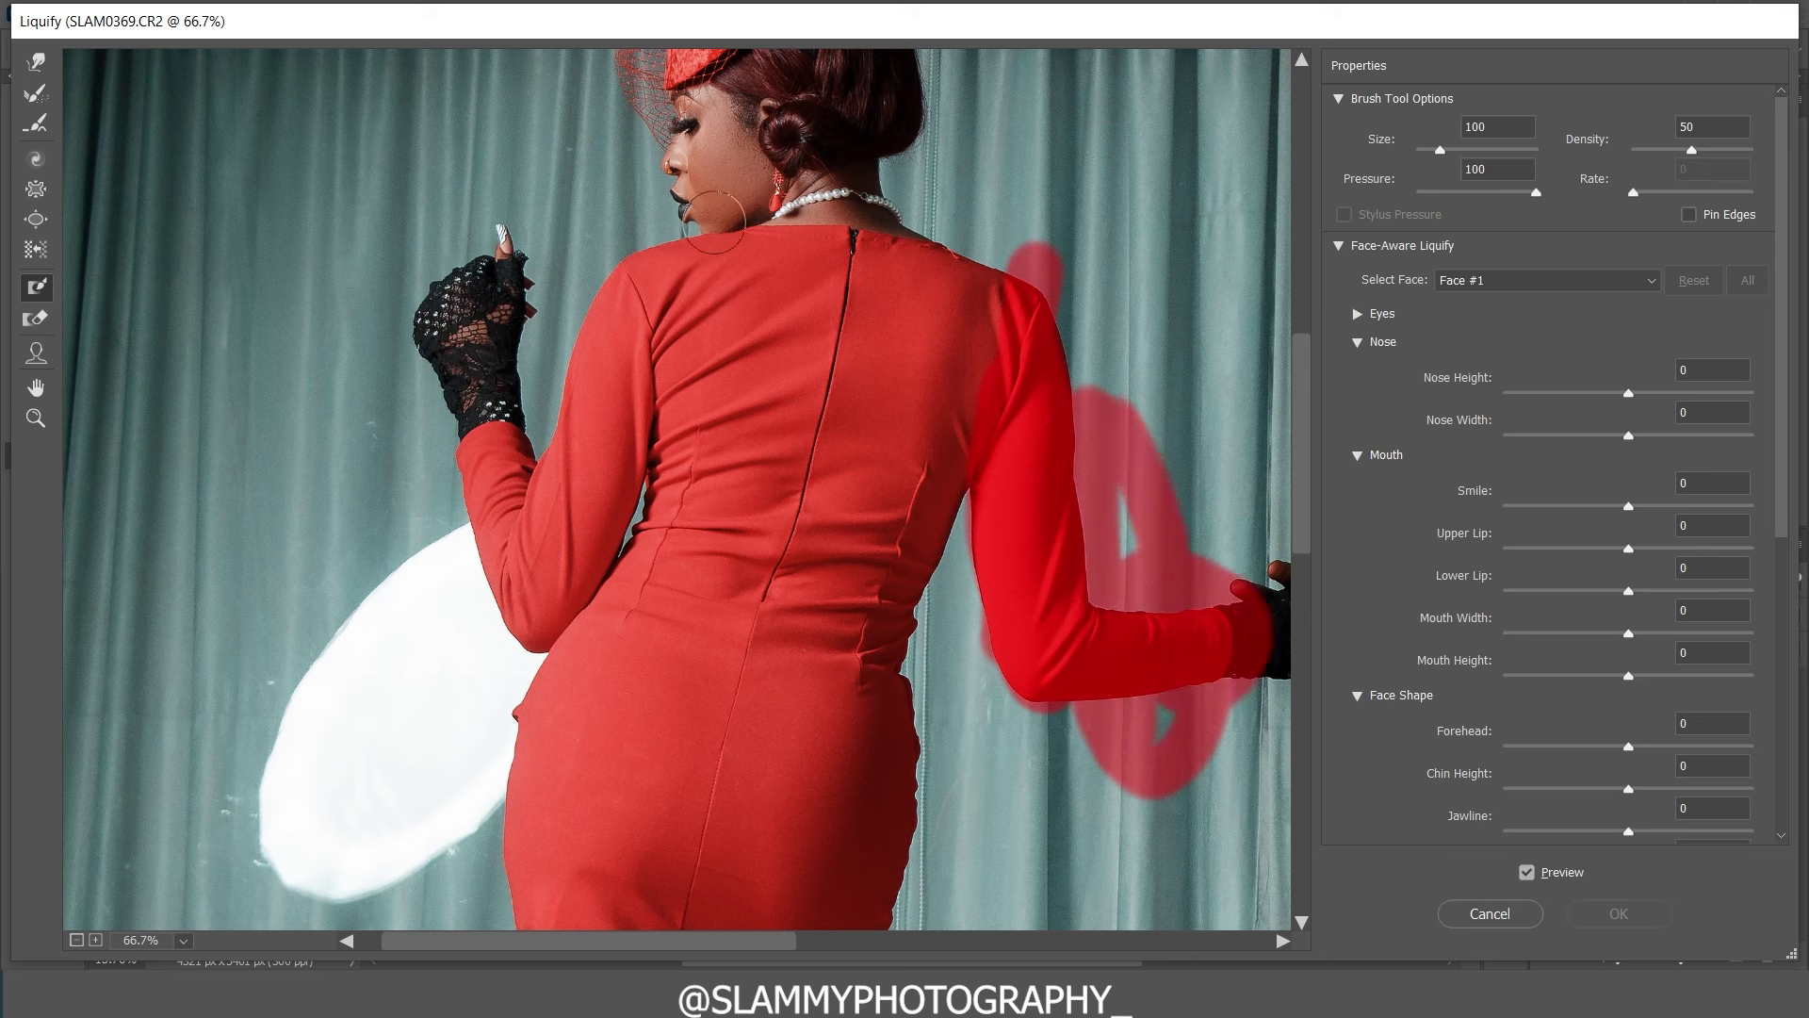
Step: Push in the dress edge at the woman's waist beside the frozen arm using the Forward Warp tool at brush size about 100
click(36, 63)
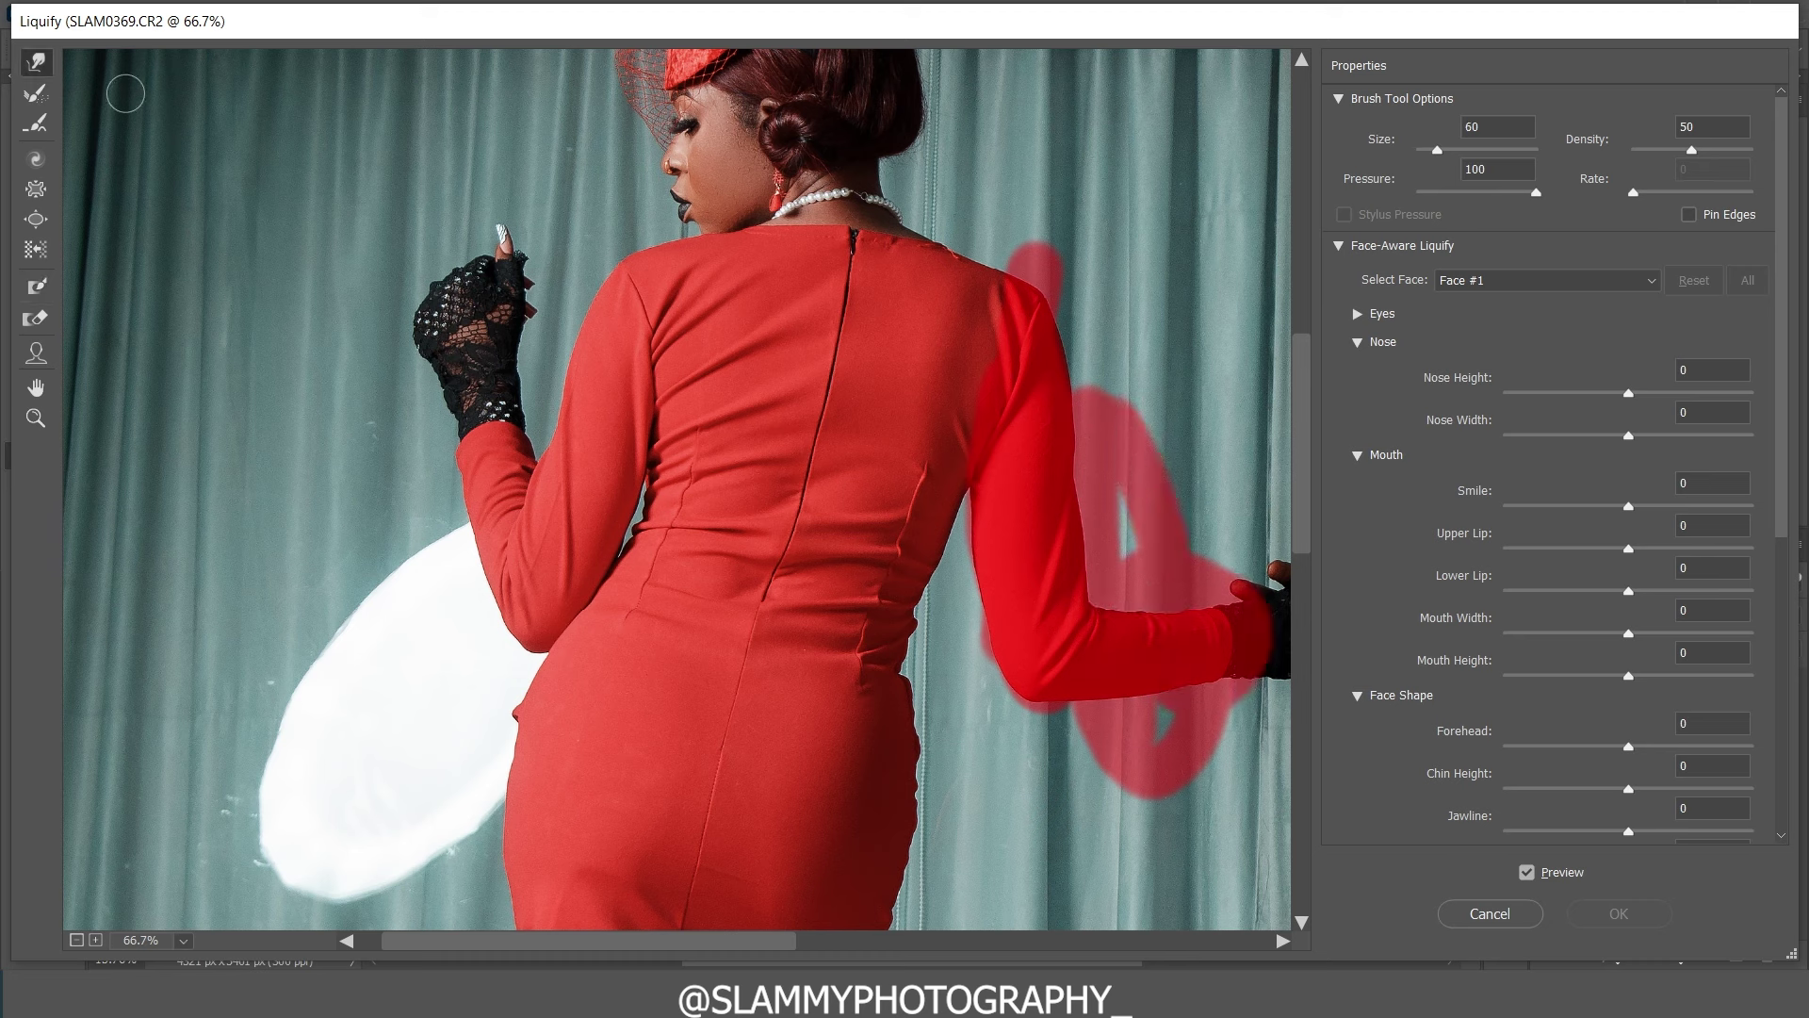
key(bracketright)
key(bracketright)
key(bracketright)
key(bracketright)
key(bracketright)
drag(930, 542, 947, 518)
key(bracketleft)
key(bracketleft)
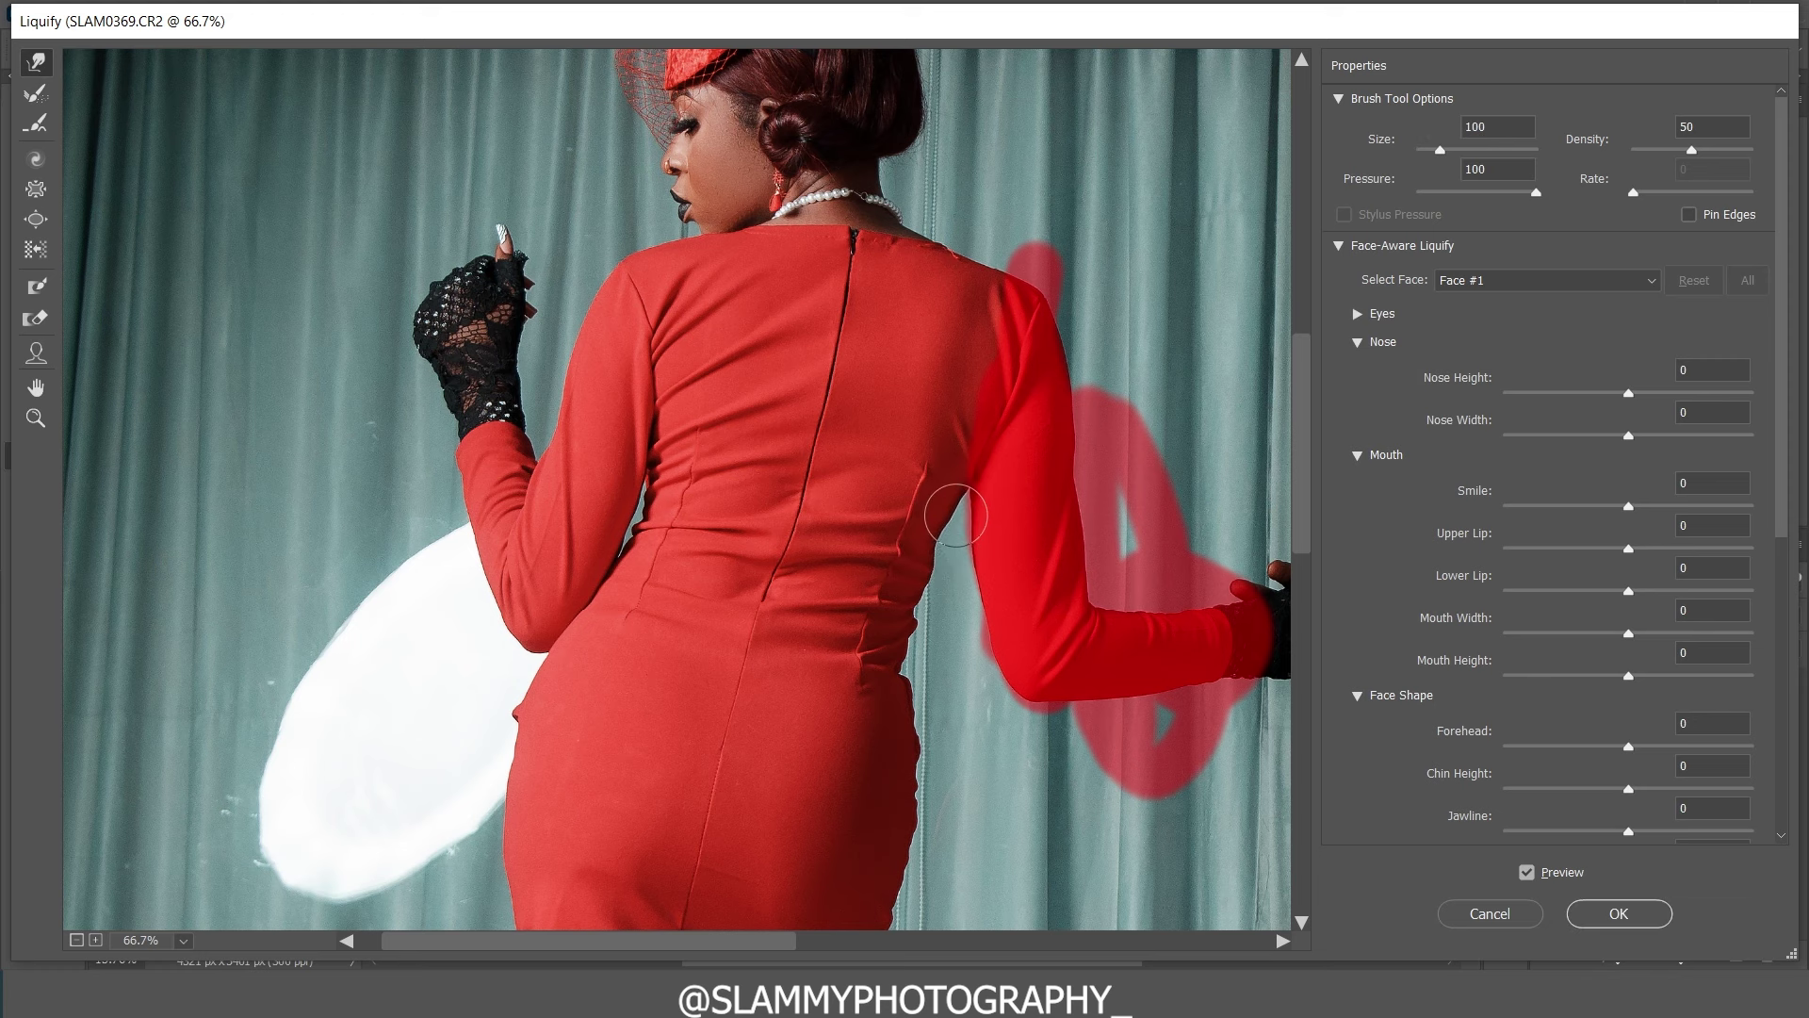
key(bracketright)
key(bracketright)
Step: Smooth the dress outline just below the woman's waist with the Forward Warp tool at brush size 60
scroll(952, 514, down, 2)
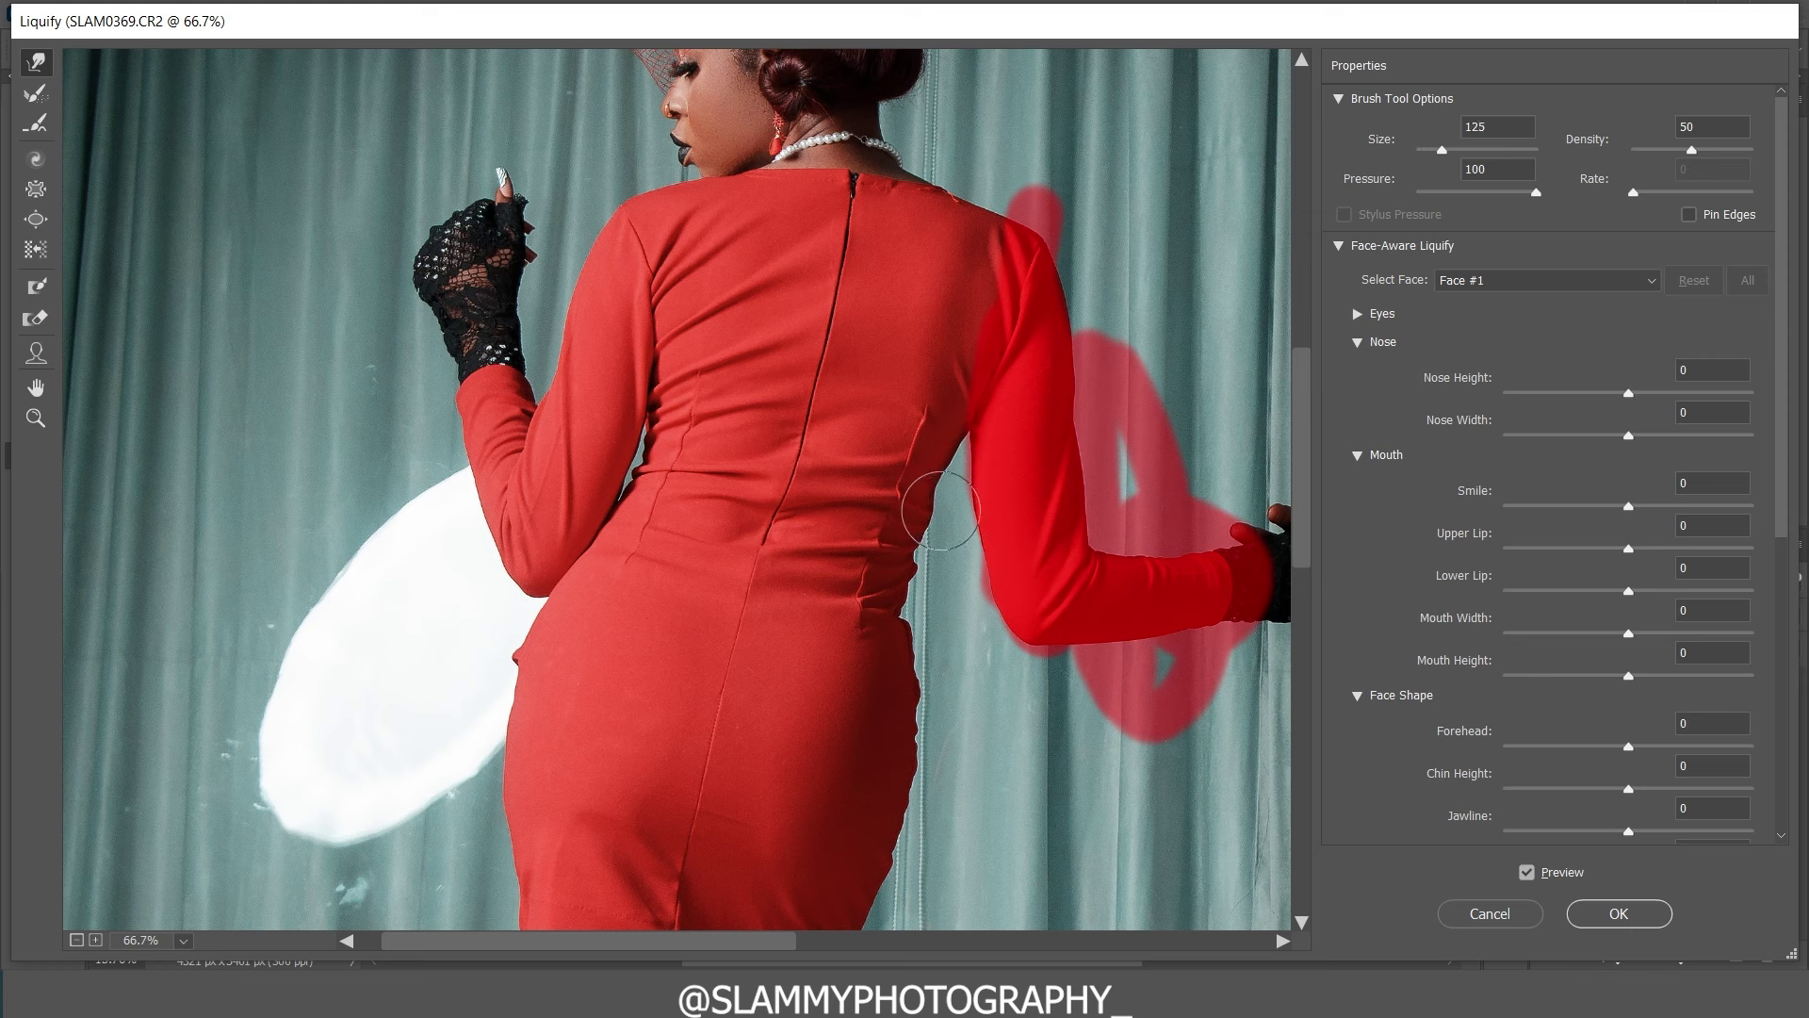
key(bracketleft)
key(bracketleft)
drag(926, 550, 908, 595)
Step: Even out the bumpy dress edge along the woman's hip with the Forward Warp tool at brush sizes 90 to 125
key(bracketright)
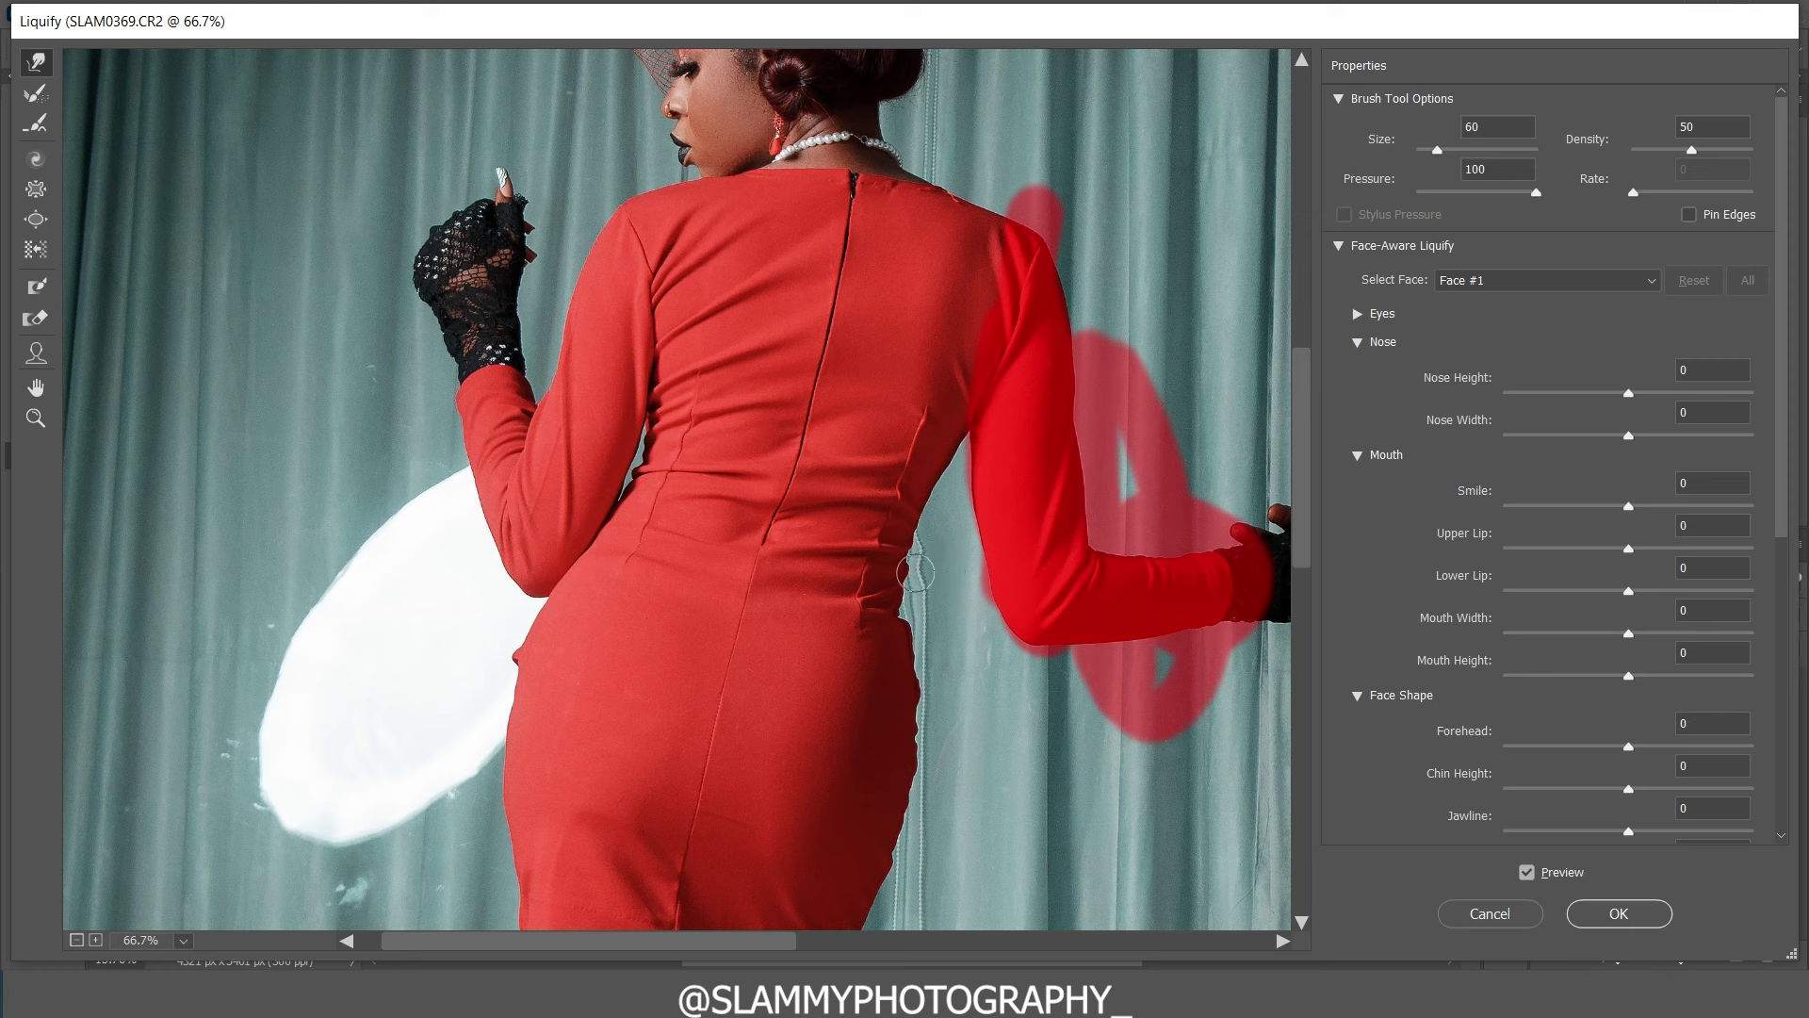
scroll(893, 593, down, 3)
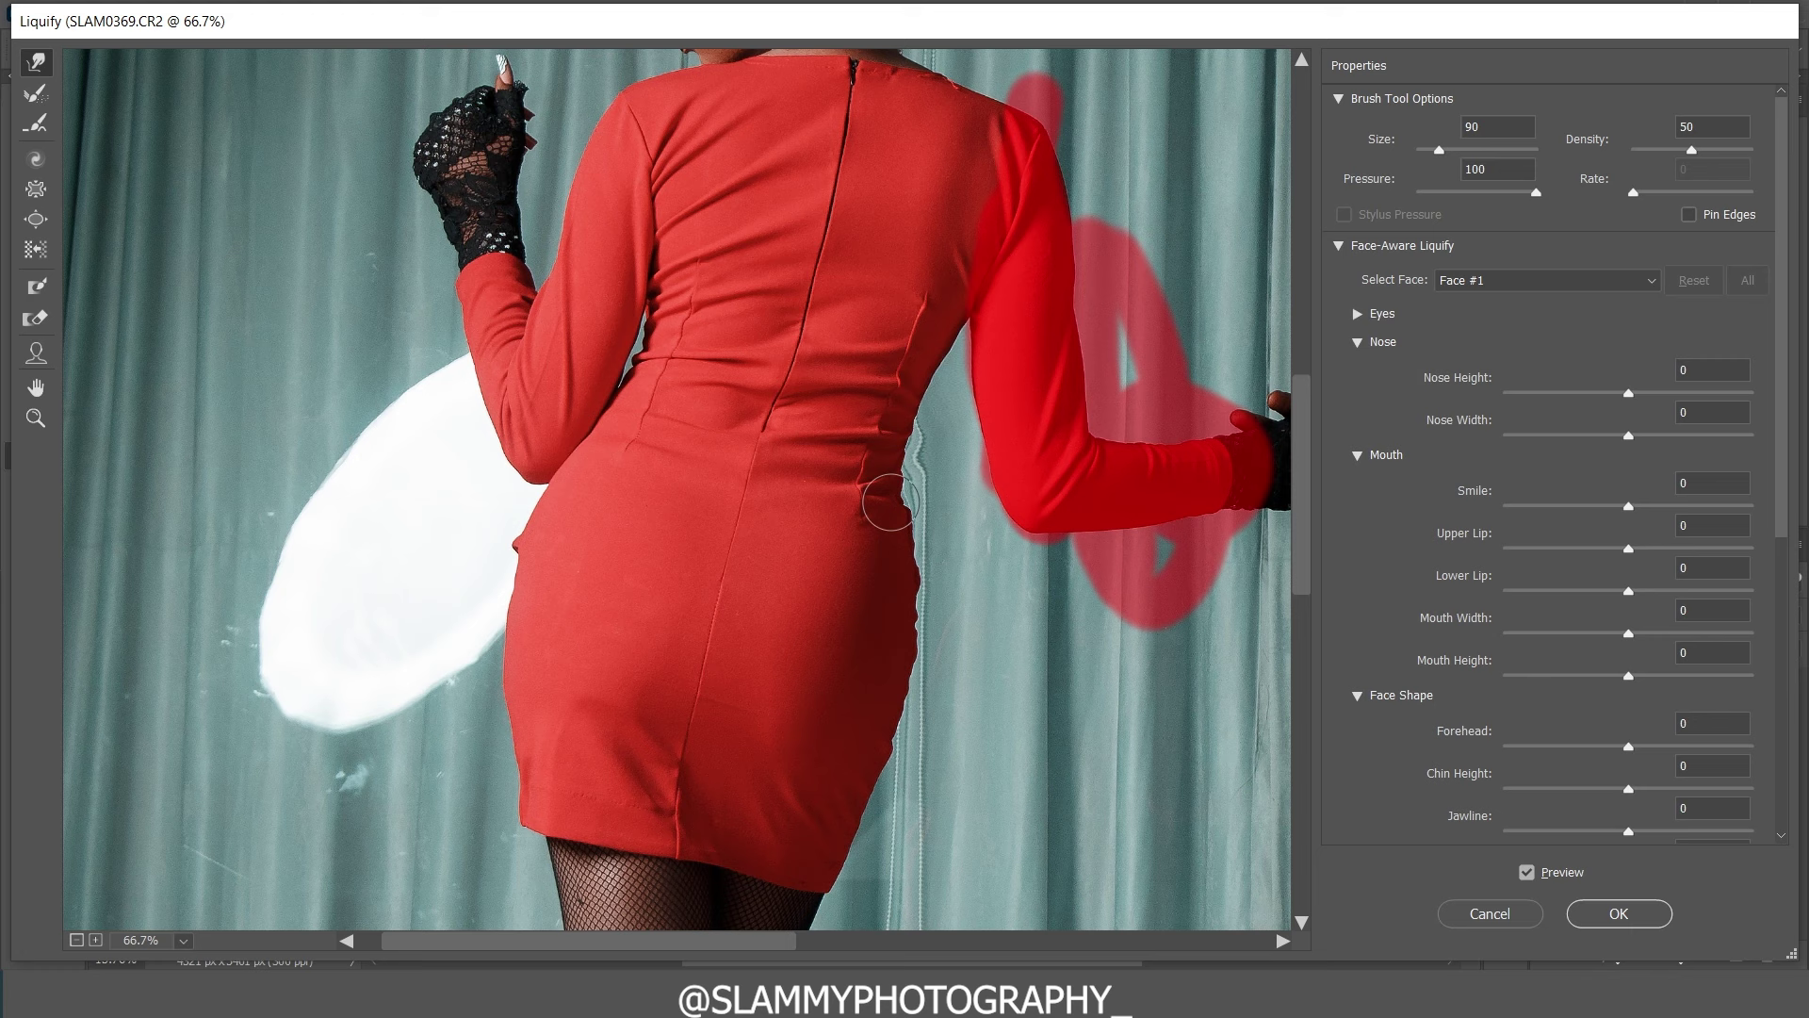
key(bracketright)
key(bracketright)
key(bracketright)
key(bracketright)
key(bracketright)
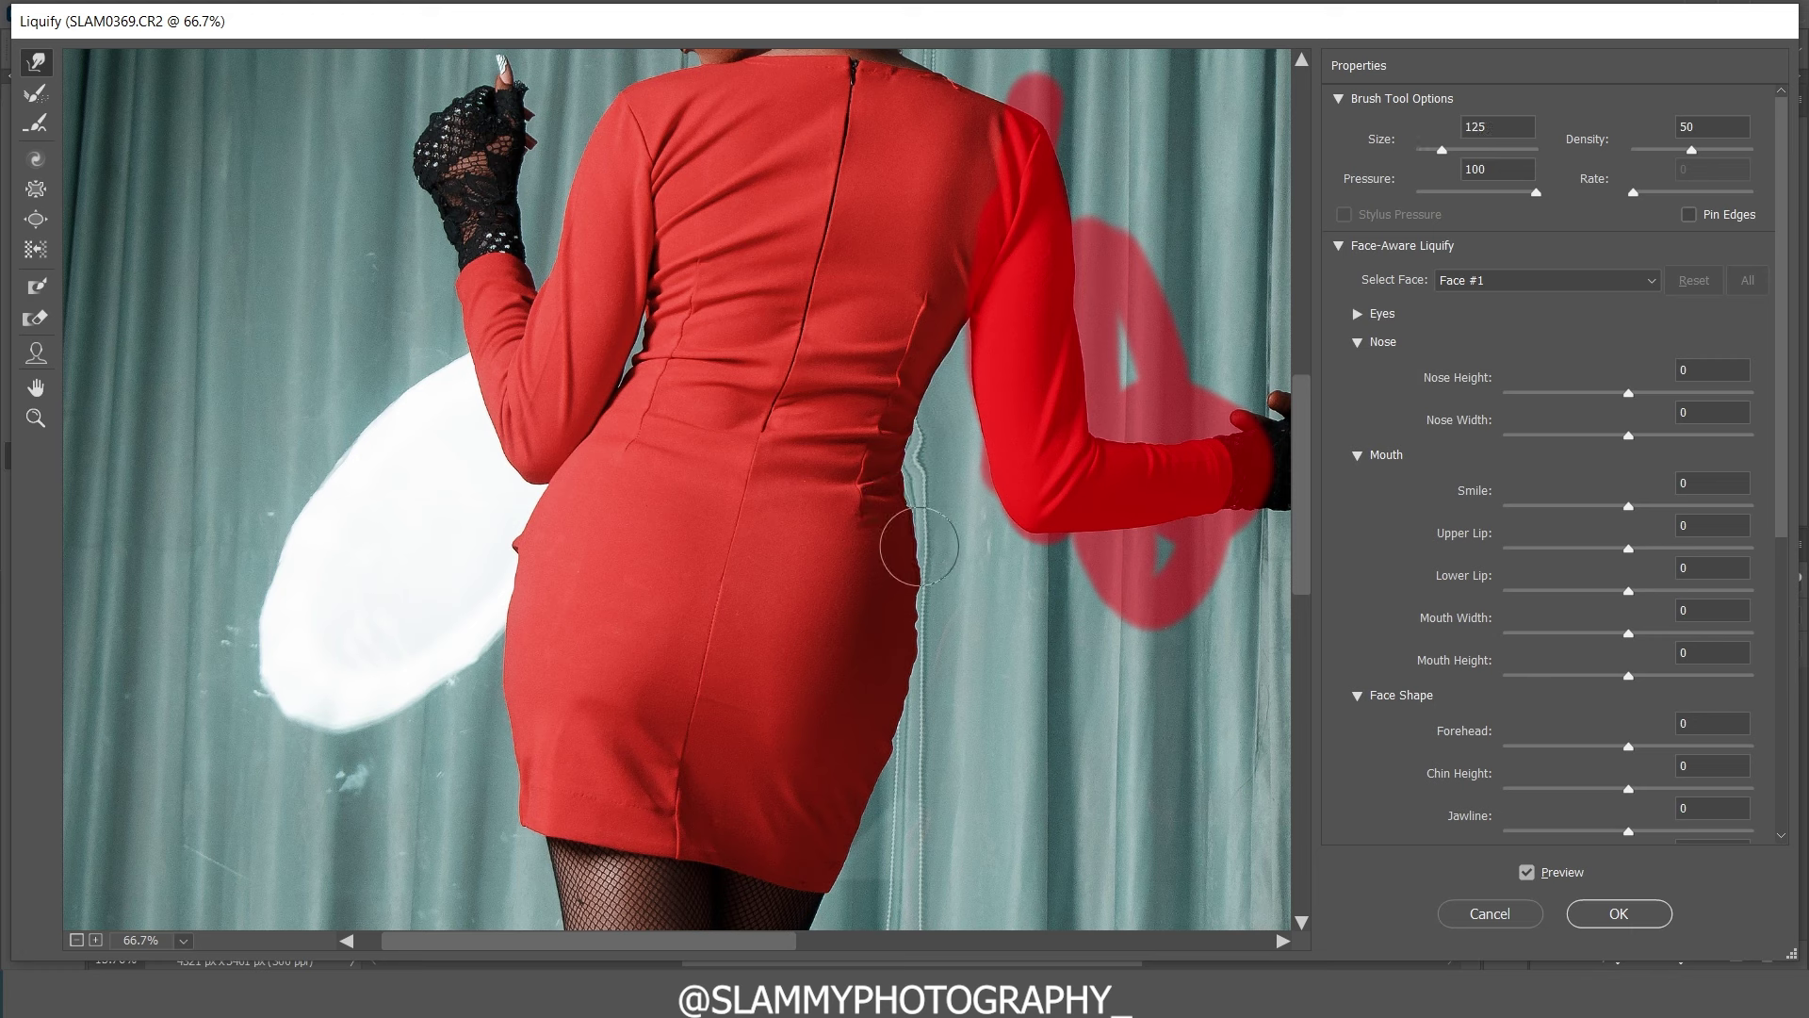
key(bracketleft)
key(bracketleft)
key(bracketleft)
key(bracketleft)
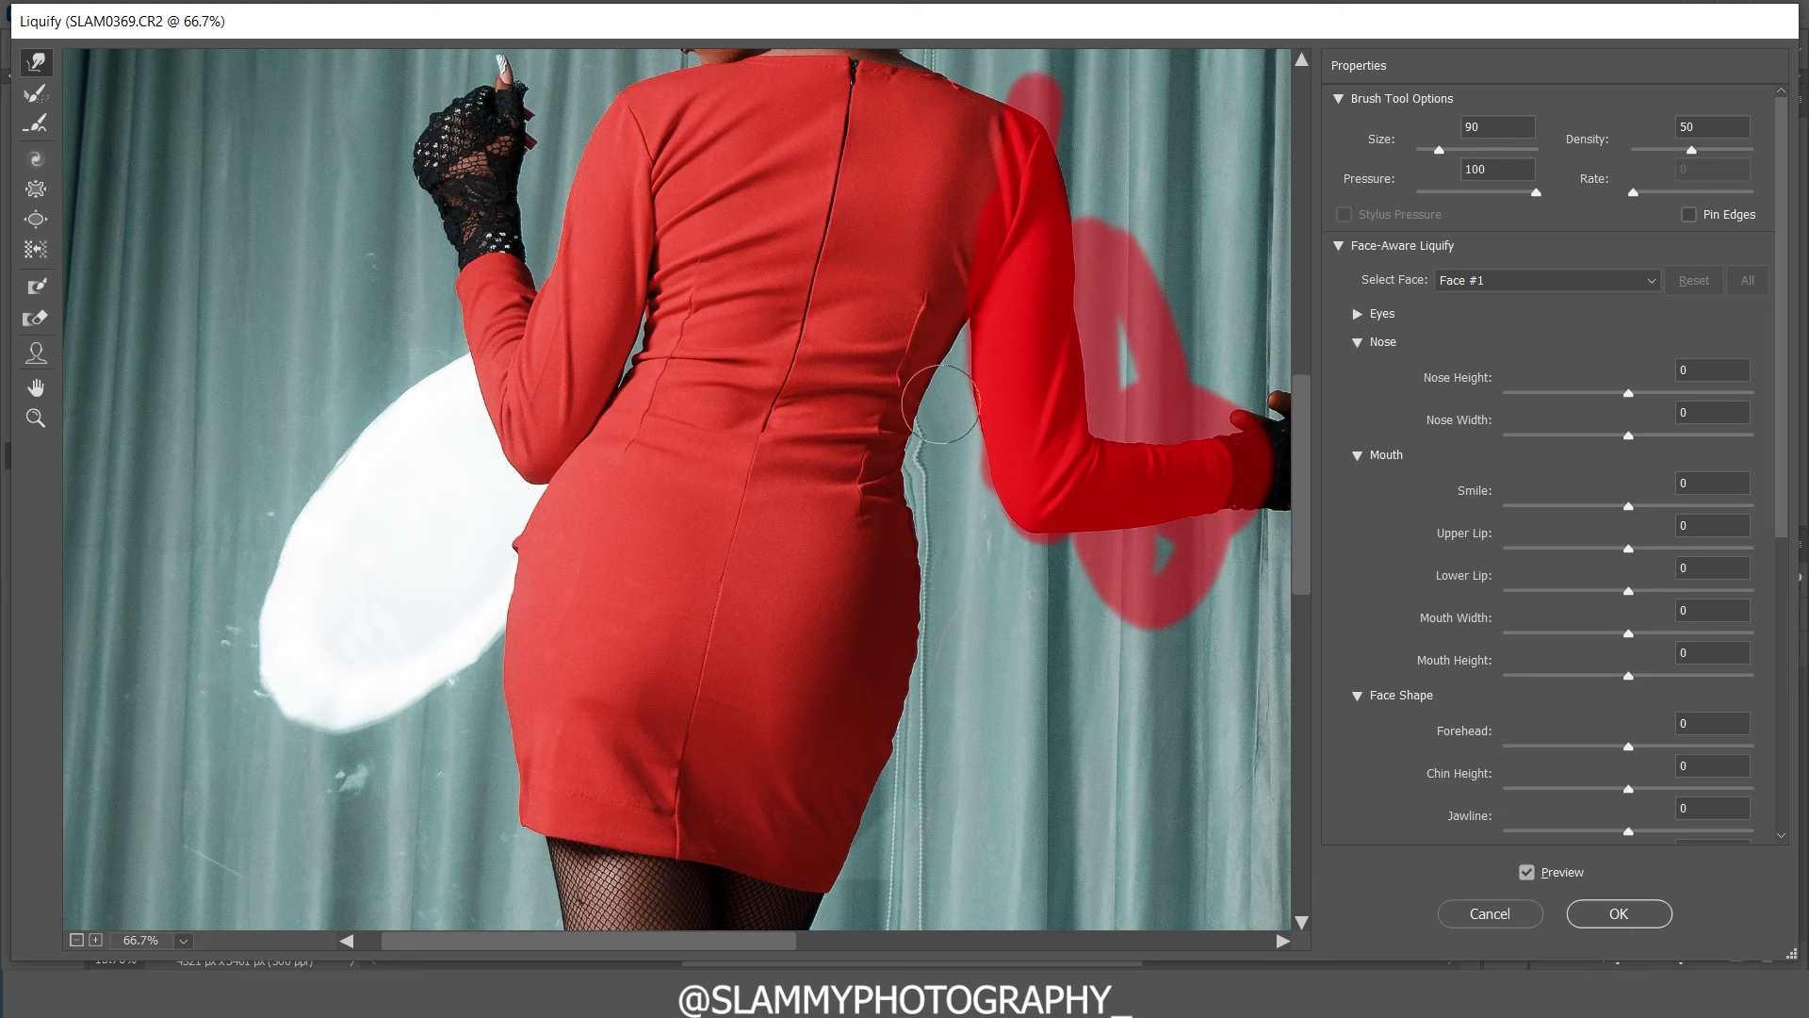
key(bracketright)
key(bracketright)
key(bracketright)
key(bracketright)
key(bracketright)
key(bracketleft)
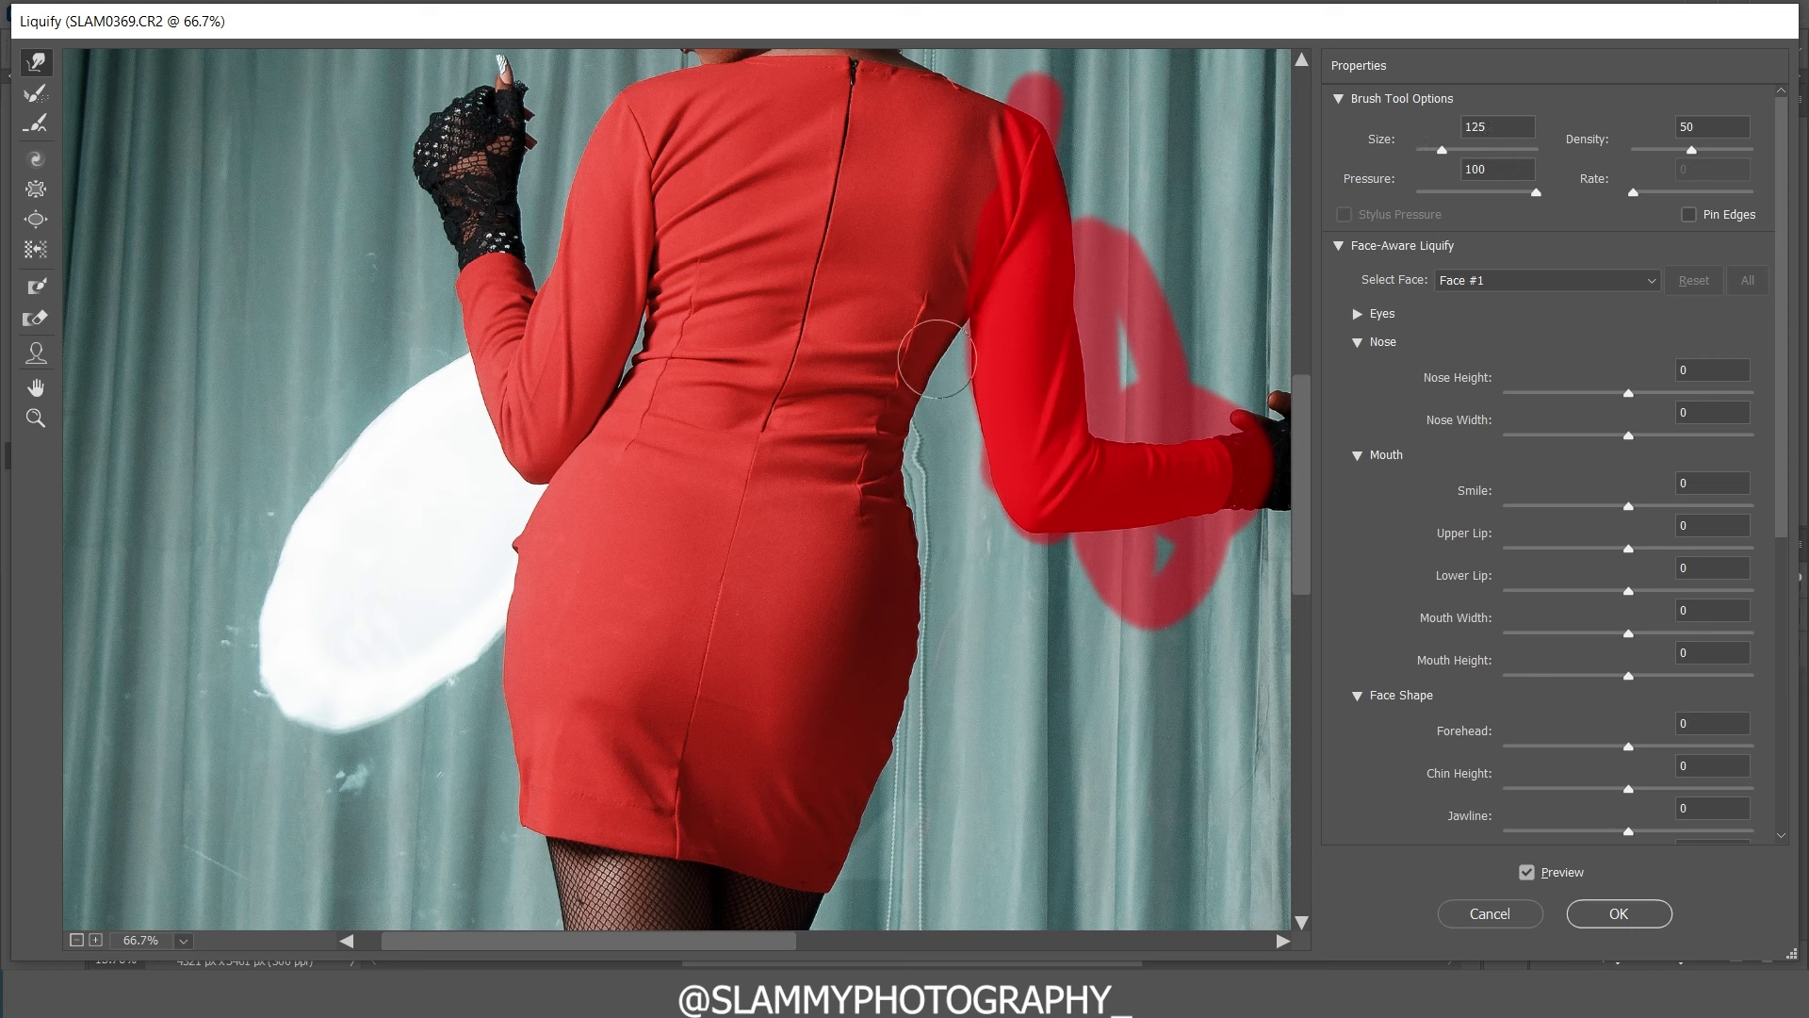
Step: Refine the dress contour from waist to hip with Forward Warp, reducing the brush size to 35 for the finest corrections
mouse_move(893, 438)
mouse_down()
mouse_move(923, 398)
mouse_move(908, 395)
mouse_move(912, 465)
mouse_move(902, 437)
mouse_move(874, 509)
mouse_move(891, 506)
mouse_move(896, 594)
mouse_move(879, 502)
mouse_up()
key(bracketleft)
key(bracketright)
key(bracketright)
key(bracketright)
key(bracketright)
key(bracketleft)
key(bracketleft)
key(bracketleft)
key(bracketleft)
key(bracketleft)
key(bracketleft)
key(bracketleft)
key(bracketleft)
key(bracketleft)
key(bracketleft)
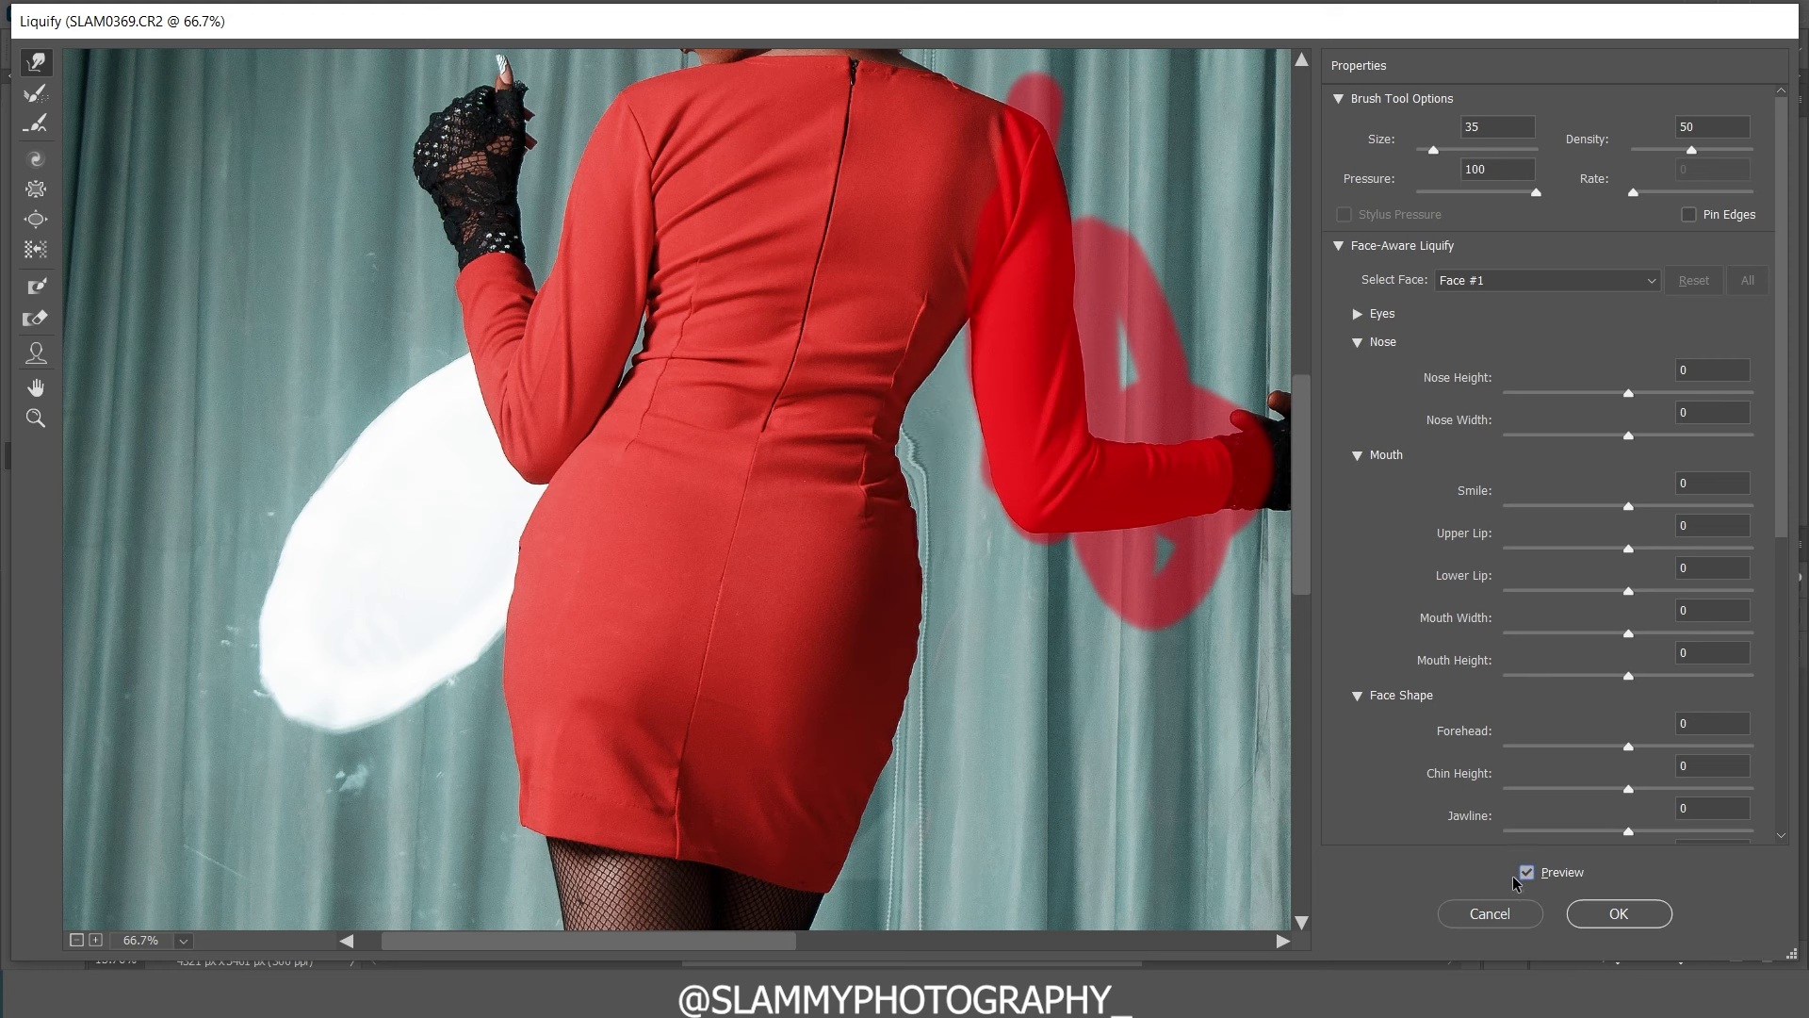
Step: Check the reshaped dress at 33.3% zoom, apply the Liquify changes, and compare the image with and without Layer 1
click(36, 418)
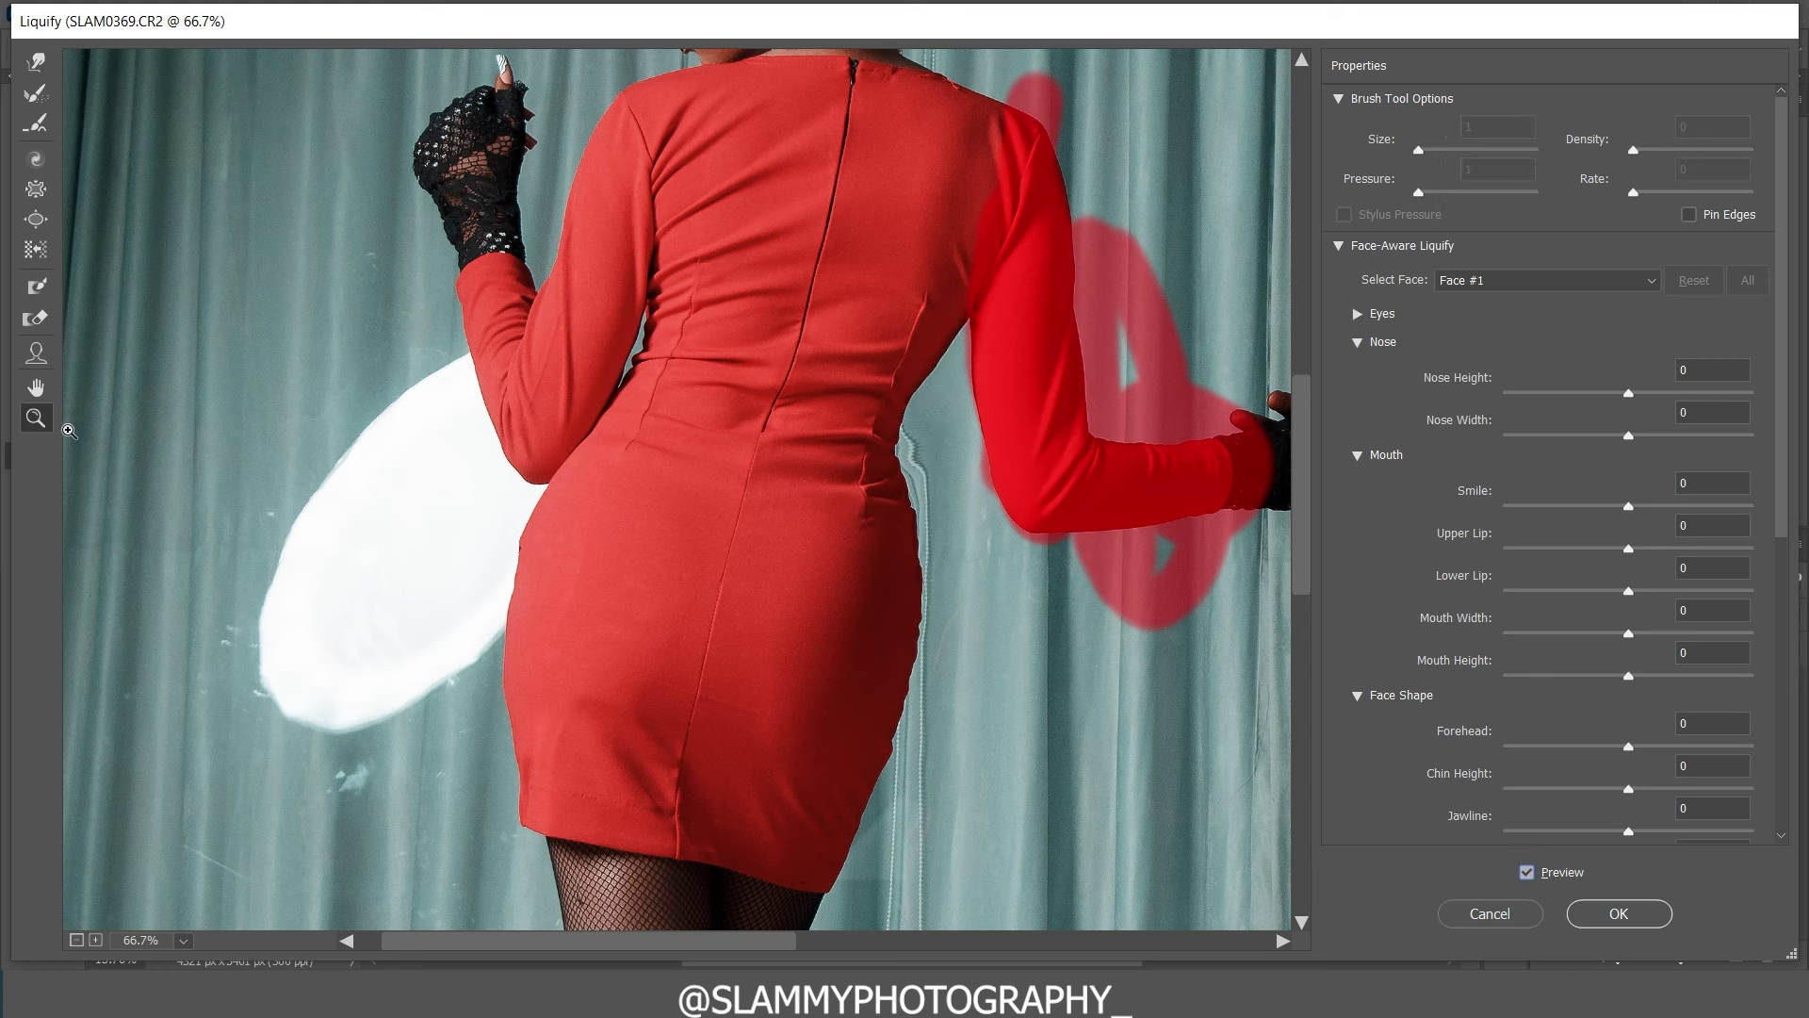
alt+click(638, 511)
alt+click(695, 483)
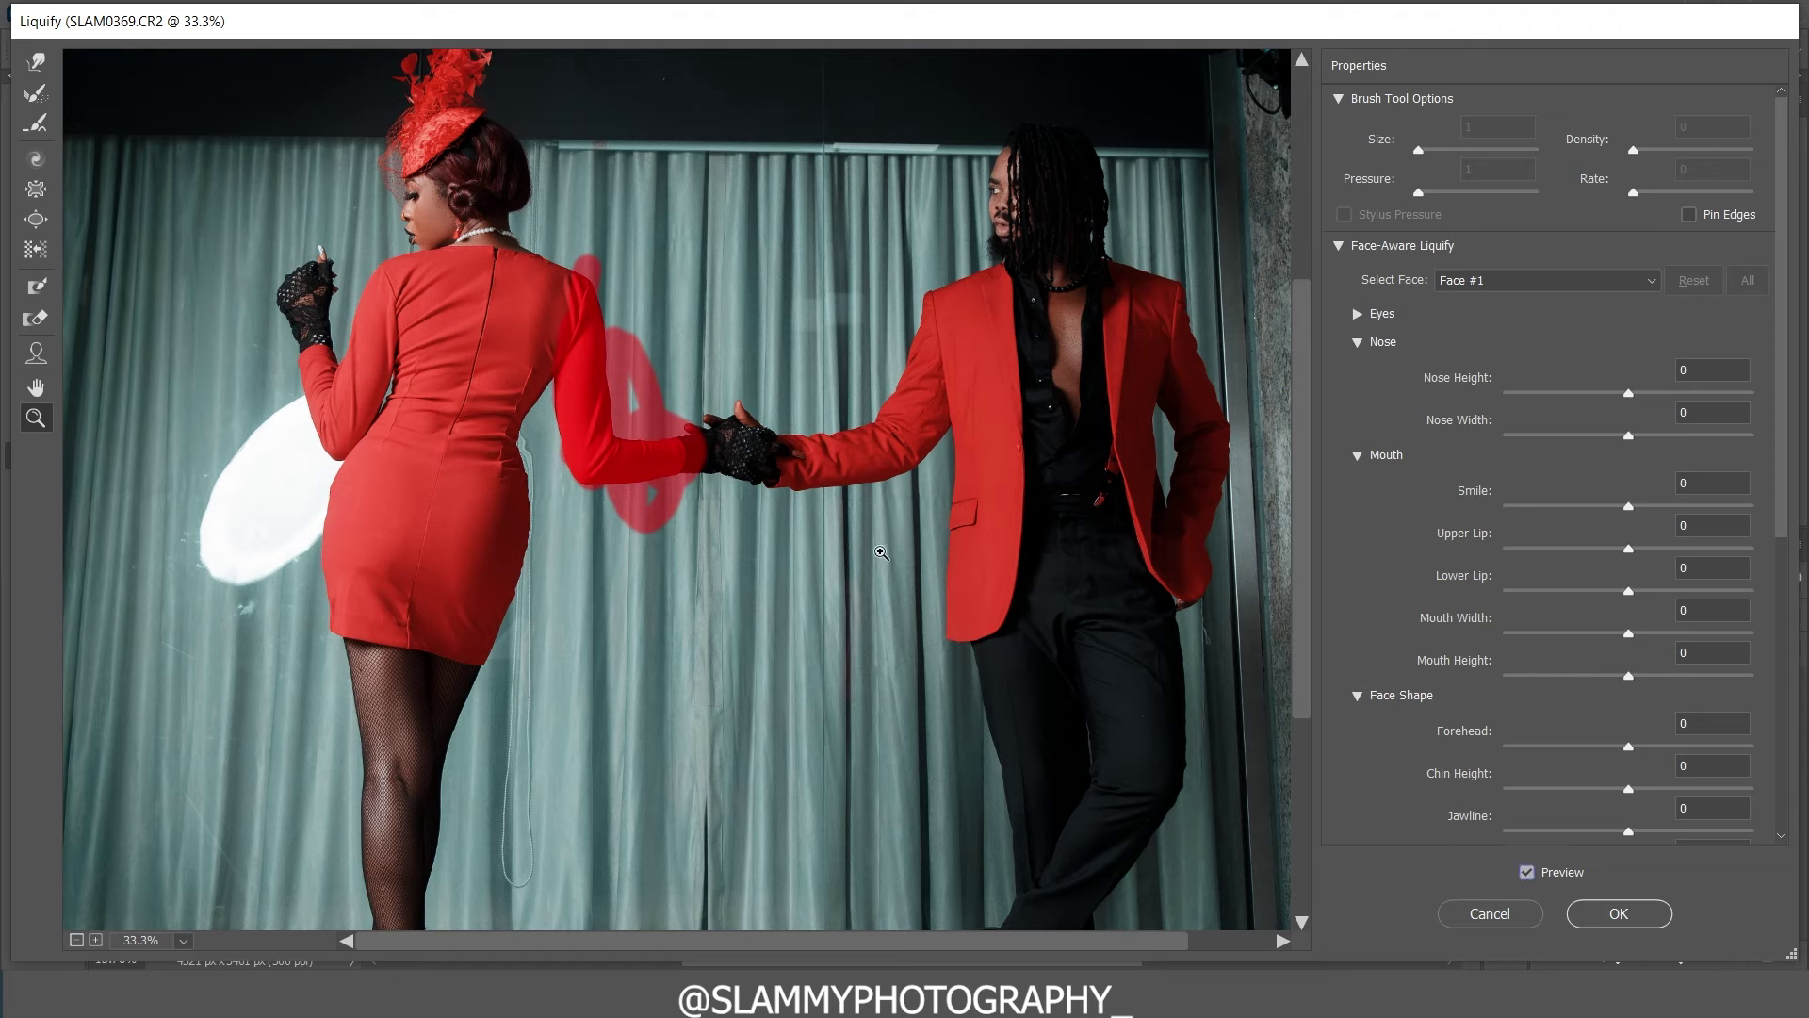
click(36, 61)
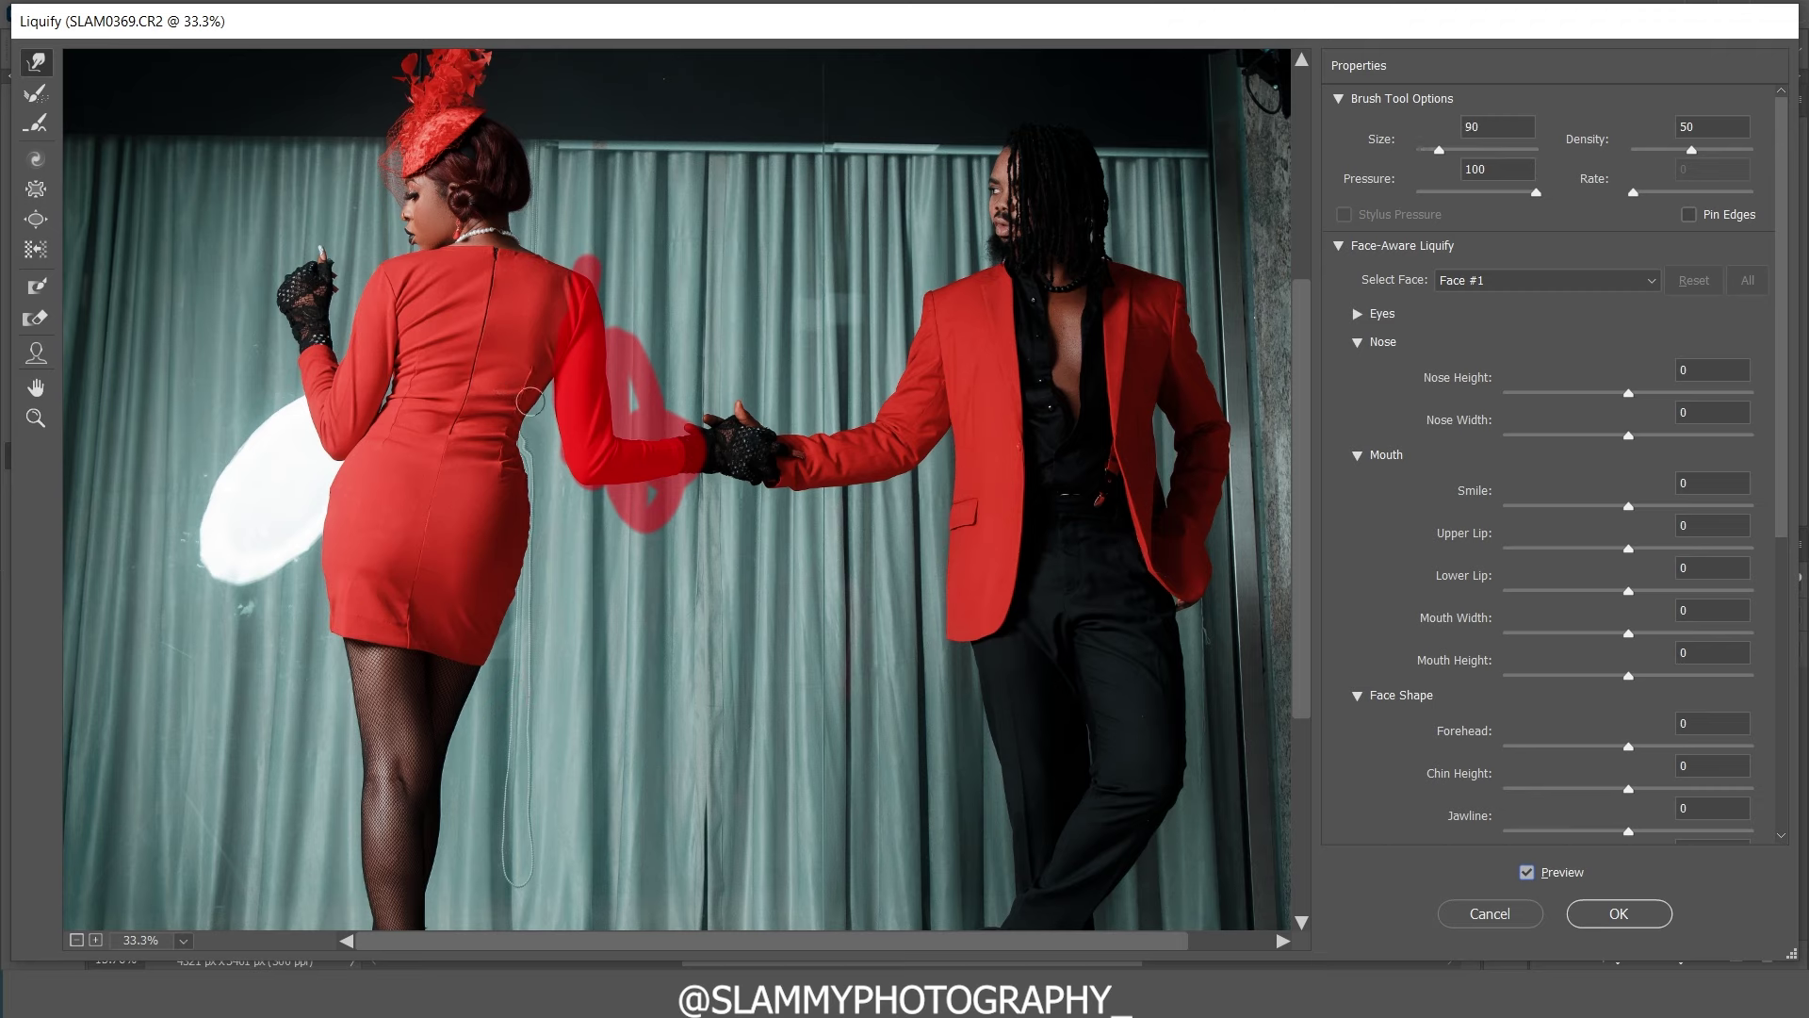
key(bracketright)
key(bracketright)
key(bracketright)
click(1601, 914)
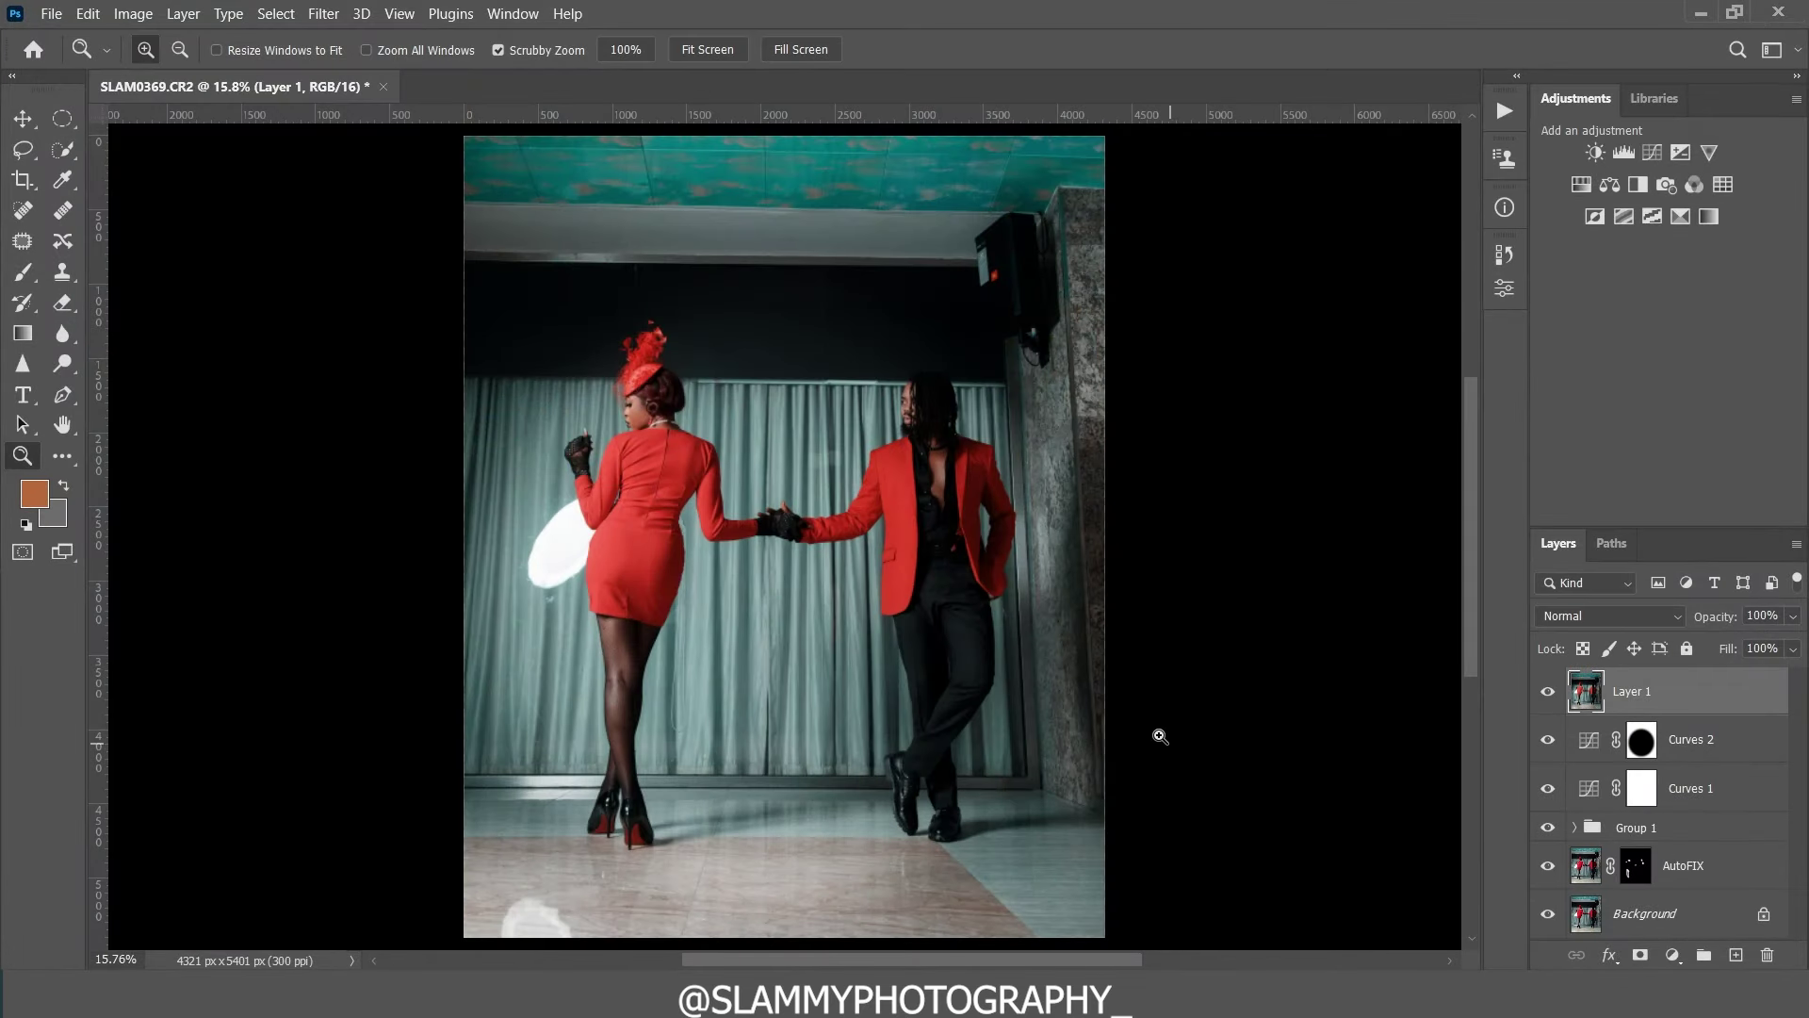
click(1546, 692)
click(1545, 693)
Step: Open Layer 1 in the Camera Raw Filter and set Temperature to +8 and Tint to -10
click(323, 13)
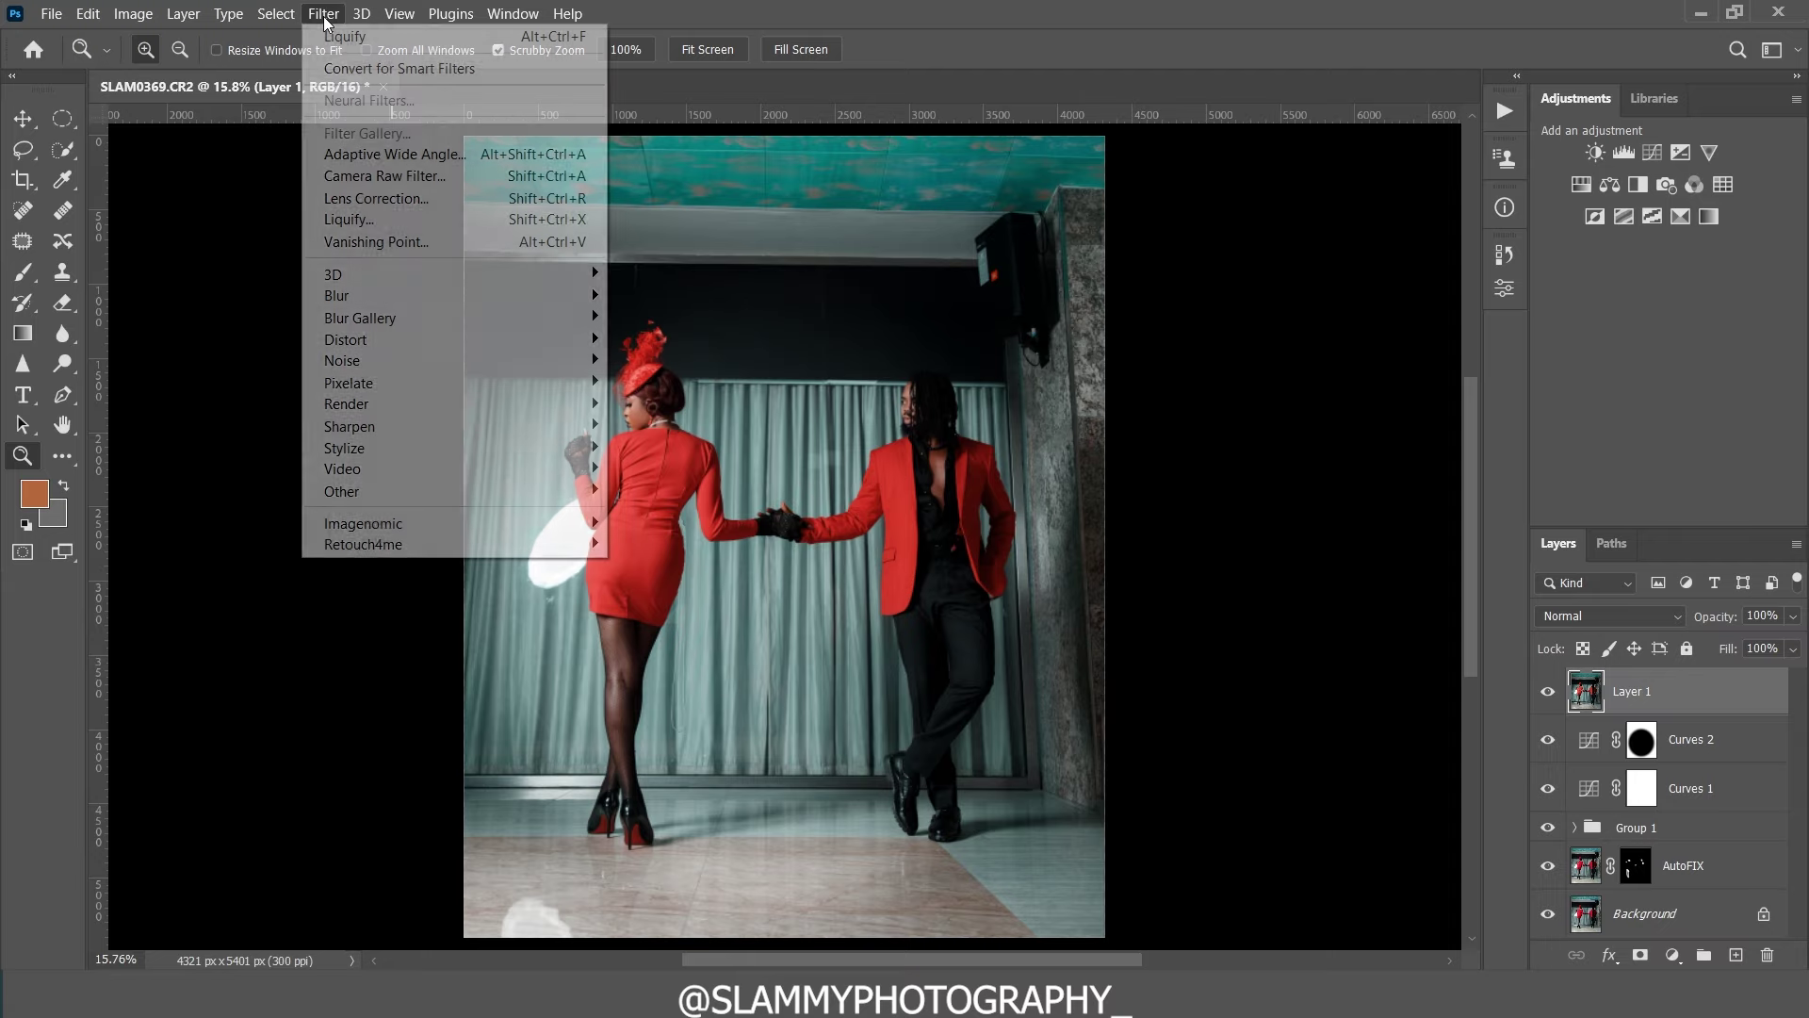
click(432, 181)
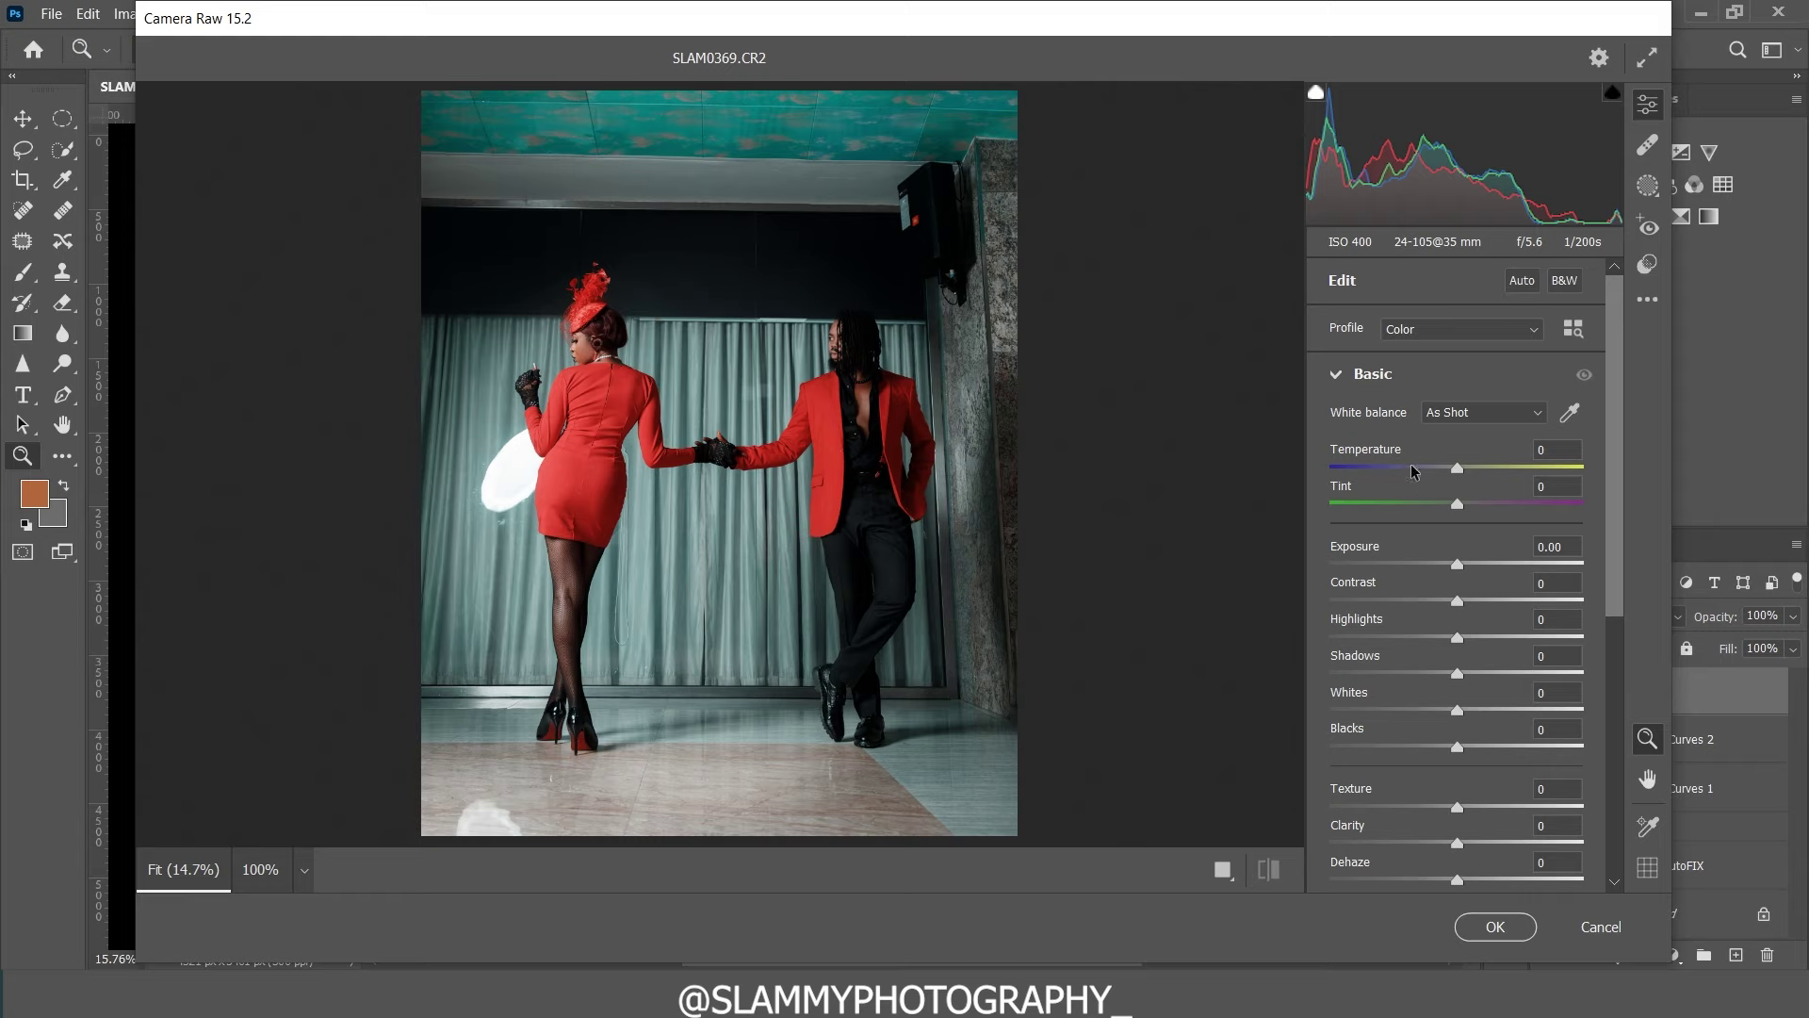
mouse_move(1358, 453)
mouse_down()
mouse_move(1380, 453)
mouse_move(1346, 461)
mouse_up()
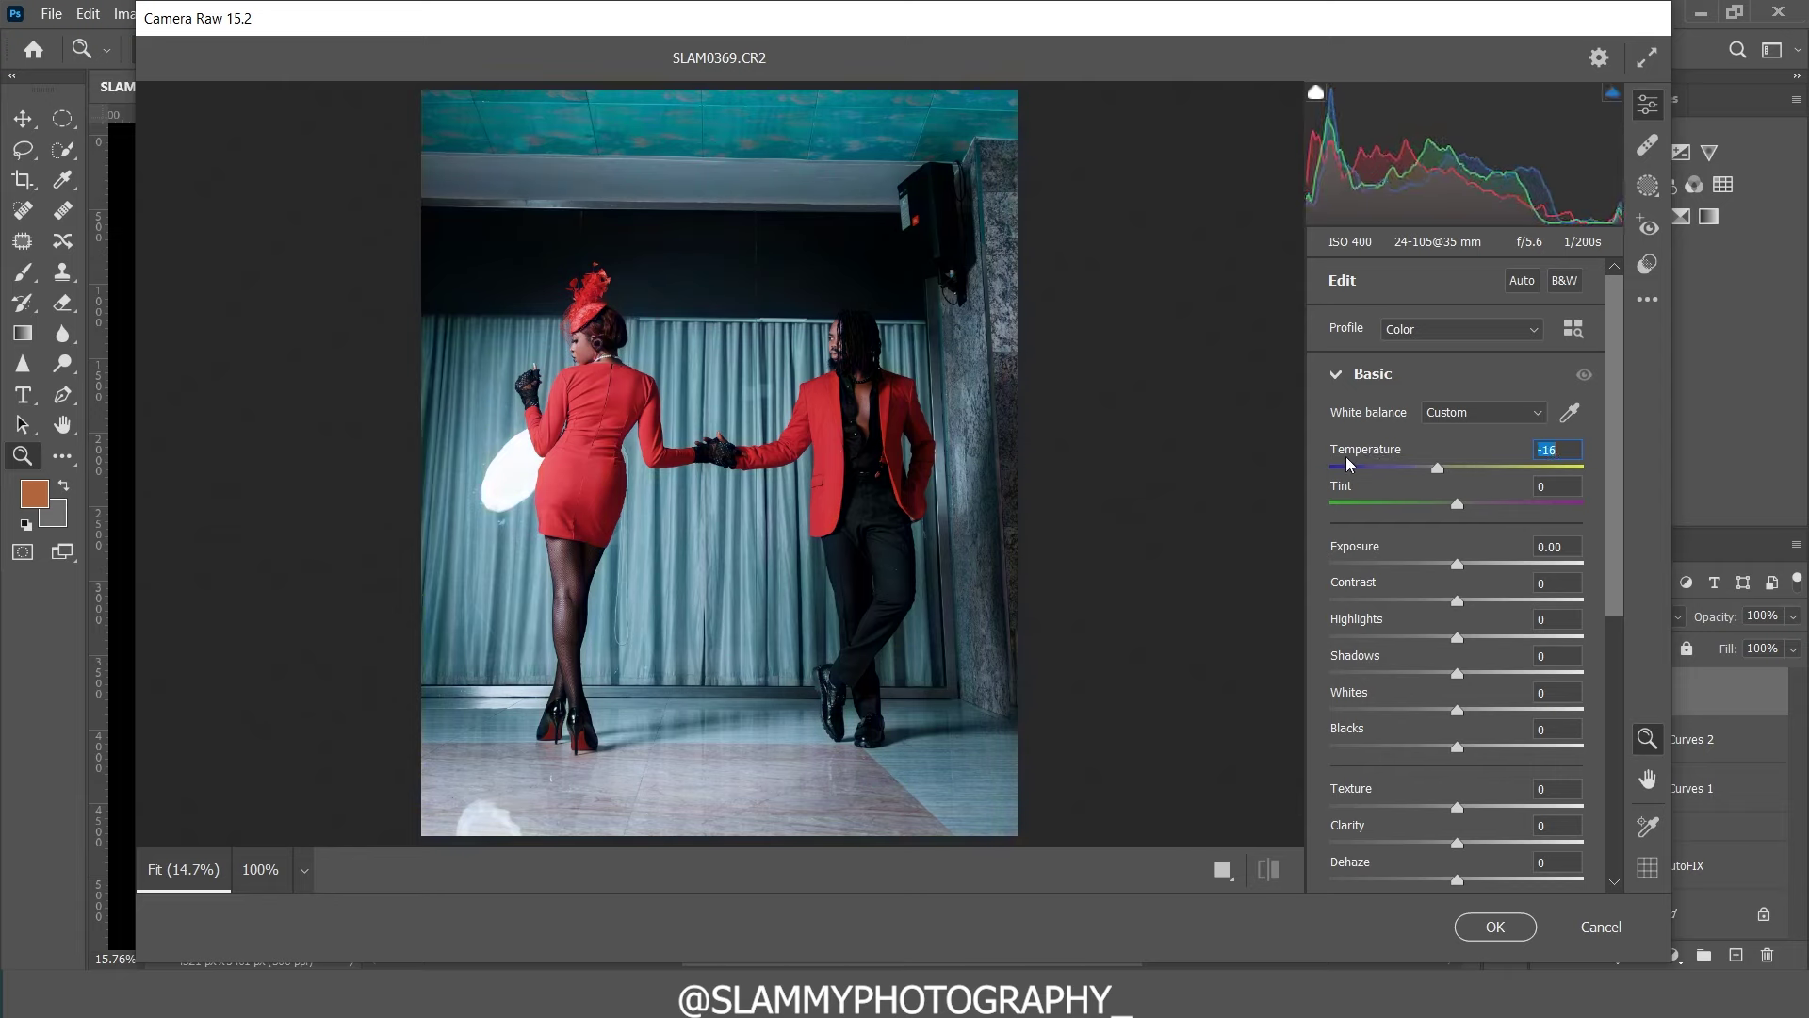
drag(1347, 462, 1376, 459)
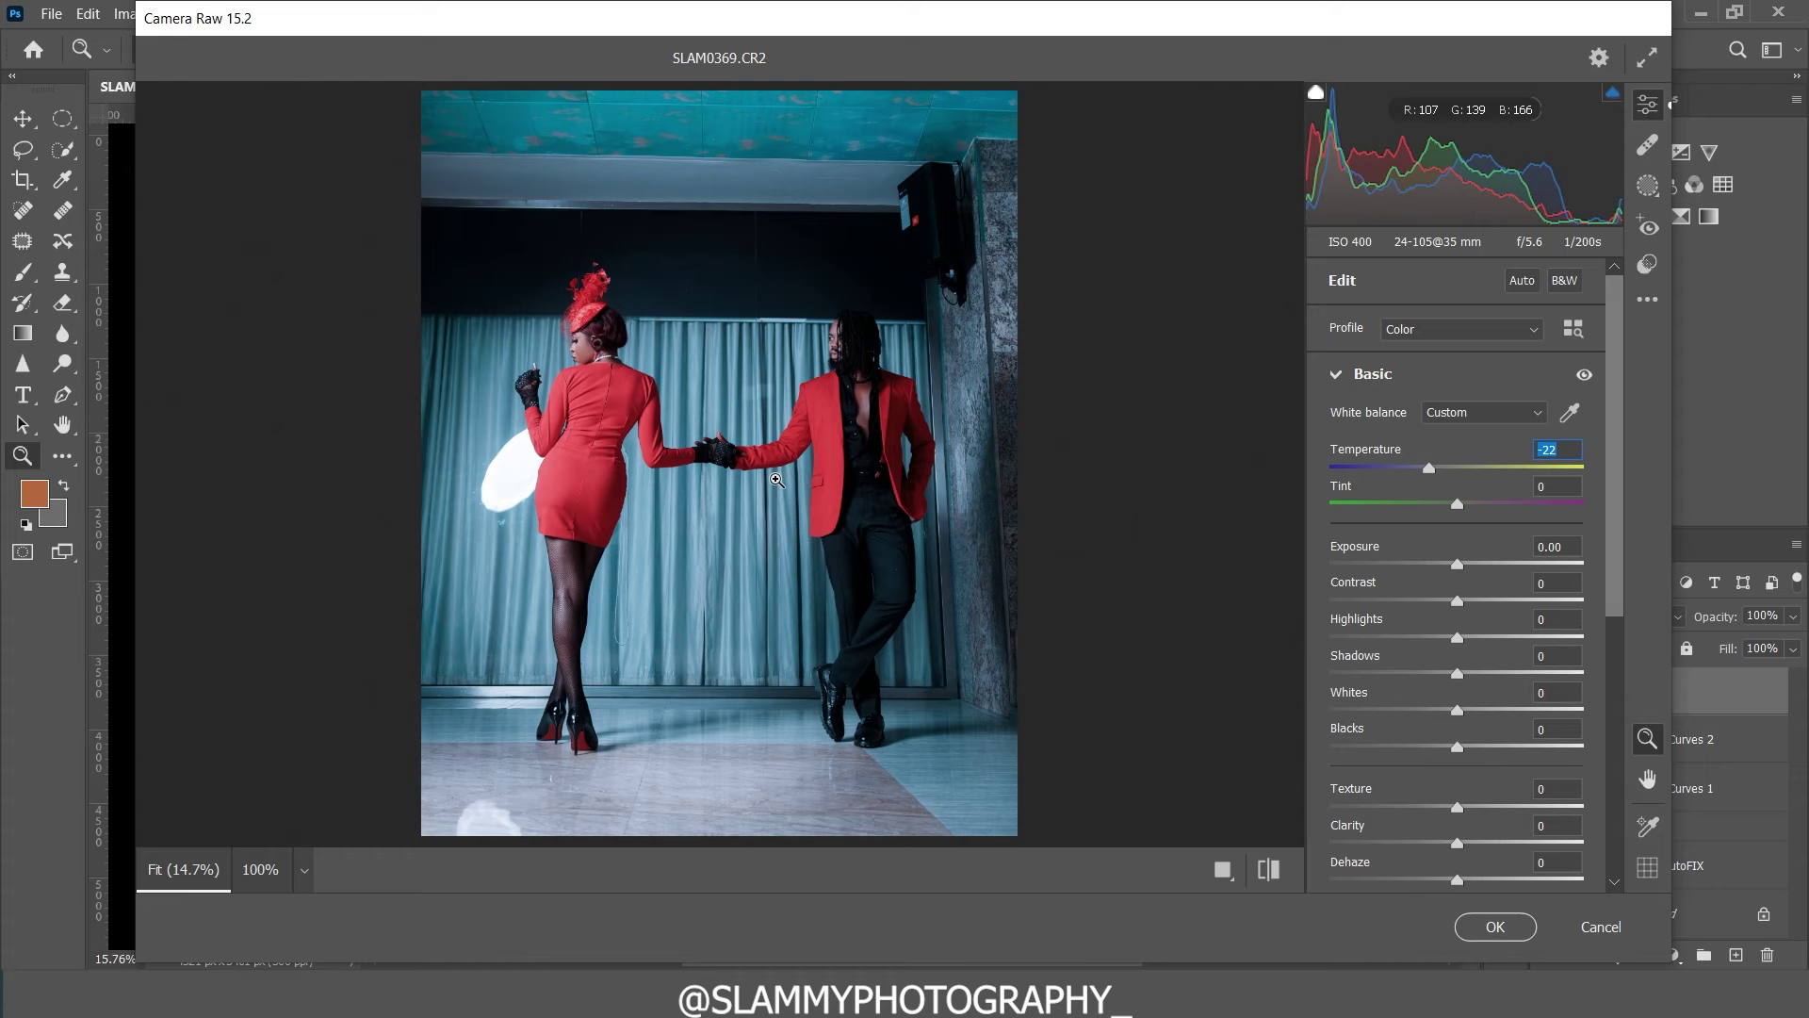
drag(1390, 457, 1423, 473)
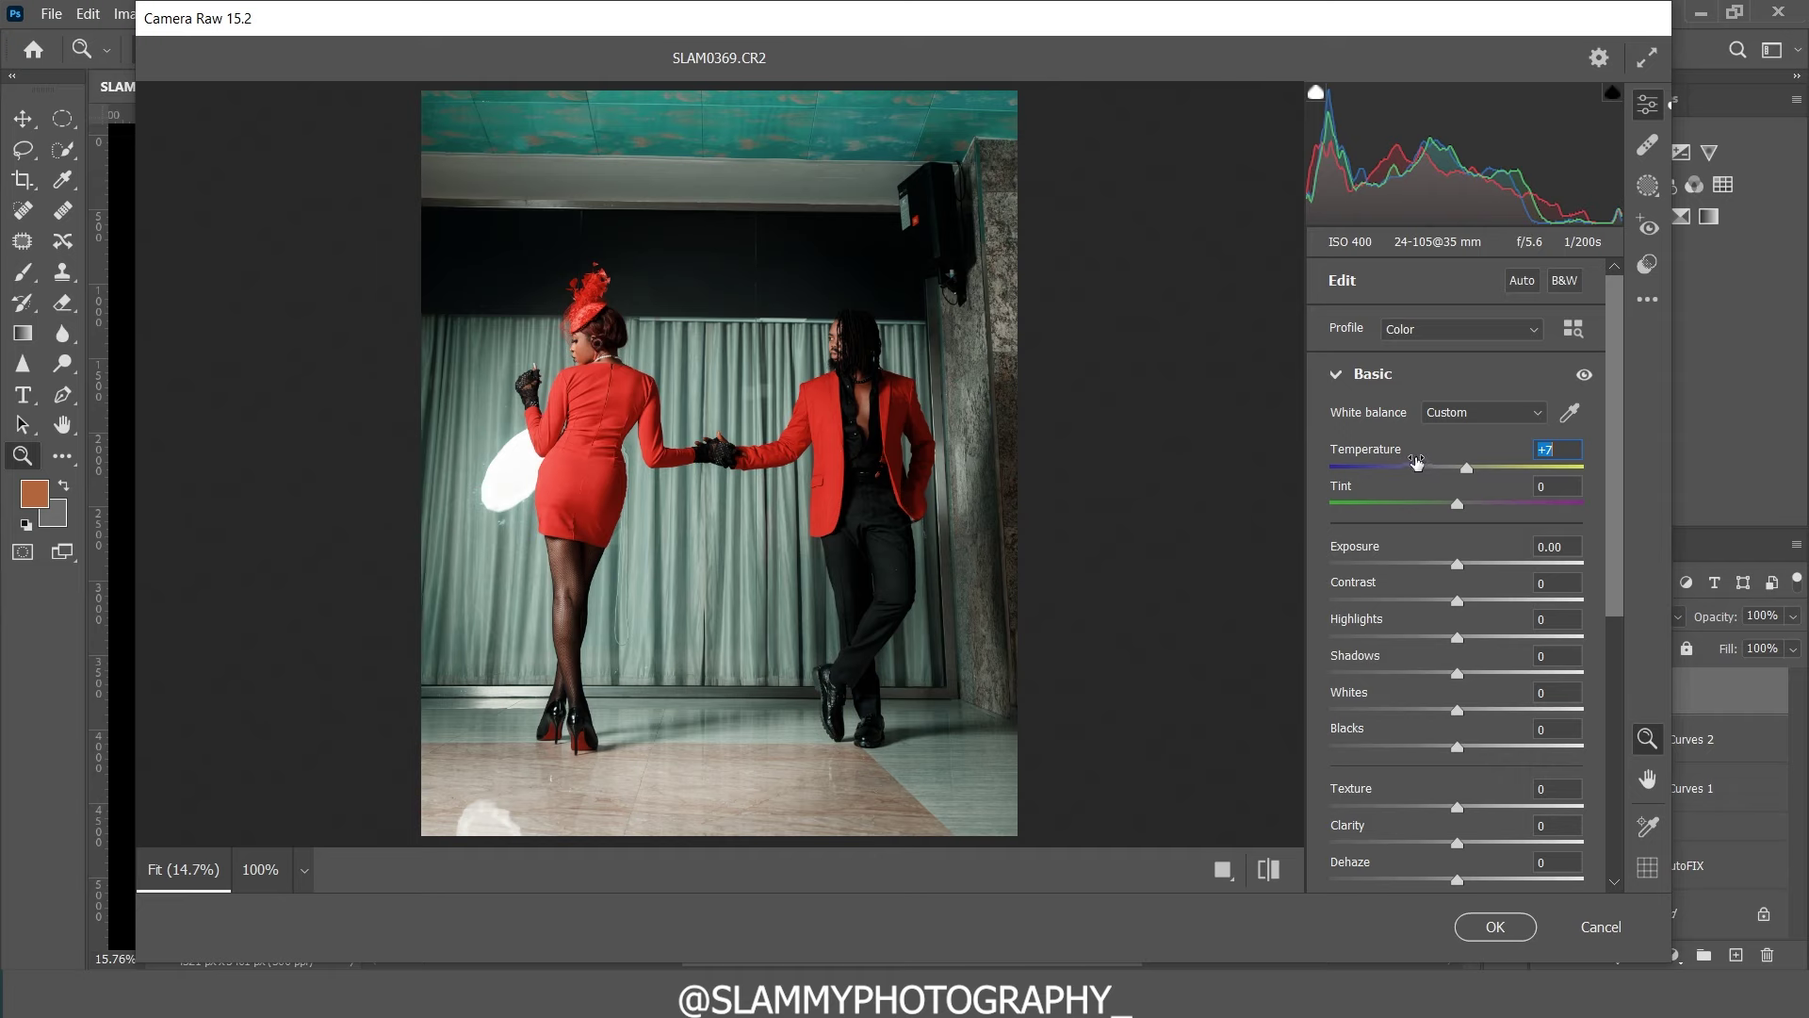
mouse_move(1407, 454)
mouse_down()
mouse_move(1369, 457)
mouse_move(1406, 462)
mouse_up()
drag(1374, 490, 1360, 539)
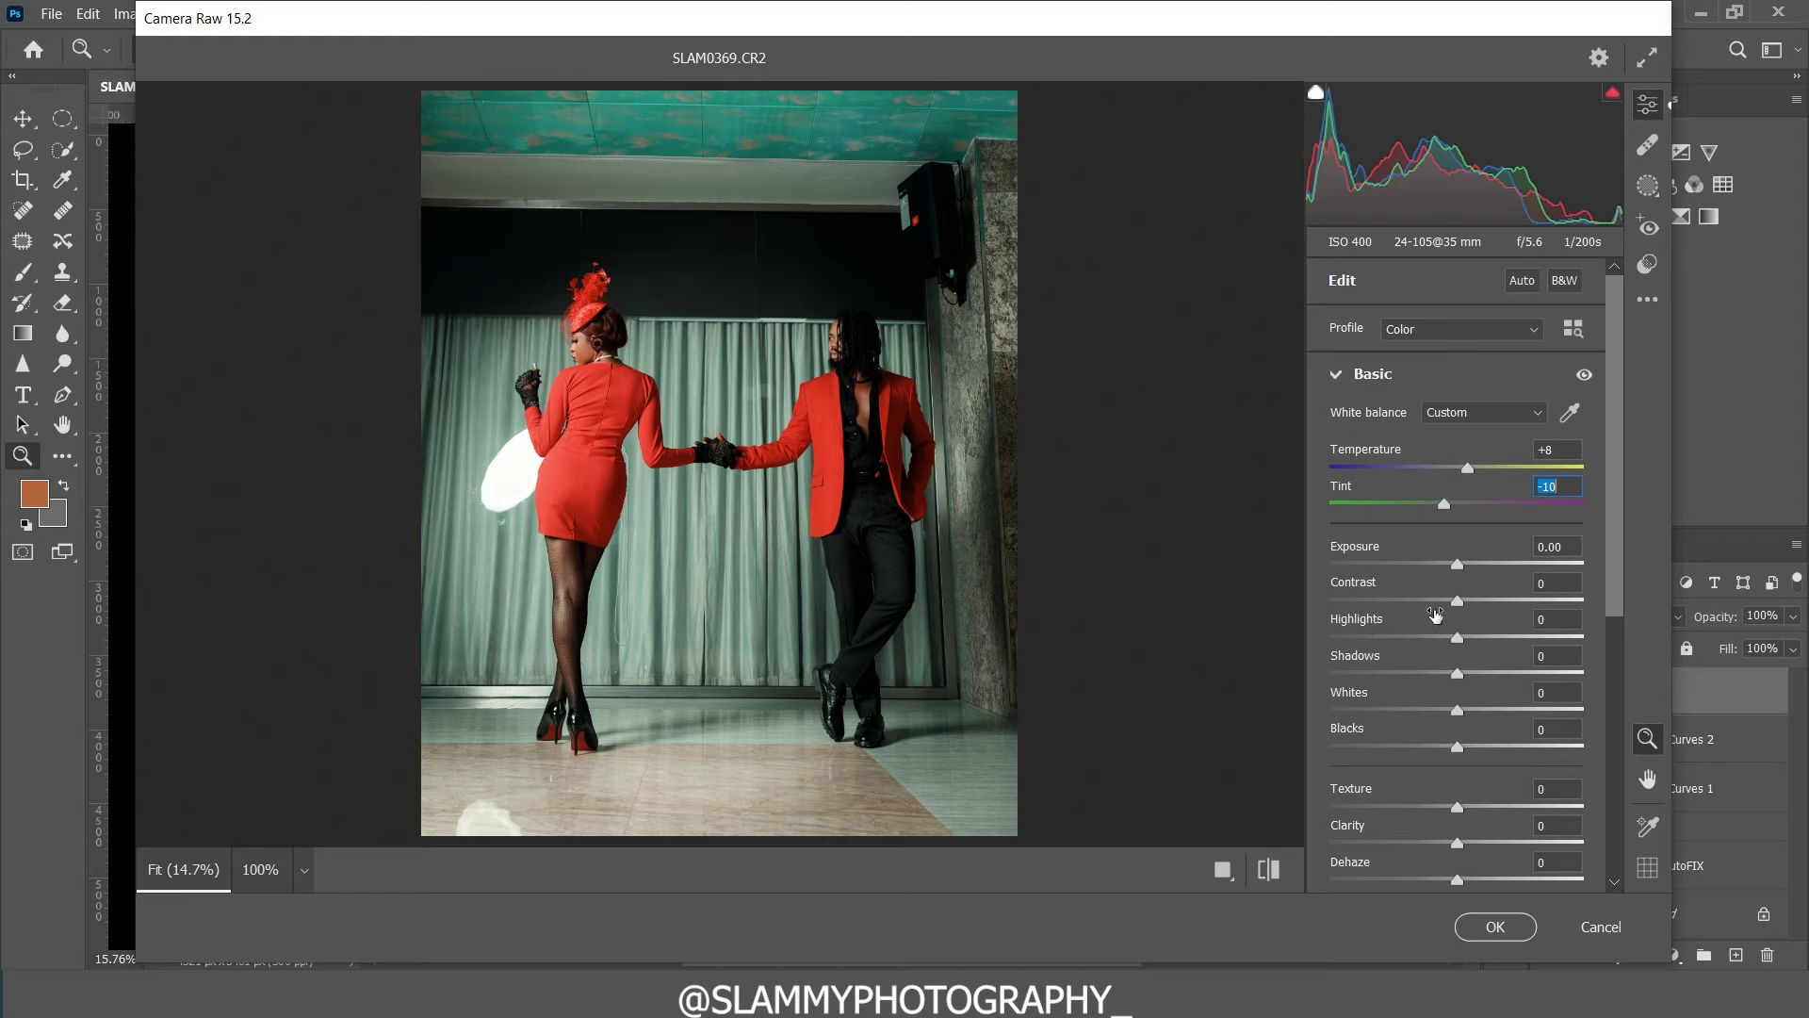
Step: Set Exposure to +0.16, Contrast to +2, Shadows to +21 and Blacks to -5
drag(1365, 550, 1371, 584)
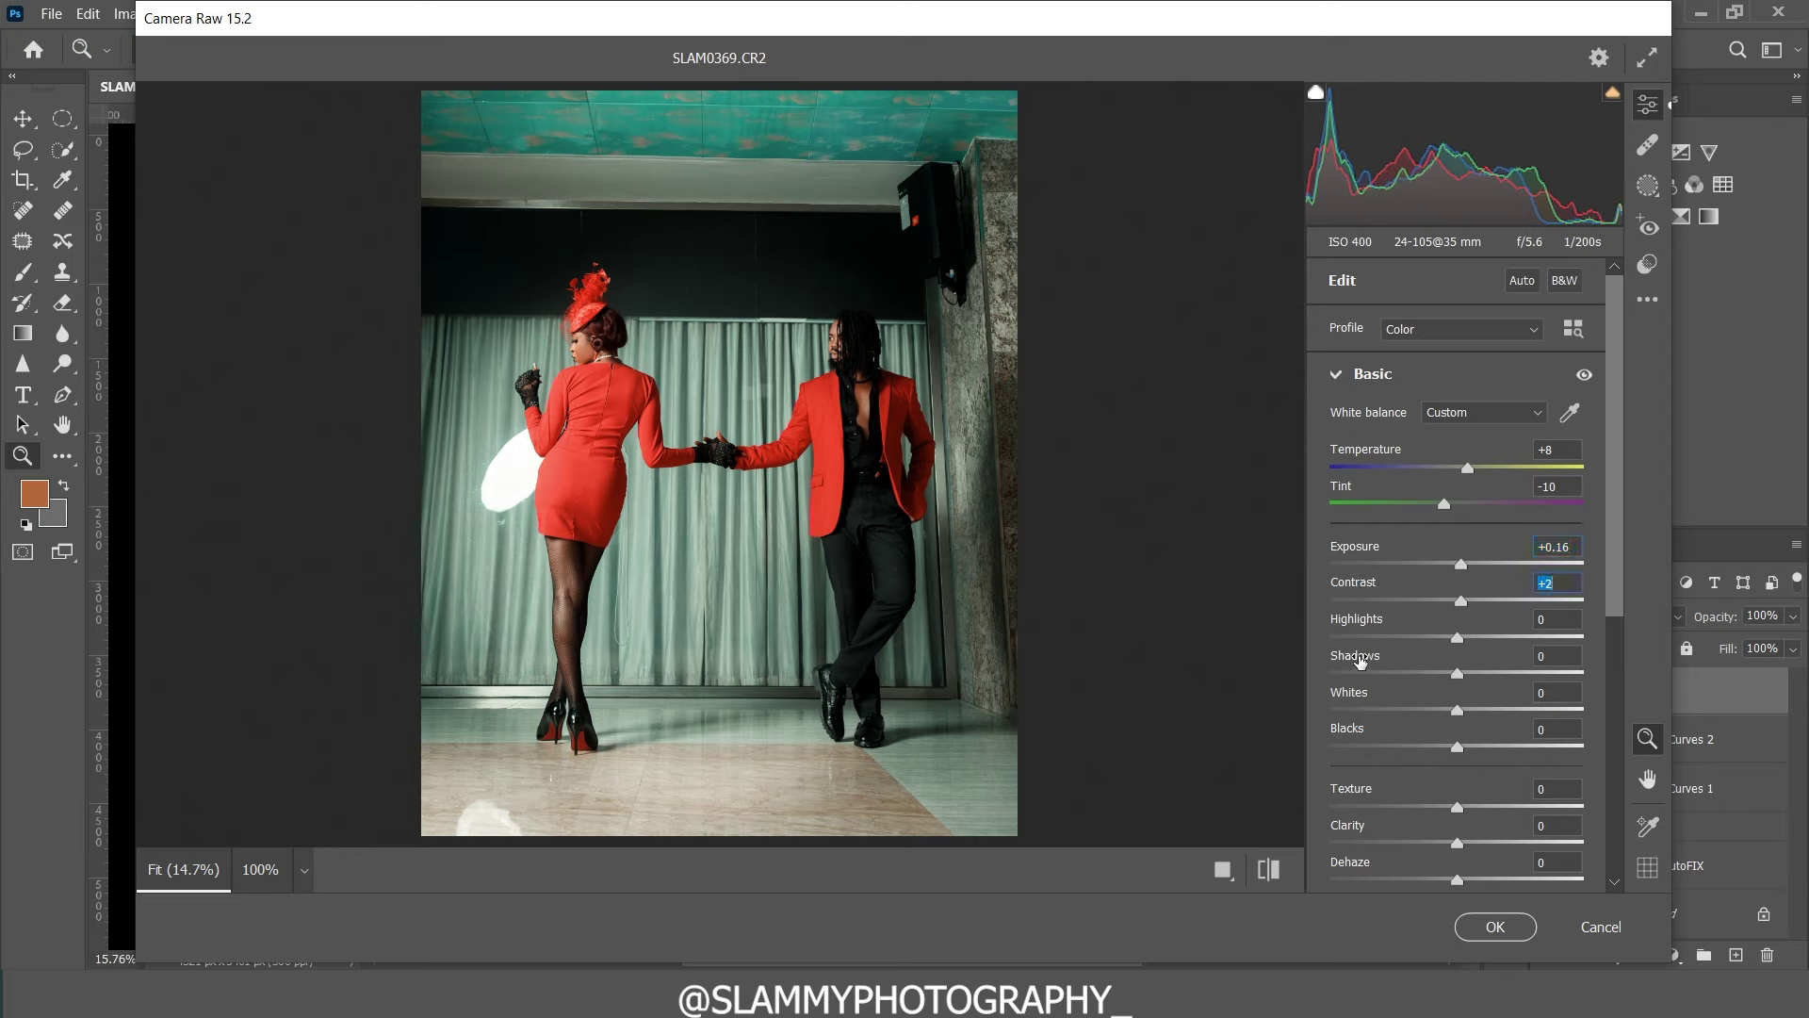
drag(1366, 658, 1390, 665)
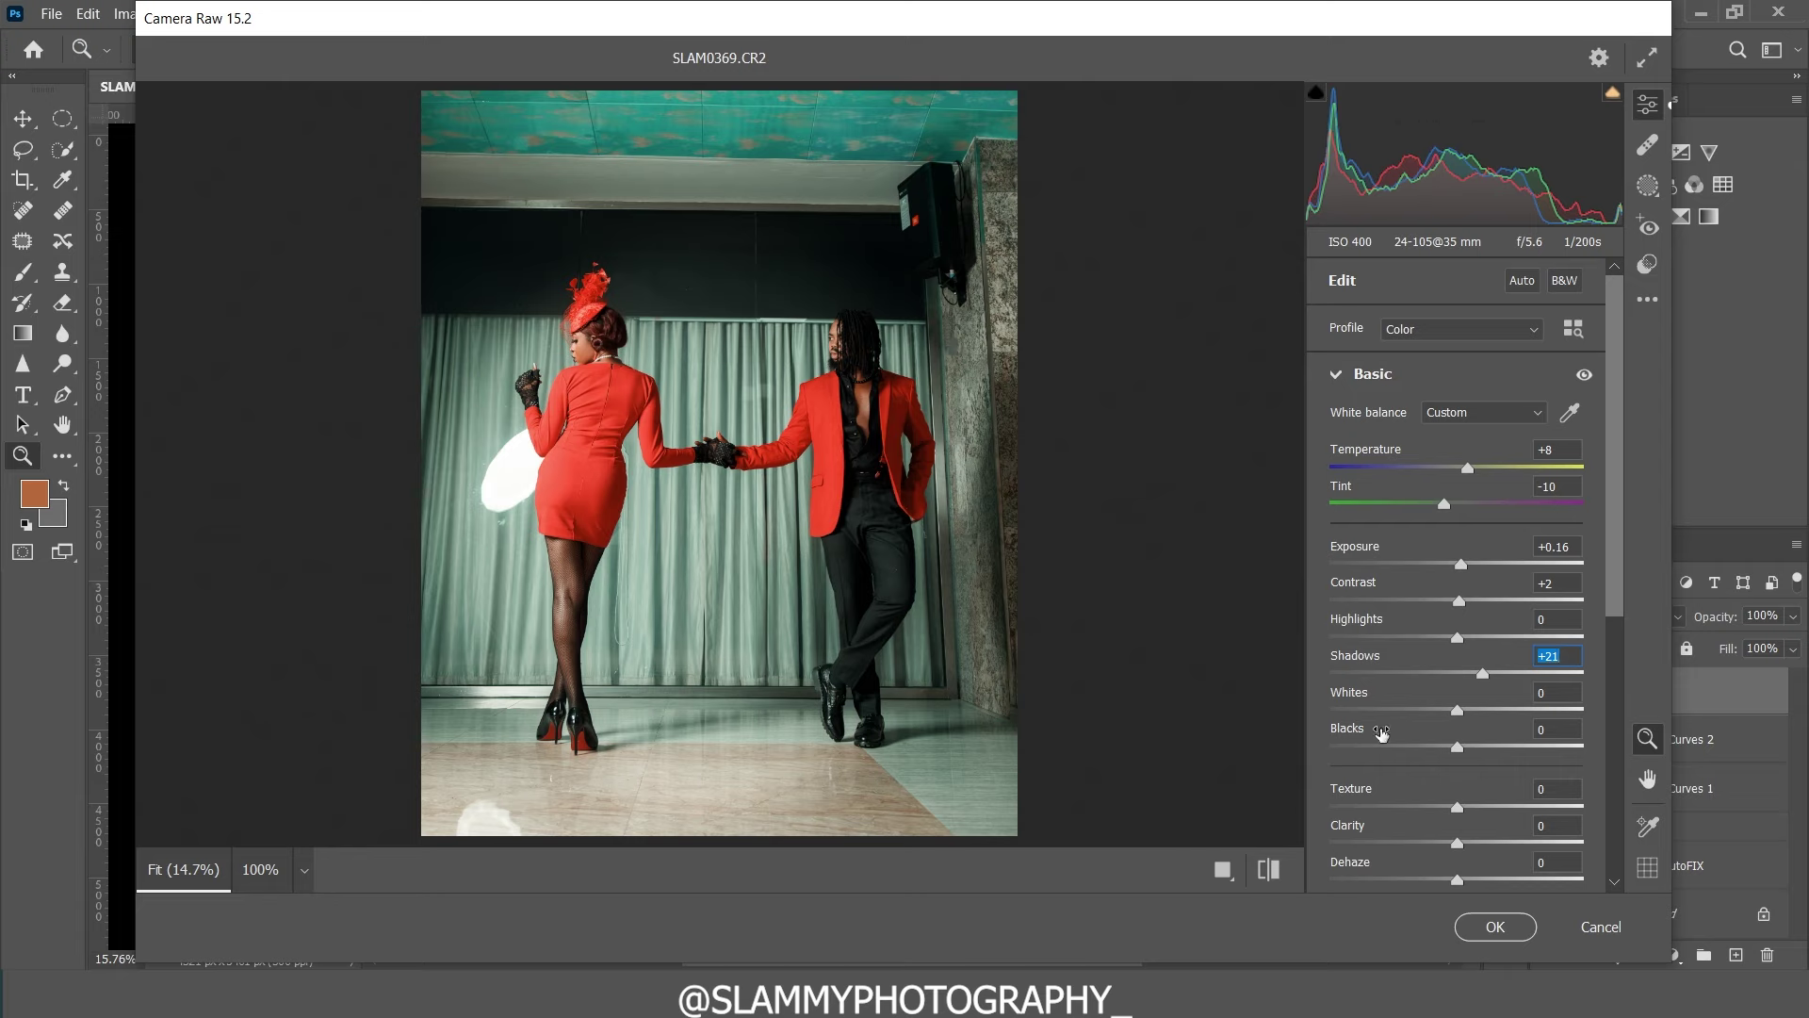
drag(1381, 733, 1370, 733)
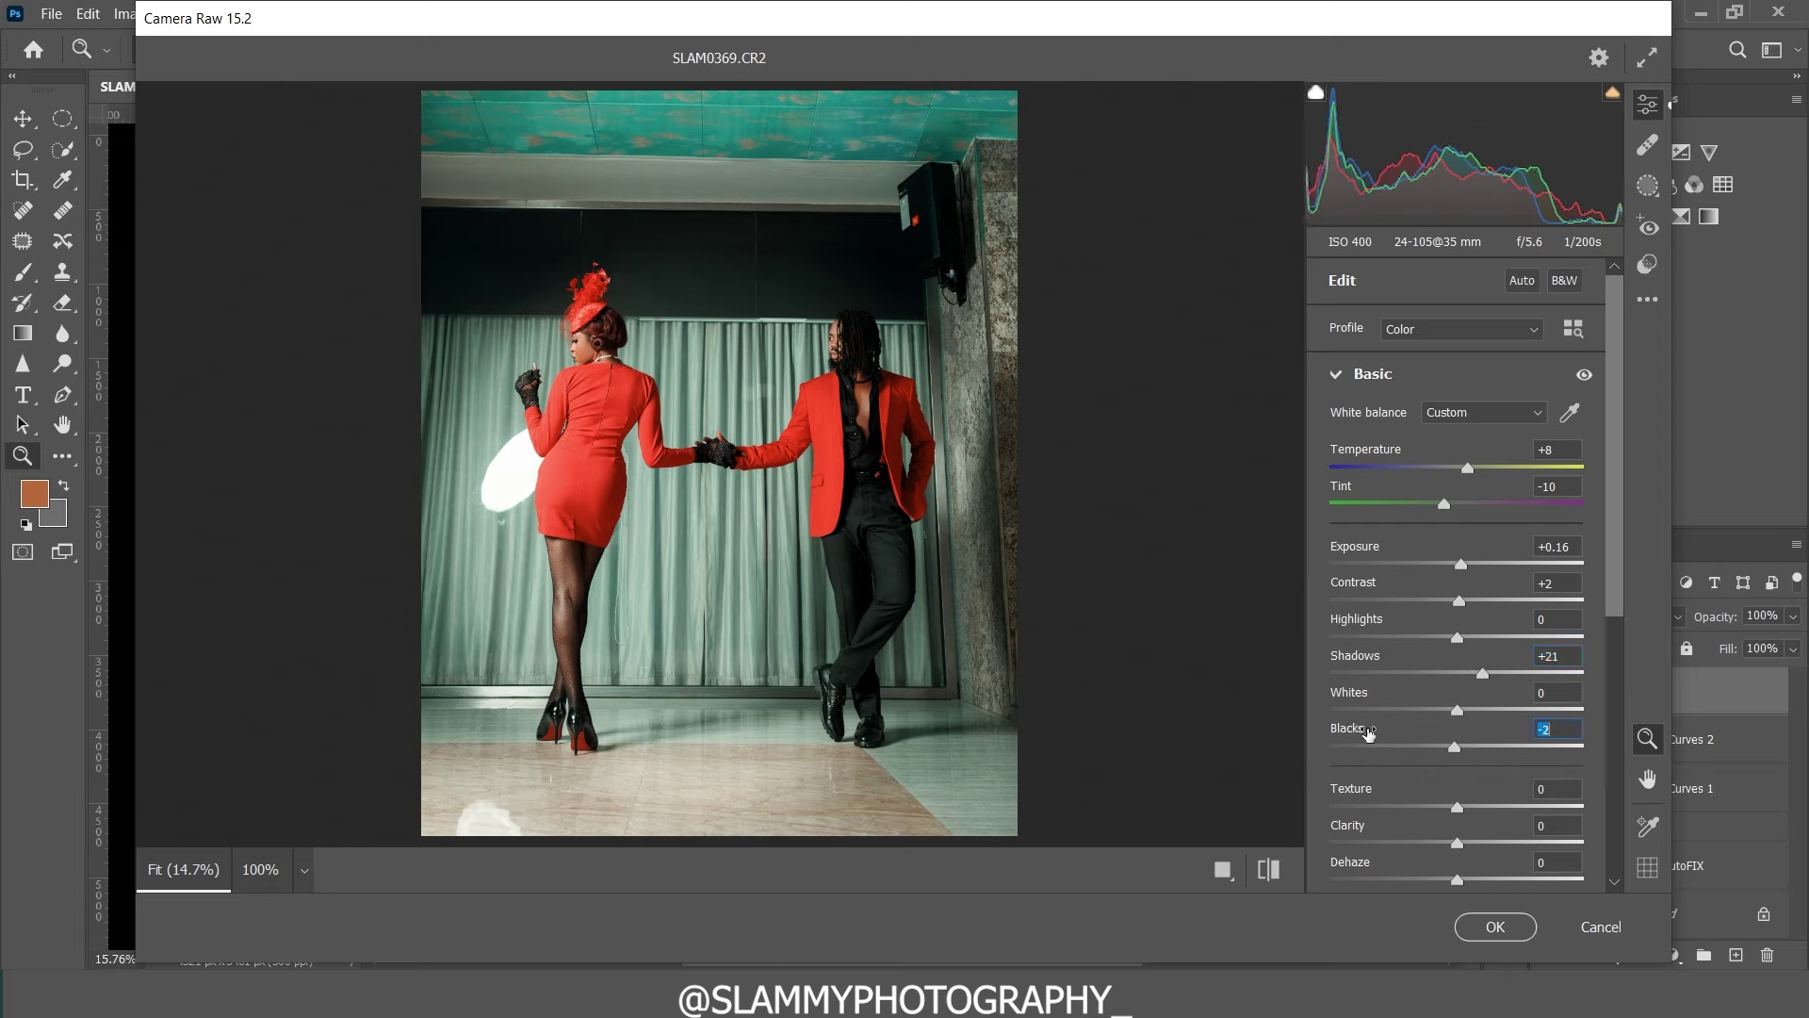
key(Down)
key(Down)
key(Down)
Step: Set Texture to +8, Clarity to +2, Dehaze to +2 and Vibrance to +30, checking the man's skin and jacket up close
scroll(1367, 733, down, 3)
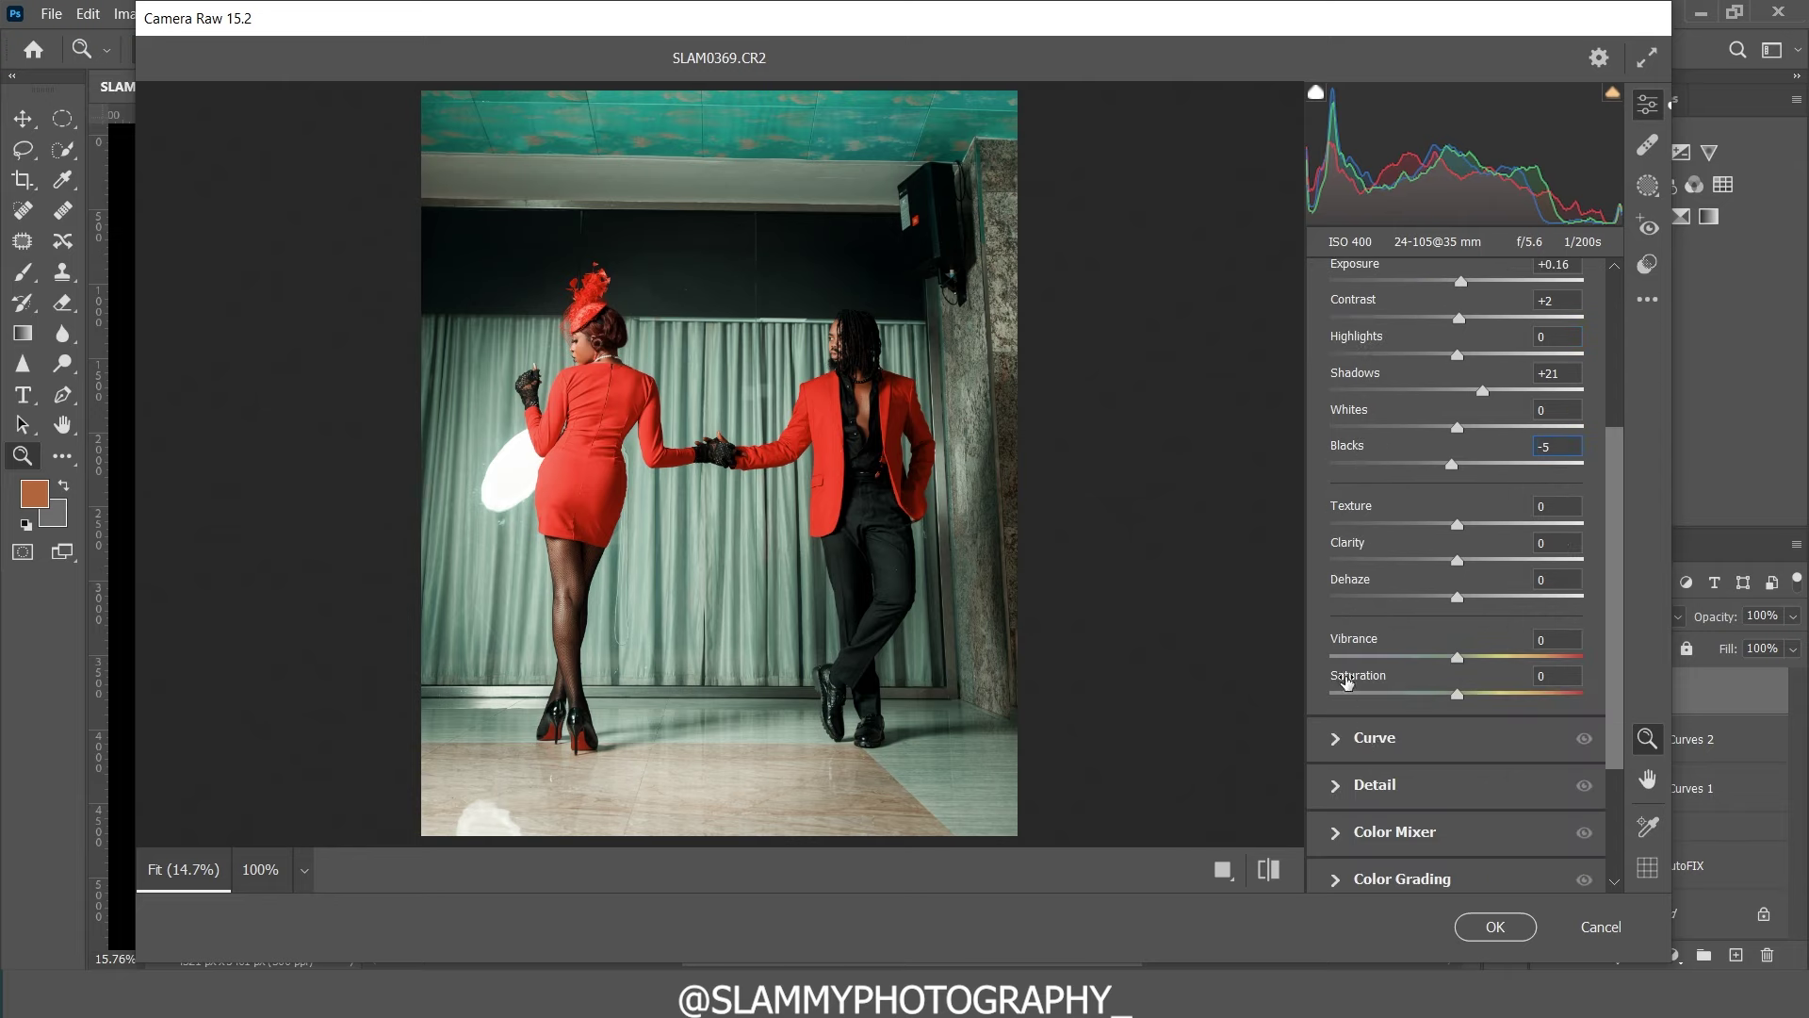
drag(1366, 510, 1375, 579)
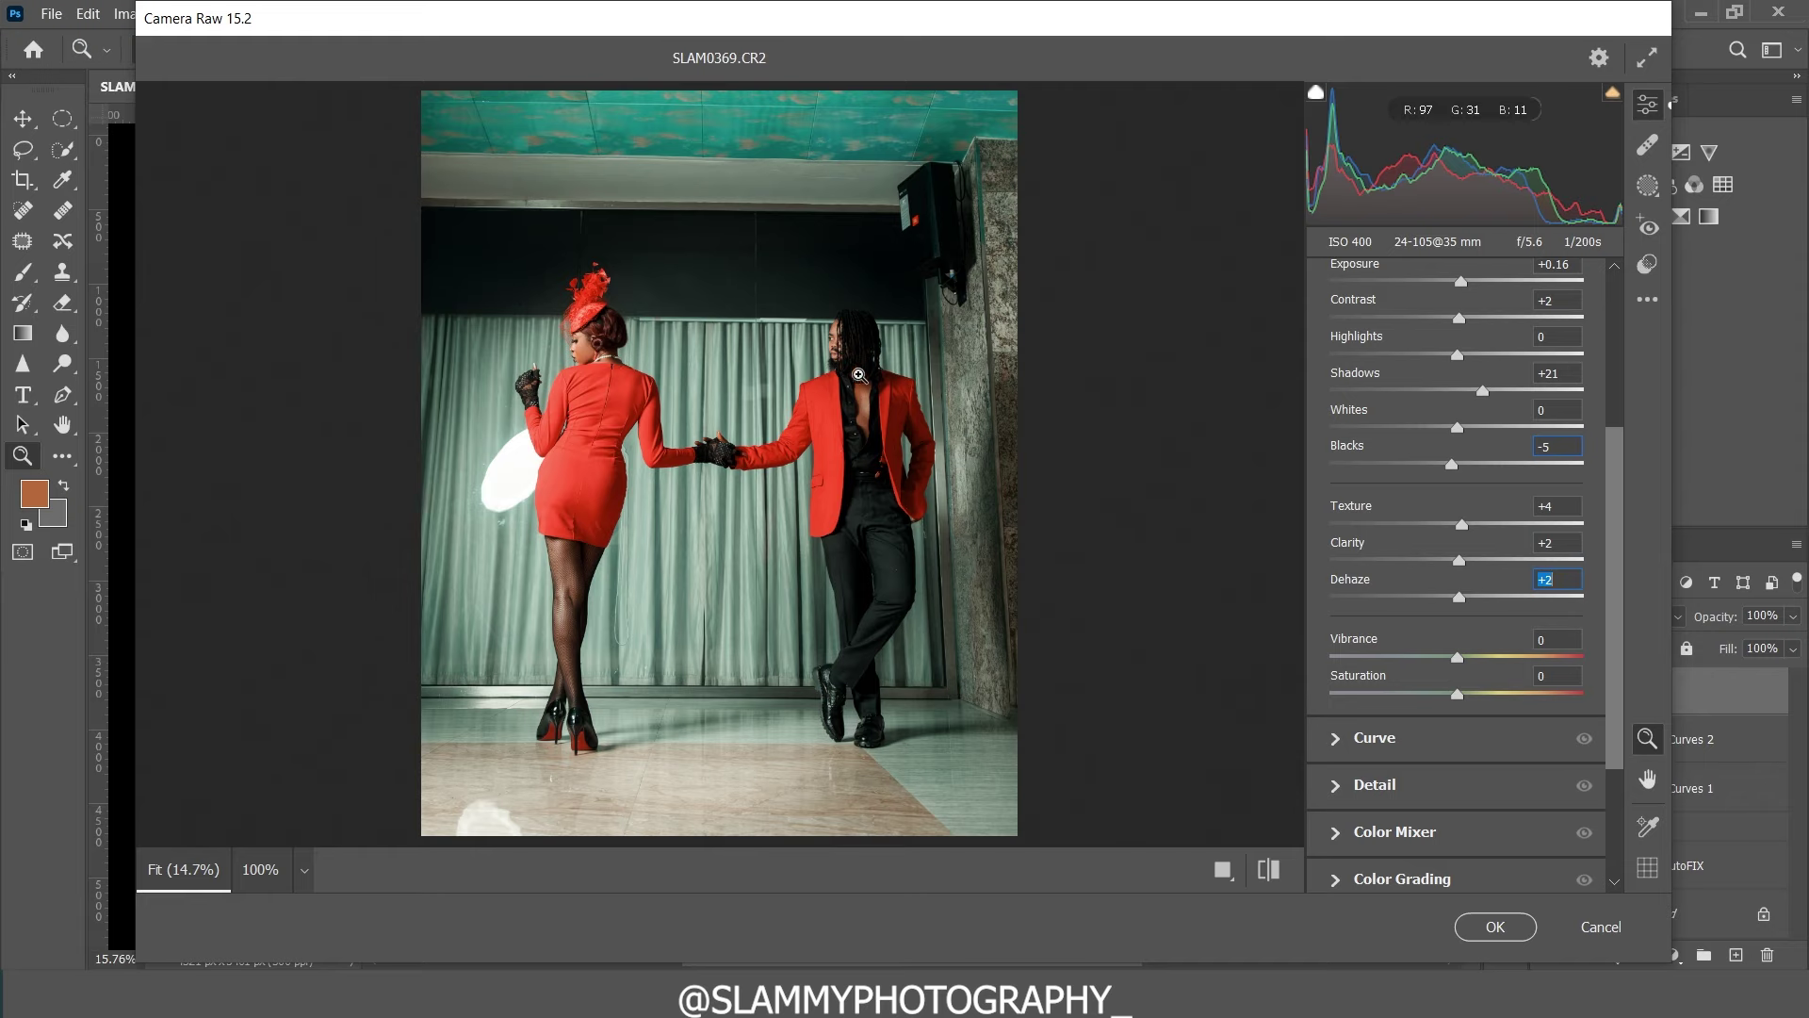
scroll(969, 473, up, 4)
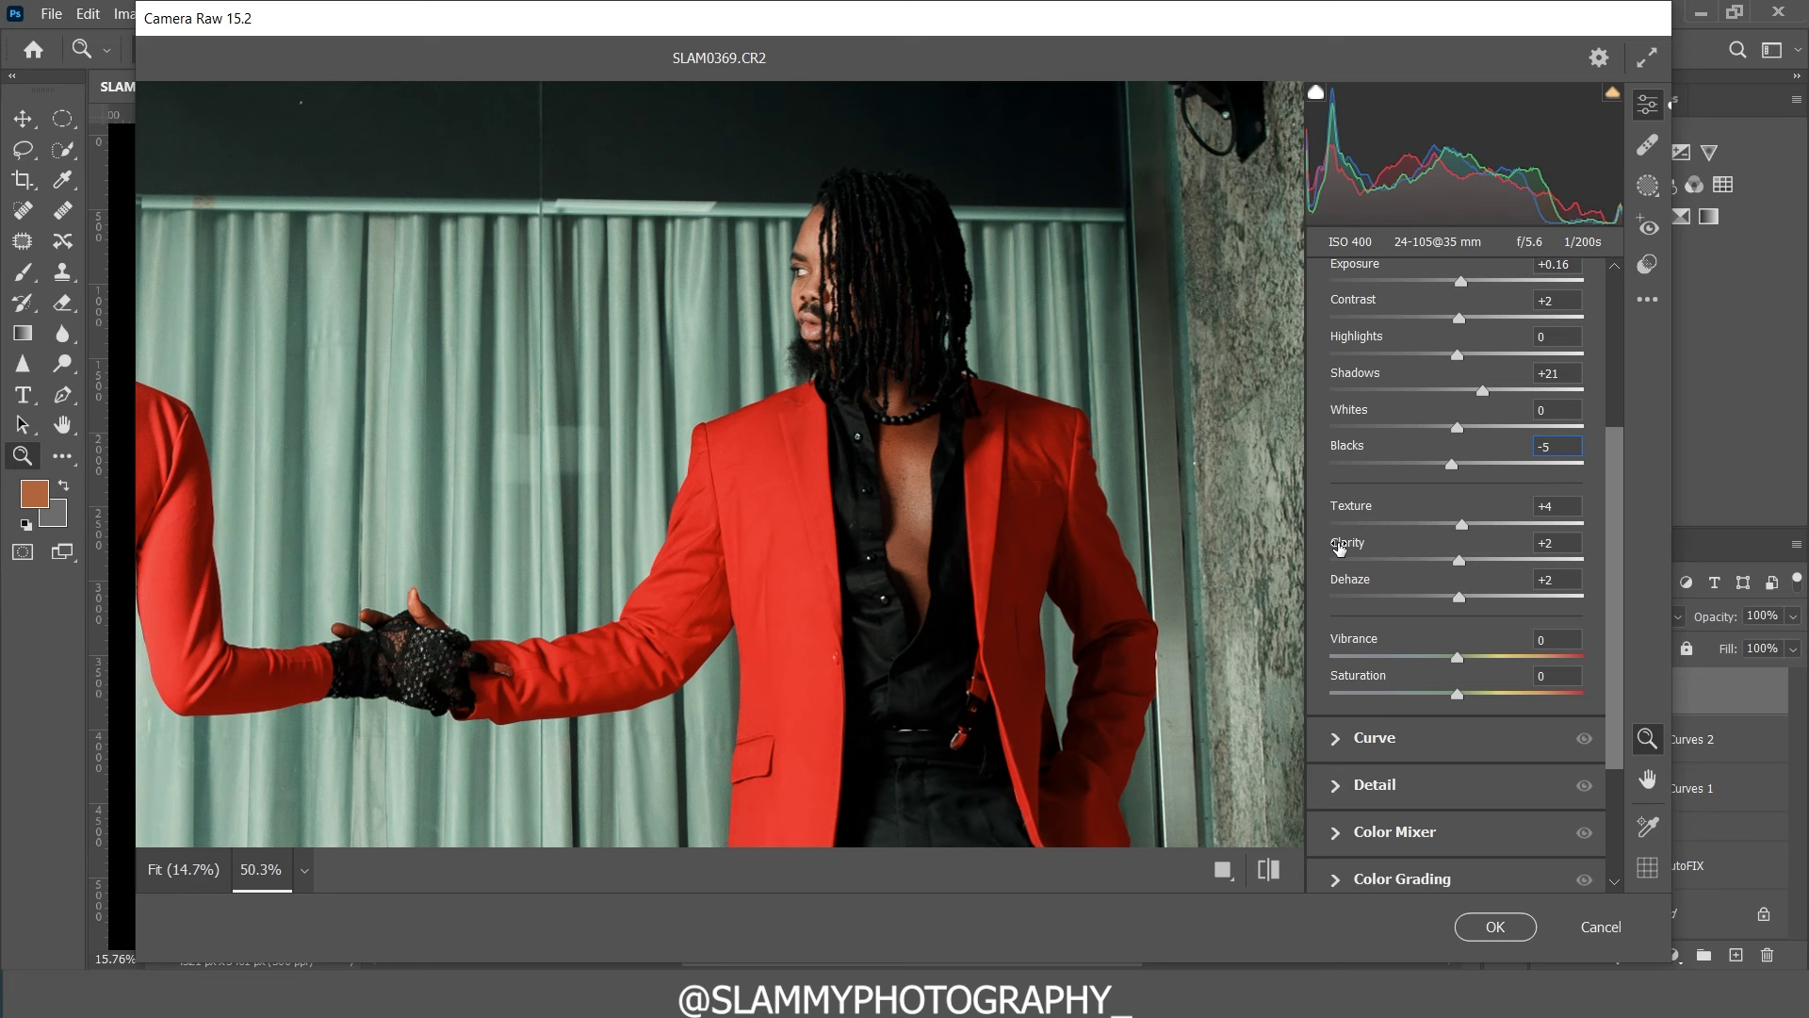
scroll(909, 492, up, 3)
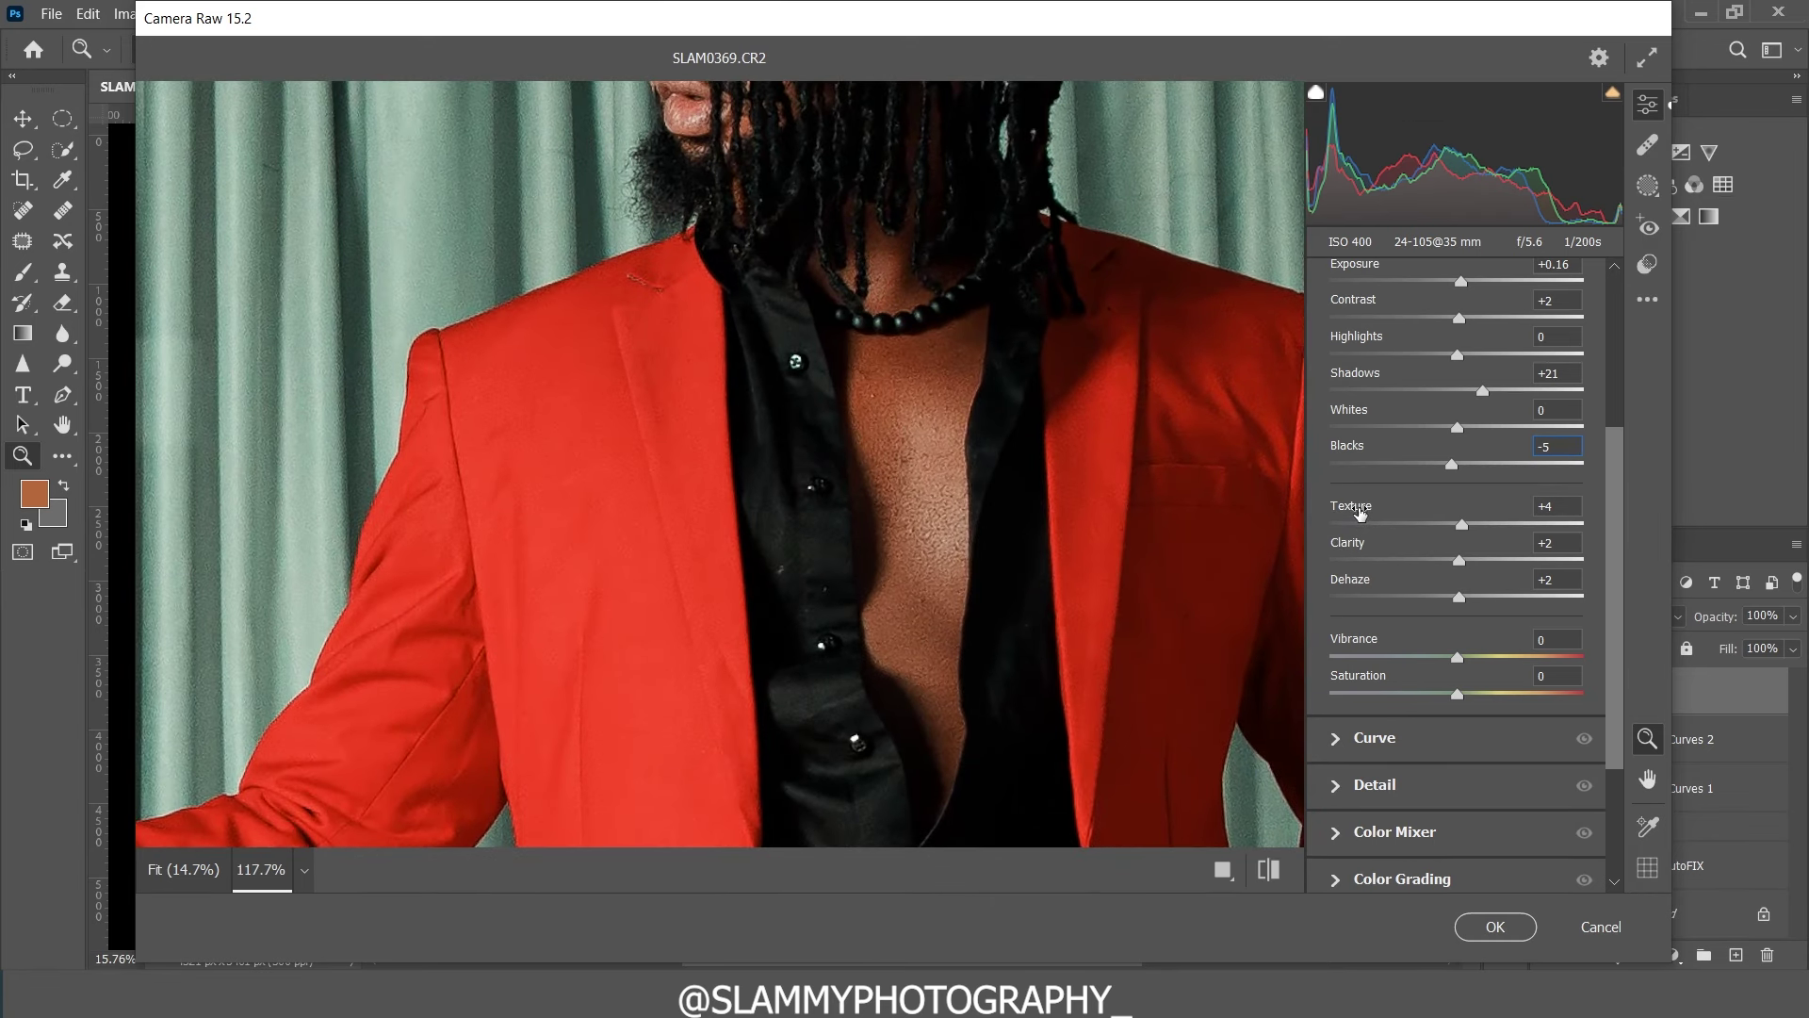
mouse_move(1357, 509)
mouse_down()
mouse_move(1449, 523)
mouse_move(1371, 524)
mouse_up()
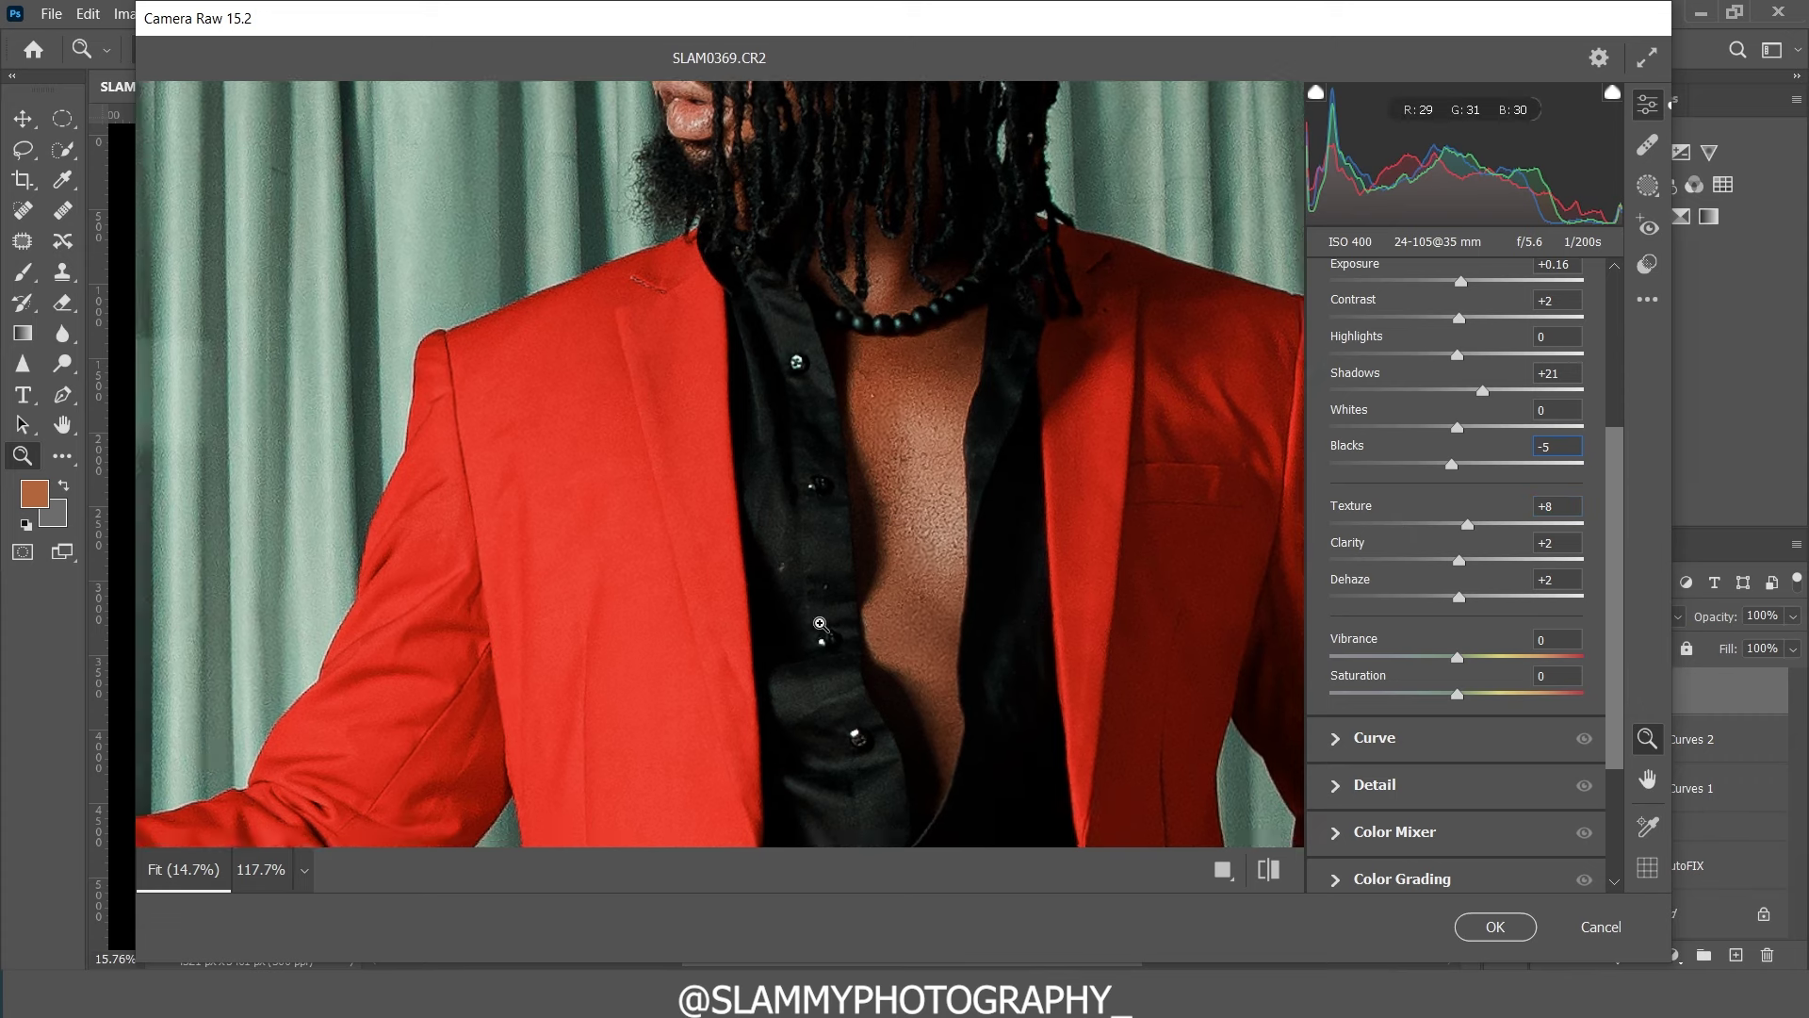
click(819, 624)
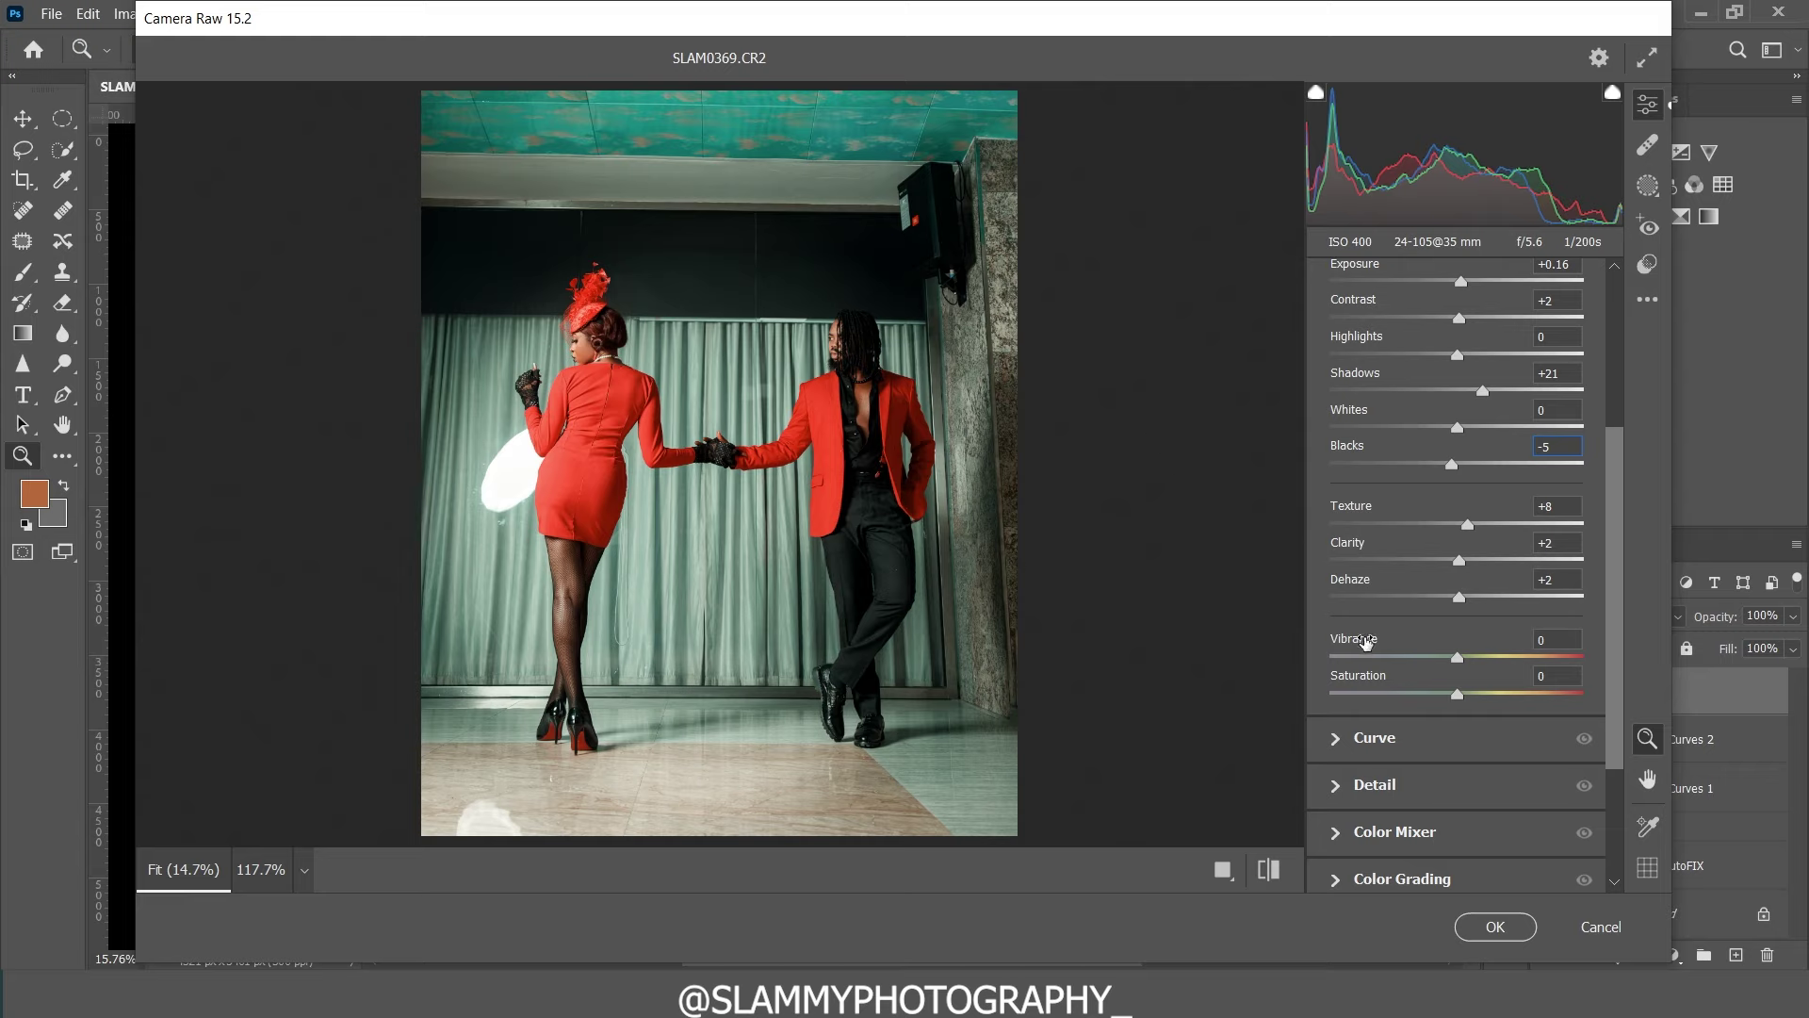
drag(1366, 642, 1394, 654)
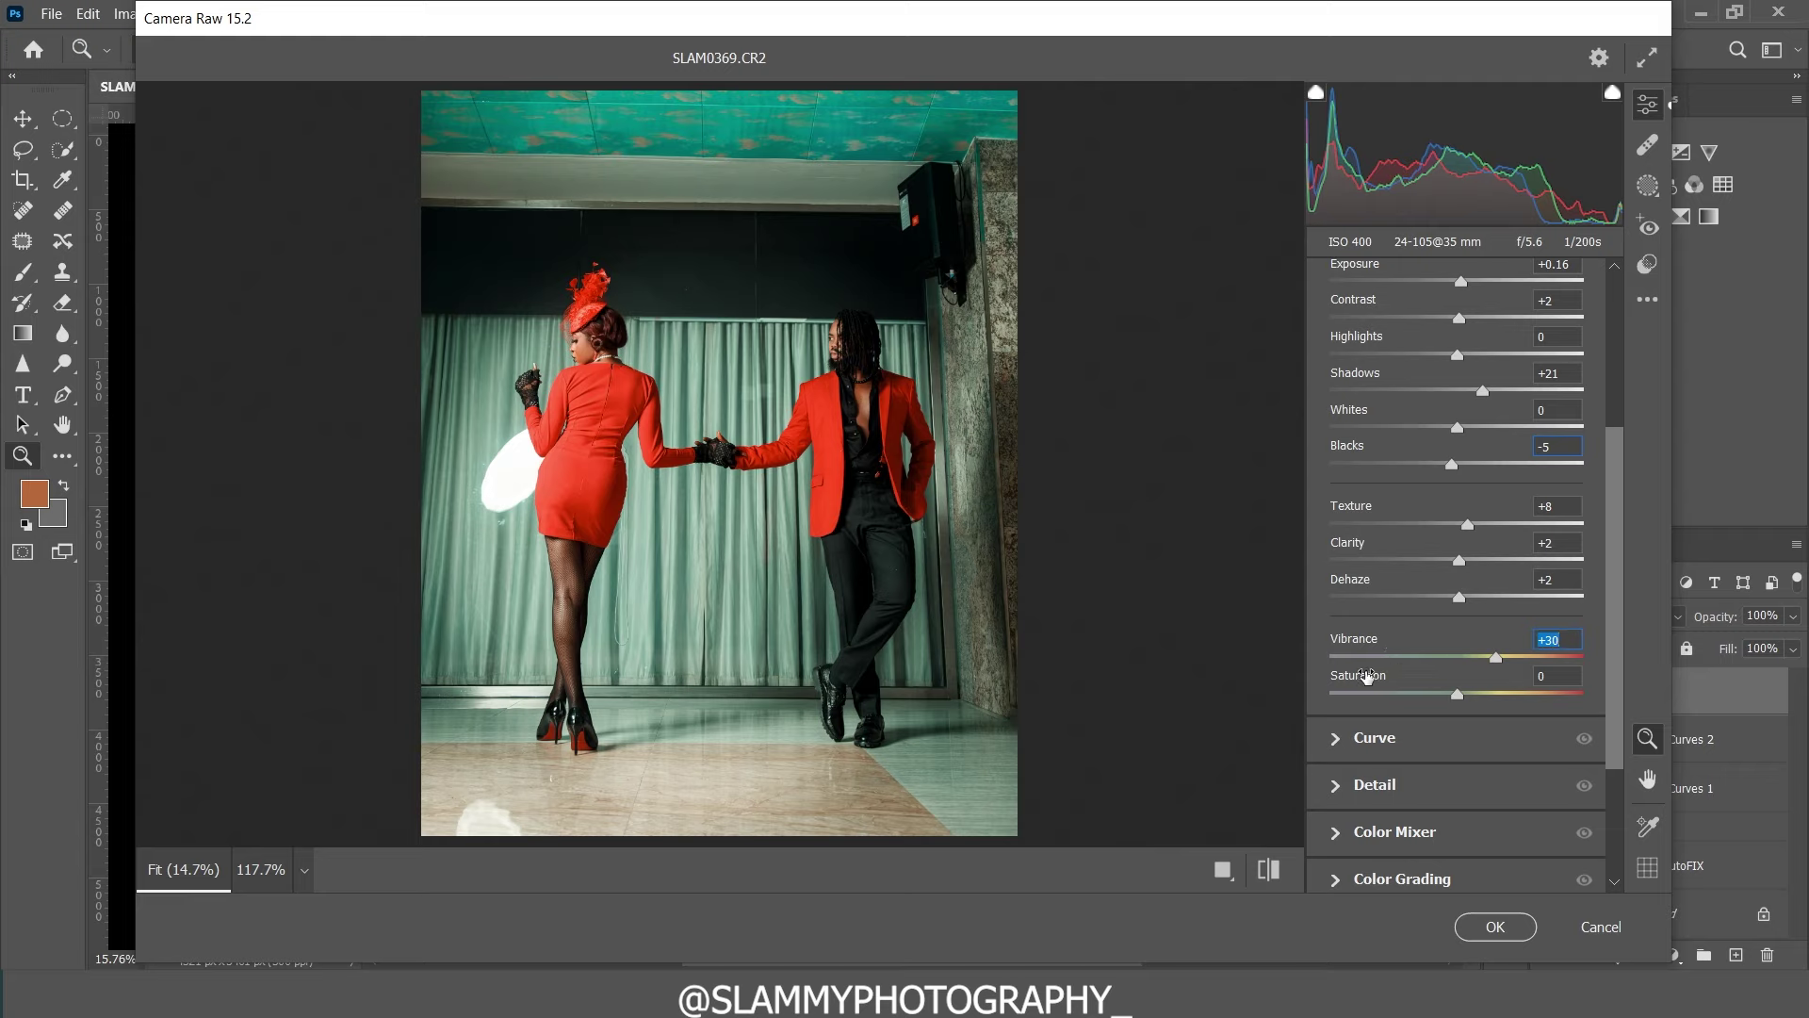
mouse_move(1365, 675)
Step: Set Sharpening to 11, Noise Reduction to 4 and Color Noise Reduction to 5, and inspect the dark backdrop at 90% zoom
scroll(1365, 748, down, 3)
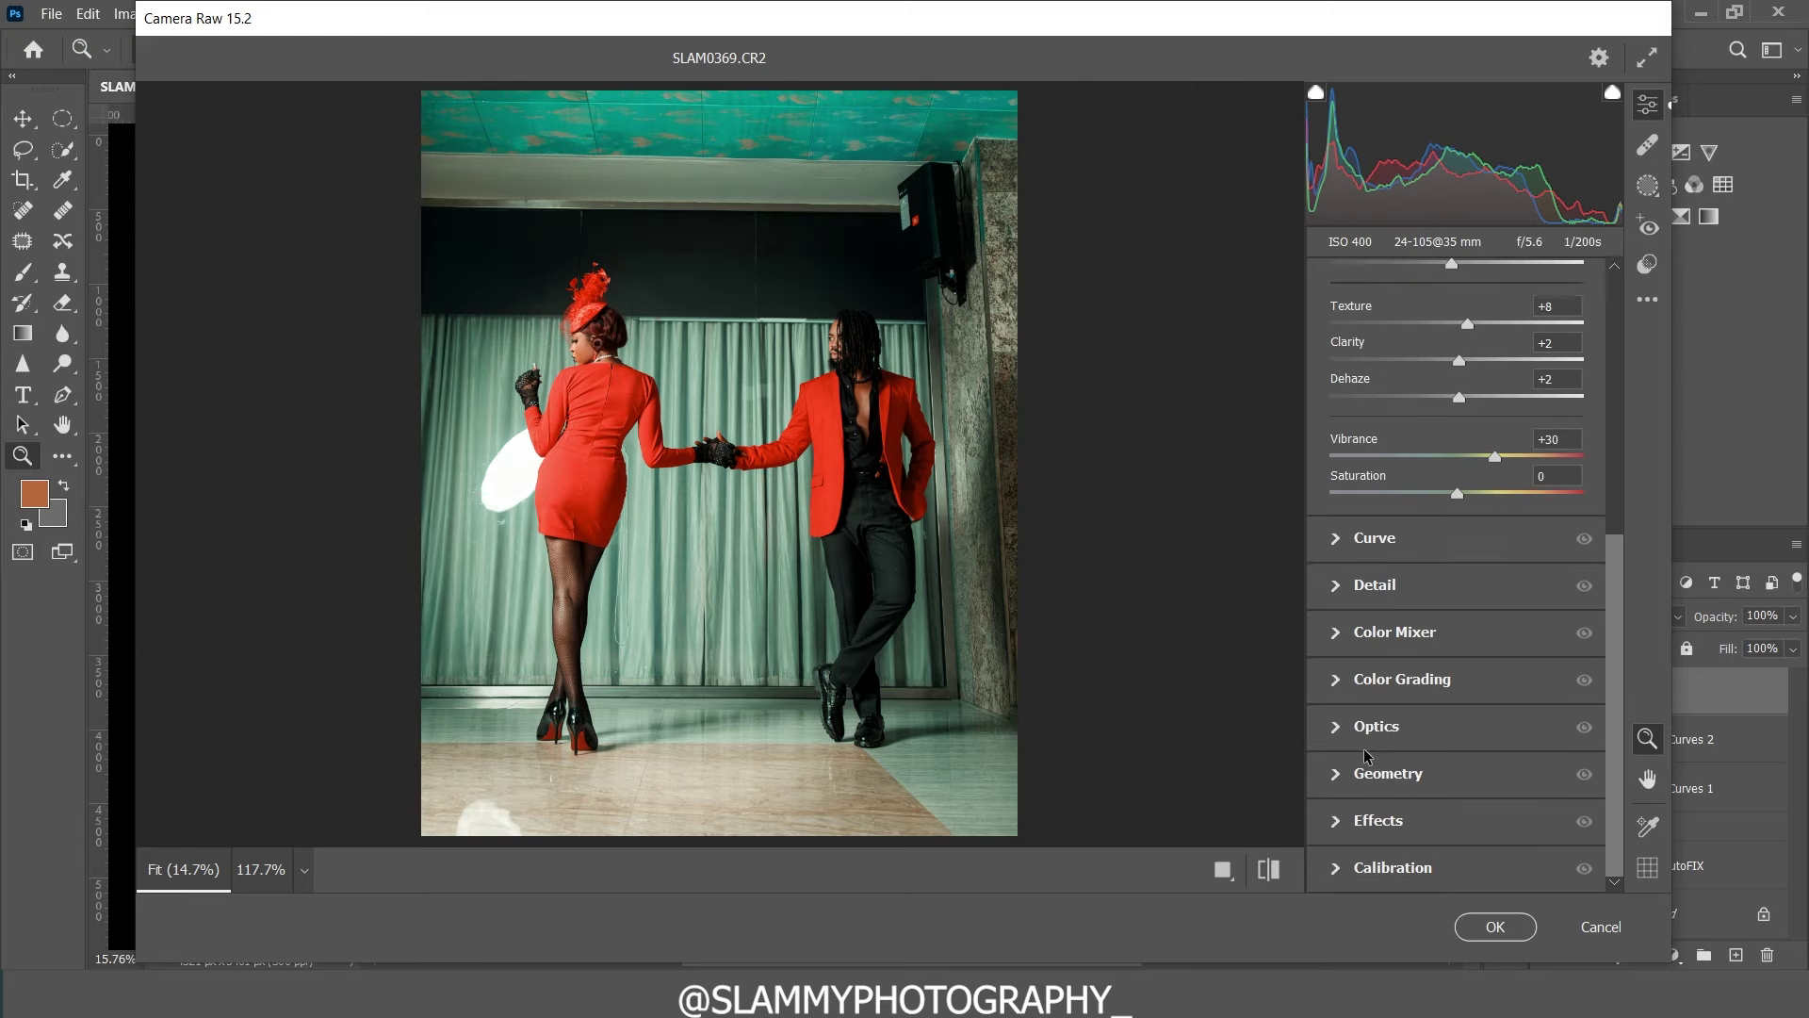
click(1330, 585)
drag(1331, 527, 1349, 528)
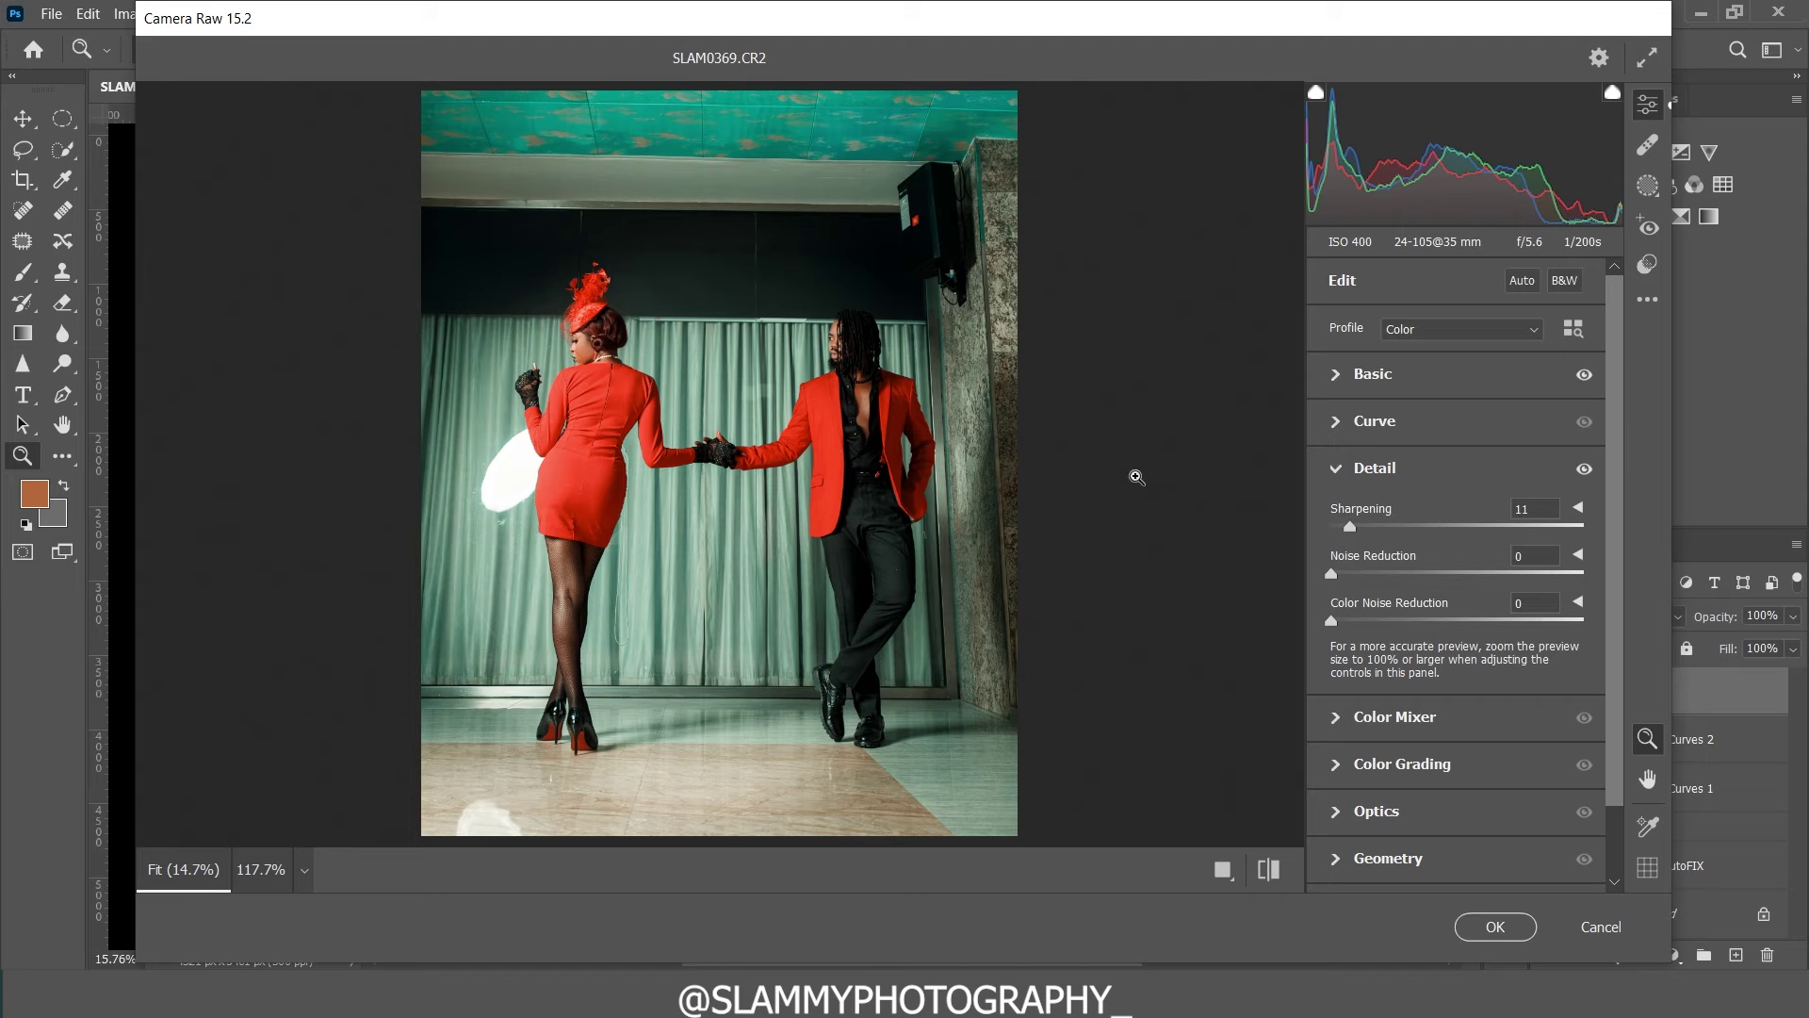
drag(823, 230, 1001, 376)
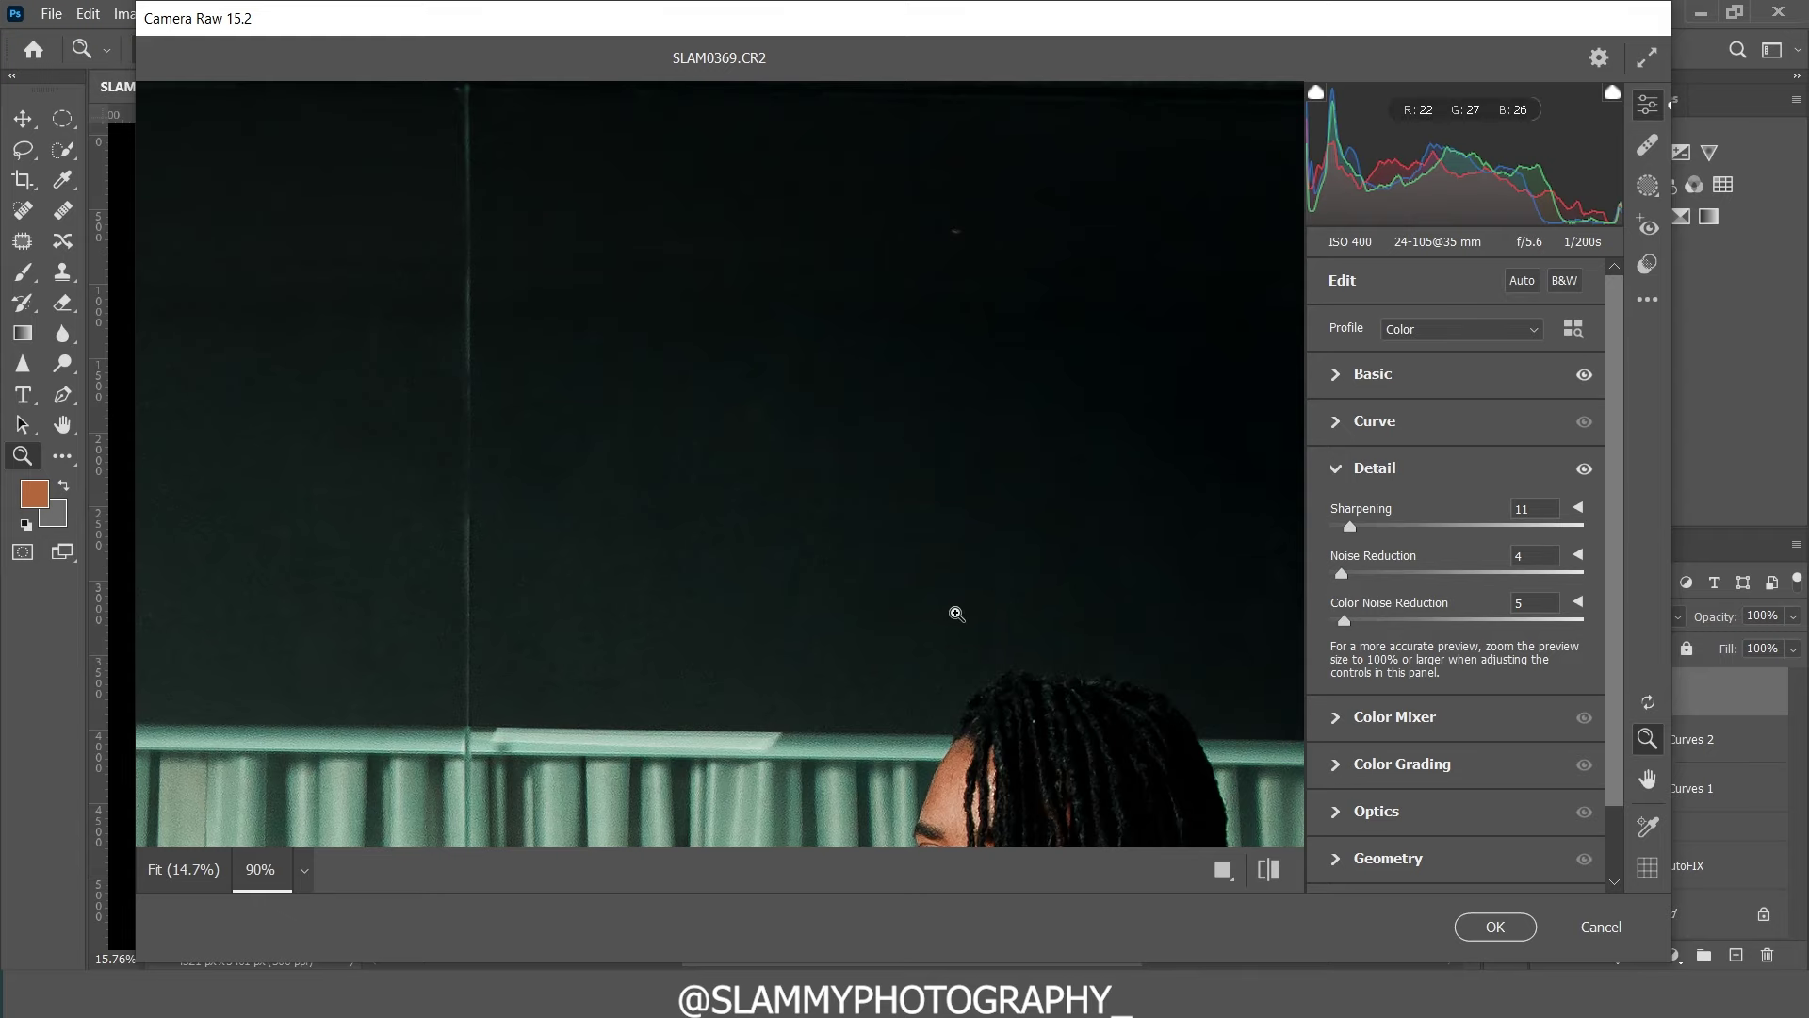
key(ctrl+0)
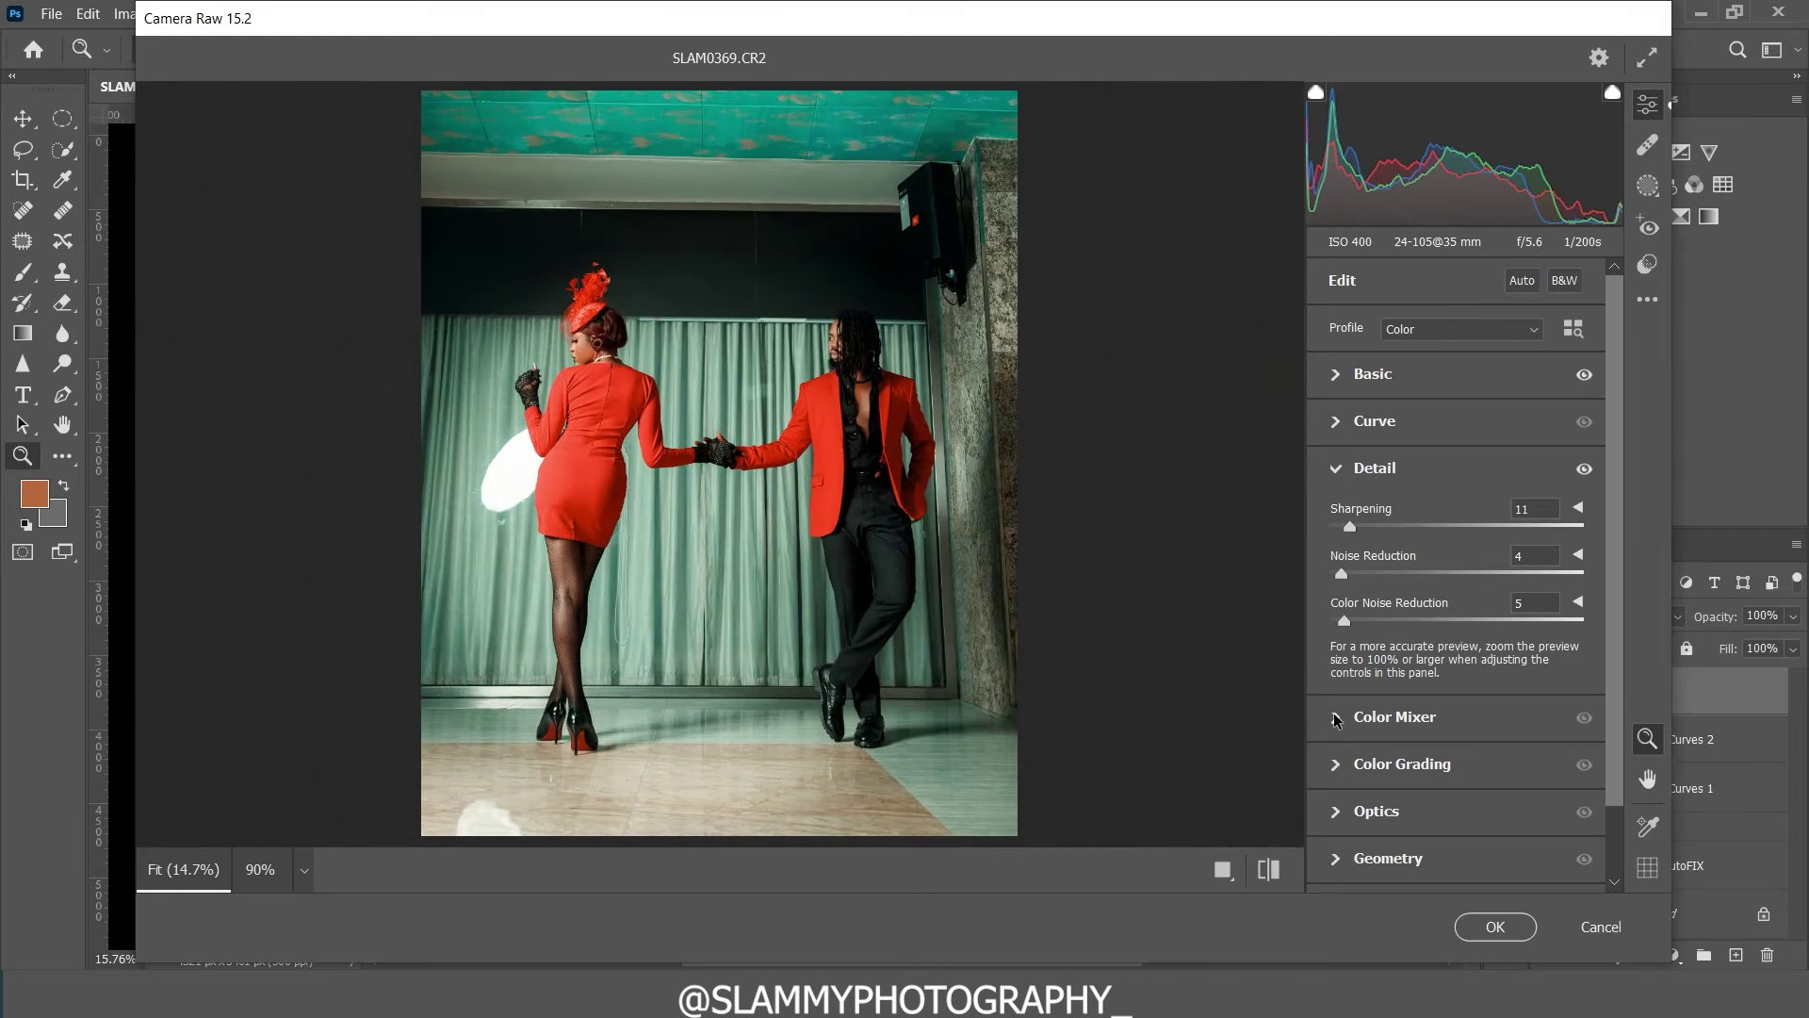
Step: In the Color Mixer, set hue to Reds -10 and Oranges +9, and saturation to Reds -2, Oranges -2, Aquas +31 and Blues +18
click(1337, 721)
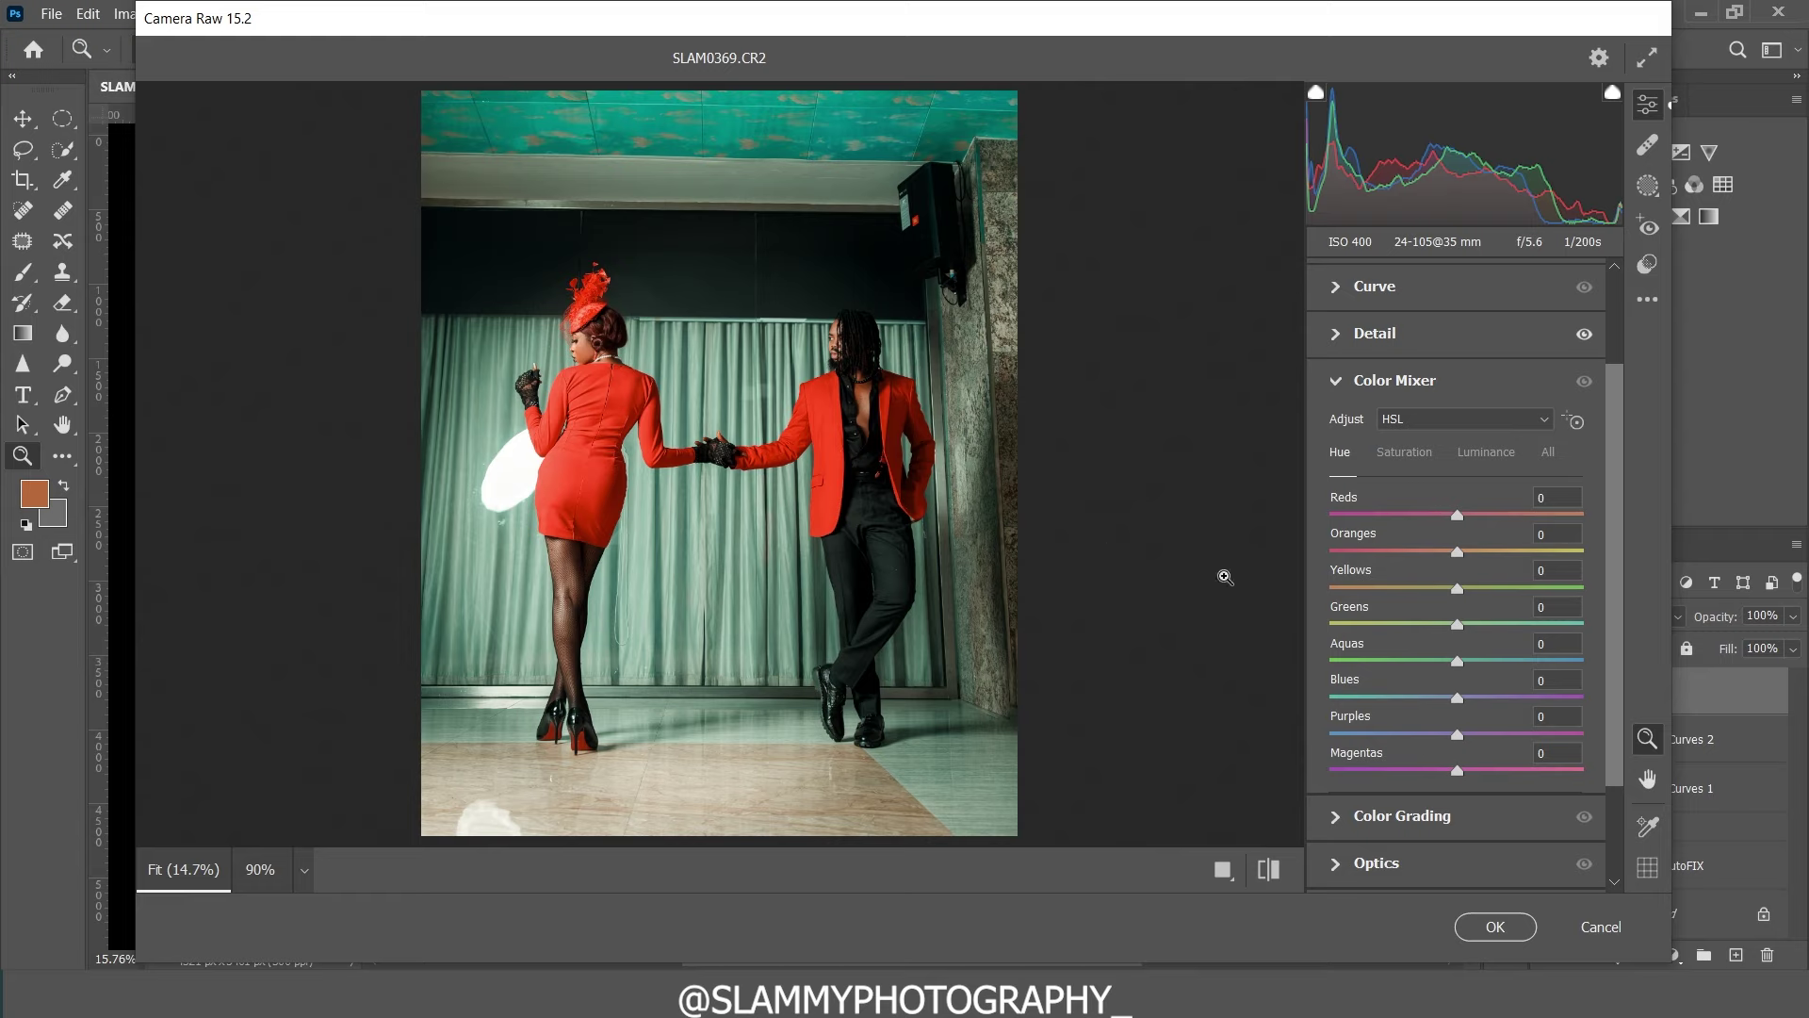
drag(1359, 506, 1374, 556)
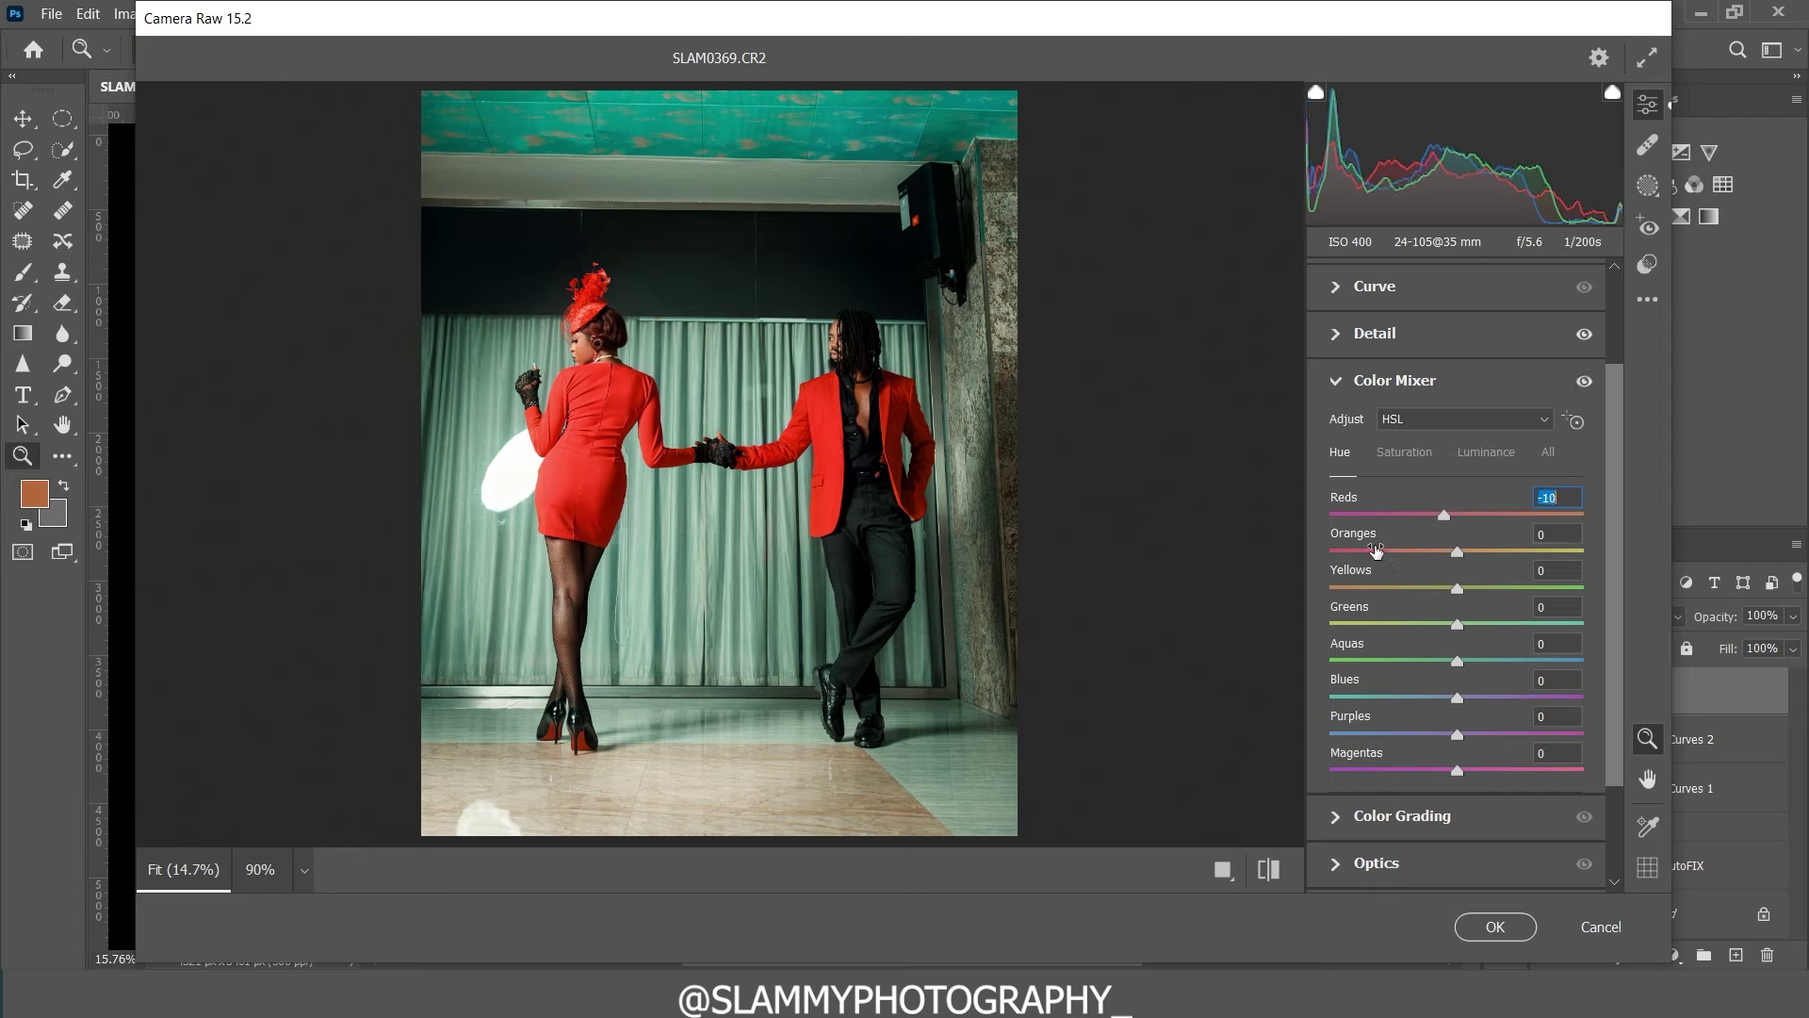
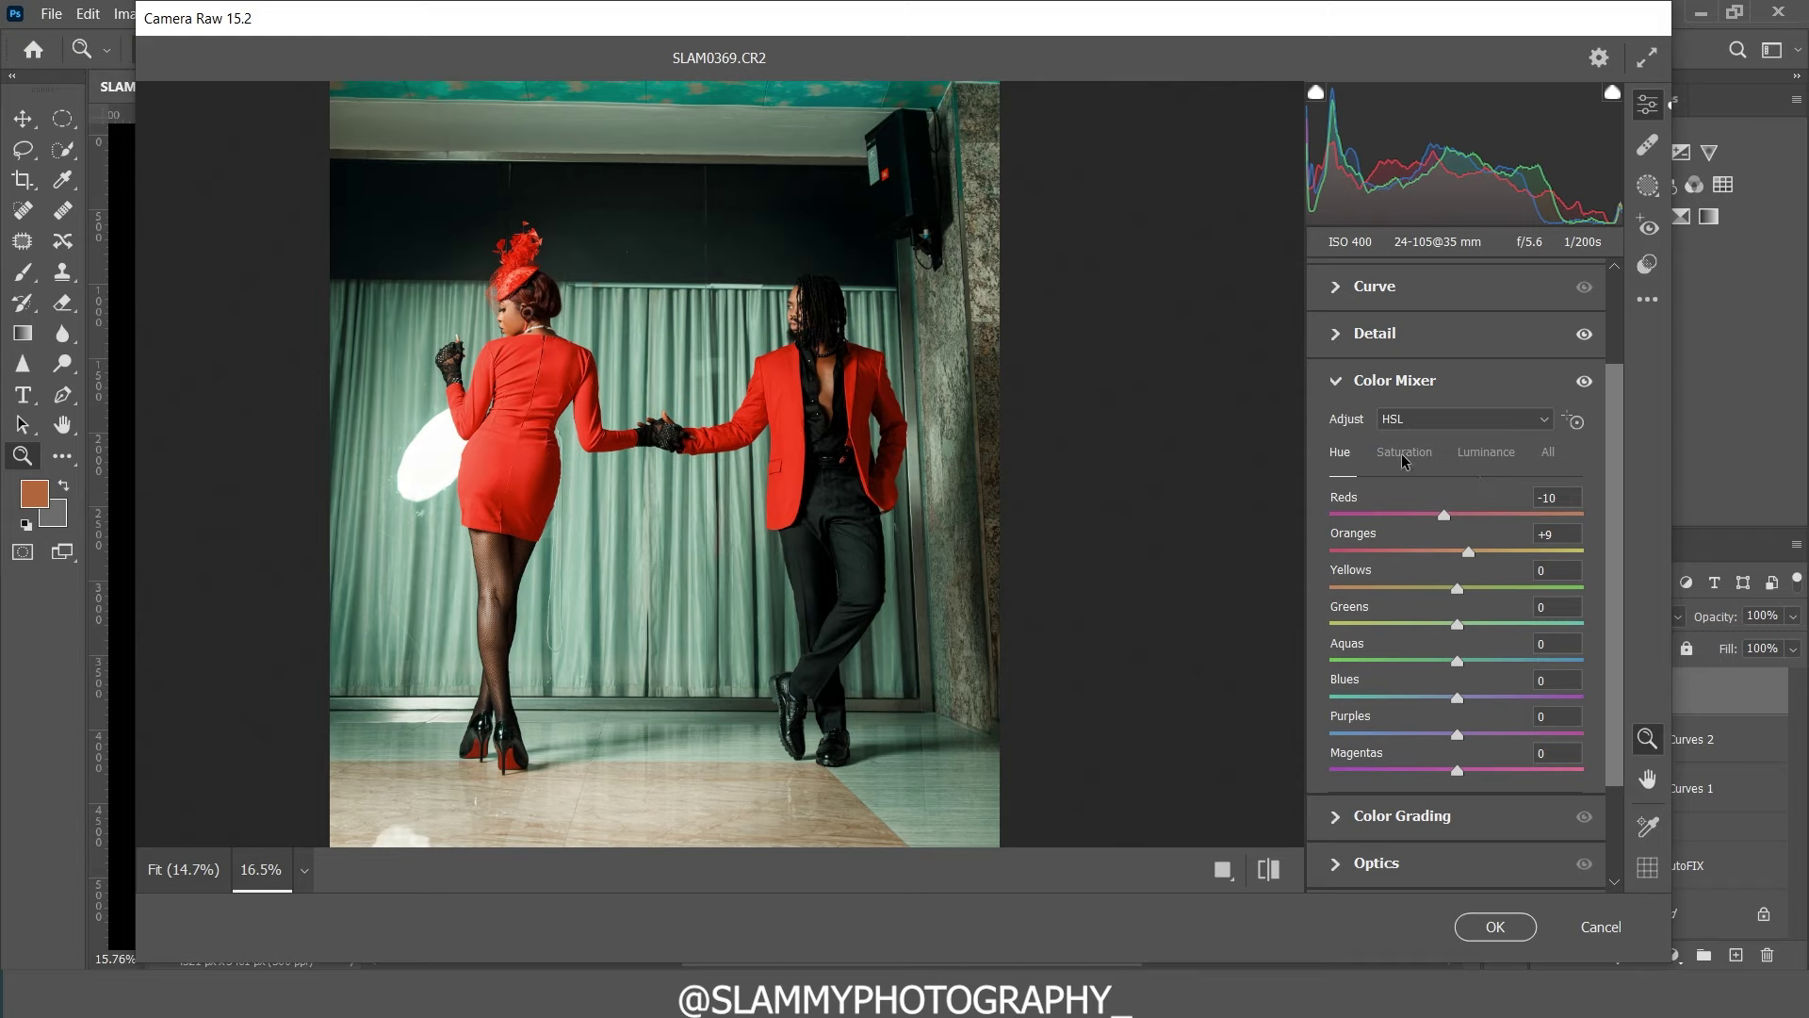
click(1401, 456)
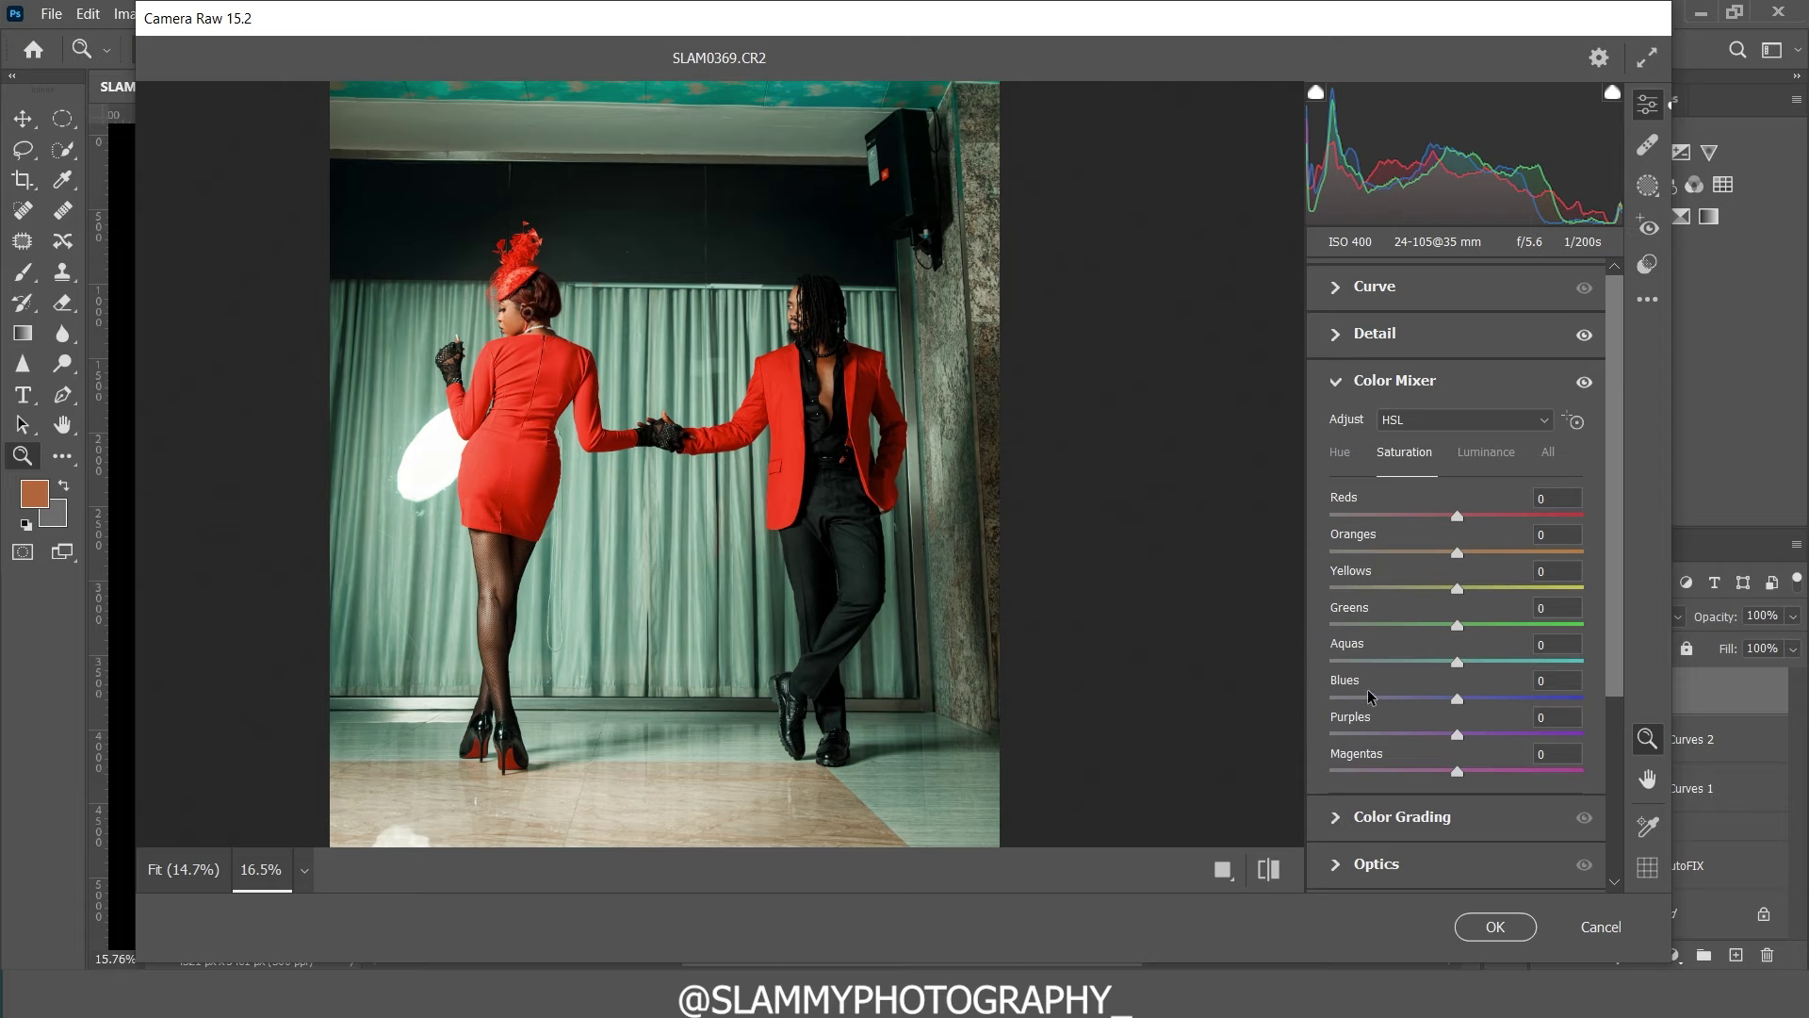
scroll(1130, 650, up, 2)
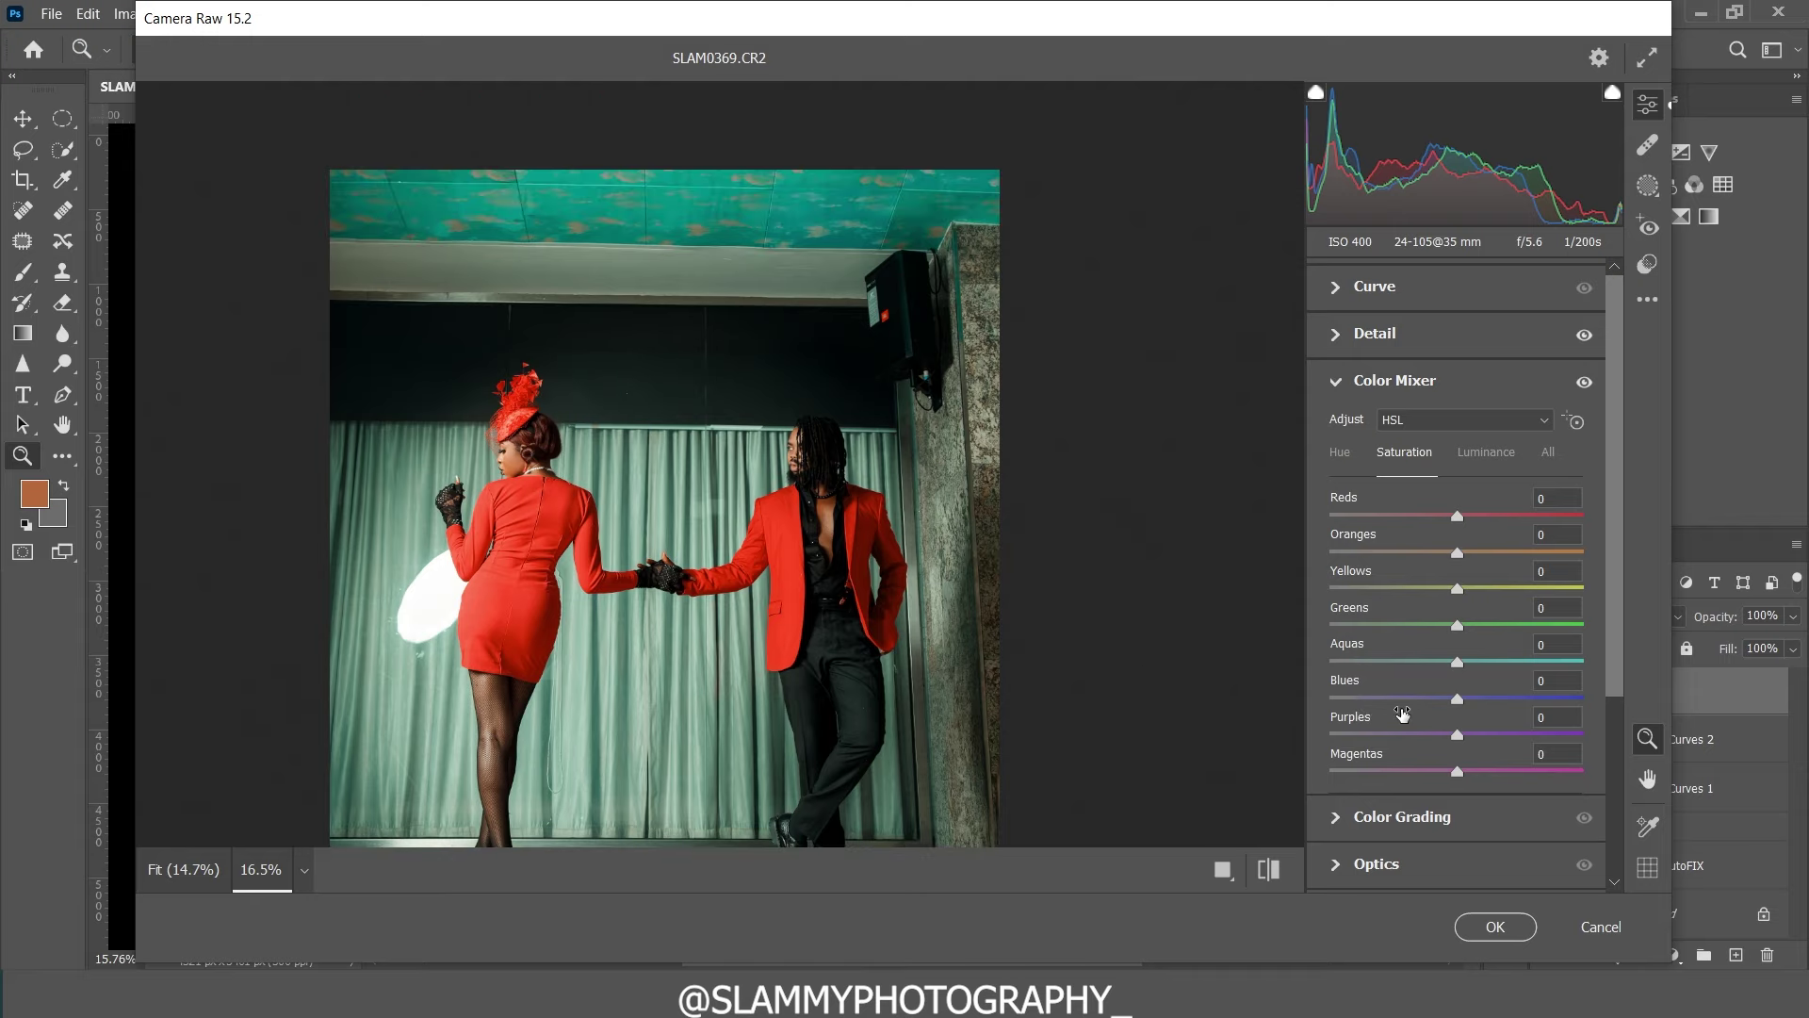
drag(1456, 698, 1648, 702)
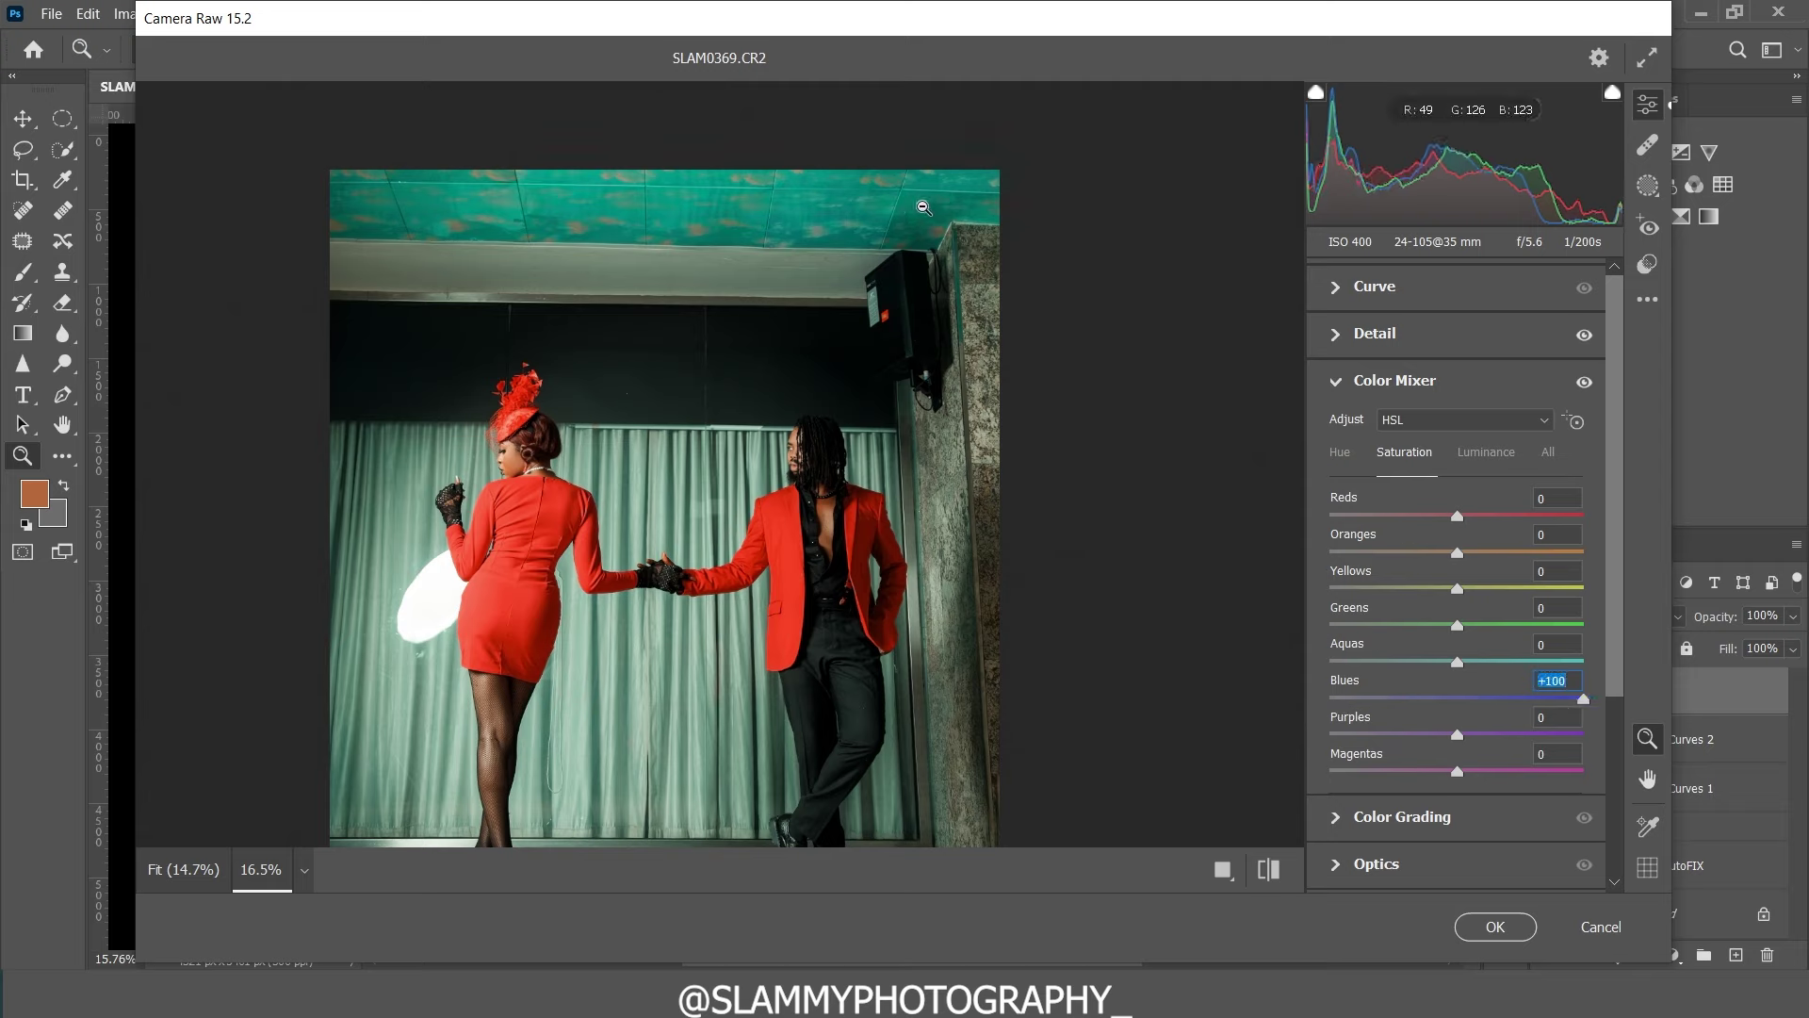
drag(1392, 688, 1310, 701)
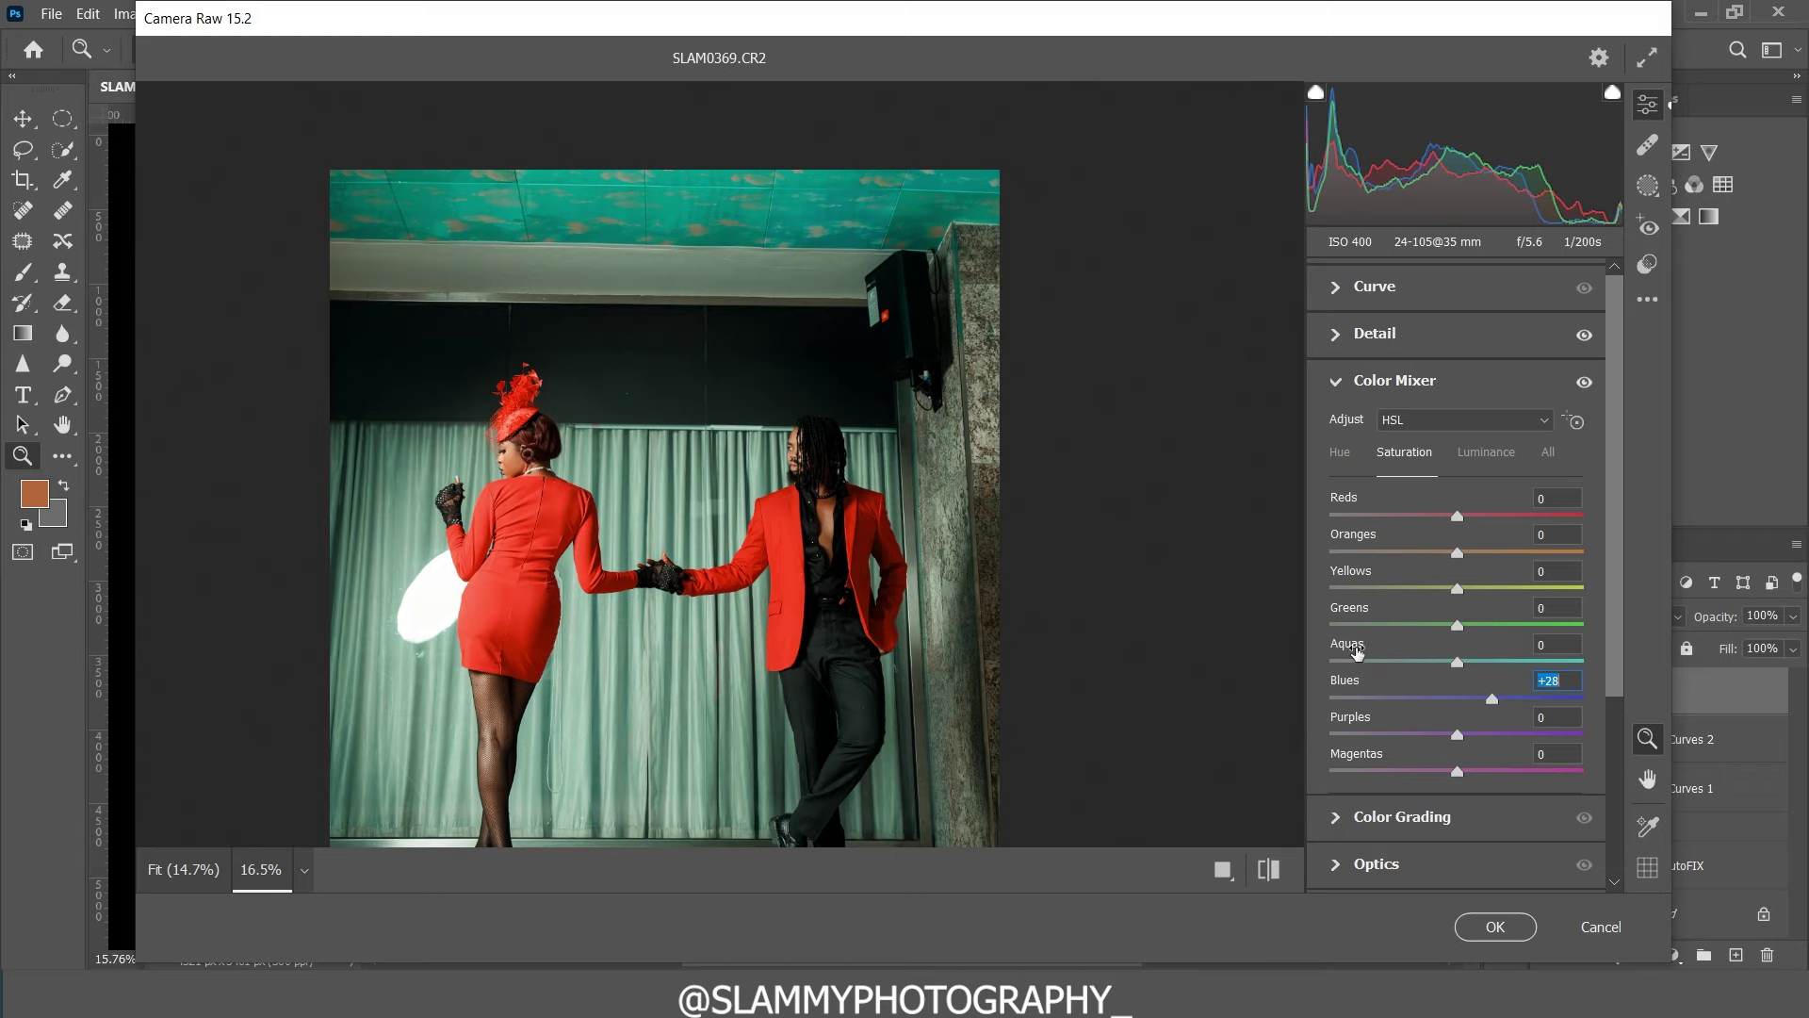
drag(1356, 650, 1361, 697)
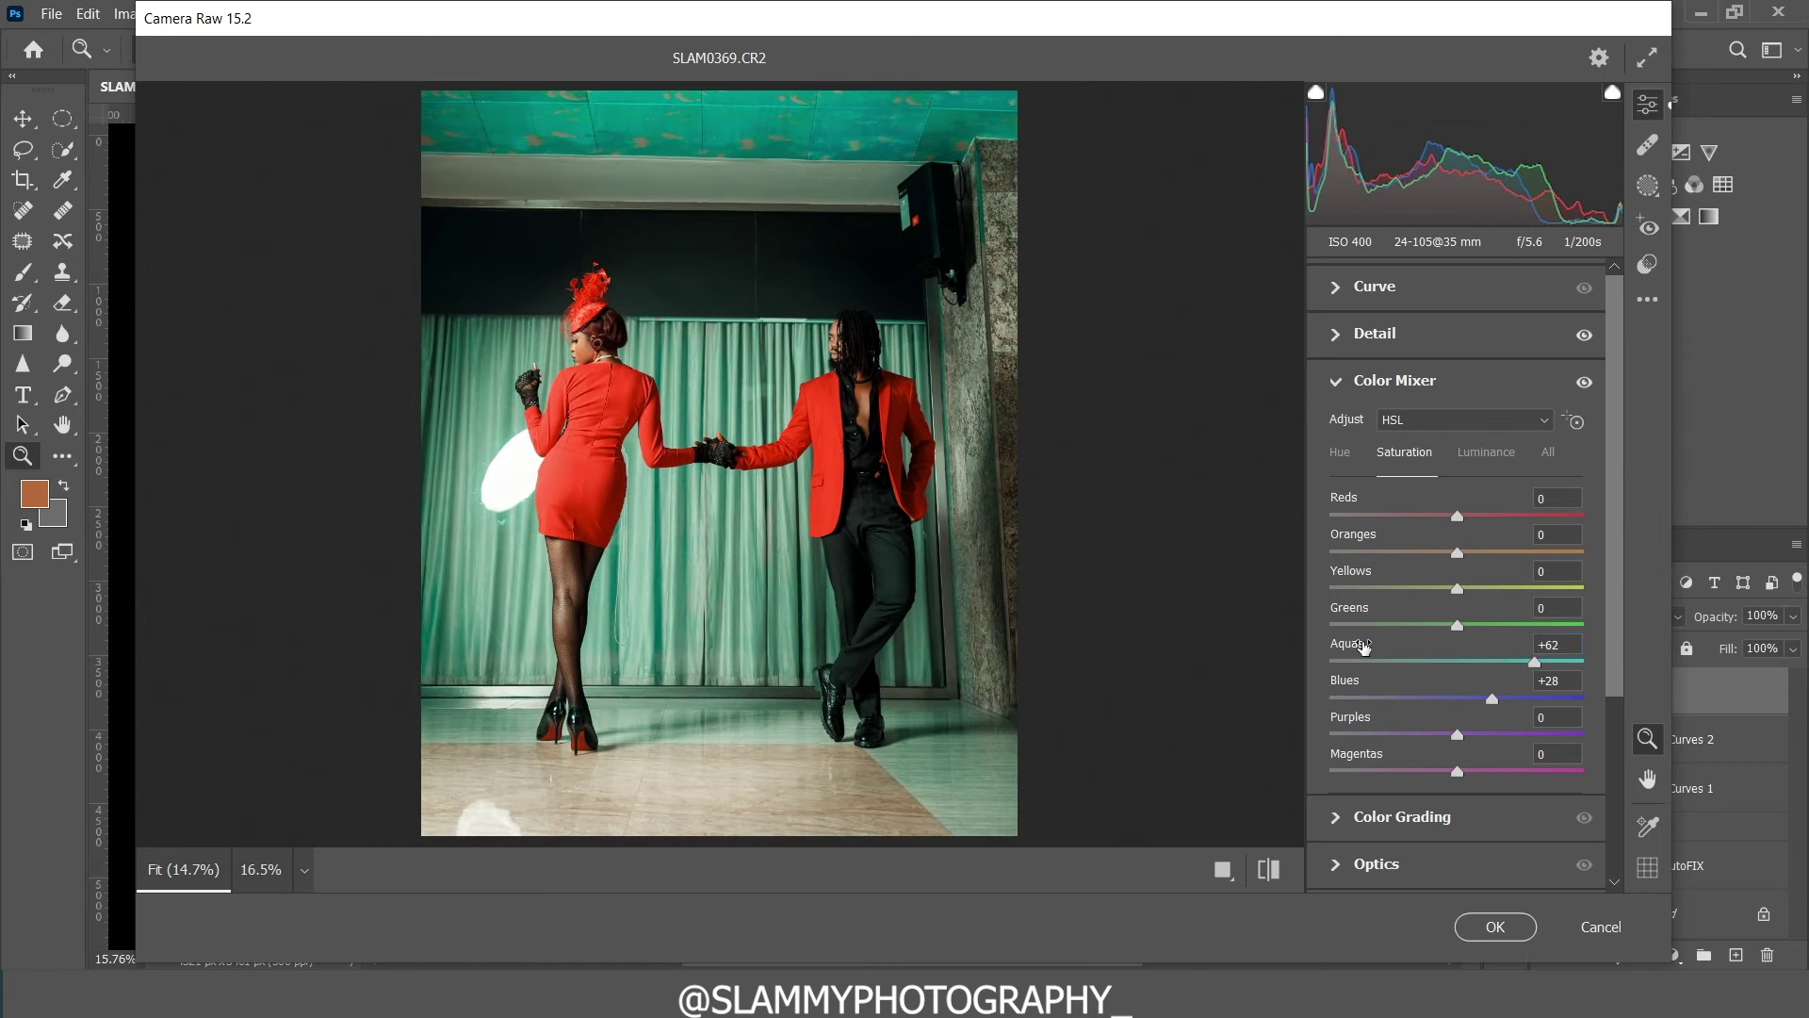
drag(1362, 646, 1364, 687)
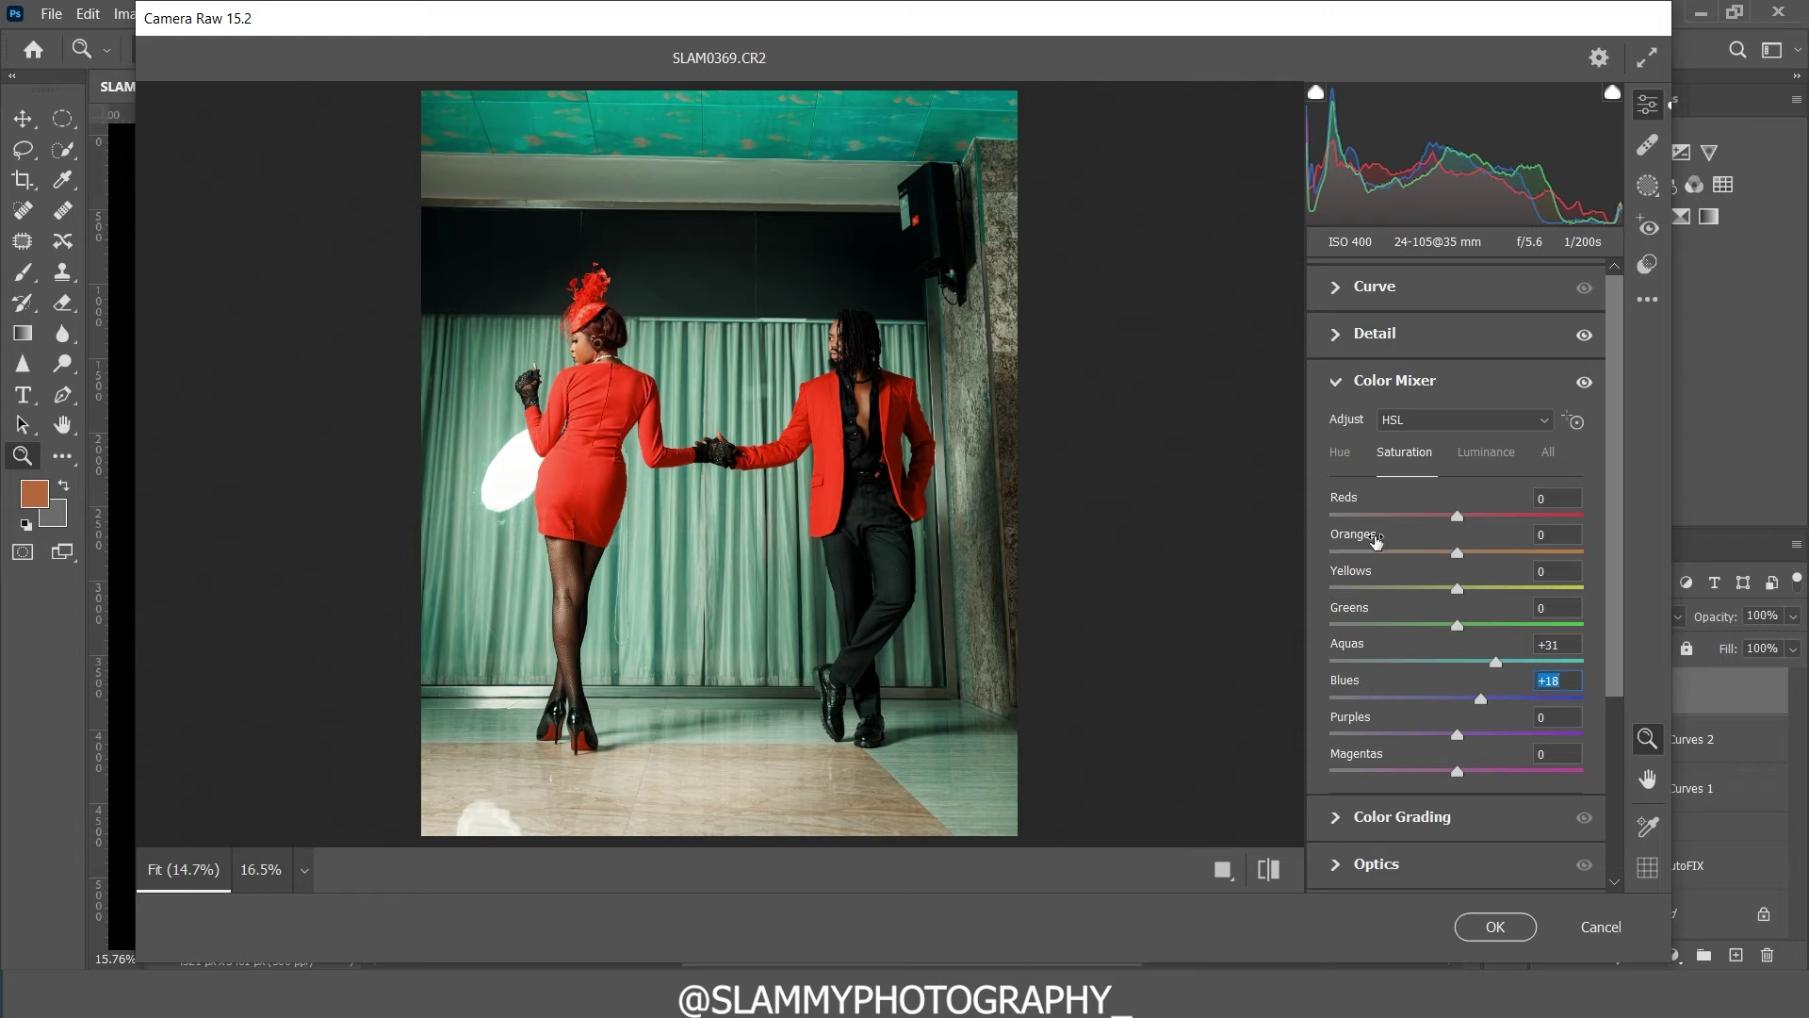
drag(1372, 541, 1370, 509)
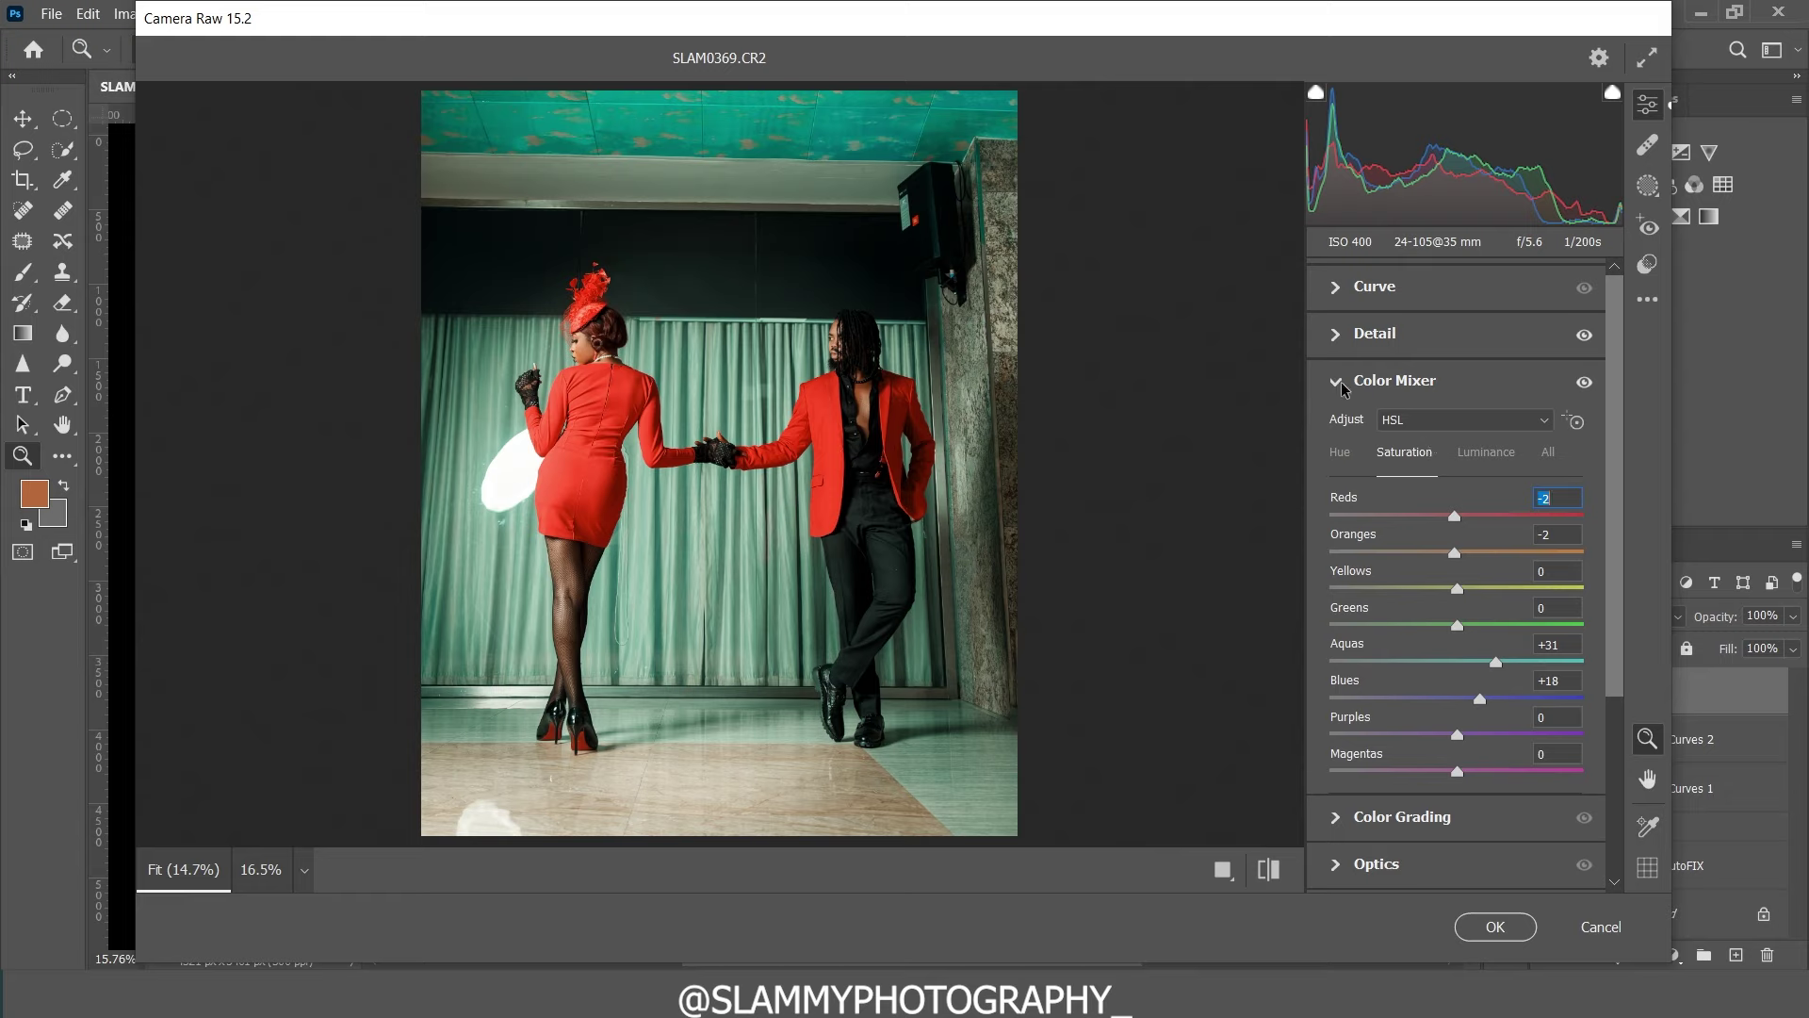
mouse_move(1341, 382)
click(1338, 381)
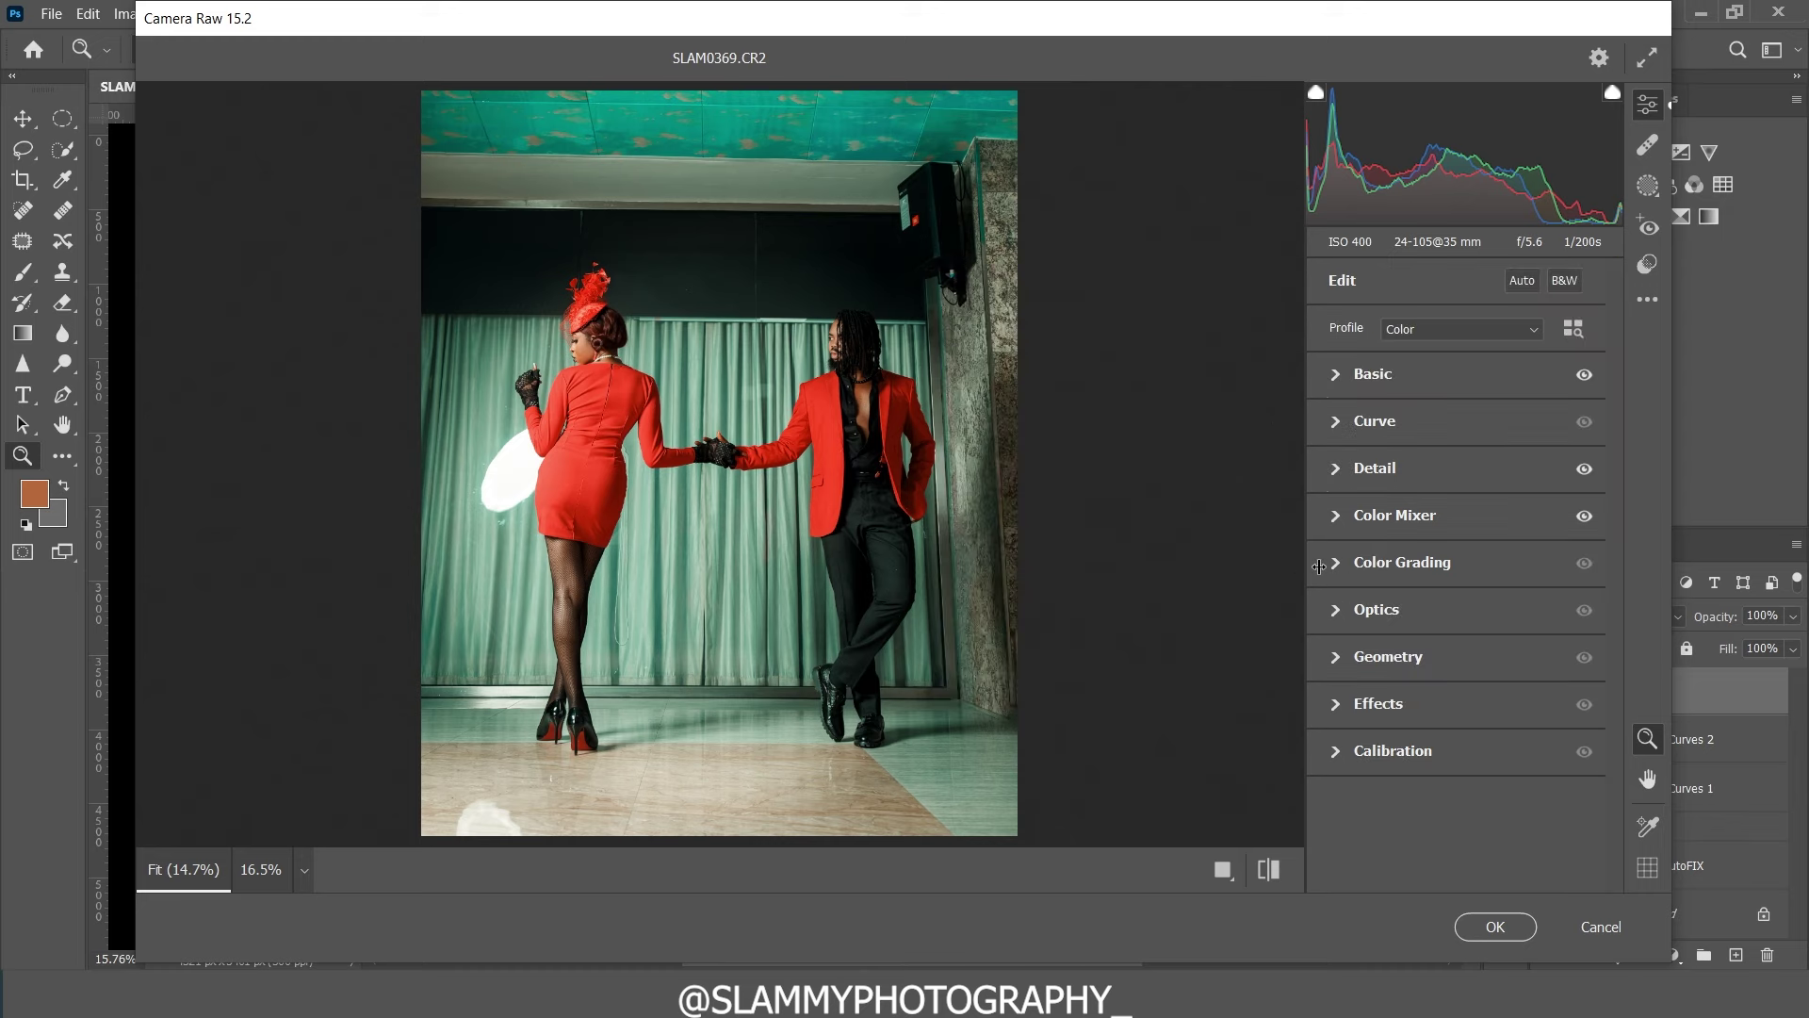
Step: Set the Blue Primary saturation to +29 in Calibration and apply the Camera Raw adjustments after a before/after comparison
mouse_move(1310, 553)
click(1338, 752)
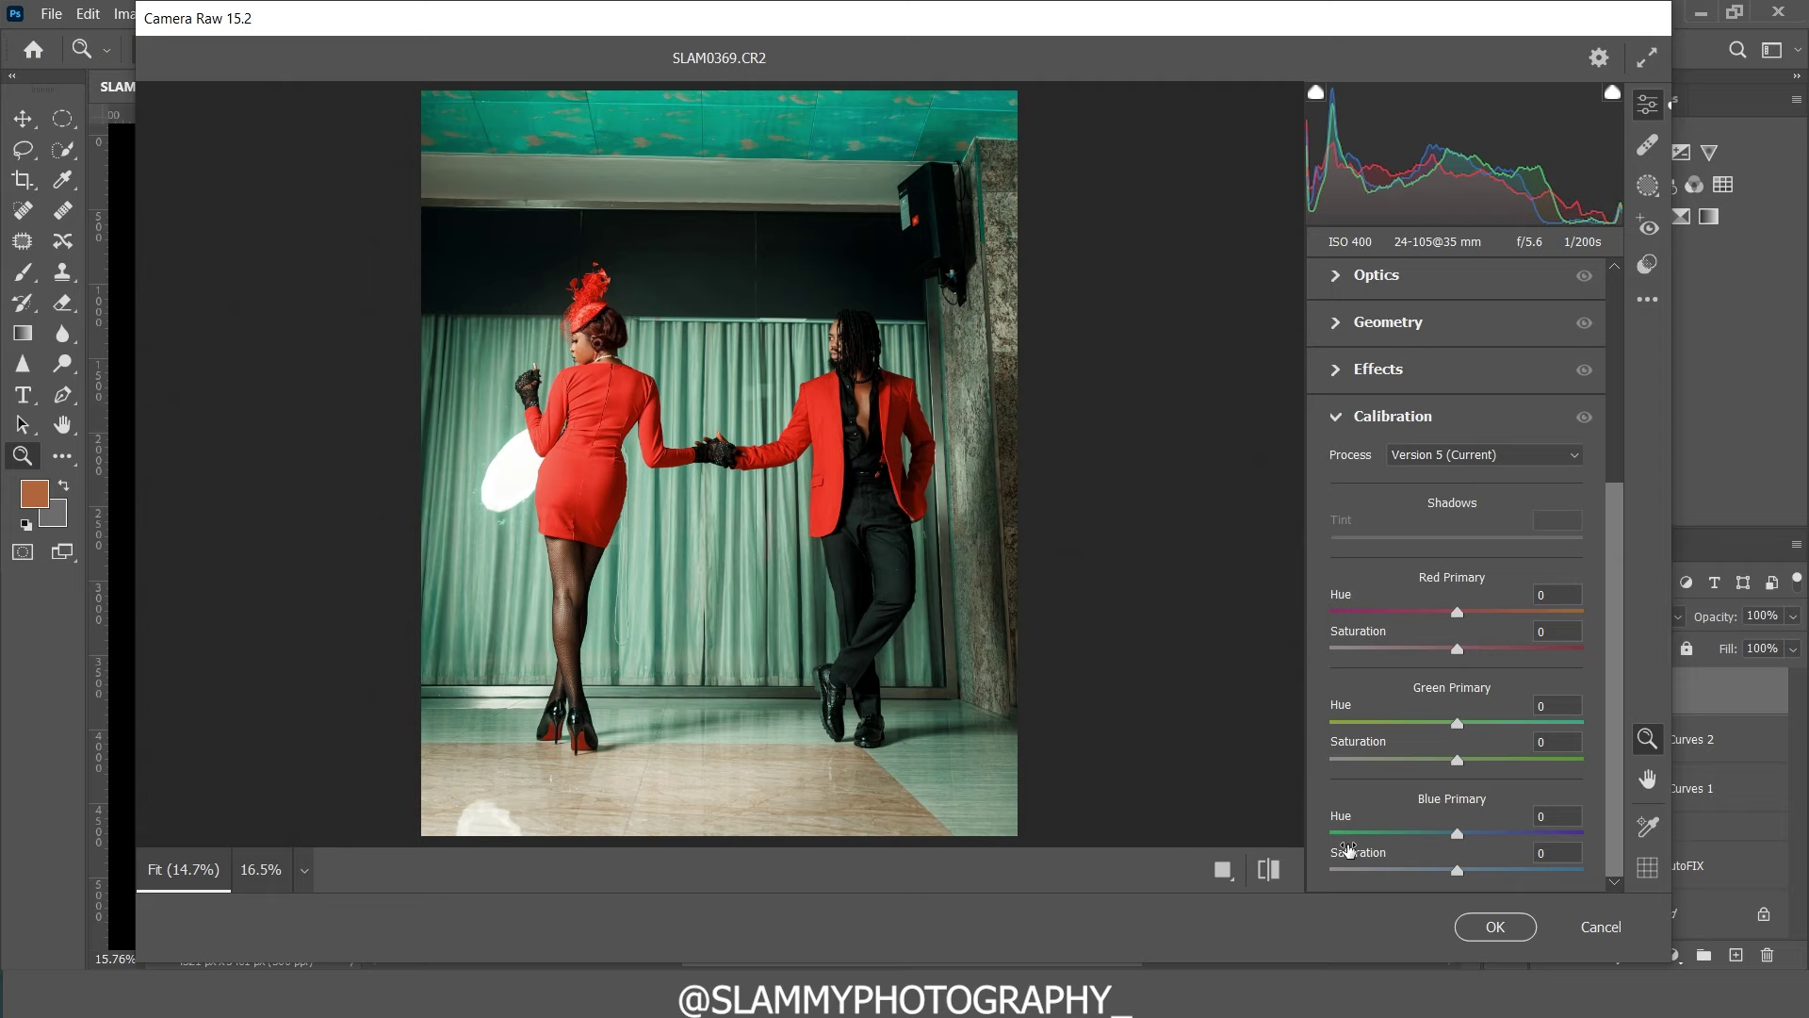
drag(1357, 854, 1388, 853)
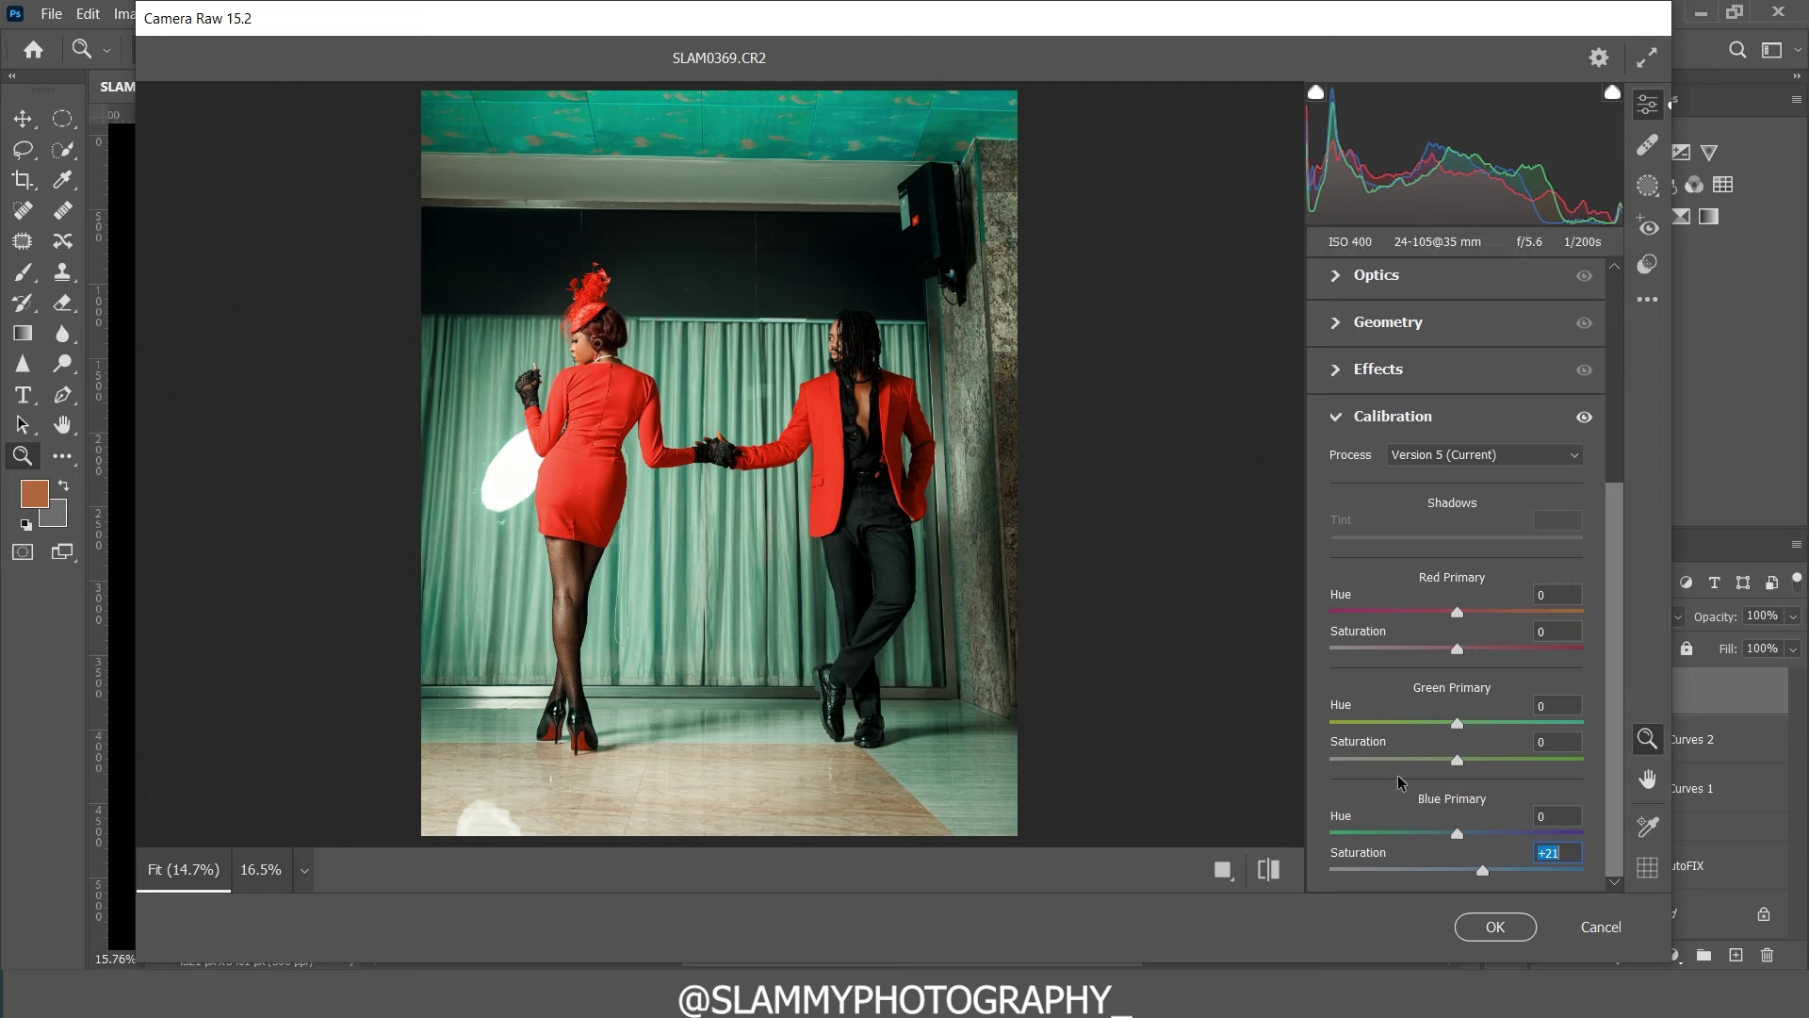
drag(1380, 853, 1428, 862)
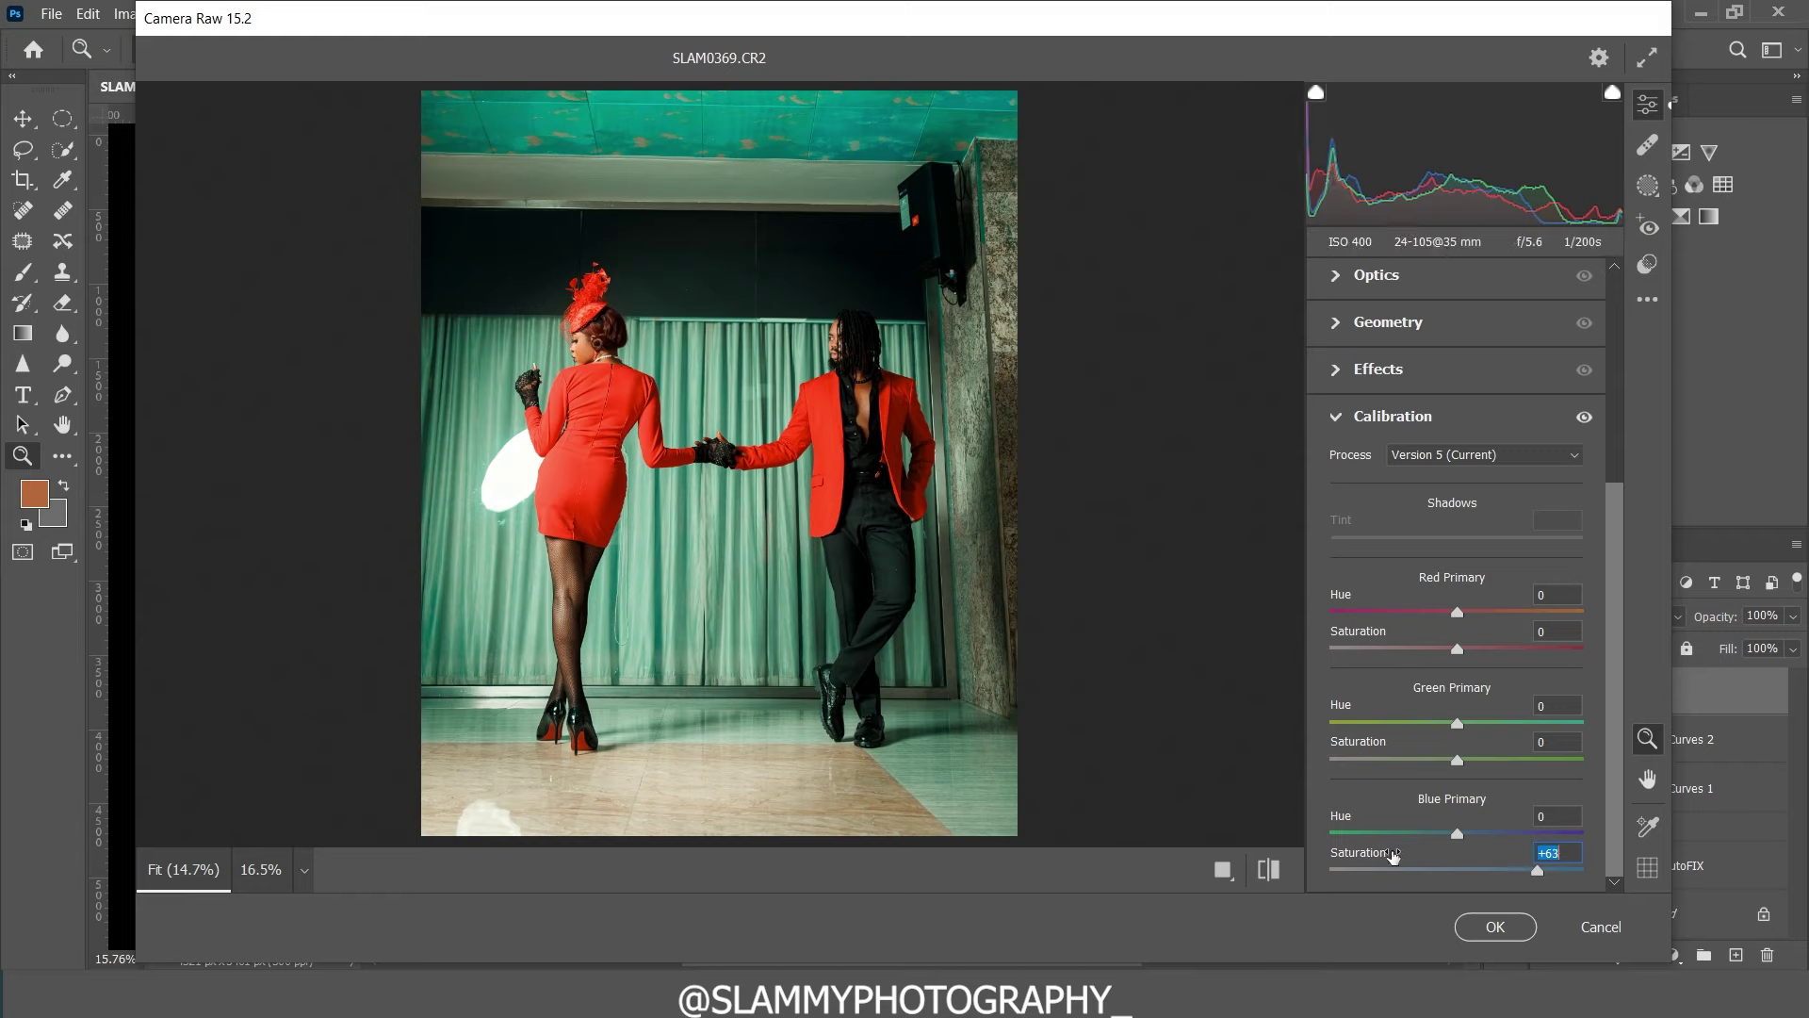
drag(1395, 858, 1354, 863)
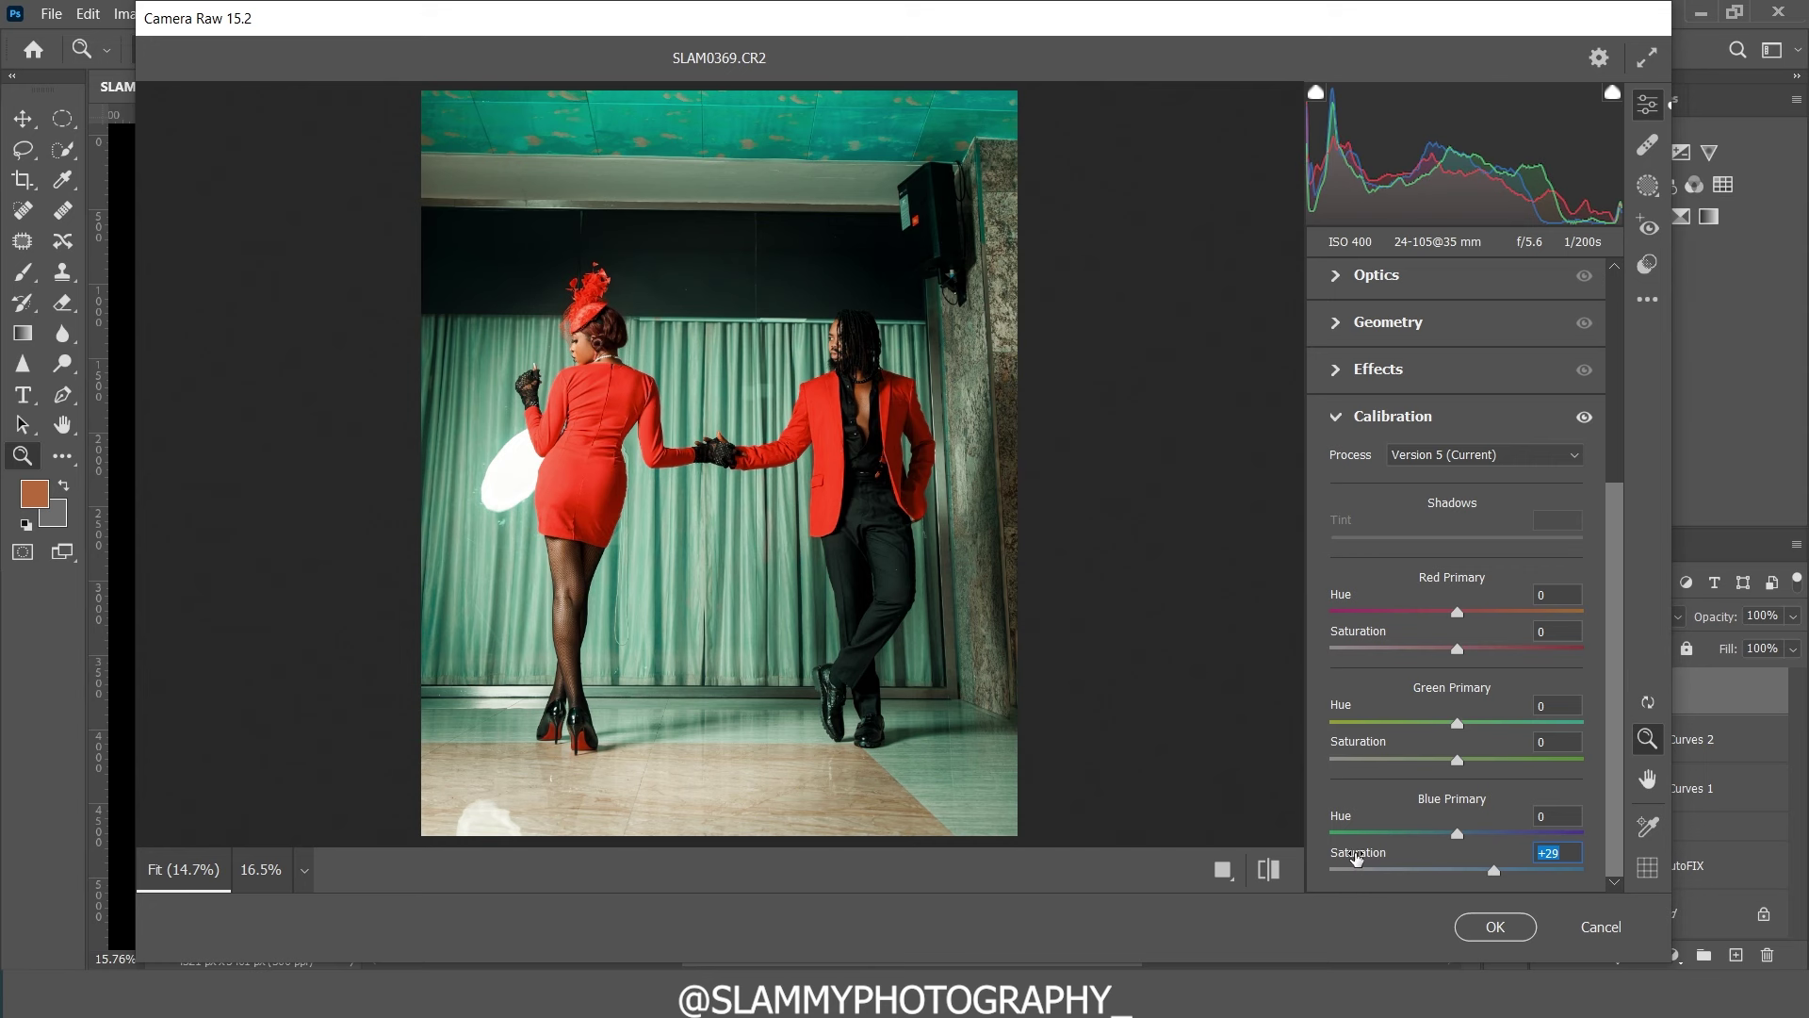
click(1209, 879)
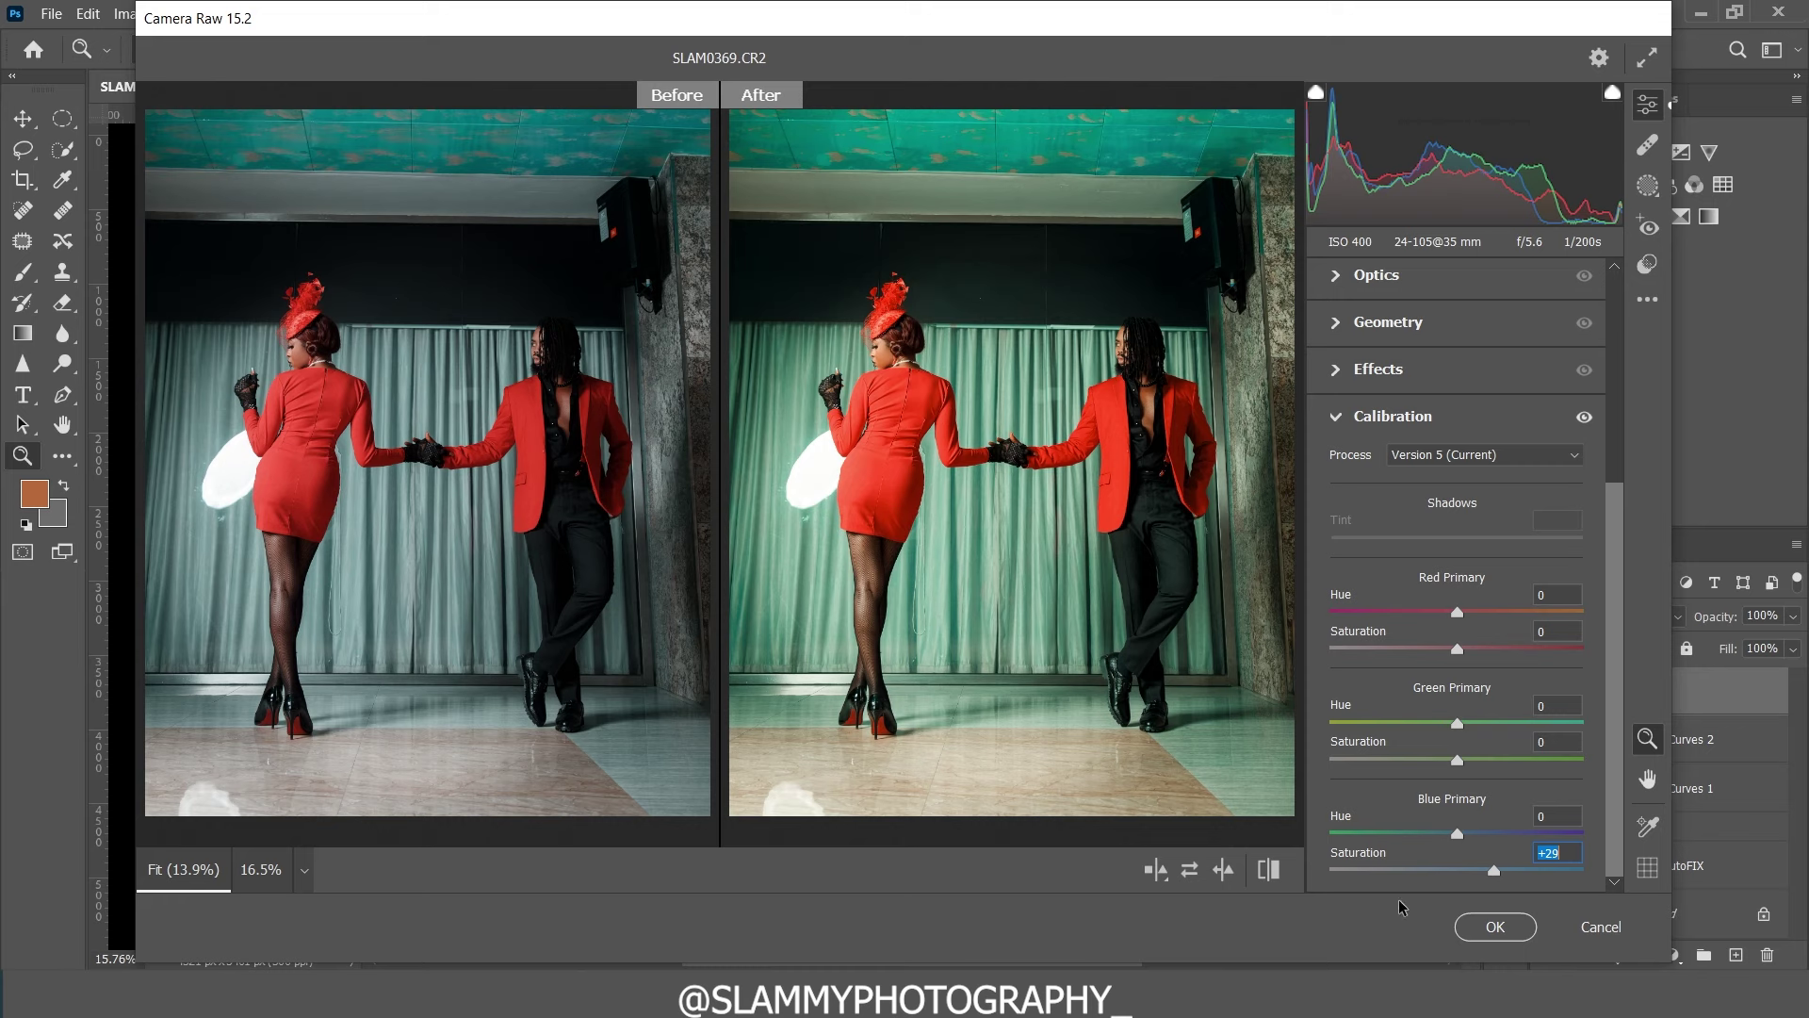
click(1482, 930)
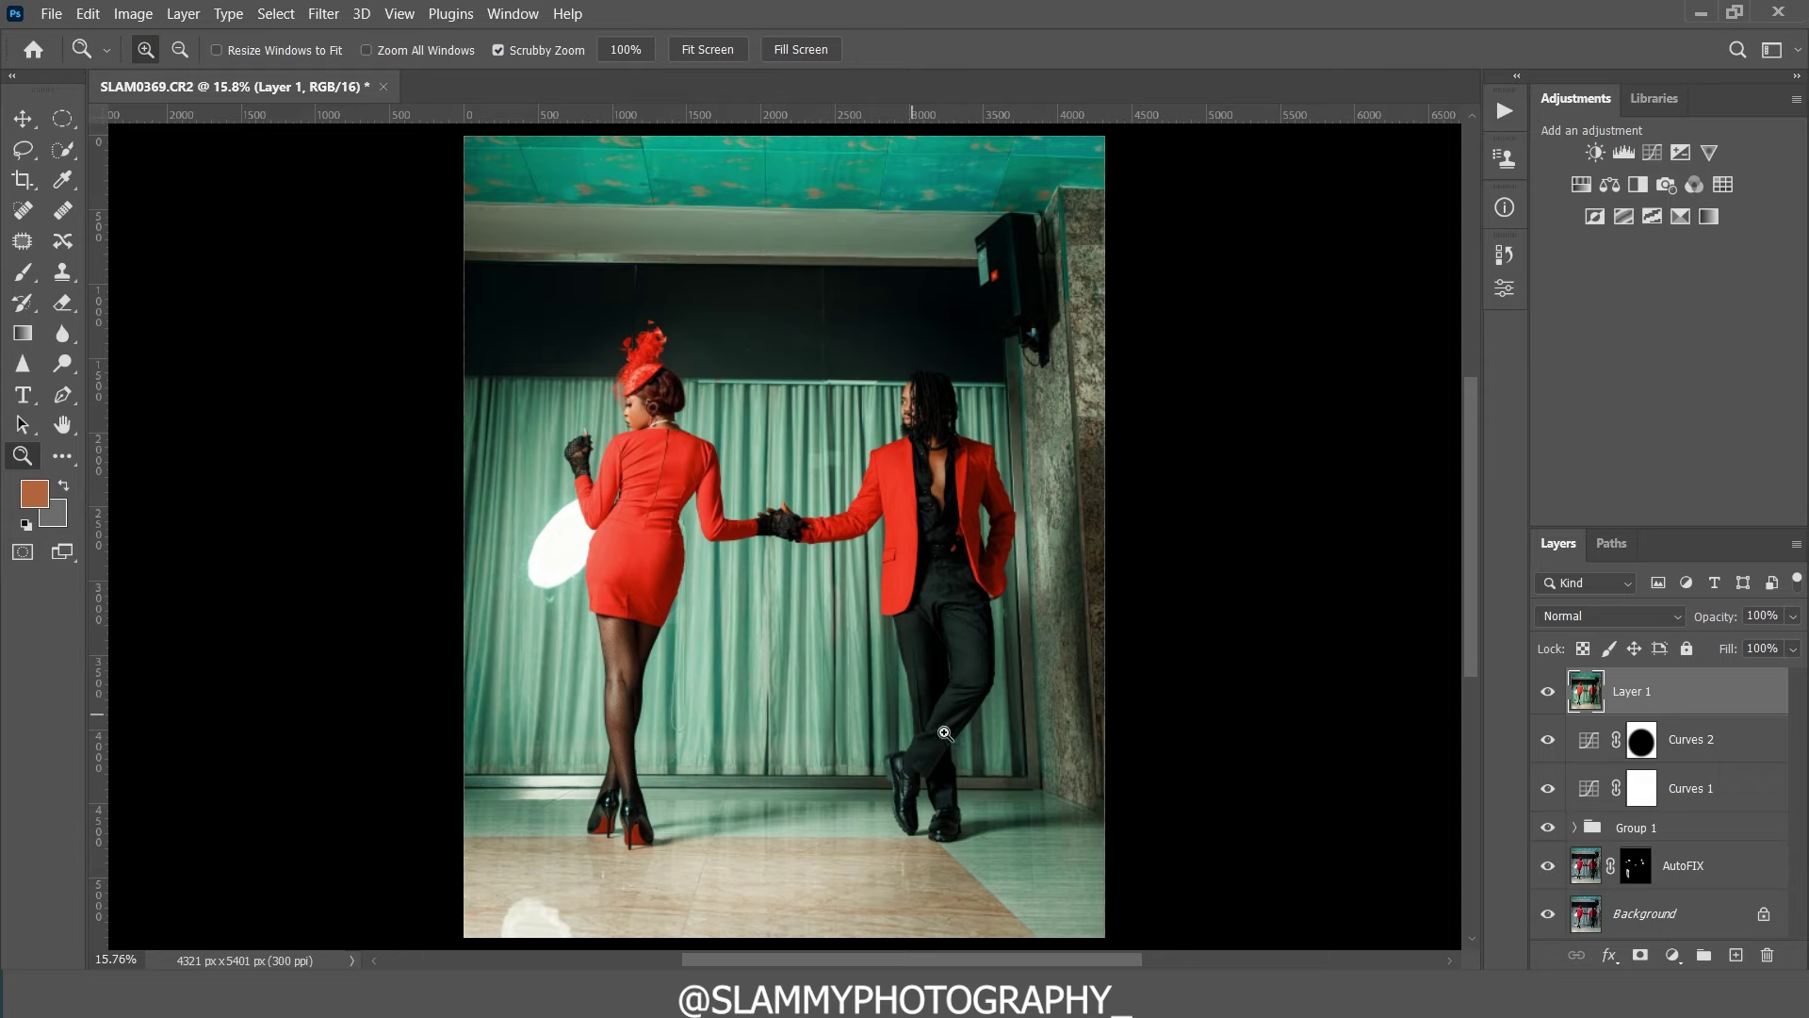
Step: Add a Selective Color adjustment layer above Layer 1 and set its Blacks to Cyan +8% and Yellow -6%
click(1670, 954)
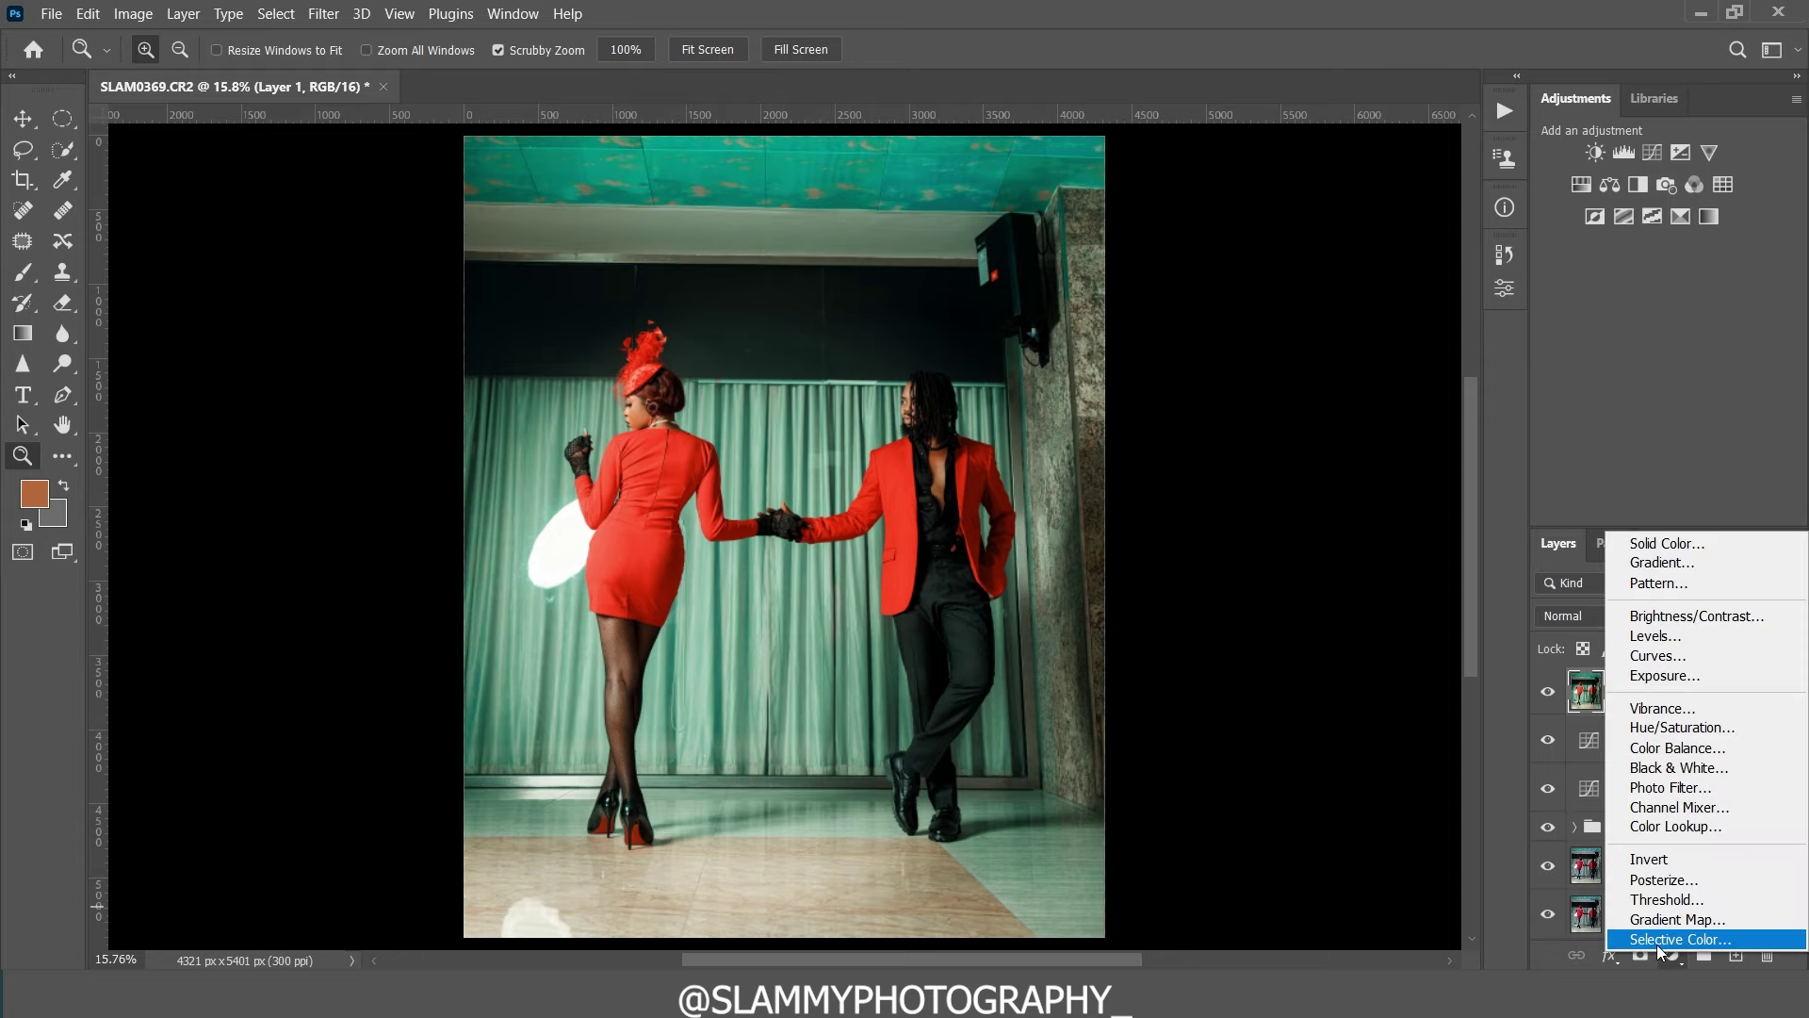
click(1656, 939)
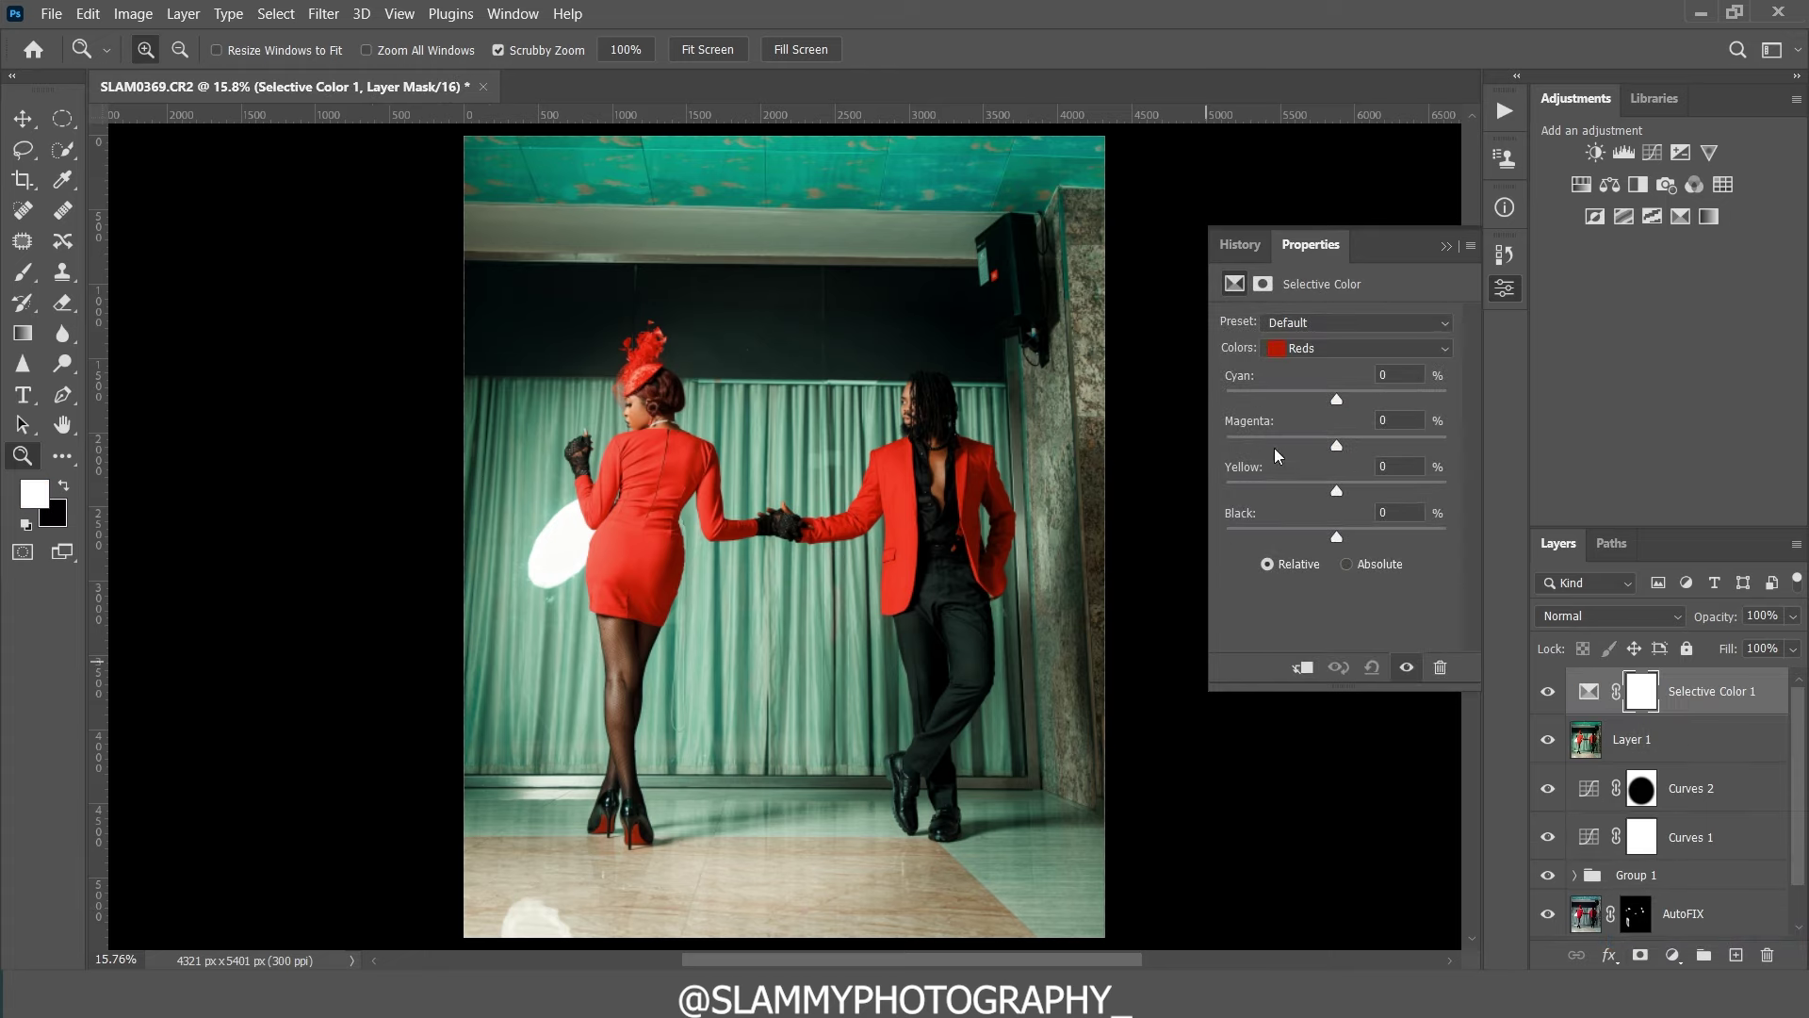
click(1302, 350)
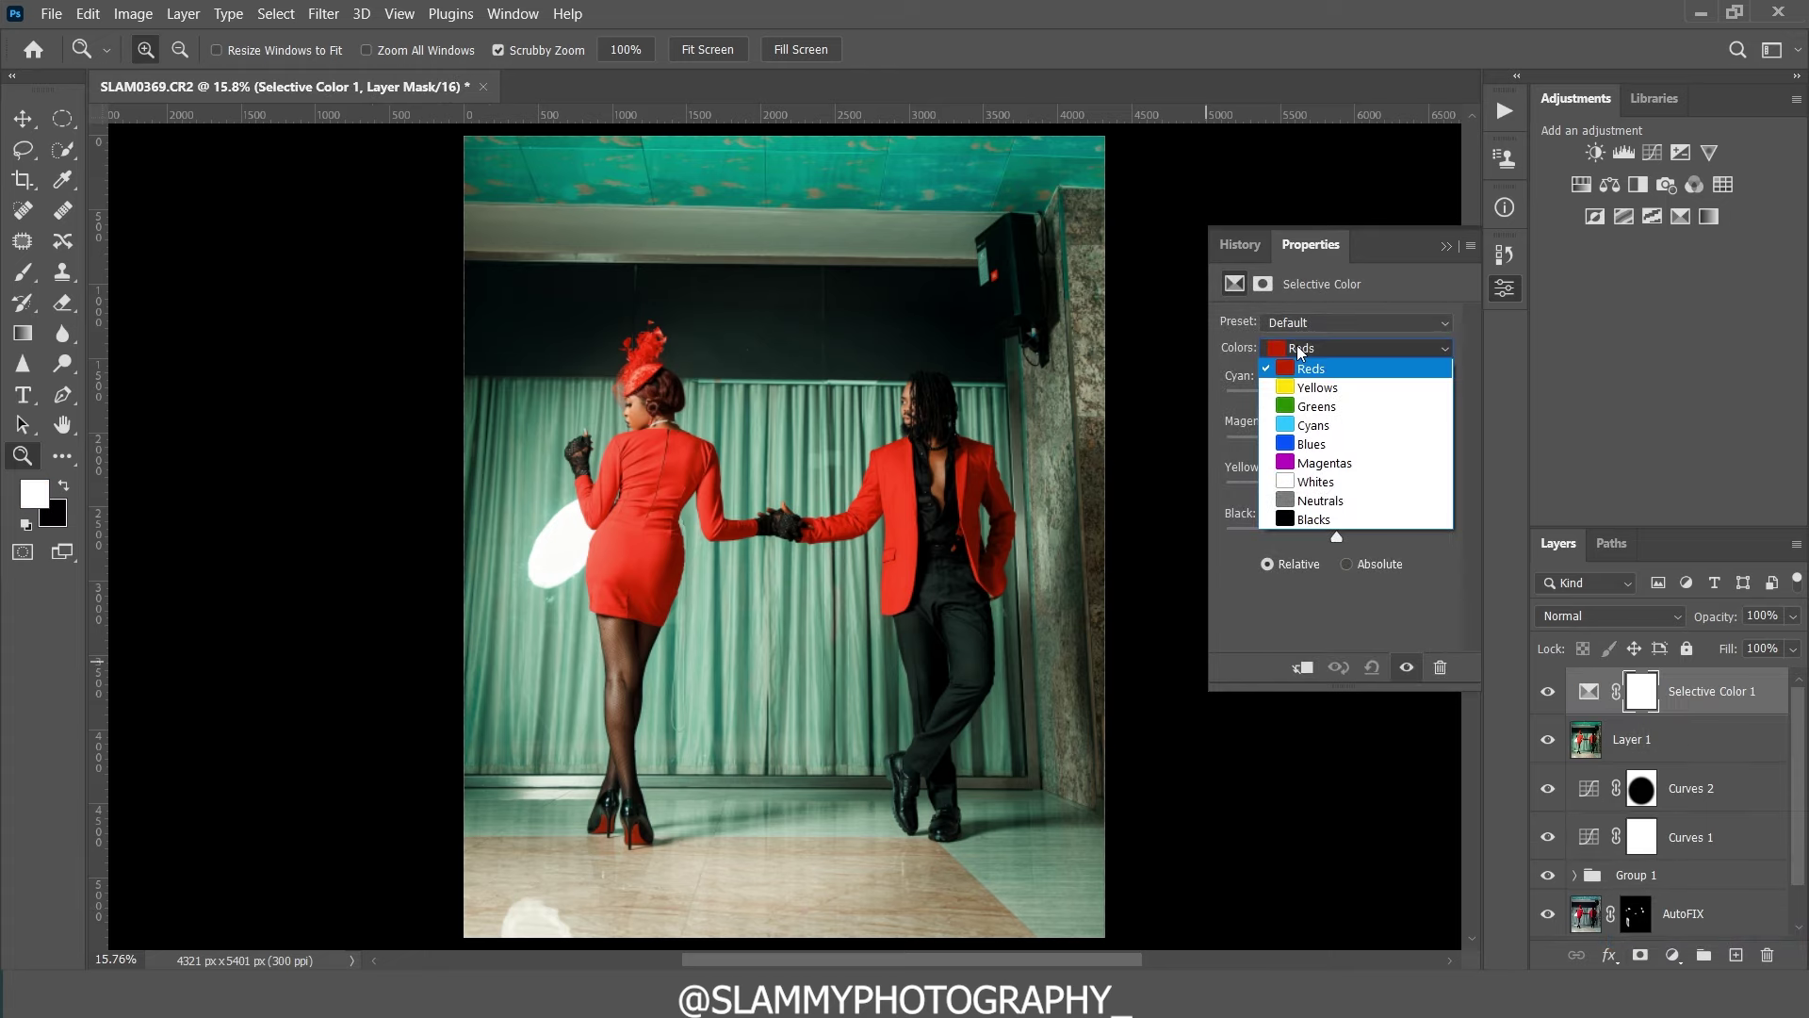
click(1286, 515)
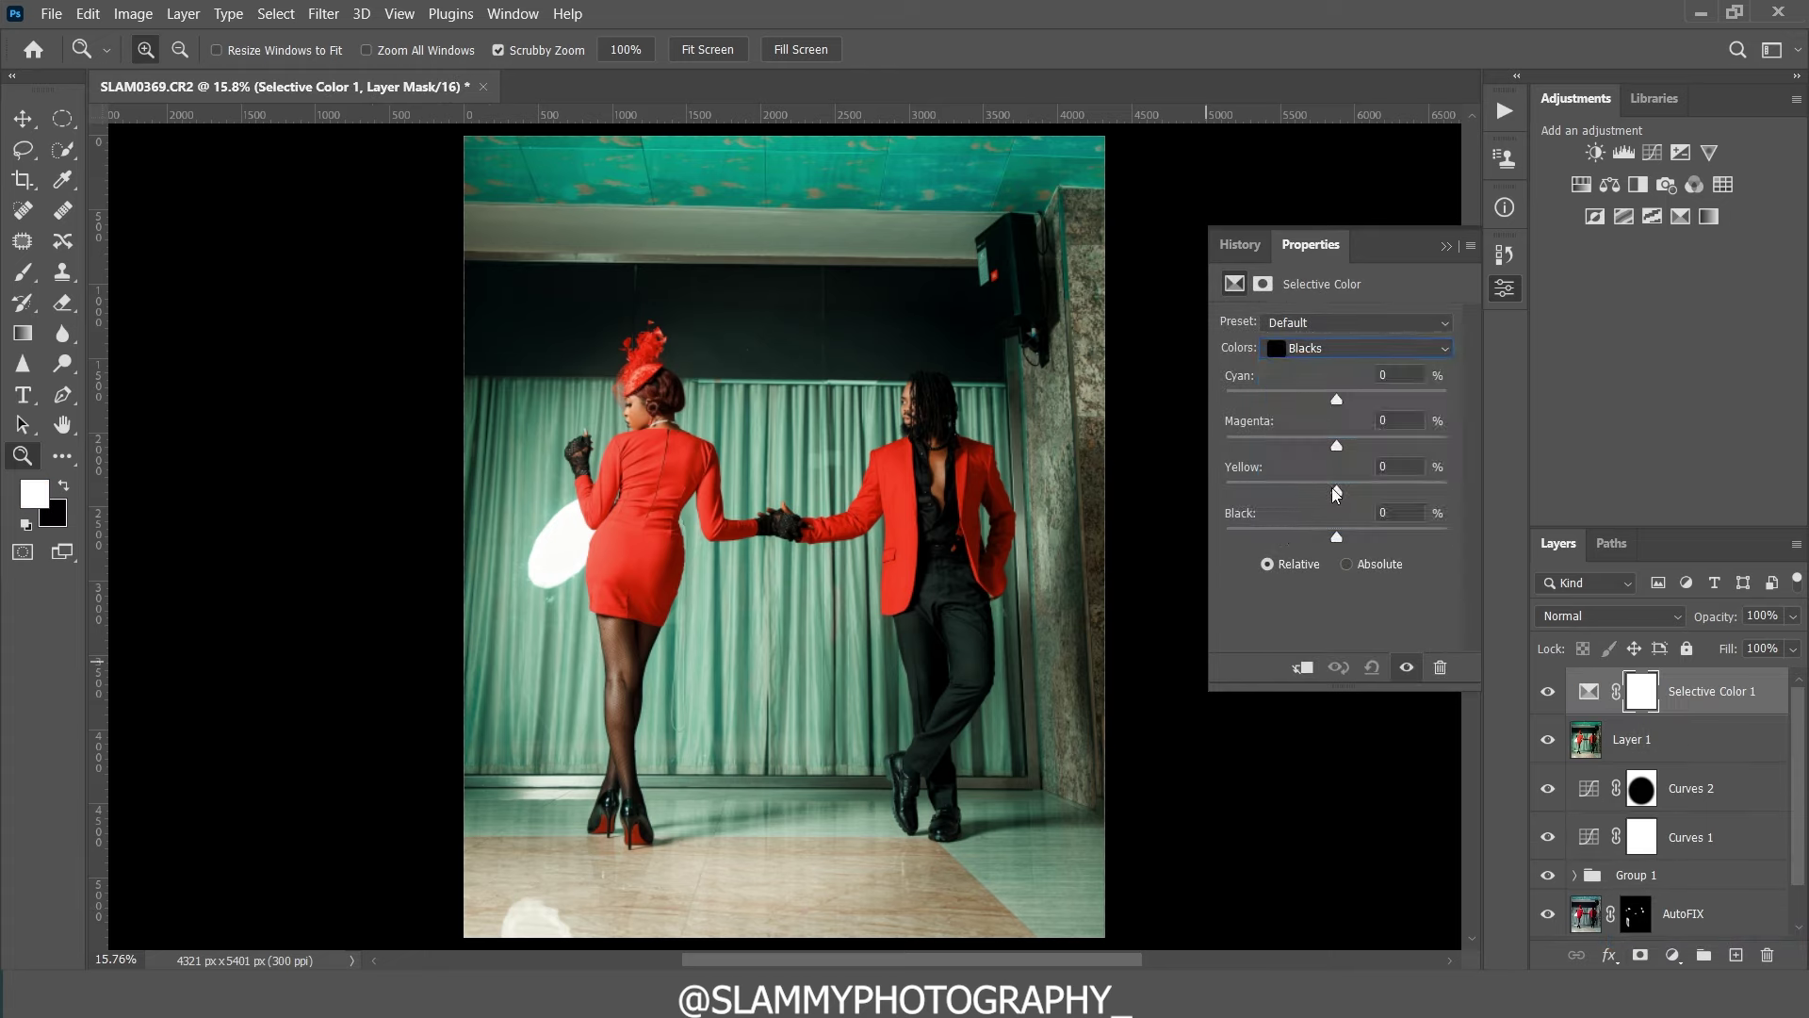
drag(1336, 491, 1331, 491)
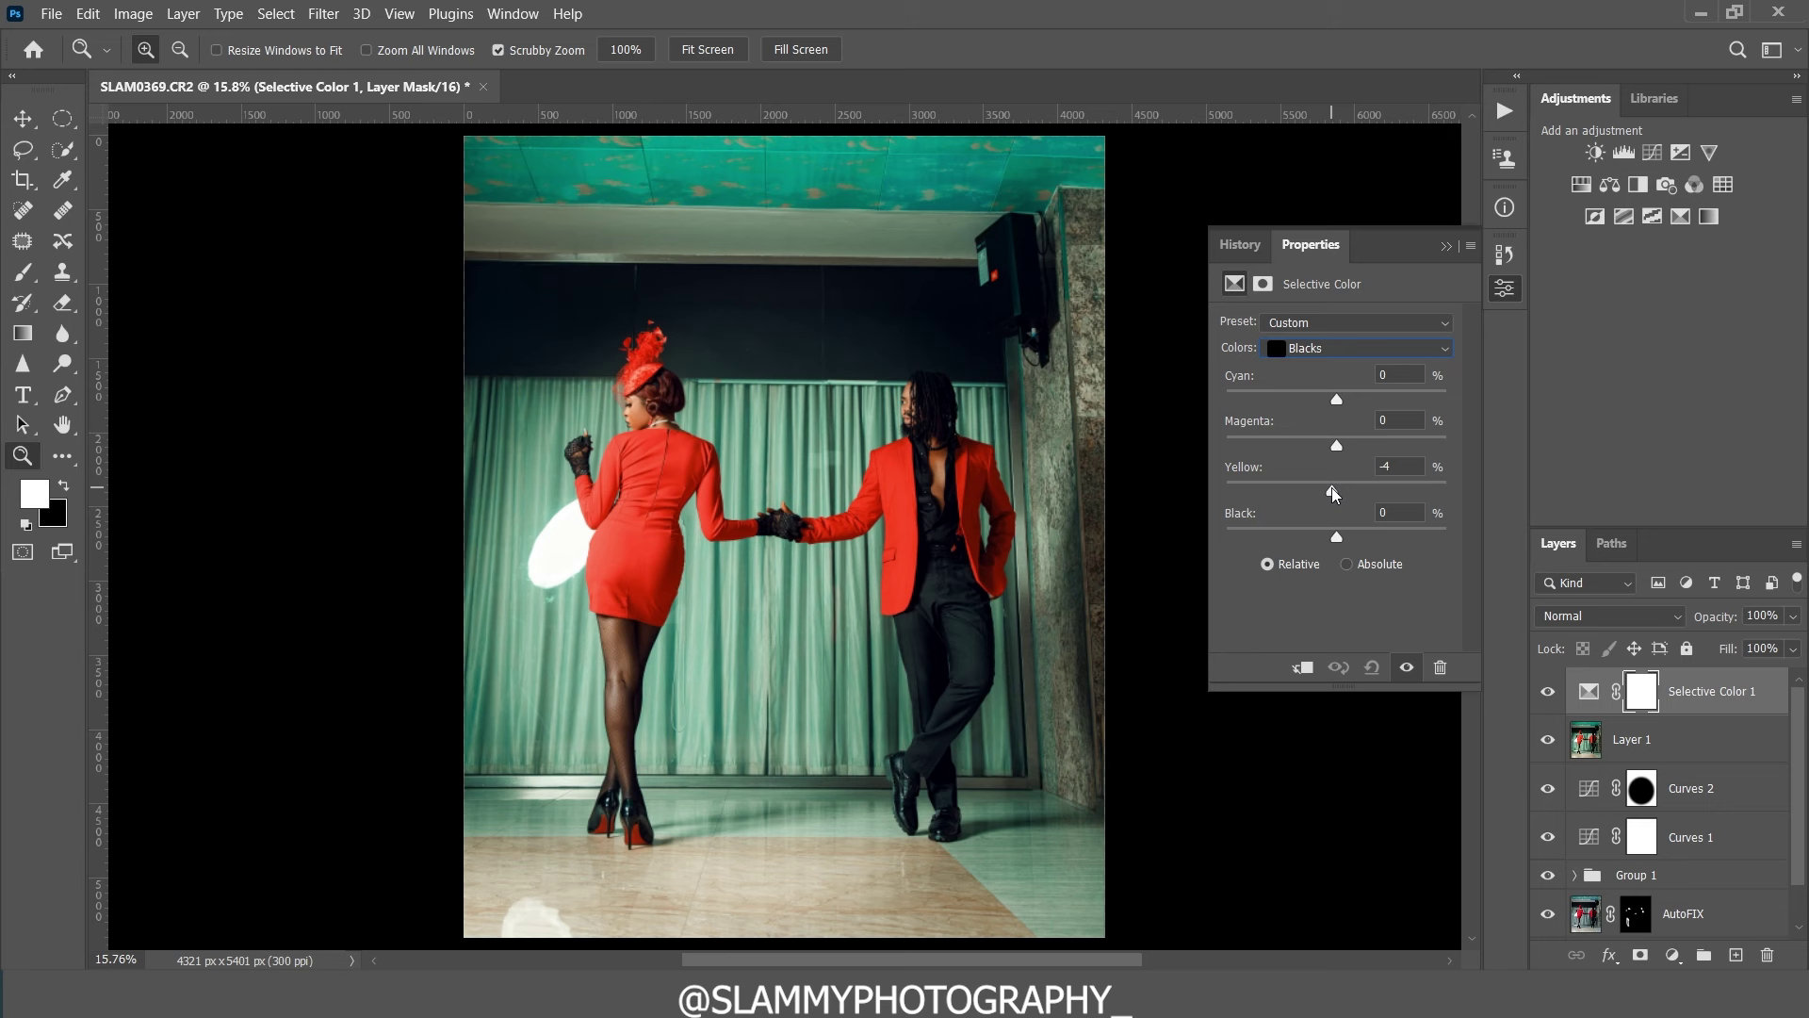
click(936, 638)
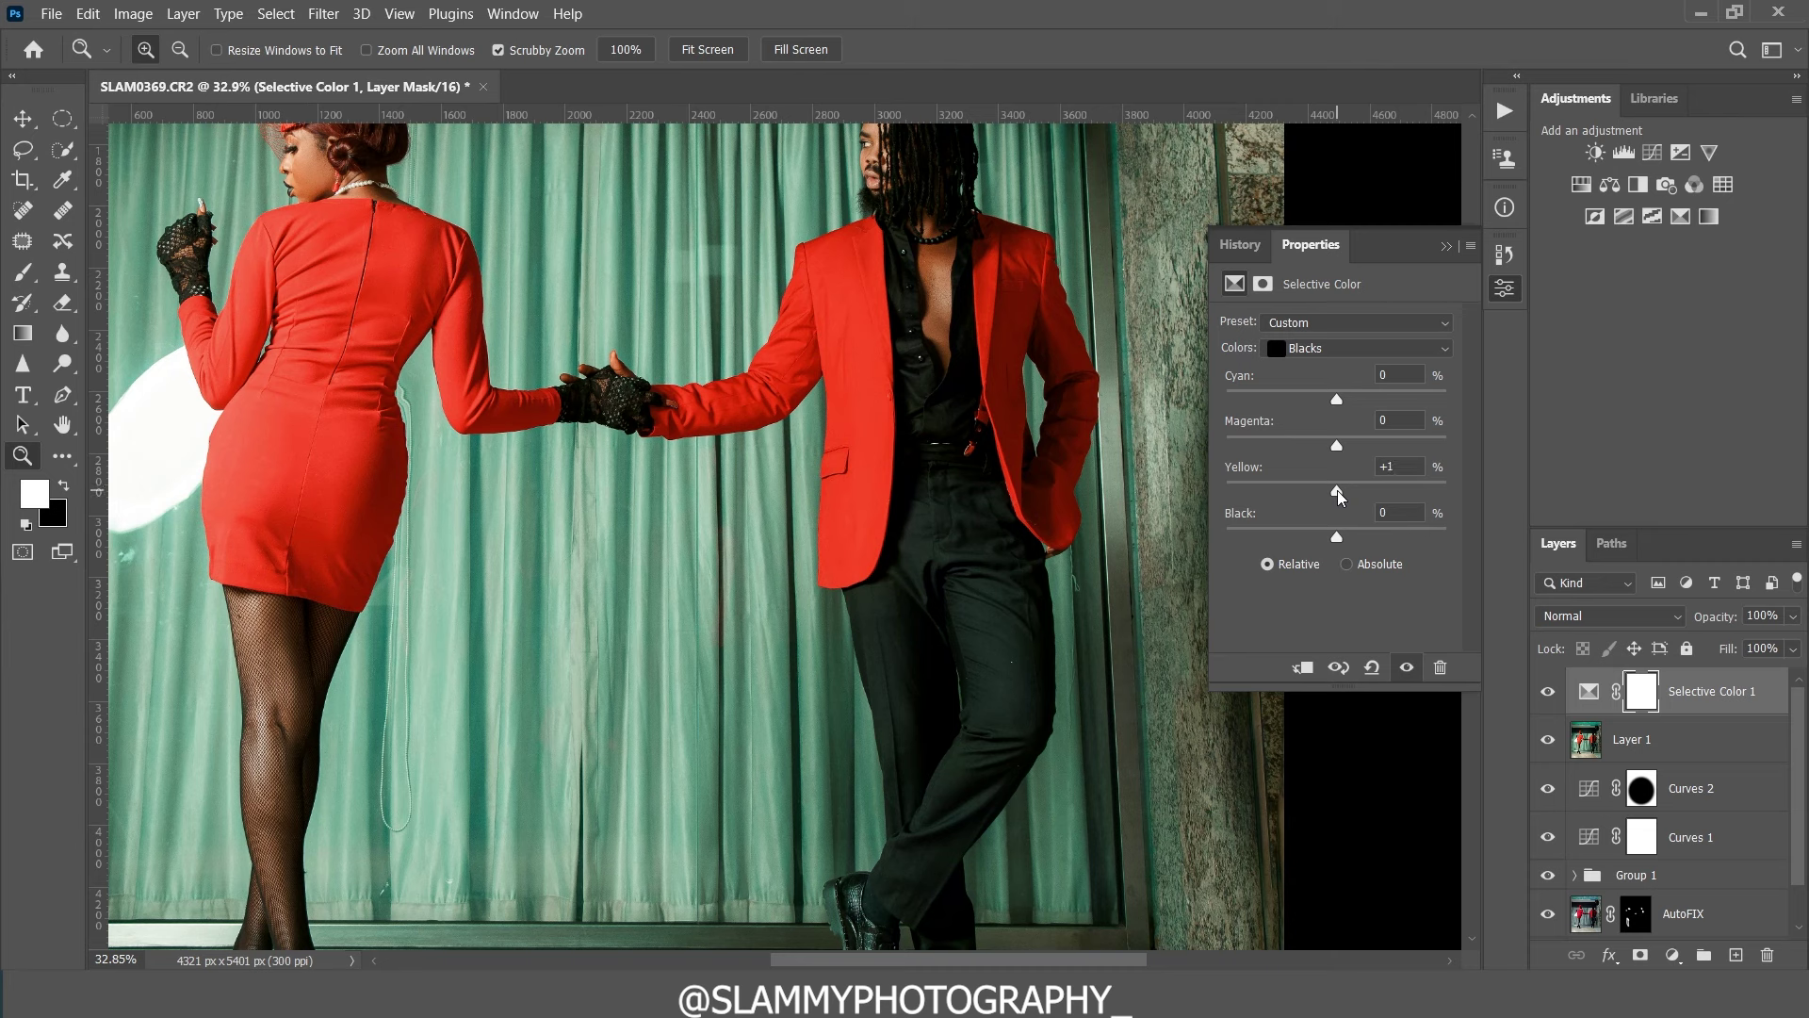
drag(1336, 491, 1327, 498)
alt+click(956, 603)
alt+click(928, 650)
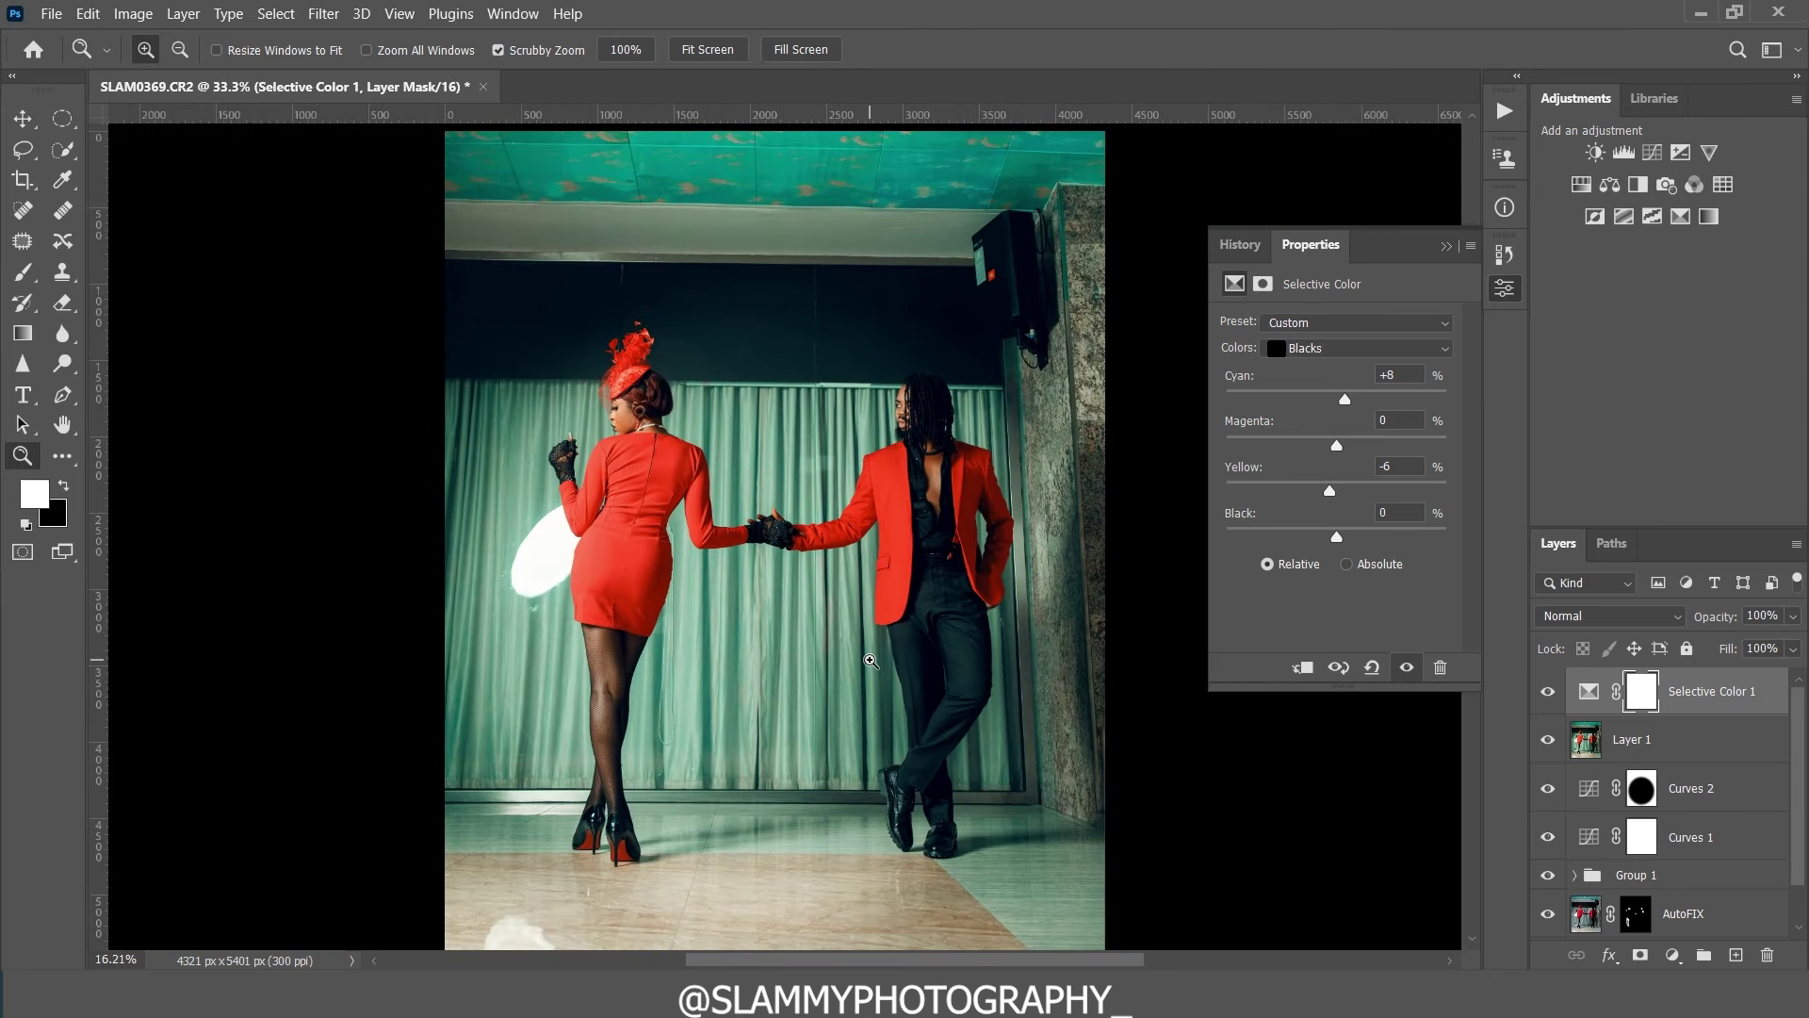
Step: Compare the photo with the Selective Color adjustment hidden and shown, at closer zoom, and fit the image back on screen
click(1547, 692)
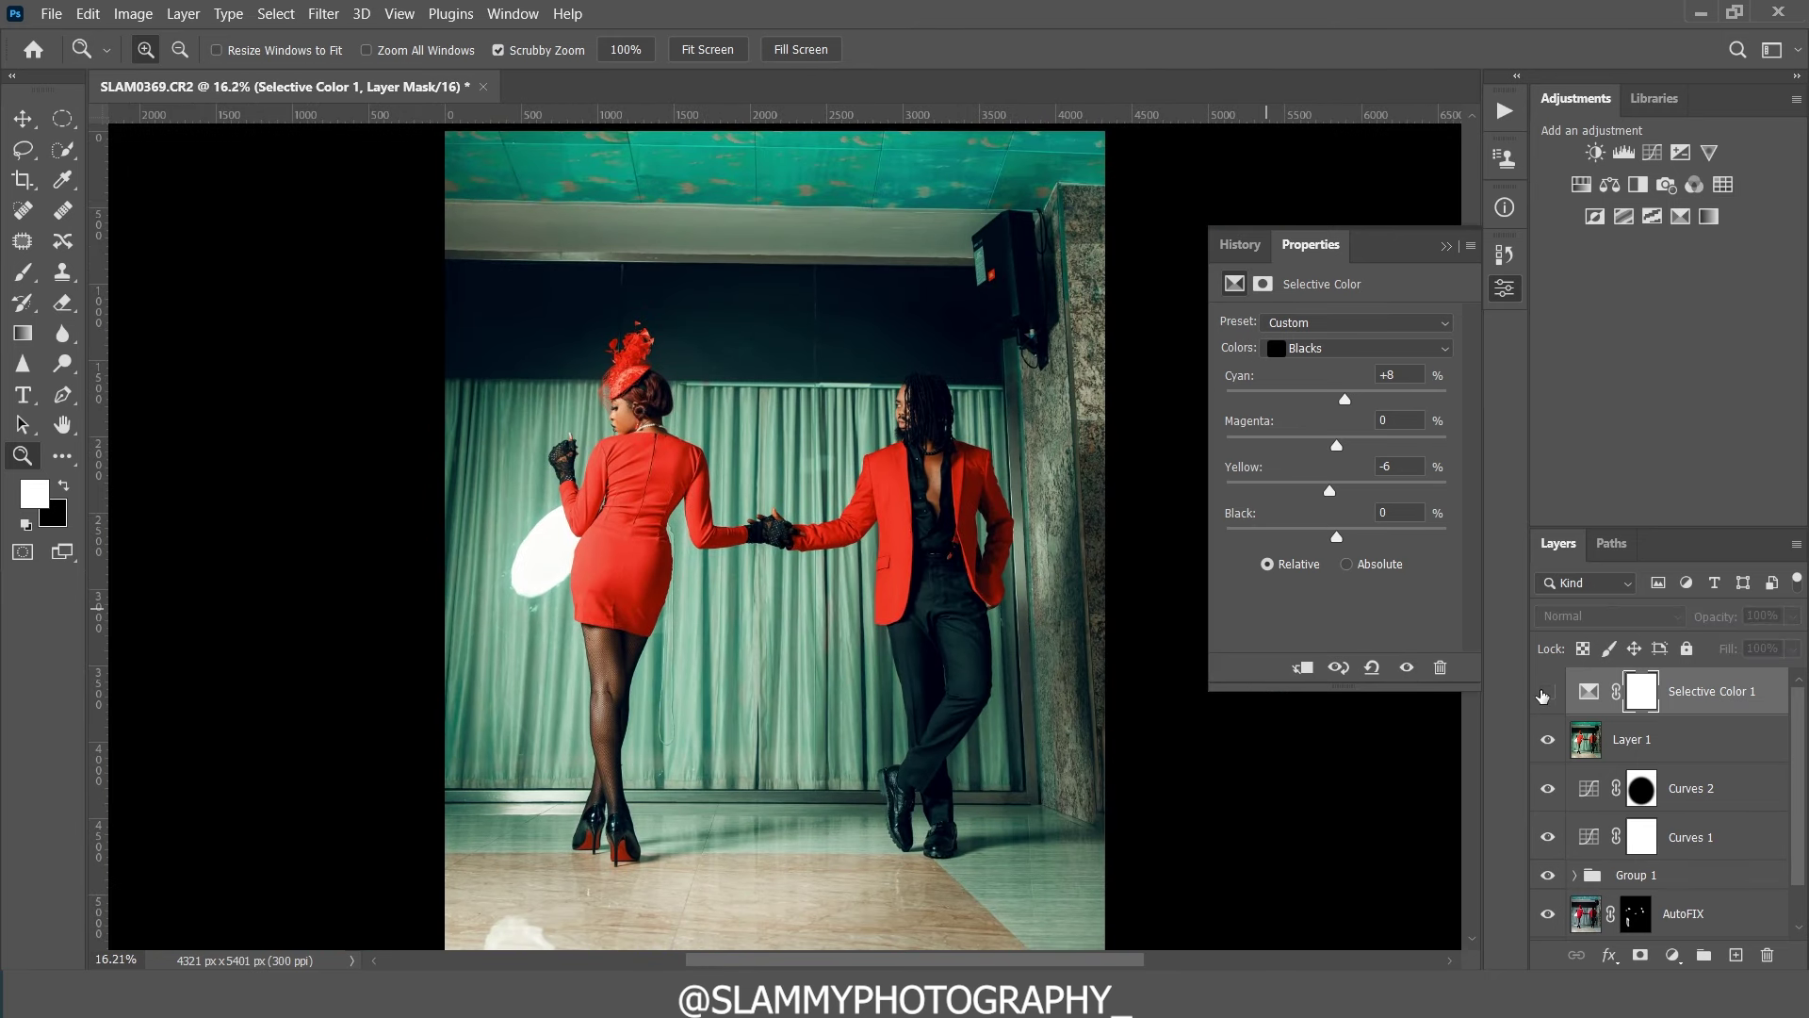
click(1544, 693)
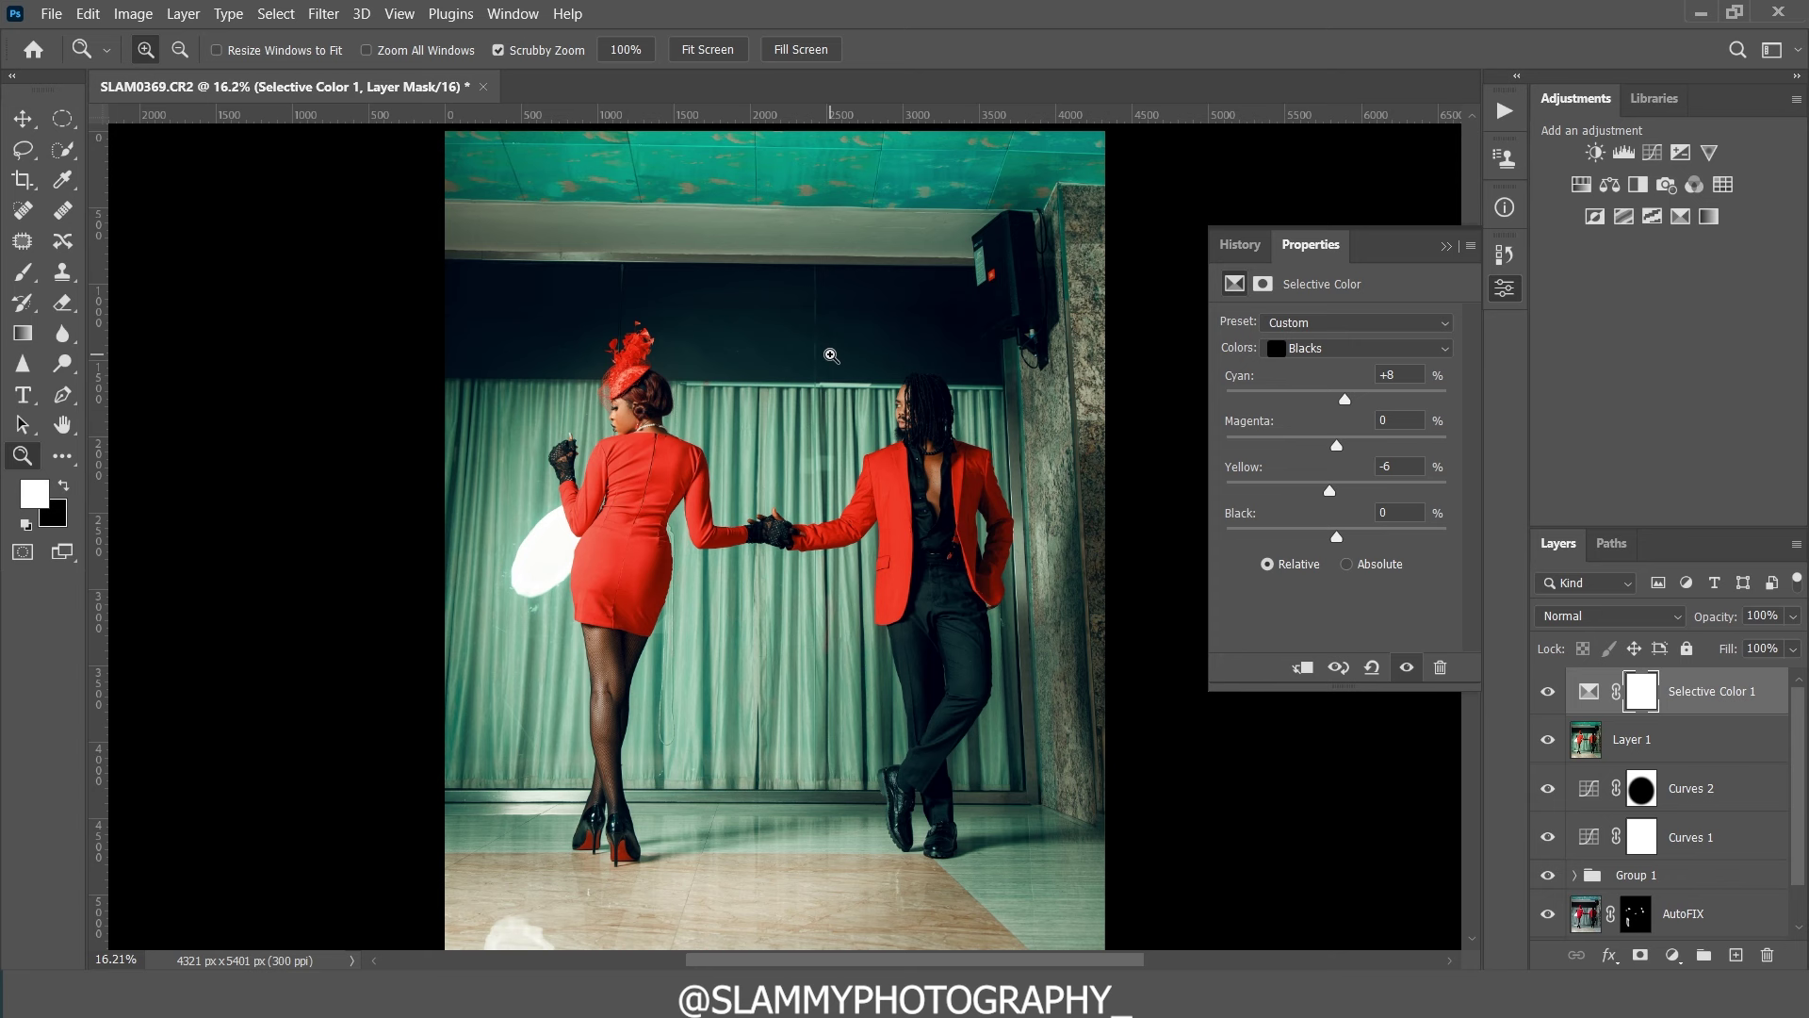
scroll(839, 407, up, 1)
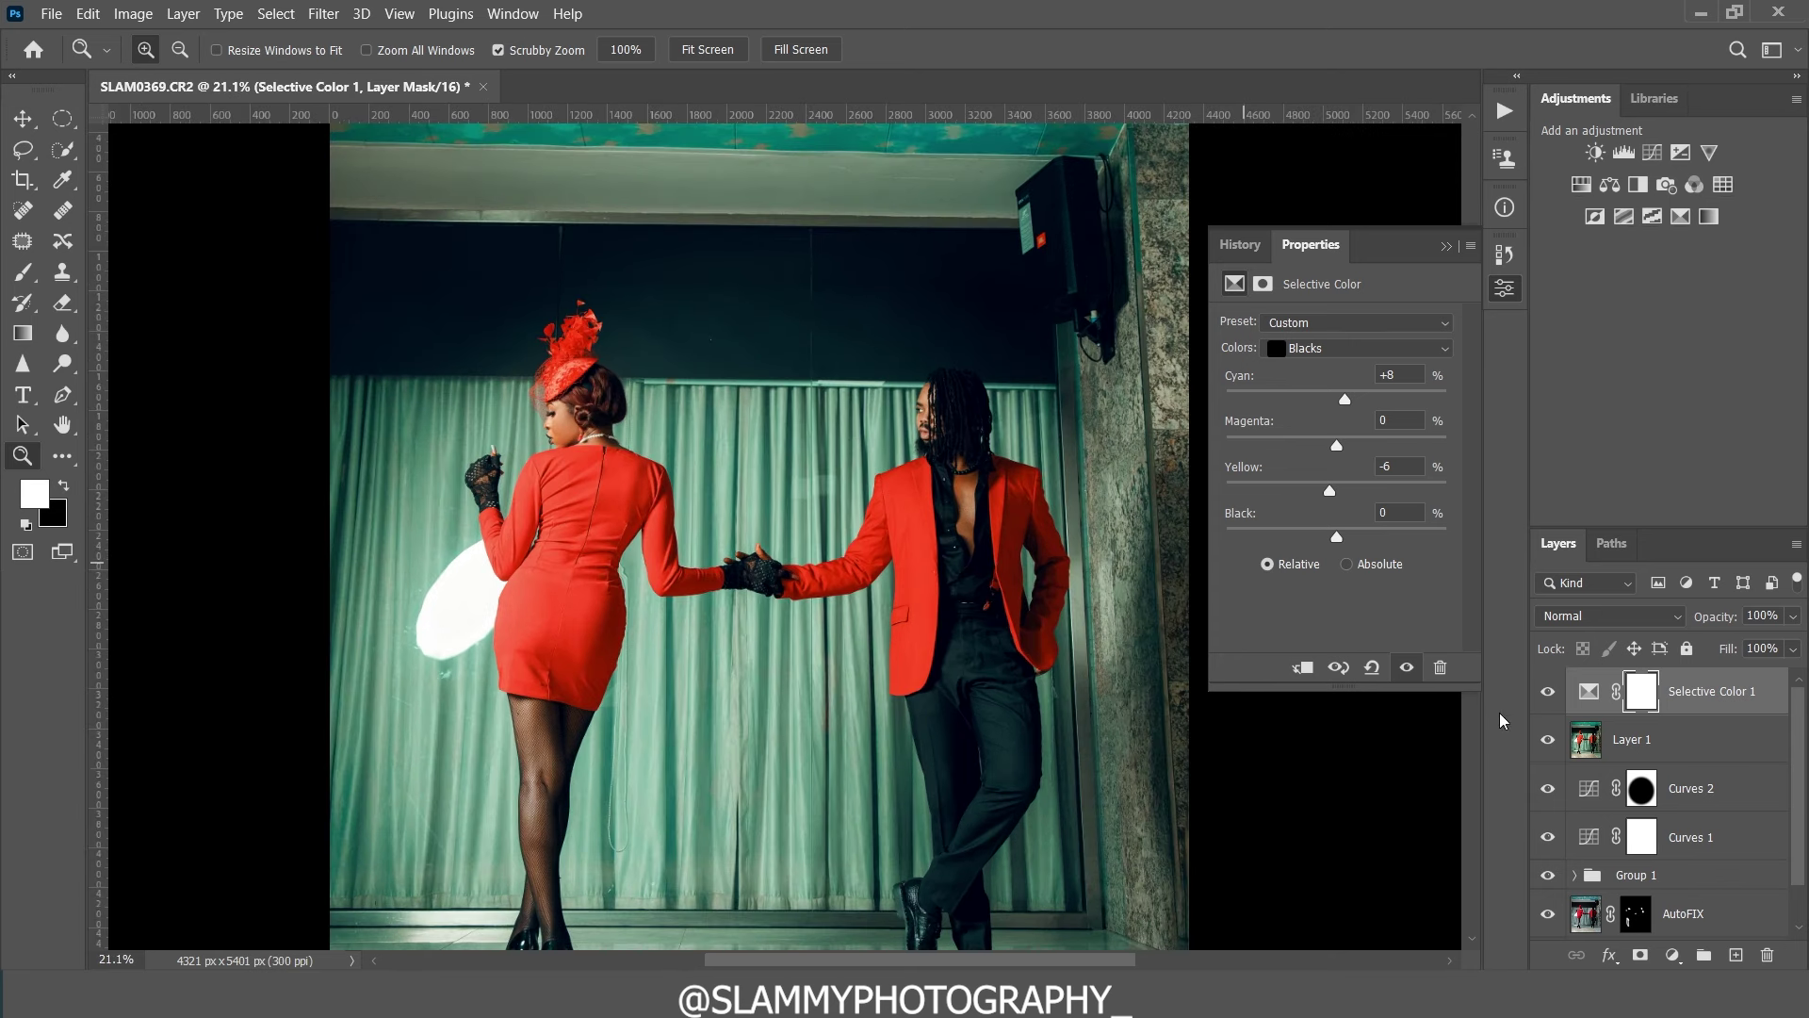
click(1547, 693)
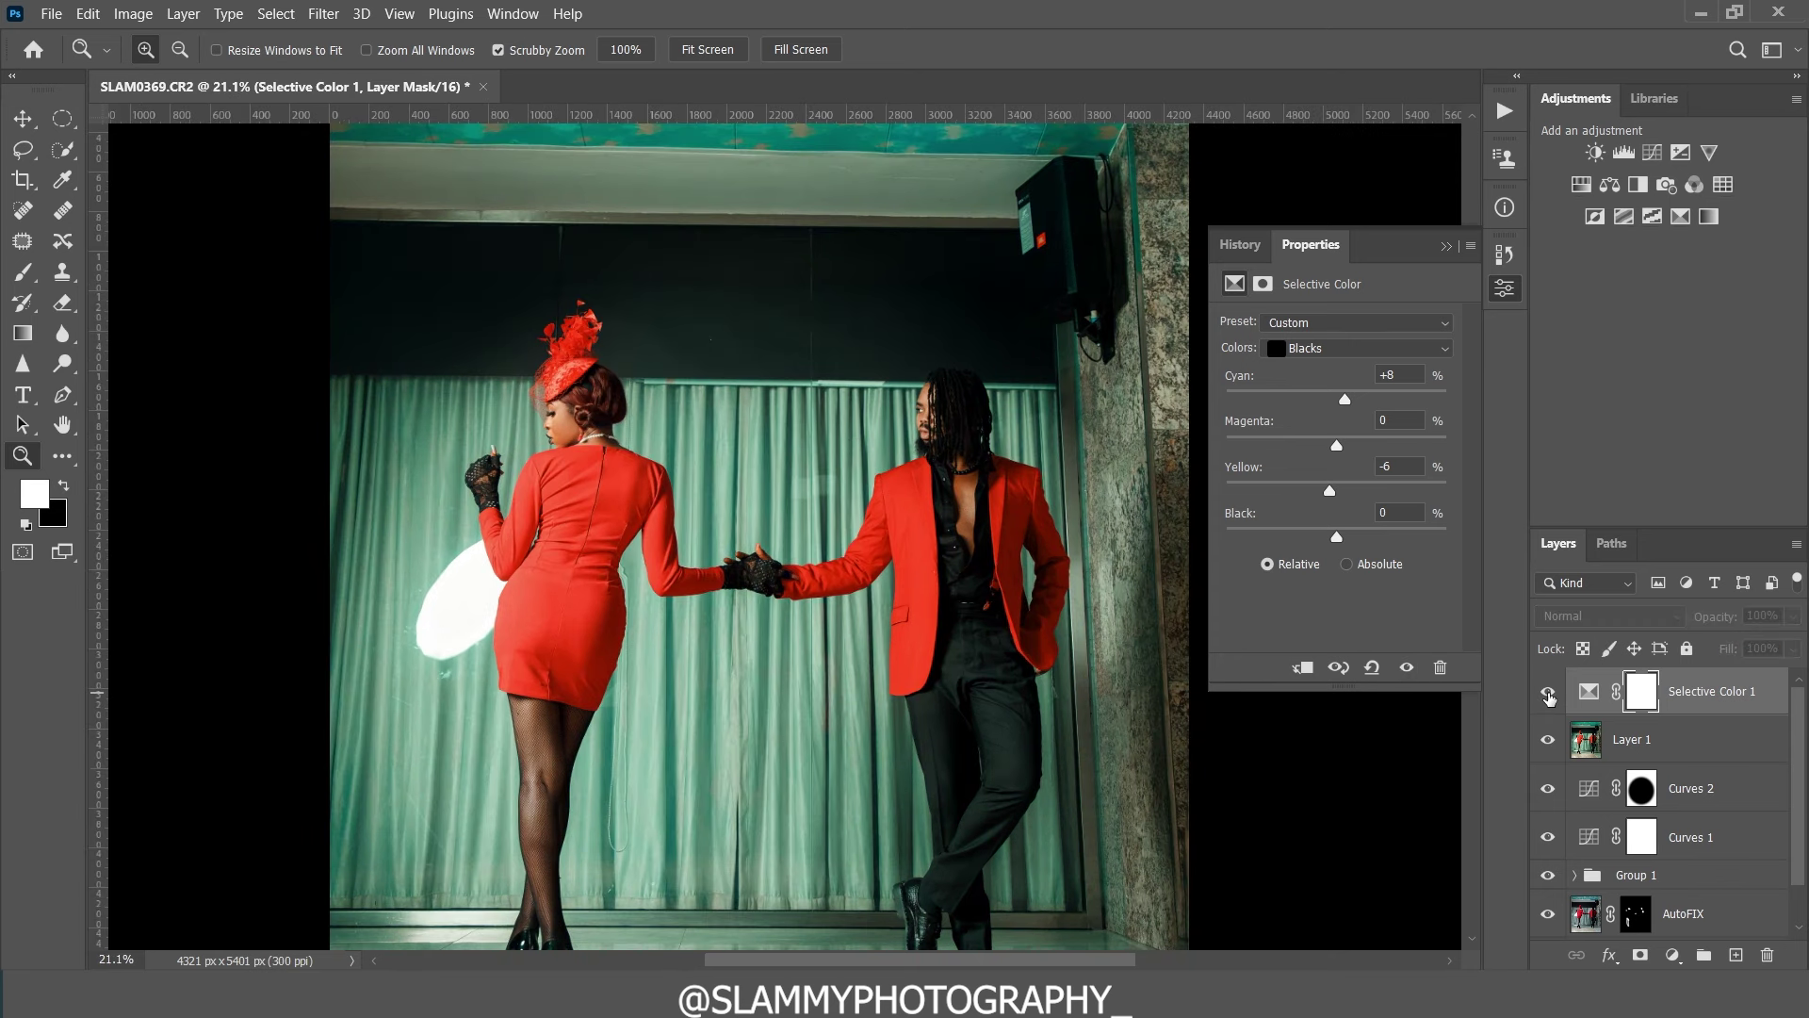
click(1547, 694)
click(397, 13)
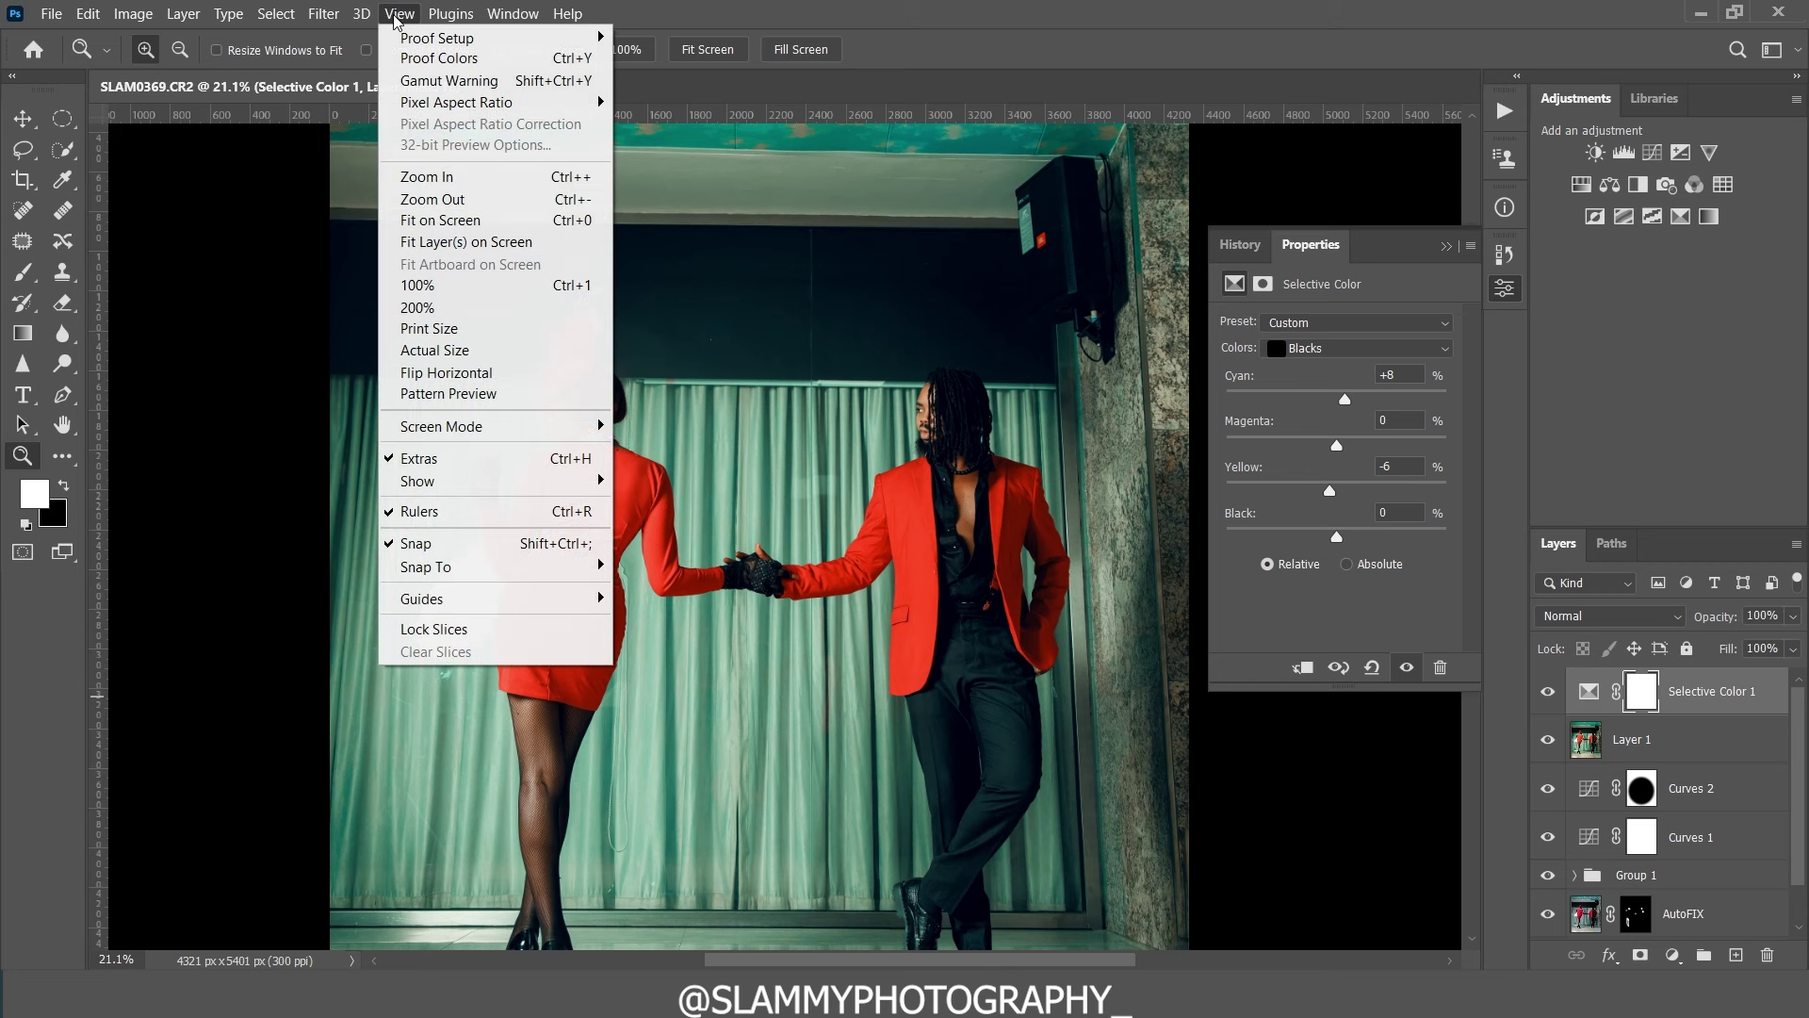
click(485, 224)
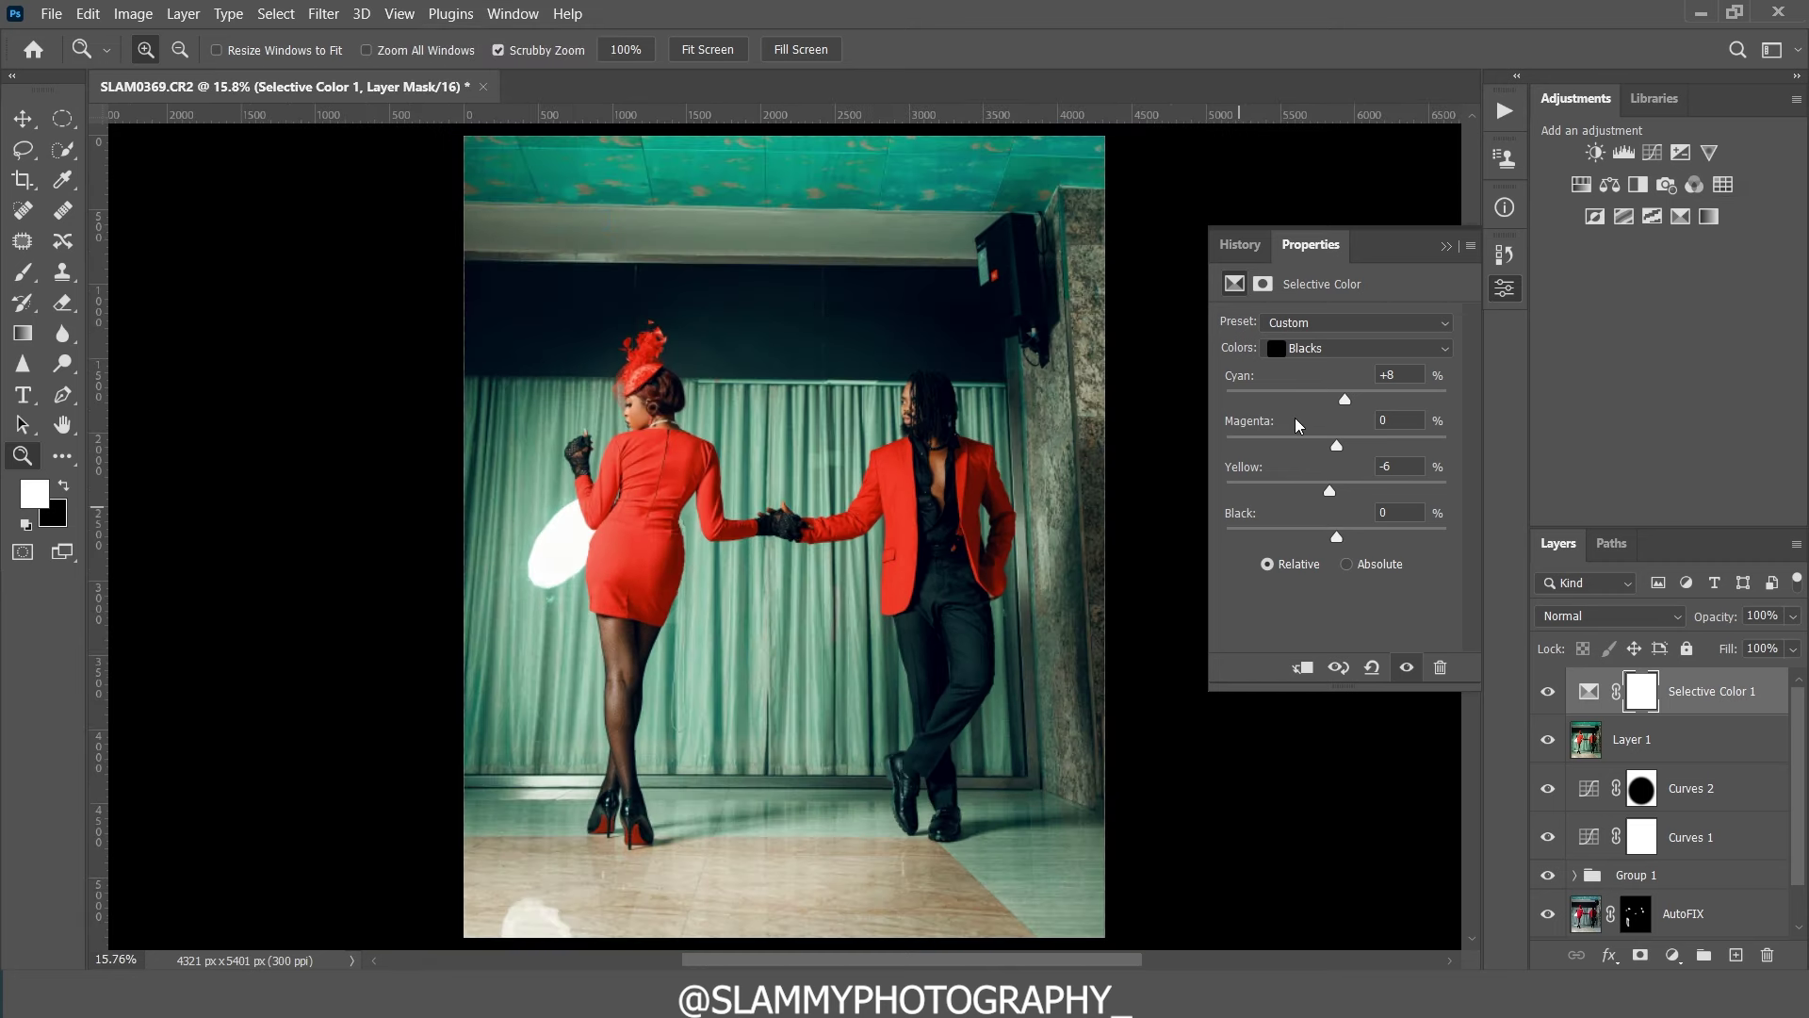
Step: Set the Selective Color Whites to Cyan +44% and Yellow -44%, and compare the full edit with the original Background
click(1295, 349)
click(1309, 479)
drag(1336, 492, 1288, 492)
drag(1335, 401, 1385, 400)
scroll(1569, 838, down, 1)
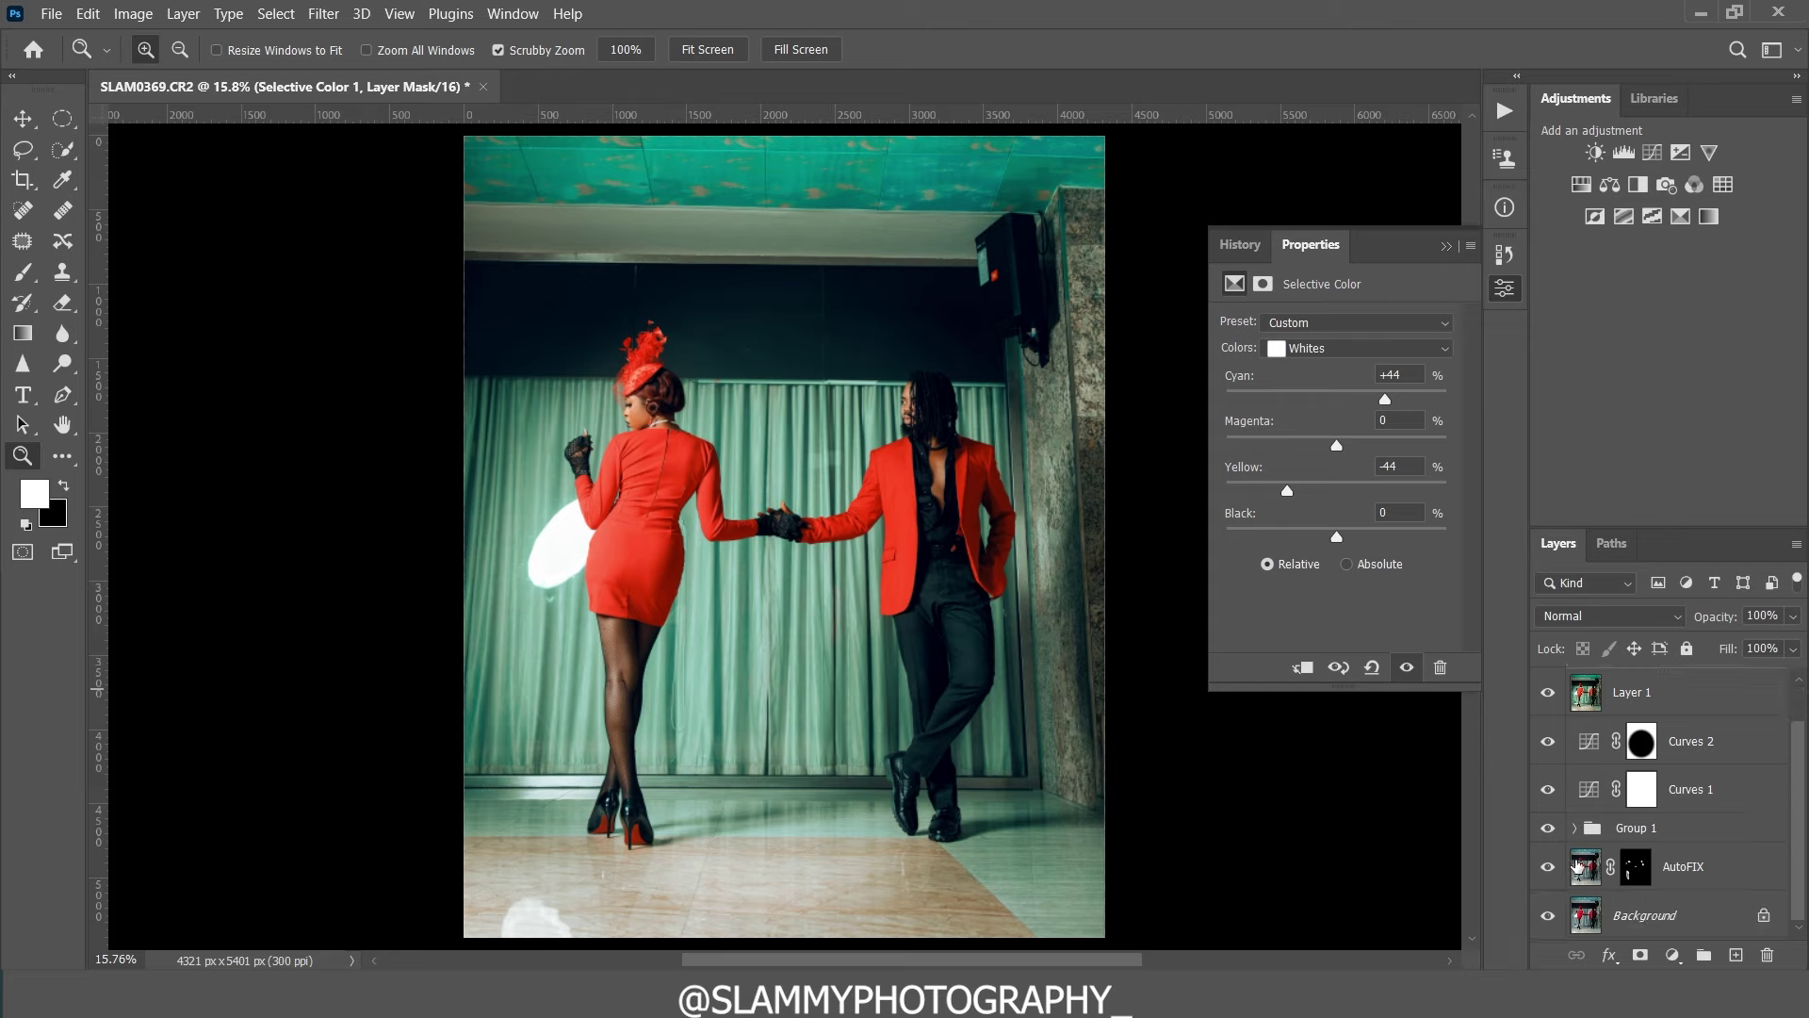
alt+click(1547, 915)
alt+click(1548, 916)
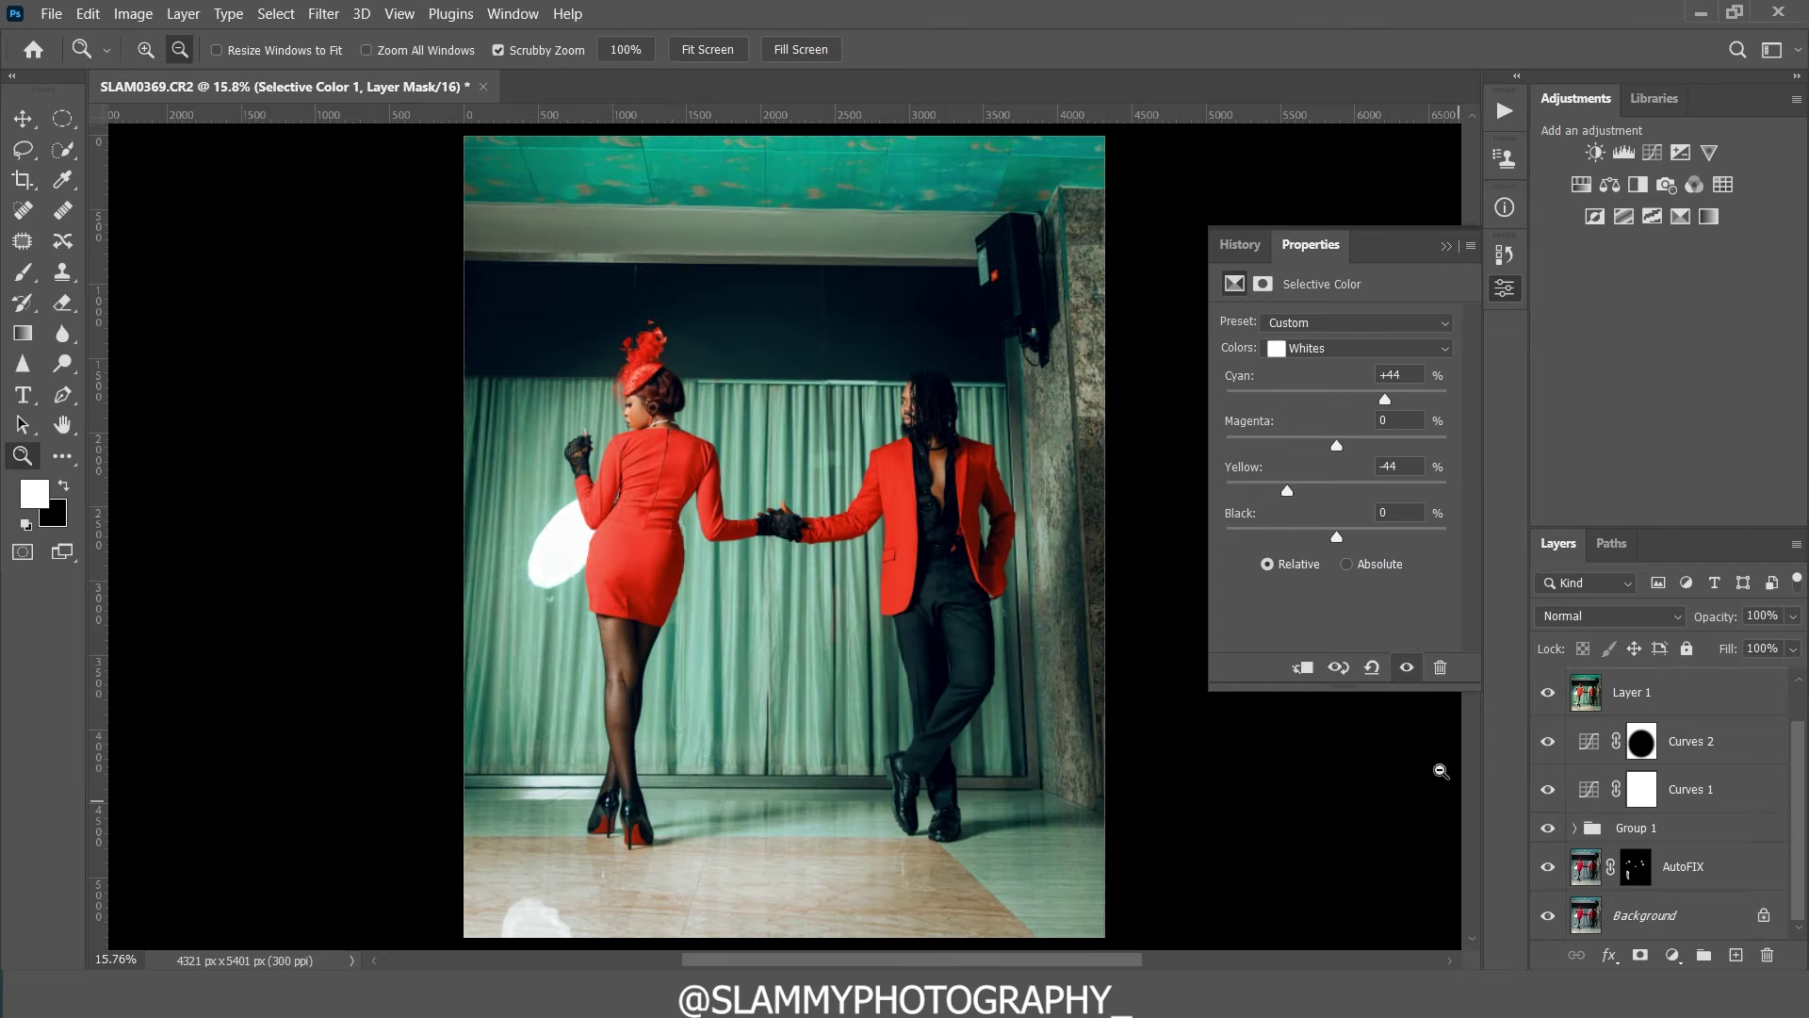
click(1447, 246)
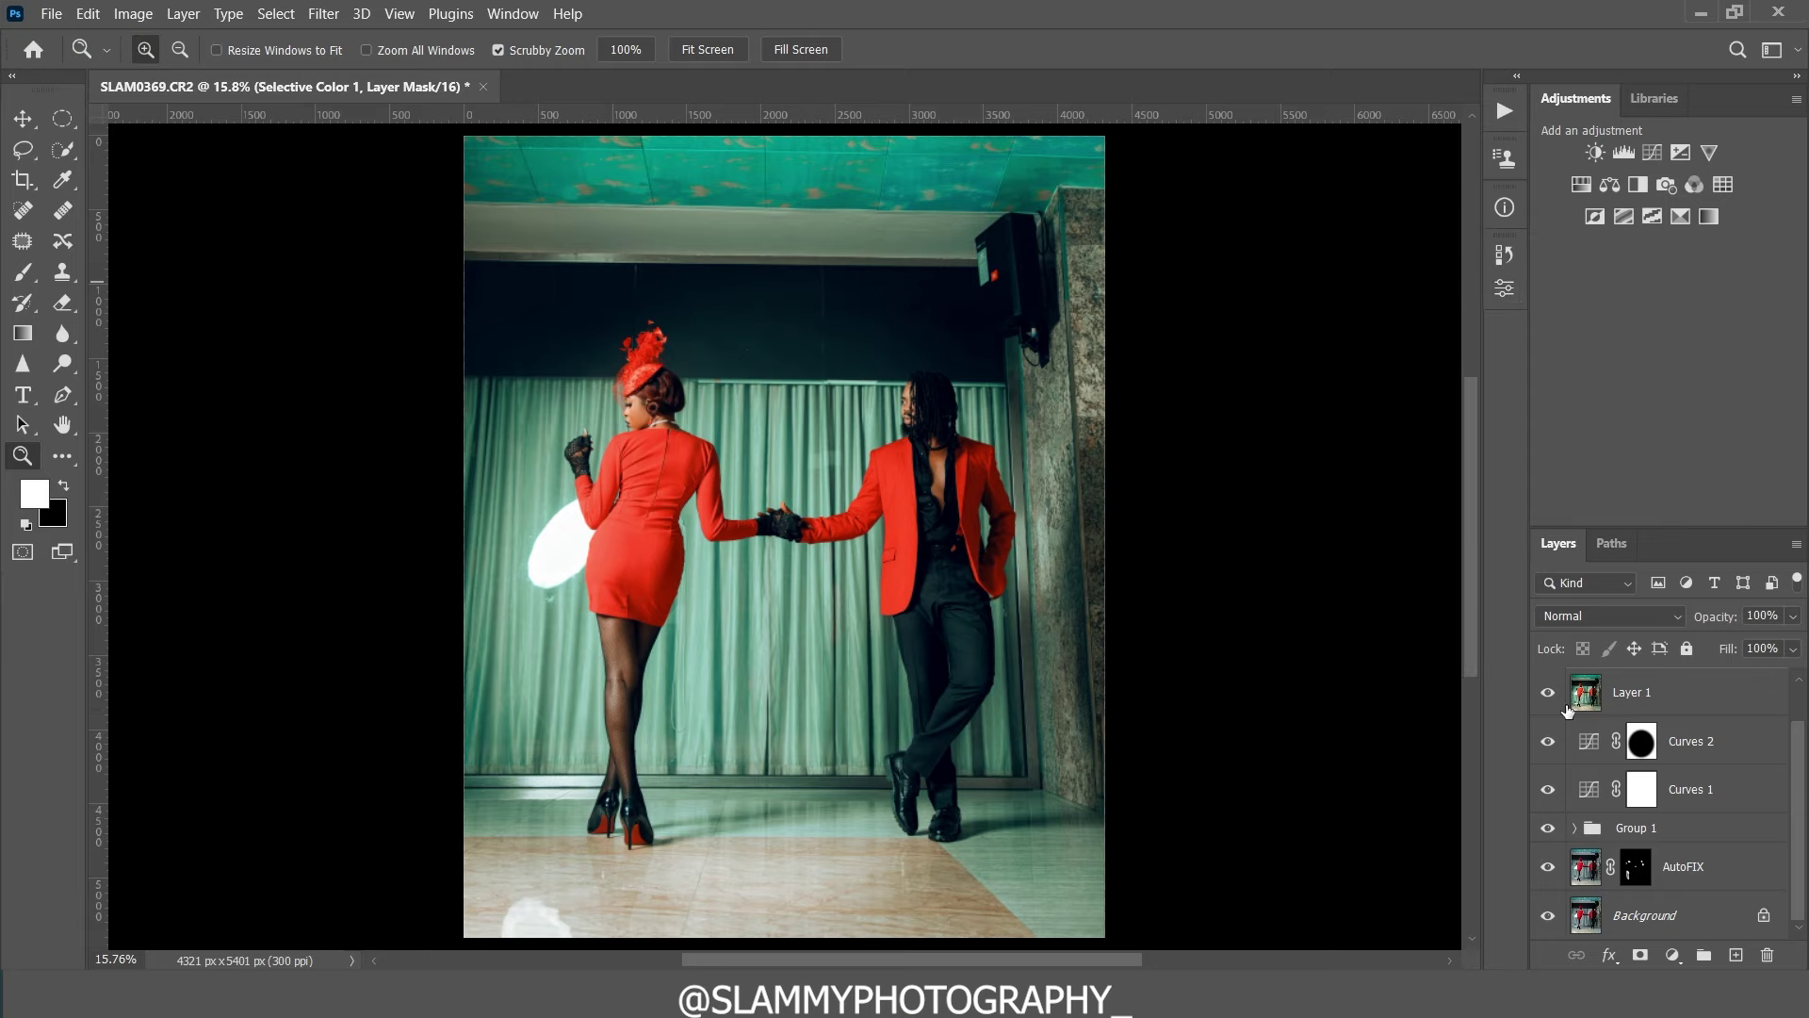
Step: Flatten all layers into a single Background layer
scroll(1678, 724, up, 1)
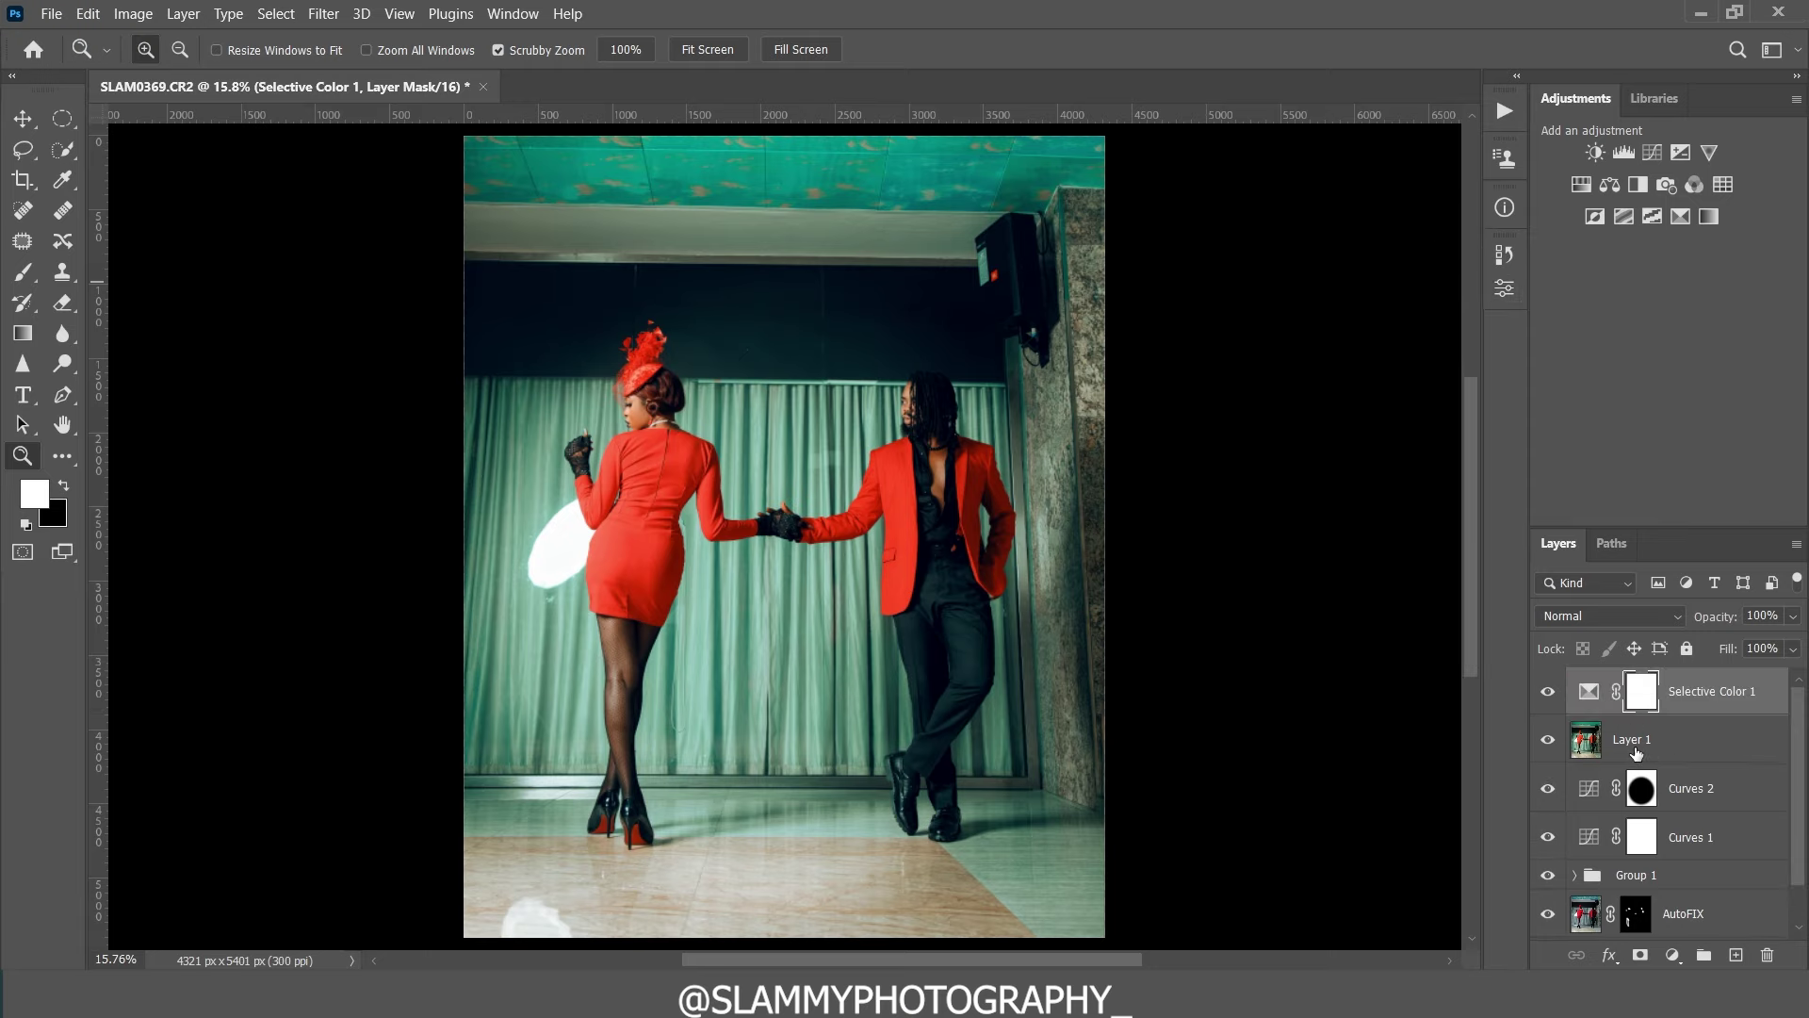
right_click(1696, 702)
click(1529, 743)
Step: Duplicate the Background layer, and flatten the copy back into a single Background
right_click(1578, 686)
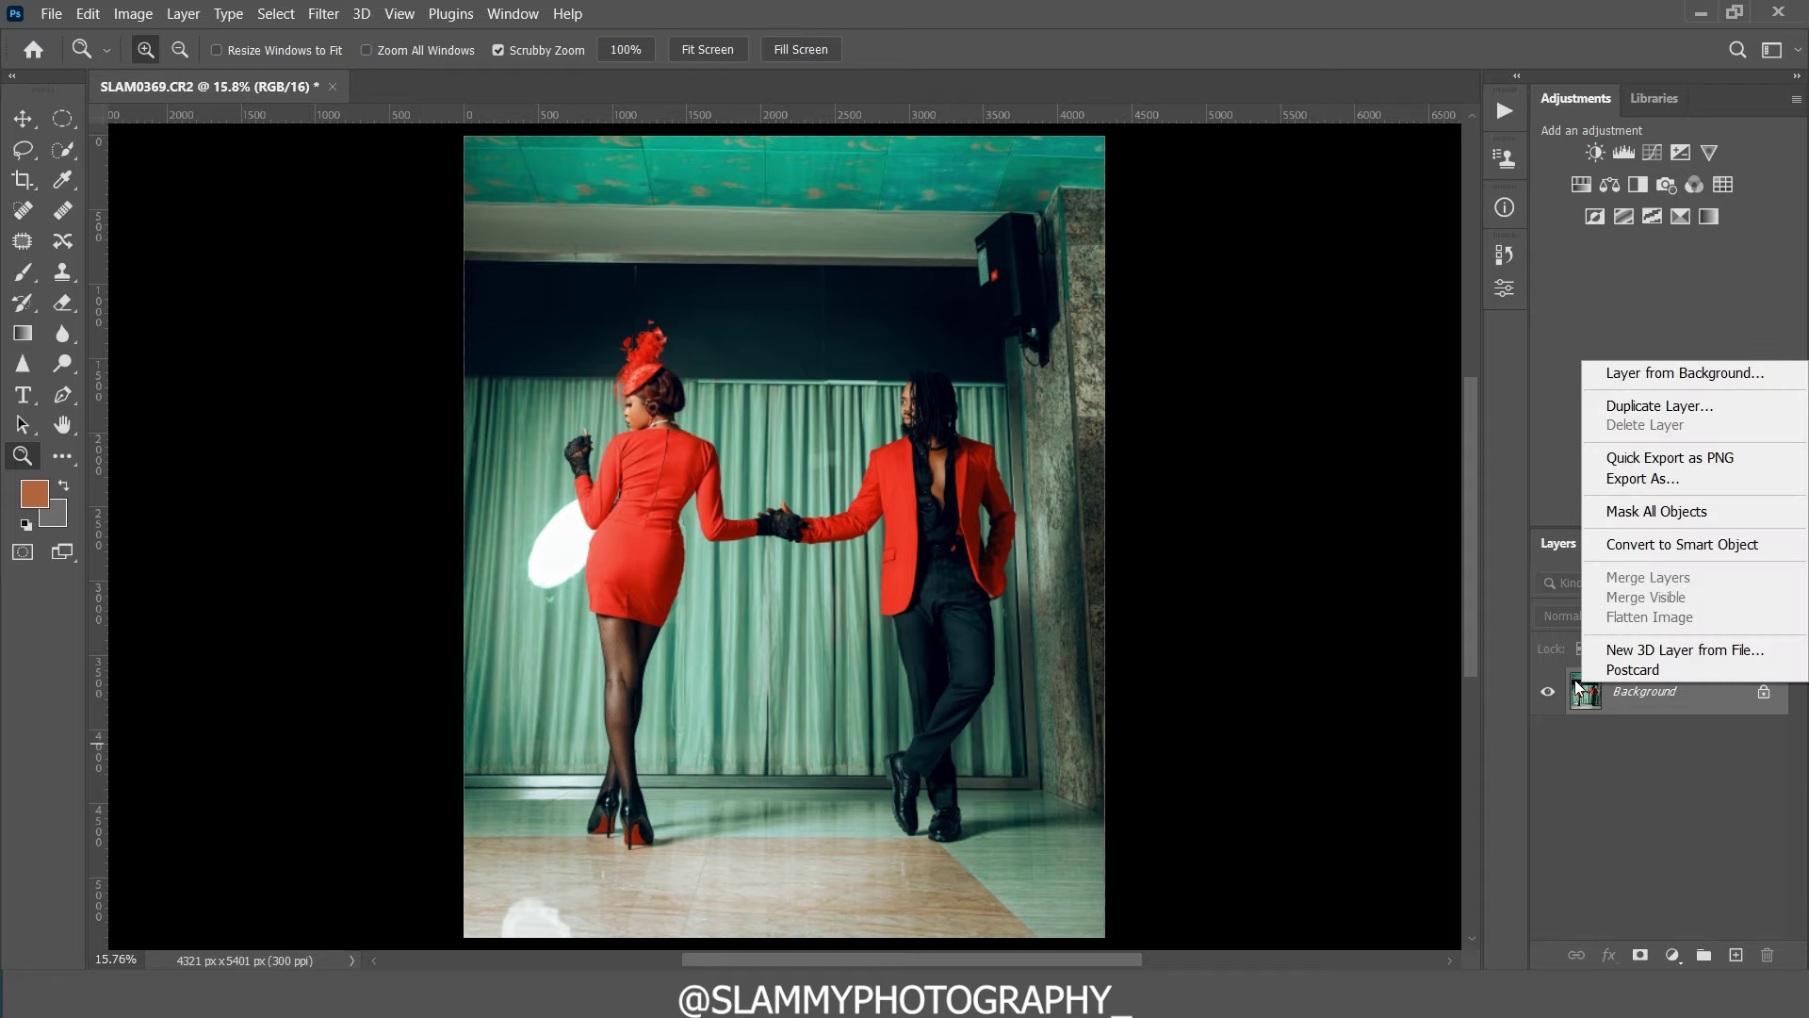
click(1596, 799)
drag(1696, 696, 1735, 955)
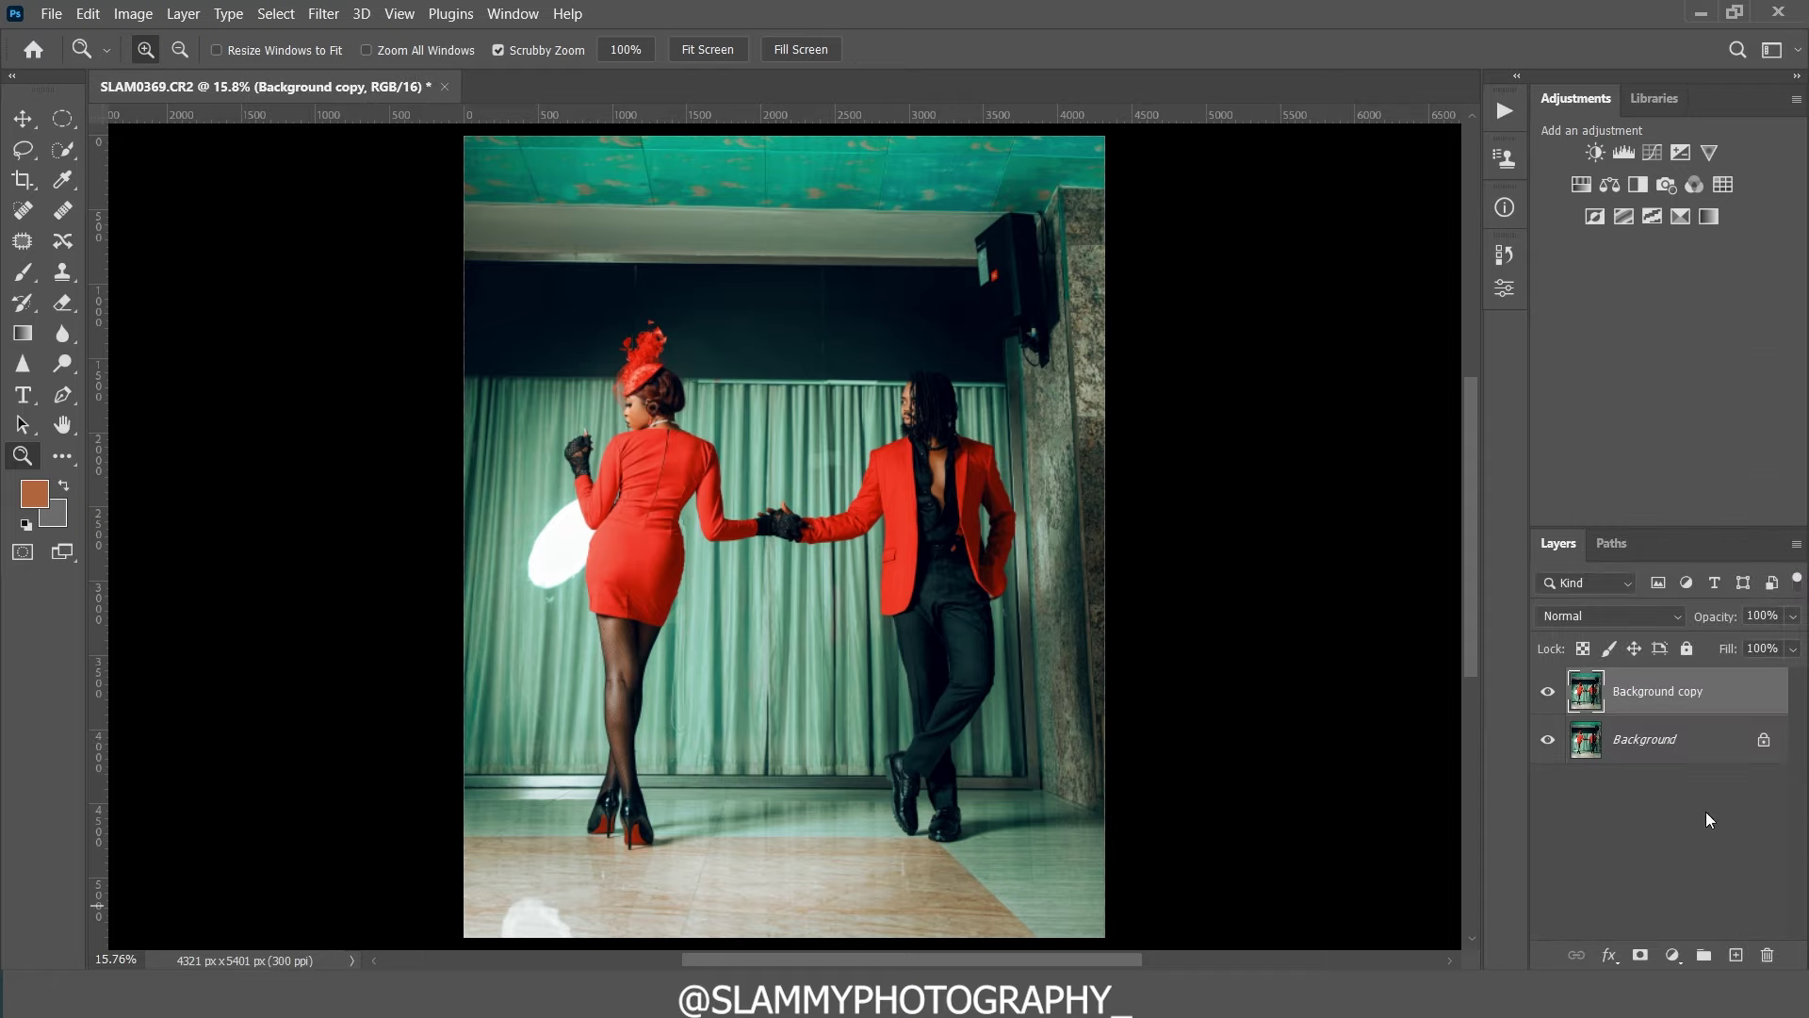
right_click(1686, 697)
click(1521, 741)
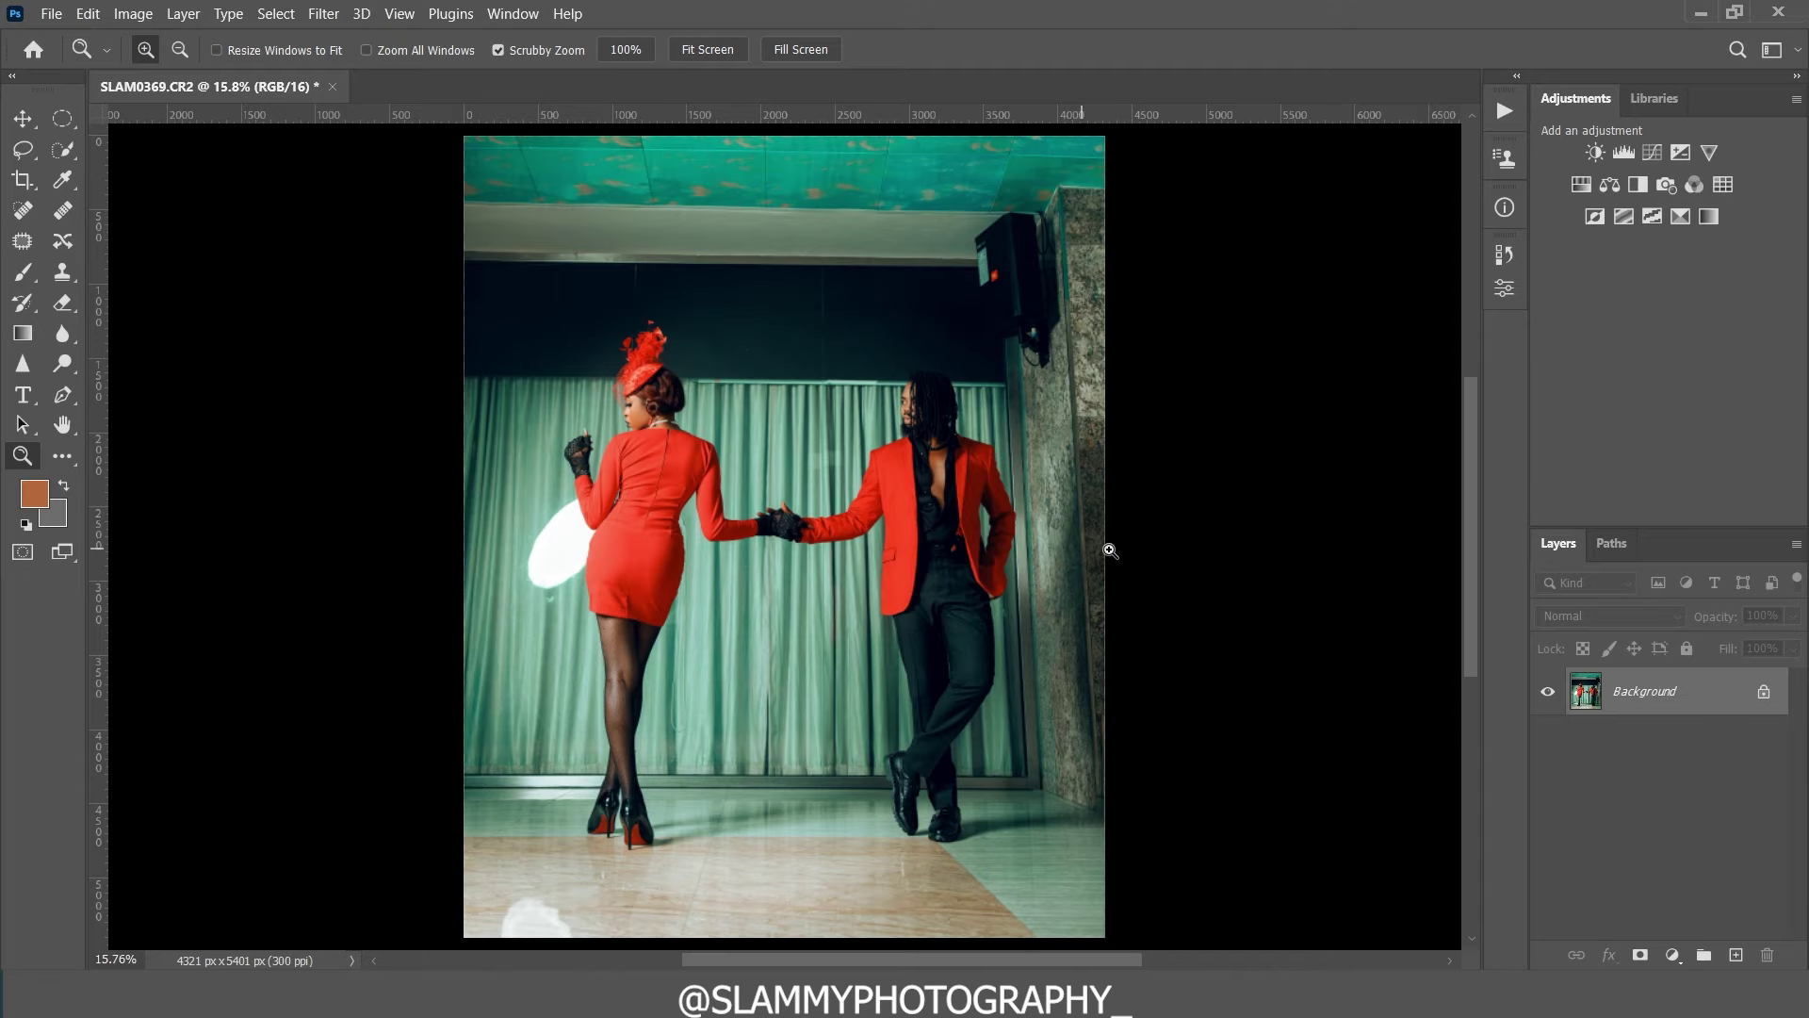
Step: Run the eye white action from the Basic Retouch set for the man's eye
drag(913, 413, 1053, 521)
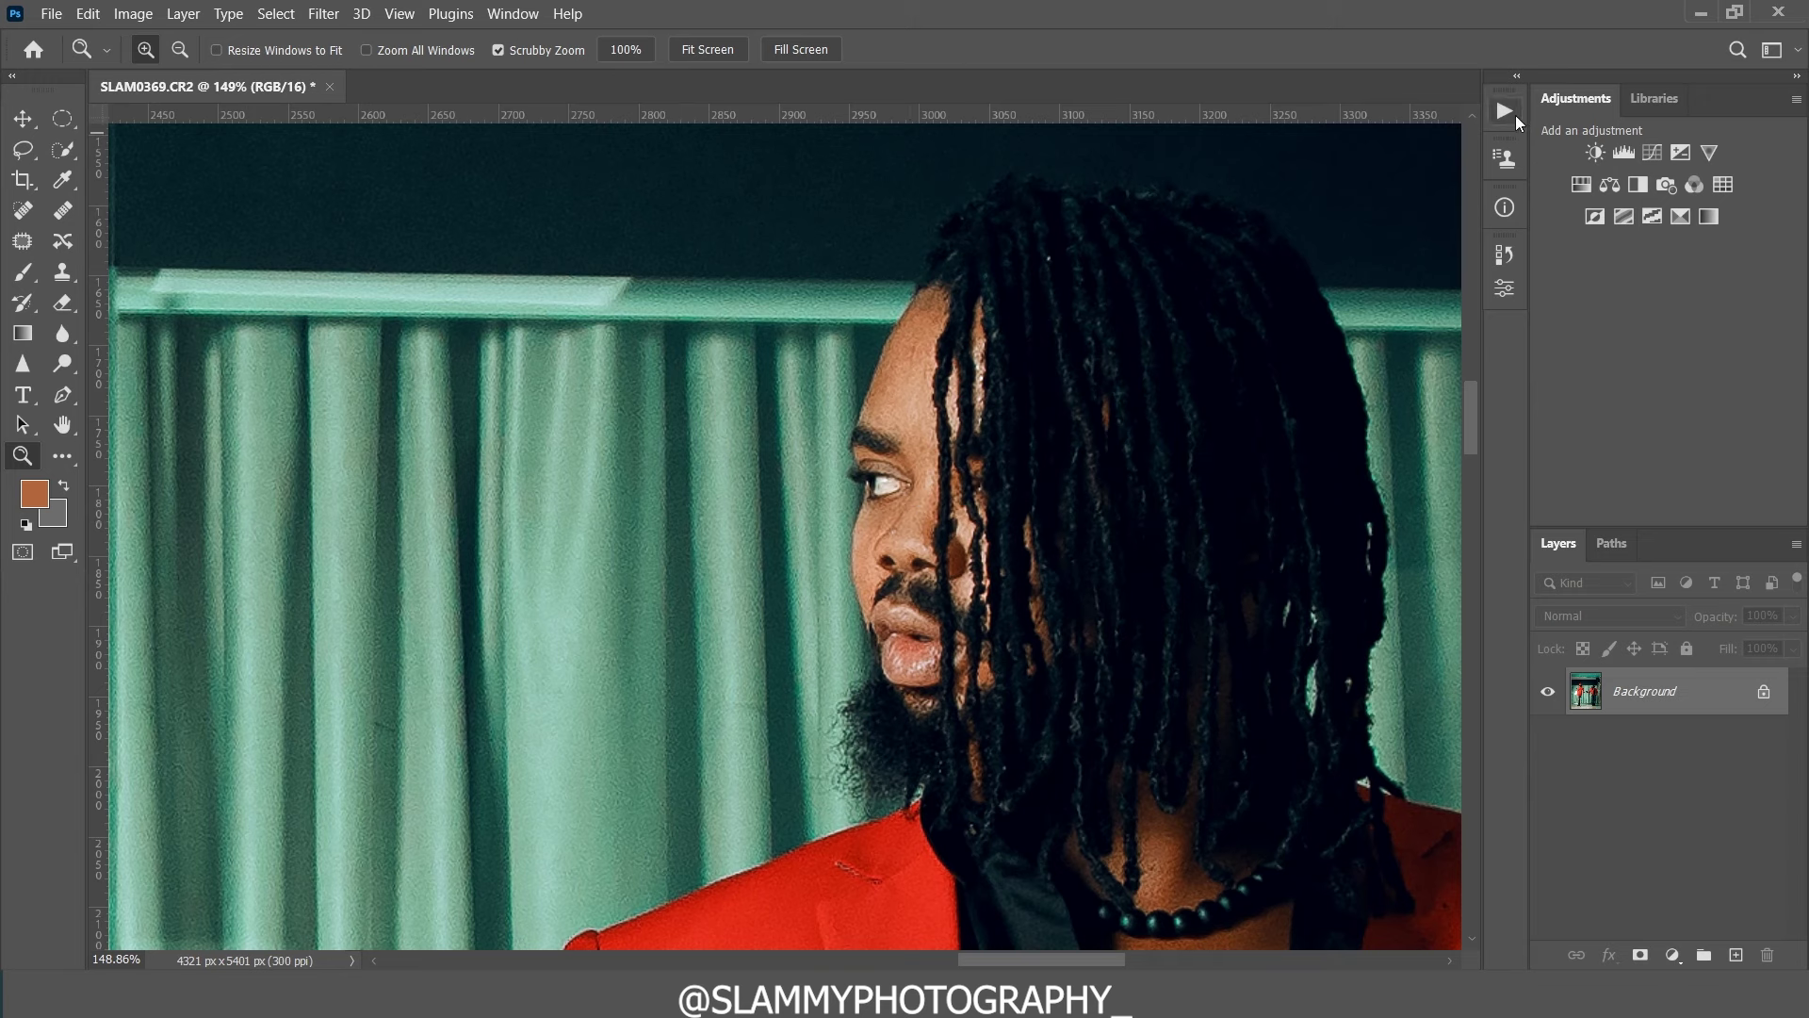
click(1513, 114)
click(1269, 298)
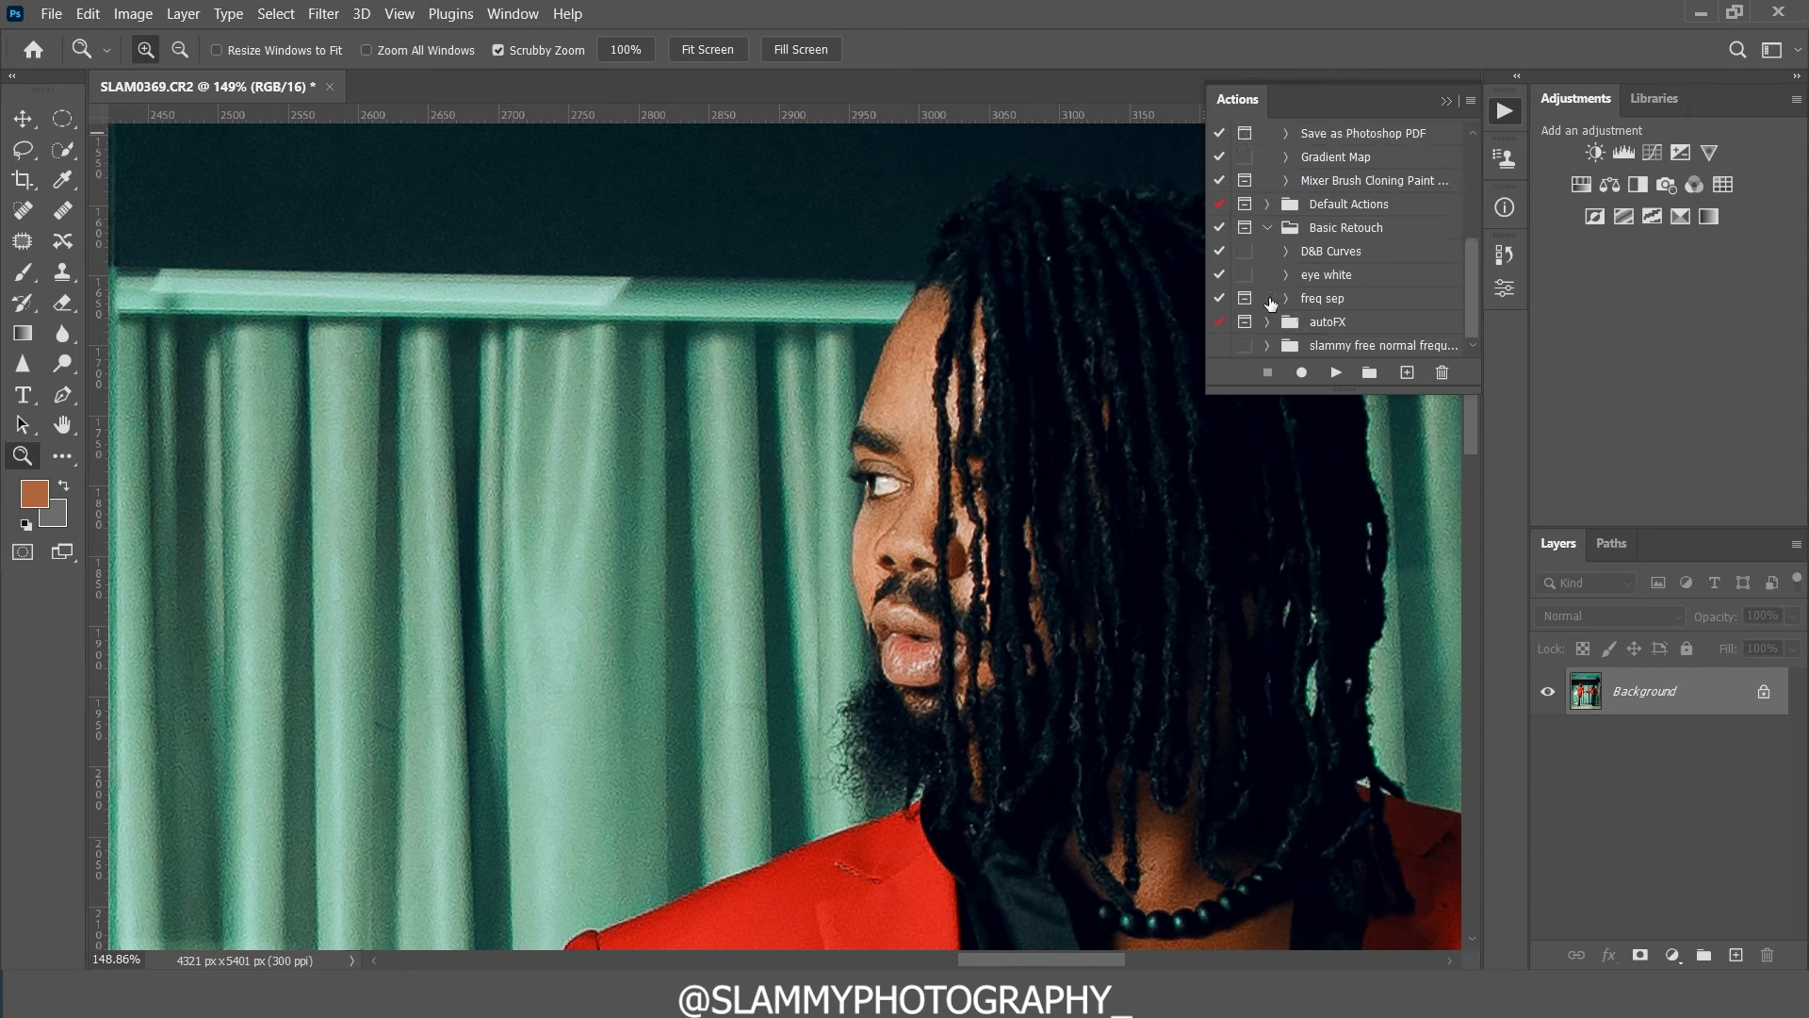
click(1328, 276)
click(1336, 372)
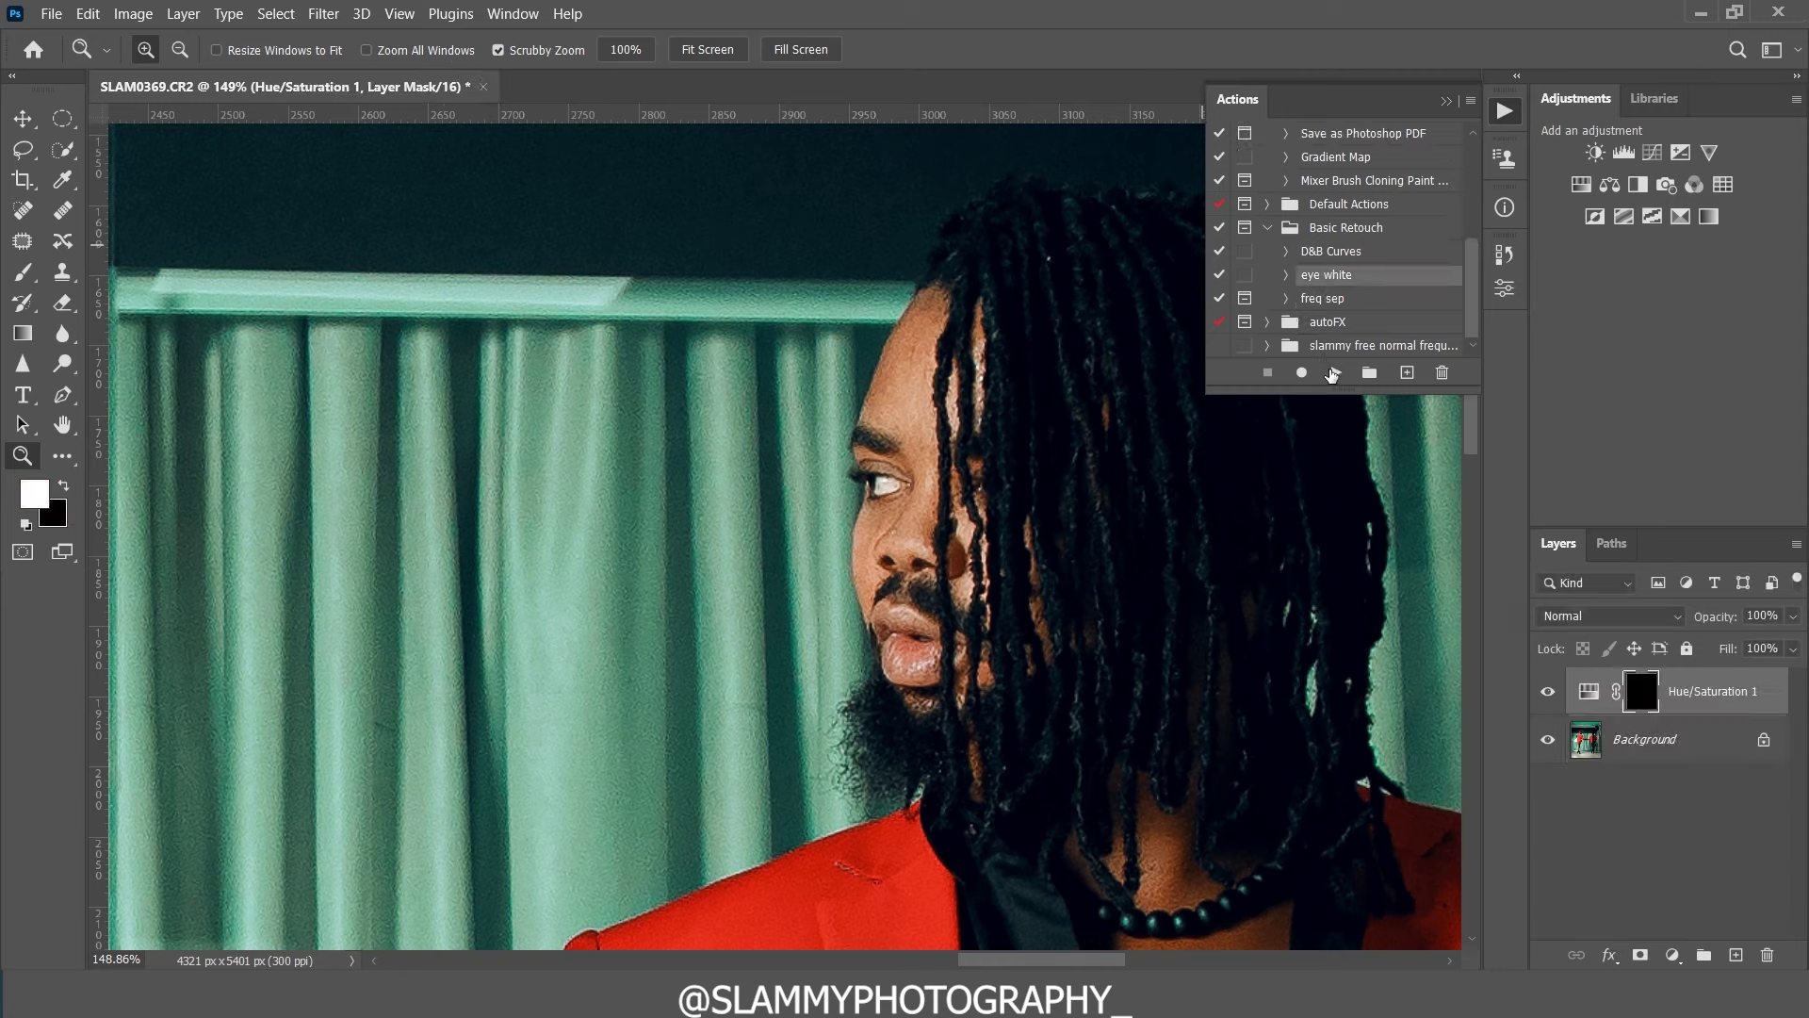
Step: Reduce the Brush size to 9 px for painting the man's eye on the Hue/Saturation layer mask
click(35, 282)
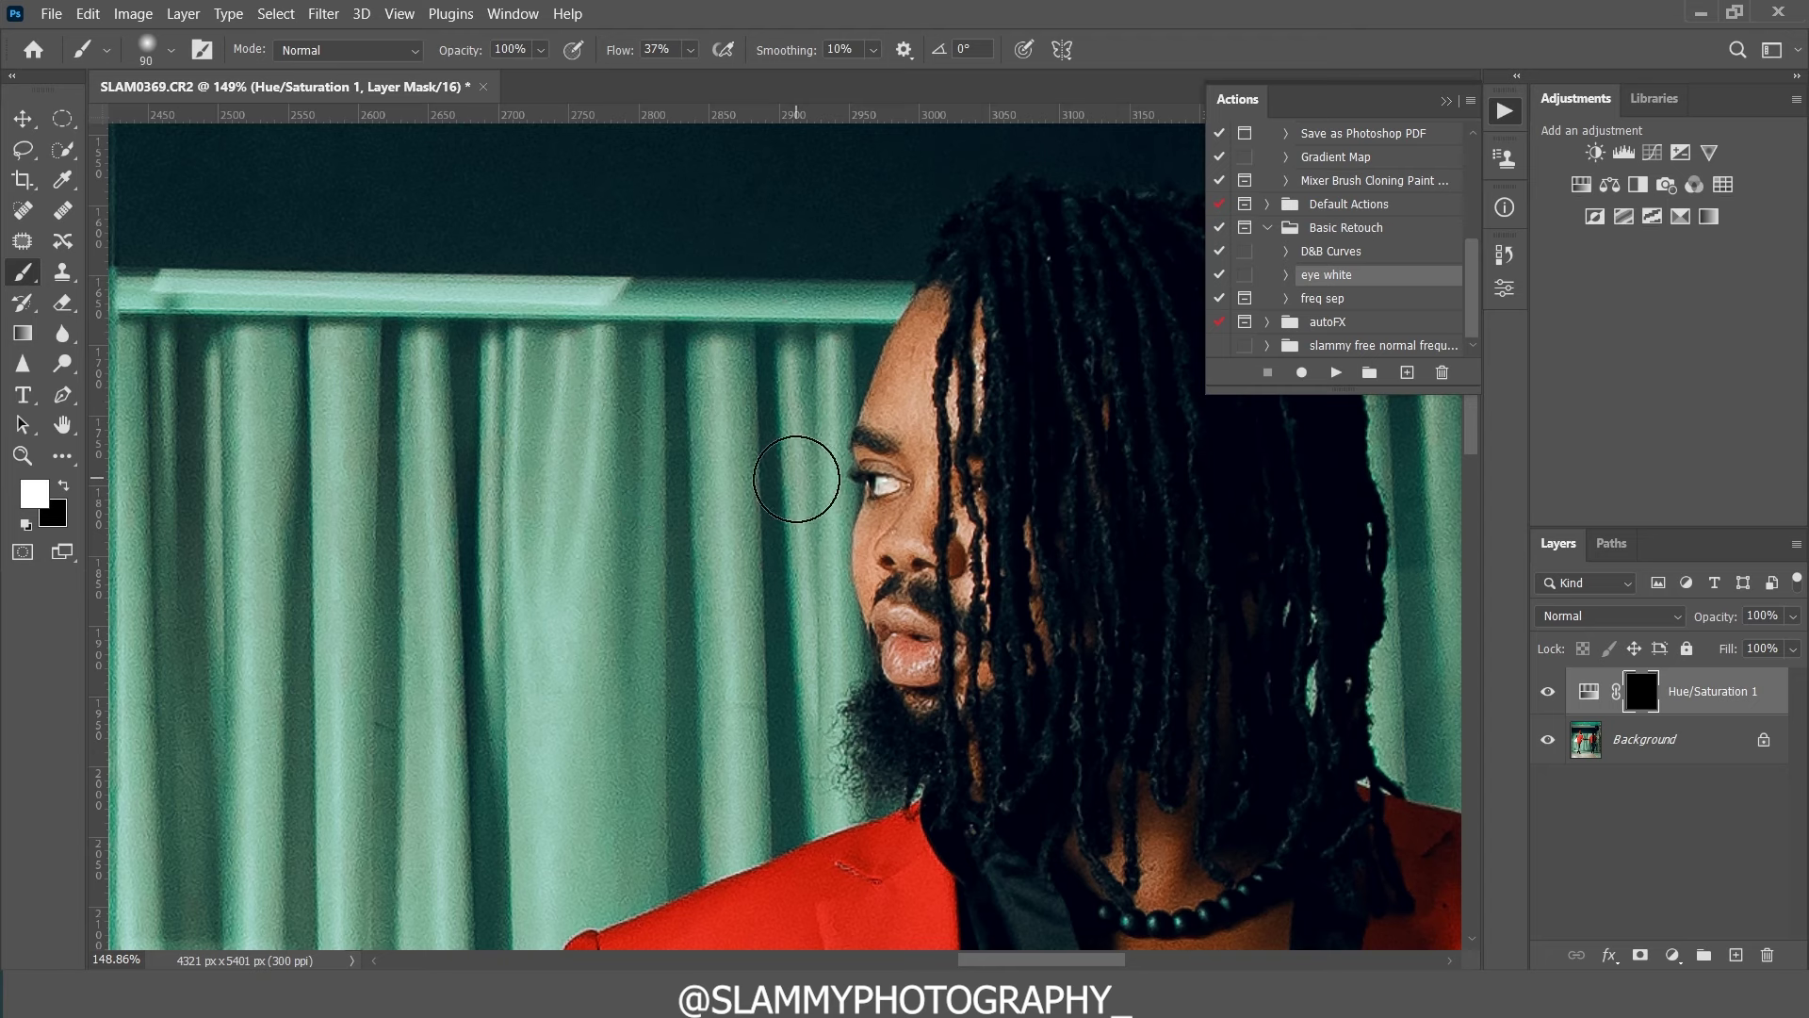
key(bracketleft)
key(bracketleft)
key(bracketleft)
key(bracketleft)
key(bracketleft)
key(bracketleft)
key(bracketleft)
key(bracketleft)
key(bracketleft)
Step: Inspect the wall-mounted speaker at closer zoom and fit the whole photo back on screen
click(400, 13)
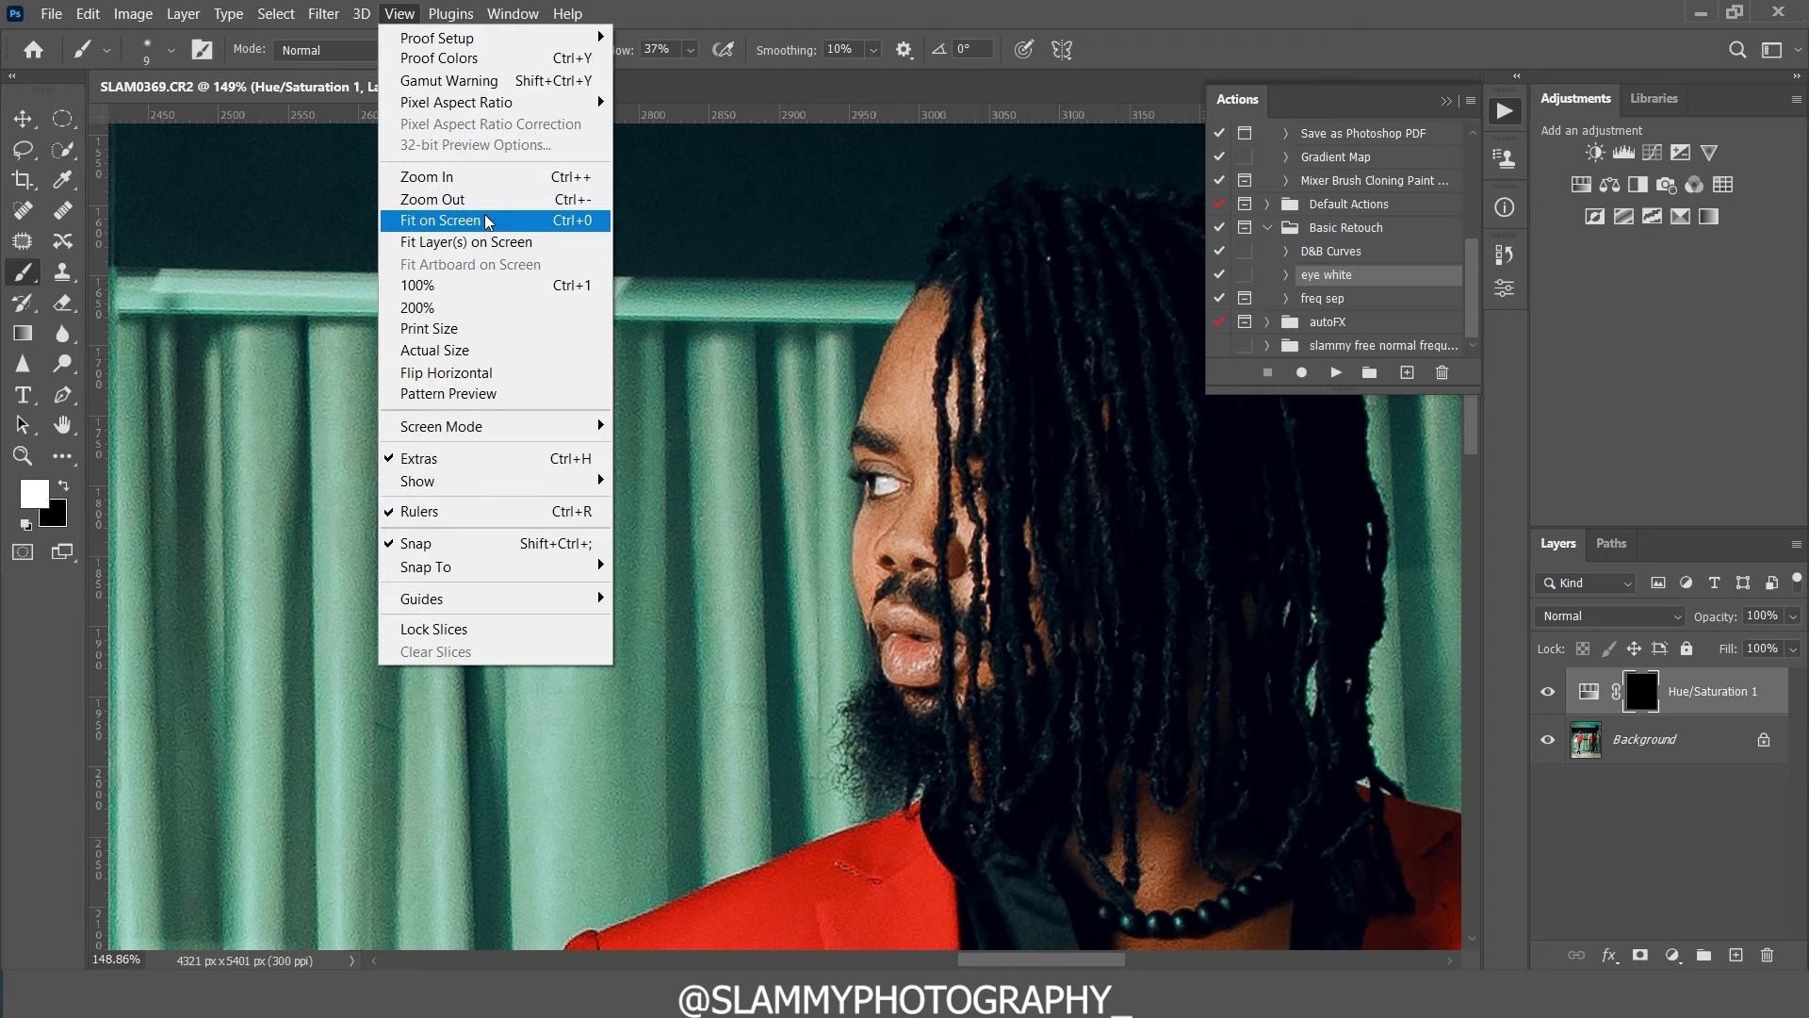
click(424, 221)
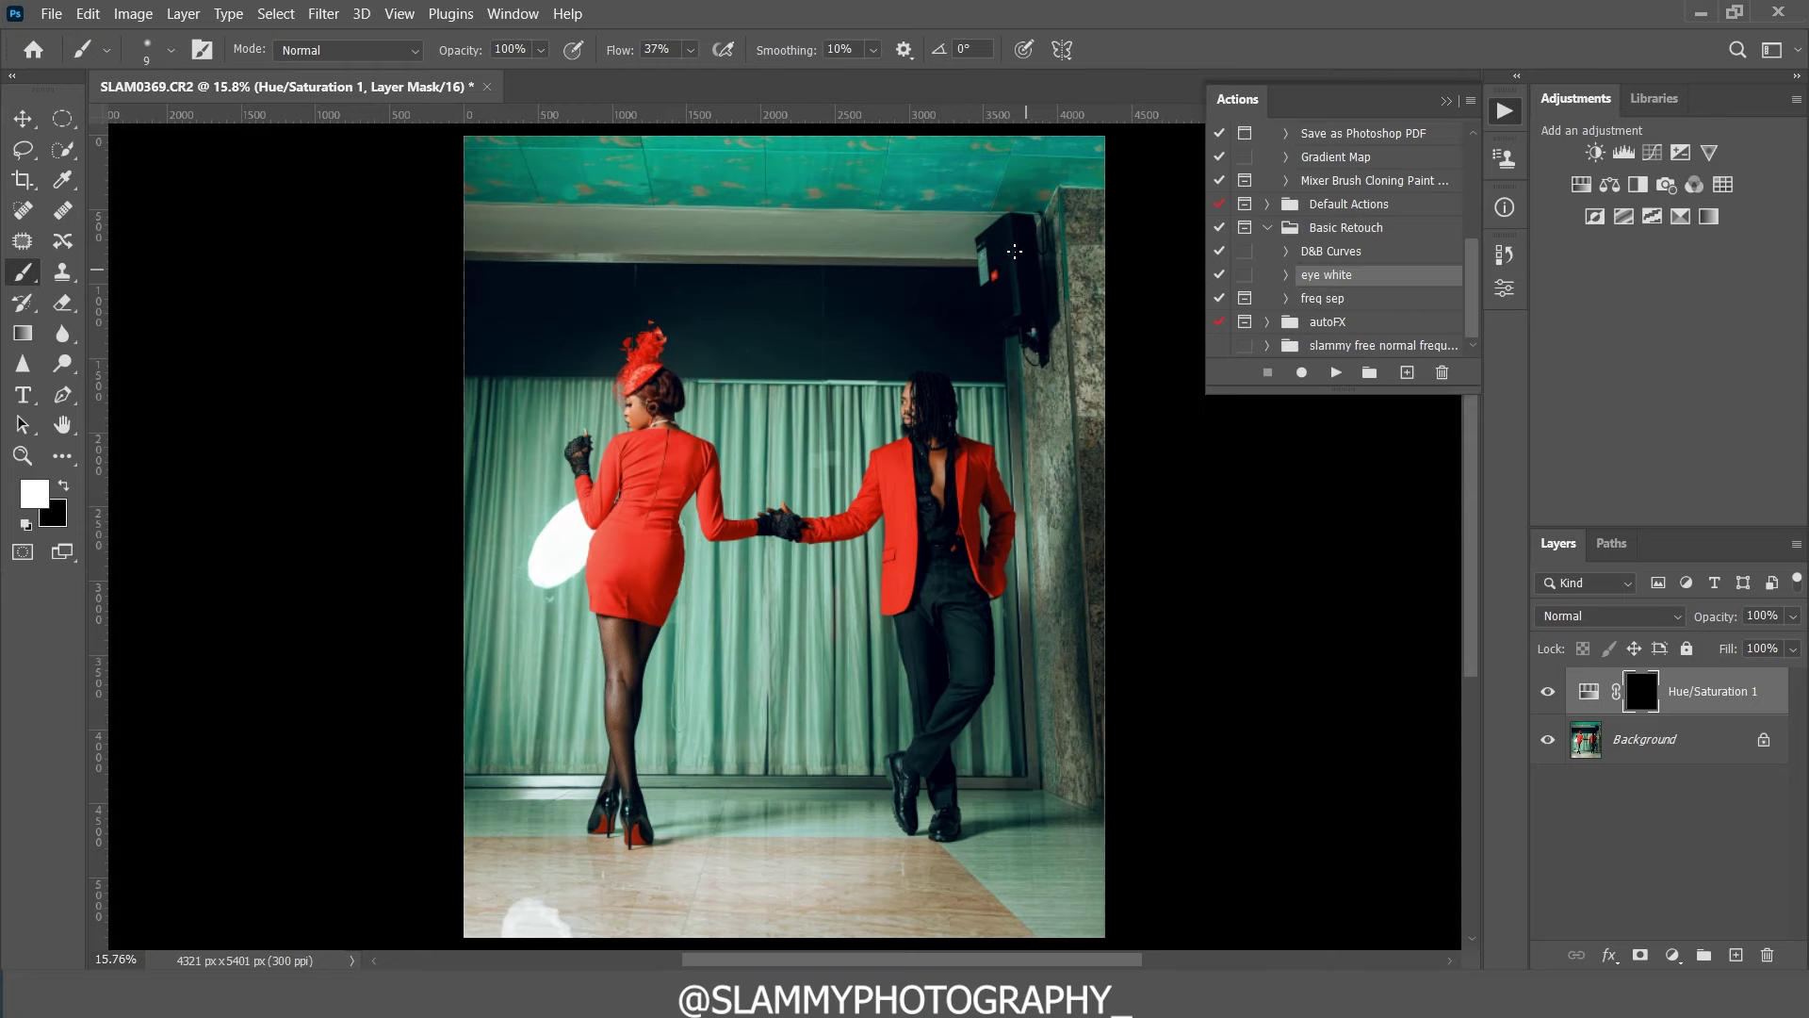
click(23, 455)
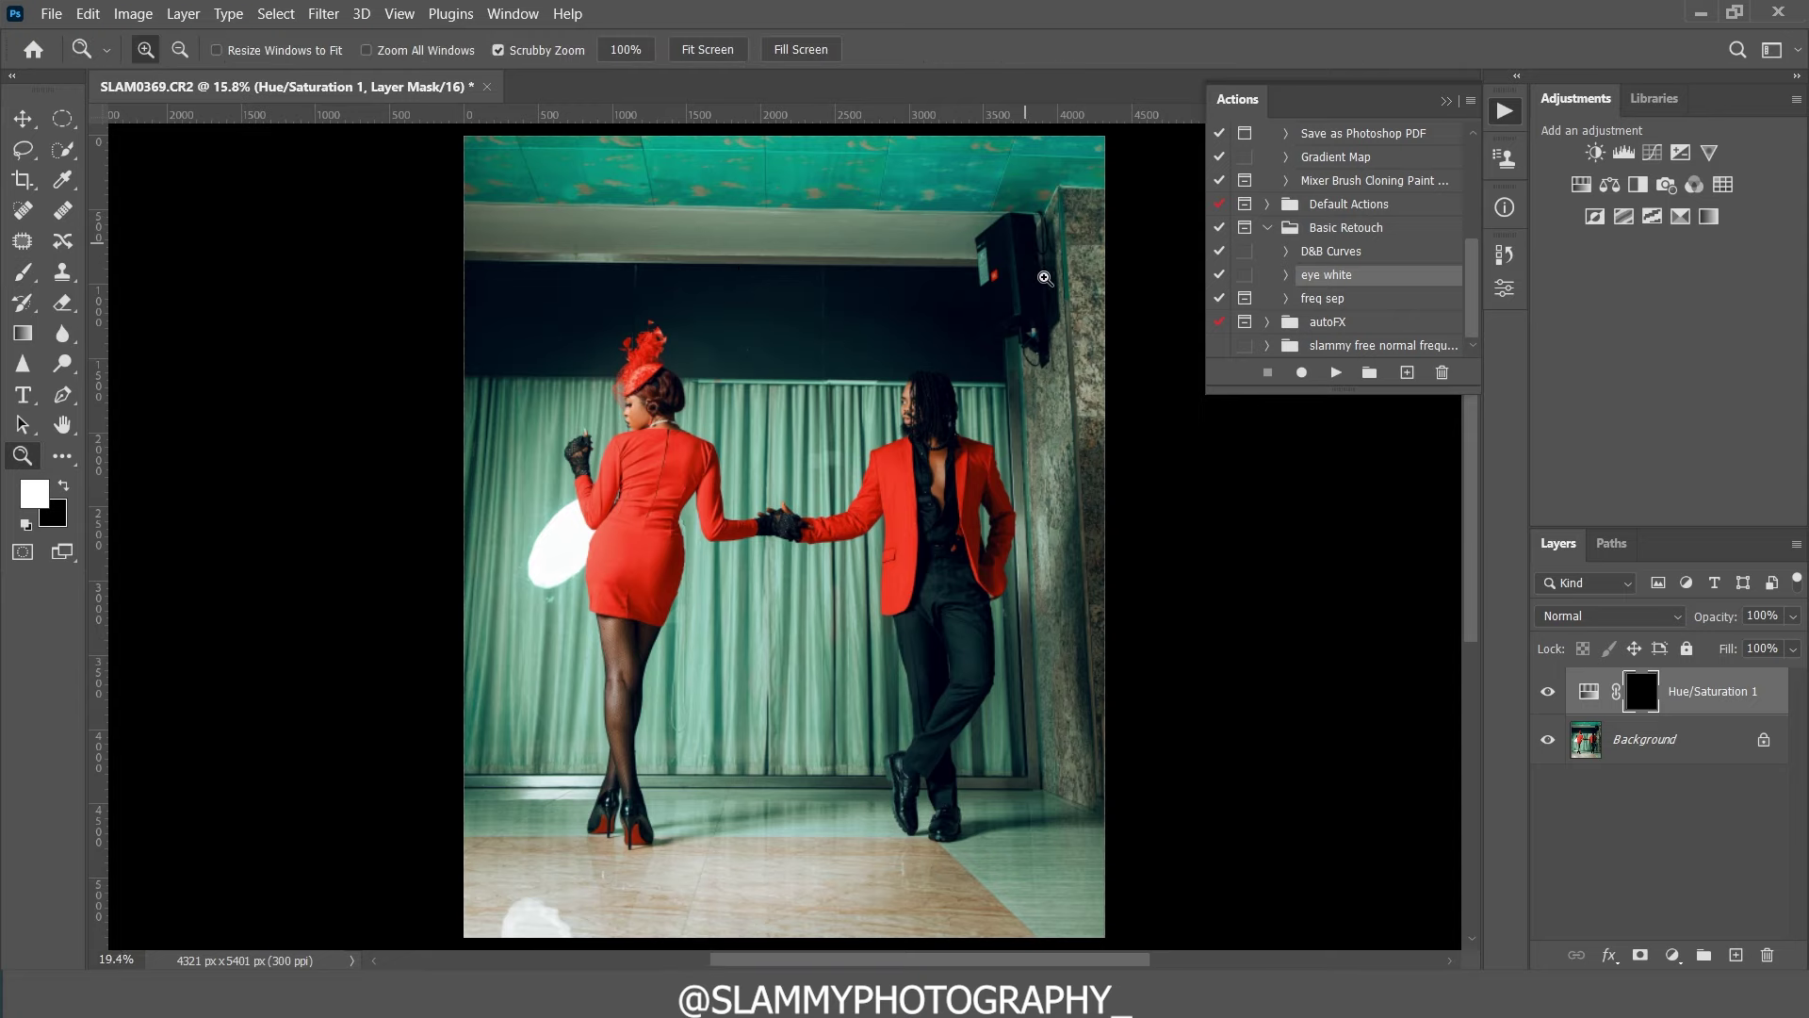
drag(1072, 261, 1145, 358)
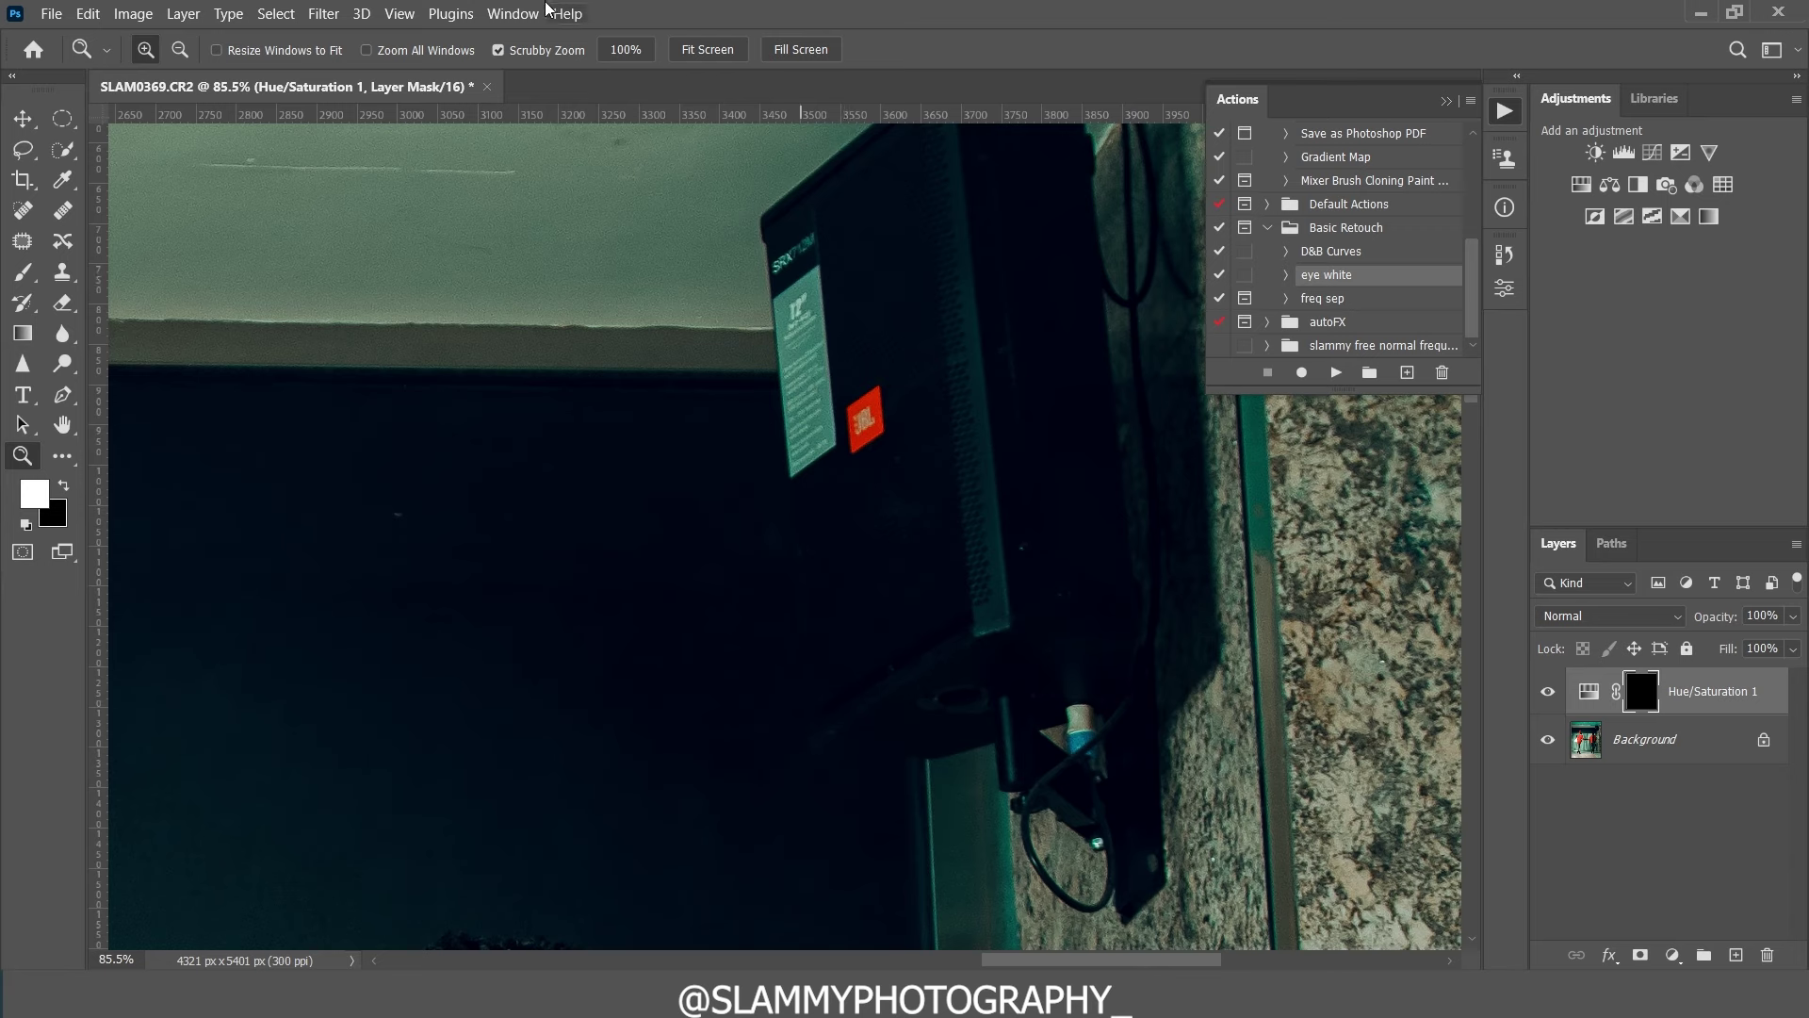
click(400, 13)
click(530, 220)
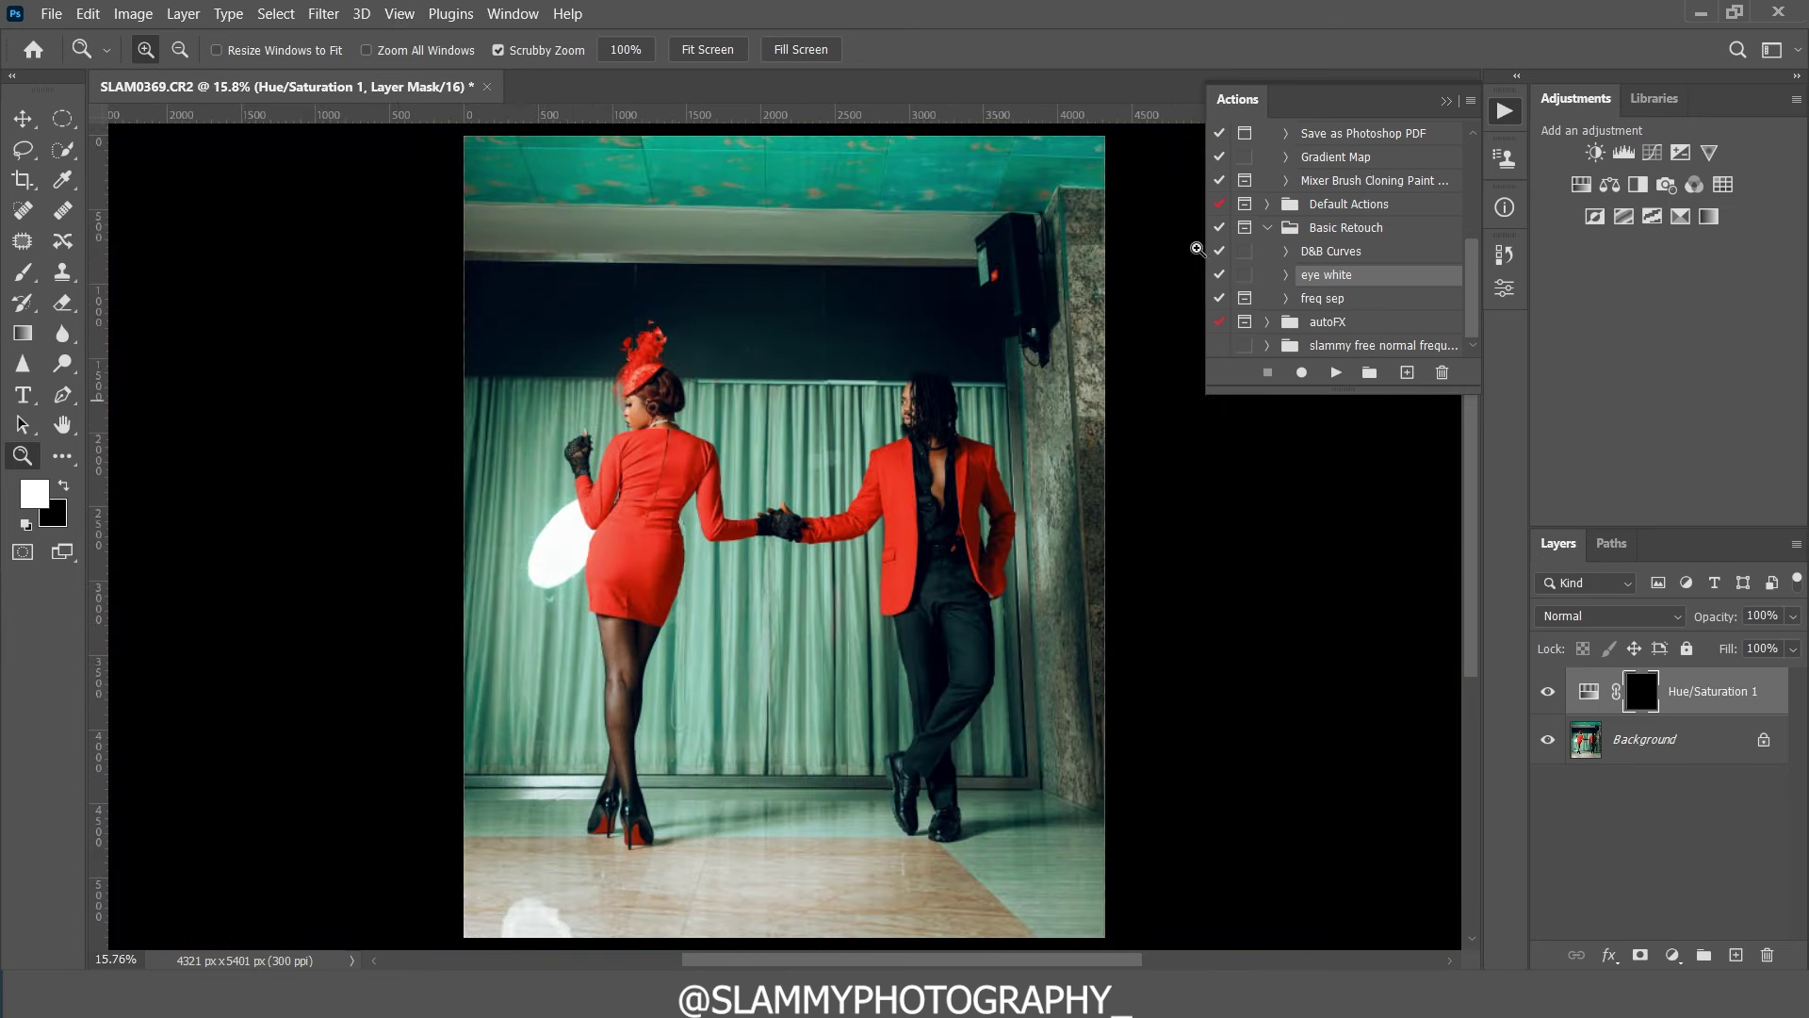
Step: Save a copy of the edited photo in JPEG format in the group photos folder
click(51, 15)
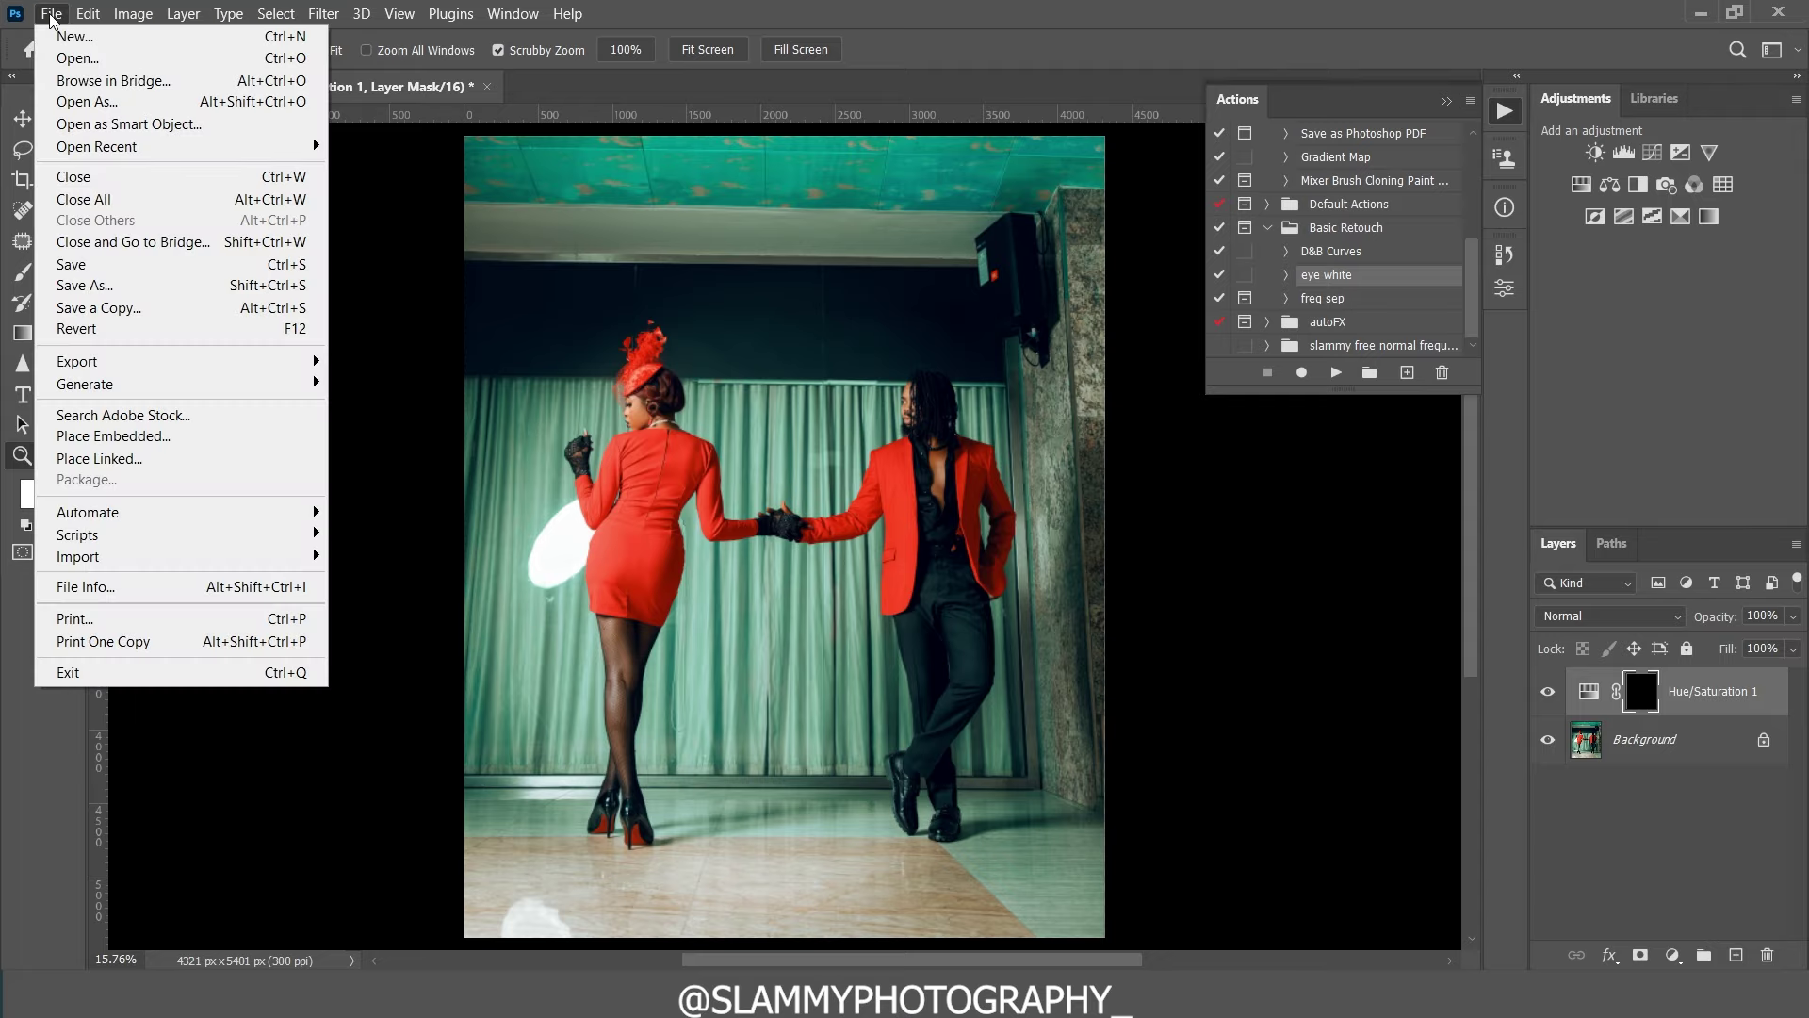
click(136, 309)
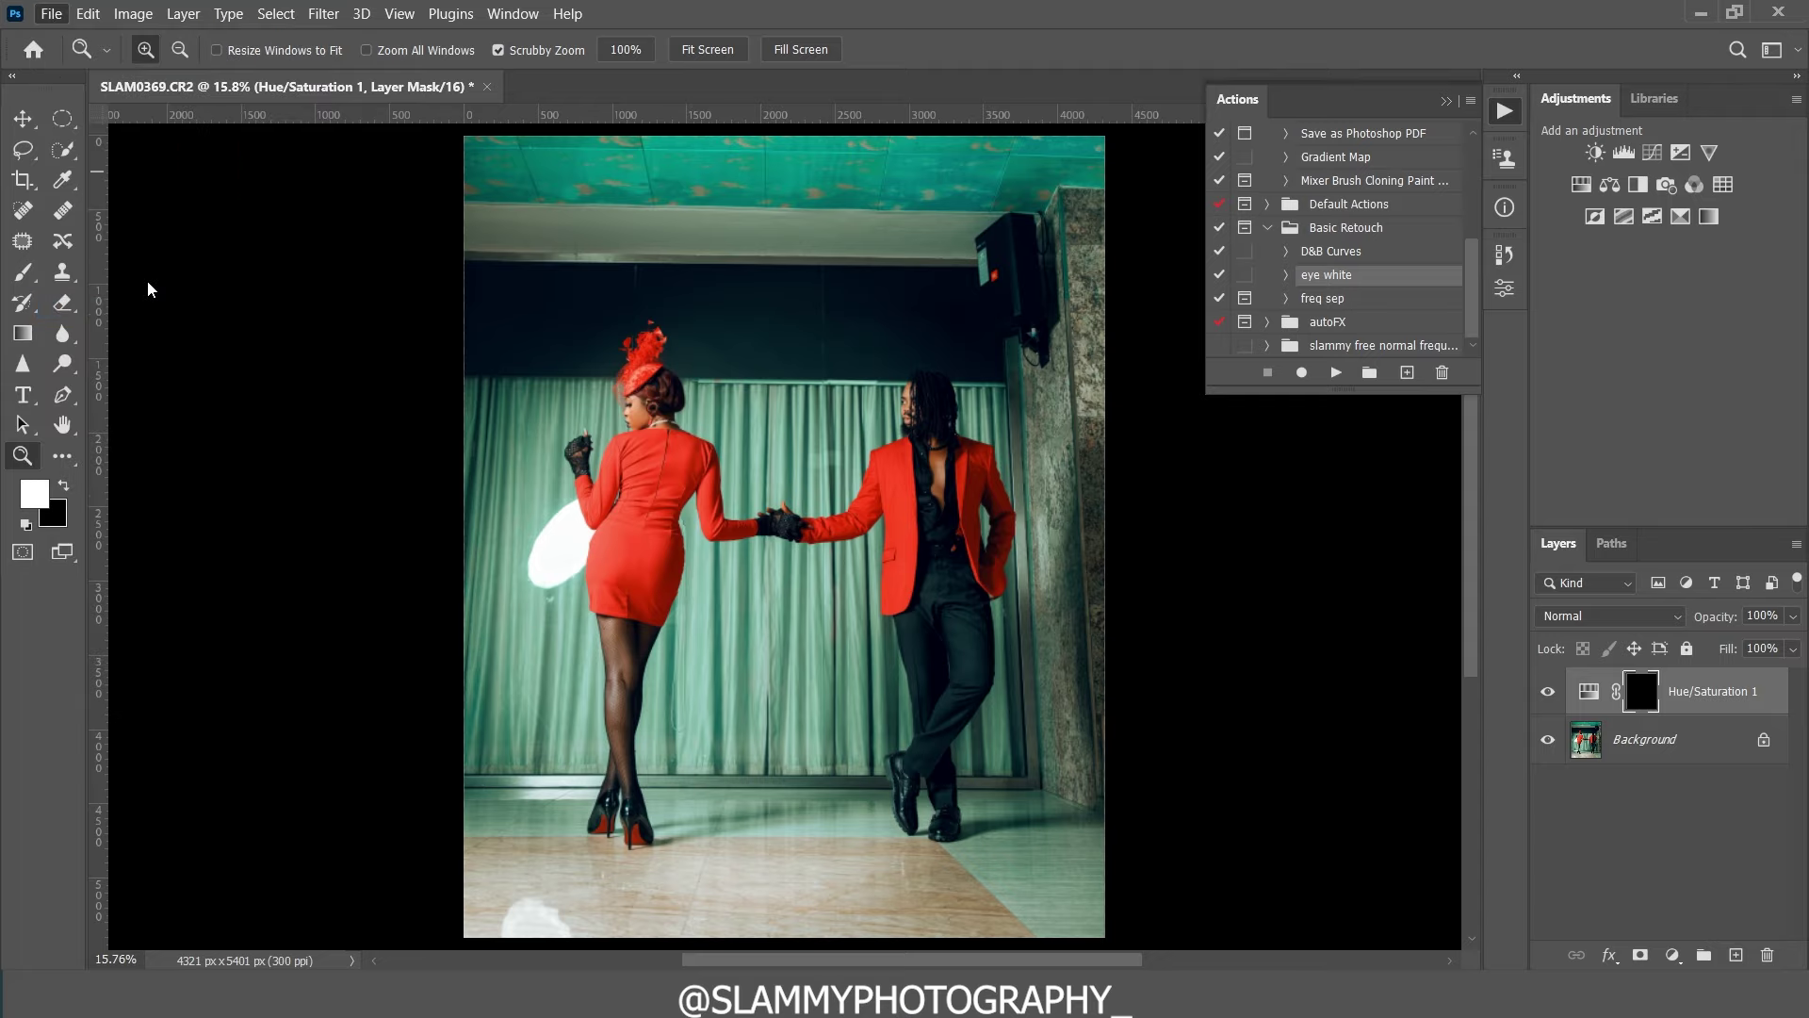
click(571, 468)
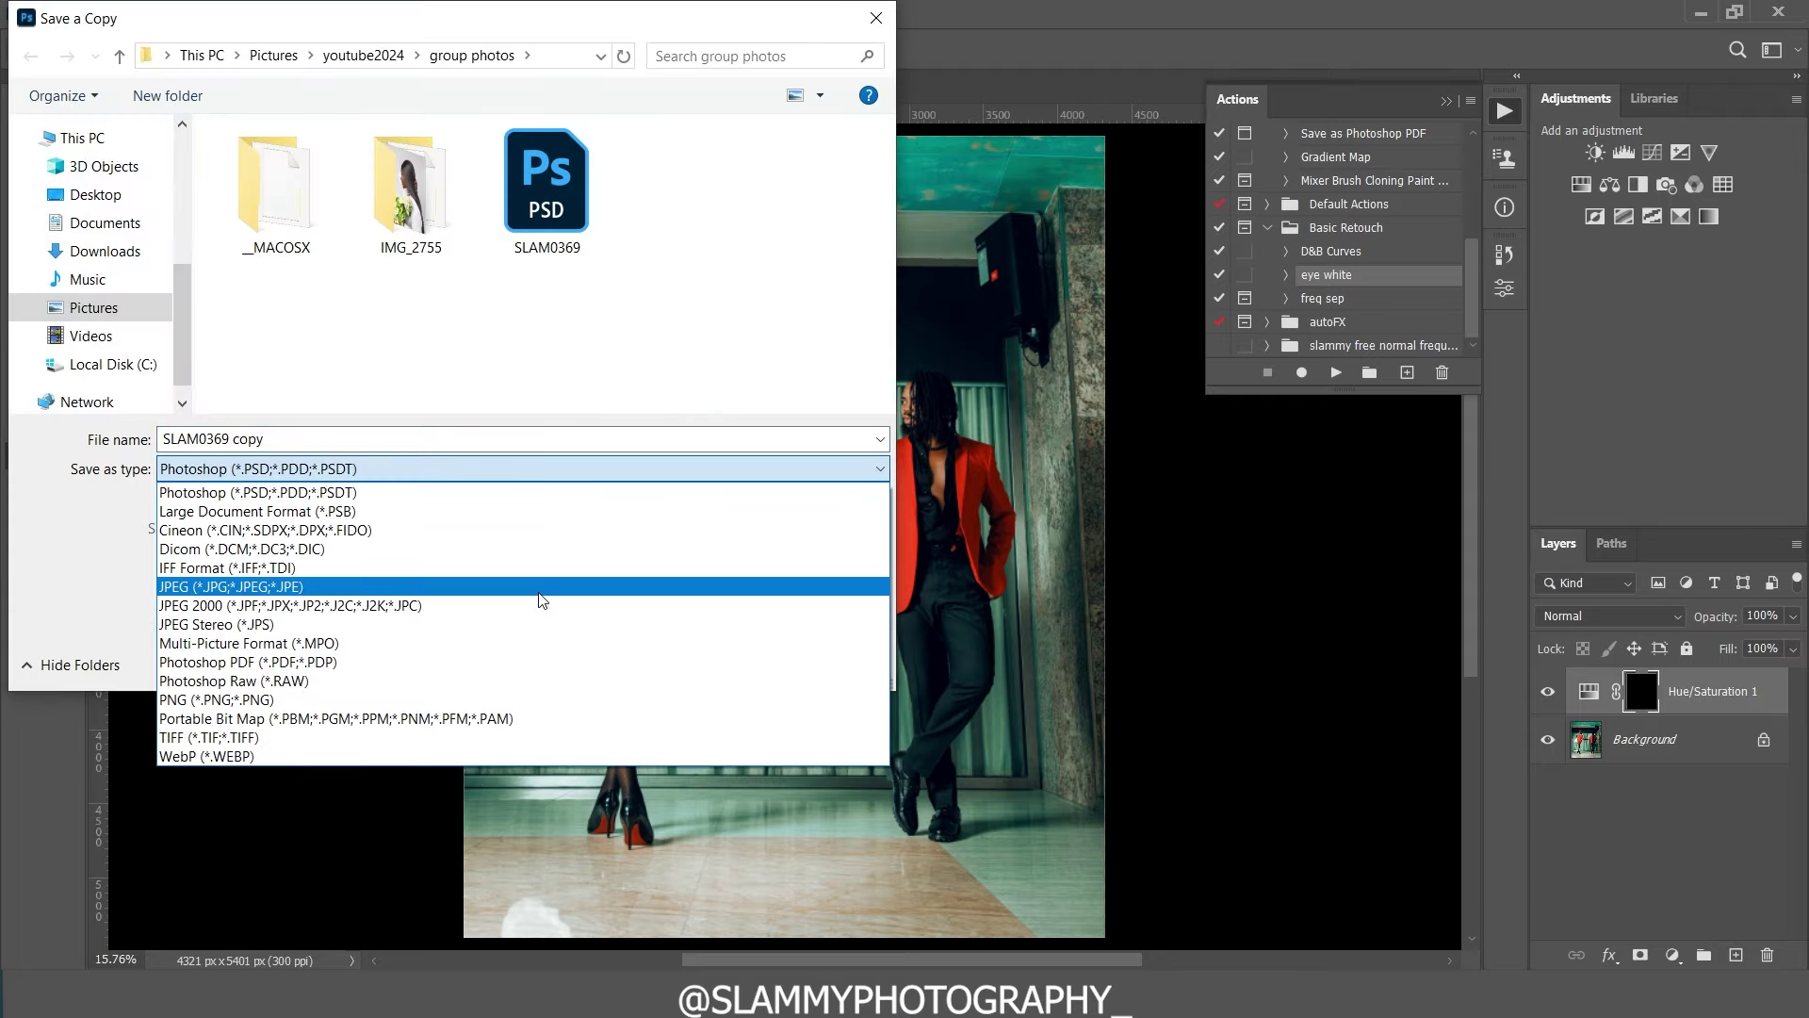
click(592, 622)
click(705, 660)
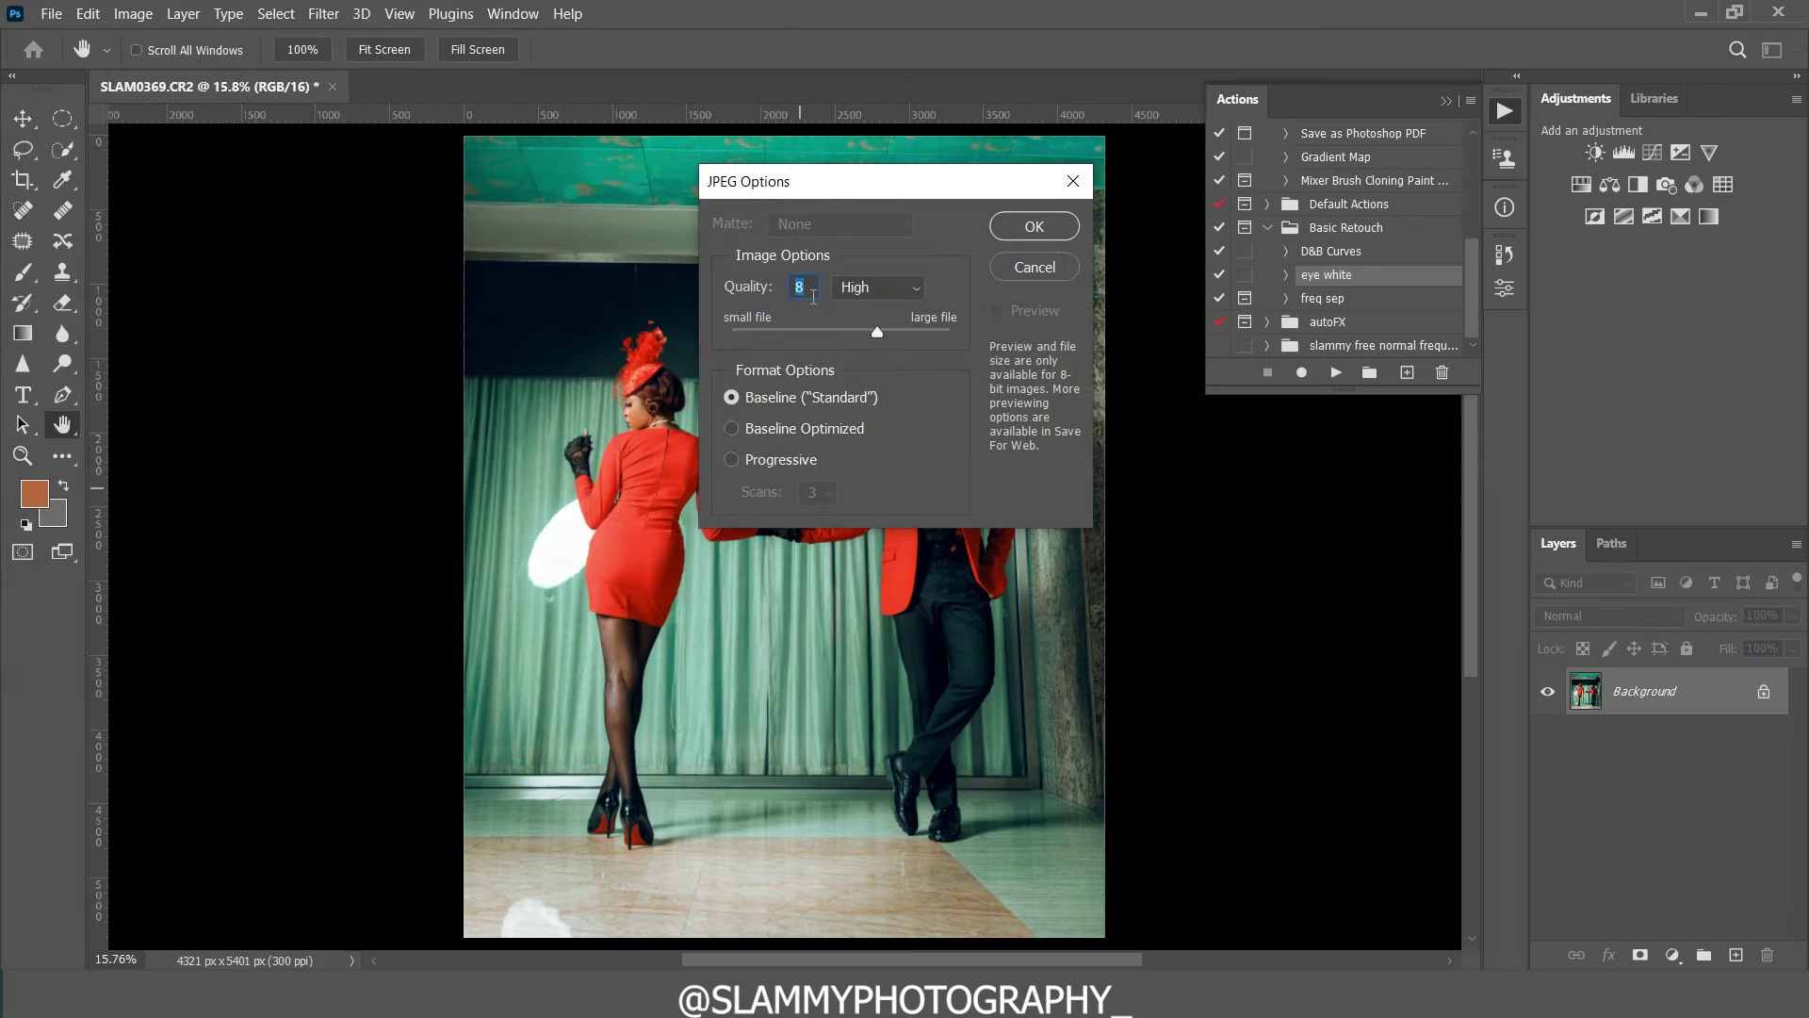
Step: Set the JPEG quality to High (8) with Baseline ("Standard") format and confirm the export options
click(868, 290)
click(879, 373)
click(877, 287)
click(888, 352)
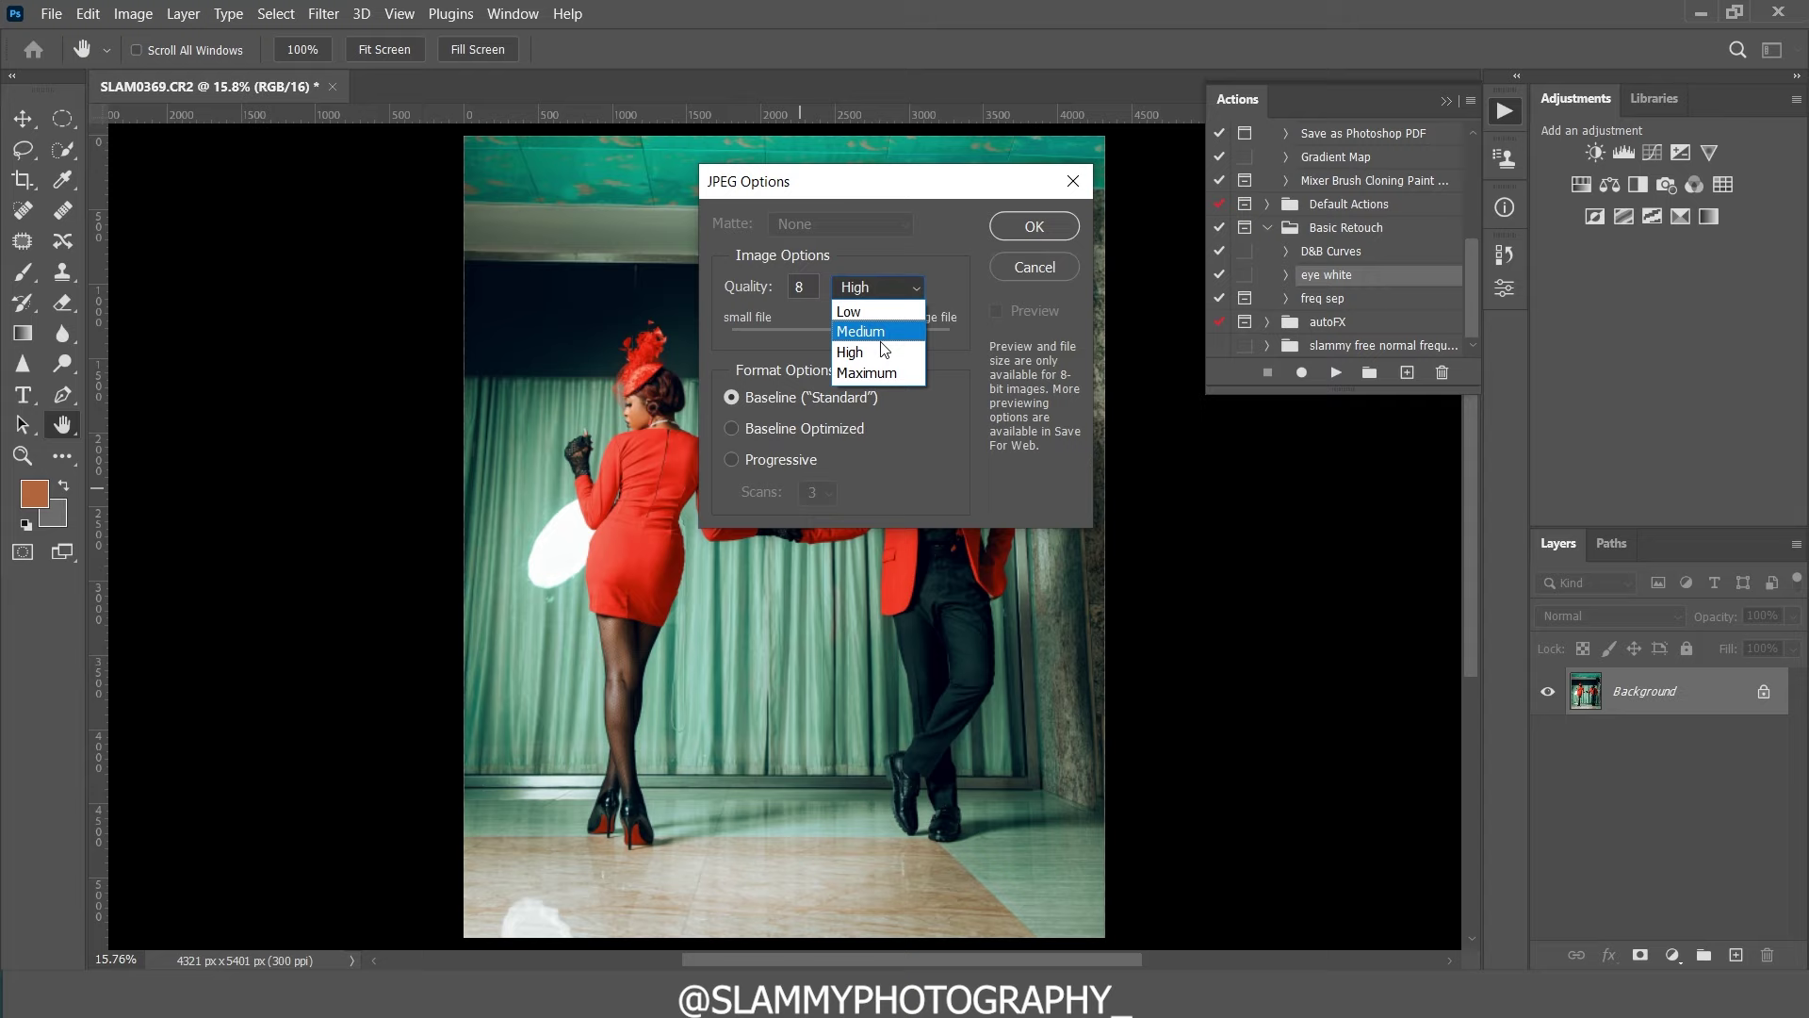
click(878, 353)
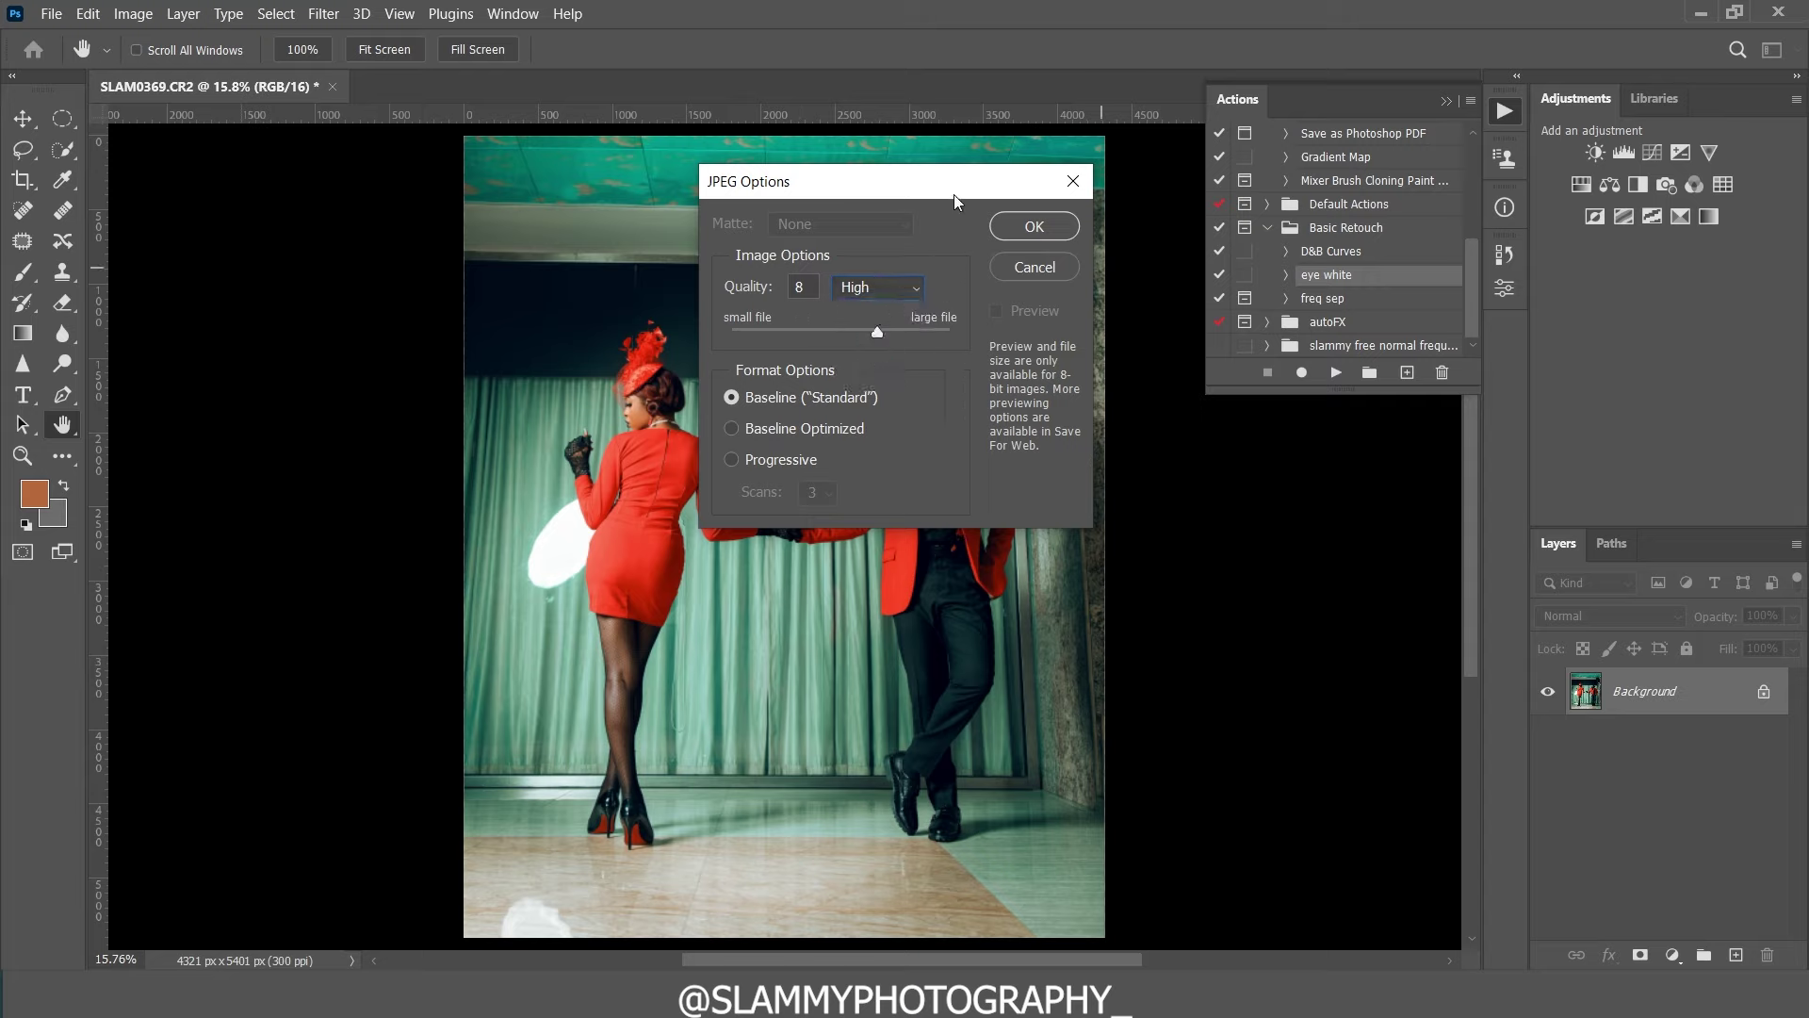
click(1034, 227)
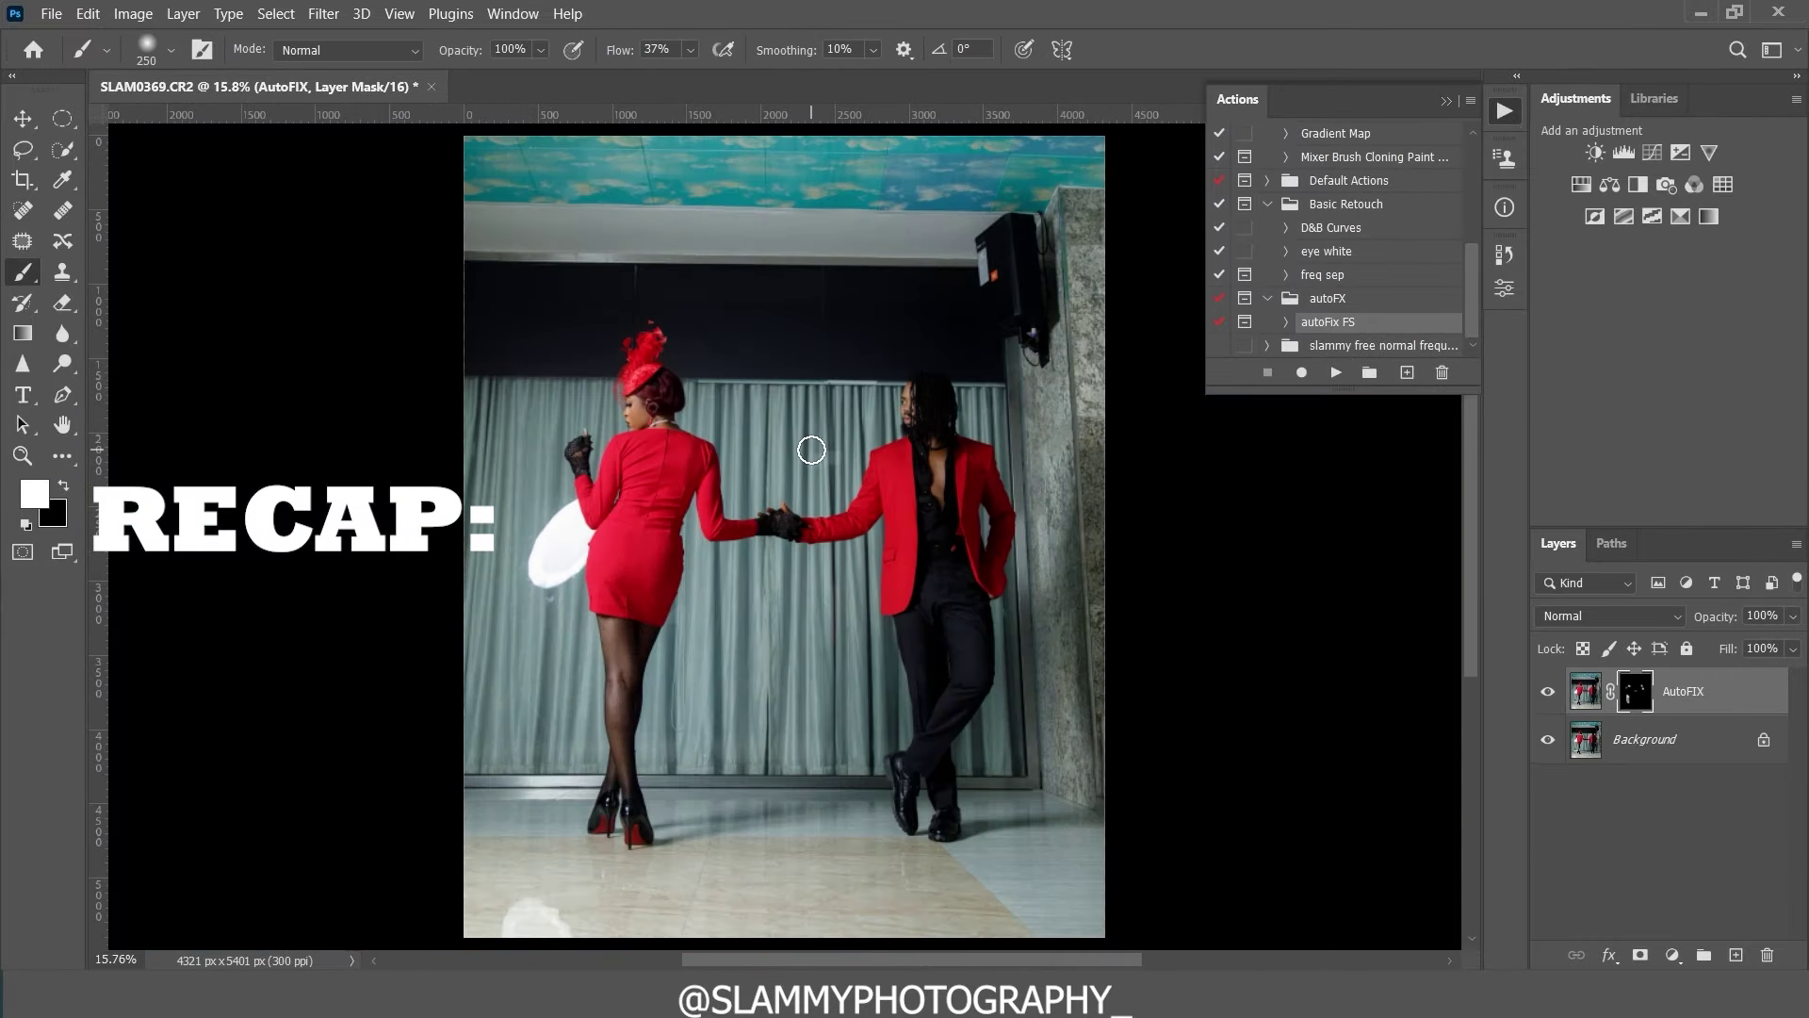
Step: Add a Channel Mixer adjustment layer above the AutoFIX layer
click(1673, 955)
click(1644, 804)
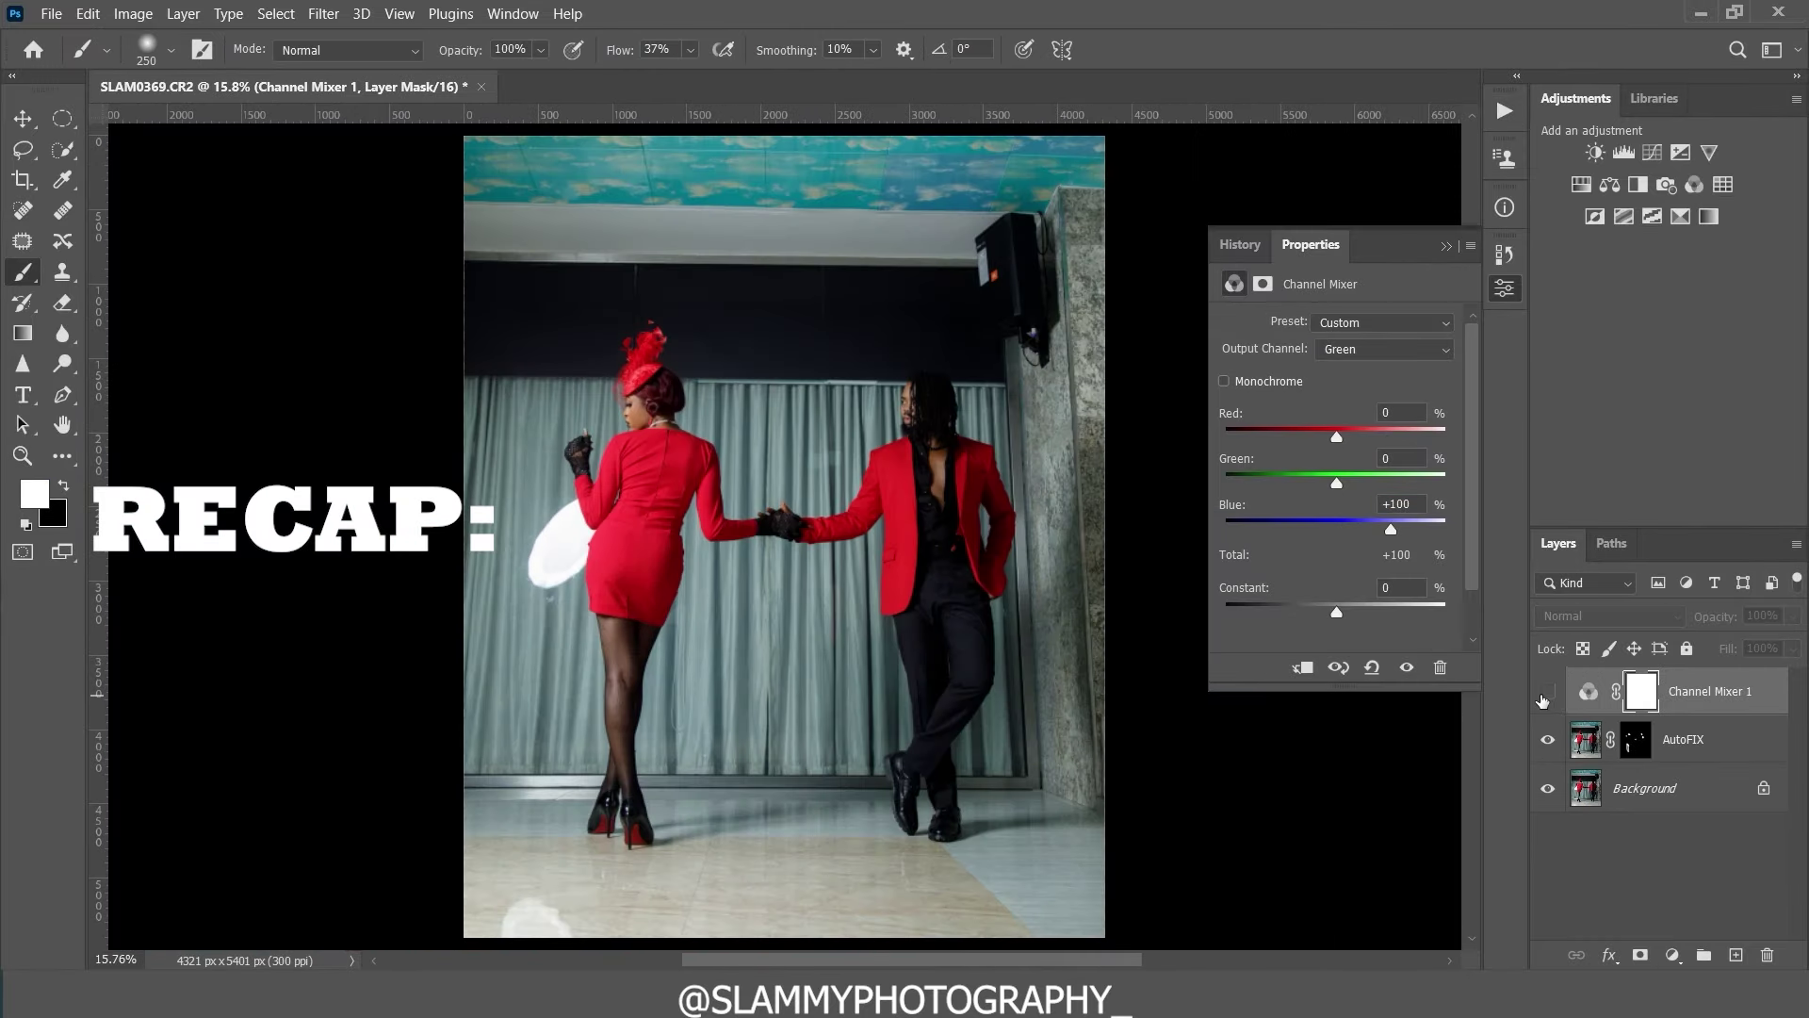